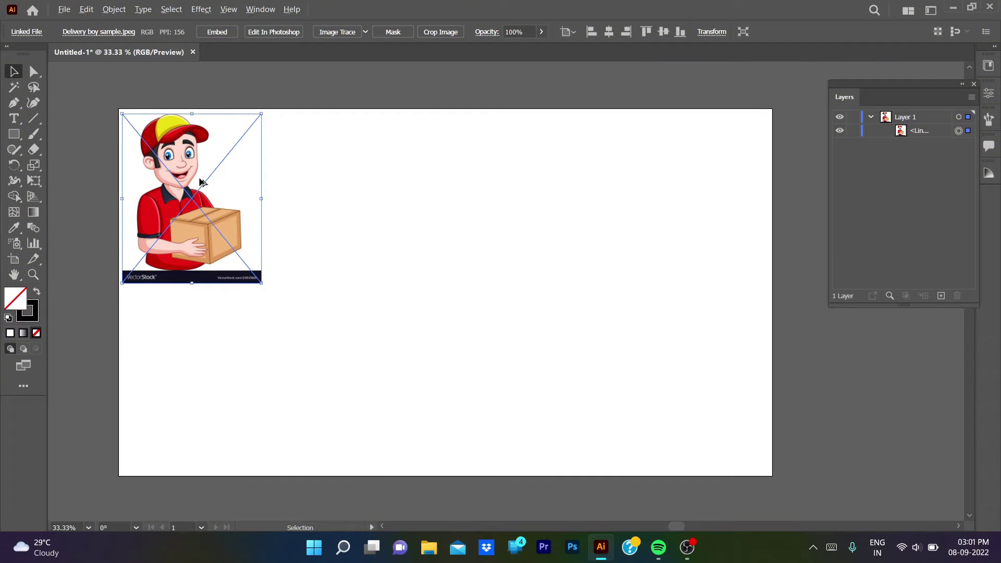
Duplicate the delivery boy image to the right, enlarge it, and position it on the artboard.
{"action": "left_click_drag", "start_coordinate": [203, 182], "coordinate": [536, 275]}
{"action": "left_click_drag", "start_coordinate": [598, 379], "coordinate": [671, 445]}
{"action": "left_click_drag", "start_coordinate": [481, 271], "coordinate": [513, 271]}
Set the copy's opacity to 50%, lock it in Layers, and zoom in.
{"action": "left_click", "coordinate": [514, 31]}
{"action": "type", "text": "50"}
{"action": "left_click", "coordinate": [705, 77]}
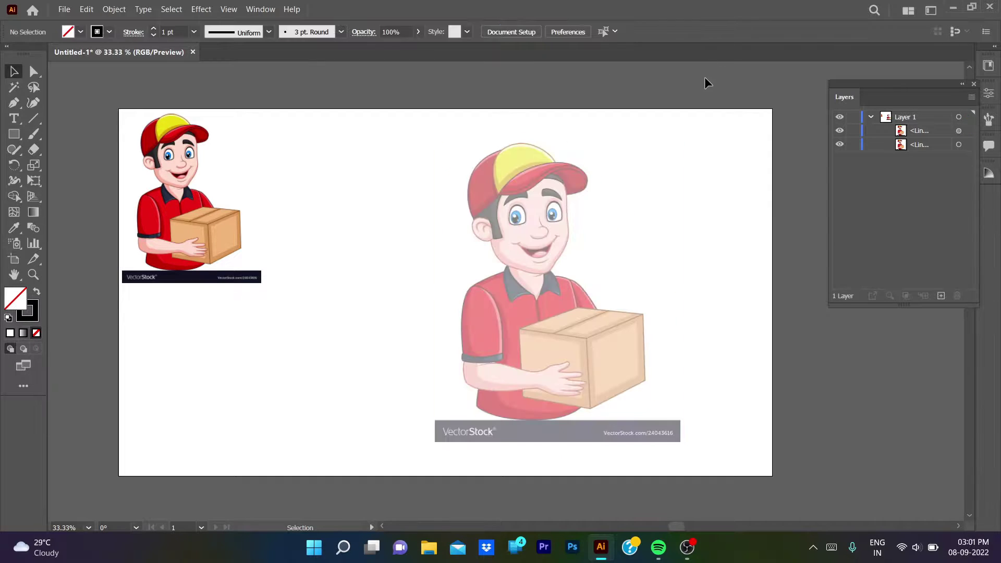
{"action": "left_click", "coordinate": [852, 130]}
{"action": "scroll", "coordinate": [580, 211], "scroll_direction": "up", "scroll_amount": 2}
{"action": "scroll", "coordinate": [620, 286], "scroll_direction": "up", "scroll_amount": 2}
Trace the cap's red side panel with the Pen tool, then hide that path.
{"action": "key", "text": "p"}
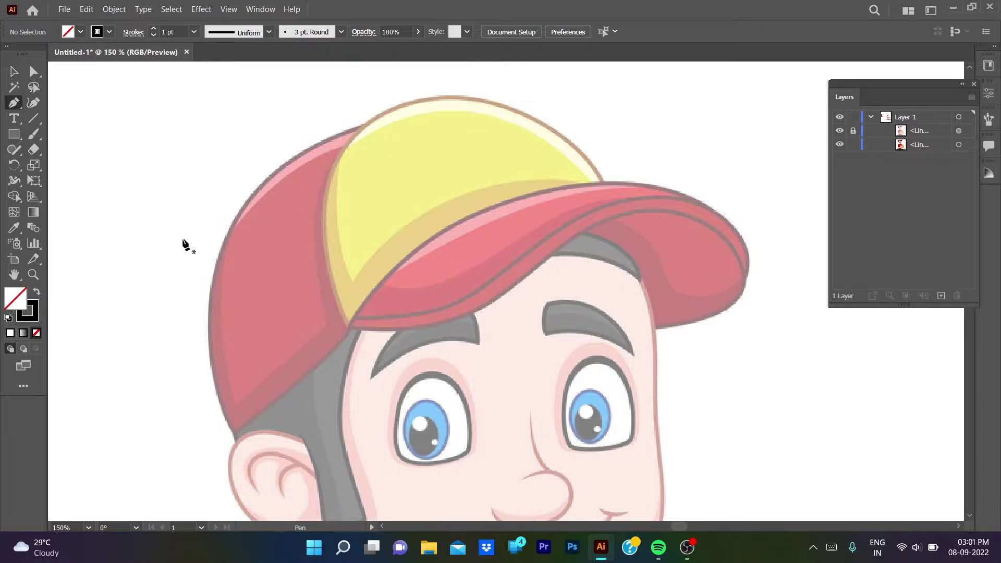
{"action": "left_click", "coordinate": [234, 435]}
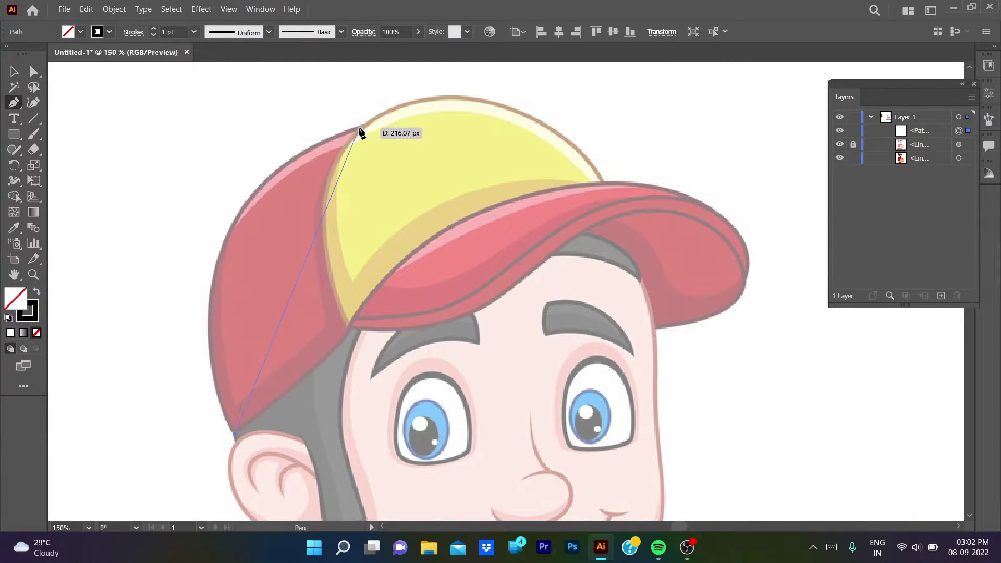
{"action": "scroll", "coordinate": [563, 104], "scroll_direction": "up", "scroll_amount": 3}
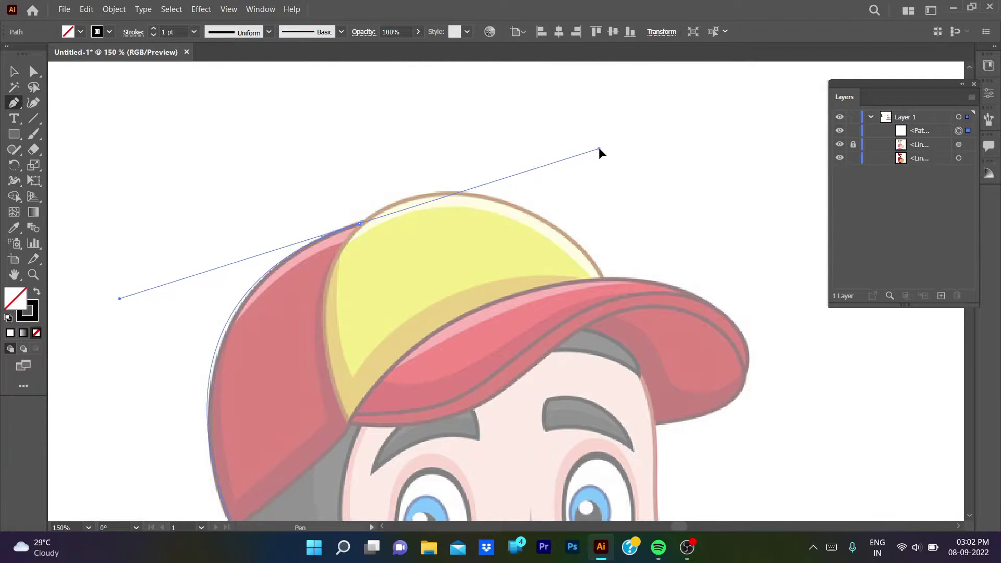
{"action": "left_click_drag", "start_coordinate": [531, 83], "coordinate": [590, 148]}
{"action": "left_click_drag", "start_coordinate": [359, 223], "coordinate": [406, 286]}
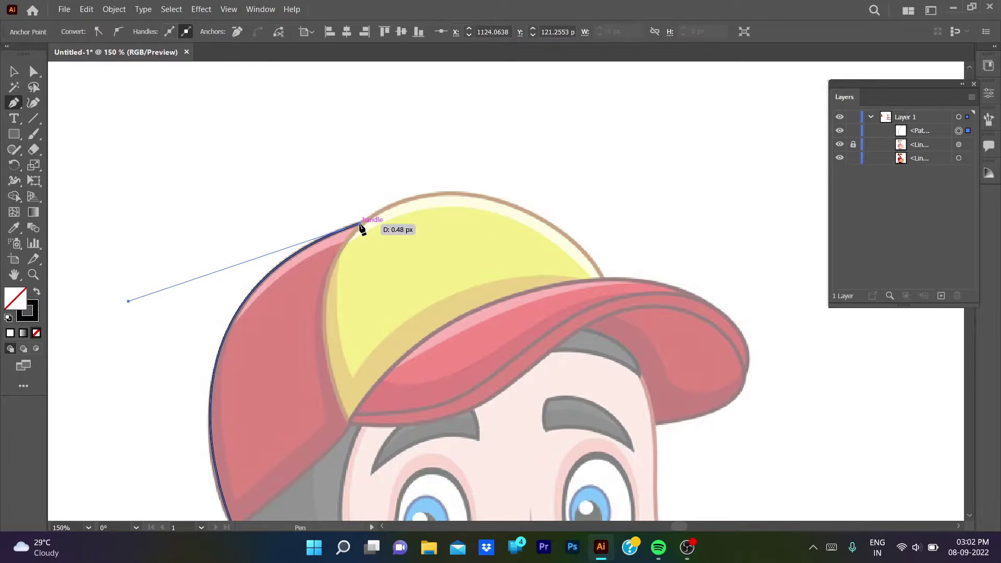
{"action": "left_click", "coordinate": [350, 424]}
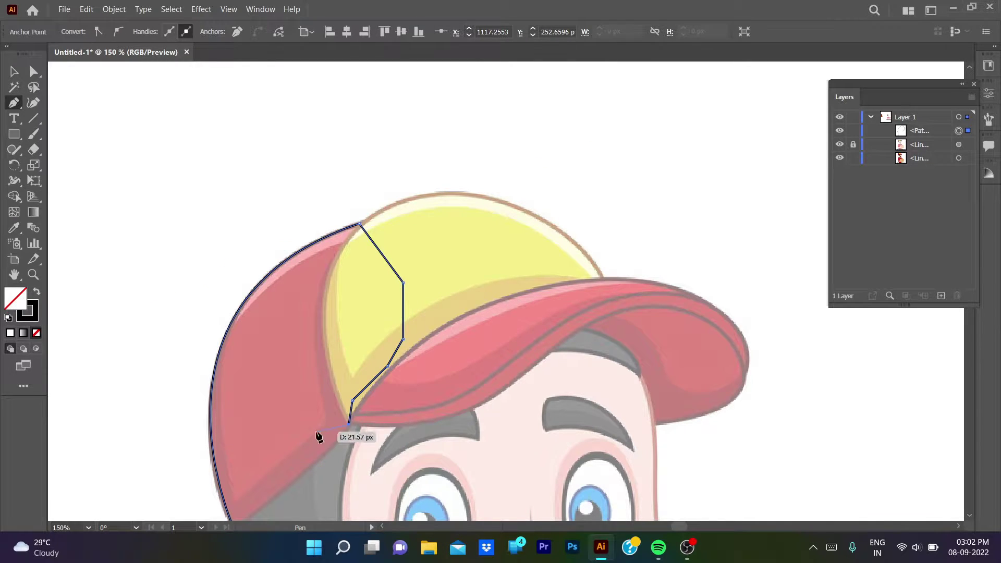
{"action": "scroll", "coordinate": [319, 436], "scroll_direction": "down", "scroll_amount": 4}
{"action": "scroll", "coordinate": [320, 436], "scroll_direction": "left", "scroll_amount": 2}
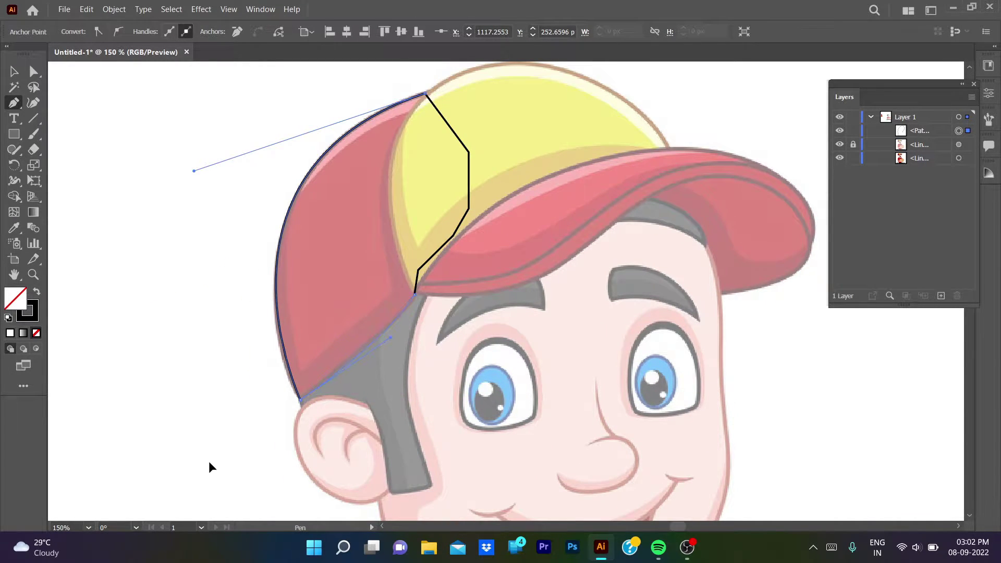
{"action": "scroll", "coordinate": [633, 282], "scroll_direction": "up", "scroll_amount": 1}
{"action": "scroll", "coordinate": [633, 281], "scroll_direction": "right", "scroll_amount": 2}
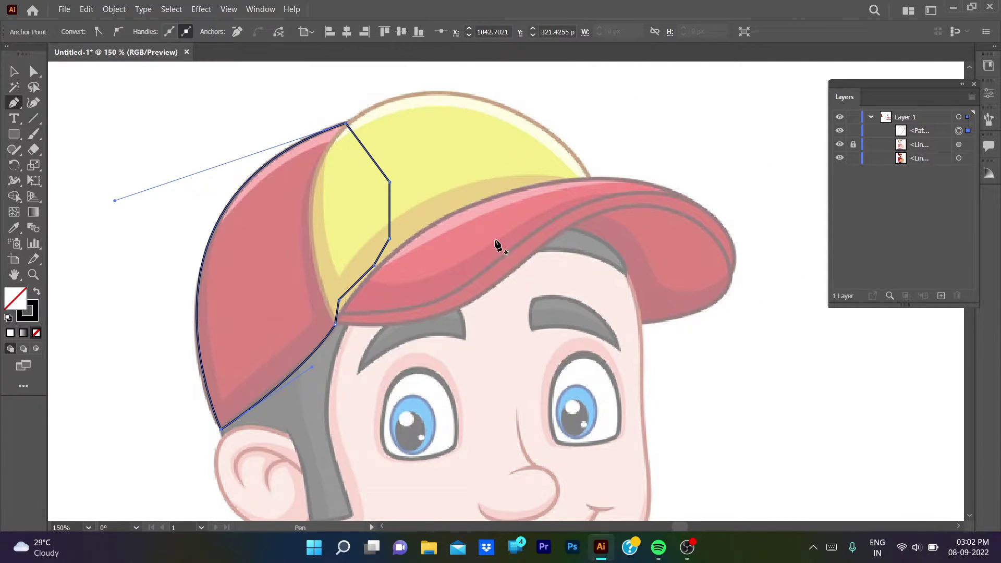
{"action": "left_click", "coordinate": [839, 130]}
Start outlining the yellow top panel from its bottom corner, undoing a misplaced curve.
{"action": "key", "text": "b"}
{"action": "key", "text": "ctrl+equal"}
{"action": "scroll", "coordinate": [546, 165], "scroll_direction": "up", "scroll_amount": 1}
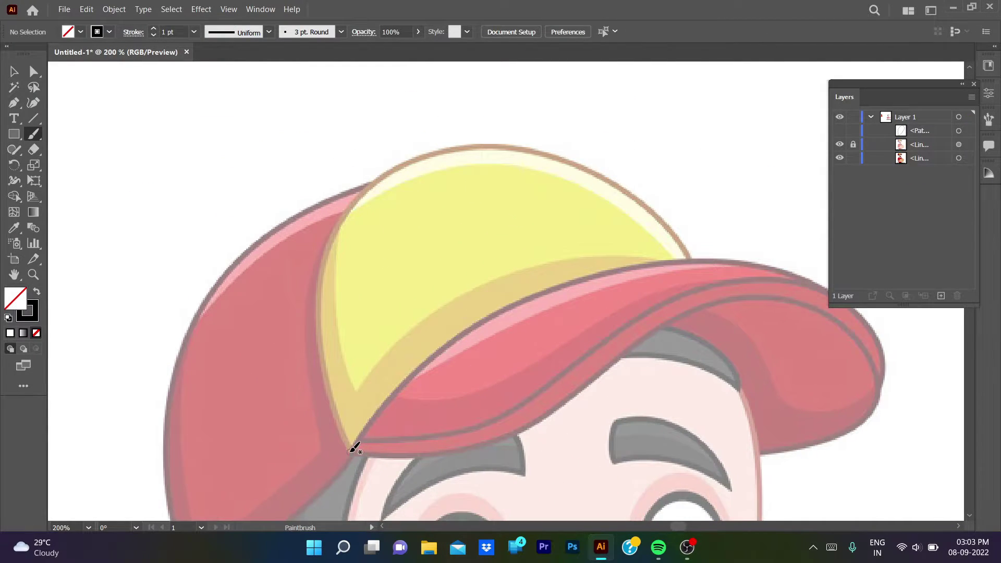
{"action": "left_click", "coordinate": [350, 451]}
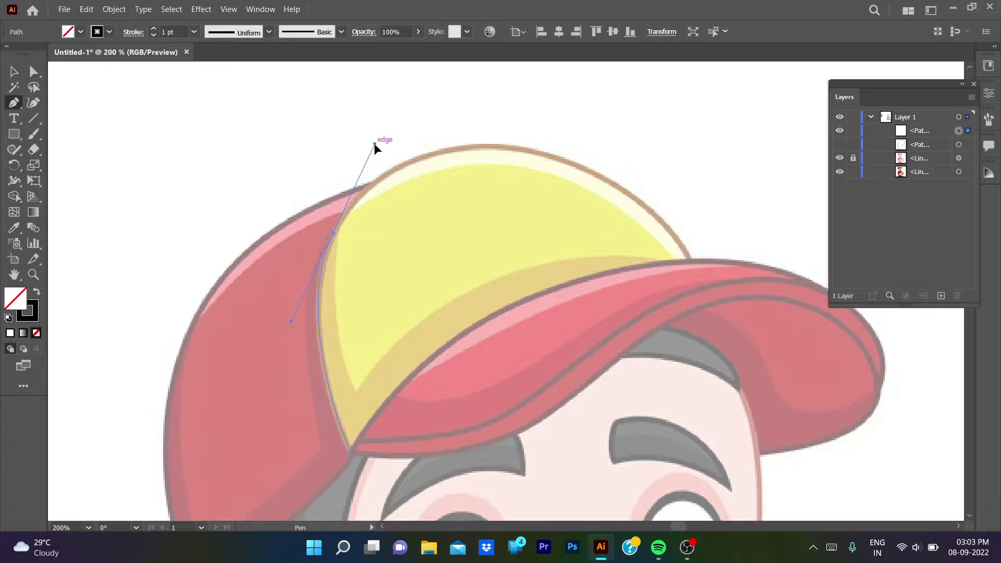
{"action": "left_click", "coordinate": [333, 233]}
{"action": "left_click_drag", "start_coordinate": [459, 150], "coordinate": [546, 135]}
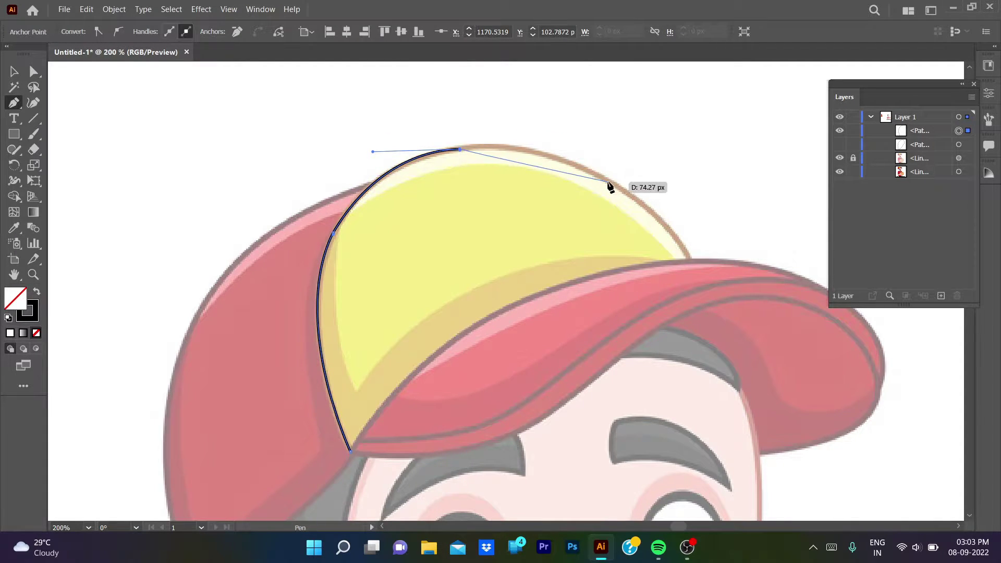
{"action": "left_click_drag", "start_coordinate": [611, 182], "coordinate": [676, 226]}
{"action": "key", "text": "ctrl+z"}
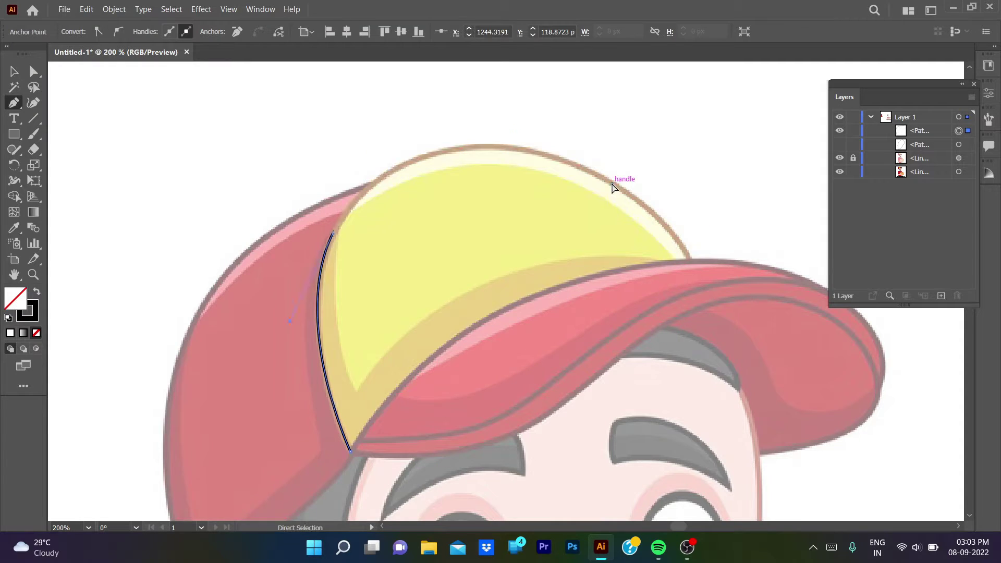
{"action": "right_click", "coordinate": [617, 185]}
{"action": "left_click", "coordinate": [648, 245]}
Finish the yellow top outline along the cap top and brim boundary, closing it.
{"action": "left_click_drag", "start_coordinate": [458, 151], "coordinate": [543, 143]}
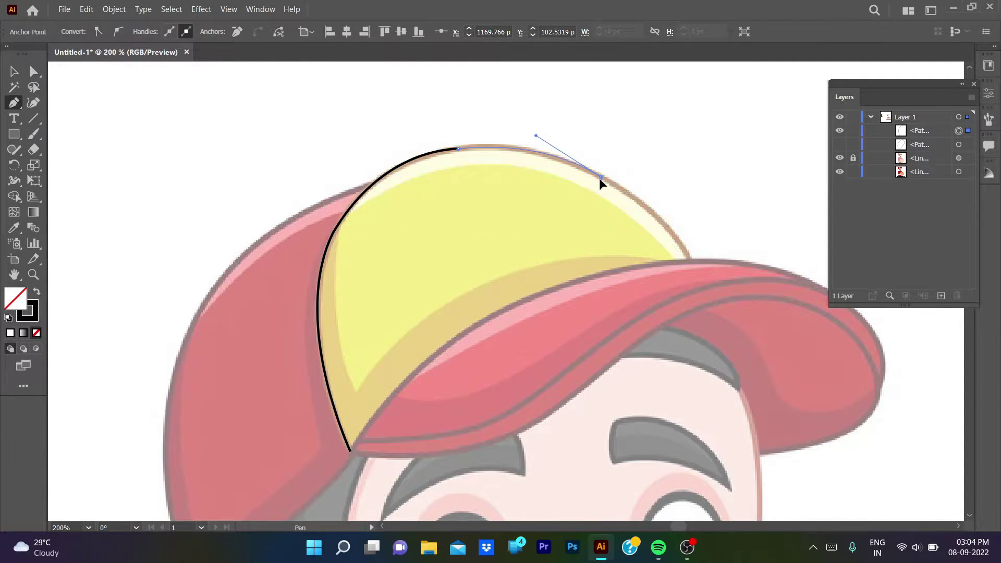
{"action": "mouse_move", "coordinate": [600, 178]}
{"action": "left_mouse_down"}
{"action": "mouse_move", "coordinate": [689, 258]}
{"action": "mouse_move", "coordinate": [703, 305]}
{"action": "mouse_move", "coordinate": [693, 284]}
{"action": "left_mouse_up"}
{"action": "left_click", "coordinate": [678, 291]}
{"action": "left_click", "coordinate": [615, 312]}
{"action": "left_click", "coordinate": [540, 327]}
{"action": "left_click", "coordinate": [473, 369]}
{"action": "left_click", "coordinate": [350, 450]}
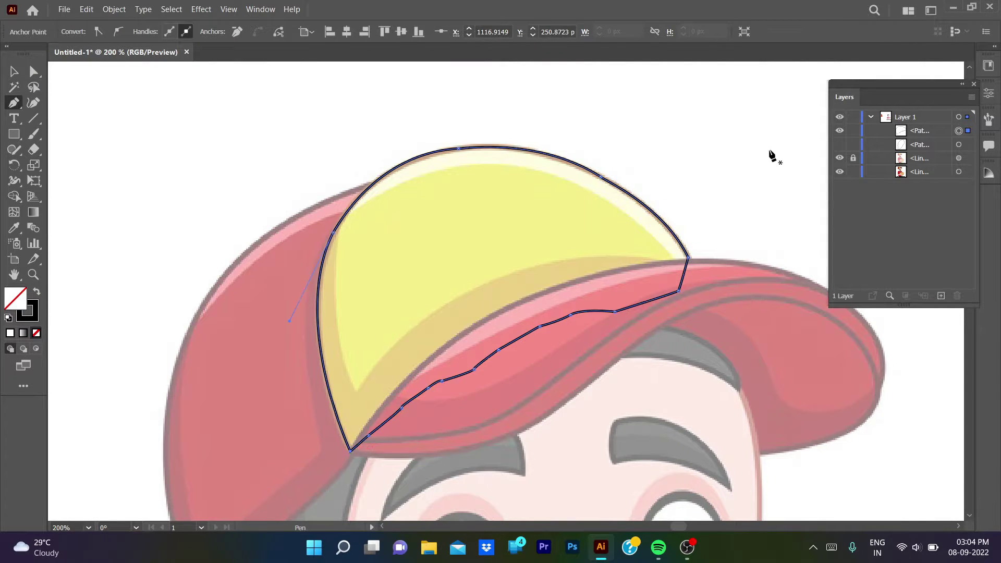
{"action": "key", "text": "v"}
{"action": "scroll", "coordinate": [500, 292], "scroll_direction": "down", "scroll_amount": 3}
Fill the traced side panel with the reference red using the Eyedropper.
{"action": "left_click", "coordinate": [297, 217]}
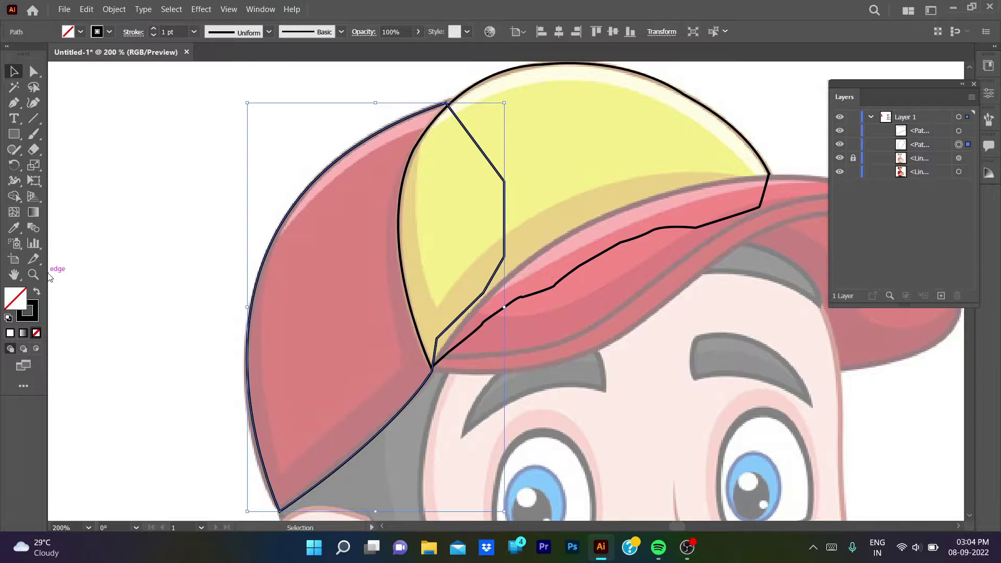
{"action": "key", "text": "ctrl+minus"}
{"action": "scroll", "coordinate": [493, 286], "scroll_direction": "left", "scroll_amount": 5}
{"action": "key", "text": "i"}
{"action": "scroll", "coordinate": [579, 242], "scroll_direction": "right", "scroll_amount": 6}
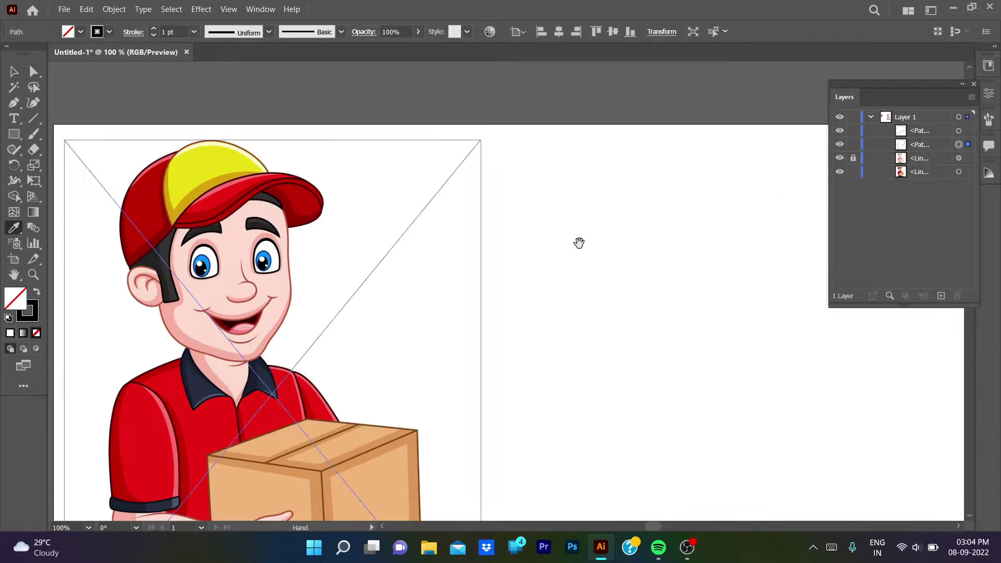
{"action": "left_click", "coordinate": [147, 189]}
Fill the cap top with the reference yellow, then hide both coloured pieces.
{"action": "left_click", "coordinate": [625, 225], "text": "ctrl"}
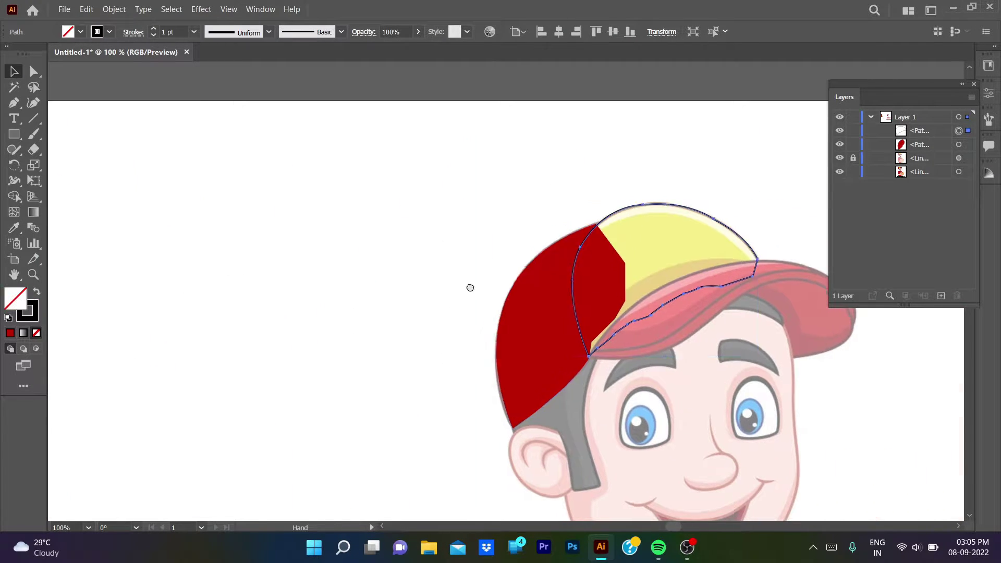
{"action": "key", "text": "ctrl+minus"}
{"action": "left_click", "coordinate": [269, 195]}
{"action": "key", "text": "ctrl+plus"}
{"action": "key", "text": "ctrl+shift+a"}
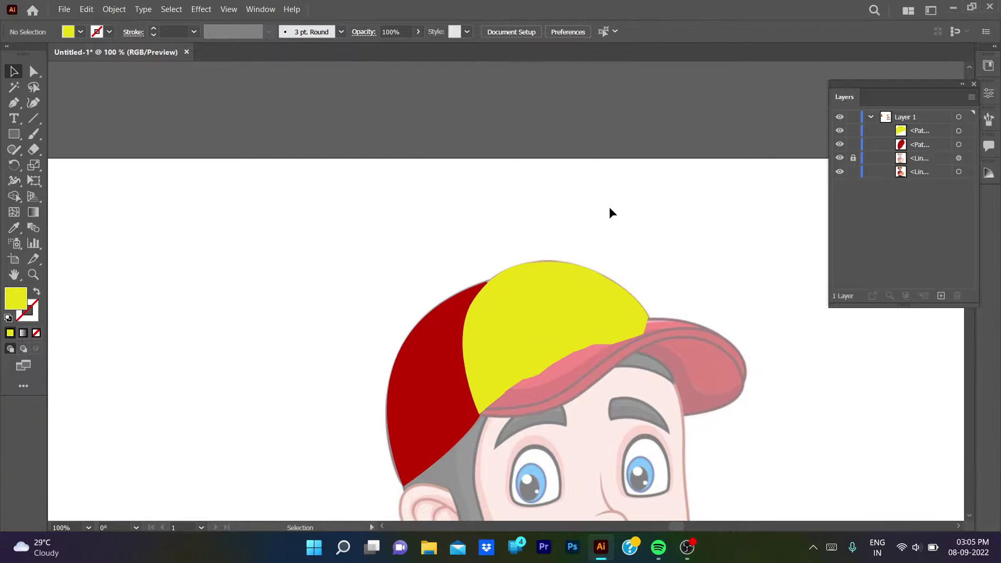
{"action": "left_click", "coordinate": [839, 130]}
{"action": "key", "text": "ctrl+plus"}
Start the brim path and swap its fill to a #050505 near-black stroke.
{"action": "key", "text": "ctrl+minus"}
{"action": "key", "text": "p"}
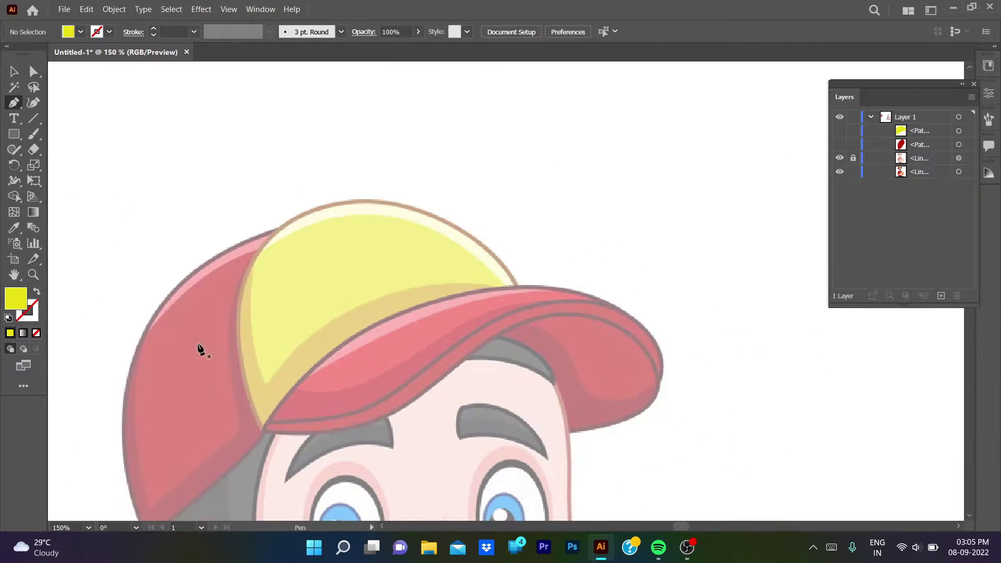
{"action": "left_click", "coordinate": [263, 432]}
{"action": "left_click_drag", "start_coordinate": [603, 305], "coordinate": [854, 366]}
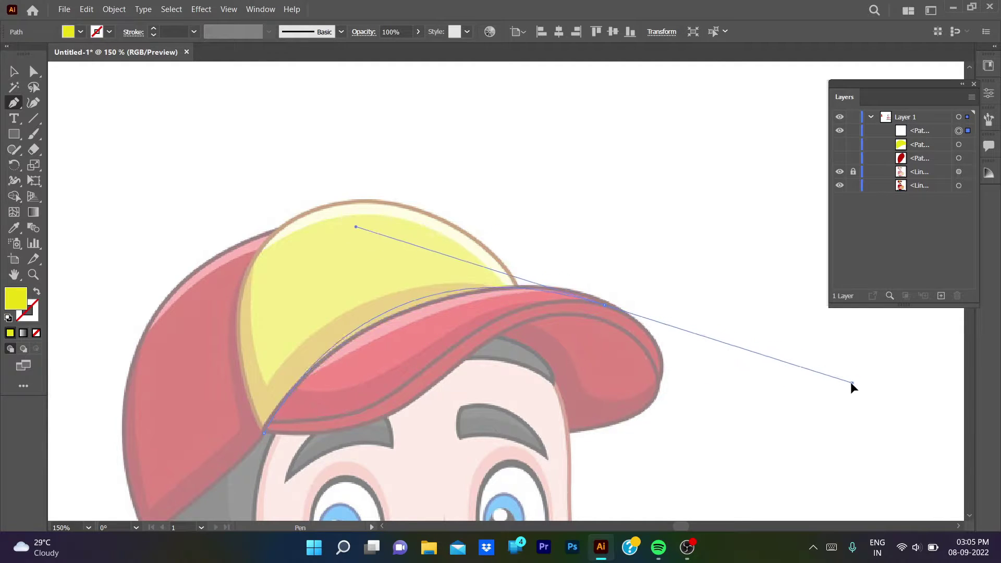
{"action": "key", "text": "shift+x"}
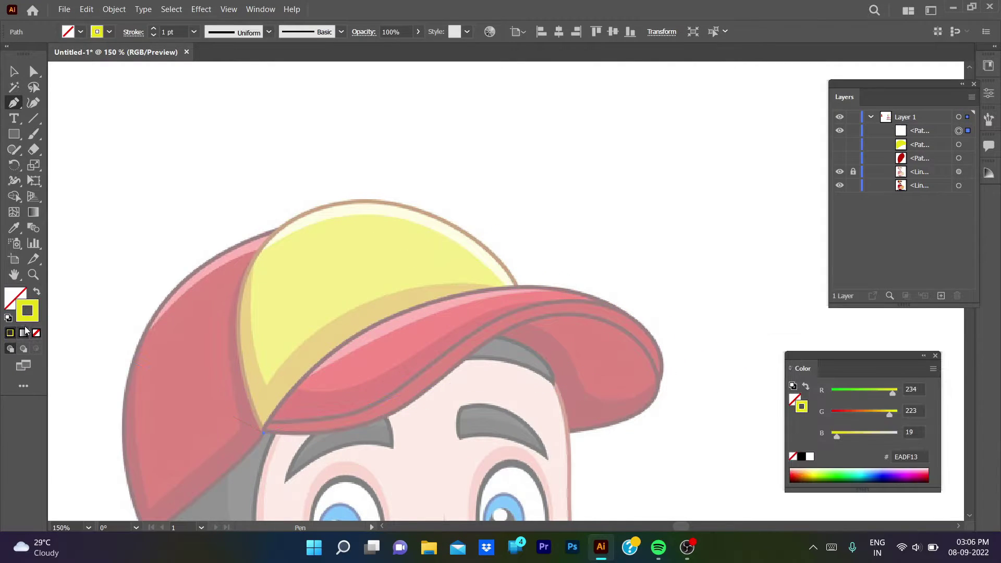
{"action": "double_click", "coordinate": [801, 406]}
{"action": "key", "text": "Return"}
Trace the brim's top edge, right tip and lower edge, closing the outline at its left corner.
{"action": "mouse_move", "coordinate": [402, 313]}
{"action": "left_mouse_down"}
{"action": "mouse_move", "coordinate": [481, 294]}
{"action": "mouse_move", "coordinate": [501, 273]}
{"action": "left_mouse_up"}
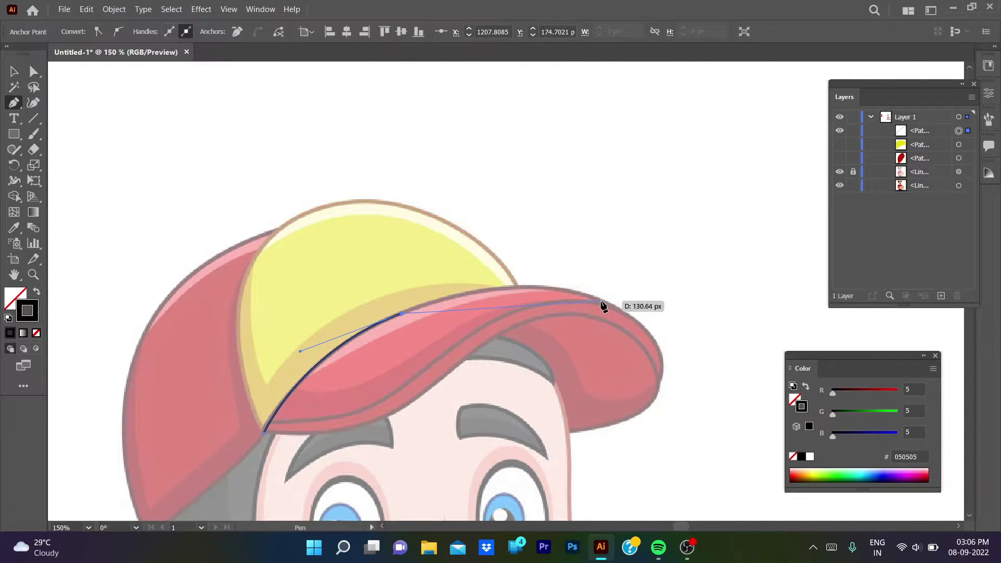
{"action": "left_click_drag", "start_coordinate": [696, 339], "coordinate": [697, 339]}
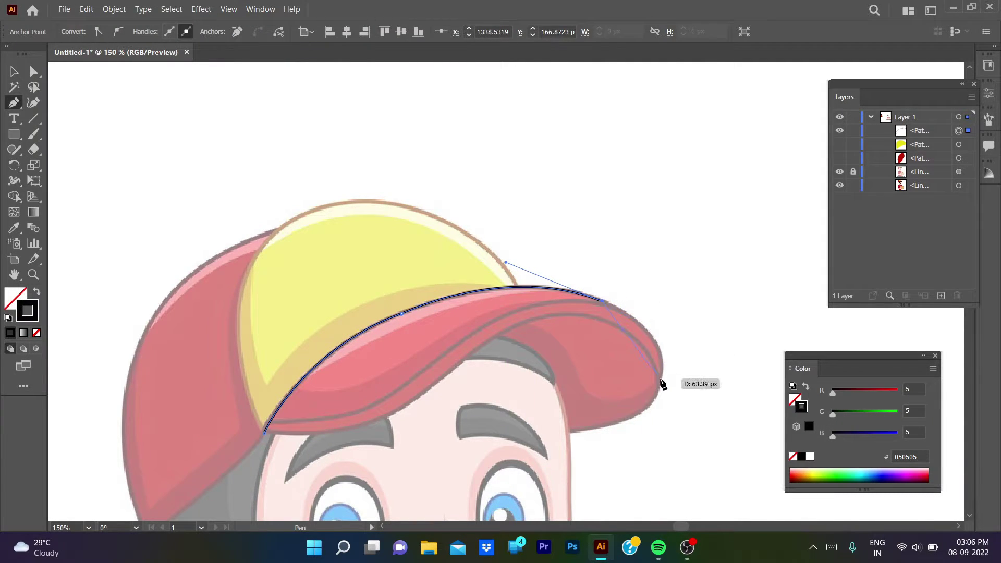
{"action": "left_click_drag", "start_coordinate": [661, 380], "coordinate": [650, 417]}
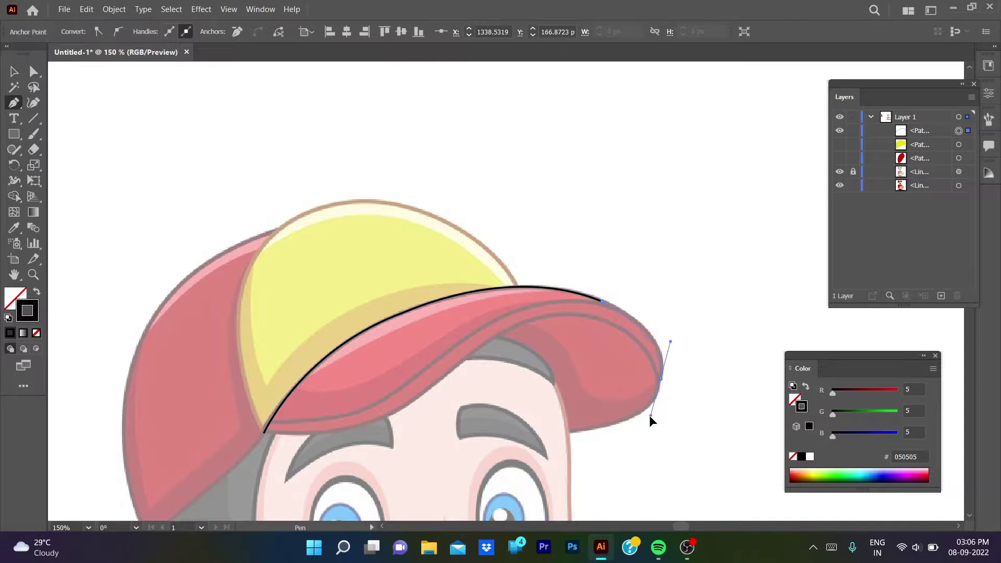
{"action": "left_click_drag", "start_coordinate": [571, 433], "coordinate": [474, 440]}
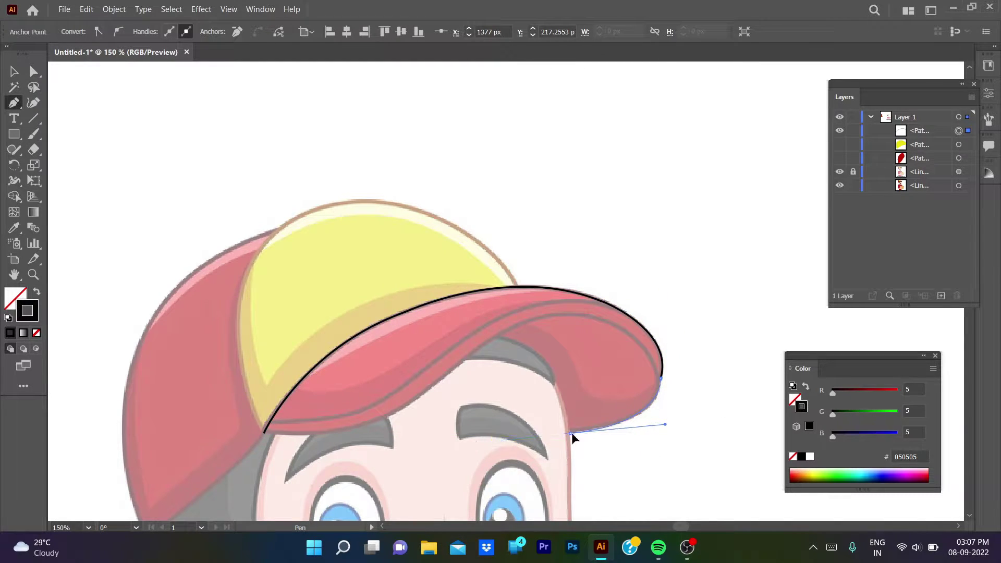
{"action": "left_click", "coordinate": [572, 433]}
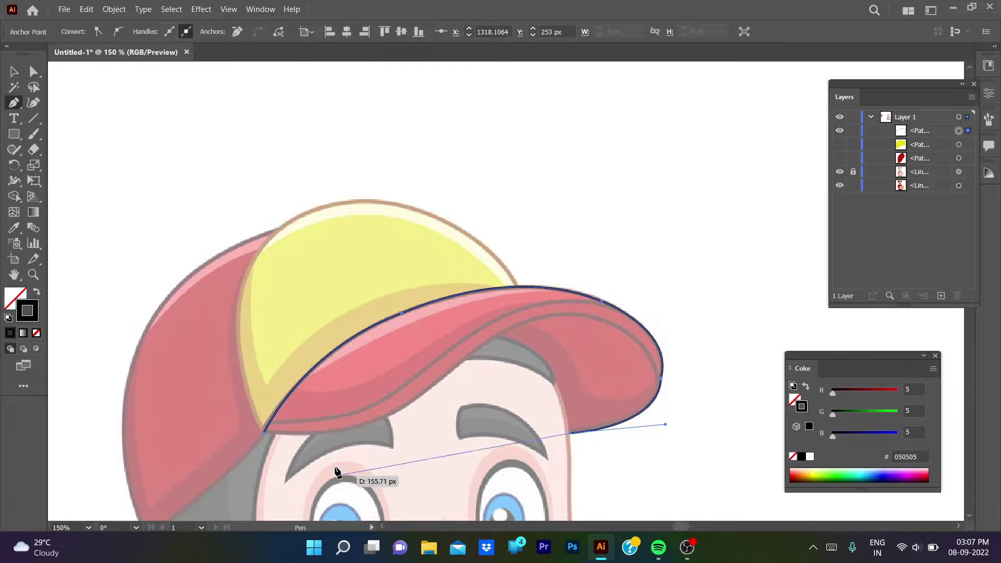
{"action": "left_click_drag", "start_coordinate": [278, 448], "coordinate": [280, 443]}
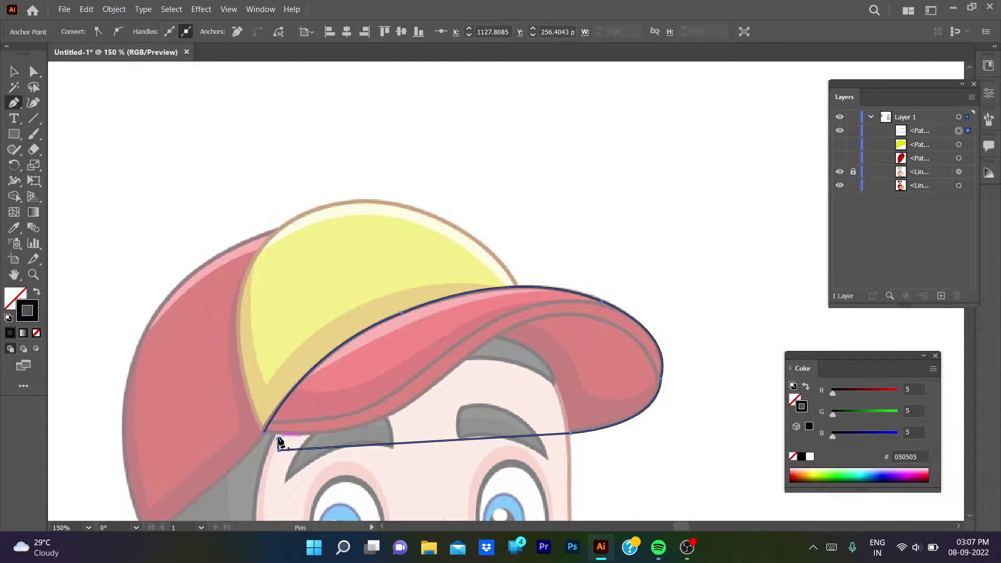
{"action": "key", "text": "ctrl+equal"}
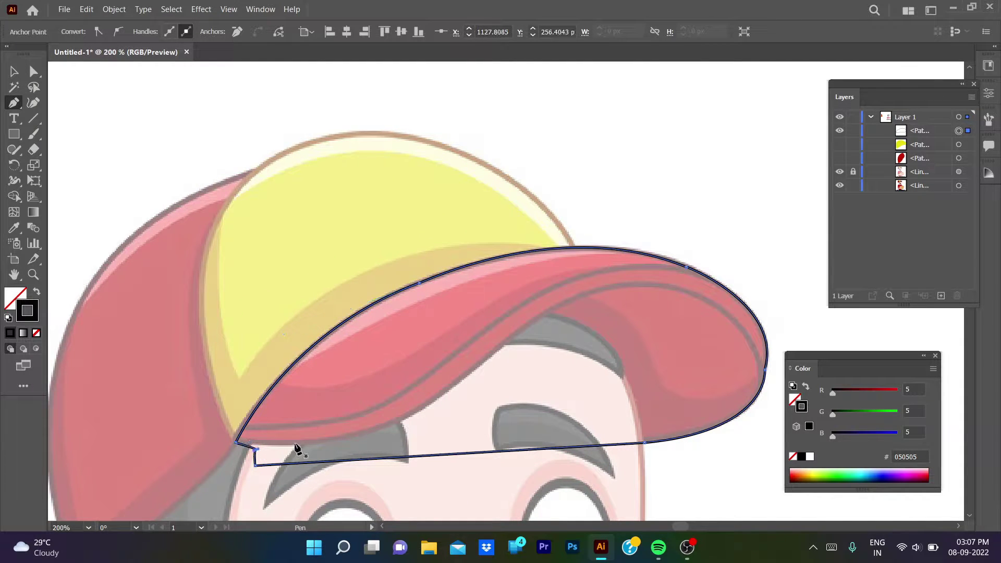
{"action": "left_click", "coordinate": [254, 445]}
{"action": "left_click", "coordinate": [291, 428], "text": "ctrl"}
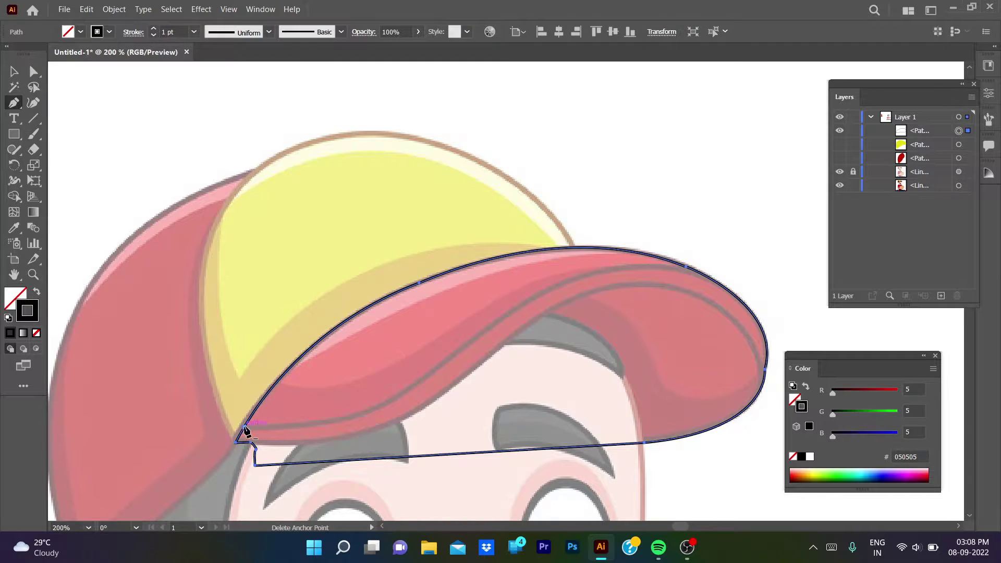
{"action": "left_click", "coordinate": [247, 426]}
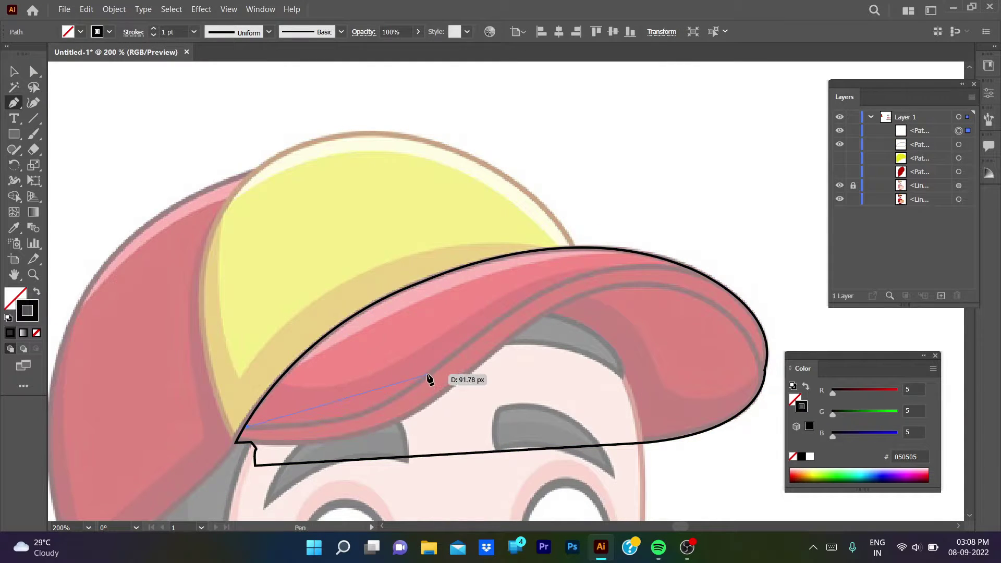
Draw the first curved line along the brim's inner band.
{"action": "left_click_drag", "start_coordinate": [476, 315], "coordinate": [476, 322]}
{"action": "mouse_move", "coordinate": [427, 374]}
{"action": "left_mouse_down"}
{"action": "mouse_move", "coordinate": [591, 279]}
{"action": "mouse_move", "coordinate": [645, 273]}
{"action": "left_mouse_up"}
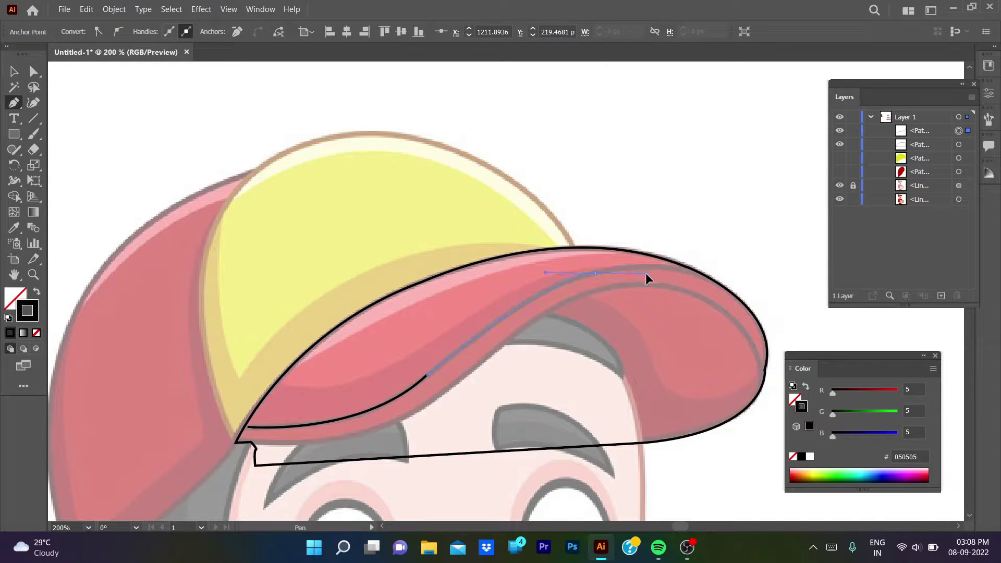
{"action": "mouse_move", "coordinate": [708, 275]}
{"action": "left_mouse_down"}
{"action": "mouse_move", "coordinate": [741, 300]}
{"action": "mouse_move", "coordinate": [714, 279]}
{"action": "left_mouse_up"}
{"action": "key", "text": "v"}
{"action": "key", "text": "ctrl+shift+a"}
{"action": "scroll", "coordinate": [606, 281], "scroll_direction": "up", "scroll_amount": 2}
Reshape the band curve's handles with Direct Selection to follow the brim.
{"action": "left_click", "coordinate": [550, 269]}
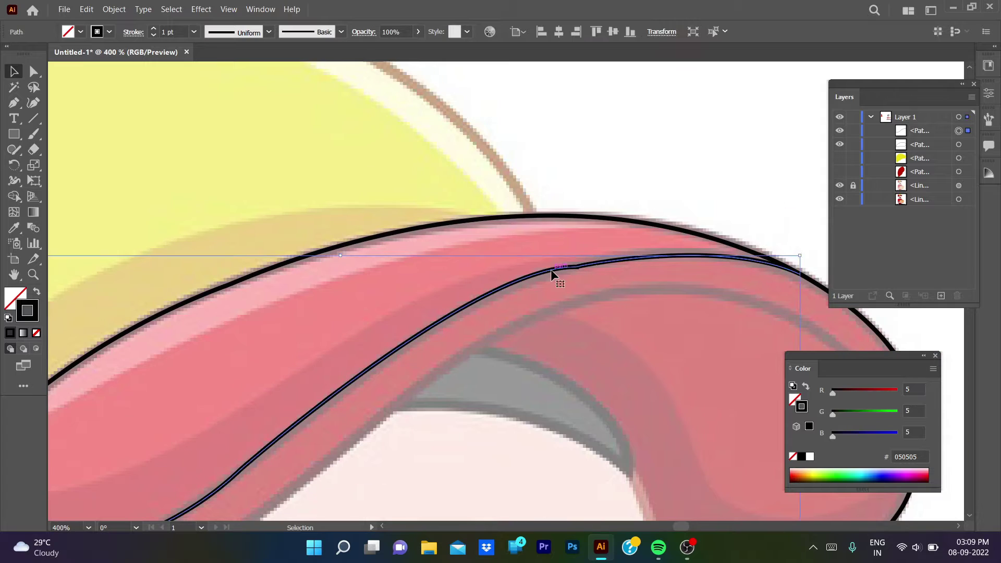
{"action": "key", "text": "a"}
{"action": "left_click_drag", "start_coordinate": [526, 274], "coordinate": [474, 282]}
{"action": "left_click_drag", "start_coordinate": [399, 434], "coordinate": [530, 351]}
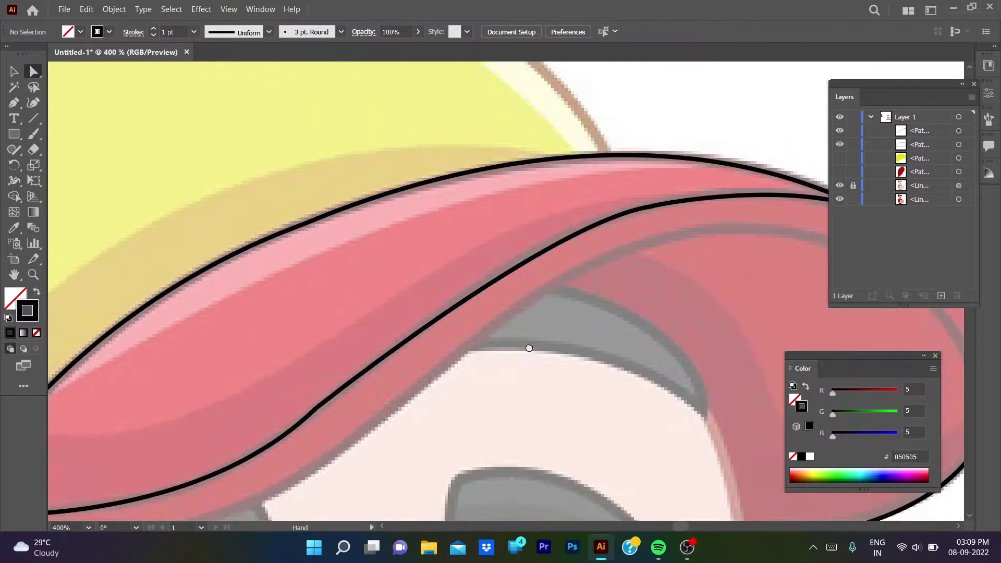
{"action": "mouse_move", "coordinate": [330, 397]}
{"action": "left_mouse_down"}
{"action": "mouse_move", "coordinate": [246, 513]}
{"action": "mouse_move", "coordinate": [215, 512]}
{"action": "mouse_move", "coordinate": [215, 271]}
{"action": "left_mouse_up"}
{"action": "scroll", "coordinate": [343, 229], "scroll_direction": "down", "scroll_amount": 3, "text": "alt"}
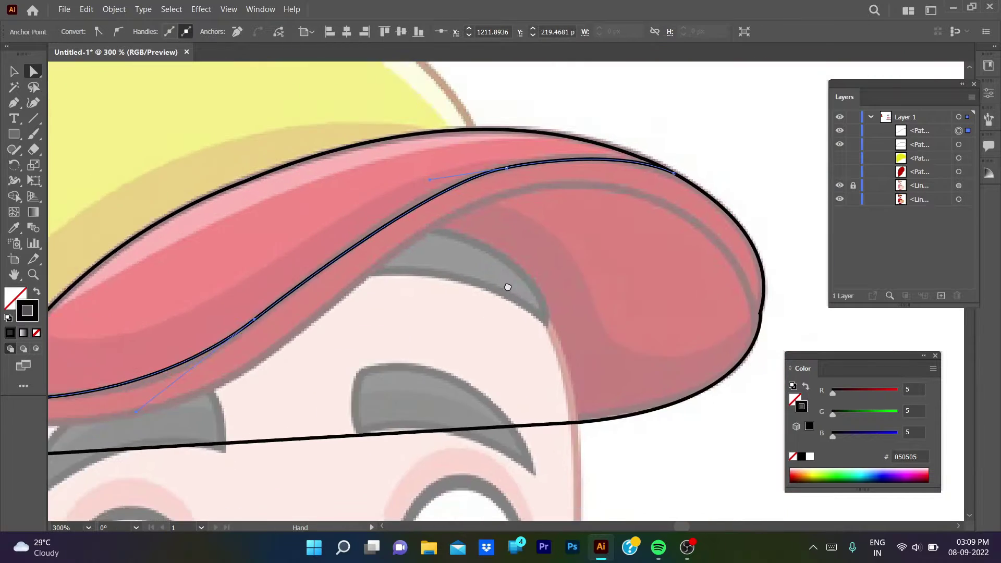
{"action": "key", "text": "ctrl+shift+a"}
{"action": "scroll", "coordinate": [565, 311], "scroll_direction": "up", "scroll_amount": 2, "text": "alt"}
Make the brim tip anchor a corner and round the upper curve into a smooth bulge.
{"action": "key", "text": "a"}
{"action": "scroll", "coordinate": [592, 350], "scroll_direction": "up", "scroll_amount": 1, "text": "alt"}
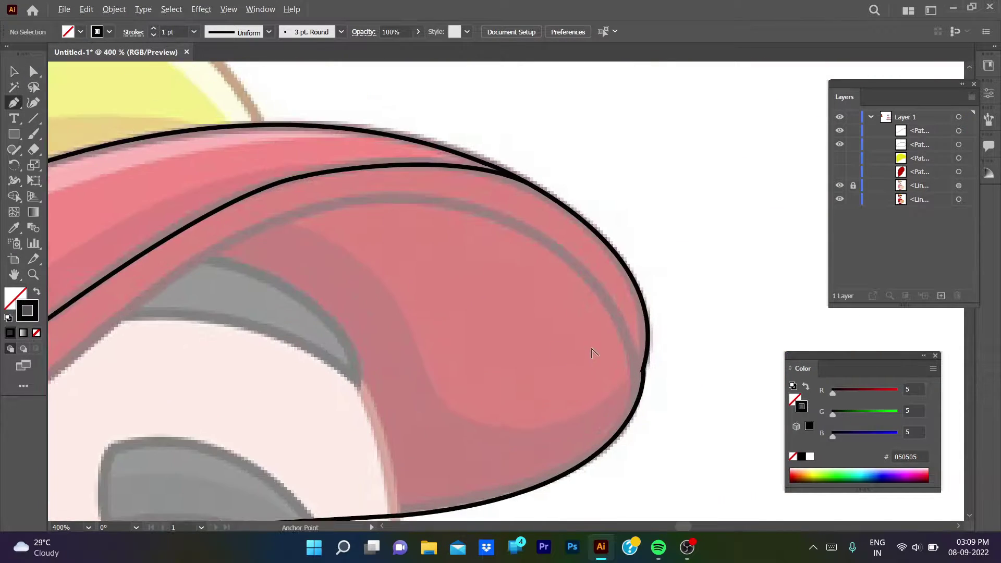
{"action": "left_click", "coordinate": [603, 338]}
{"action": "left_click_drag", "start_coordinate": [639, 224], "coordinate": [674, 297]}
{"action": "scroll", "coordinate": [653, 189], "scroll_direction": "down", "scroll_amount": 3}
{"action": "left_click_drag", "start_coordinate": [675, 188], "coordinate": [620, 89]}
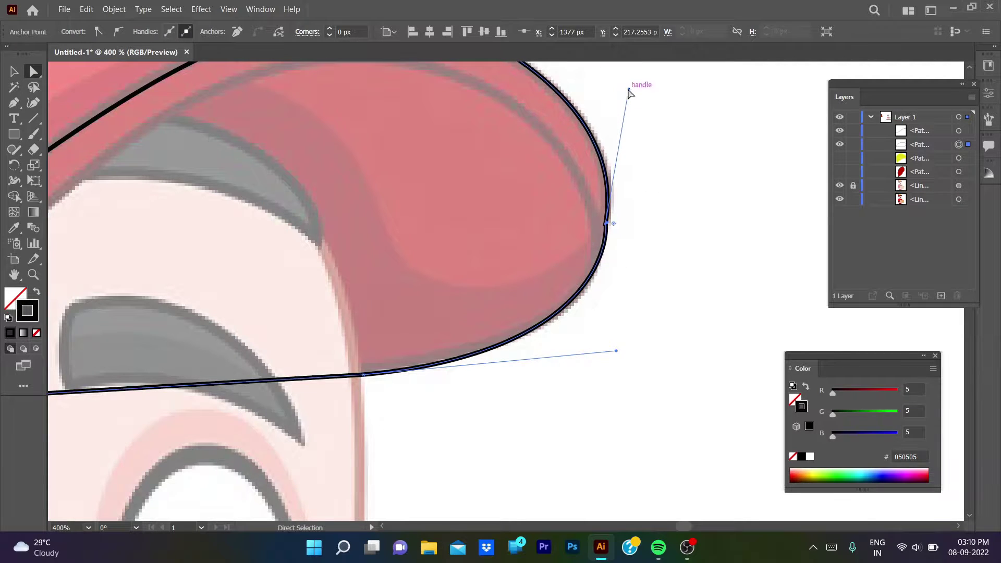
{"action": "key", "text": "ctrl+shift+a"}
{"action": "scroll", "coordinate": [603, 306], "scroll_direction": "up", "scroll_amount": 3}
{"action": "scroll", "coordinate": [620, 346], "scroll_direction": "up", "scroll_amount": 2, "text": "alt"}
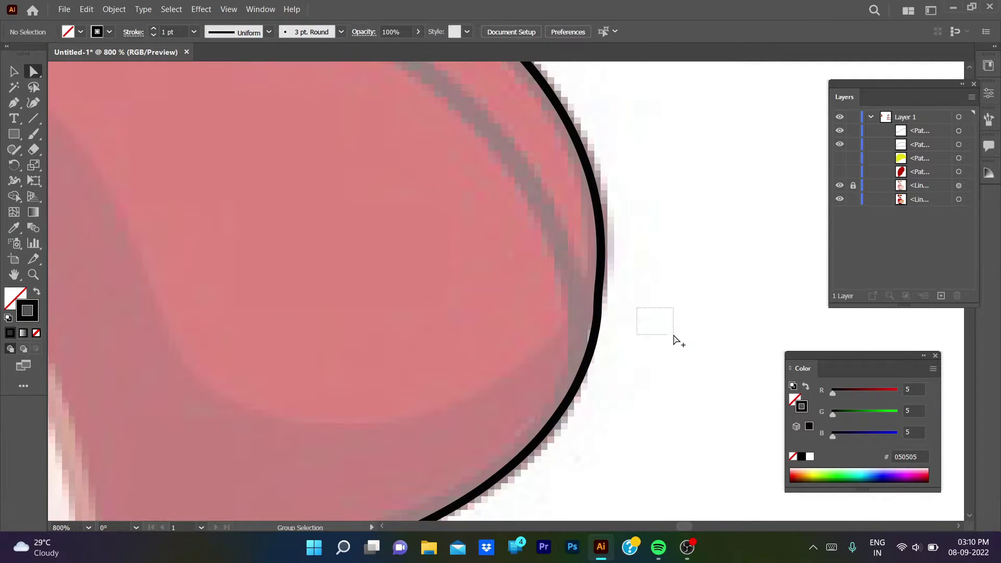
{"action": "scroll", "coordinate": [636, 344], "scroll_direction": "down", "scroll_amount": 2, "text": "alt"}
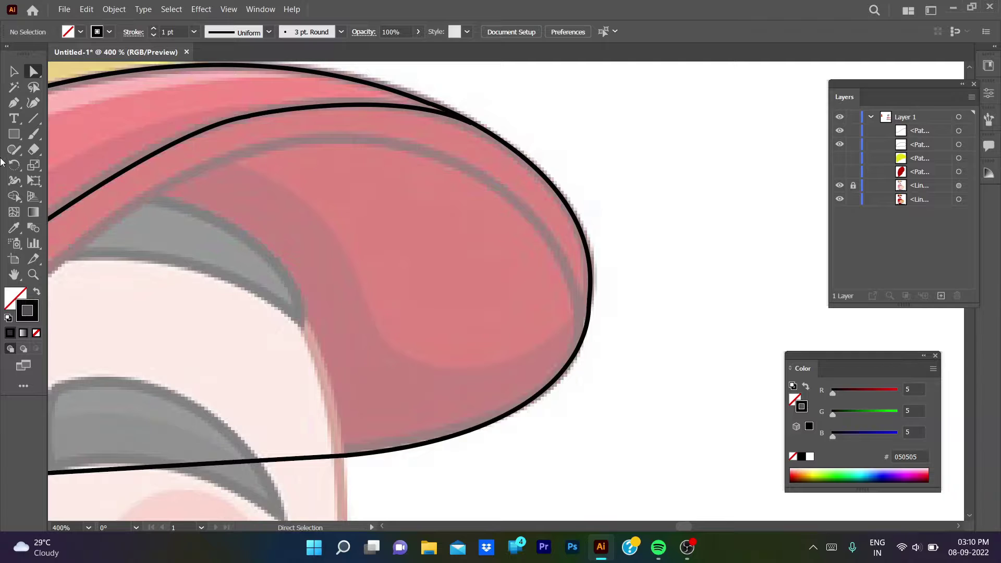
Draw the second brim curve from the right edge along the inner band to the underside.
{"action": "key", "text": "p"}
{"action": "left_click", "coordinate": [575, 353]}
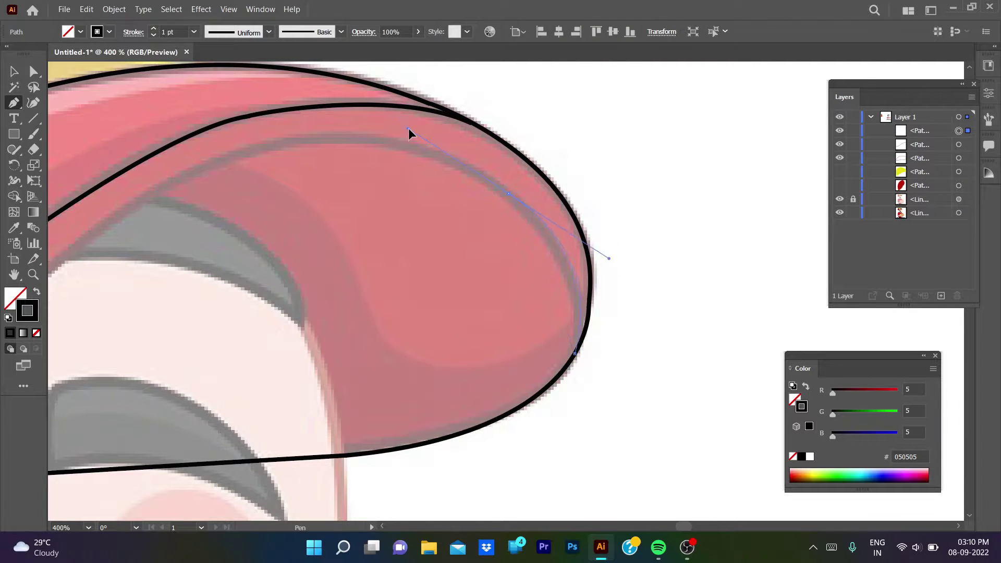
{"action": "left_click", "coordinate": [508, 193]}
{"action": "left_click_drag", "start_coordinate": [323, 136], "coordinate": [225, 151]}
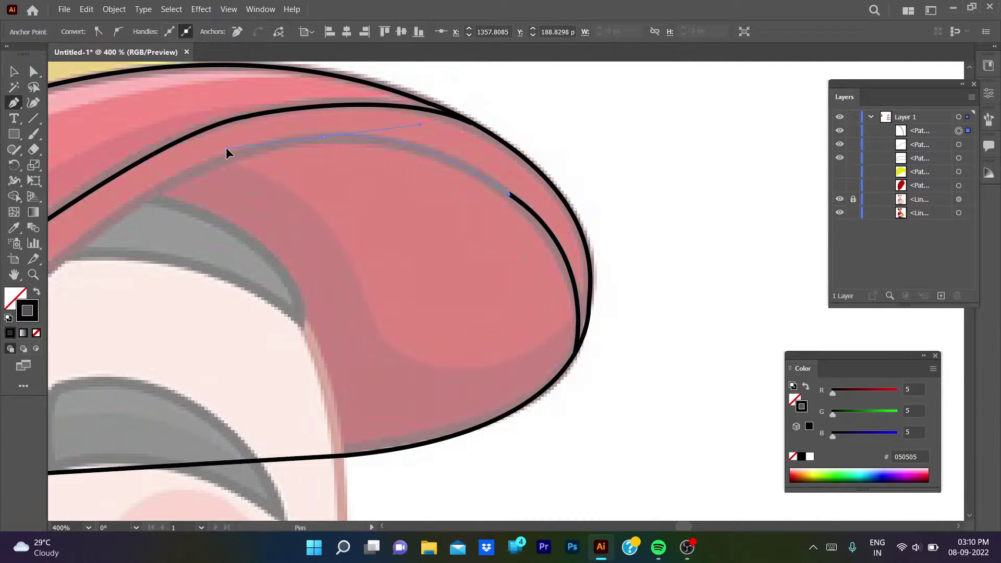
{"action": "left_click", "coordinate": [323, 137]}
{"action": "left_click", "coordinate": [144, 196]}
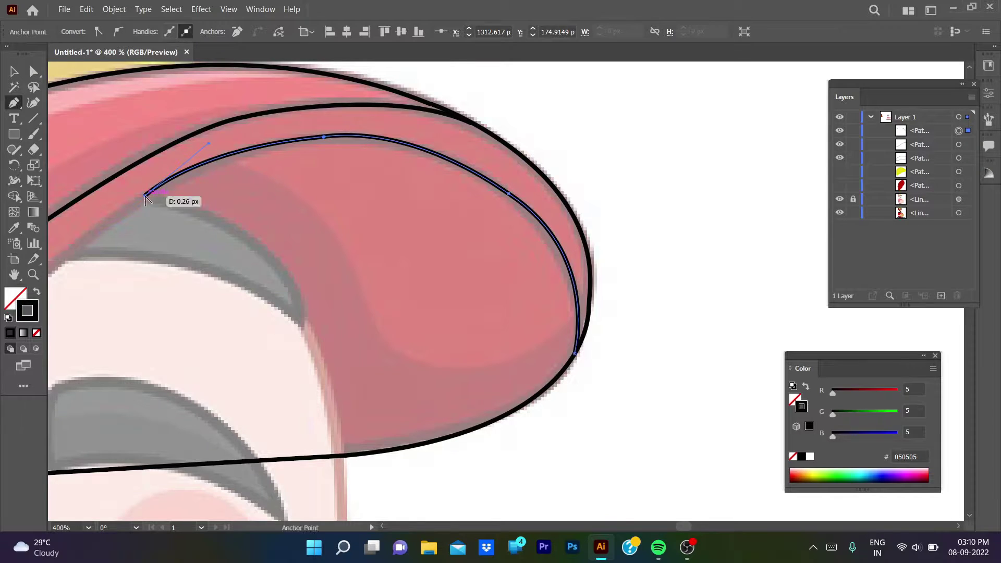
{"action": "scroll", "coordinate": [157, 208], "scroll_direction": "down", "scroll_amount": 3}
{"action": "scroll", "coordinate": [156, 209], "scroll_direction": "left", "scroll_amount": 6}
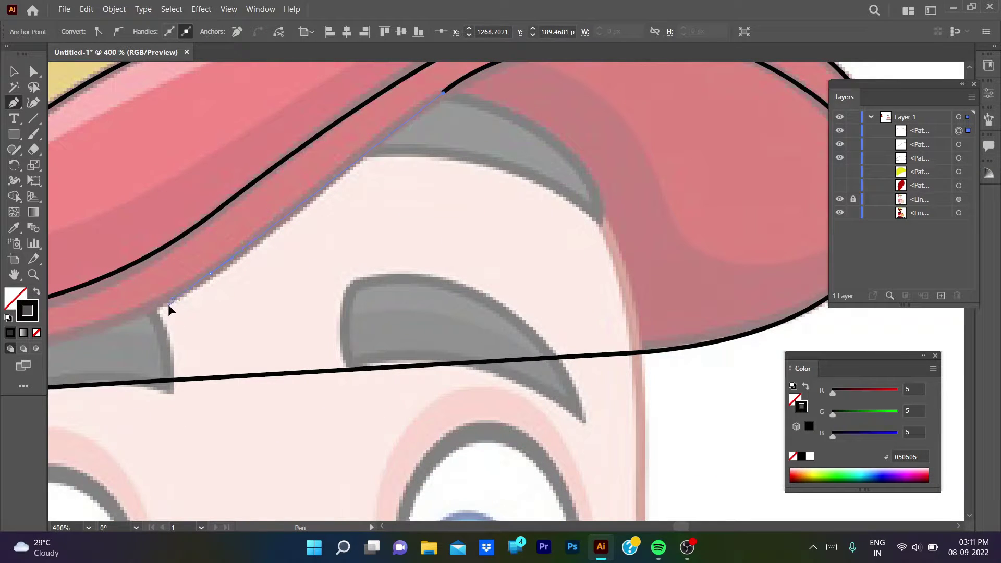
{"action": "scroll", "coordinate": [198, 305], "scroll_direction": "left", "scroll_amount": 6}
{"action": "scroll", "coordinate": [198, 305], "scroll_direction": "down", "scroll_amount": 1}
{"action": "left_click_drag", "start_coordinate": [315, 274], "coordinate": [207, 253]}
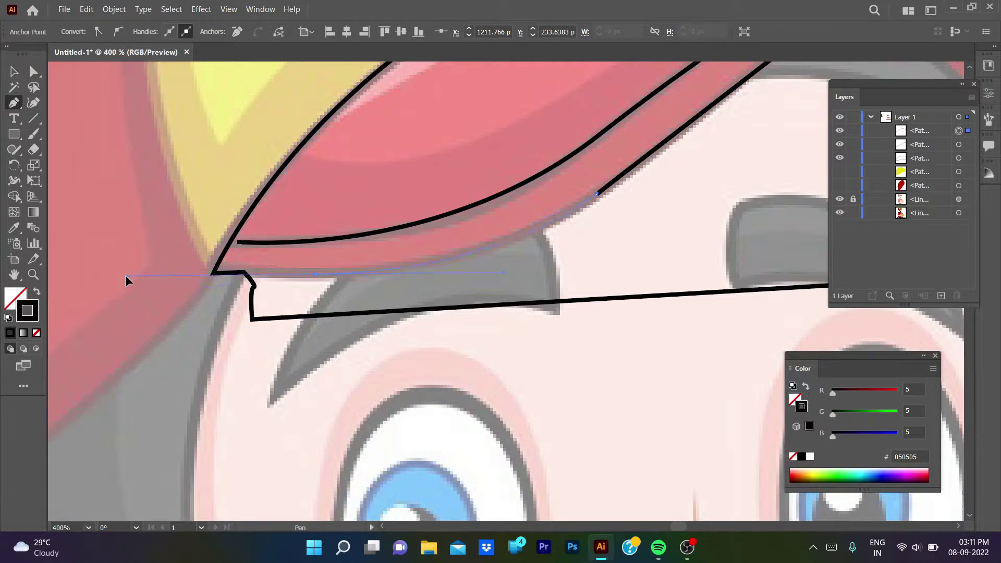
{"action": "left_click", "coordinate": [314, 273], "text": "ctrl"}
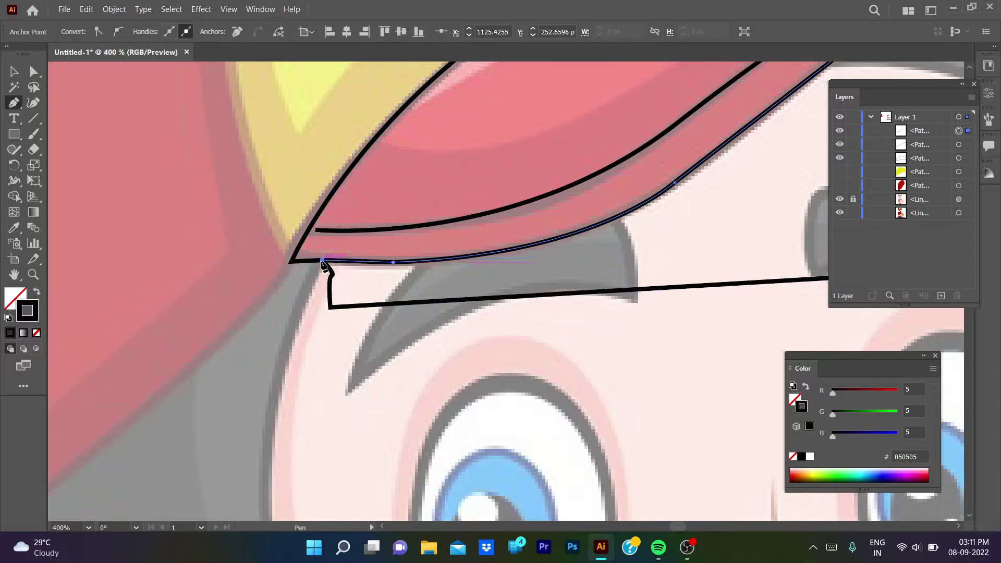
Move the line's end onto the diagonal brim edge at the left corner.
{"action": "left_click_drag", "start_coordinate": [329, 264], "coordinate": [604, 267]}
{"action": "scroll", "coordinate": [604, 267], "scroll_direction": "down", "scroll_amount": 3}
{"action": "scroll", "coordinate": [528, 307], "scroll_direction": "up", "scroll_amount": 3}
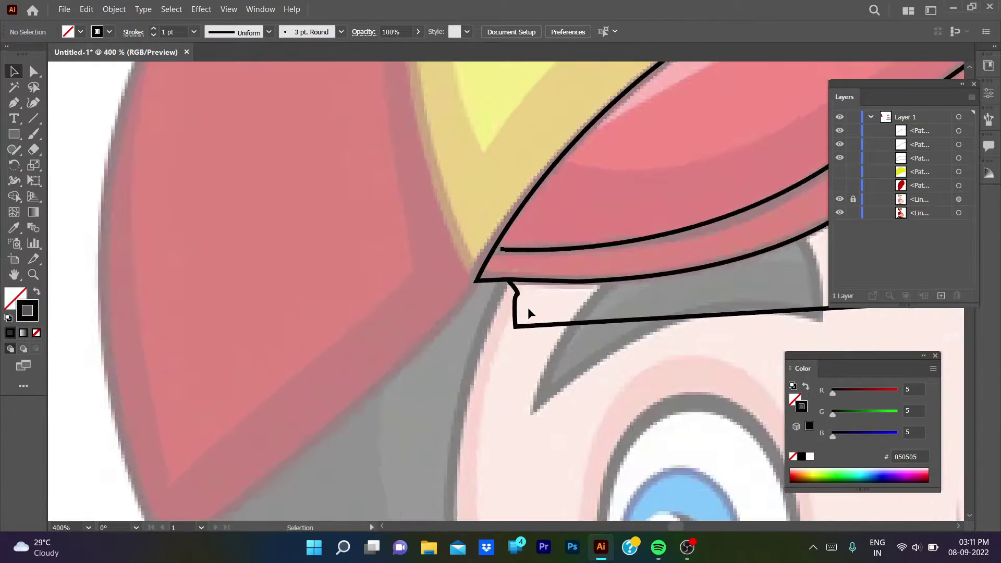
{"action": "scroll", "coordinate": [524, 334], "scroll_direction": "up", "scroll_amount": 4}
{"action": "left_click_drag", "start_coordinate": [474, 267], "coordinate": [455, 263]}
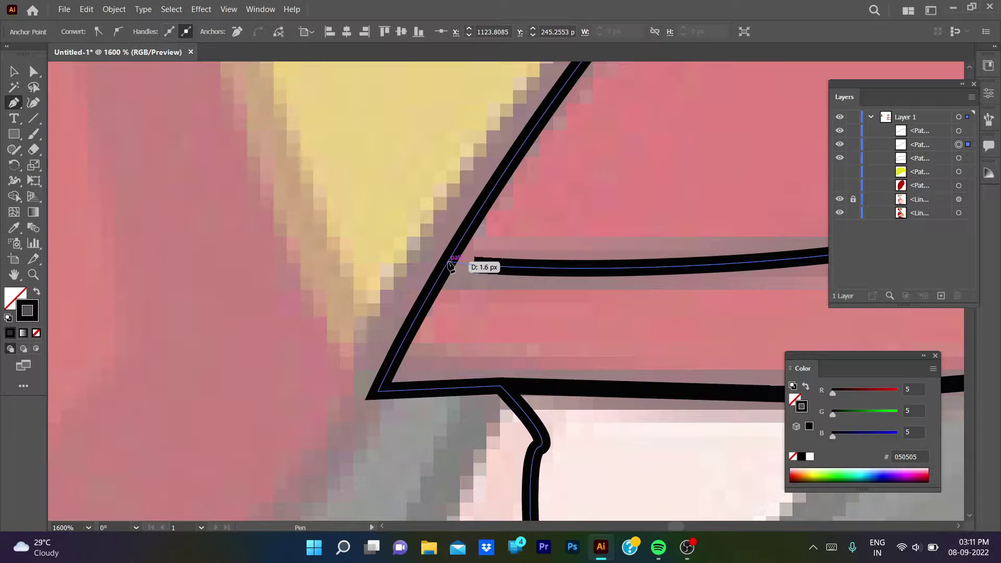
{"action": "left_click", "coordinate": [394, 236]}
{"action": "scroll", "coordinate": [521, 292], "scroll_direction": "down", "scroll_amount": 3}
{"action": "scroll", "coordinate": [485, 302], "scroll_direction": "down", "scroll_amount": 2}
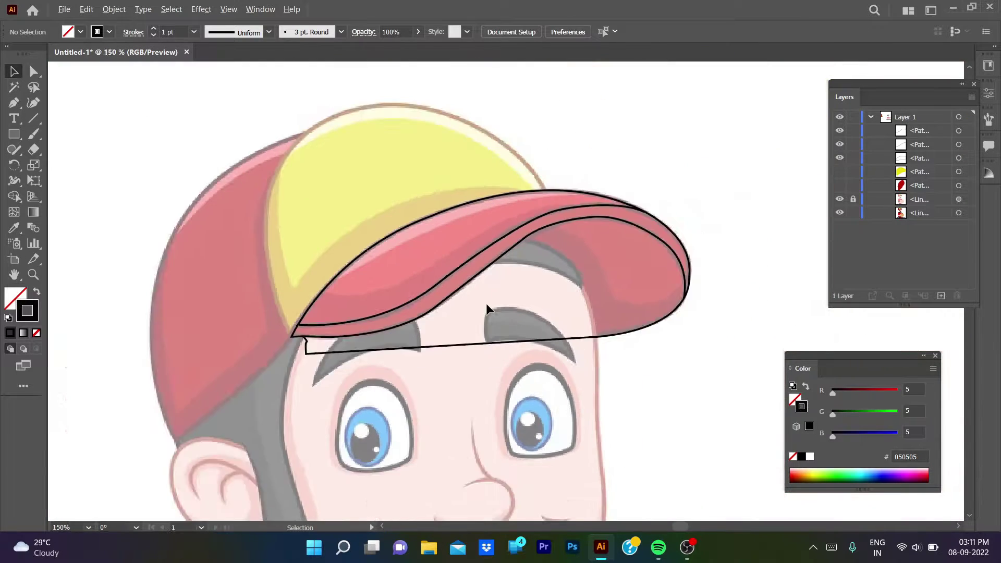
{"action": "scroll", "coordinate": [501, 305], "scroll_direction": "down", "scroll_amount": 2}
{"action": "scroll", "coordinate": [459, 297], "scroll_direction": "up", "scroll_amount": 1}
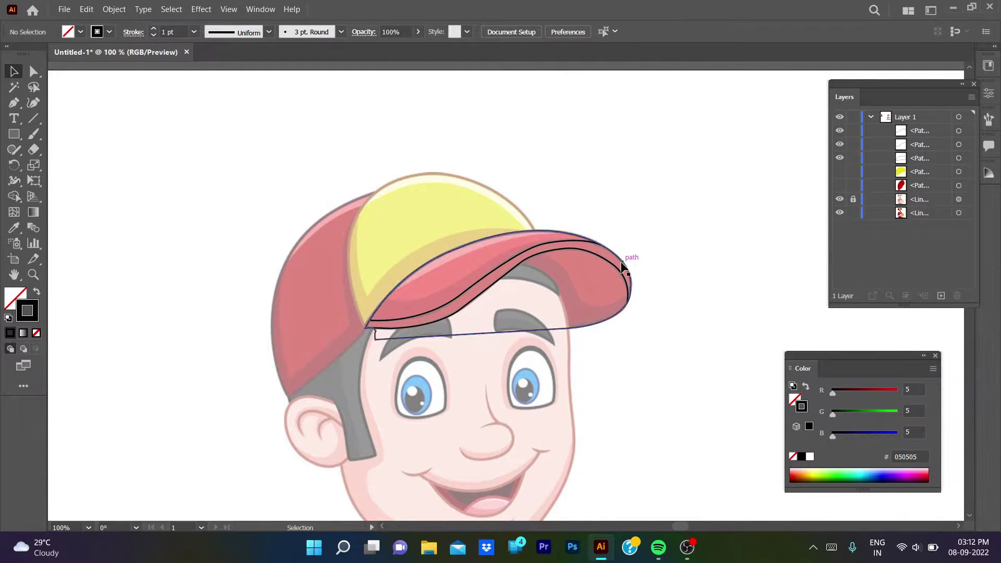
Fill the brim outline with the reference red using the Eyedropper.
{"action": "left_click", "coordinate": [625, 263]}
{"action": "left_click_drag", "start_coordinate": [647, 393], "coordinate": [766, 370]}
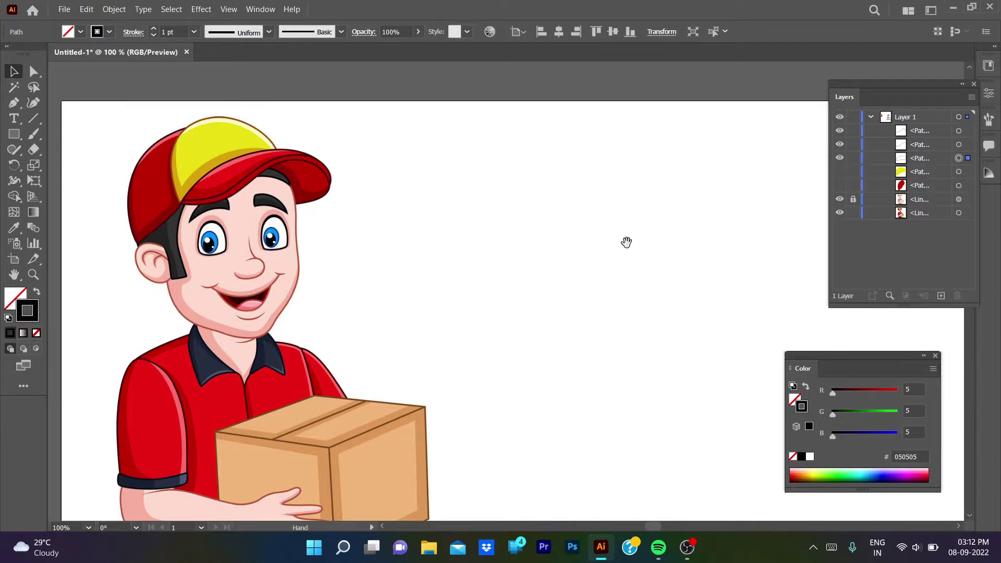
{"action": "left_click_drag", "start_coordinate": [626, 242], "coordinate": [567, 248]}
{"action": "left_click", "coordinate": [180, 192]}
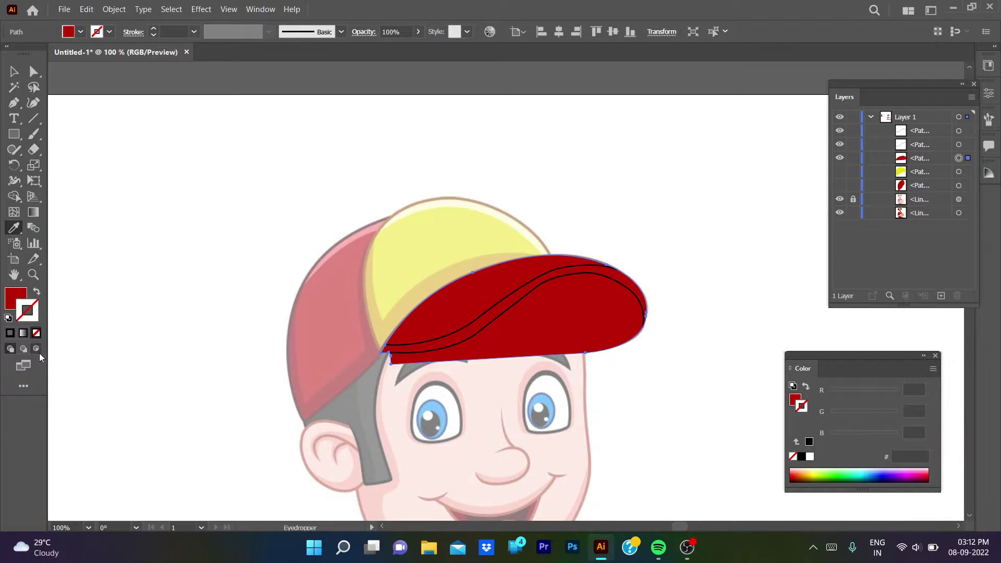
Give the red brim a black outline, then deselect it.
{"action": "left_click", "coordinate": [188, 313]}
{"action": "key", "text": "v"}
{"action": "left_click", "coordinate": [96, 319]}
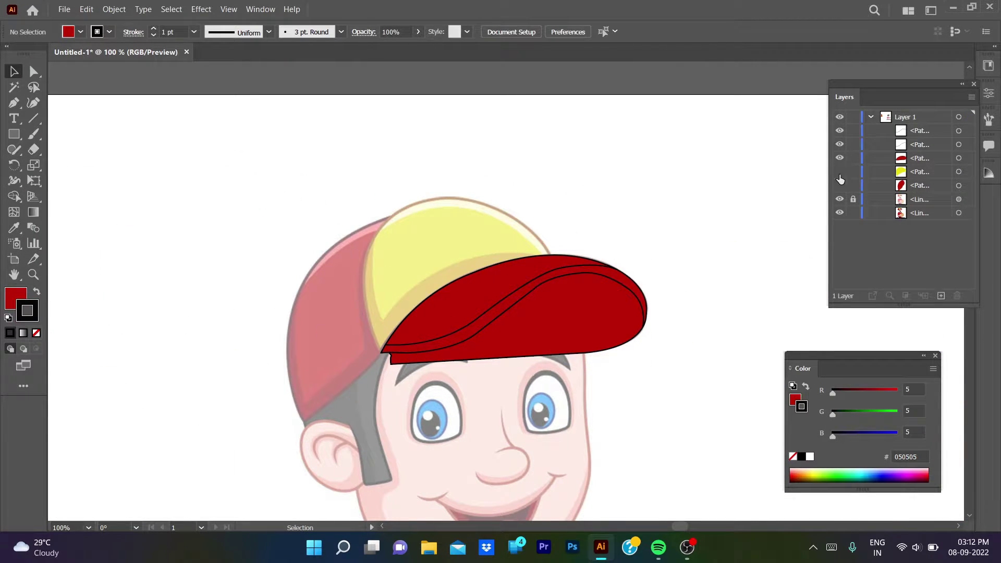
Unhide the yellow cap panel and the left red cap panel in Layers.
{"action": "left_click", "coordinate": [839, 172]}
{"action": "left_click", "coordinate": [839, 185]}
{"action": "left_click", "coordinate": [459, 229]}
{"action": "left_click", "coordinate": [323, 312]}
{"action": "left_click", "coordinate": [250, 292]}
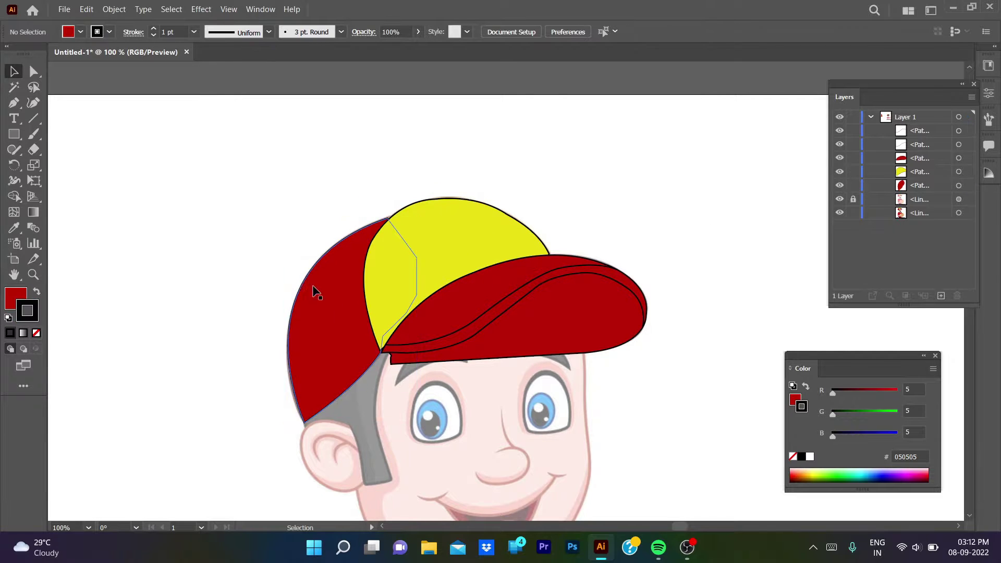
{"action": "scroll", "coordinate": [349, 224], "scroll_direction": "up", "scroll_amount": 2}
Move the yellow panel's bottom and right corner anchors down onto the brim.
{"action": "key", "text": "a"}
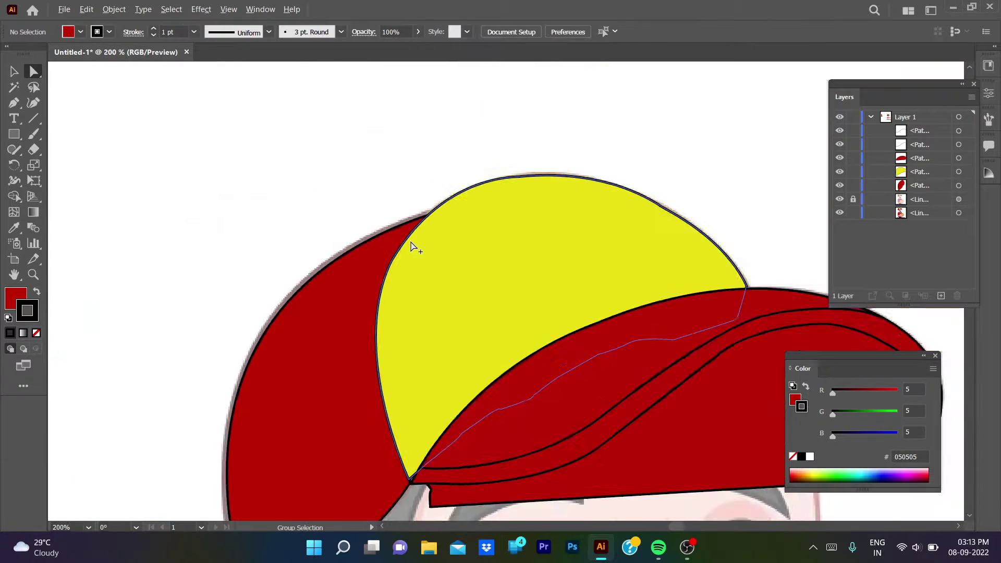
{"action": "scroll", "coordinate": [391, 362], "scroll_direction": "up", "scroll_amount": 3}
{"action": "scroll", "coordinate": [424, 397], "scroll_direction": "up", "scroll_amount": 1}
{"action": "left_click_drag", "start_coordinate": [395, 343], "coordinate": [396, 352]}
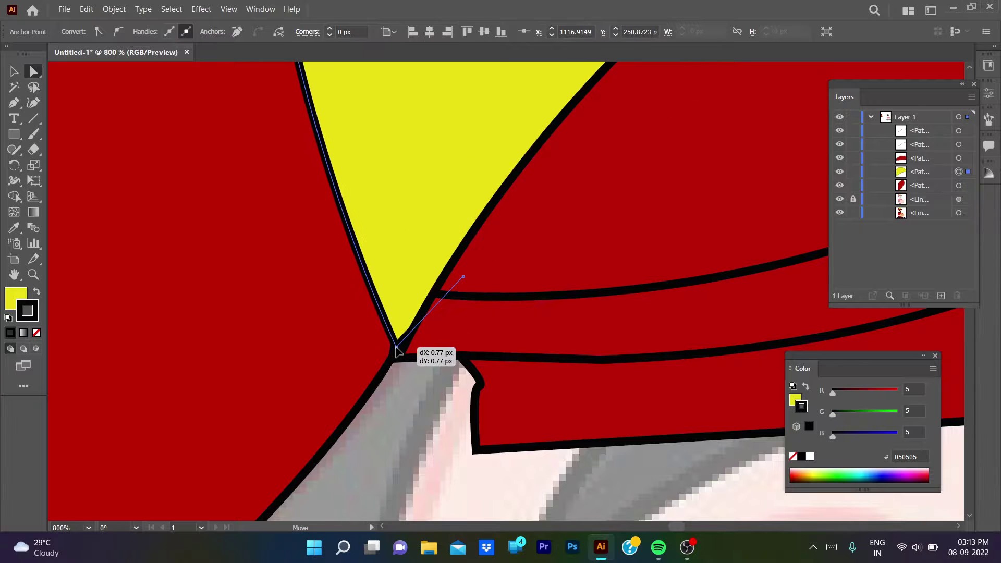
{"action": "scroll", "coordinate": [401, 398], "scroll_direction": "down", "scroll_amount": 4}
{"action": "scroll", "coordinate": [558, 273], "scroll_direction": "up", "scroll_amount": 4}
{"action": "scroll", "coordinate": [436, 198], "scroll_direction": "up", "scroll_amount": 2}
{"action": "left_click_drag", "start_coordinate": [439, 201], "coordinate": [438, 204]}
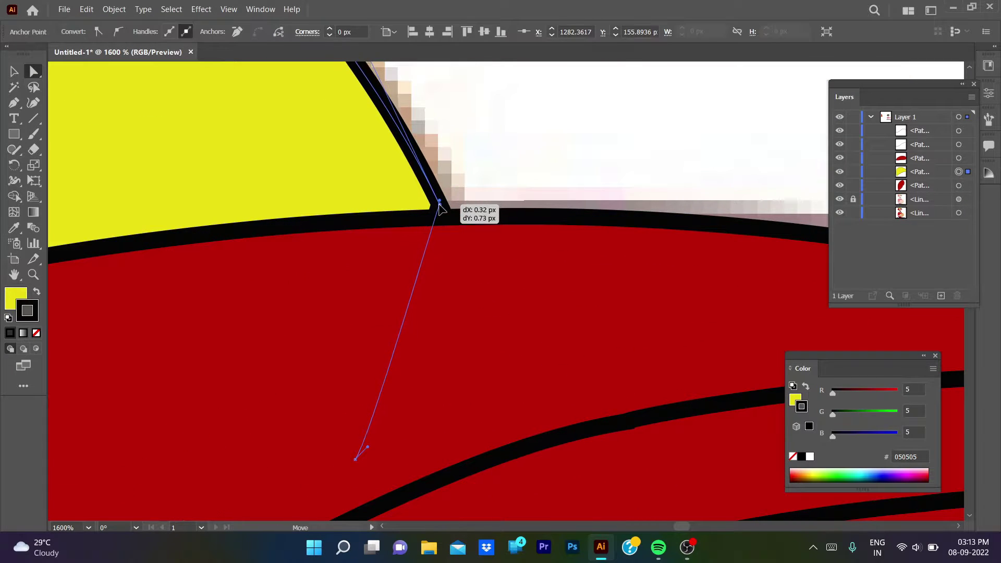
{"action": "scroll", "coordinate": [440, 207], "scroll_direction": "down", "scroll_amount": 4}
{"action": "scroll", "coordinate": [447, 205], "scroll_direction": "down", "scroll_amount": 3}
Hide the red brim shape and the brim's curve lines.
{"action": "left_click", "coordinate": [518, 273]}
{"action": "left_click", "coordinate": [840, 158]}
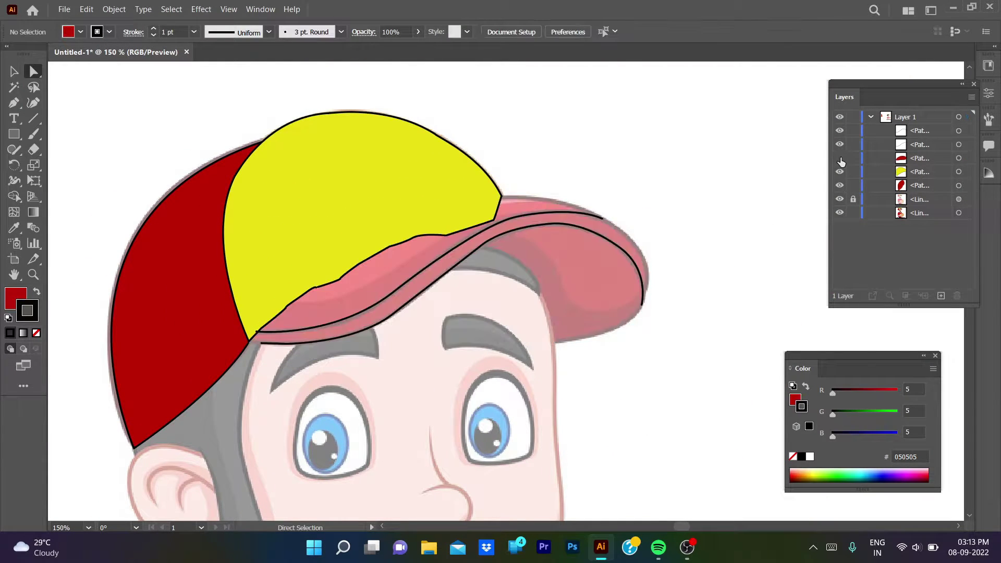
{"action": "left_click", "coordinate": [839, 130]}
{"action": "scroll", "coordinate": [464, 331], "scroll_direction": "down", "scroll_amount": 1}
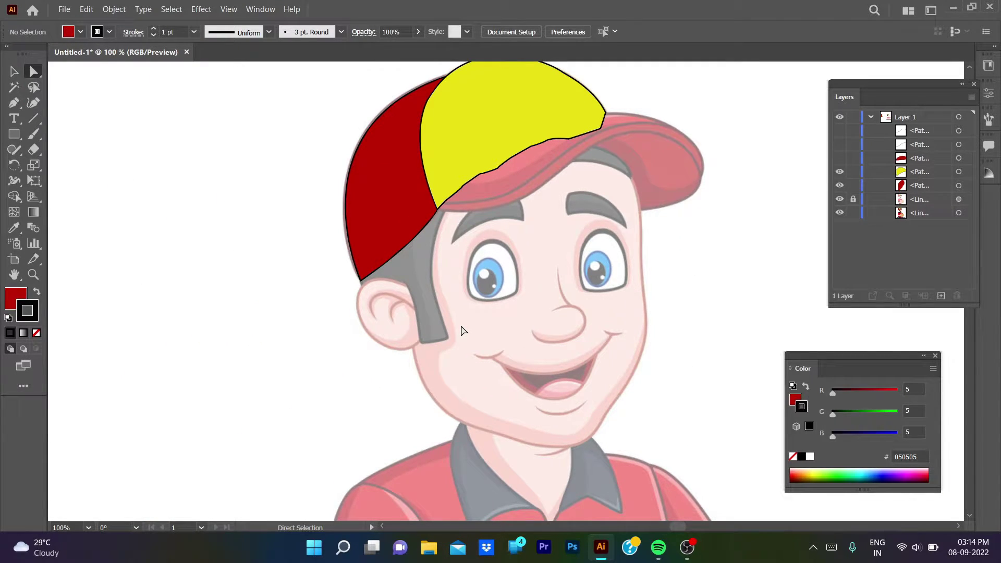
{"action": "scroll", "coordinate": [437, 256], "scroll_direction": "up", "scroll_amount": 2}
Start the unfilled sideburn path at the cap edge, curving its inner and outer edges.
{"action": "key", "text": "p"}
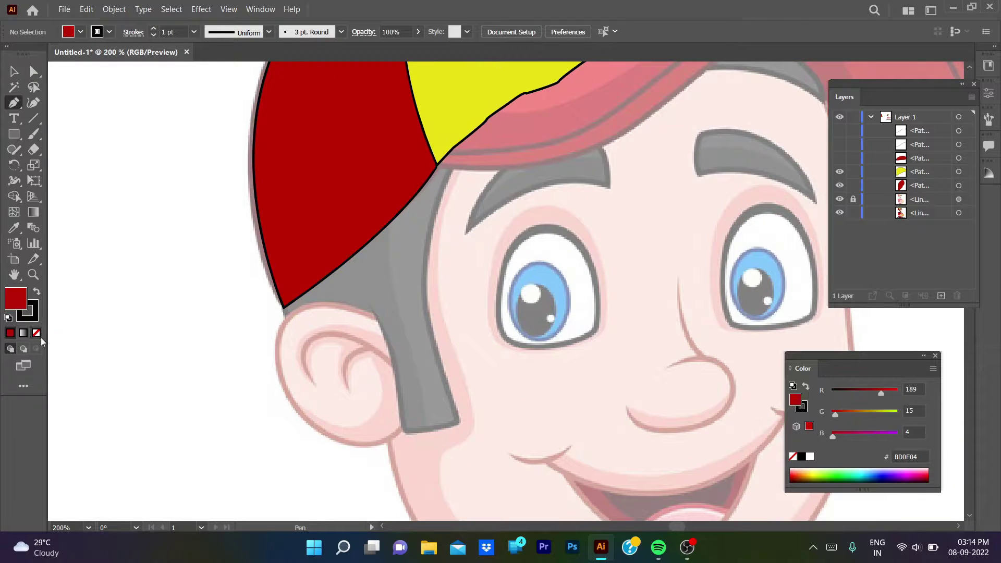
{"action": "left_click", "coordinate": [36, 332]}
{"action": "left_click", "coordinate": [449, 169]}
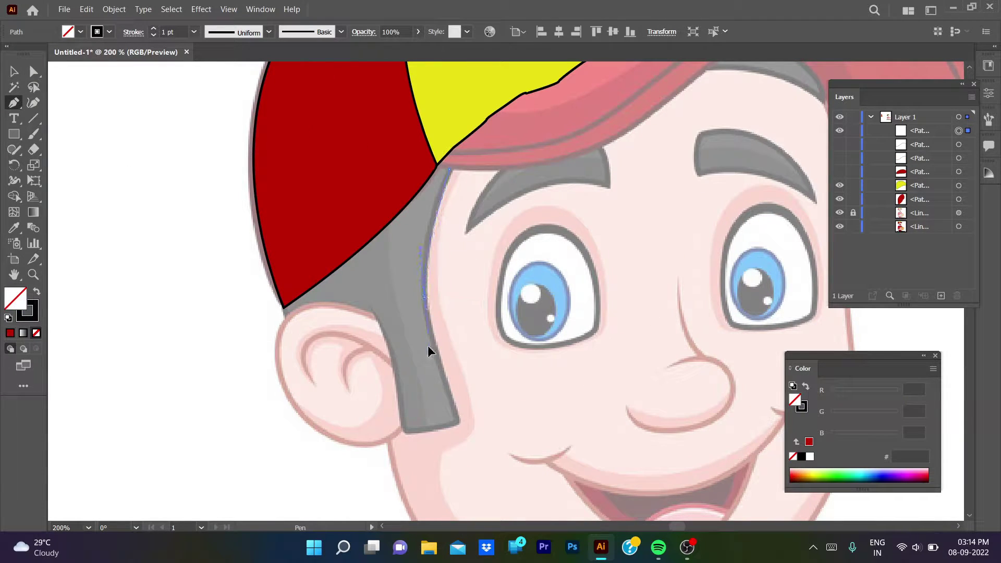
{"action": "left_click_drag", "start_coordinate": [457, 420], "coordinate": [469, 442]}
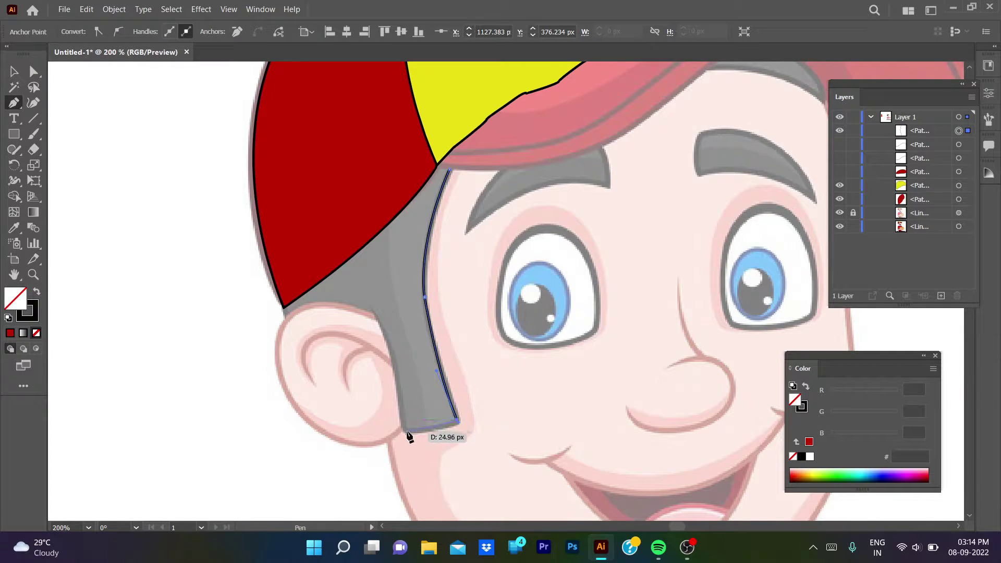
{"action": "left_click", "coordinate": [408, 432]}
{"action": "left_click_drag", "start_coordinate": [392, 345], "coordinate": [384, 333]}
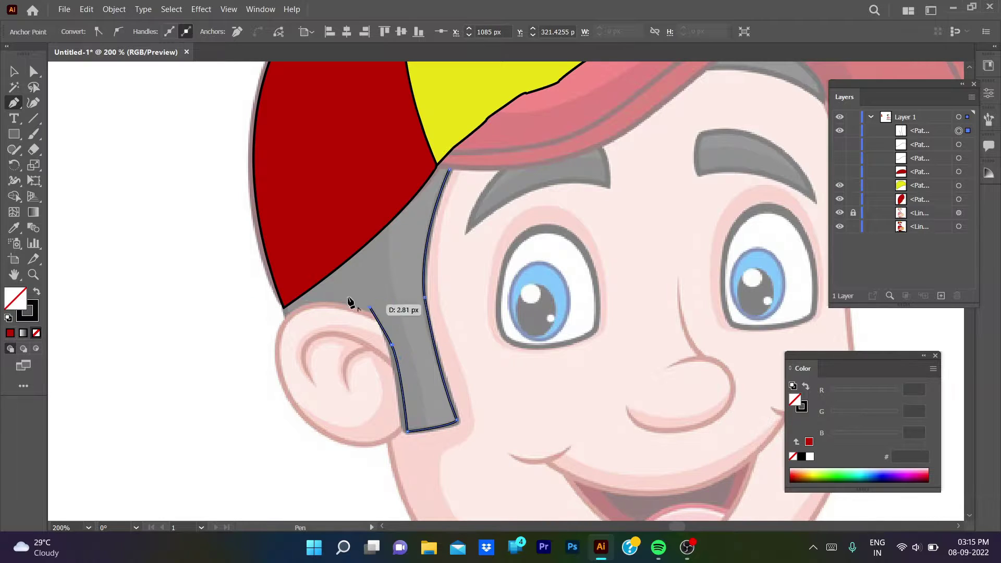
Continue the sideburn outline along the ear and cap edge and close it.
{"action": "left_click", "coordinate": [373, 313]}
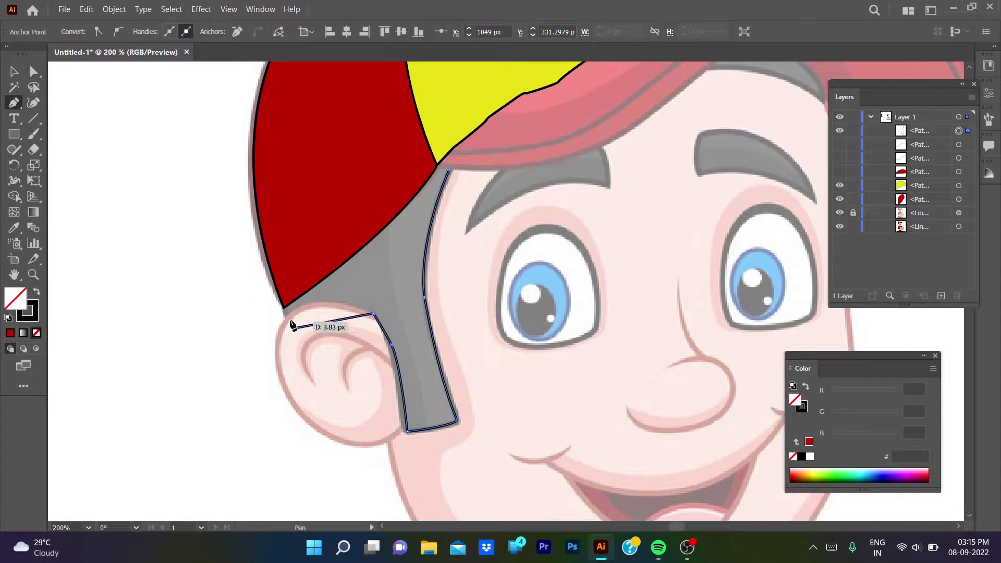
{"action": "left_click", "coordinate": [296, 327]}
{"action": "left_click", "coordinate": [285, 311]}
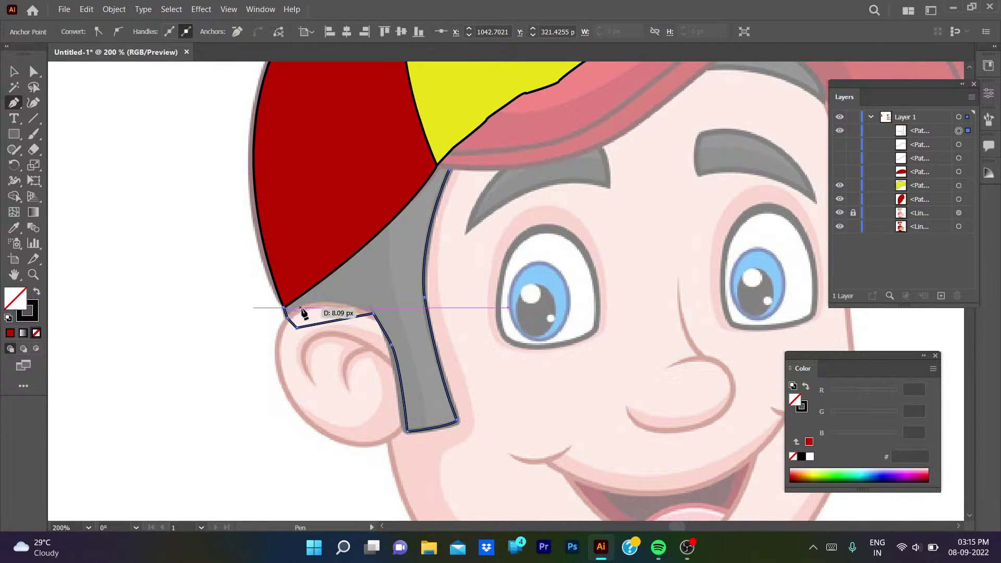
{"action": "left_click", "coordinate": [305, 249]}
{"action": "left_click", "coordinate": [346, 216]}
{"action": "left_click", "coordinate": [399, 179]}
{"action": "left_click", "coordinate": [430, 166]}
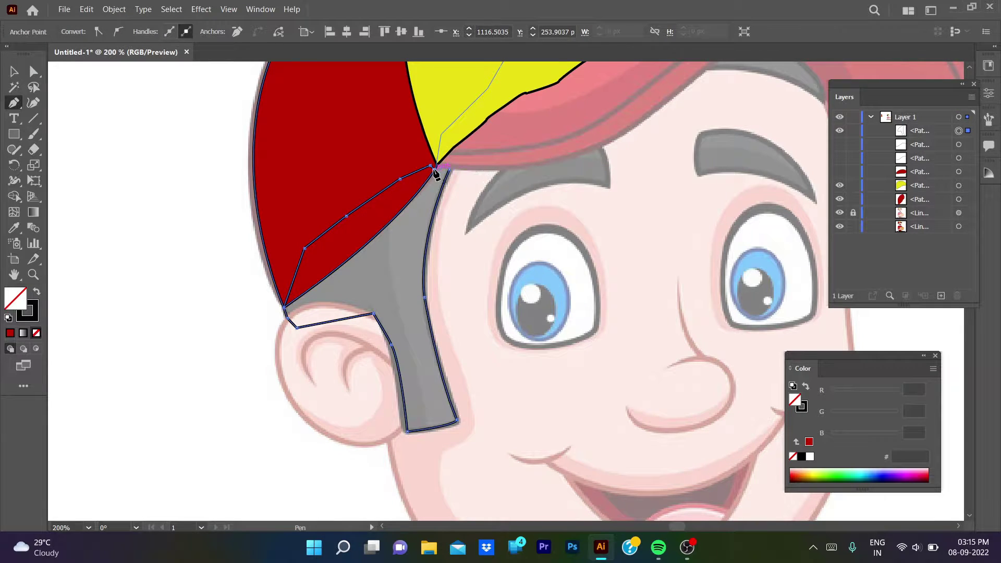
{"action": "left_click", "coordinate": [447, 169]}
{"action": "key", "text": "v"}
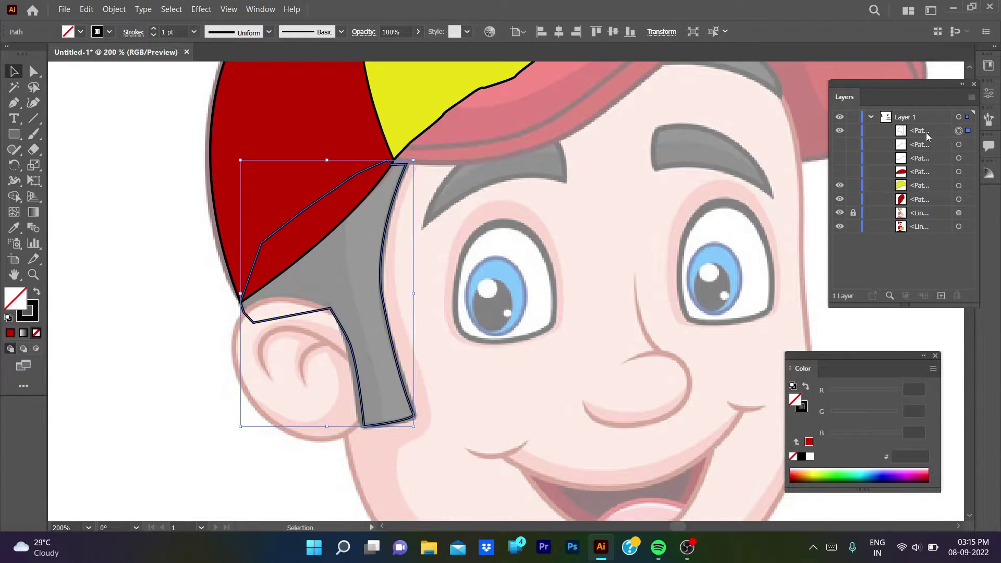
Move the sideburn beneath the other traced shapes in Layers, then hide it.
{"action": "left_click_drag", "start_coordinate": [926, 136], "coordinate": [918, 206]}
{"action": "left_click", "coordinate": [134, 203]}
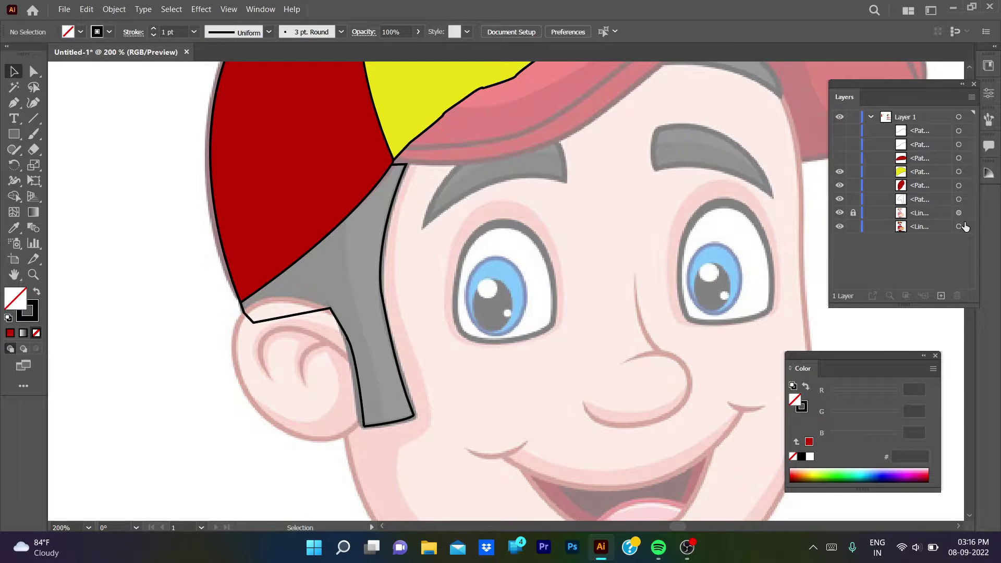
{"action": "left_click", "coordinate": [365, 224]}
{"action": "key", "text": "ctrl+3"}
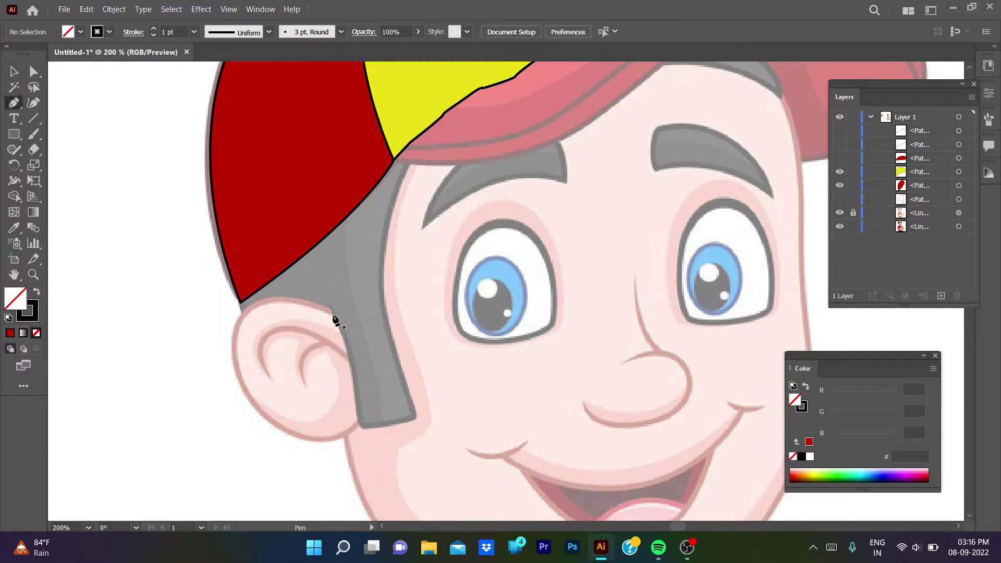
Draw the ear outline curving around the back of the ear.
{"action": "left_click", "coordinate": [337, 315]}
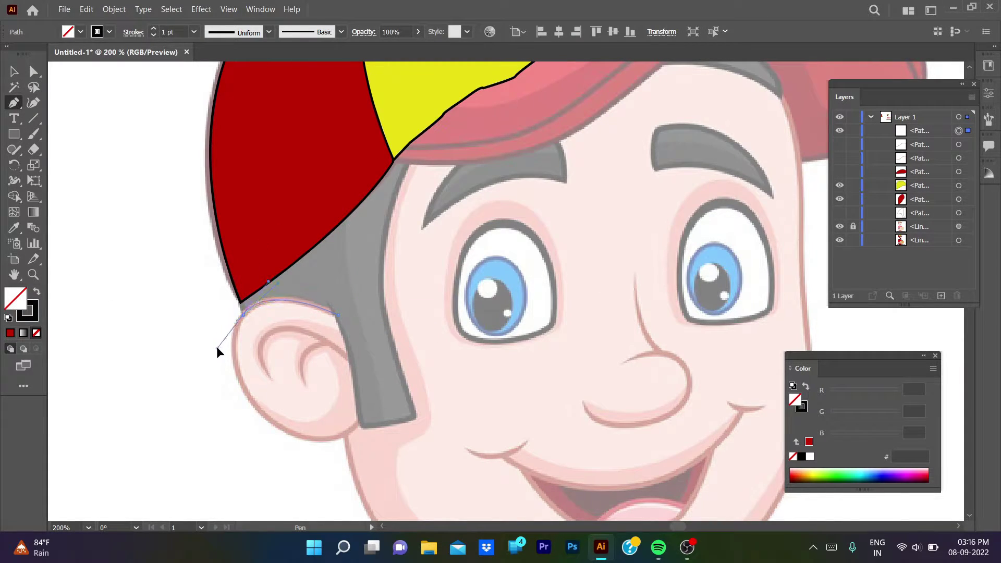
{"action": "mouse_move", "coordinate": [247, 394]}
{"action": "left_mouse_down"}
{"action": "mouse_move", "coordinate": [268, 420]}
{"action": "mouse_move", "coordinate": [365, 446]}
{"action": "mouse_move", "coordinate": [360, 422]}
{"action": "left_mouse_up"}
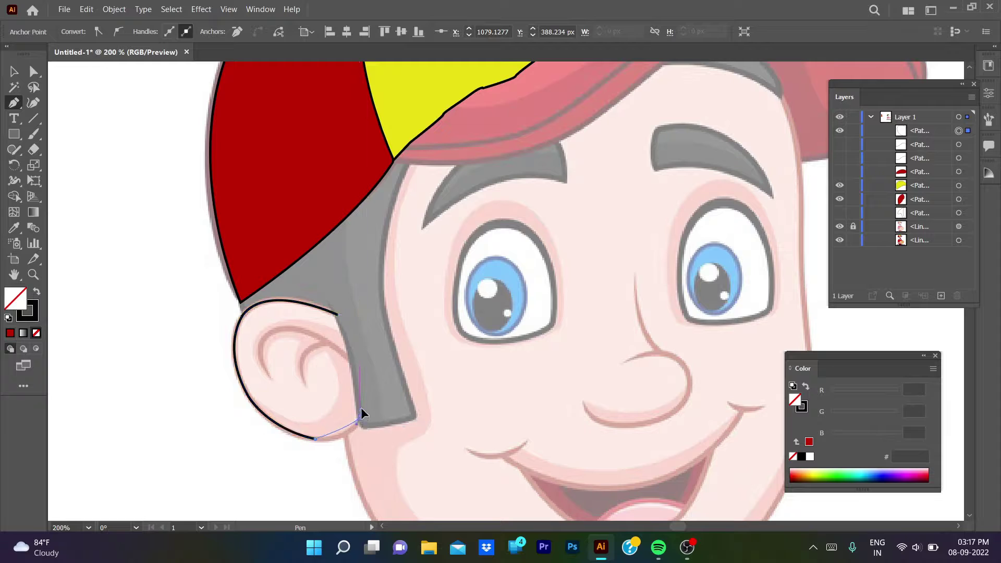
{"action": "left_click", "coordinate": [364, 374]}
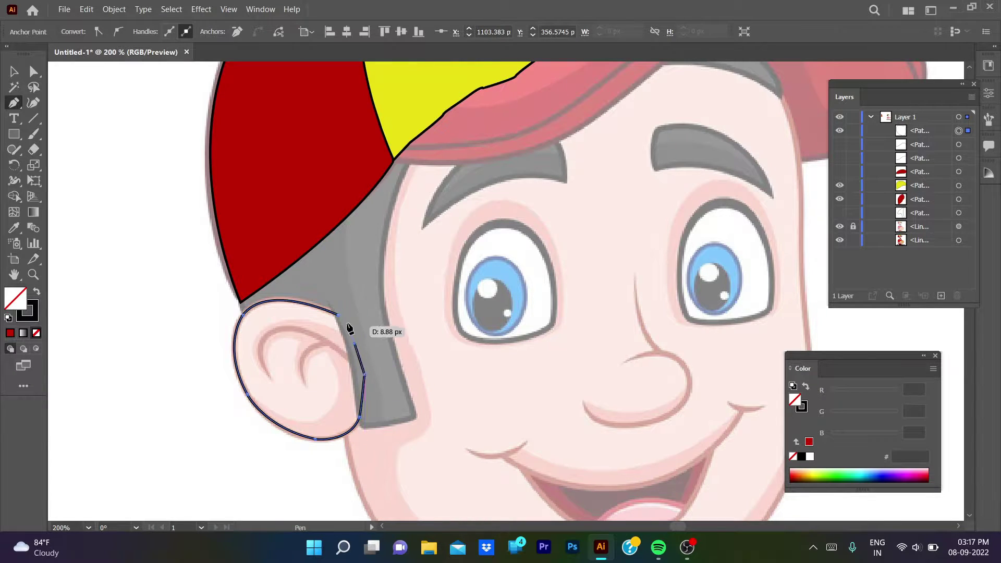
{"action": "left_click", "coordinate": [345, 318]}
{"action": "left_click", "coordinate": [166, 383], "text": "ctrl"}
{"action": "scroll", "coordinate": [165, 383], "scroll_direction": "down", "scroll_amount": 1}
{"action": "scroll", "coordinate": [292, 385], "scroll_direction": "up", "scroll_amount": 1}
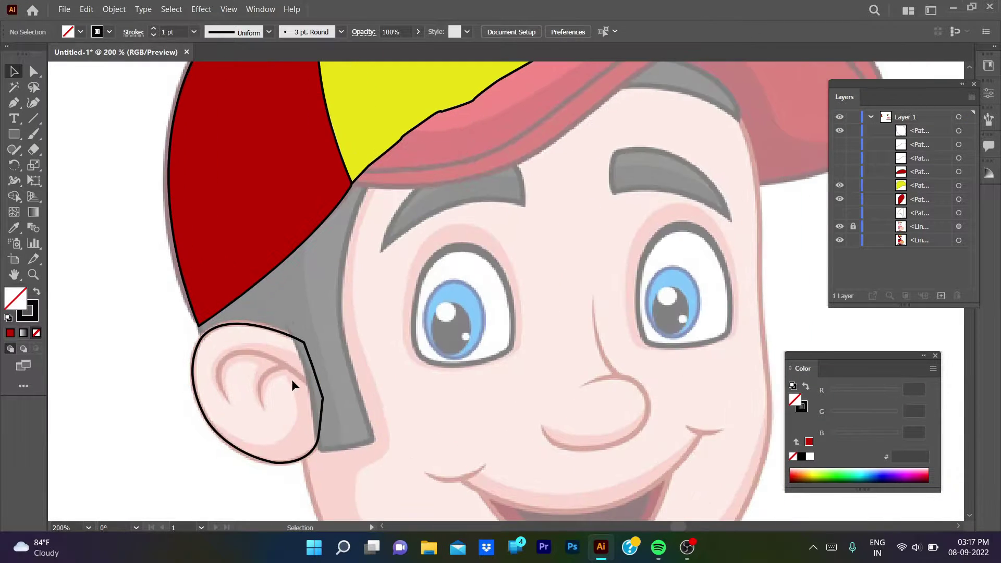
Draw the first inner-ear curve, reshape it to the sketch and round its sharp corner.
{"action": "left_click", "coordinate": [319, 390]}
{"action": "left_click_drag", "start_coordinate": [231, 353], "coordinate": [188, 368]}
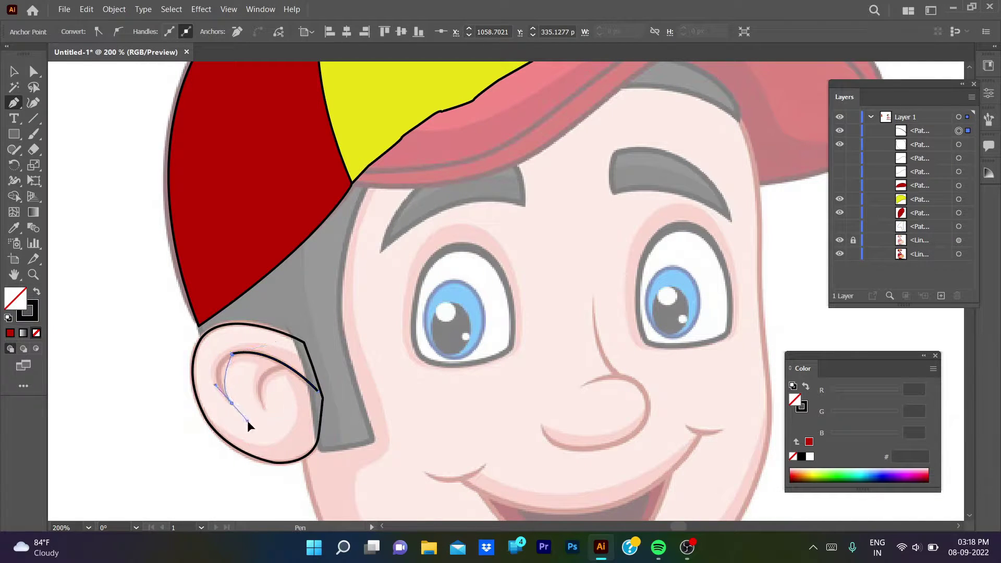
{"action": "left_click", "coordinate": [233, 401], "text": "ctrl"}
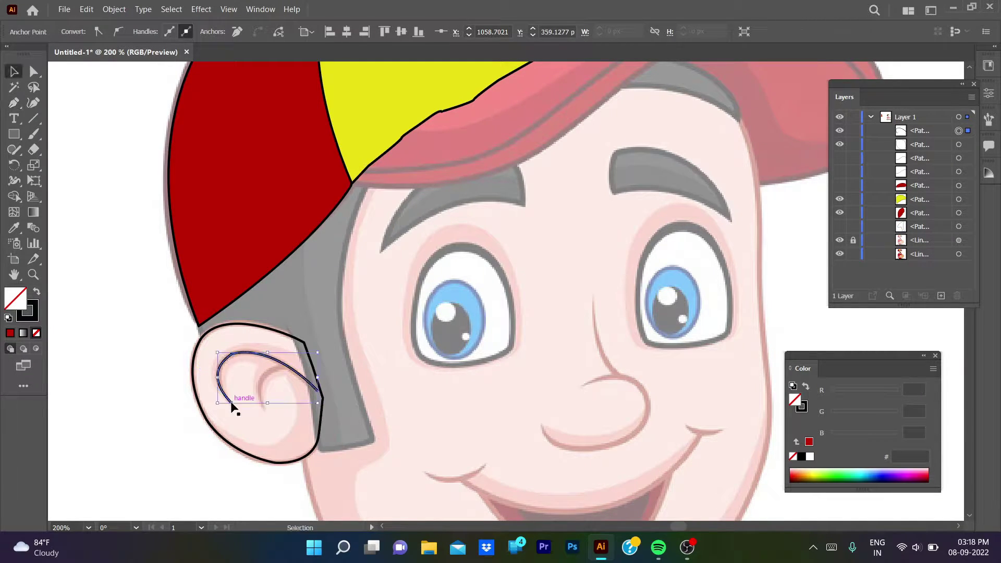
{"action": "scroll", "coordinate": [233, 356], "scroll_direction": "up", "scroll_amount": 3}
{"action": "key", "text": "a"}
{"action": "mouse_move", "coordinate": [228, 353]}
{"action": "left_mouse_down"}
{"action": "mouse_move", "coordinate": [178, 324]}
{"action": "mouse_move", "coordinate": [371, 289]}
{"action": "left_mouse_up"}
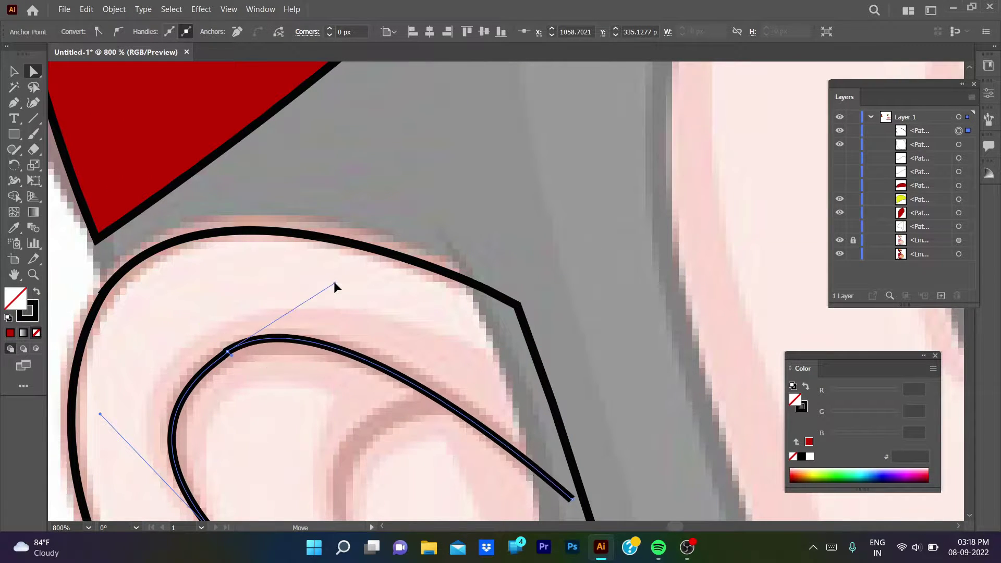
{"action": "left_click_drag", "start_coordinate": [235, 364], "coordinate": [309, 442]}
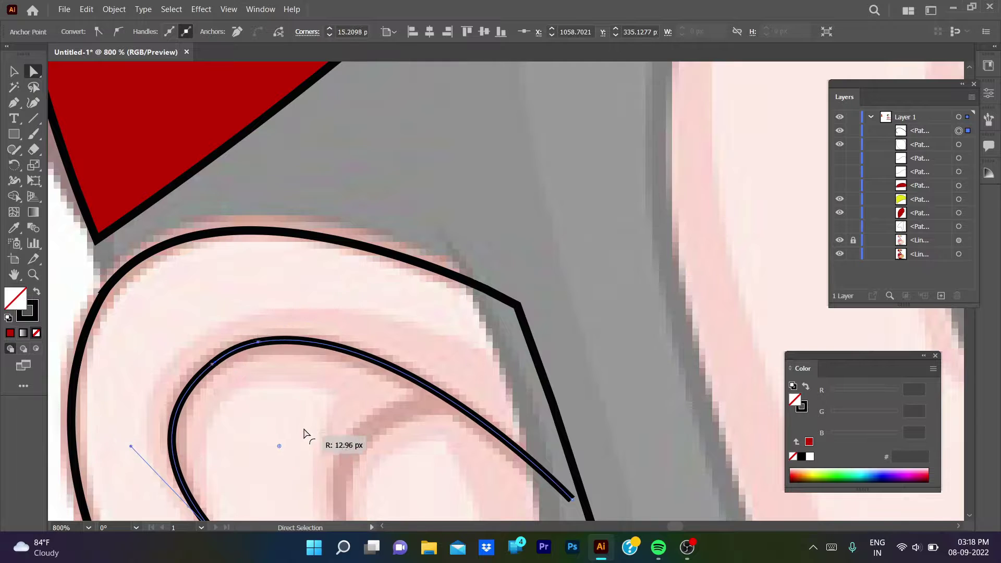
{"action": "left_click", "coordinate": [304, 436]}
Draw the second curved inner-ear stroke.
{"action": "scroll", "coordinate": [304, 436], "scroll_direction": "down", "scroll_amount": 4}
{"action": "scroll", "coordinate": [284, 433], "scroll_direction": "down", "scroll_amount": 2}
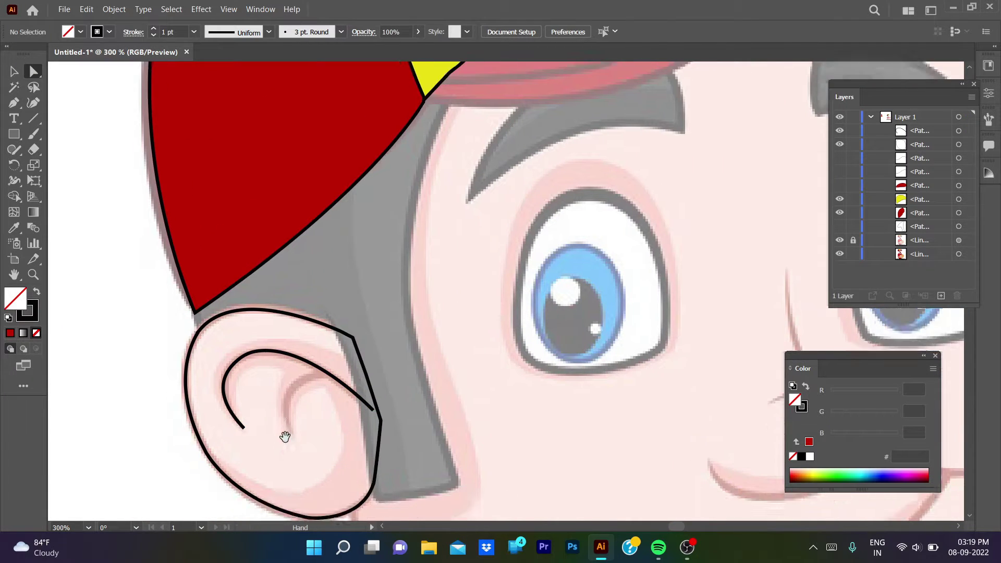
{"action": "left_click", "coordinate": [13, 103]}
{"action": "left_click", "coordinate": [327, 335]}
{"action": "left_click_drag", "start_coordinate": [293, 398], "coordinate": [296, 410]}
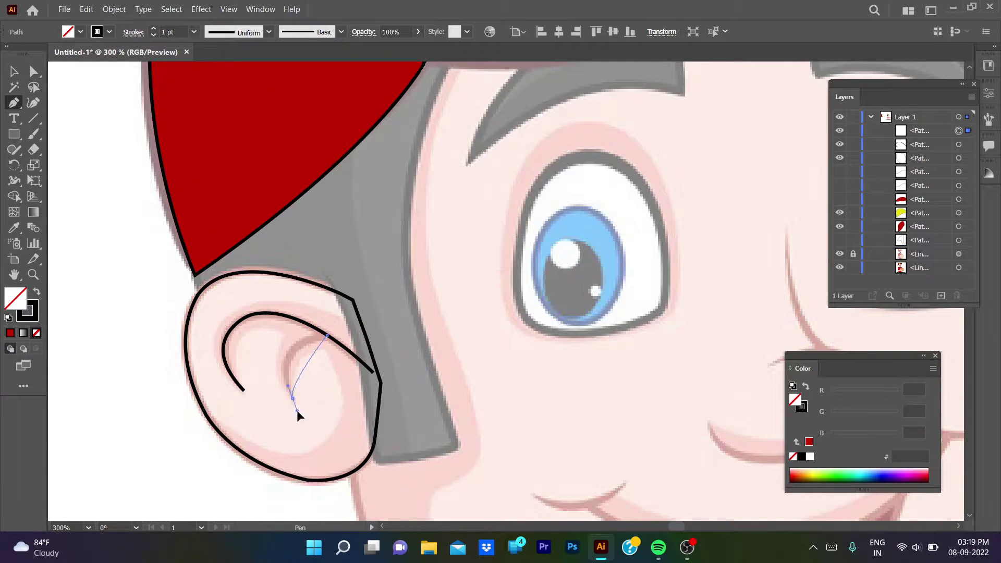
Fill the ear with skin colour sampled from the reference face.
{"action": "key", "text": "v"}
{"action": "key", "text": "ctrl+1"}
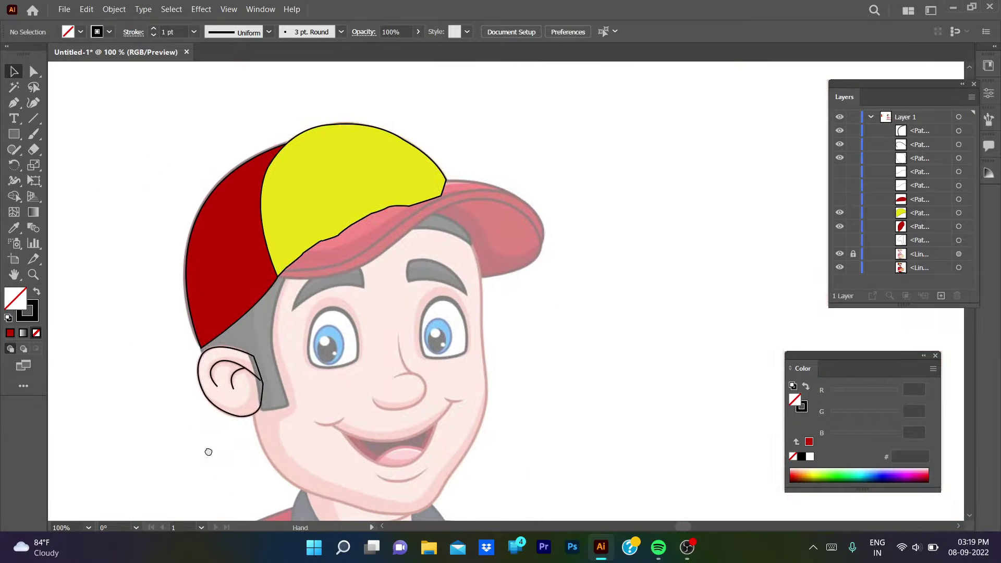
{"action": "double_click", "coordinate": [28, 310]}
{"action": "key", "text": "Escape"}
{"action": "key", "text": "i"}
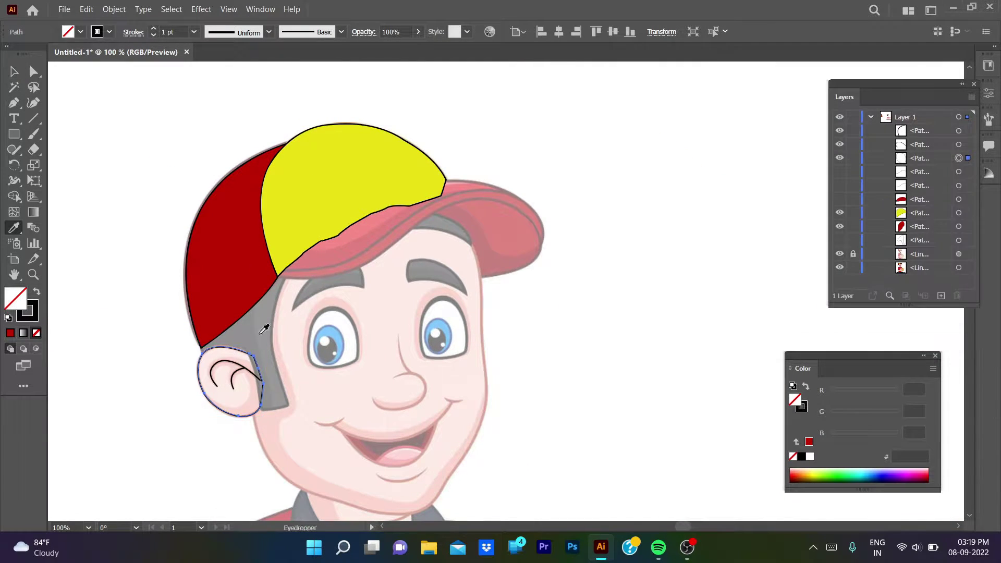
{"action": "left_click", "coordinate": [158, 263]}
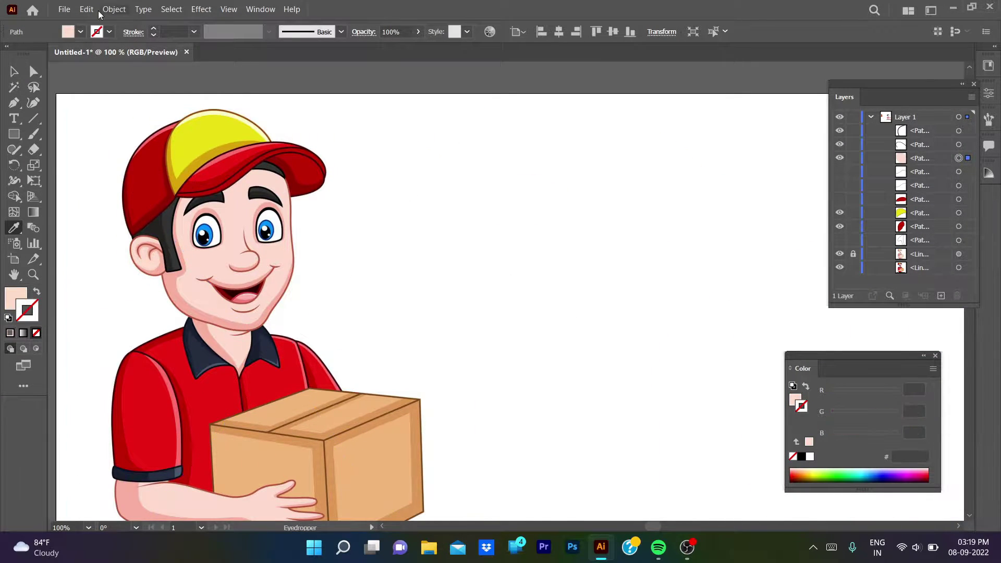
{"action": "left_click", "coordinate": [10, 333]}
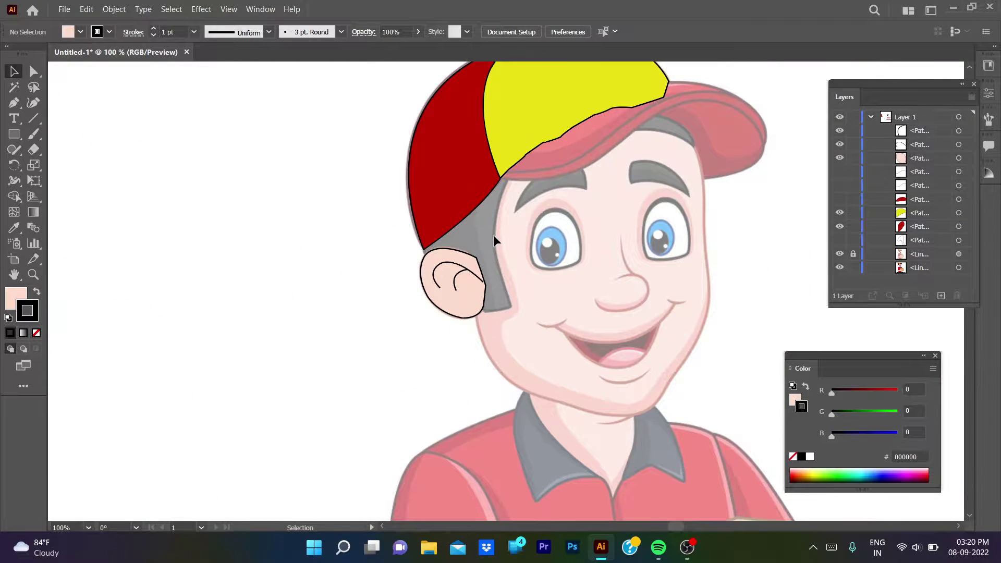
Unhide the cap brim outline and the red cap brim in Layers.
{"action": "left_click", "coordinate": [839, 185]}
{"action": "left_click", "coordinate": [839, 199]}
{"action": "left_click", "coordinate": [839, 171]}
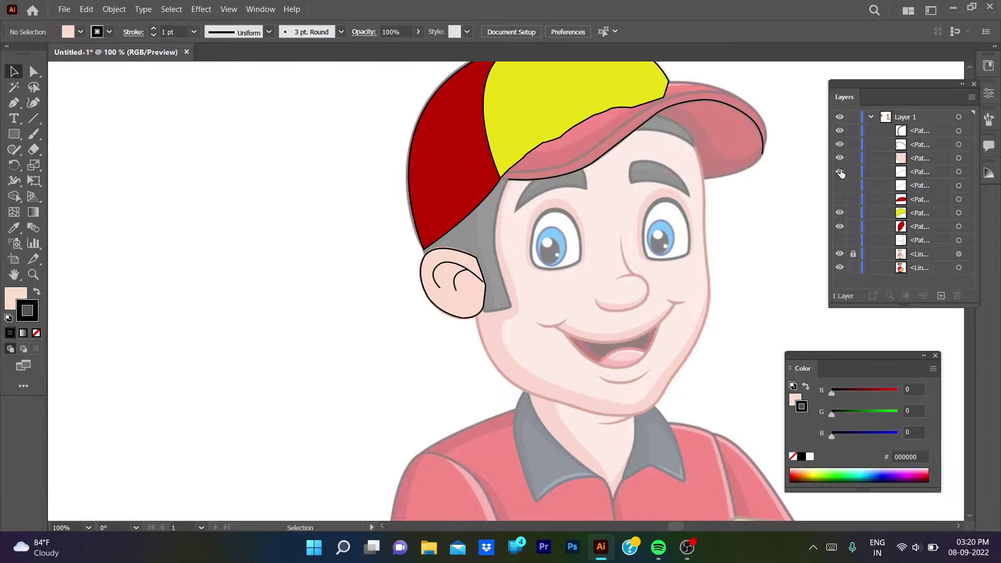
{"action": "left_click", "coordinate": [839, 199]}
Drag the red brim's corner anchors and handles so it meets the hairline.
{"action": "left_click", "coordinate": [513, 191]}
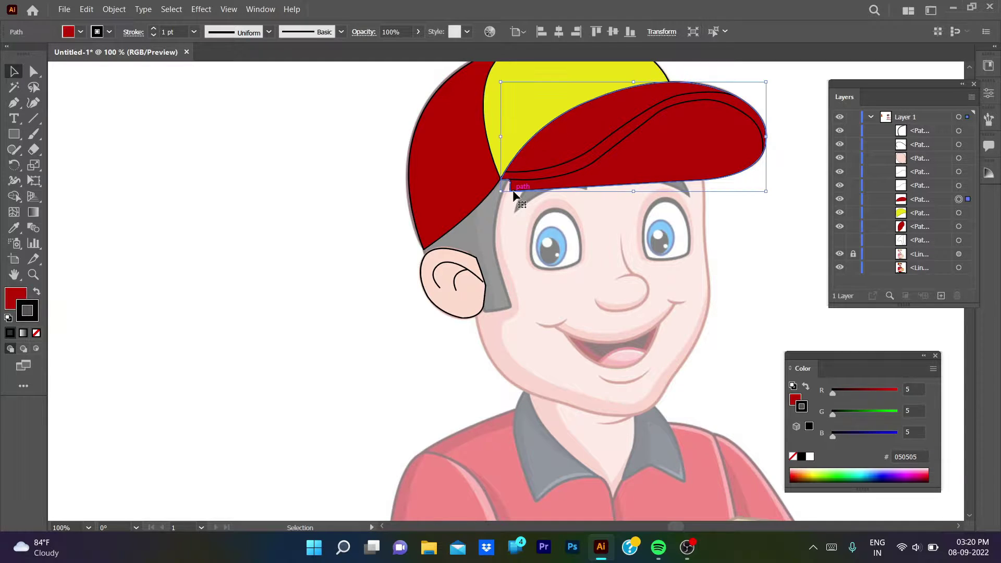
{"action": "key", "text": "a"}
{"action": "scroll", "coordinate": [513, 193], "scroll_direction": "up", "scroll_amount": 5}
{"action": "left_click_drag", "start_coordinate": [484, 130], "coordinate": [467, 121]}
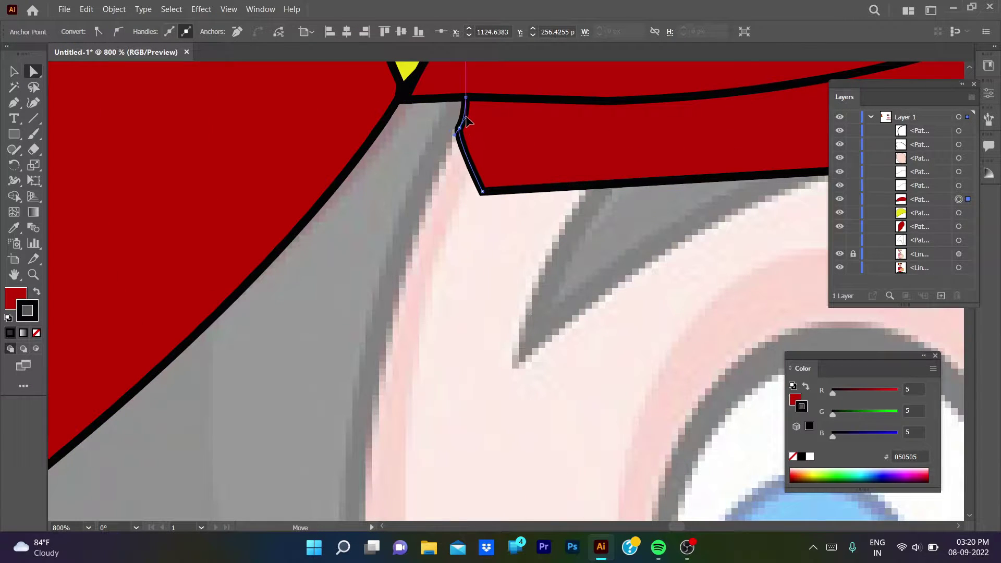
{"action": "left_click_drag", "start_coordinate": [482, 192], "coordinate": [431, 188]}
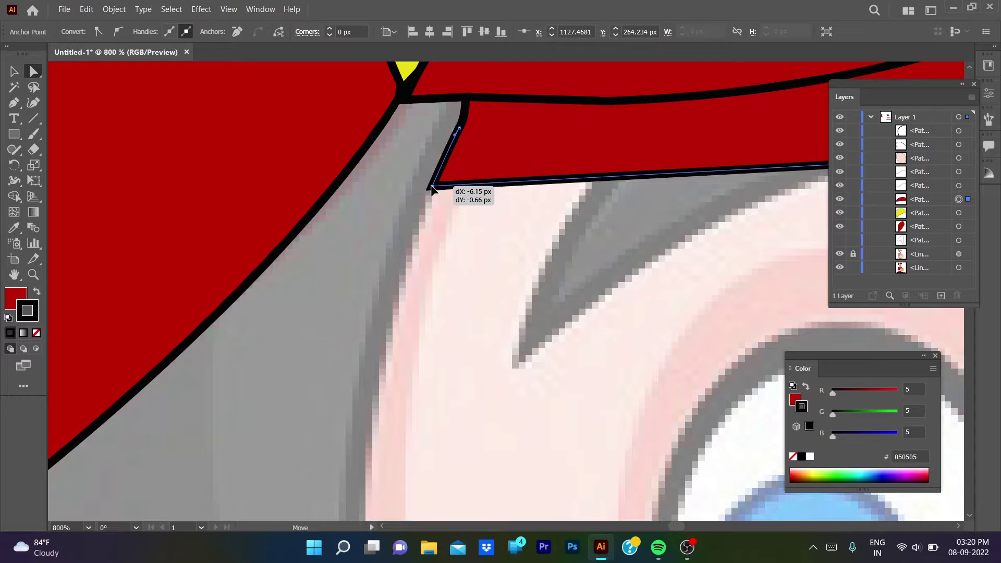
{"action": "left_click", "coordinate": [459, 131]}
{"action": "left_click", "coordinate": [486, 152]}
{"action": "left_click", "coordinate": [464, 121]}
{"action": "left_click_drag", "start_coordinate": [466, 121], "coordinate": [448, 149]}
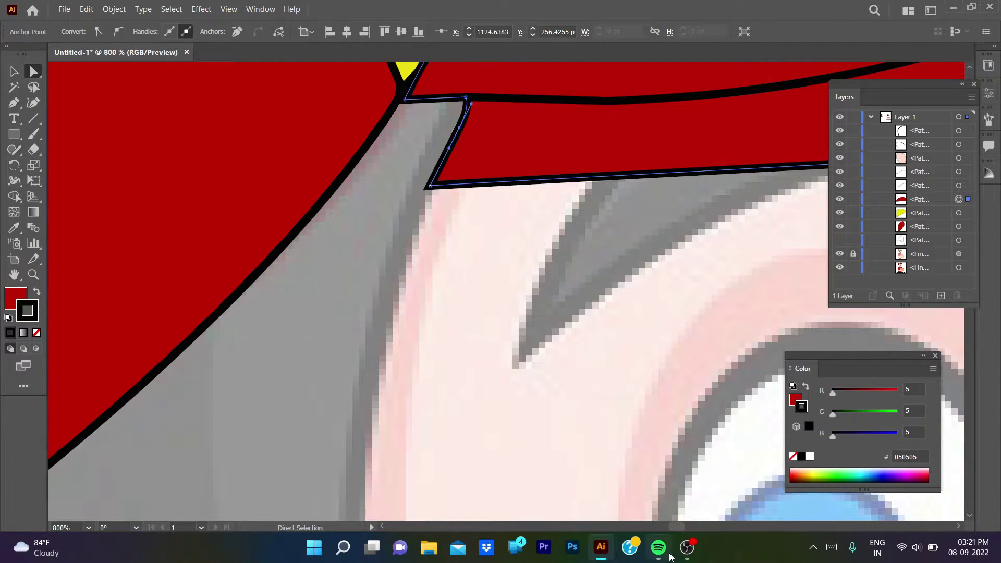
{"action": "key", "text": "v"}
{"action": "key", "text": "ctrl+shift+a"}
{"action": "key", "text": "ctrl+0"}
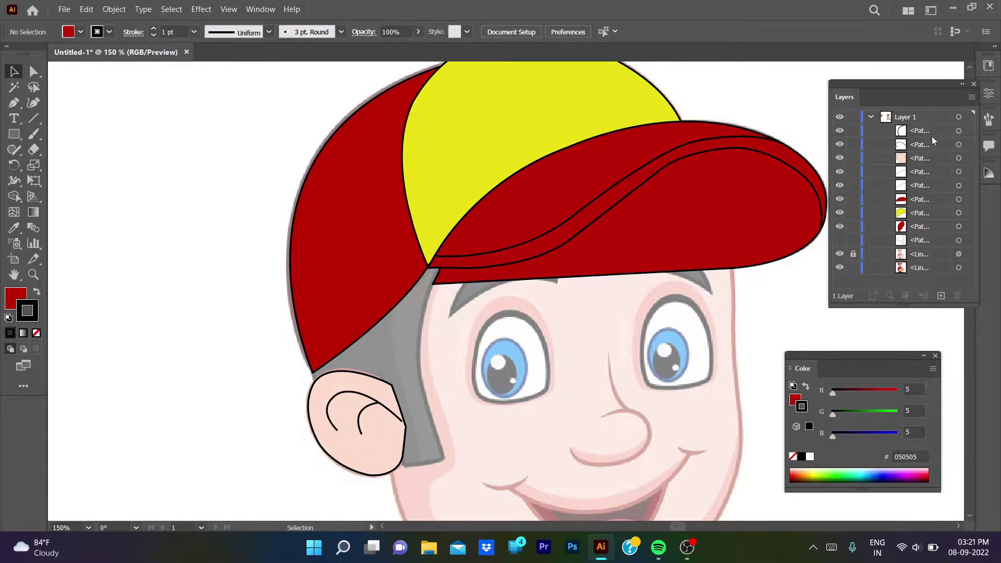
Apply the current colours to the inner brim curve and fill the sideburn dark hair colour.
{"action": "left_click", "coordinate": [958, 172]}
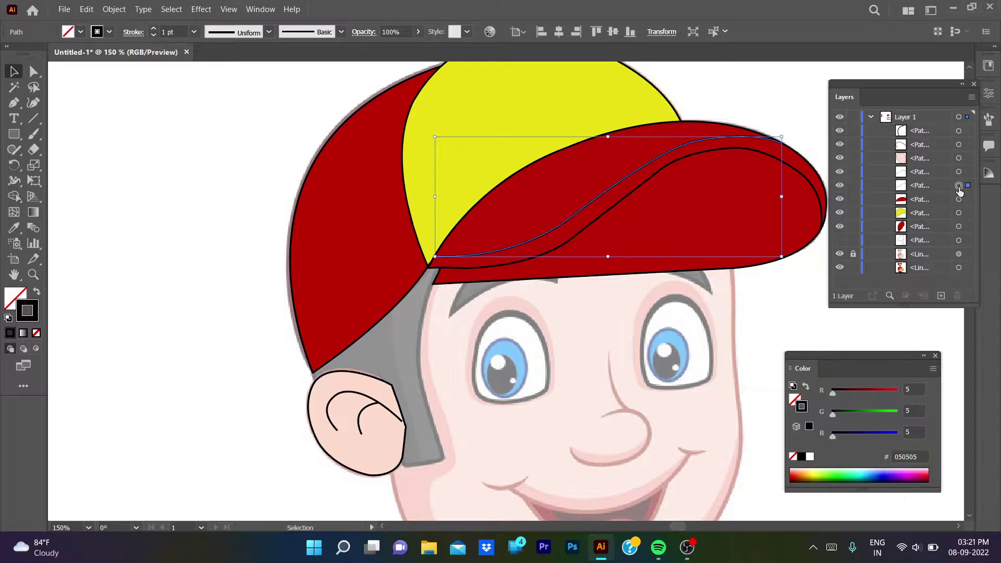
{"action": "key", "text": "ctrl+shift+a"}
{"action": "left_click", "coordinate": [420, 350]}
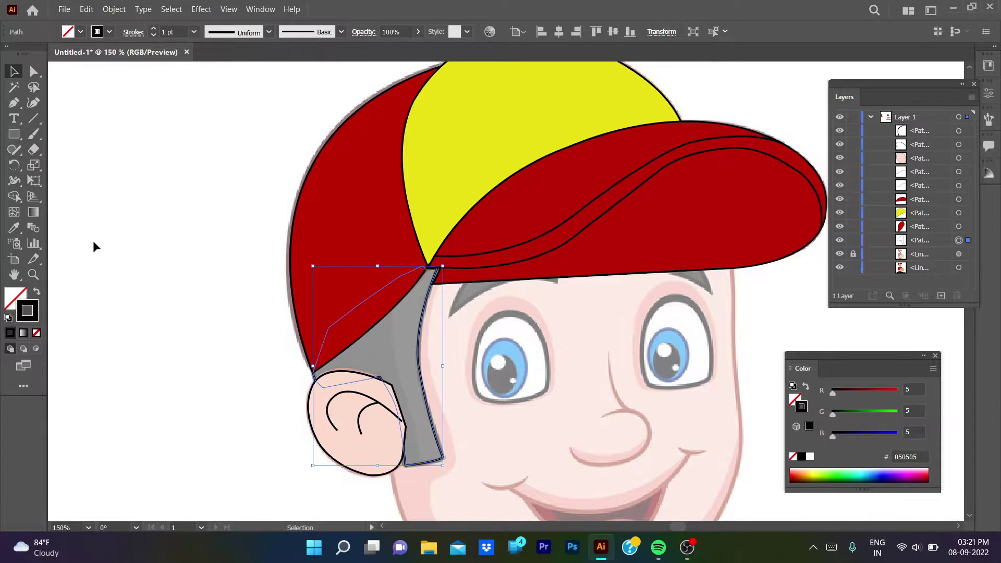
{"action": "key", "text": "ctrl+minus"}
{"action": "key", "text": "ctrl+minus"}
{"action": "key", "text": "ctrl+minus"}
{"action": "key", "text": "i"}
{"action": "left_click", "coordinate": [91, 204]}
Zoom in and move the sideburn's corner point onto the cap edge.
{"action": "key", "text": "ctrl+plus"}
{"action": "key", "text": "ctrl+plus"}
{"action": "key", "text": "ctrl+plus"}
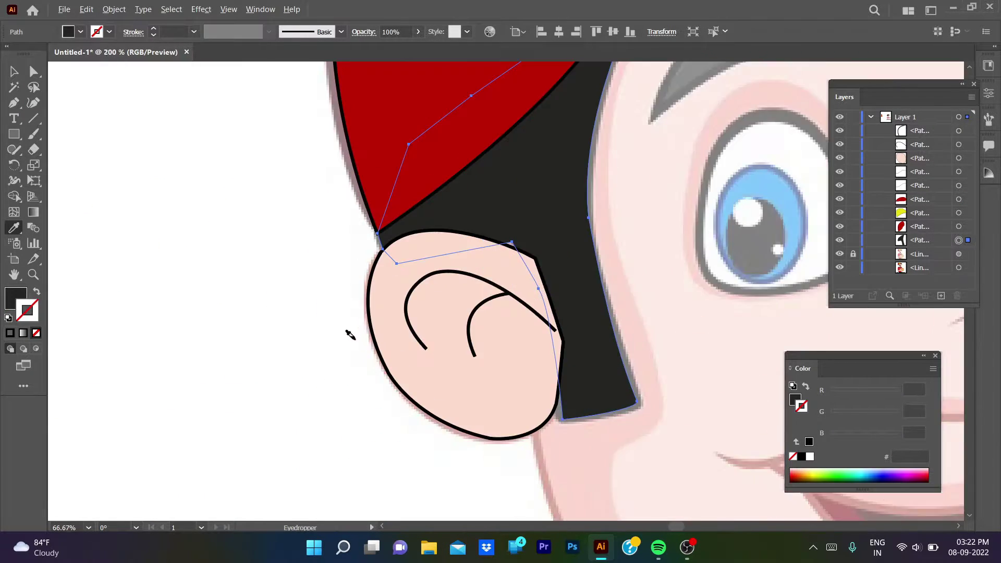
{"action": "key", "text": "ctrl+plus"}
{"action": "key", "text": "a"}
{"action": "key", "text": "ctrl+shift+a"}
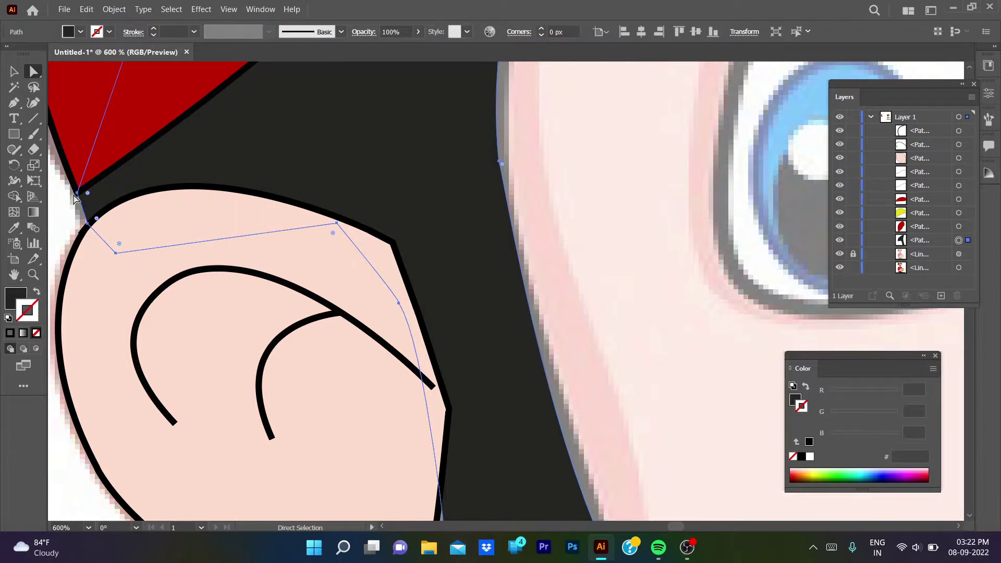
{"action": "left_click_drag", "start_coordinate": [78, 197], "coordinate": [81, 227]}
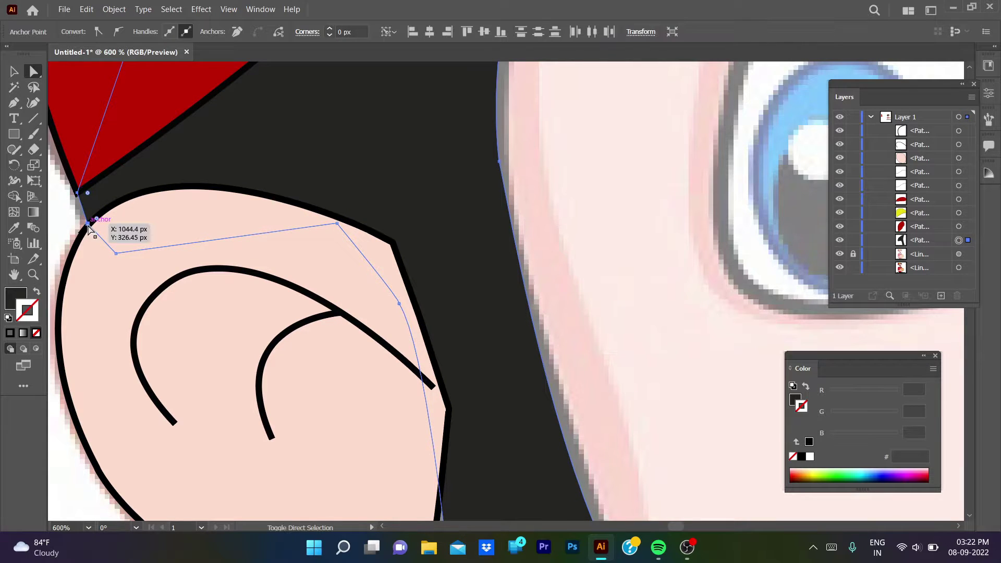
Move the hair shape's corners so they meet the ear outline.
{"action": "left_click", "coordinate": [78, 198]}
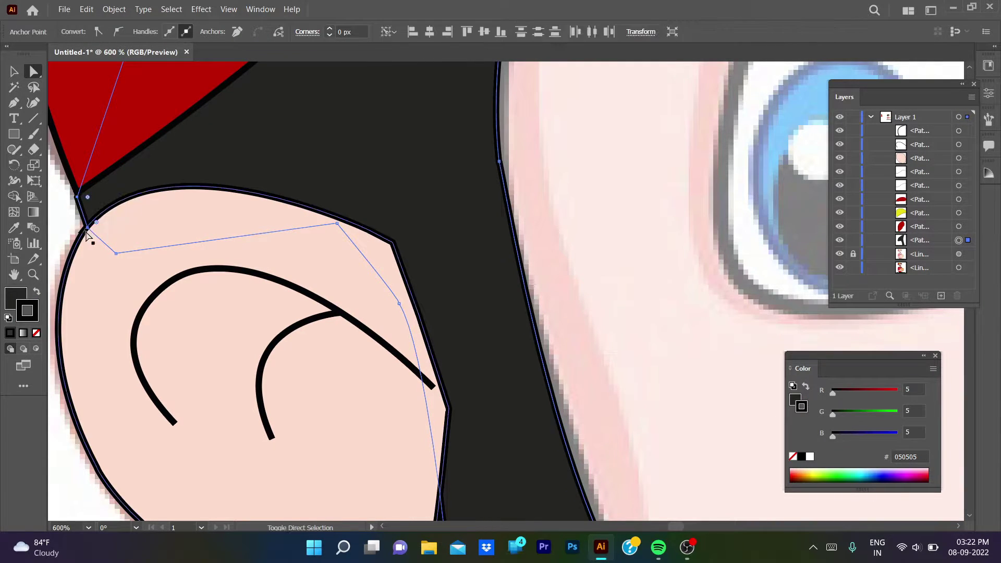
{"action": "left_click_drag", "start_coordinate": [87, 229], "coordinate": [89, 231]}
{"action": "scroll", "coordinate": [143, 297], "scroll_direction": "down", "scroll_amount": 5}
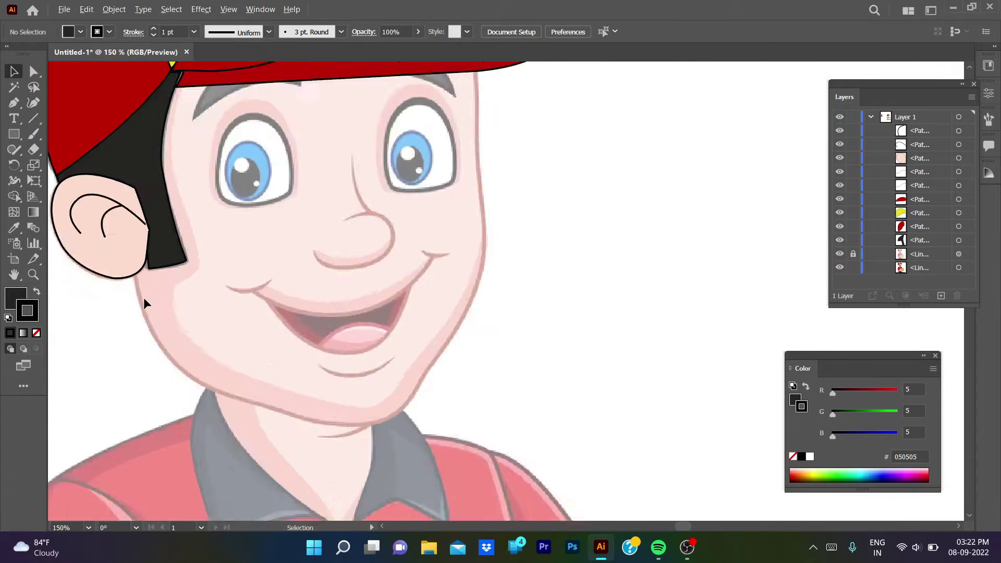
{"action": "scroll", "coordinate": [152, 224], "scroll_direction": "up", "scroll_amount": 4}
{"action": "left_click", "coordinate": [154, 215]}
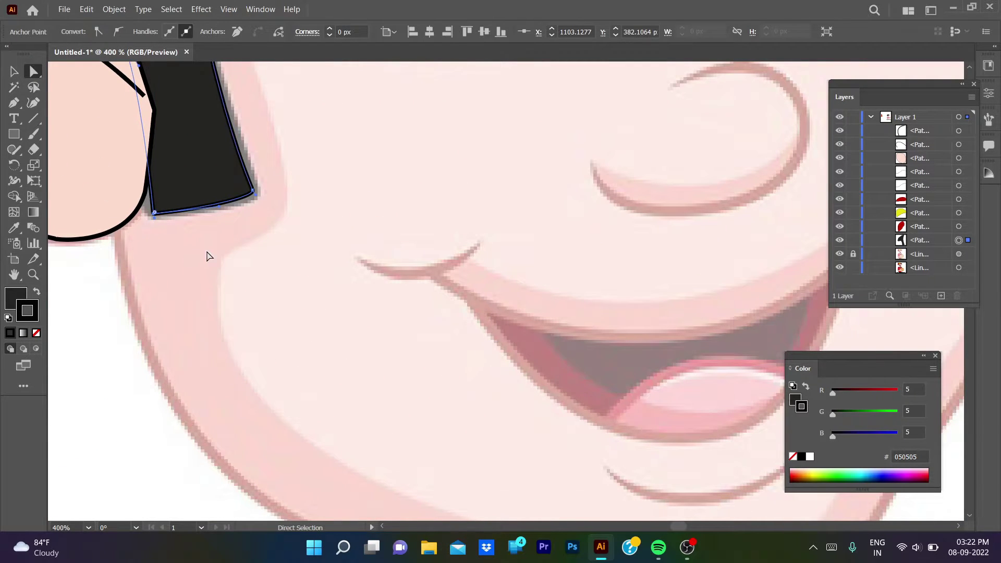
{"action": "mouse_move", "coordinate": [154, 215]}
{"action": "left_mouse_down"}
{"action": "mouse_move", "coordinate": [117, 238]}
{"action": "mouse_move", "coordinate": [189, 227]}
{"action": "mouse_move", "coordinate": [133, 214]}
{"action": "left_mouse_up"}
{"action": "left_click", "coordinate": [152, 220]}
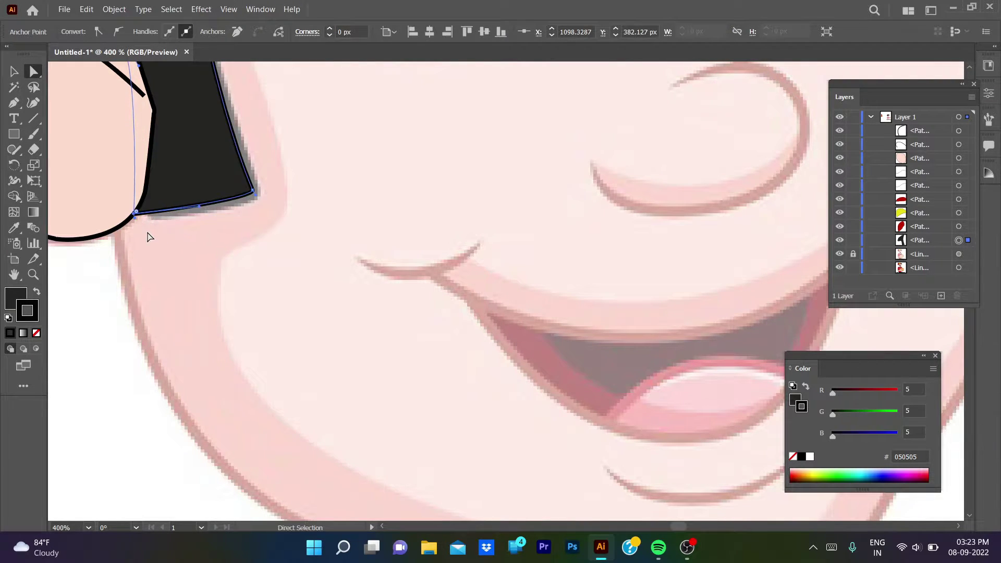
{"action": "key", "text": "v"}
{"action": "key", "text": "a"}
{"action": "left_click_drag", "start_coordinate": [253, 192], "coordinate": [260, 195]}
{"action": "key", "text": "v"}
Align the red cap shape's top and bottom corners with the brim line.
{"action": "scroll", "coordinate": [189, 242], "scroll_direction": "down", "scroll_amount": 3}
{"action": "scroll", "coordinate": [220, 125], "scroll_direction": "up", "scroll_amount": 3}
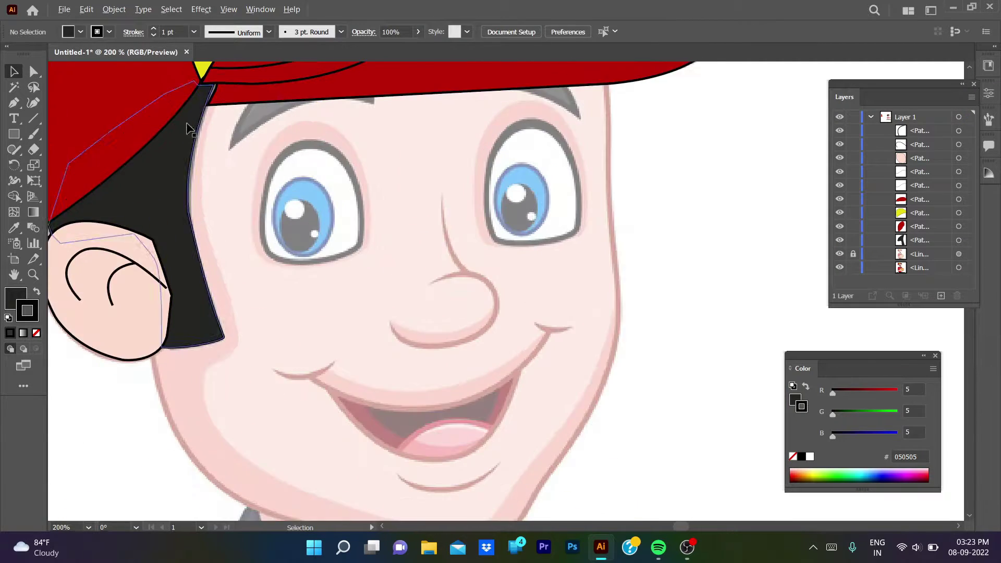
{"action": "scroll", "coordinate": [220, 125], "scroll_direction": "up", "scroll_amount": 2}
{"action": "left_click", "coordinate": [221, 125]}
{"action": "key", "text": "a"}
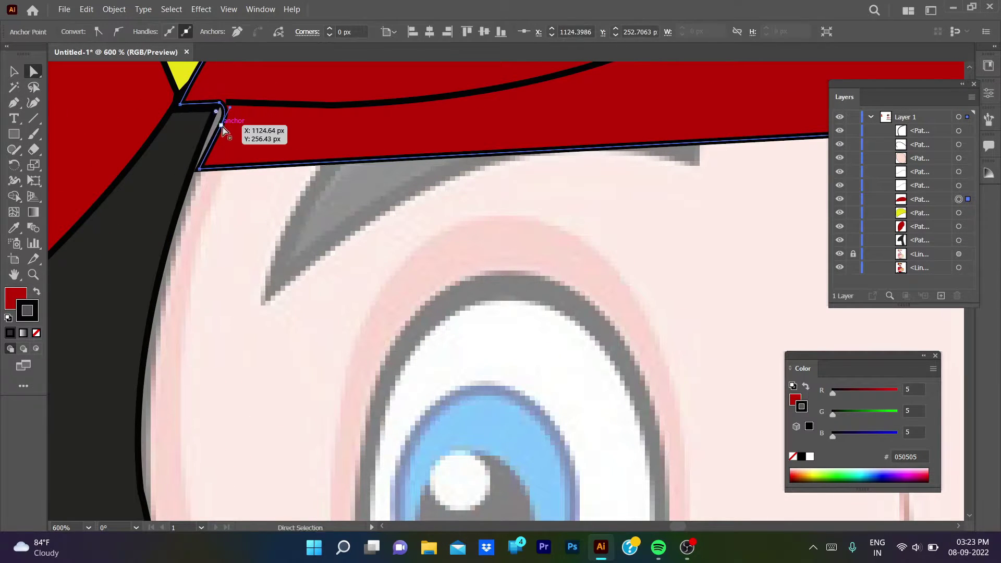
{"action": "left_click_drag", "start_coordinate": [205, 161], "coordinate": [200, 172]}
{"action": "left_click_drag", "start_coordinate": [212, 105], "coordinate": [220, 115]}
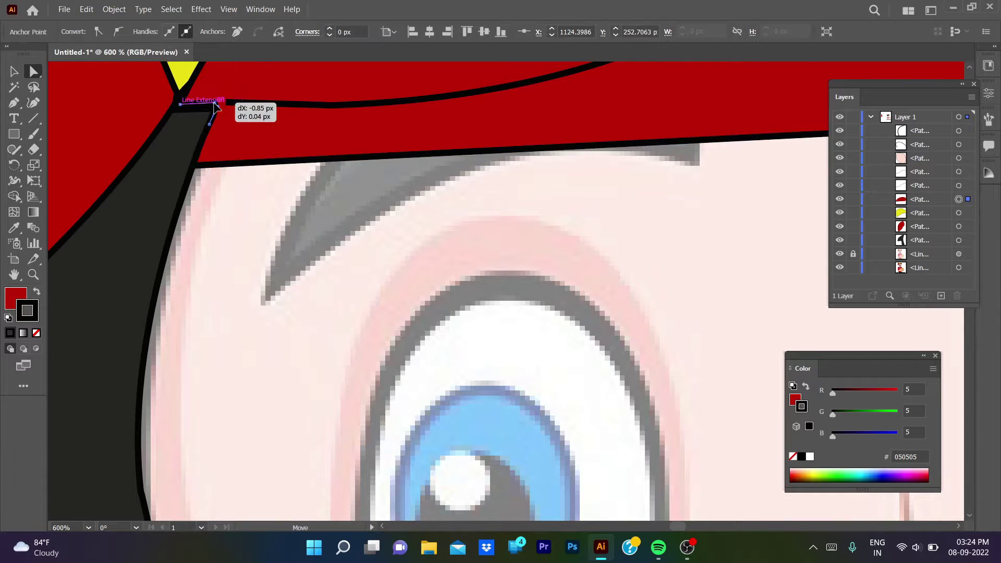
{"action": "key", "text": "ctrl+shift+a"}
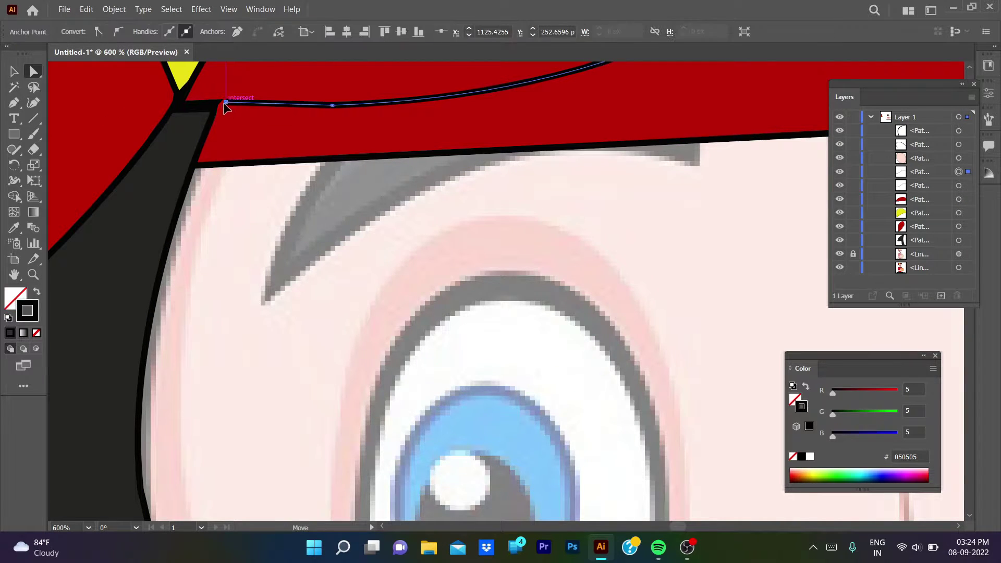
{"action": "key", "text": "ctrl+0"}
Select the cap brim and check a point on it, then deselect.
{"action": "scroll", "coordinate": [414, 193], "scroll_direction": "up", "scroll_amount": 3}
{"action": "left_click", "coordinate": [219, 94]}
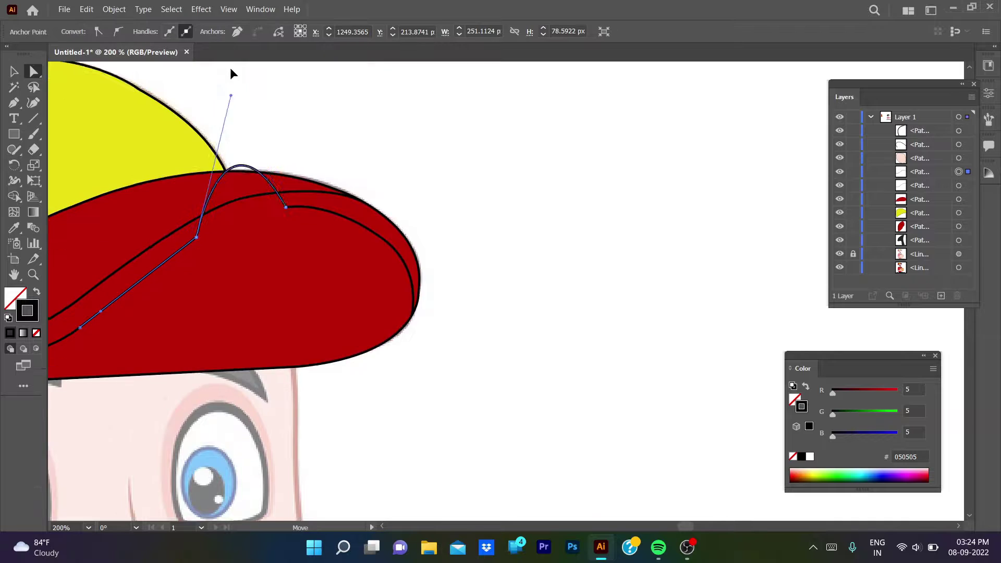
{"action": "scroll", "coordinate": [232, 73], "scroll_direction": "up", "scroll_amount": 3}
{"action": "left_click", "coordinate": [321, 235]}
{"action": "key", "text": "ctrl+shift+a"}
{"action": "scroll", "coordinate": [320, 235], "scroll_direction": "down", "scroll_amount": 4}
Hide the red cap brim shape and zoom in on the boy's face.
{"action": "scroll", "coordinate": [288, 212], "scroll_direction": "down", "scroll_amount": 2}
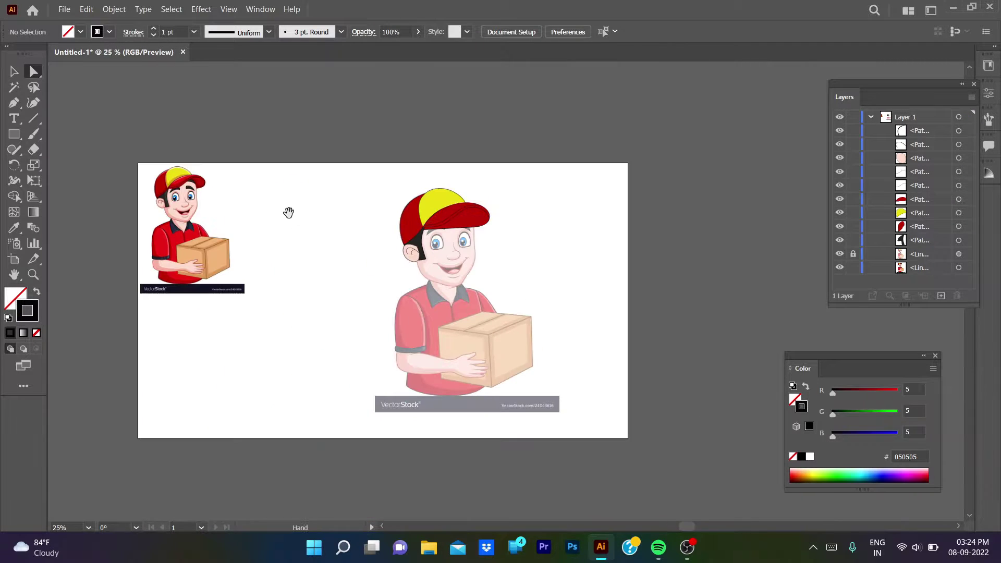
{"action": "left_click_drag", "start_coordinate": [288, 212], "coordinate": [271, 208]}
{"action": "left_click", "coordinate": [465, 224]}
{"action": "key", "text": "ctrl+3"}
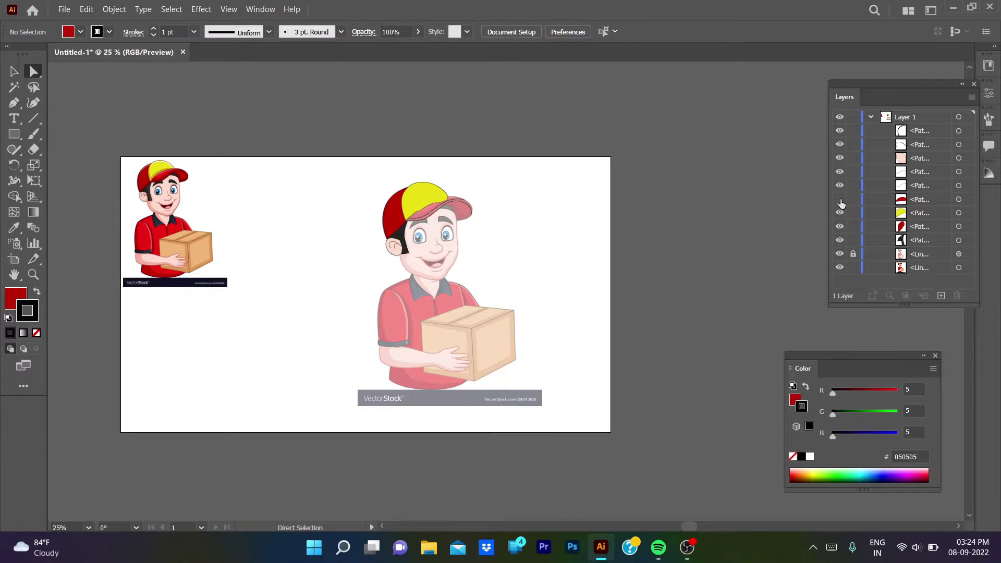
{"action": "key", "text": "ctrl+1"}
Trace the face outline from the ear bottom, down the cheek, around the chin and jaw.
{"action": "left_click", "coordinate": [14, 103]}
{"action": "scroll", "coordinate": [568, 305], "scroll_direction": "up", "scroll_amount": 1}
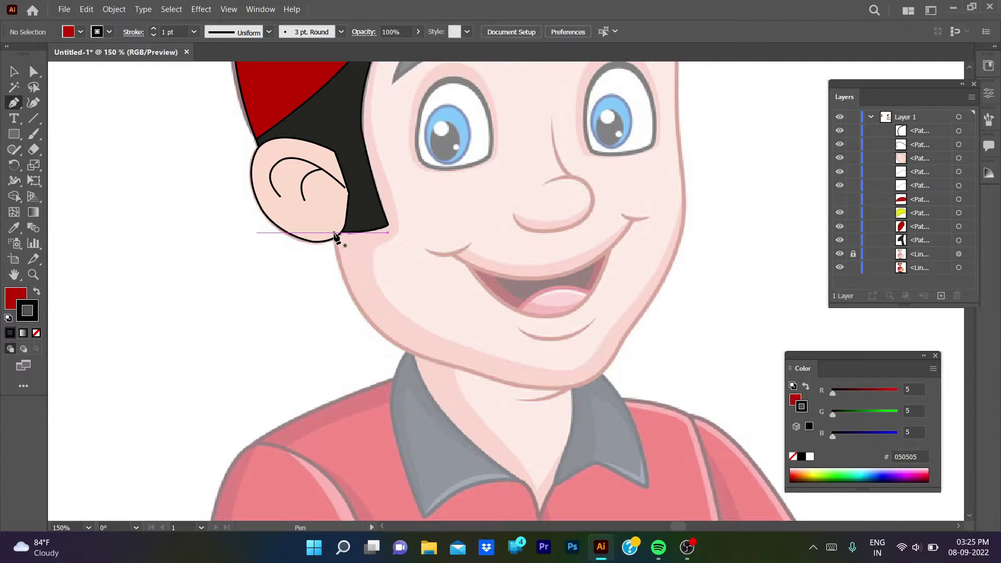
{"action": "left_click", "coordinate": [334, 233]}
{"action": "left_click_drag", "start_coordinate": [395, 343], "coordinate": [450, 374]}
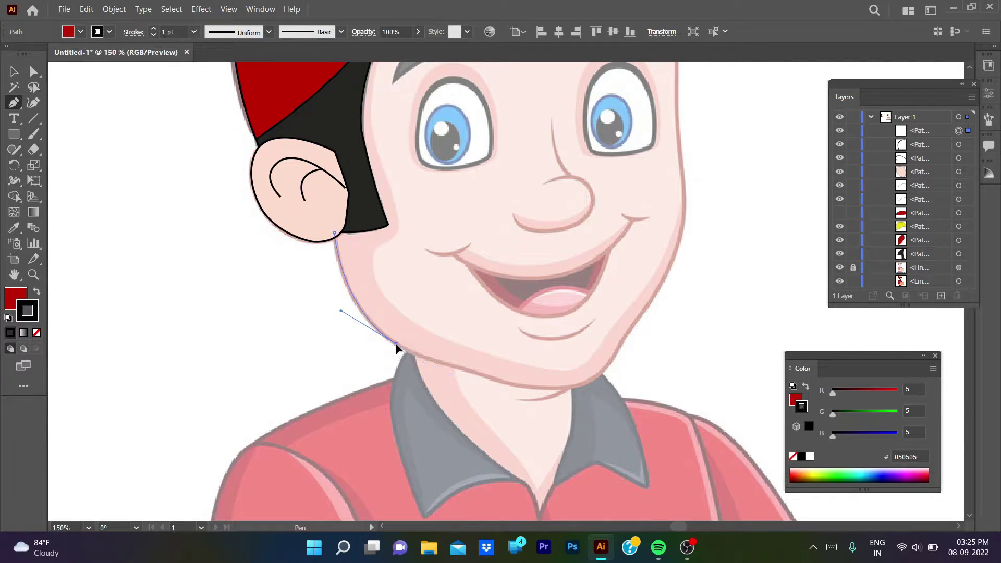
{"action": "left_click_drag", "start_coordinate": [395, 343], "coordinate": [485, 385]}
{"action": "left_click_drag", "start_coordinate": [561, 388], "coordinate": [618, 384]}
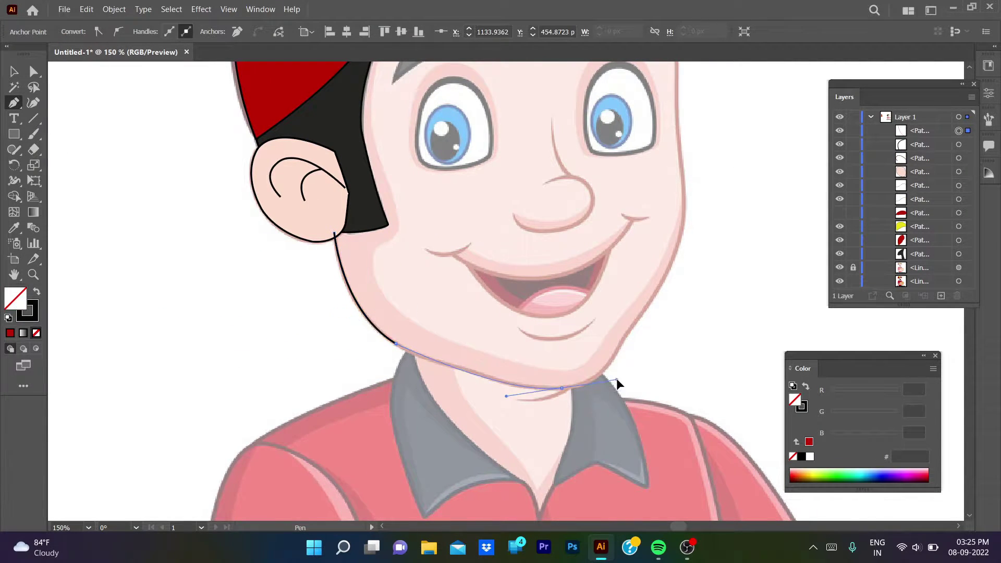
{"action": "left_click", "coordinate": [624, 339]}
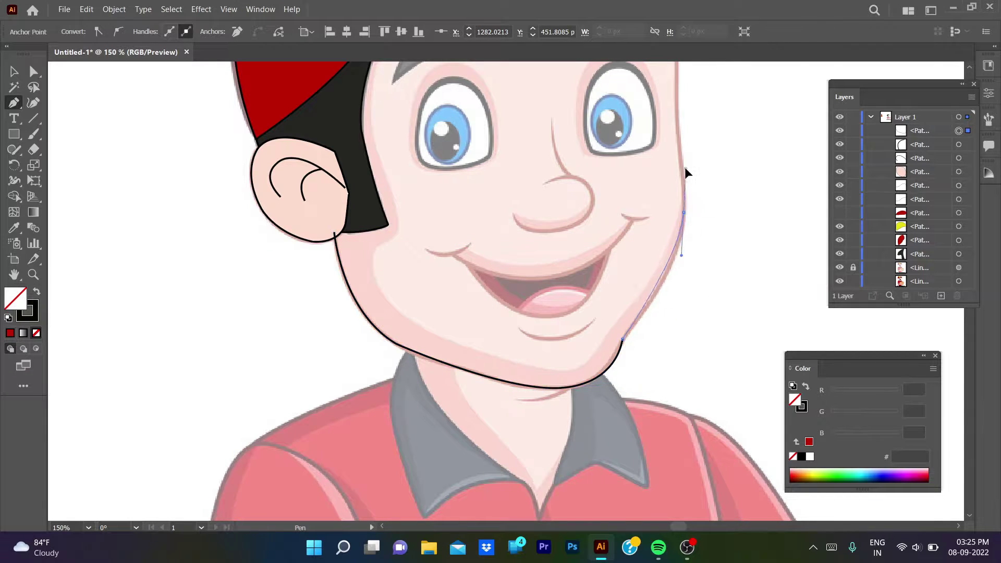
{"action": "left_click_drag", "start_coordinate": [683, 212], "coordinate": [730, 189]}
Continue the face outline up the right side to the temple and the cap edge.
{"action": "scroll", "coordinate": [730, 190], "scroll_direction": "up", "scroll_amount": 5}
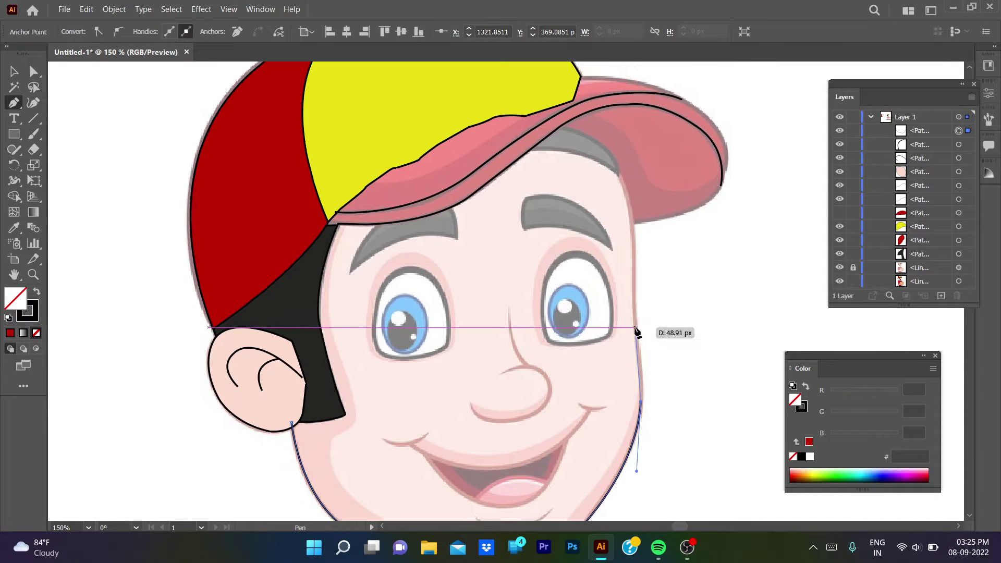
{"action": "left_click_drag", "start_coordinate": [634, 327], "coordinate": [624, 295]}
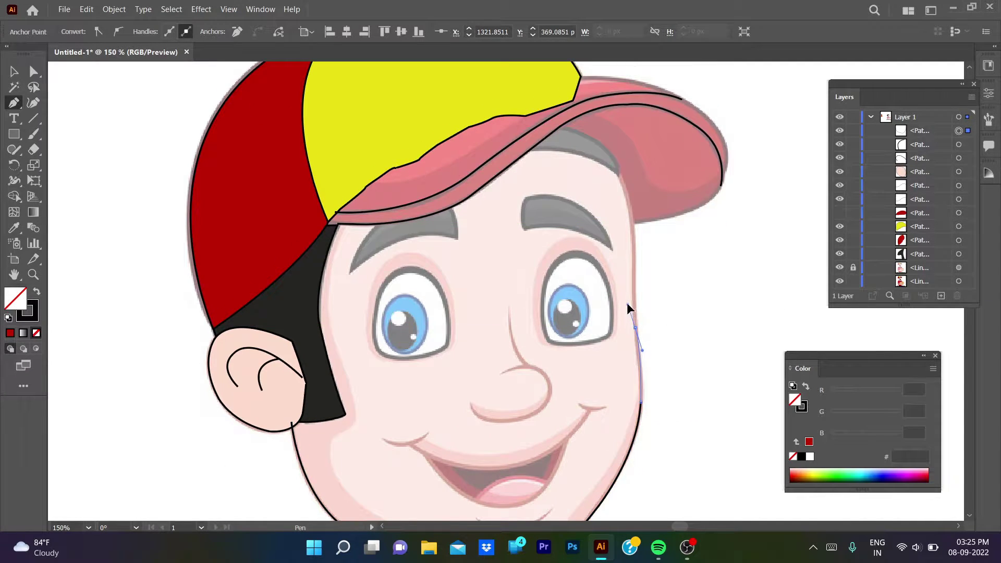
{"action": "left_click", "coordinate": [632, 226]}
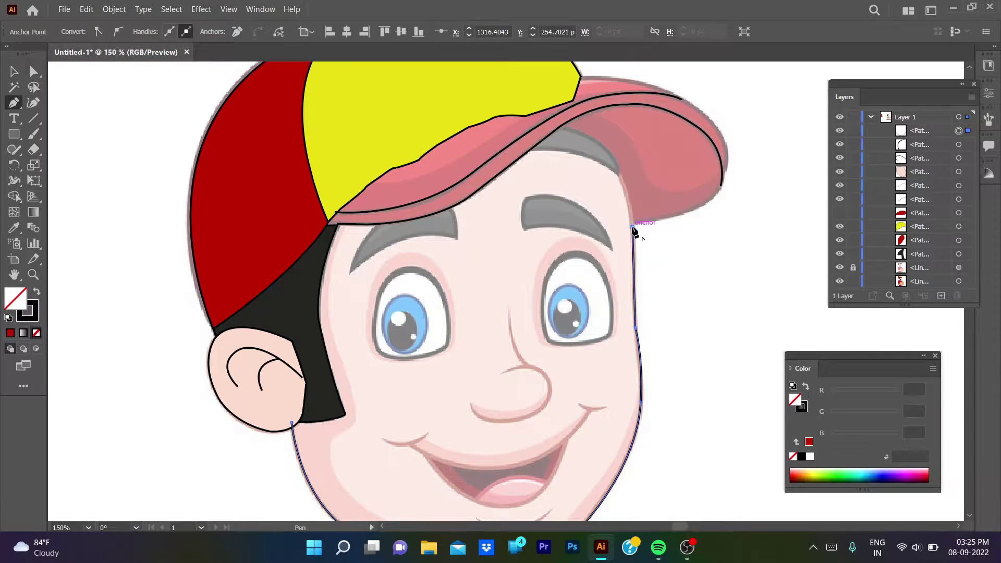
{"action": "left_click", "coordinate": [620, 177]}
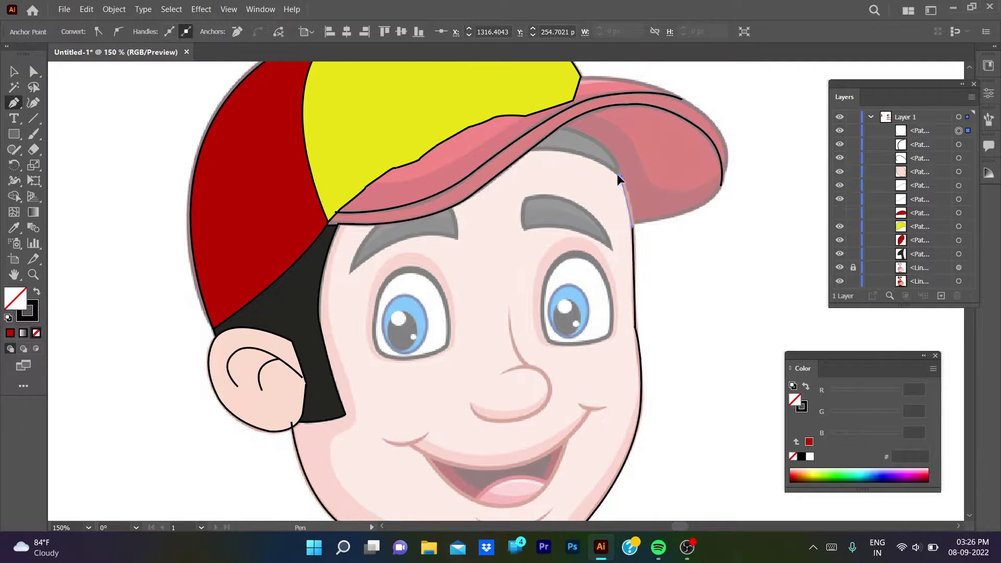
{"action": "key", "text": "v"}
{"action": "left_click", "coordinate": [709, 297]}
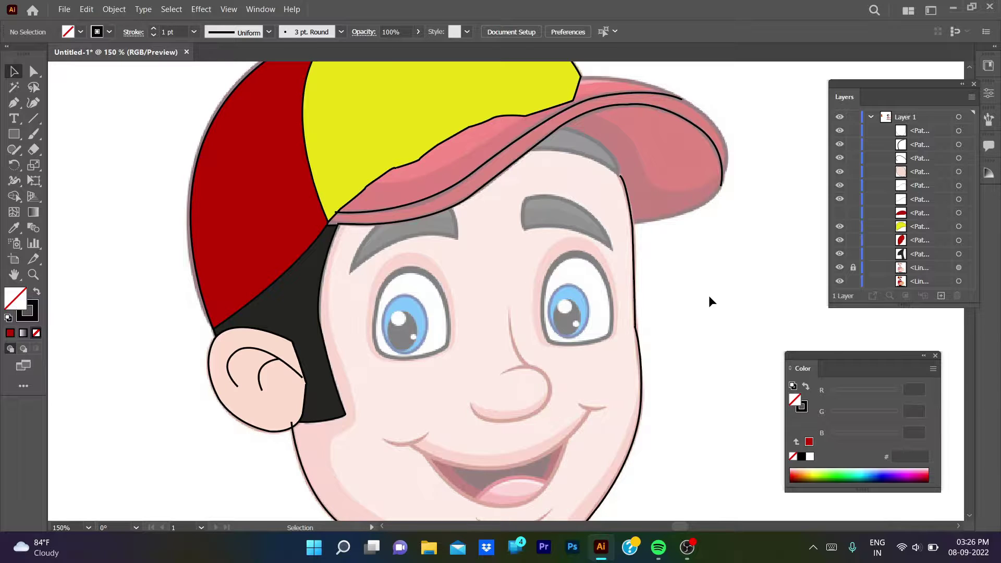
Extend the outline over the cap and down the left side, close it at the ear, and stack it below the red cap.
{"action": "key", "text": "p"}
{"action": "left_click", "coordinate": [619, 177]}
{"action": "left_click", "coordinate": [620, 153]}
{"action": "left_click", "coordinate": [602, 121]}
{"action": "left_click", "coordinate": [413, 148]}
{"action": "left_click", "coordinate": [265, 275]}
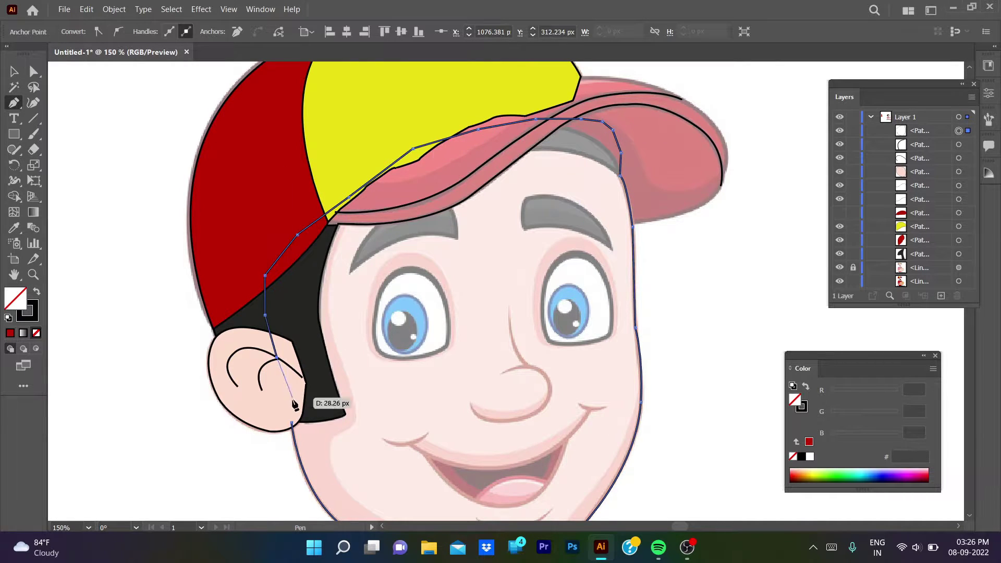
{"action": "left_click", "coordinate": [292, 422]}
{"action": "left_click_drag", "start_coordinate": [908, 133], "coordinate": [917, 220]}
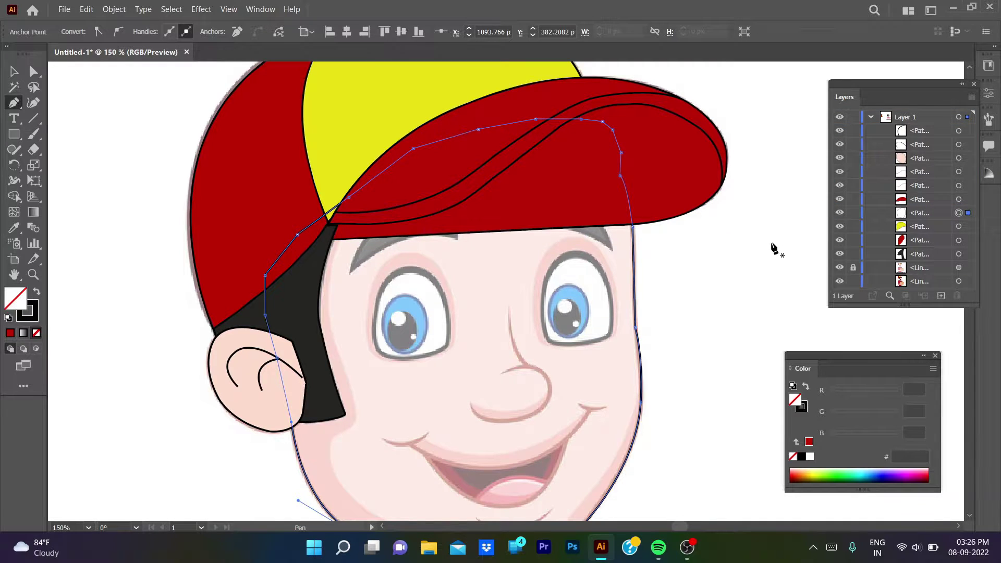
{"action": "scroll", "coordinate": [733, 229], "scroll_direction": "down", "scroll_amount": 3}
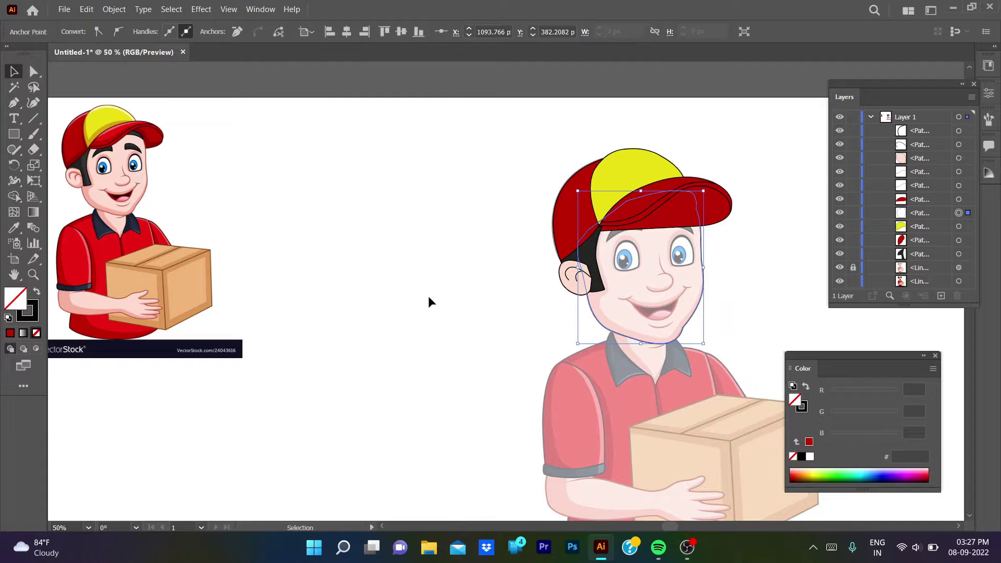
Fill the face with the reference skin colour using the Eyedropper, then undo it.
{"action": "key", "text": "i"}
{"action": "left_click", "coordinate": [147, 172]}
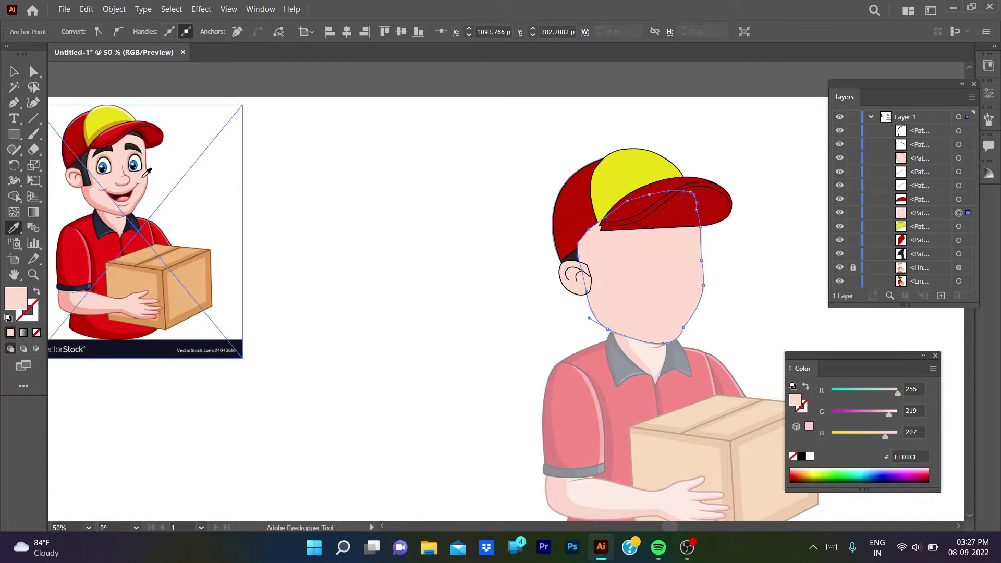
{"action": "key", "text": "v"}
{"action": "key", "text": "ctrl+z"}
Delete the red cap brim shape and select the face outline.
{"action": "left_click", "coordinate": [719, 225]}
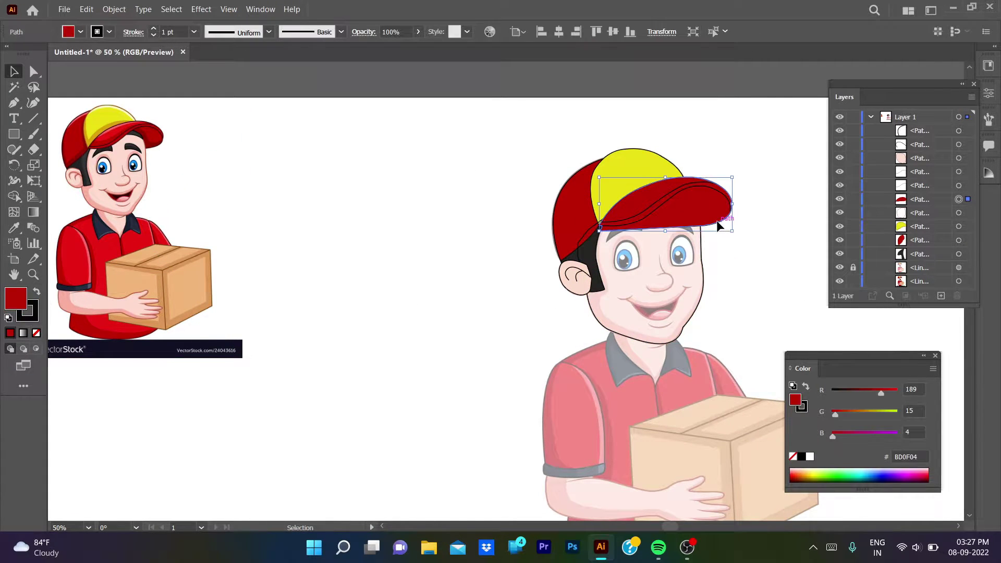
{"action": "key", "text": "Delete"}
{"action": "scroll", "coordinate": [759, 200], "scroll_direction": "up", "scroll_amount": 2}
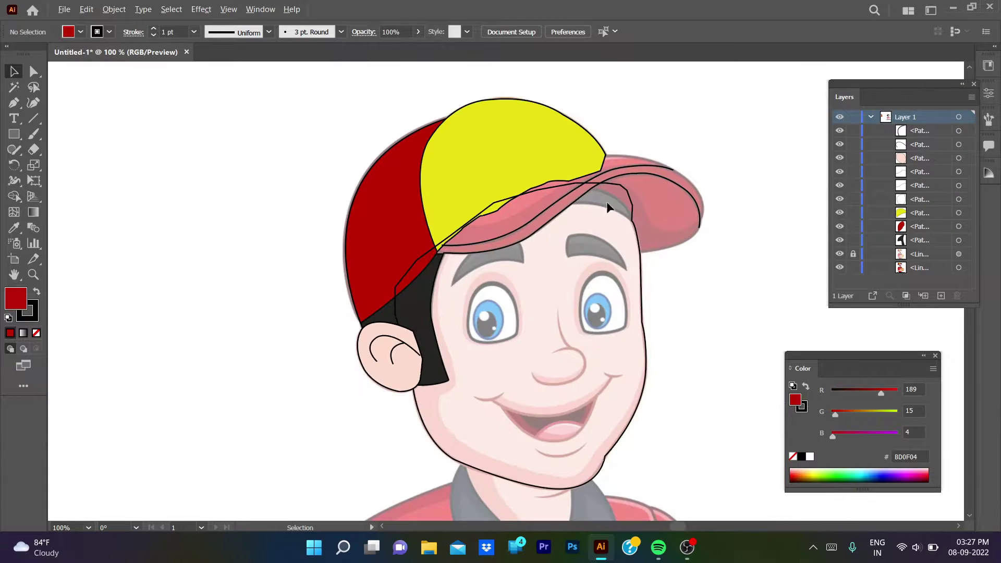
{"action": "left_click", "coordinate": [646, 354]}
Hide the yellow cap panel and a brim path in Layers, and delete the black brim outlines.
{"action": "left_click", "coordinate": [446, 189]}
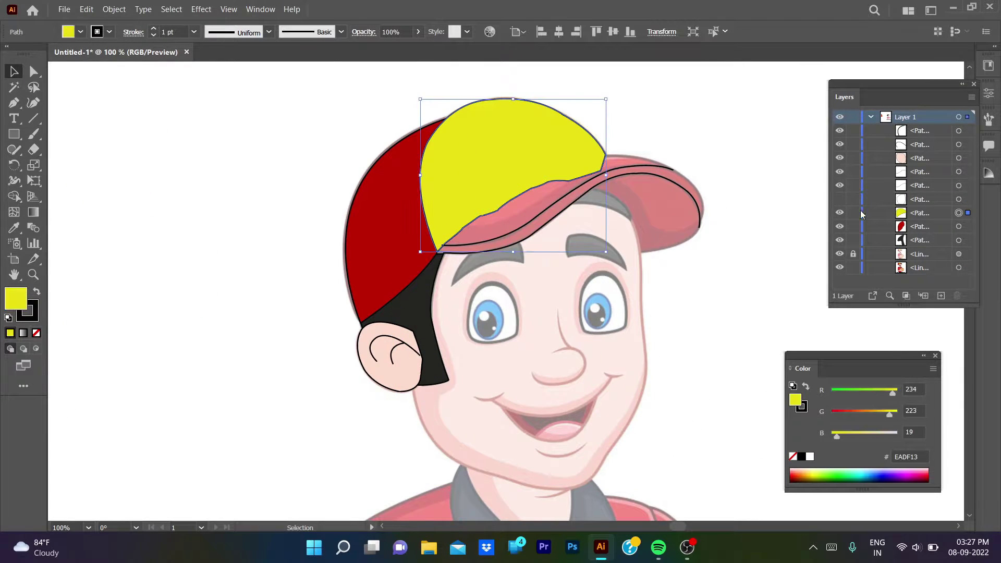
{"action": "left_click", "coordinate": [839, 212]}
{"action": "left_click", "coordinate": [839, 199]}
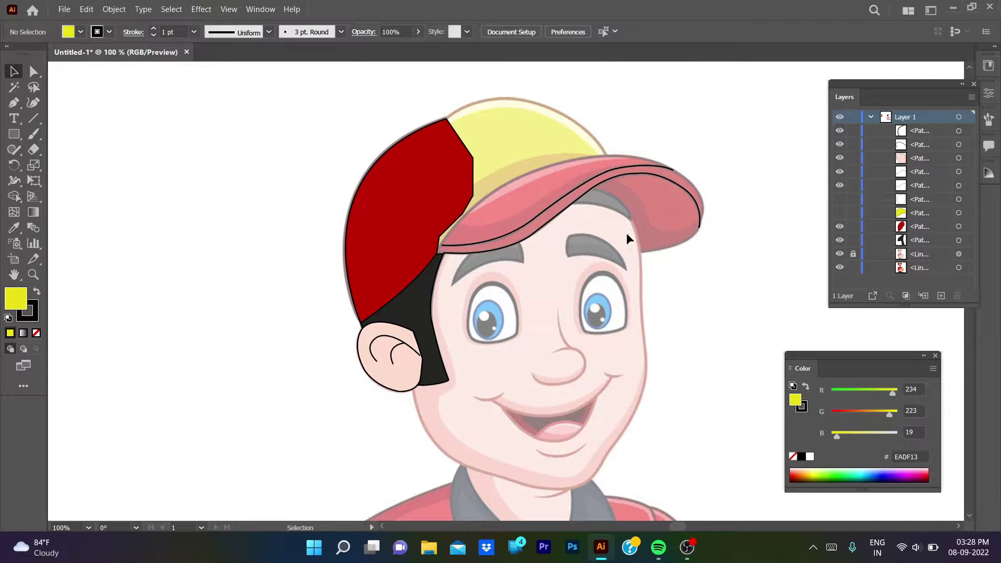
{"action": "left_click", "coordinate": [605, 180]}
{"action": "key", "text": "Delete"}
Begin a Pen path under the brim, curving up to its tip and along its edge.
{"action": "key", "text": "p"}
{"action": "scroll", "coordinate": [596, 196], "scroll_direction": "up", "scroll_amount": 1}
{"action": "left_click_drag", "start_coordinate": [688, 202], "coordinate": [661, 217]}
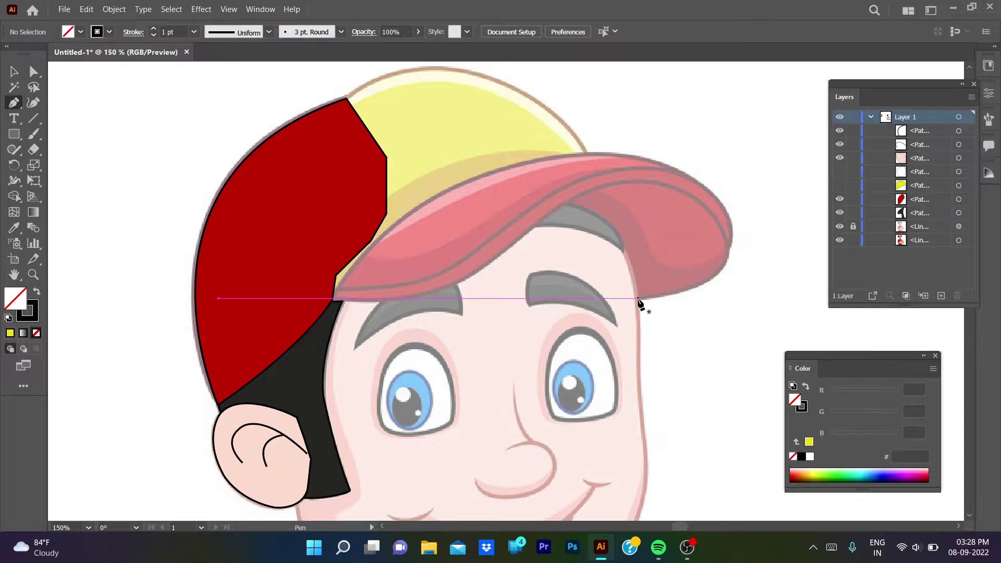
{"action": "scroll", "coordinate": [642, 300], "scroll_direction": "up", "scroll_amount": 1}
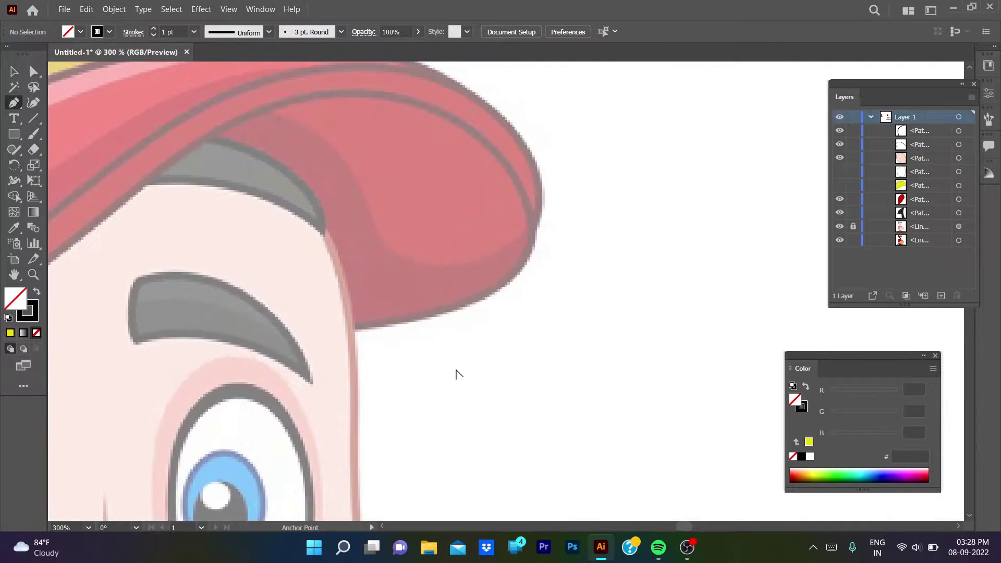
{"action": "left_click", "coordinate": [388, 360]}
{"action": "left_click_drag", "start_coordinate": [506, 296], "coordinate": [507, 237]}
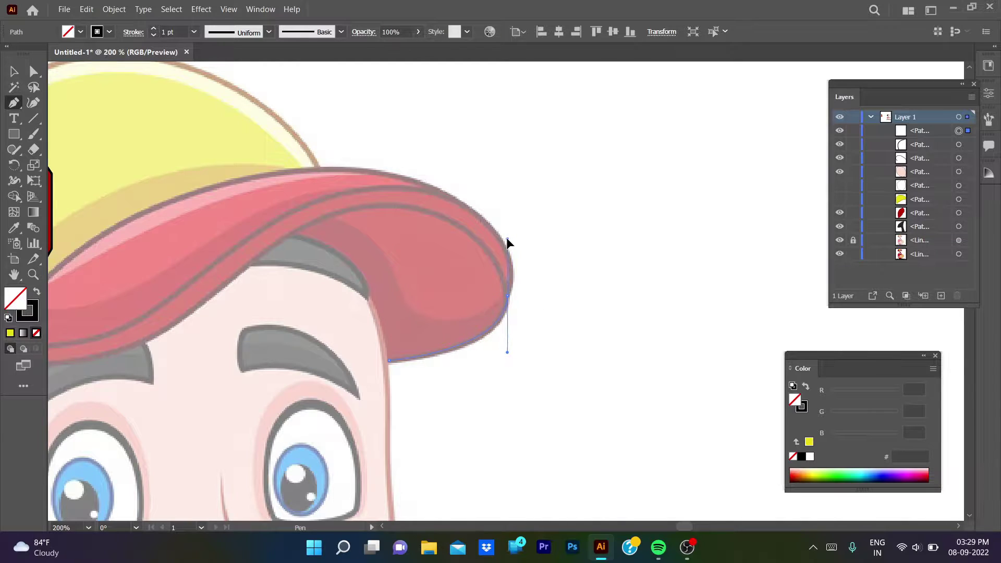
{"action": "left_click", "coordinate": [507, 296]}
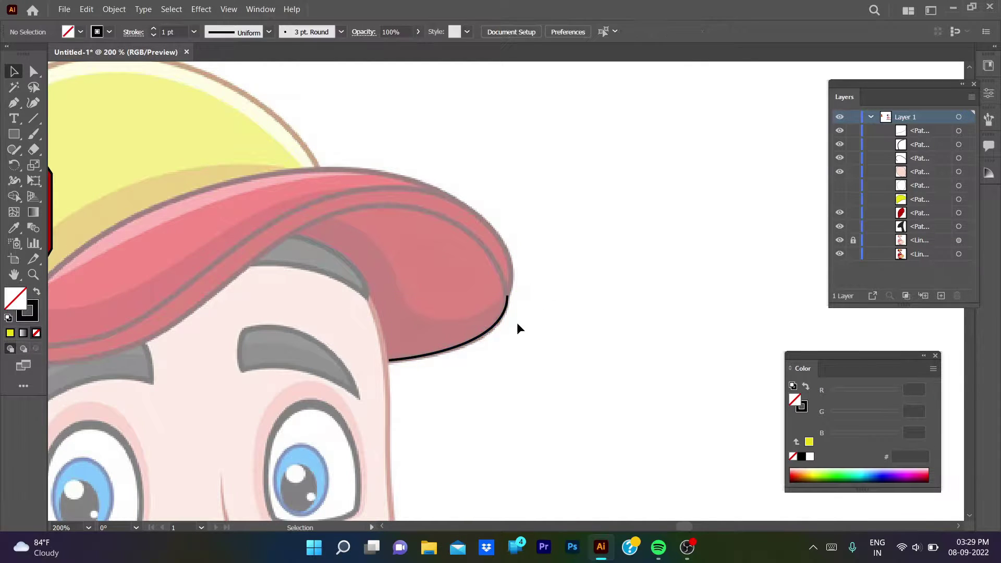
{"action": "left_click", "coordinate": [507, 296]}
{"action": "left_click_drag", "start_coordinate": [405, 206], "coordinate": [327, 206]}
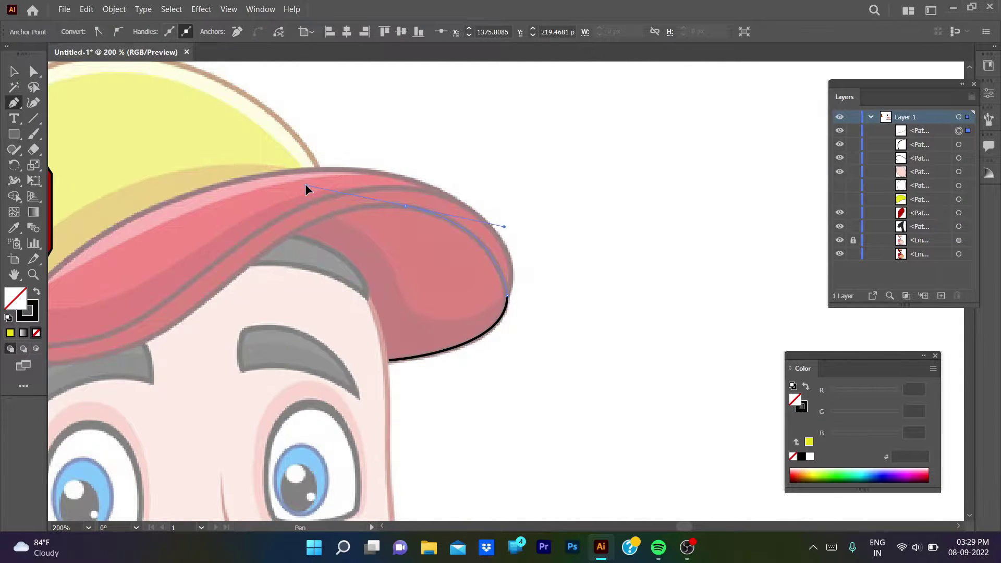
Redo the misplaced anchor and trace the brim's underside, left corner, top edge and right edge.
{"action": "scroll", "coordinate": [405, 204], "scroll_direction": "left", "scroll_amount": 5}
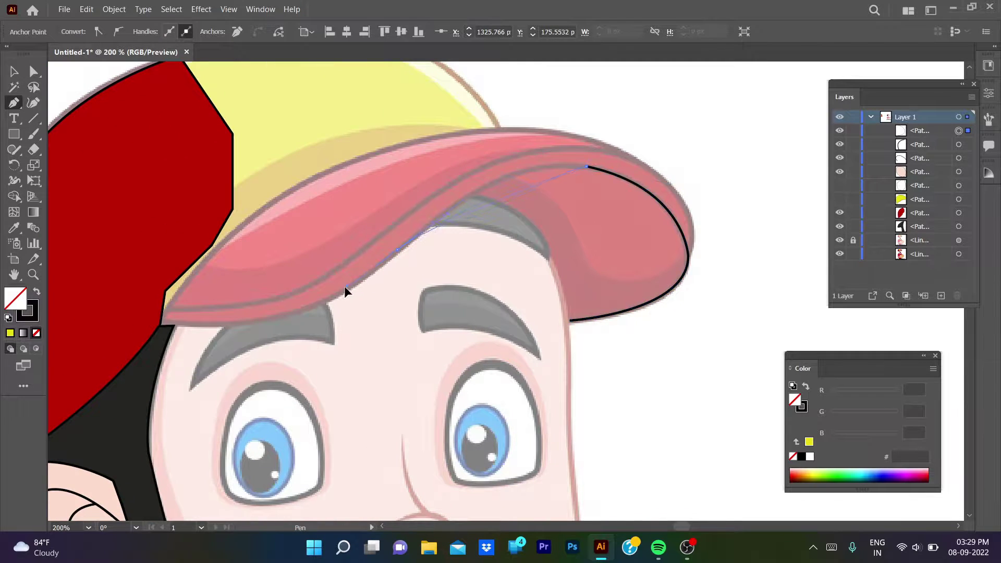
{"action": "key", "text": "ctrl+z"}
{"action": "left_click", "coordinate": [456, 203]}
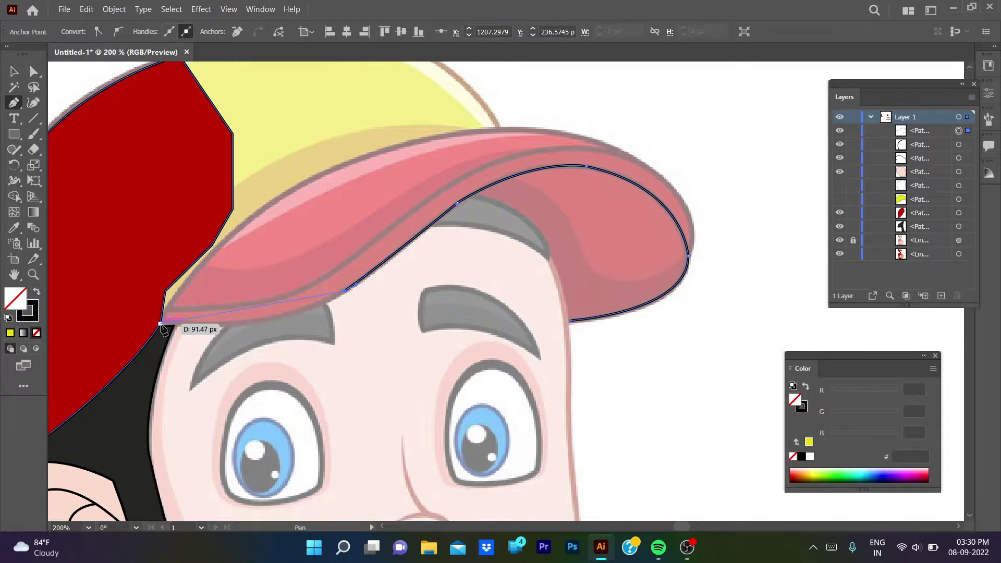
{"action": "mouse_move", "coordinate": [160, 324]}
{"action": "left_mouse_down"}
{"action": "mouse_move", "coordinate": [59, 307]}
{"action": "mouse_move", "coordinate": [243, 315]}
{"action": "left_mouse_up"}
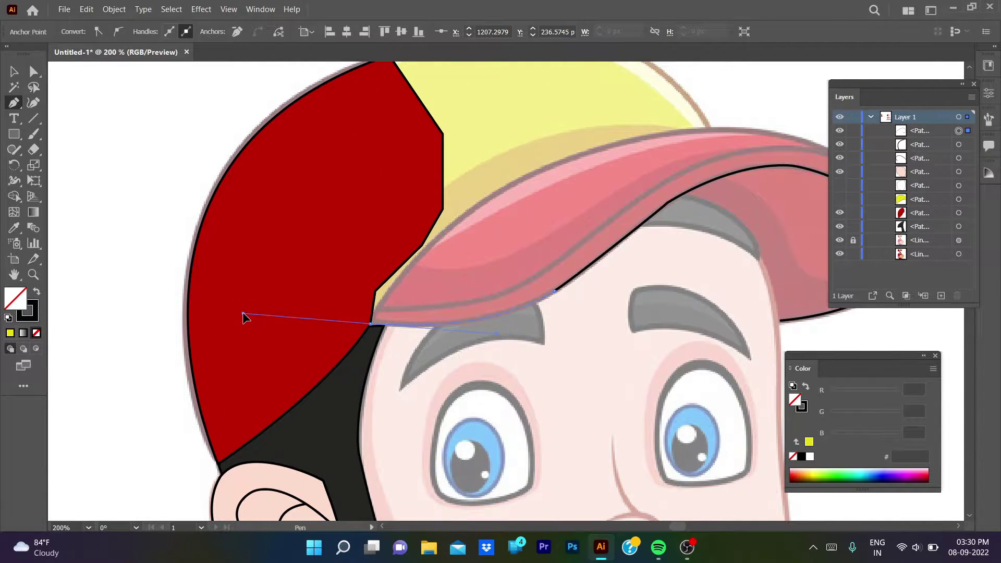
{"action": "left_click", "coordinate": [371, 325]}
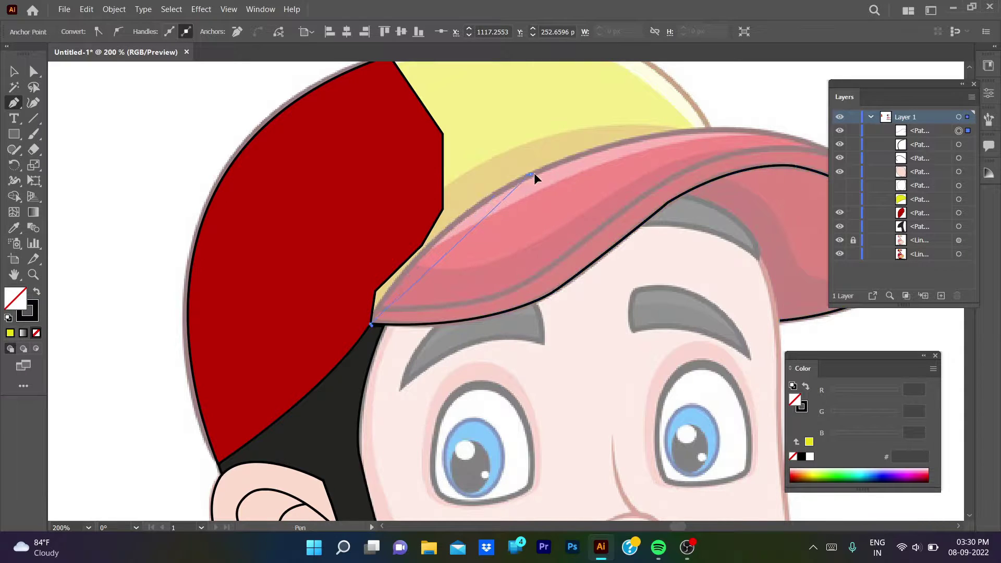
{"action": "left_click_drag", "start_coordinate": [655, 117], "coordinate": [524, 194]}
{"action": "mouse_move", "coordinate": [614, 174]}
{"action": "left_mouse_down"}
{"action": "mouse_move", "coordinate": [682, 179]}
{"action": "mouse_move", "coordinate": [620, 187]}
{"action": "mouse_move", "coordinate": [543, 173]}
{"action": "left_mouse_up"}
{"action": "mouse_move", "coordinate": [574, 204]}
{"action": "left_mouse_down"}
{"action": "mouse_move", "coordinate": [613, 259]}
{"action": "mouse_move", "coordinate": [598, 284]}
{"action": "left_mouse_up"}
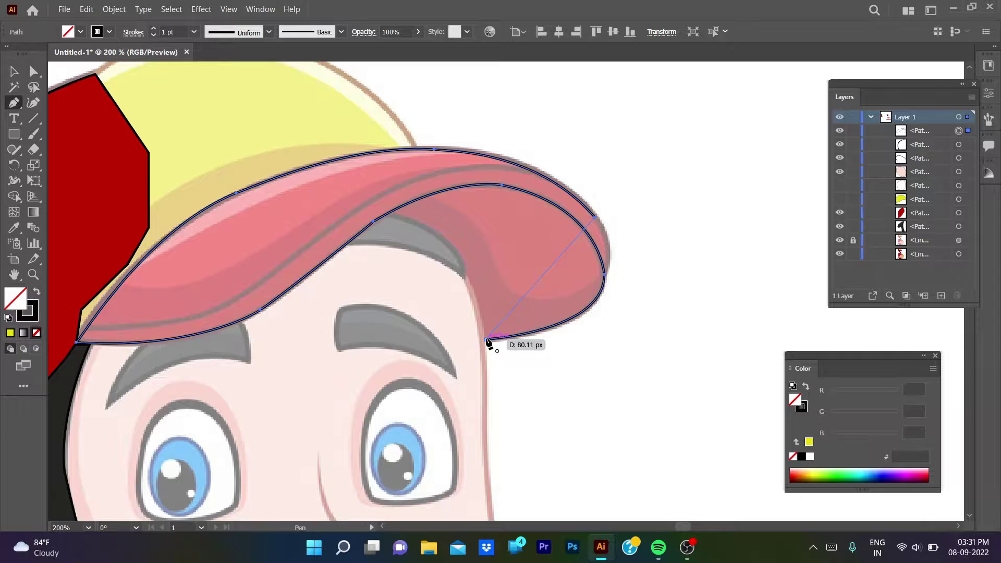
{"action": "left_click_drag", "start_coordinate": [489, 343], "coordinate": [608, 273]}
Finish the traced brim outline, then select it and delete it.
{"action": "key", "text": "v"}
{"action": "left_click", "coordinate": [698, 371]}
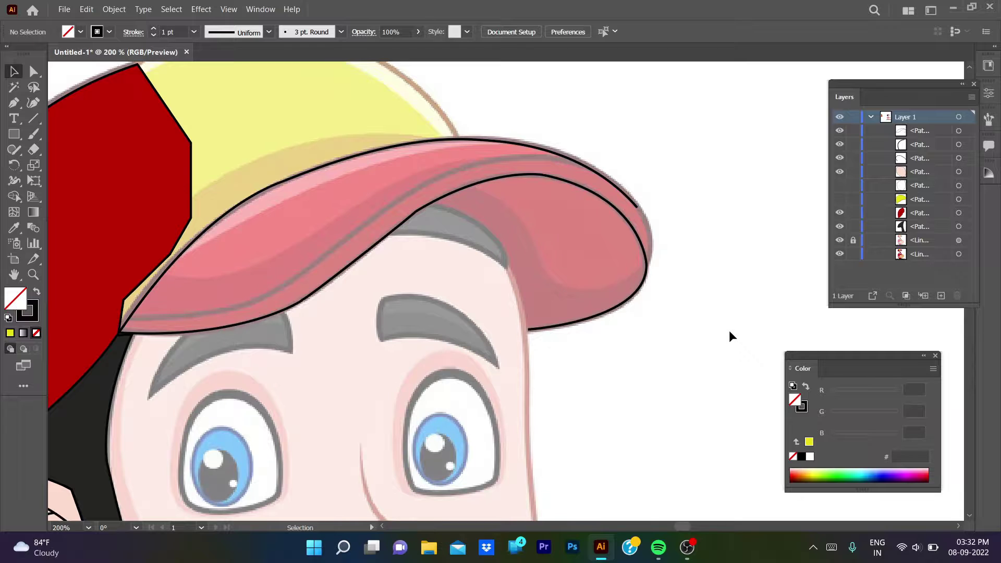
{"action": "left_click", "coordinate": [626, 199]}
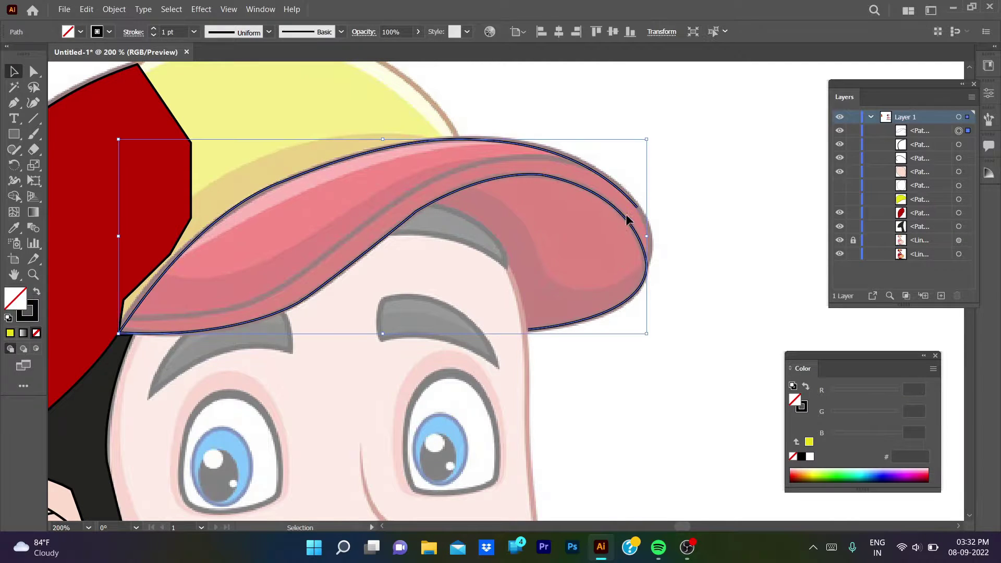
{"action": "key", "text": "Delete"}
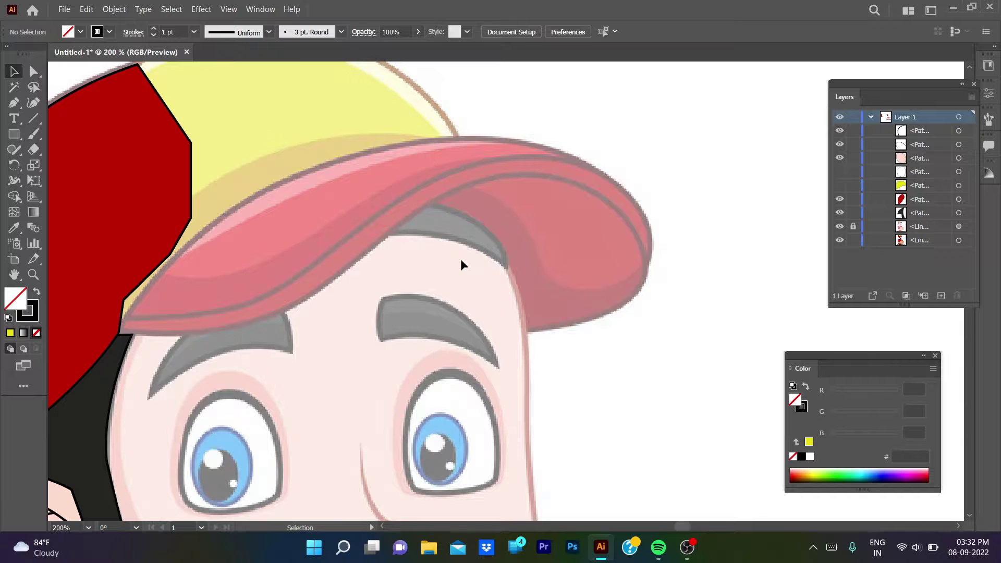
Place straight corner points from the brim's underside up the hair edge to the brim's top.
{"action": "key", "text": "p"}
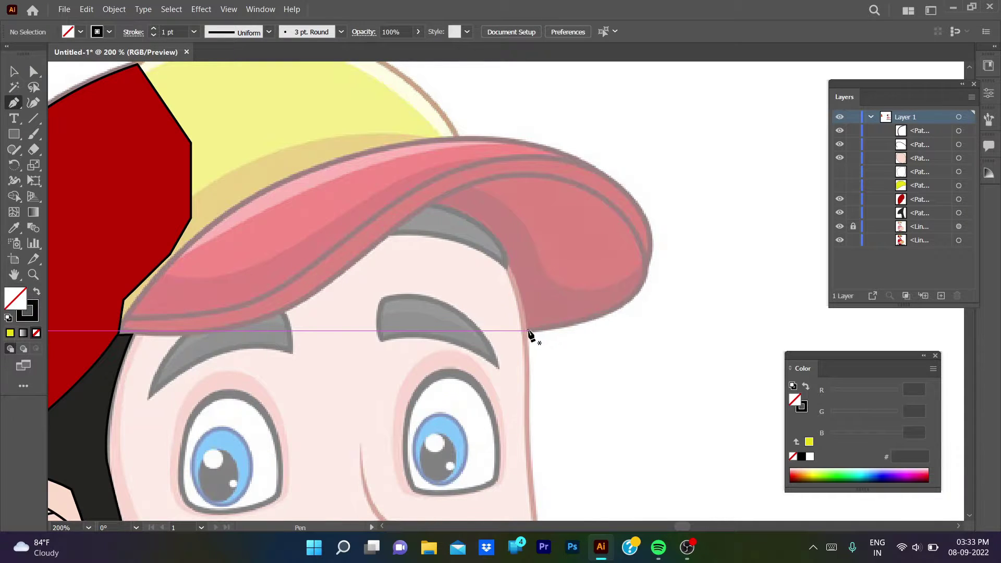
{"action": "left_click", "coordinate": [527, 328]}
{"action": "left_click", "coordinate": [485, 305]}
{"action": "left_click", "coordinate": [479, 282]}
{"action": "left_click", "coordinate": [465, 256]}
{"action": "left_click", "coordinate": [458, 236]}
{"action": "left_click", "coordinate": [429, 205]}
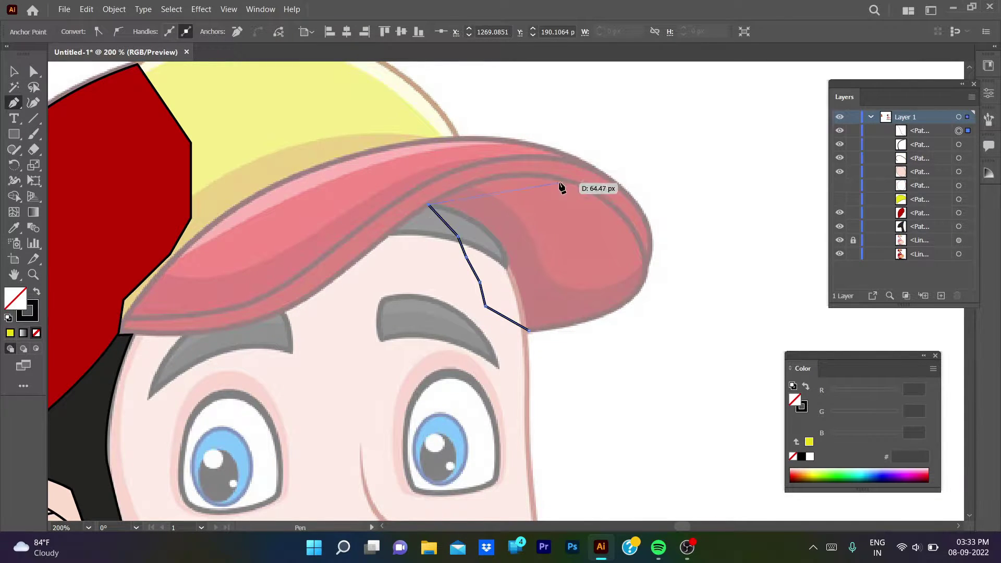
{"action": "key", "text": "v"}
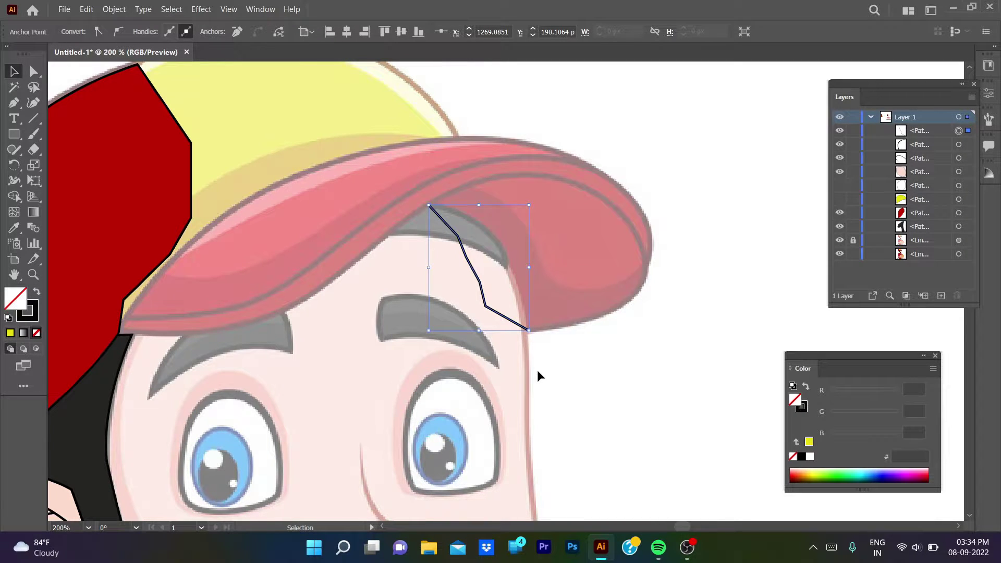
Resume the path from its end anchor and curve it along the brim's top.
{"action": "key", "text": "p"}
{"action": "scroll", "coordinate": [540, 333], "scroll_direction": "up", "scroll_amount": 1}
{"action": "scroll", "coordinate": [283, 206], "scroll_direction": "up", "scroll_amount": 2}
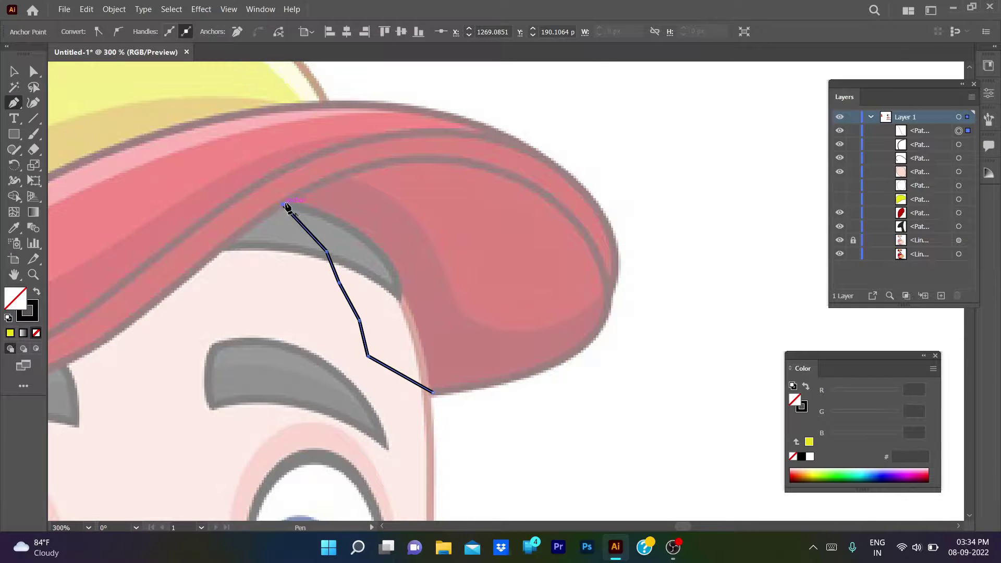
{"action": "left_click", "coordinate": [283, 205]}
{"action": "left_click_drag", "start_coordinate": [511, 177], "coordinate": [619, 229]}
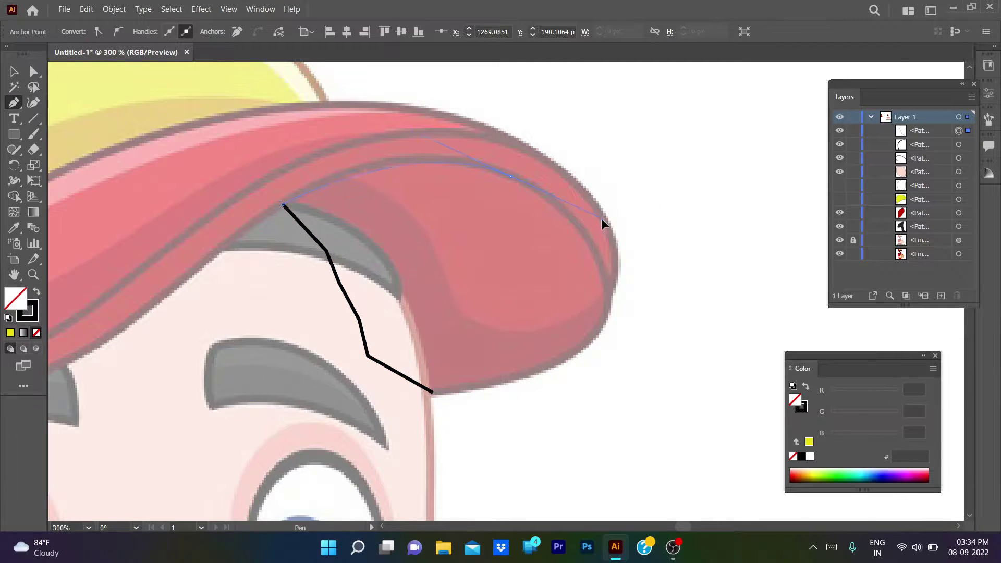
{"action": "left_click", "coordinate": [511, 176]}
Curve around the brim's right edge and bottom, close the shape at its start, and deselect.
{"action": "left_click_drag", "start_coordinate": [614, 352], "coordinate": [623, 349]}
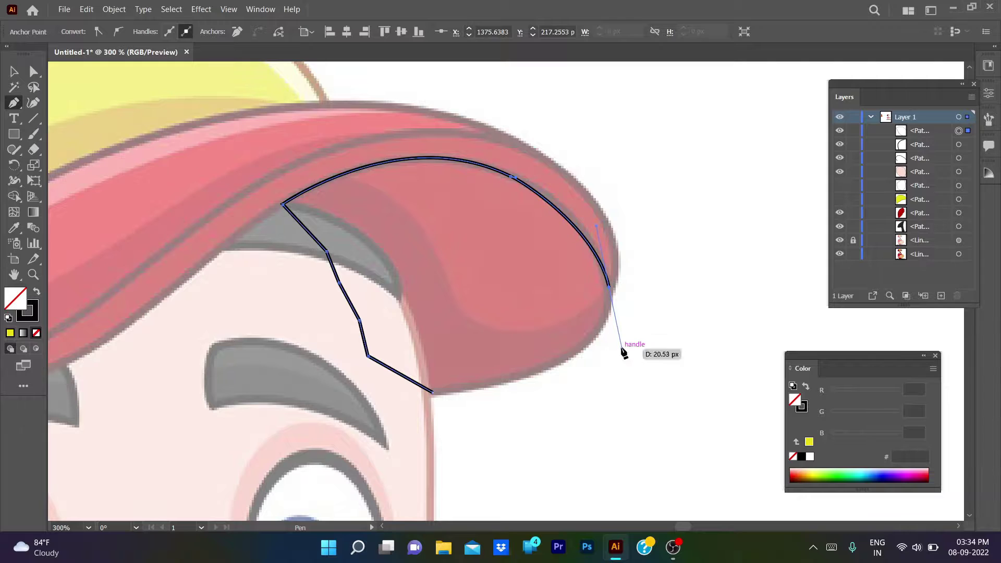
{"action": "key", "text": "ctrl+z"}
{"action": "left_click_drag", "start_coordinate": [607, 286], "coordinate": [611, 339]}
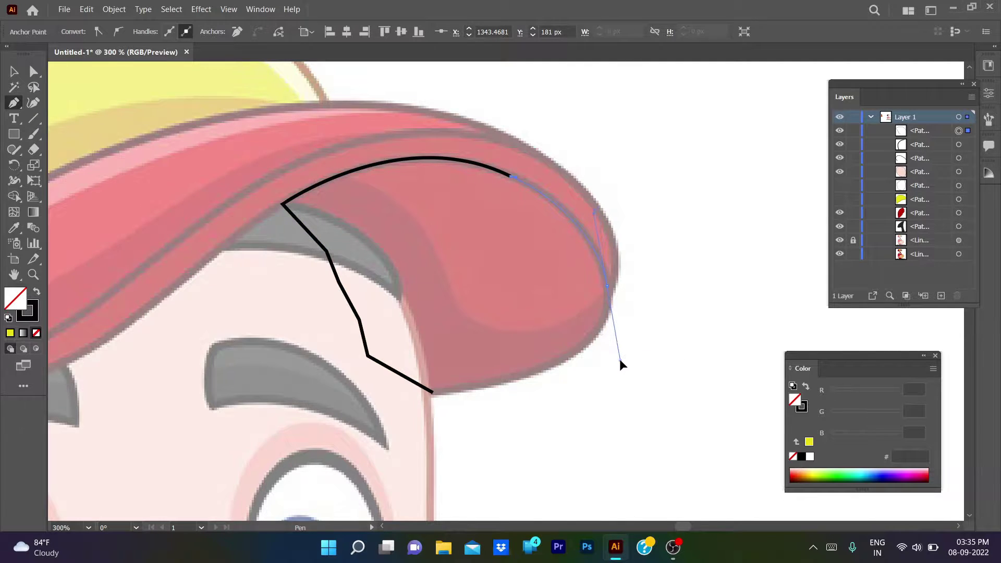
{"action": "mouse_move", "coordinate": [536, 371]}
{"action": "left_mouse_down"}
{"action": "mouse_move", "coordinate": [446, 397]}
{"action": "mouse_move", "coordinate": [389, 393]}
{"action": "left_mouse_up"}
{"action": "left_click", "coordinate": [535, 371]}
{"action": "key", "text": "v"}
{"action": "left_click", "coordinate": [617, 423]}
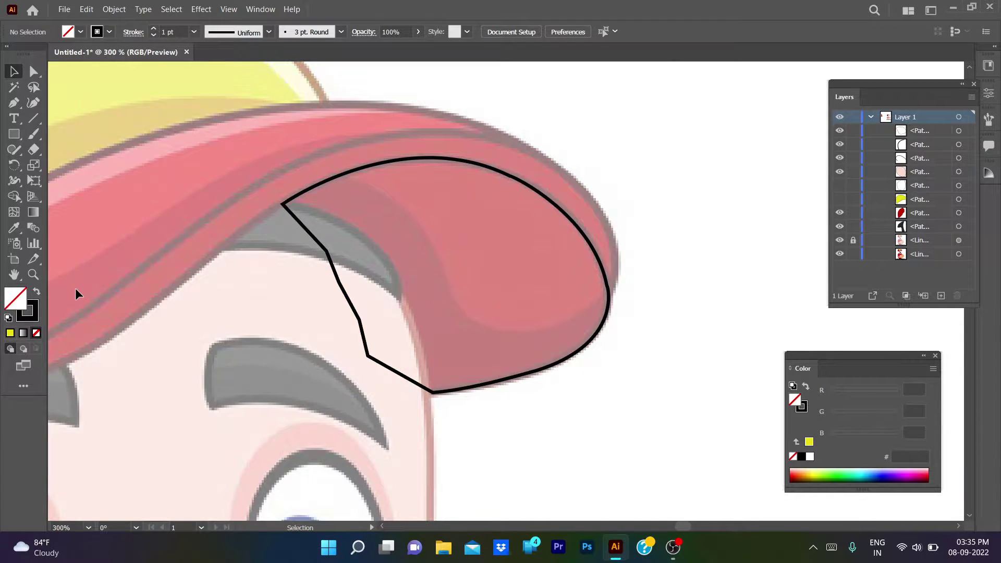
Draw a Pen path along the brim's lower edge ending in a corner at the brim's left corner.
{"action": "key", "text": "p"}
{"action": "left_click", "coordinate": [281, 204]}
{"action": "left_click_drag", "start_coordinate": [281, 204], "coordinate": [568, 99]}
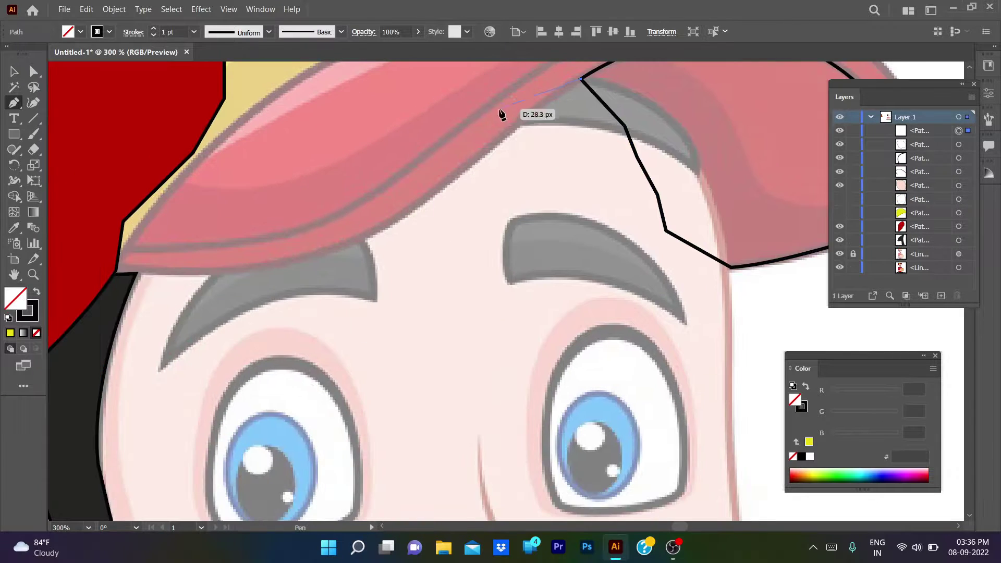
{"action": "left_click", "coordinate": [476, 163]}
{"action": "left_click", "coordinate": [461, 183]}
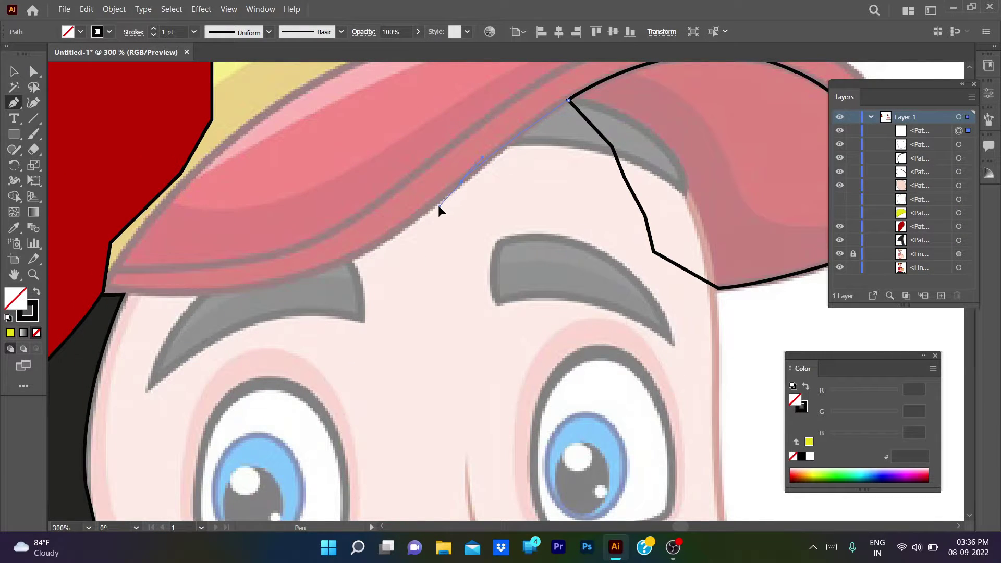
{"action": "mouse_move", "coordinate": [316, 270]}
{"action": "left_mouse_down"}
{"action": "mouse_move", "coordinate": [307, 272]}
{"action": "mouse_move", "coordinate": [531, 228]}
{"action": "left_mouse_up"}
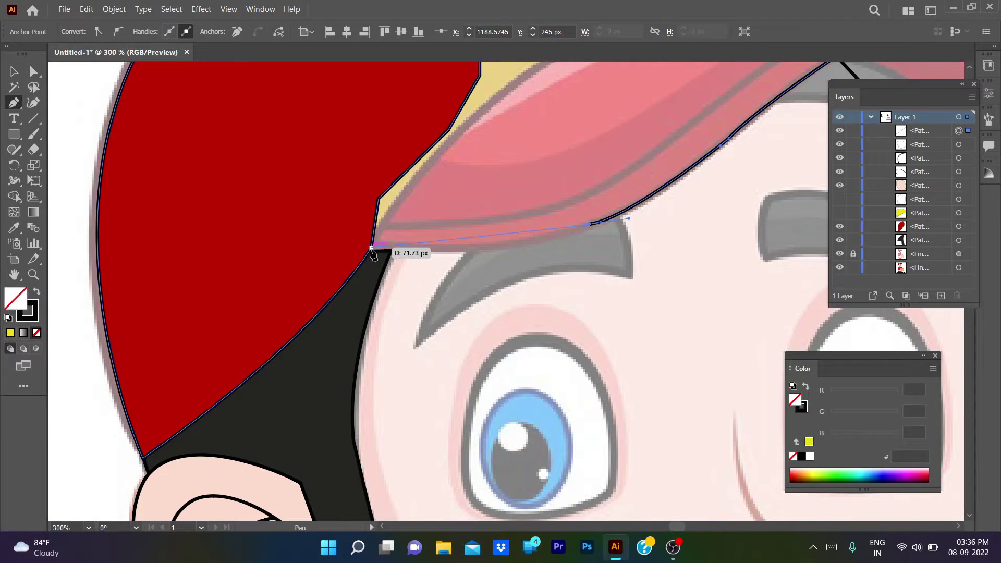
{"action": "mouse_move", "coordinate": [371, 247]}
{"action": "left_mouse_down"}
{"action": "mouse_move", "coordinate": [346, 231]}
{"action": "mouse_move", "coordinate": [229, 240]}
{"action": "left_mouse_up"}
{"action": "left_click", "coordinate": [377, 248]}
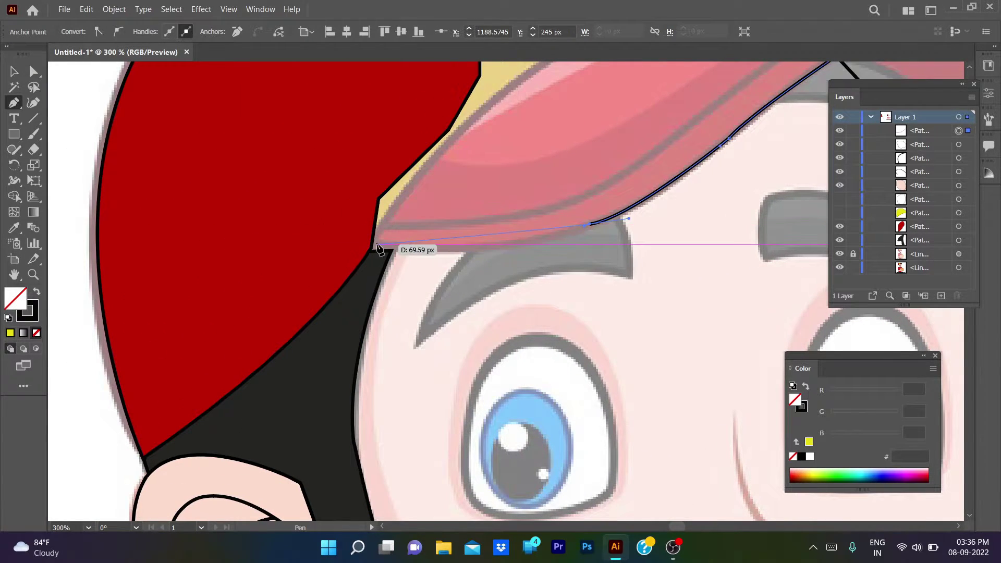
Zoom in and drag the end anchors' handles with Direct Selection to smooth the brim curve.
{"action": "key", "text": "ctrl+plus"}
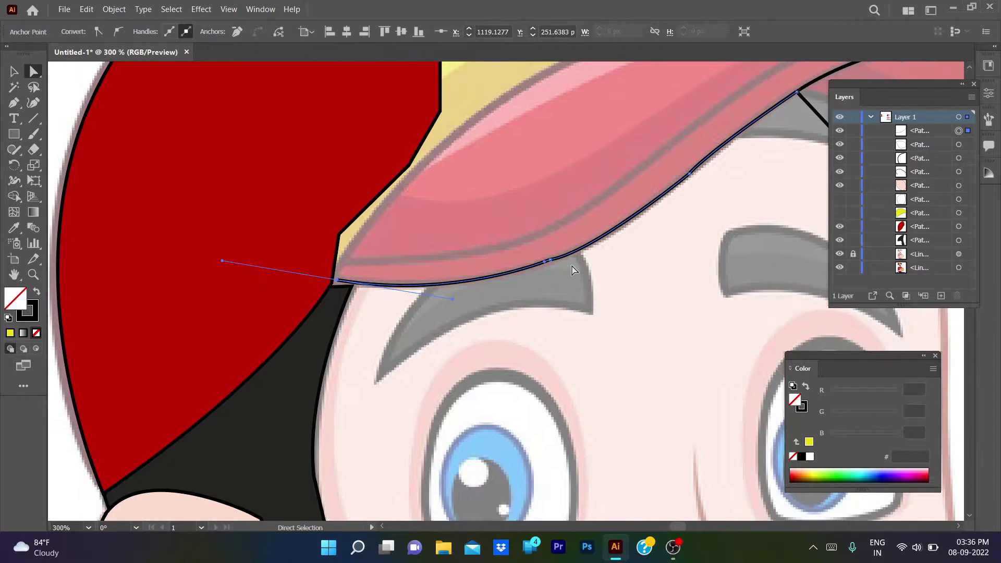
{"action": "key", "text": "ctrl+plus"}
{"action": "key", "text": "ctrl+plus"}
{"action": "key", "text": "ctrl+plus"}
{"action": "mouse_move", "coordinate": [675, 199]}
{"action": "left_mouse_down"}
{"action": "mouse_move", "coordinate": [520, 223]}
{"action": "mouse_move", "coordinate": [719, 170]}
{"action": "left_mouse_up"}
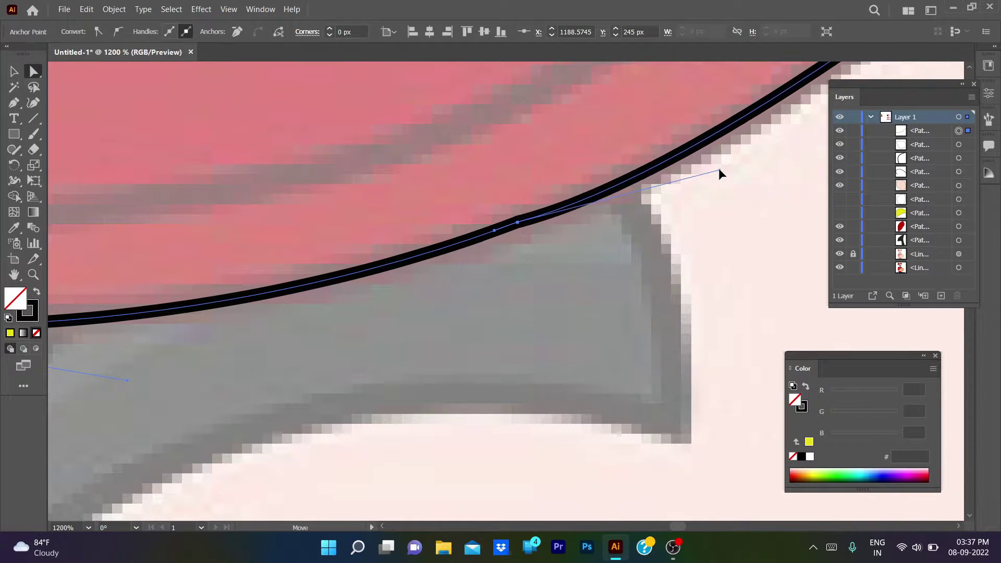
{"action": "key", "text": "ctrl+minus"}
{"action": "scroll", "coordinate": [288, 373], "scroll_direction": "left", "scroll_amount": 4}
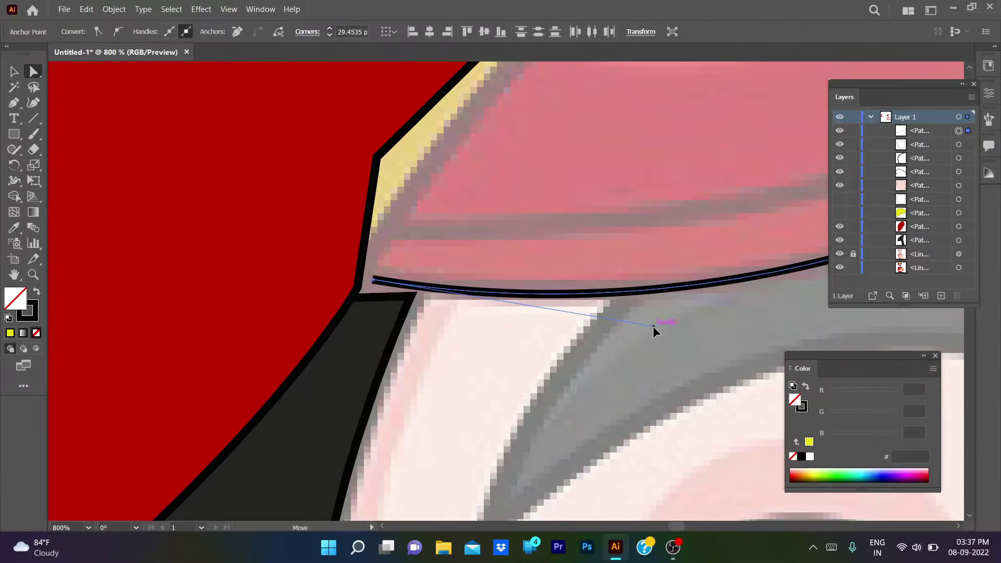
{"action": "left_click", "coordinate": [372, 280]}
{"action": "left_click_drag", "start_coordinate": [66, 235], "coordinate": [61, 245]}
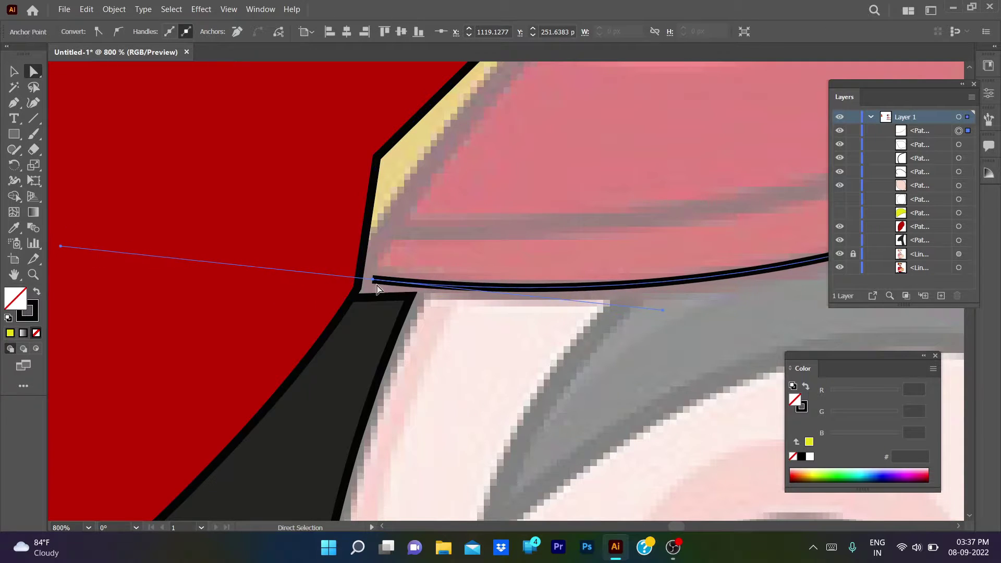
Deselect everything, zoom out, and begin a new upper-edge path at the brim's left corner.
{"action": "left_click", "coordinate": [359, 294]}
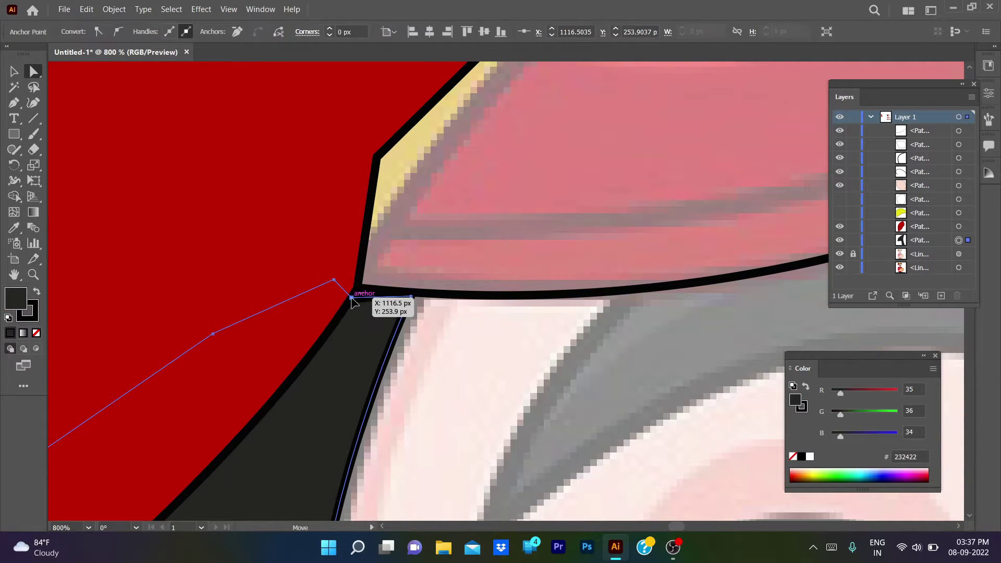
{"action": "key", "text": "ctrl+shift+a"}
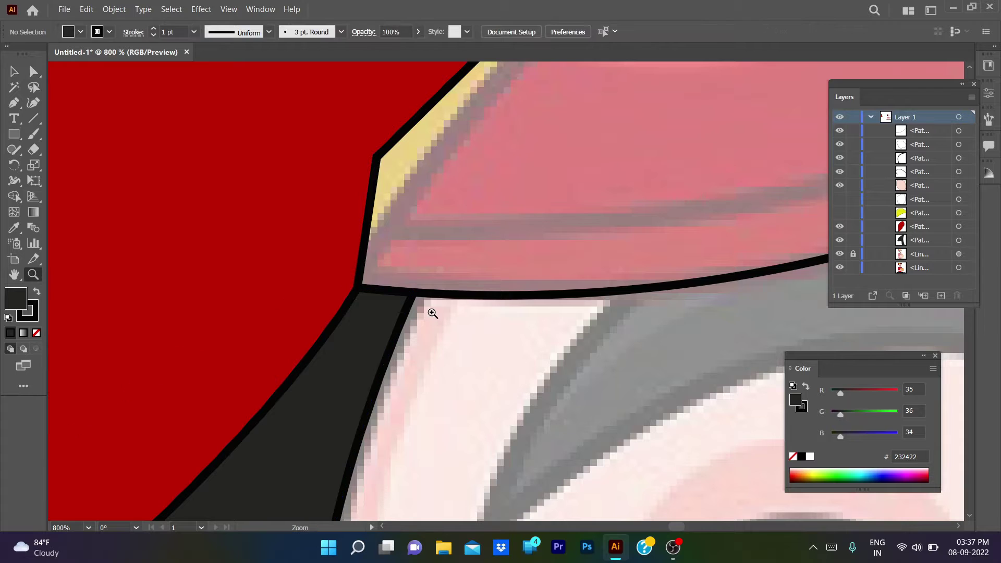
{"action": "key", "text": "ctrl+minus"}
{"action": "scroll", "coordinate": [431, 317], "scroll_direction": "down", "scroll_amount": 5}
{"action": "scroll", "coordinate": [413, 418], "scroll_direction": "up", "scroll_amount": 4}
{"action": "scroll", "coordinate": [391, 396], "scroll_direction": "up", "scroll_amount": 2}
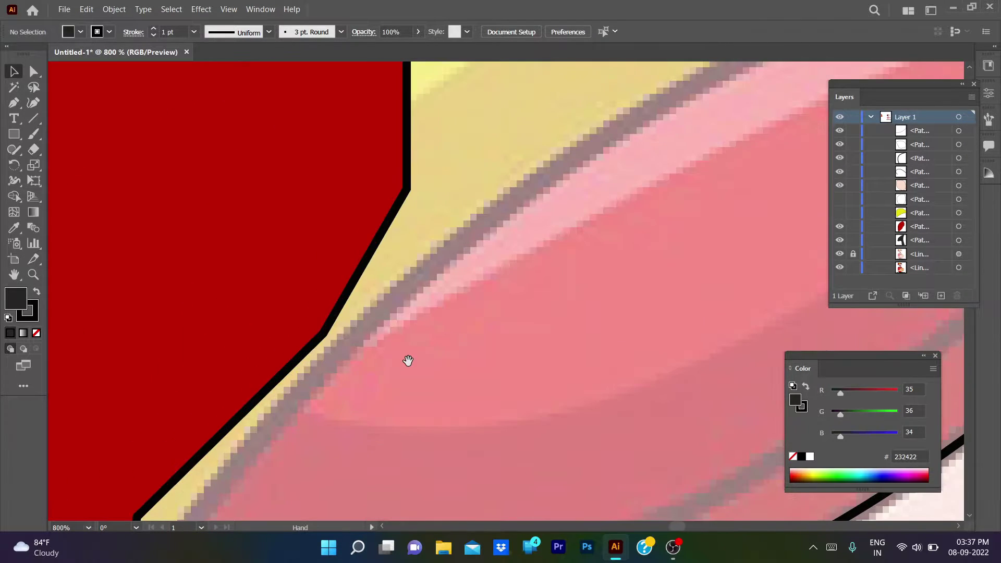
{"action": "left_click", "coordinate": [168, 492]}
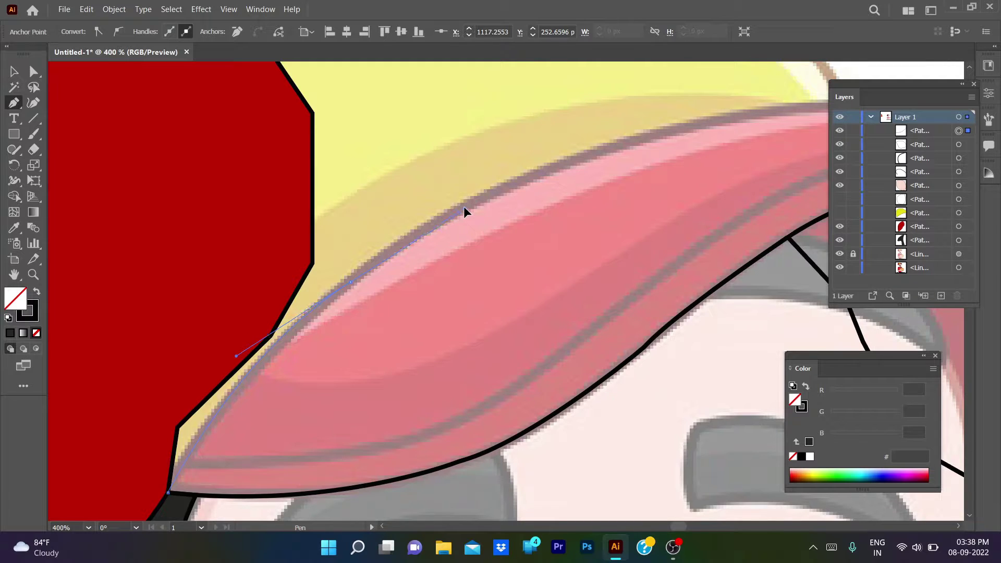
Curve the brim path along its top edge and reshape the curve at its left tip.
{"action": "scroll", "coordinate": [349, 280], "scroll_direction": "up", "scroll_amount": 3}
{"action": "scroll", "coordinate": [348, 280], "scroll_direction": "right", "scroll_amount": 5}
{"action": "left_click_drag", "start_coordinate": [492, 214], "coordinate": [603, 198]}
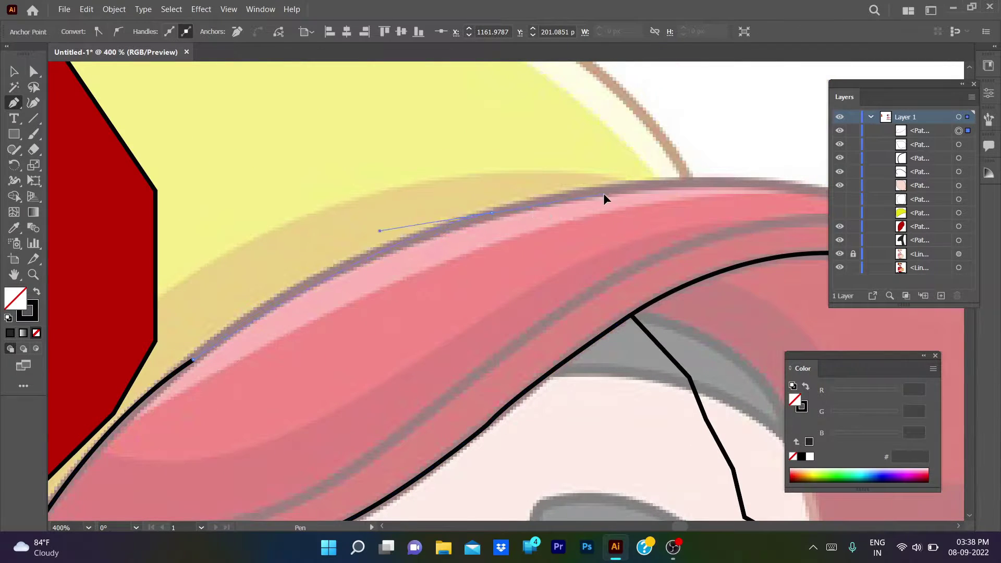
{"action": "left_click", "coordinate": [491, 213]}
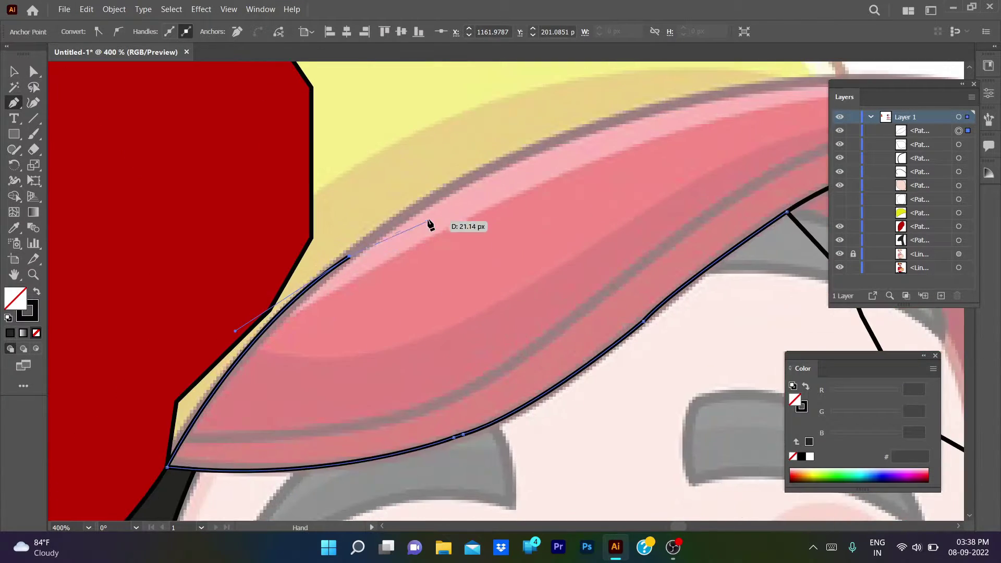
{"action": "scroll", "coordinate": [432, 223], "scroll_direction": "left", "scroll_amount": 5}
{"action": "key", "text": "ctrl+z"}
{"action": "left_click_drag", "start_coordinate": [346, 257], "coordinate": [217, 342]}
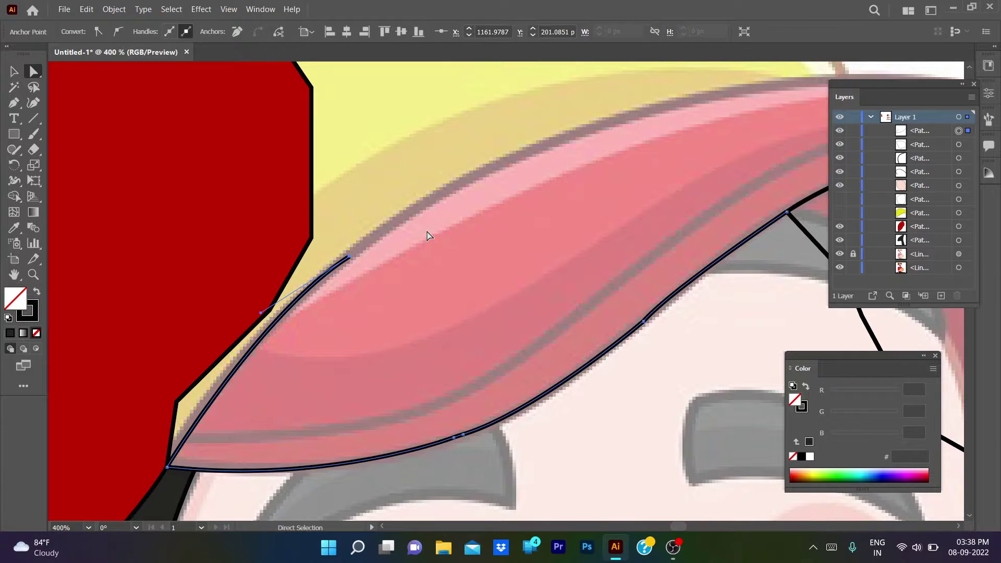
{"action": "scroll", "coordinate": [299, 272], "scroll_direction": "up", "scroll_amount": 3}
{"action": "scroll", "coordinate": [420, 386], "scroll_direction": "down", "scroll_amount": 3}
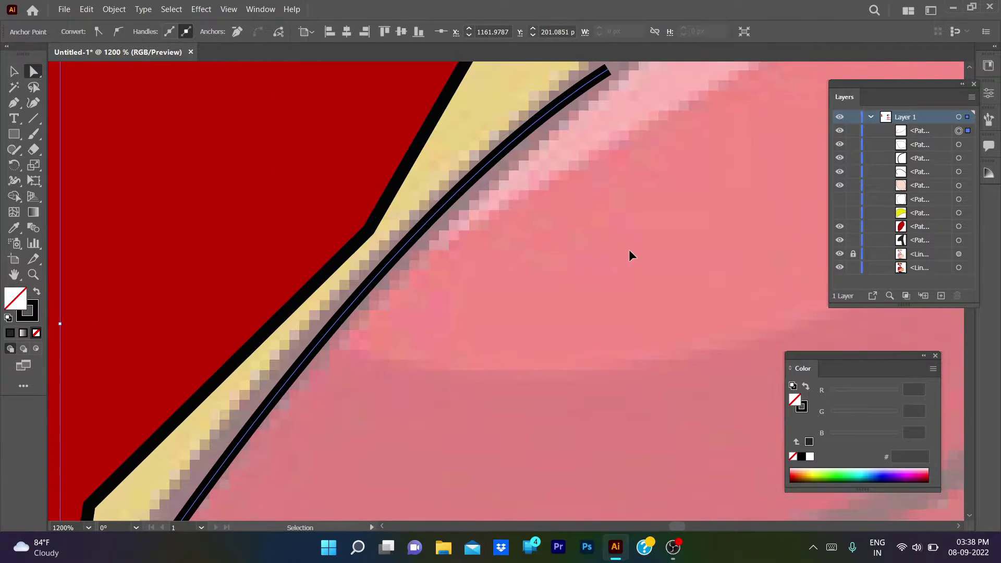
Continue the brim path from its left endpoint along the upper edge, undoing a stray brush stroke.
{"action": "key", "text": "p"}
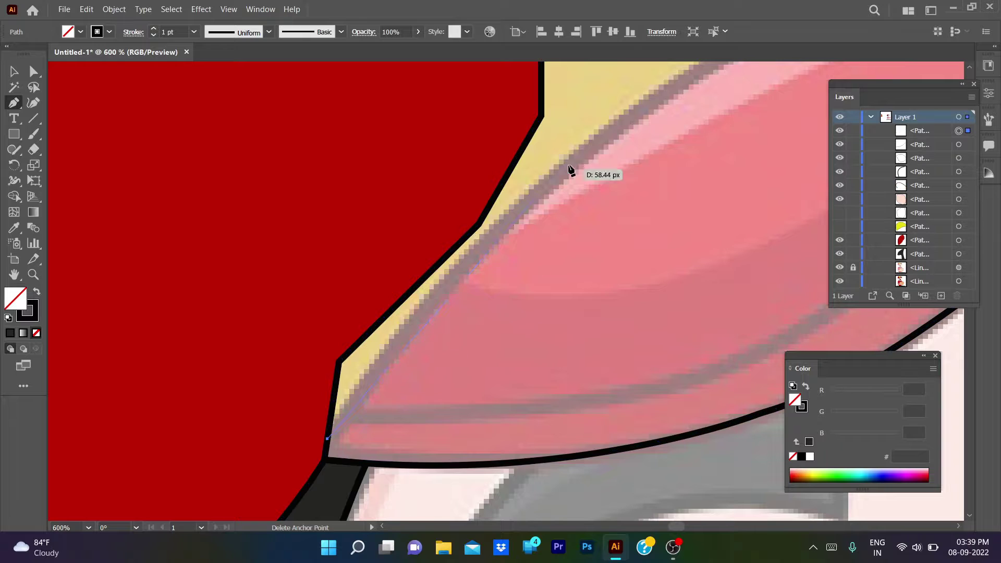
{"action": "scroll", "coordinate": [569, 163], "scroll_direction": "down", "scroll_amount": 2}
{"action": "scroll", "coordinate": [431, 208], "scroll_direction": "down", "scroll_amount": 1}
{"action": "left_click_drag", "start_coordinate": [267, 339], "coordinate": [263, 332]}
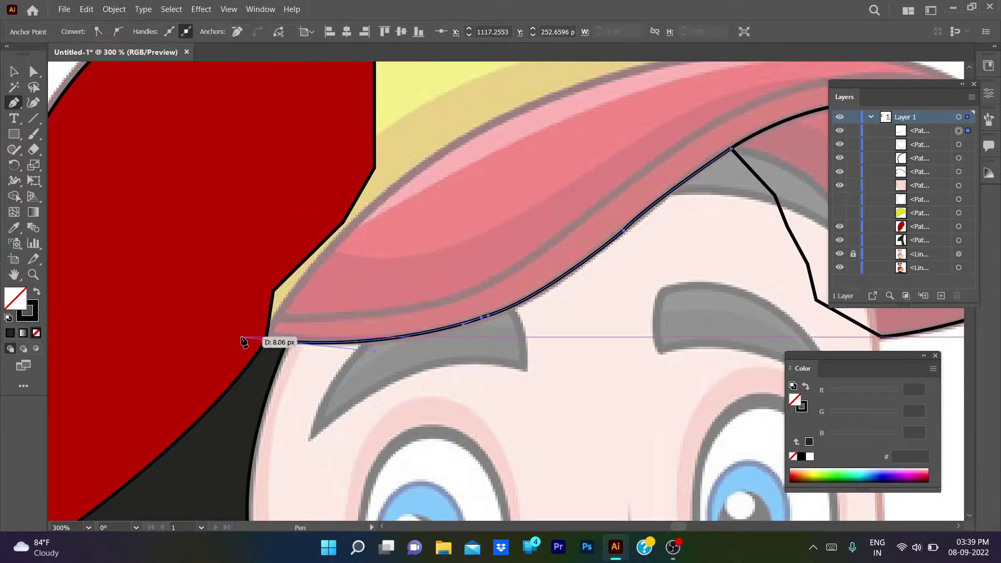
{"action": "scroll", "coordinate": [269, 334], "scroll_direction": "up", "scroll_amount": 1}
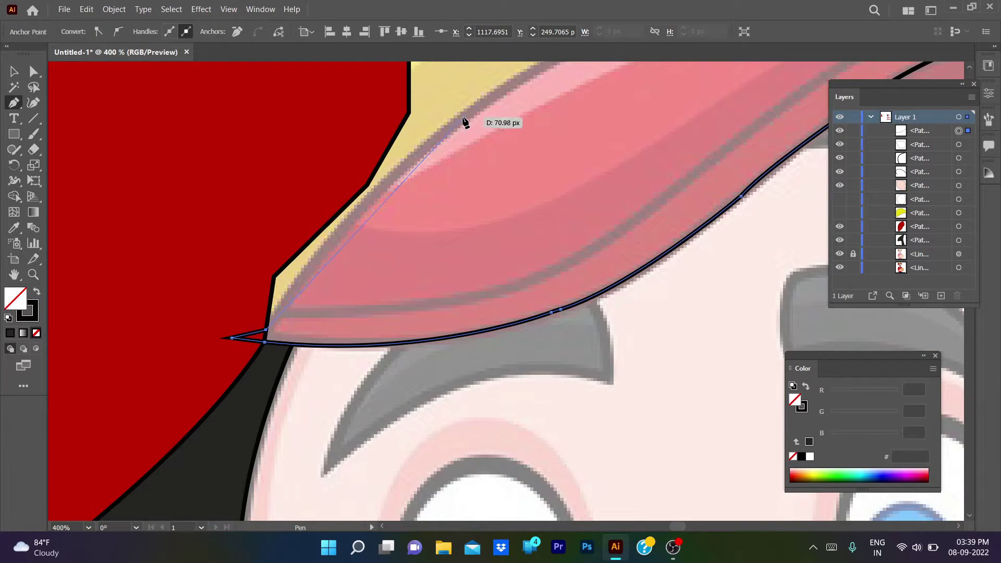
{"action": "mouse_move", "coordinate": [270, 334]}
{"action": "left_mouse_down"}
{"action": "mouse_move", "coordinate": [550, 68]}
{"action": "mouse_move", "coordinate": [550, 348]}
{"action": "left_mouse_up"}
{"action": "key", "text": "b"}
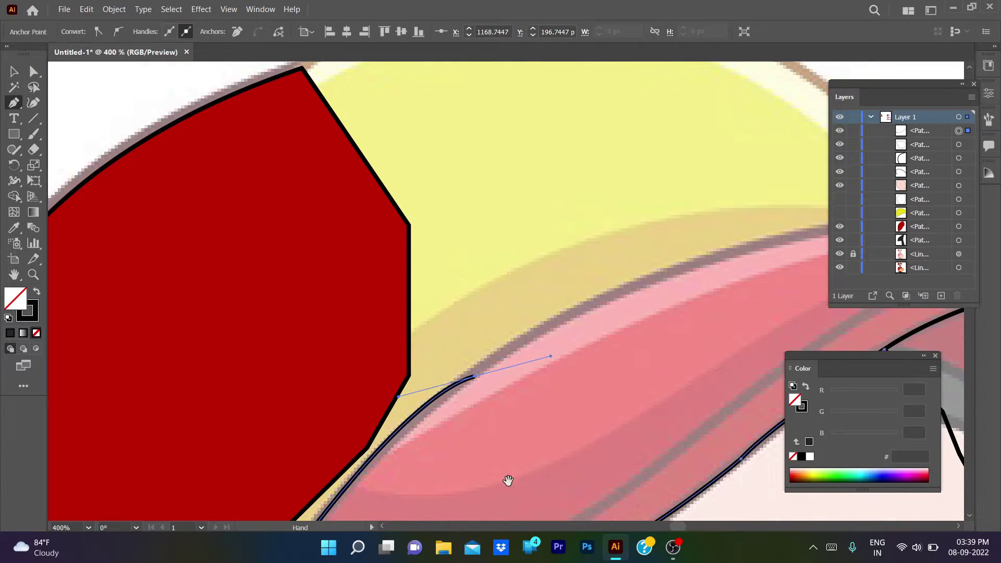
{"action": "scroll", "coordinate": [509, 479], "scroll_direction": "up", "scroll_amount": 2}
{"action": "left_click_drag", "start_coordinate": [480, 307], "coordinate": [440, 363]}
{"action": "key", "text": "ctrl+z"}
{"action": "key", "text": "p"}
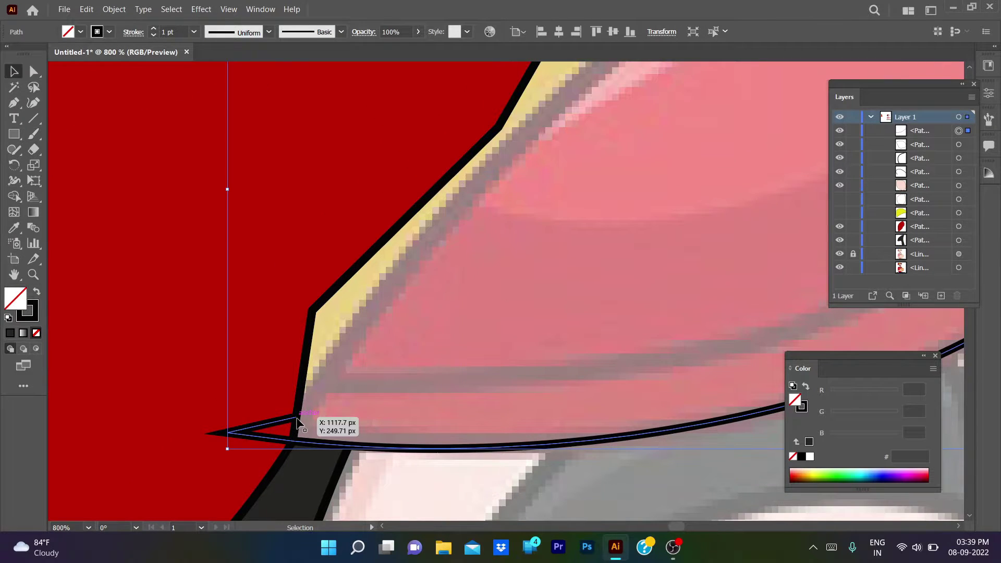
Resume the brim outline, placing curved points along the top edge and where it rounds down.
{"action": "left_click_drag", "start_coordinate": [296, 416], "coordinate": [350, 350]}
{"action": "scroll", "coordinate": [702, 140], "scroll_direction": "up", "scroll_amount": 3}
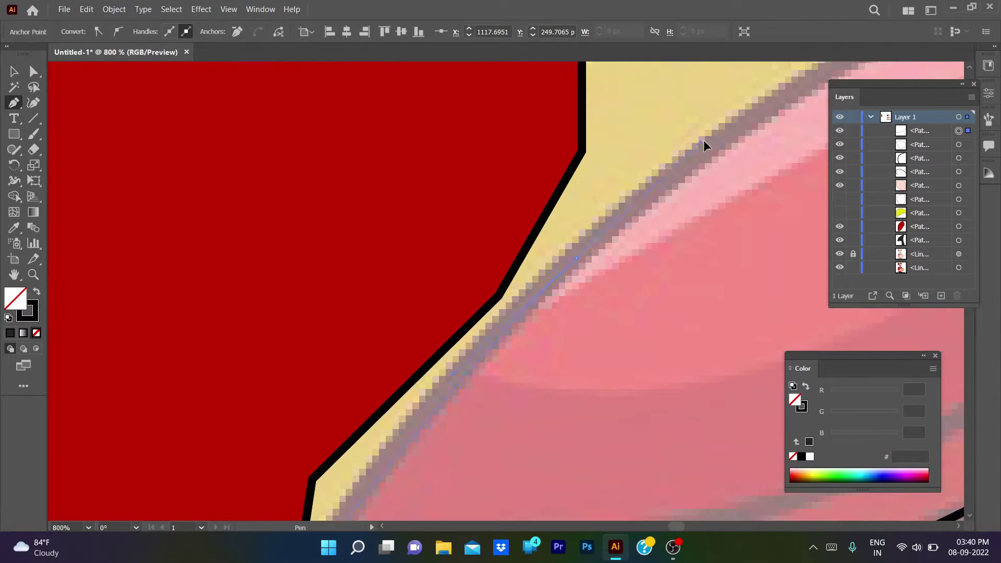
{"action": "scroll", "coordinate": [570, 275], "scroll_direction": "right", "scroll_amount": 3}
{"action": "scroll", "coordinate": [250, 277], "scroll_direction": "down", "scroll_amount": 1}
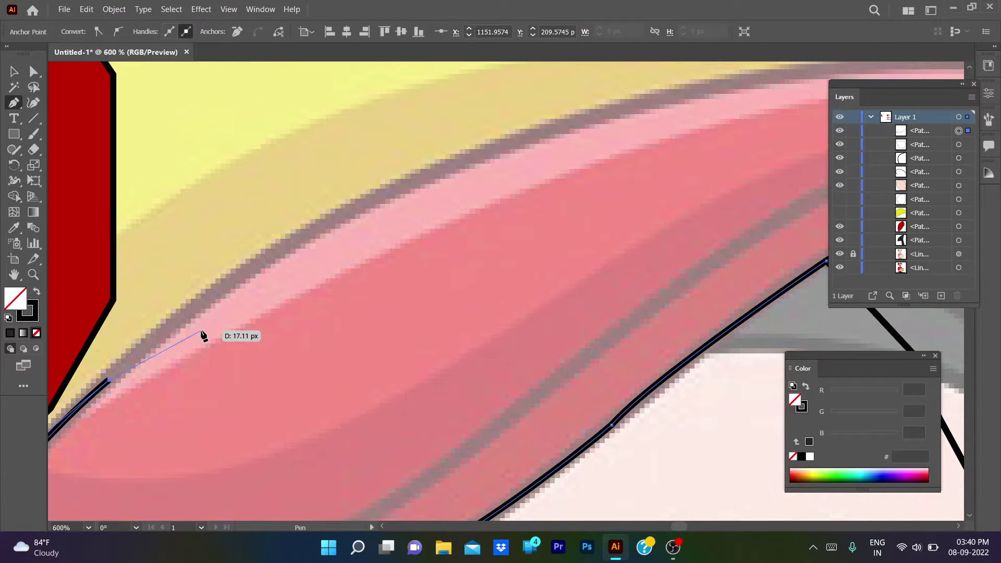
{"action": "scroll", "coordinate": [248, 393], "scroll_direction": "down", "scroll_amount": 1}
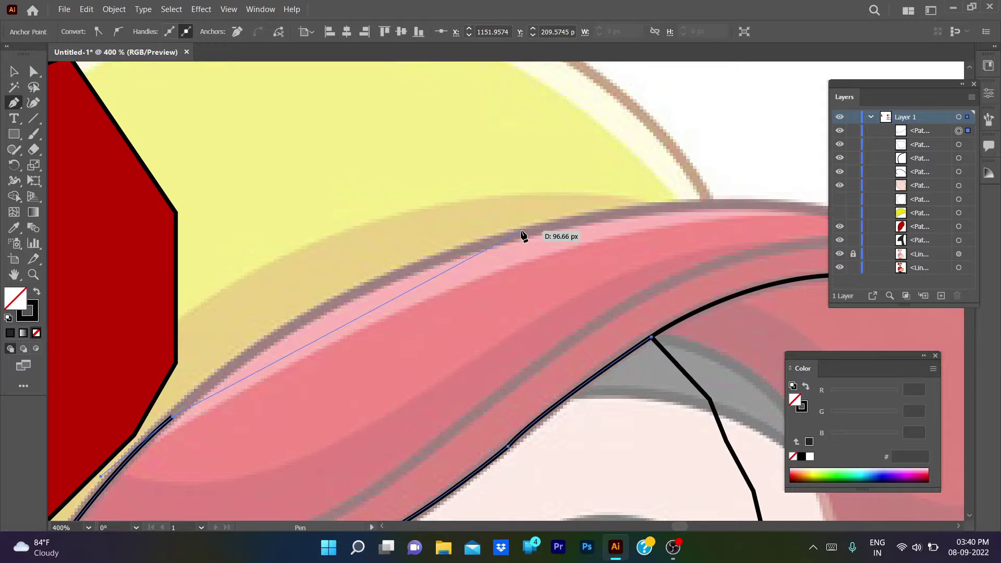
{"action": "left_click_drag", "start_coordinate": [522, 233], "coordinate": [695, 205]}
{"action": "key", "text": "ctrl+z"}
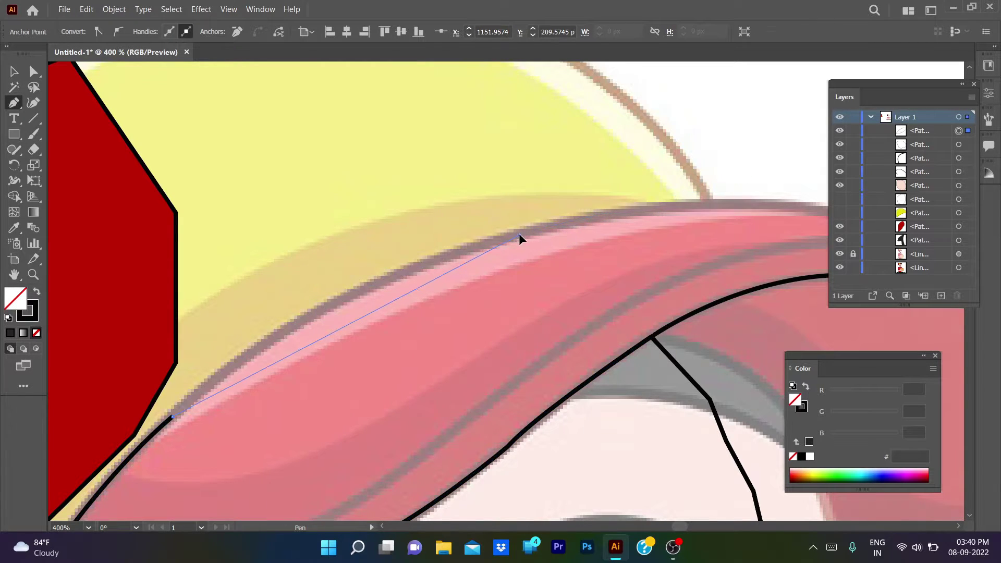
{"action": "left_click_drag", "start_coordinate": [518, 233], "coordinate": [755, 172]}
{"action": "scroll", "coordinate": [519, 233], "scroll_direction": "right", "scroll_amount": 5}
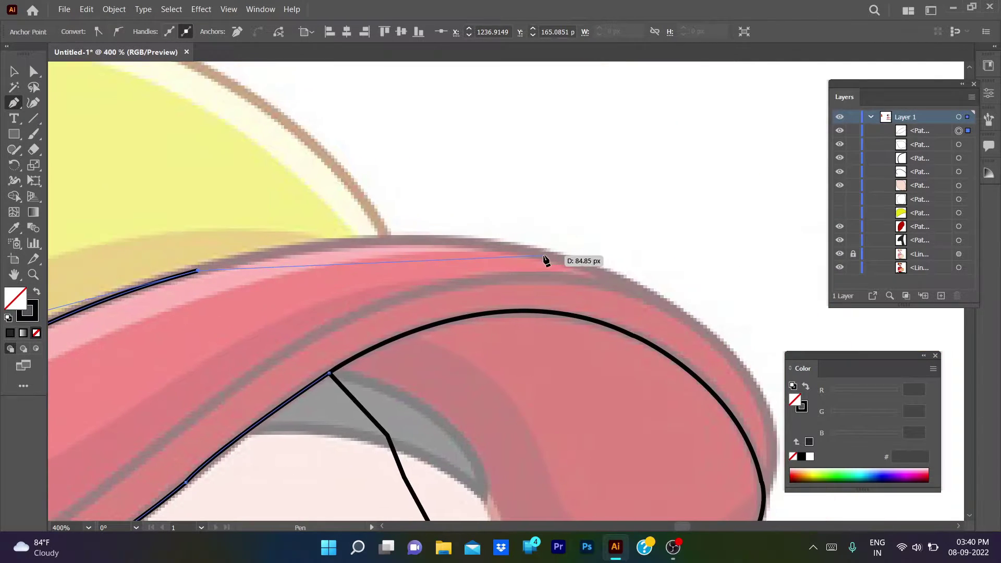
{"action": "mouse_move", "coordinate": [546, 256]}
{"action": "left_mouse_down"}
{"action": "mouse_move", "coordinate": [609, 268]}
{"action": "mouse_move", "coordinate": [674, 301]}
{"action": "left_mouse_up"}
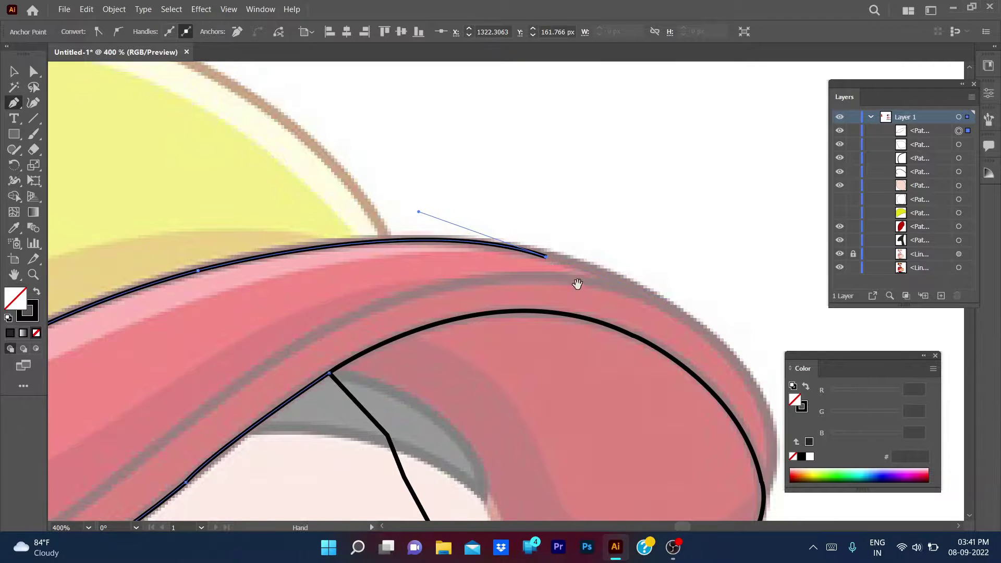
{"action": "scroll", "coordinate": [576, 284], "scroll_direction": "right", "scroll_amount": 5}
{"action": "scroll", "coordinate": [576, 283], "scroll_direction": "down", "scroll_amount": 1}
Adjust the curve at the brim's right end and bring the whole brim into view.
{"action": "left_click_drag", "start_coordinate": [488, 430], "coordinate": [487, 430]}
{"action": "scroll", "coordinate": [430, 355], "scroll_direction": "down", "scroll_amount": 5}
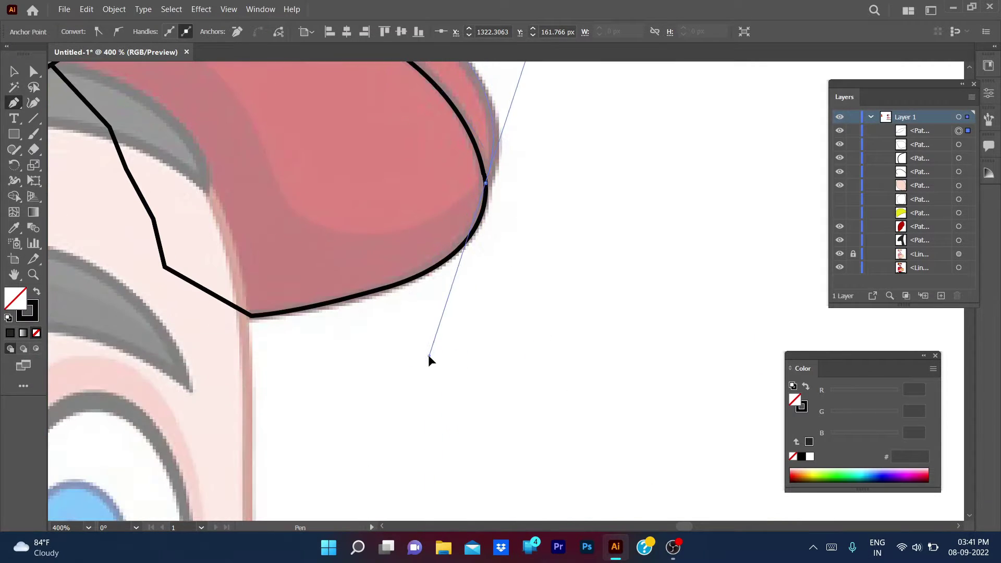
{"action": "scroll", "coordinate": [488, 184], "scroll_direction": "up", "scroll_amount": 5}
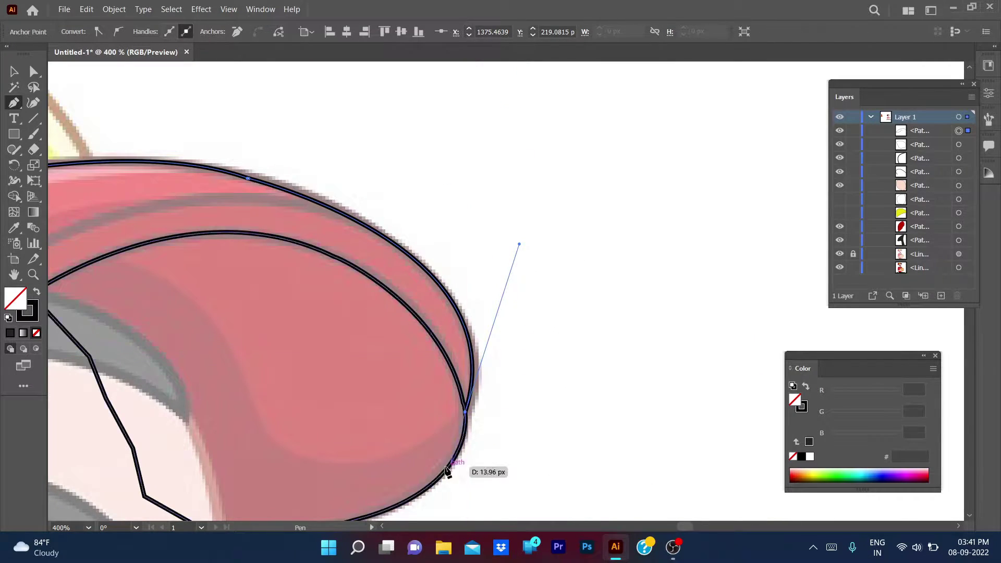
{"action": "mouse_move", "coordinate": [520, 238]}
{"action": "left_mouse_down"}
{"action": "mouse_move", "coordinate": [502, 236]}
{"action": "mouse_move", "coordinate": [512, 244]}
{"action": "left_mouse_up"}
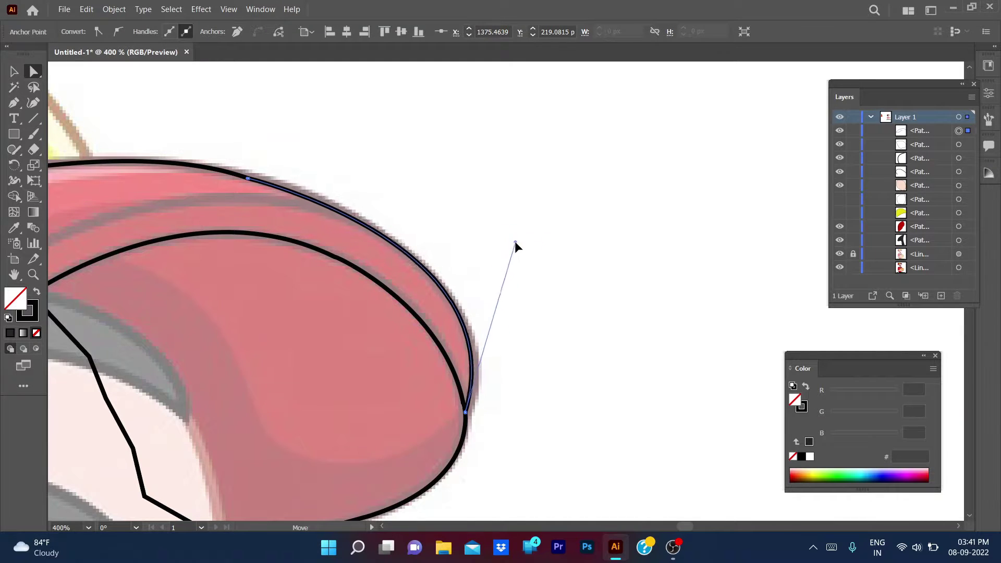
{"action": "scroll", "coordinate": [353, 252], "scroll_direction": "up", "scroll_amount": 2}
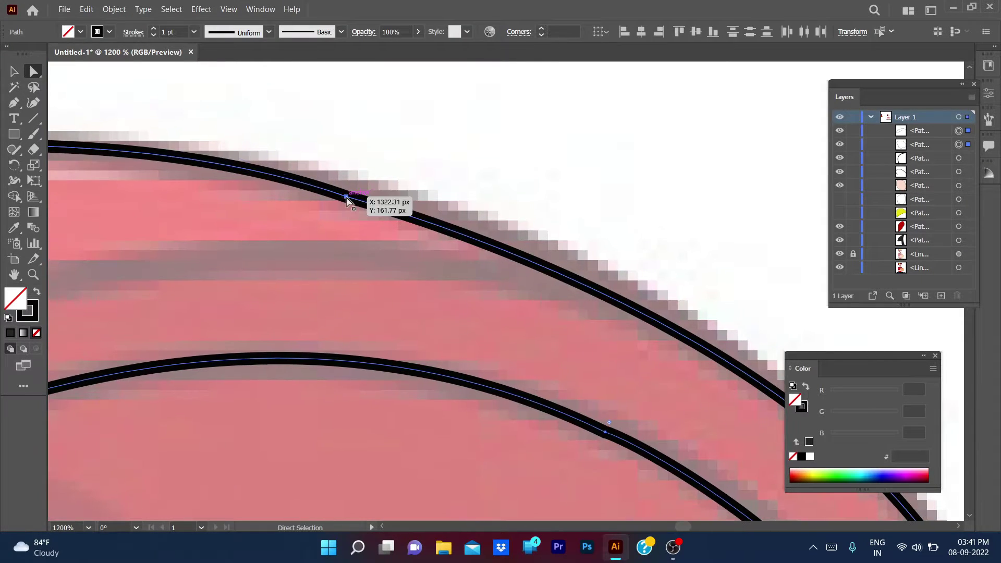
{"action": "left_click_drag", "start_coordinate": [346, 197], "coordinate": [109, 136]}
{"action": "scroll", "coordinate": [108, 131], "scroll_direction": "down", "scroll_amount": 3}
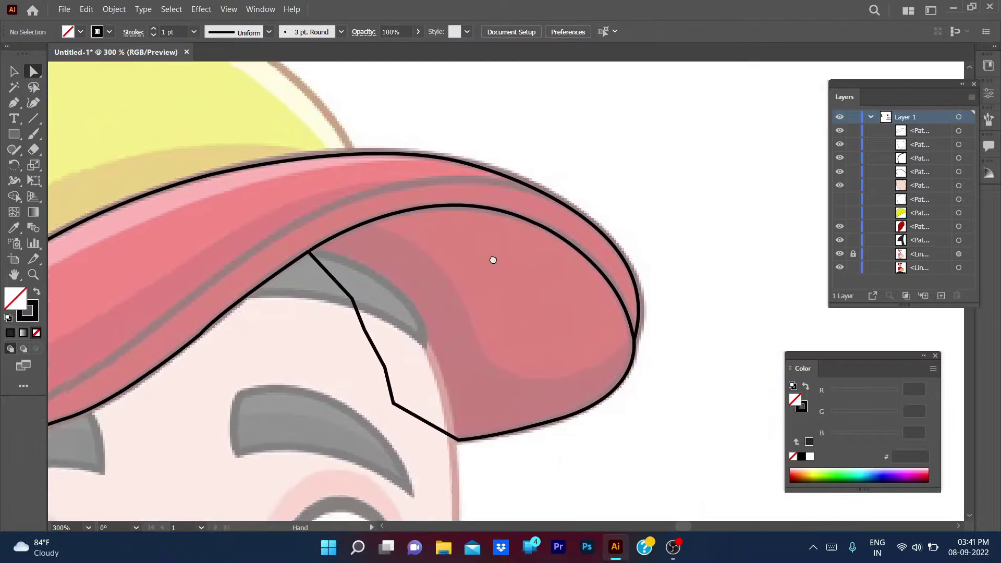
{"action": "left_click_drag", "start_coordinate": [160, 375], "coordinate": [399, 315]}
{"action": "left_click_drag", "start_coordinate": [580, 358], "coordinate": [395, 342]}
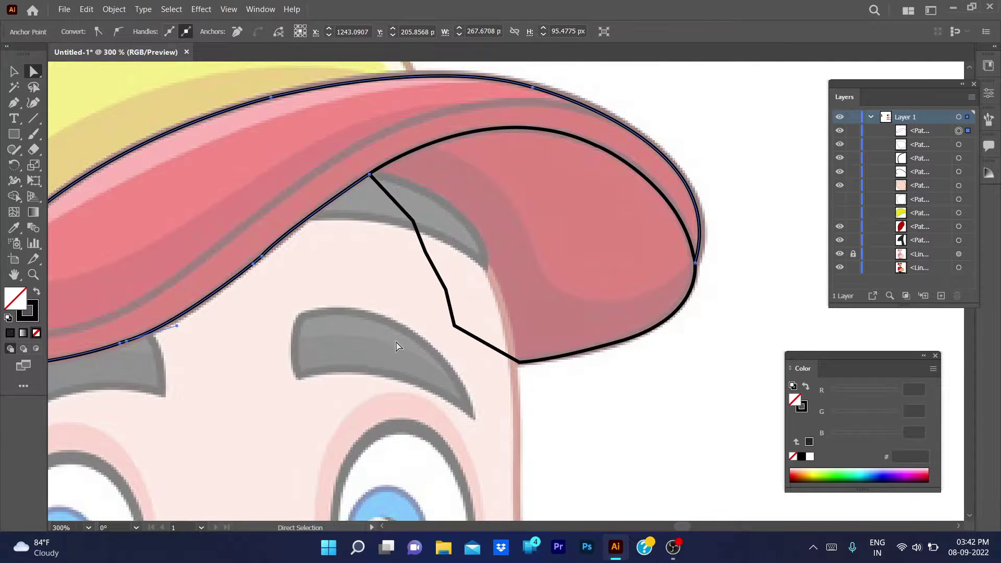
Pen-draw the brim's underside shape with five corner points and select it.
{"action": "key", "text": "p"}
{"action": "left_click", "coordinate": [695, 262]}
{"action": "left_click", "coordinate": [581, 265]}
{"action": "left_click", "coordinate": [486, 235]}
{"action": "left_click", "coordinate": [429, 190]}
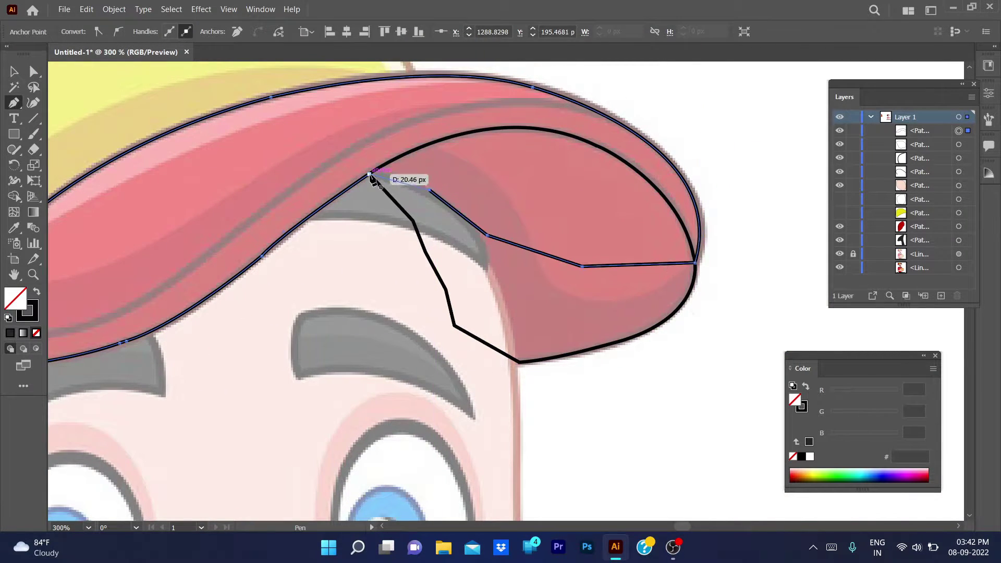
{"action": "left_click", "coordinate": [369, 174]}
{"action": "key", "text": "v"}
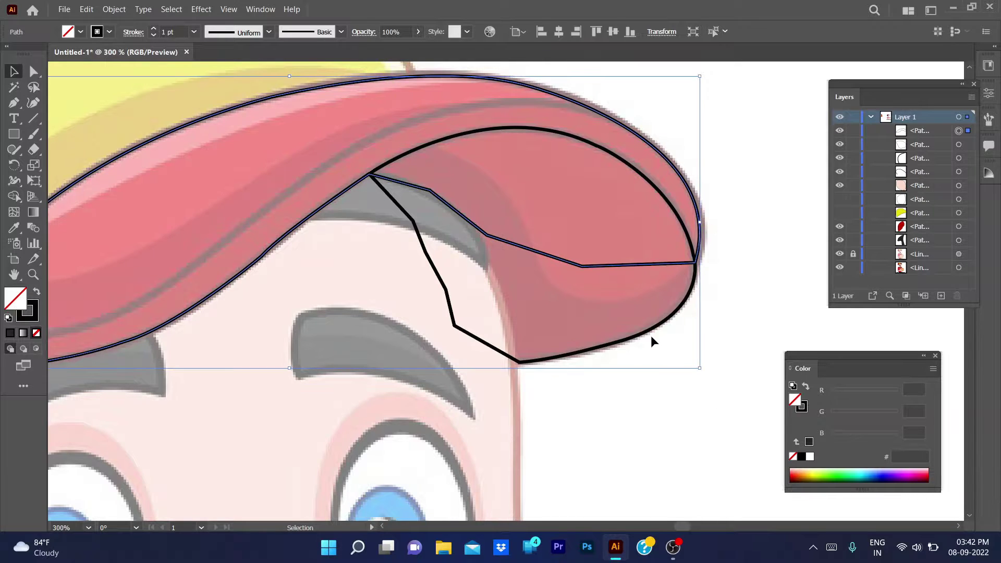
{"action": "left_click", "coordinate": [649, 337]}
Fill the brim underside with the cap's red using the Eyedropper.
{"action": "scroll", "coordinate": [645, 339], "scroll_direction": "right", "scroll_amount": 2}
{"action": "scroll", "coordinate": [642, 339], "scroll_direction": "down", "scroll_amount": 3}
{"action": "key", "text": "super"}
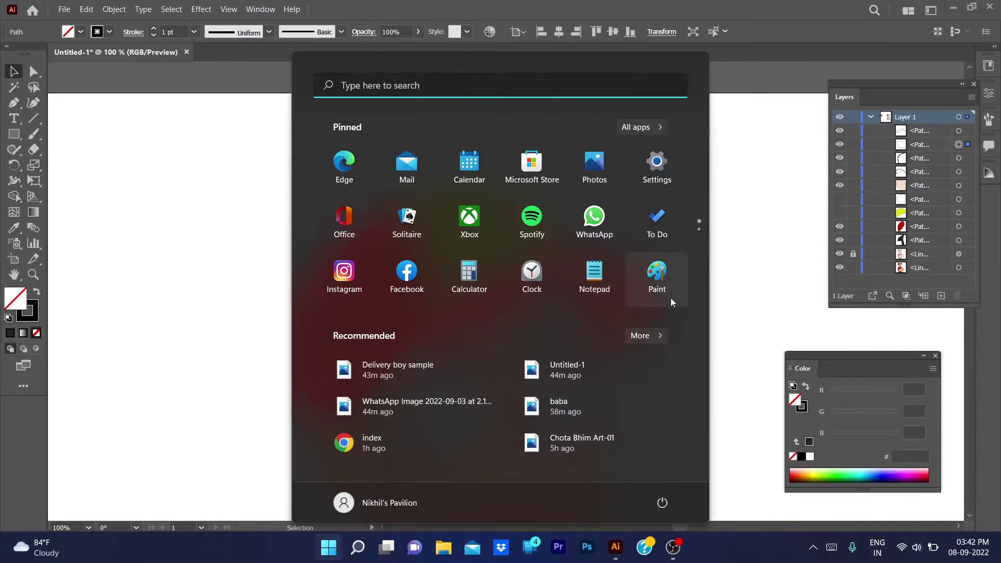
{"action": "key", "text": "super"}
{"action": "key", "text": "ctrl+shift+a"}
{"action": "left_click", "coordinate": [639, 348]}
{"action": "key", "text": "i"}
{"action": "left_click", "coordinate": [409, 301]}
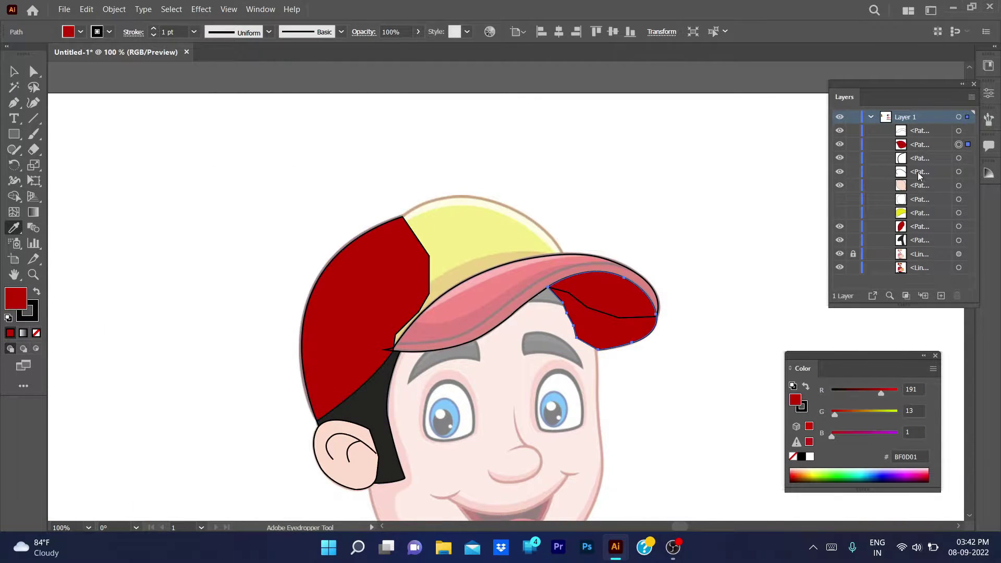
{"action": "key", "text": "v"}
Give the front brim a brighter red fill, E00F0A.
{"action": "left_click", "coordinate": [616, 266]}
{"action": "left_click", "coordinate": [727, 154]}
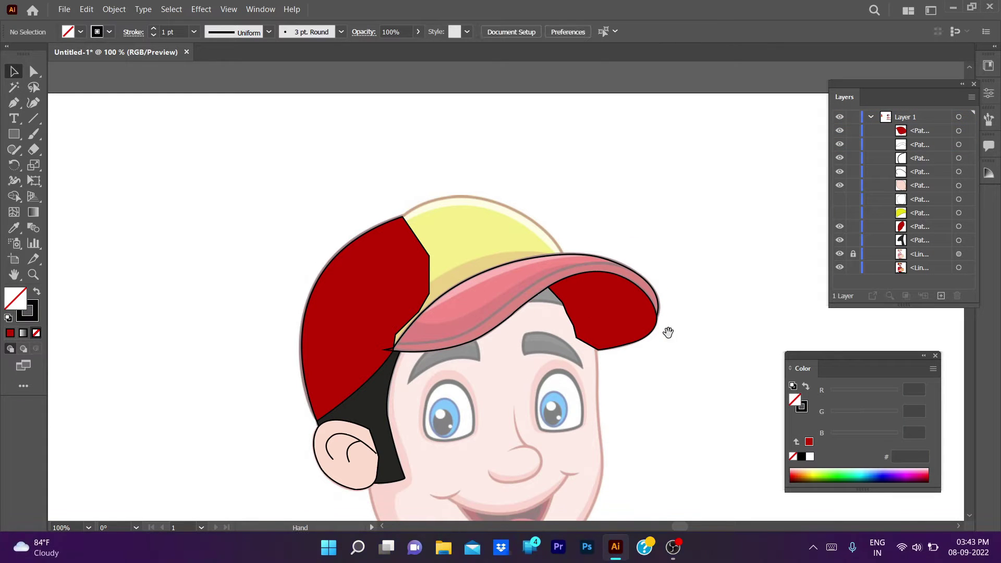
{"action": "scroll", "coordinate": [665, 330], "scroll_direction": "up", "scroll_amount": 1}
{"action": "left_click", "coordinate": [401, 287]}
{"action": "type", "text": "E00F0A"}
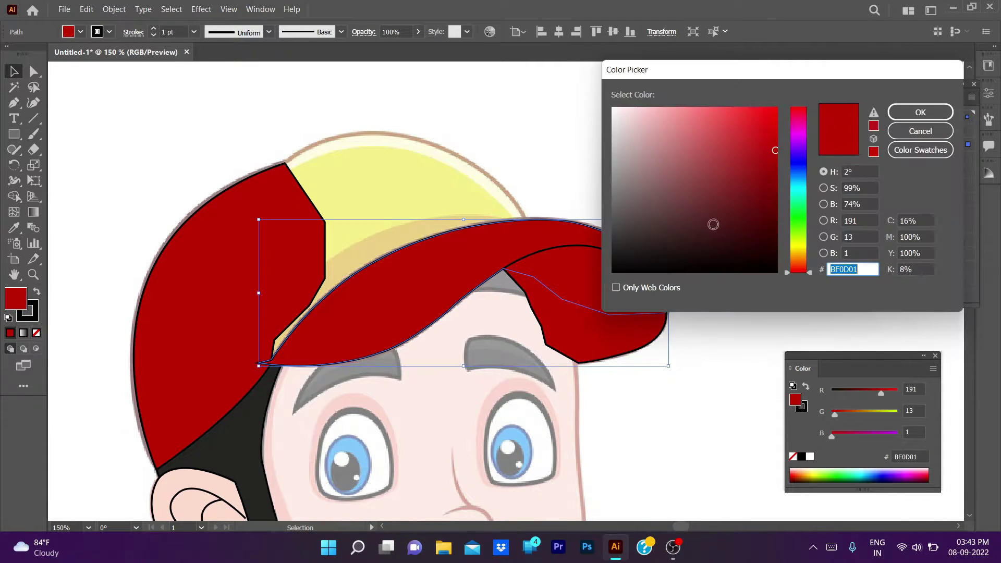
{"action": "key", "text": "Return"}
{"action": "left_click", "coordinate": [762, 171]}
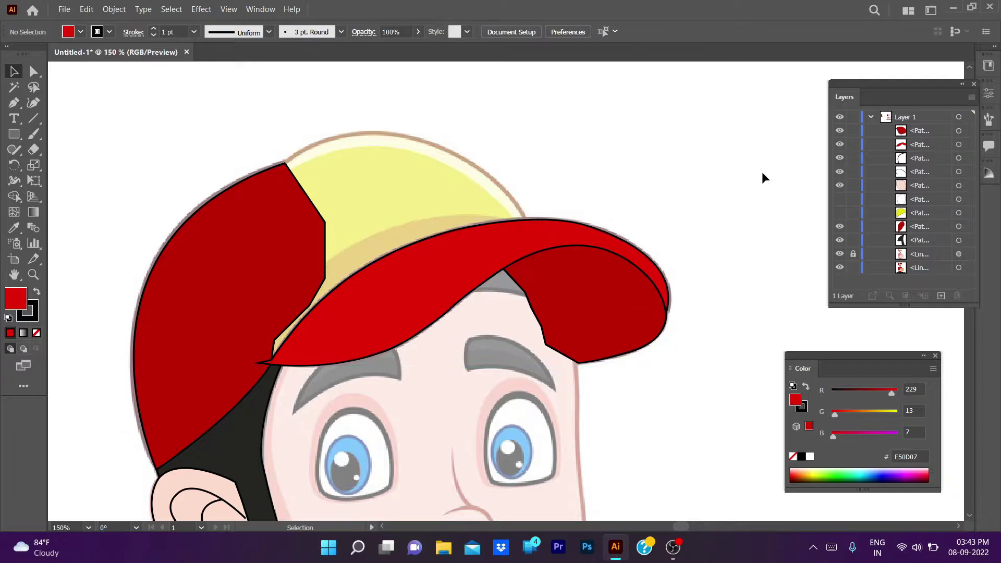
Show the yellow crown and face outline again and centre the face in view.
{"action": "left_click", "coordinate": [839, 212]}
{"action": "left_click", "coordinate": [839, 200]}
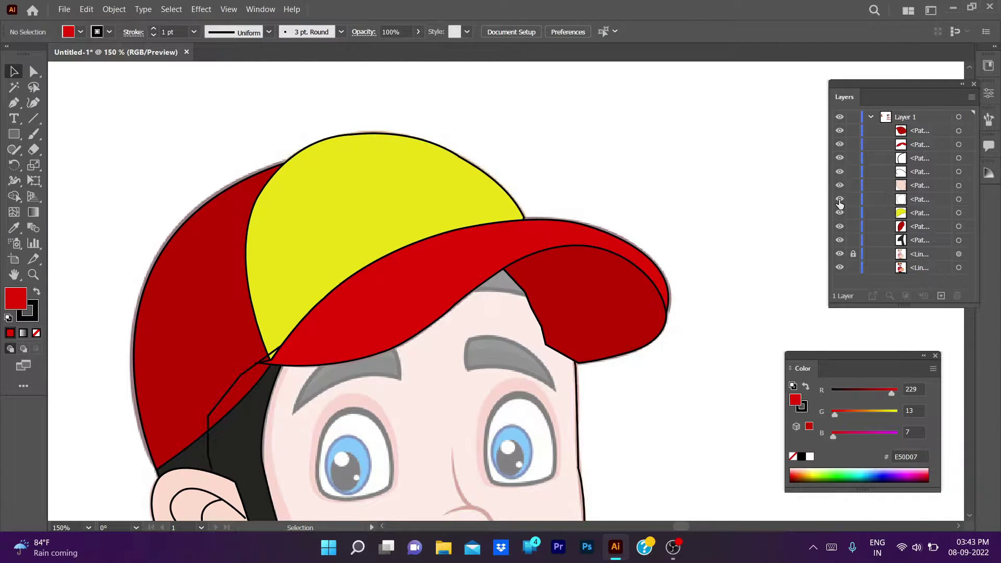
{"action": "key", "text": "ctrl+minus"}
{"action": "key", "text": "ctrl+minus"}
{"action": "left_click", "coordinate": [700, 425]}
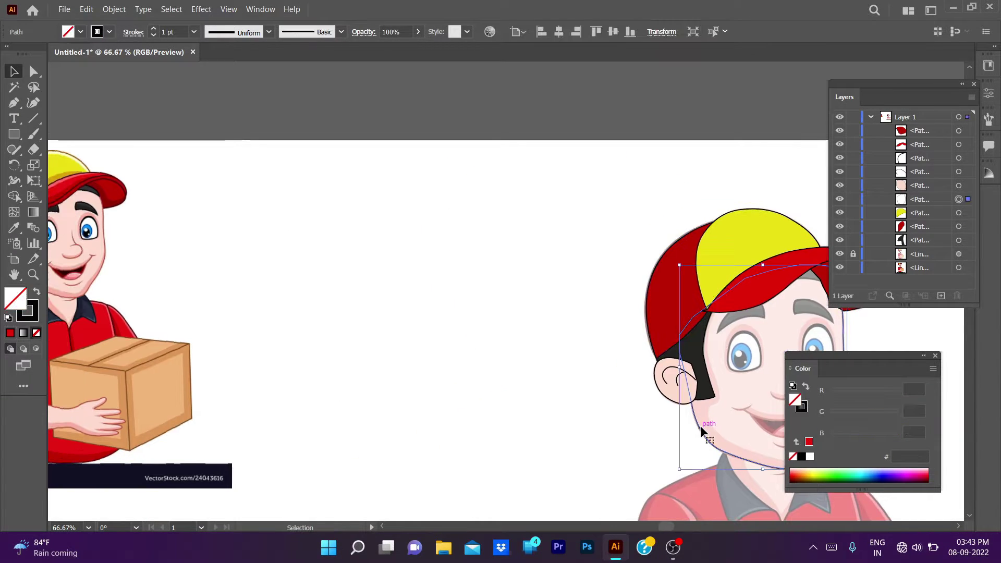
{"action": "key", "text": "i"}
{"action": "left_click", "coordinate": [102, 245]}
{"action": "left_click_drag", "start_coordinate": [523, 341], "coordinate": [183, 292]}
Reorder the face and red brim in Layers and bring the brim forward via Arrange.
{"action": "left_click_drag", "start_coordinate": [920, 131], "coordinate": [928, 208]}
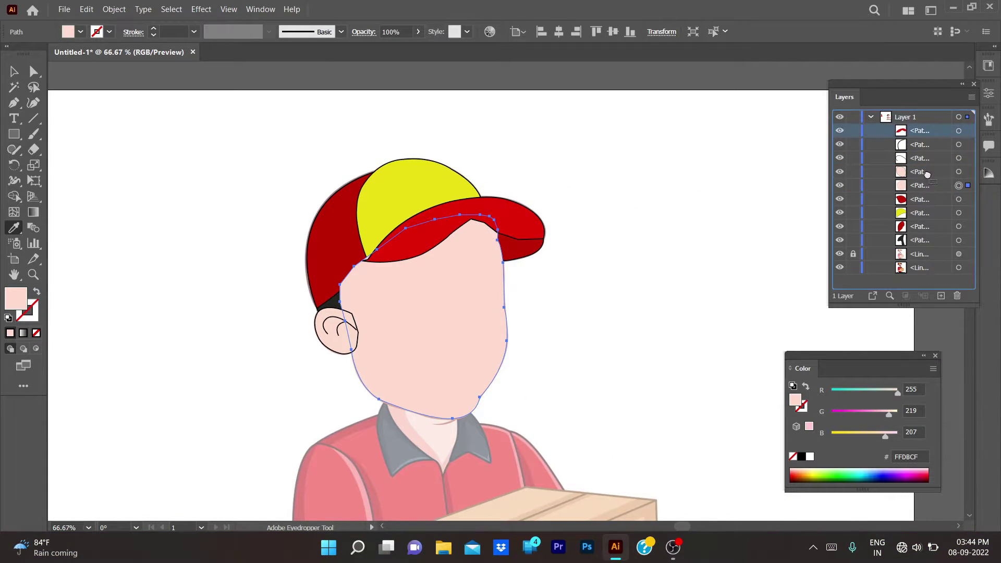
{"action": "left_click", "coordinate": [931, 172]}
{"action": "left_click_drag", "start_coordinate": [931, 172], "coordinate": [930, 206]}
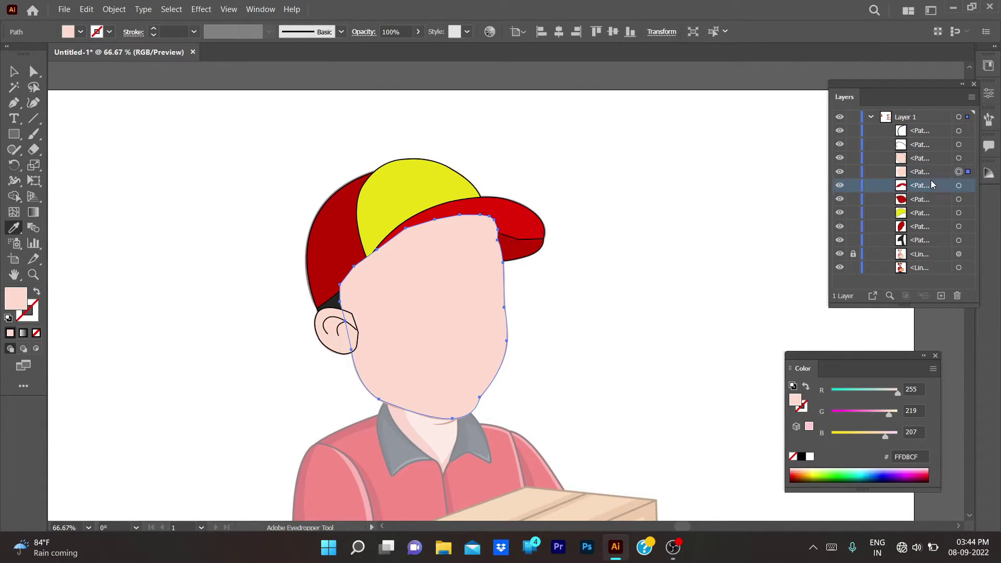
{"action": "key", "text": "v"}
{"action": "left_click", "coordinate": [521, 249]}
{"action": "right_click", "coordinate": [513, 245]}
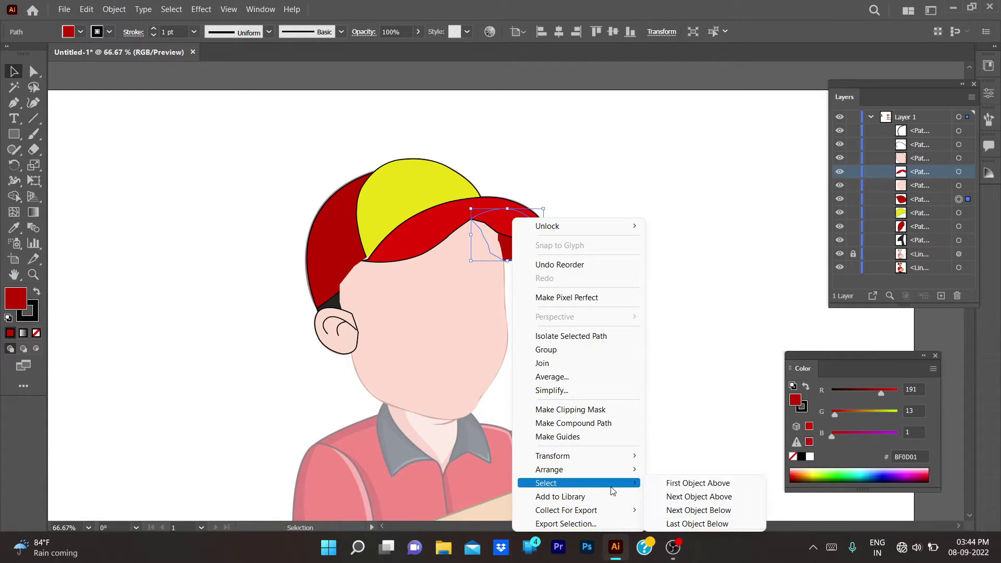
{"action": "left_click", "coordinate": [671, 417]}
{"action": "left_click", "coordinate": [671, 417]}
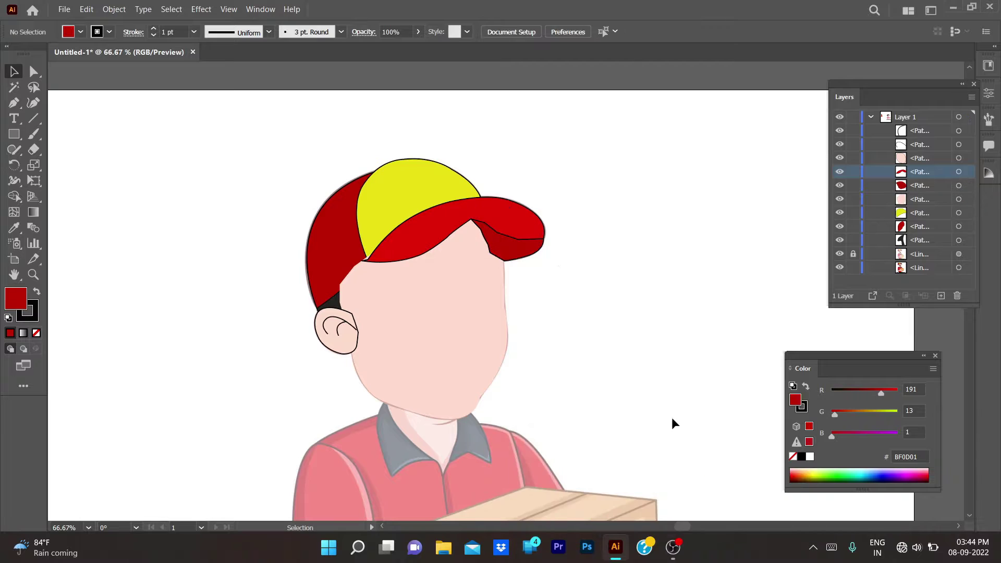
Send the red brim one step behind the face in Layers and toggle its visibility.
{"action": "left_click", "coordinate": [523, 250]}
{"action": "left_click", "coordinate": [760, 219]}
{"action": "scroll", "coordinate": [507, 279], "scroll_direction": "up", "scroll_amount": 1}
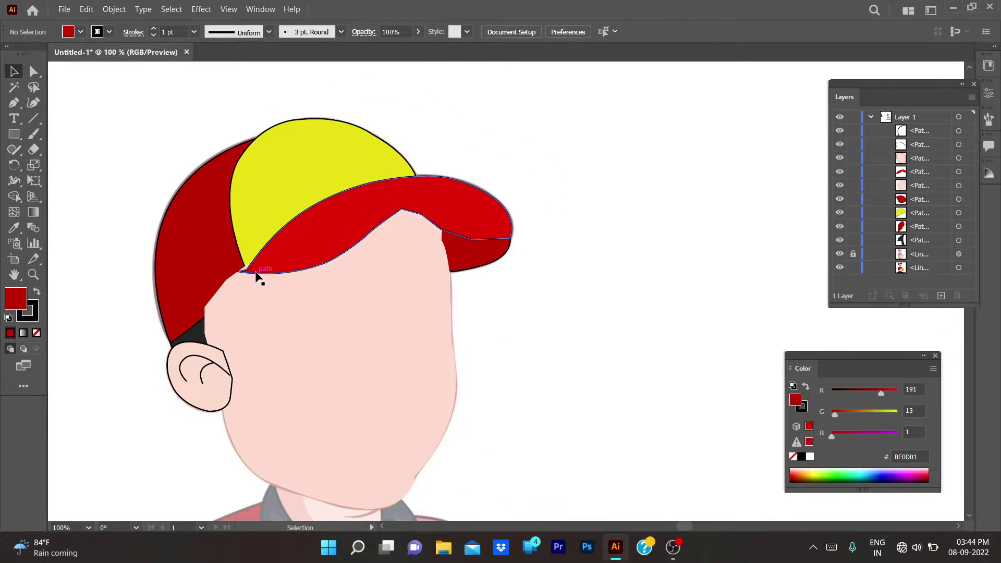
{"action": "left_click", "coordinate": [489, 216]}
{"action": "left_click_drag", "start_coordinate": [918, 172], "coordinate": [913, 193]}
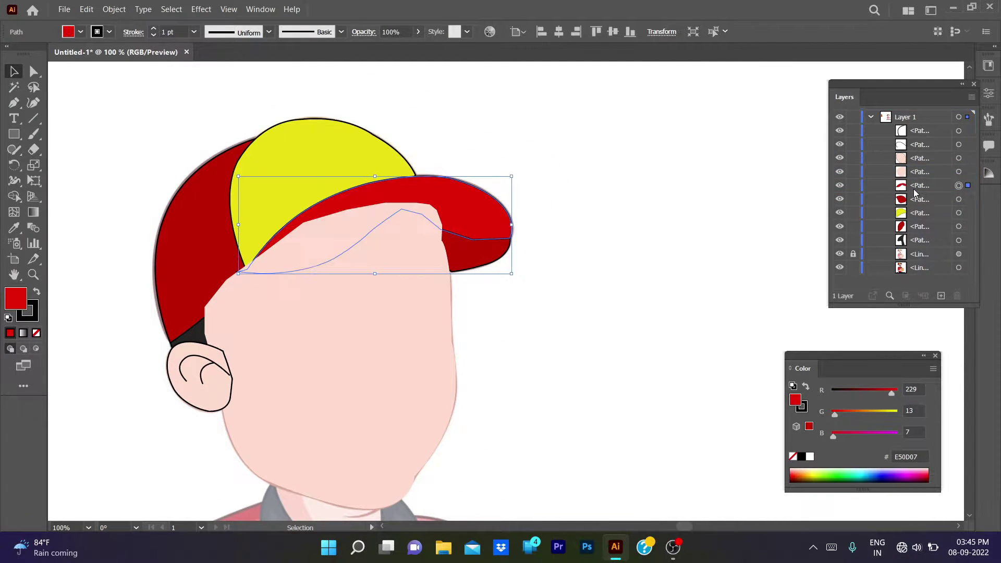
{"action": "left_click", "coordinate": [839, 185]}
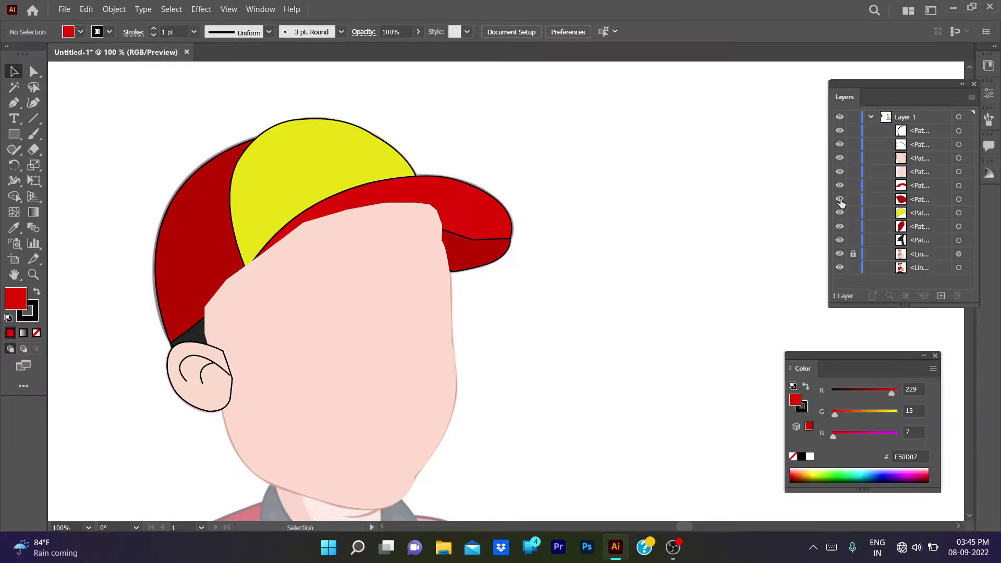
Hide the face fill to reveal the sketch and pan to the collar and face.
{"action": "left_click", "coordinate": [839, 171]}
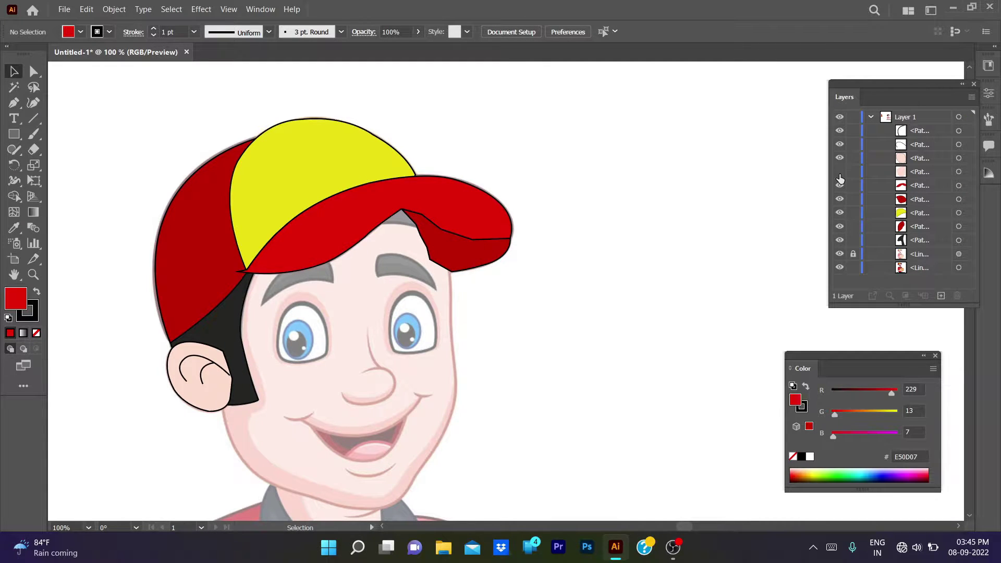
{"action": "scroll", "coordinate": [614, 190], "scroll_direction": "down", "scroll_amount": 3}
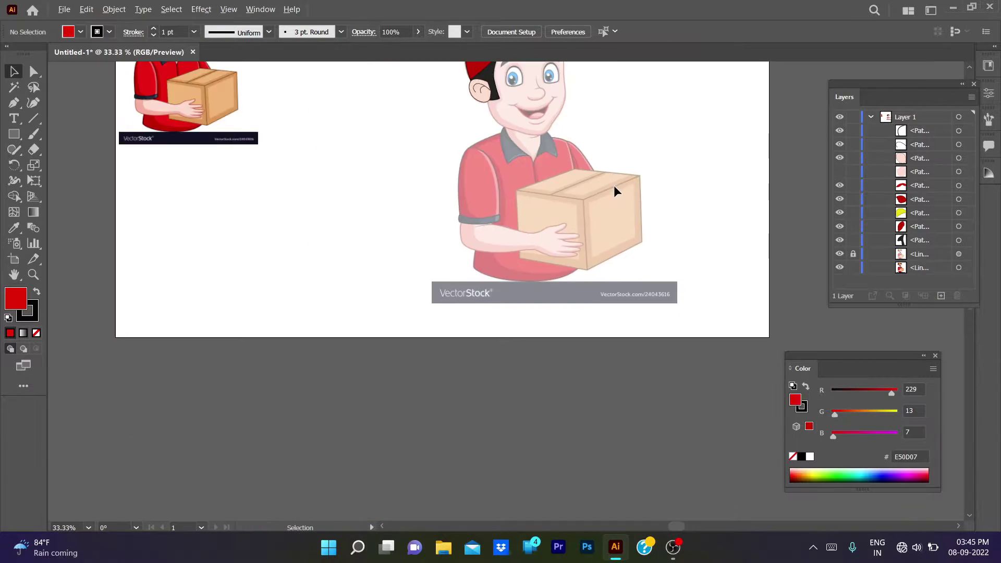
{"action": "scroll", "coordinate": [509, 306], "scroll_direction": "up", "scroll_amount": 4}
{"action": "scroll", "coordinate": [467, 311], "scroll_direction": "up", "scroll_amount": 2}
{"action": "key", "text": "alt+space"}
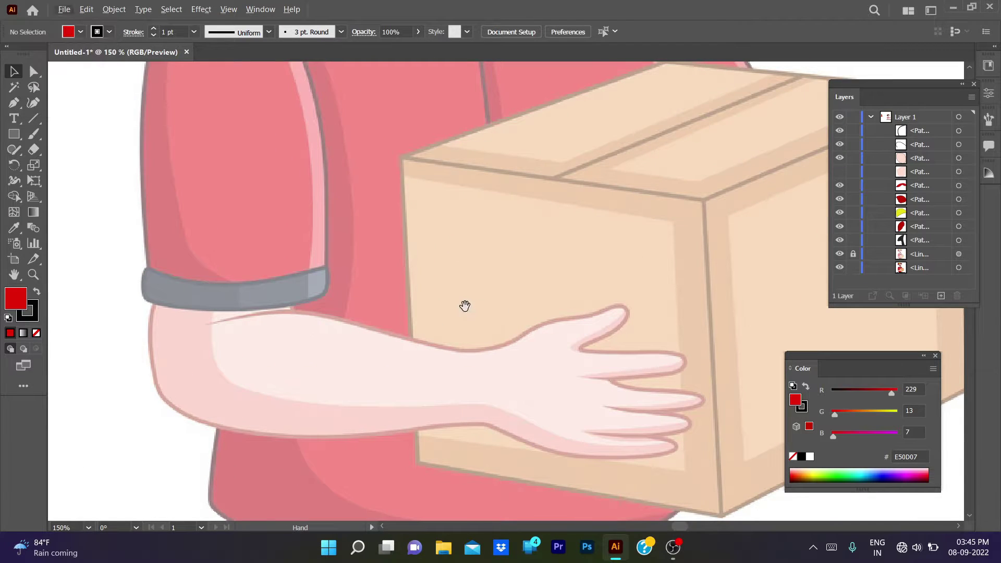
{"action": "left_click_drag", "start_coordinate": [352, 282], "coordinate": [410, 358]}
Move the dark-red underside piece to fit under the cap brim.
{"action": "scroll", "coordinate": [410, 357], "scroll_direction": "down", "scroll_amount": 2}
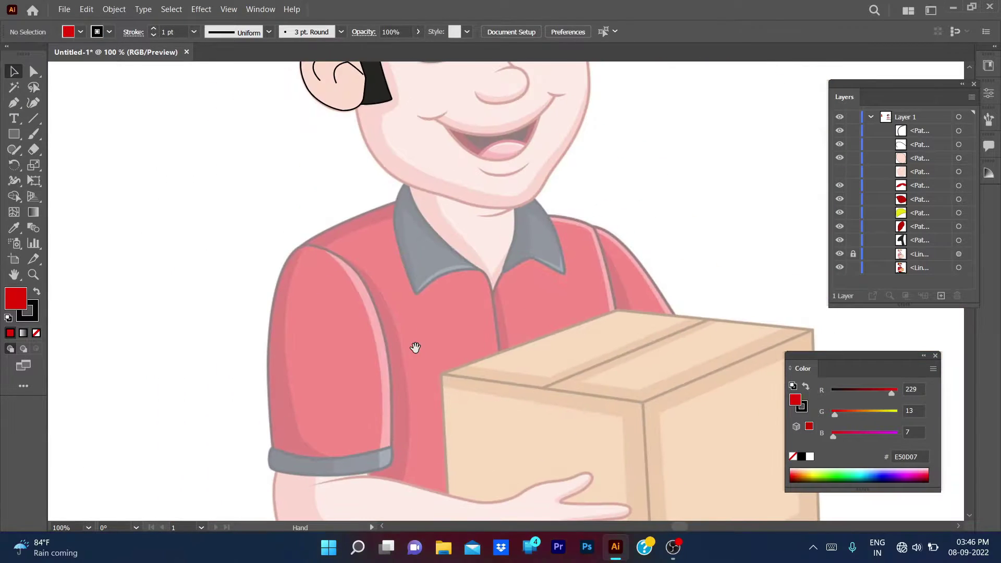
{"action": "scroll", "coordinate": [416, 365], "scroll_direction": "up", "scroll_amount": 2}
{"action": "scroll", "coordinate": [414, 432], "scroll_direction": "down", "scroll_amount": 1}
{"action": "scroll", "coordinate": [415, 432], "scroll_direction": "down", "scroll_amount": 2}
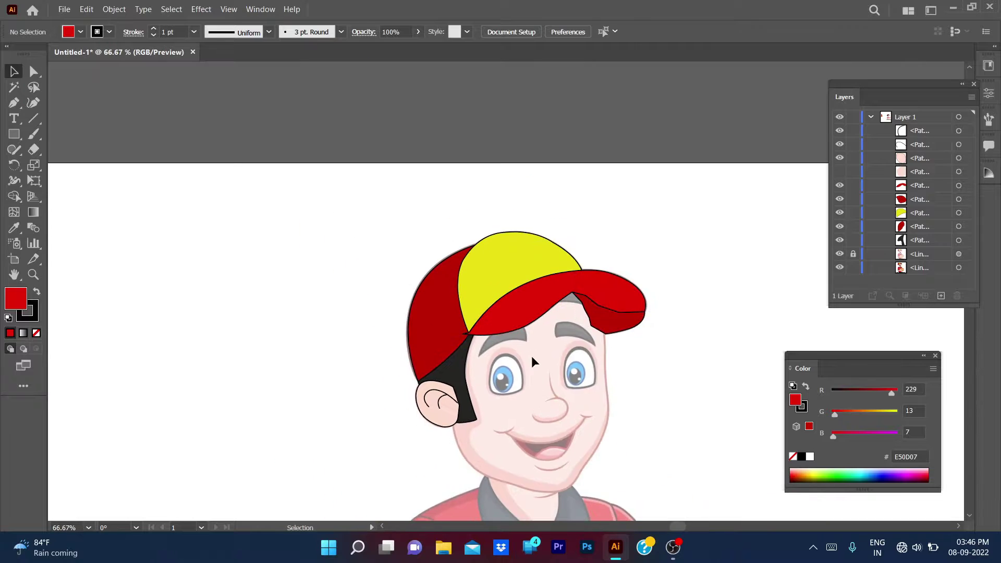
{"action": "scroll", "coordinate": [531, 355], "scroll_direction": "up", "scroll_amount": 3}
{"action": "mouse_move", "coordinate": [687, 414]}
{"action": "left_mouse_down"}
{"action": "mouse_move", "coordinate": [718, 483]}
{"action": "mouse_move", "coordinate": [669, 363]}
{"action": "left_mouse_up"}
{"action": "left_click", "coordinate": [781, 328]}
Delete the red brim and dark-red underside piece, and hide the yellow crown.
{"action": "left_click", "coordinate": [681, 313]}
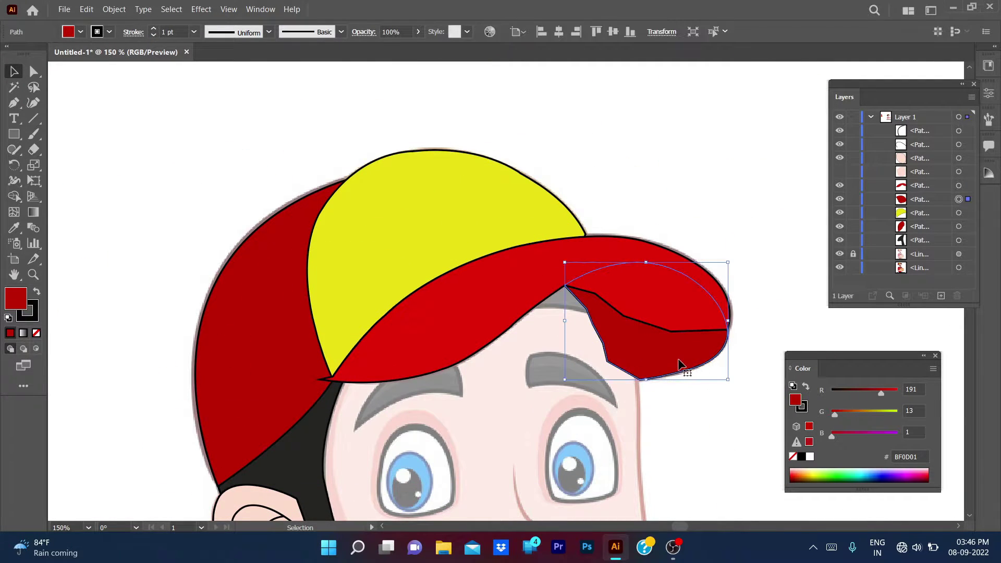
{"action": "key", "text": "Delete"}
{"action": "left_click", "coordinate": [692, 313]}
{"action": "key", "text": "Delete"}
{"action": "left_click", "coordinate": [469, 209]}
{"action": "key", "text": "ctrl+3"}
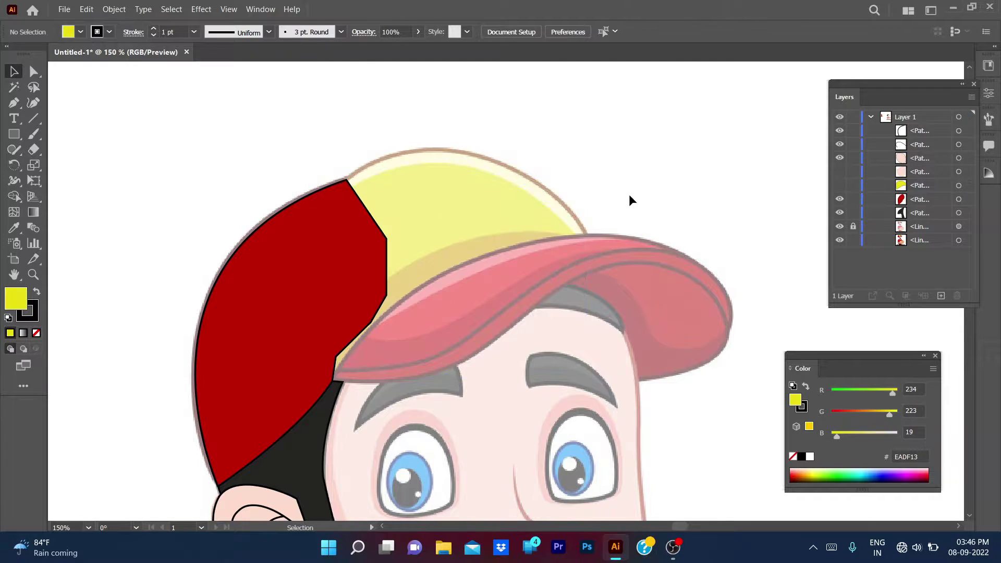
Set the fill to None, switch to overprint preview, and zoom in on the brim.
{"action": "key", "text": "slash"}
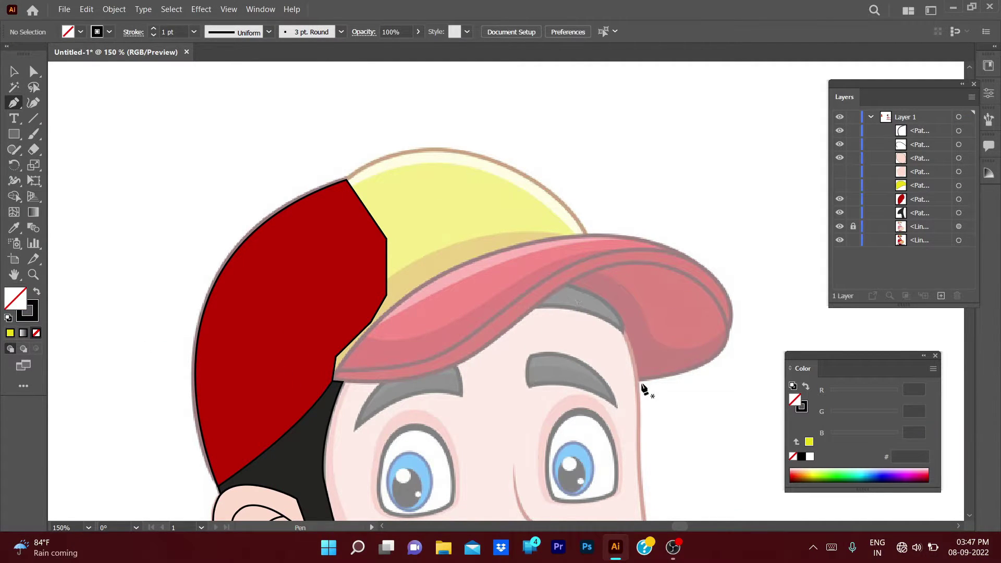
{"action": "key", "text": "alt+v"}
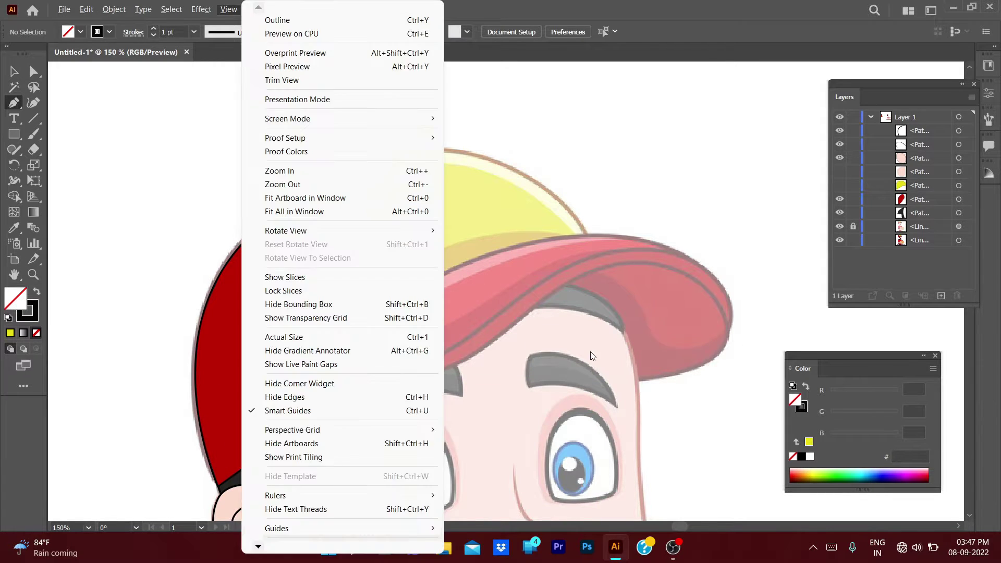
{"action": "key", "text": "ctrl+alt+shift+y"}
{"action": "key", "text": "ctrl+plus"}
Start a black outline at the hair edge, curving up the brim's inner edge onto the sketch.
{"action": "left_click", "coordinate": [558, 334]}
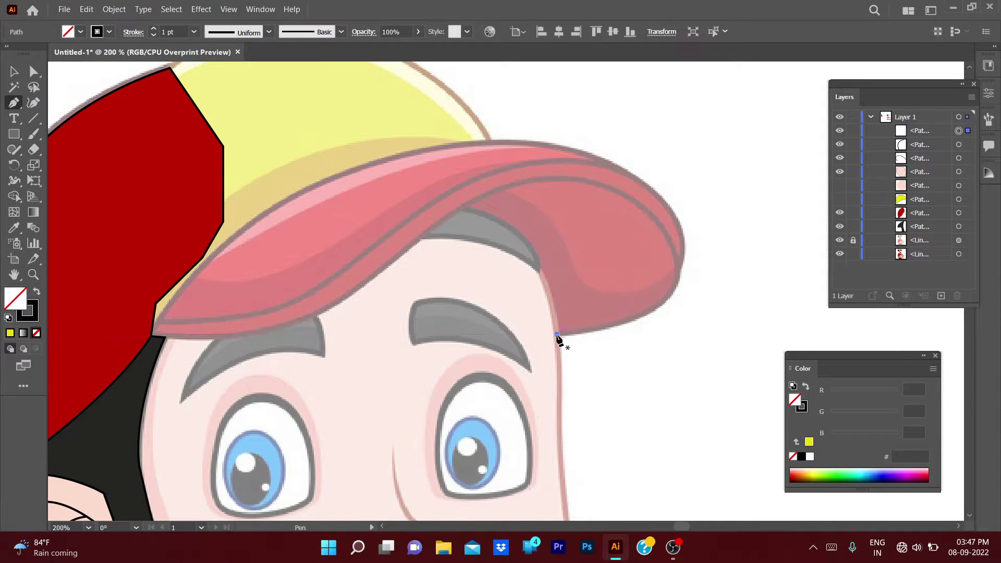
{"action": "mouse_move", "coordinate": [536, 269]}
{"action": "left_mouse_down"}
{"action": "mouse_move", "coordinate": [526, 243]}
{"action": "mouse_move", "coordinate": [461, 214]}
{"action": "left_mouse_up"}
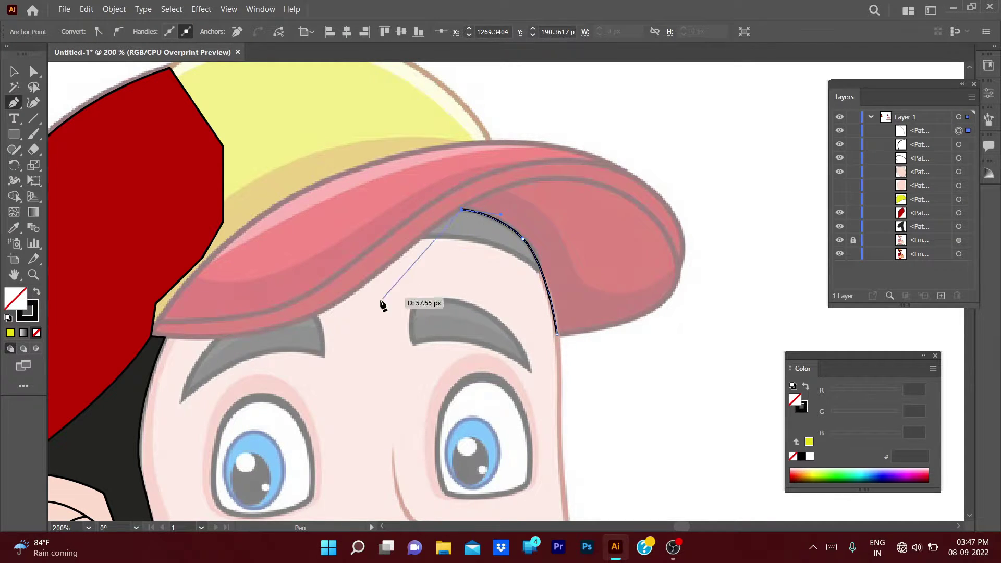
{"action": "scroll", "coordinate": [491, 204], "scroll_direction": "up", "scroll_amount": 4}
{"action": "key", "text": "a"}
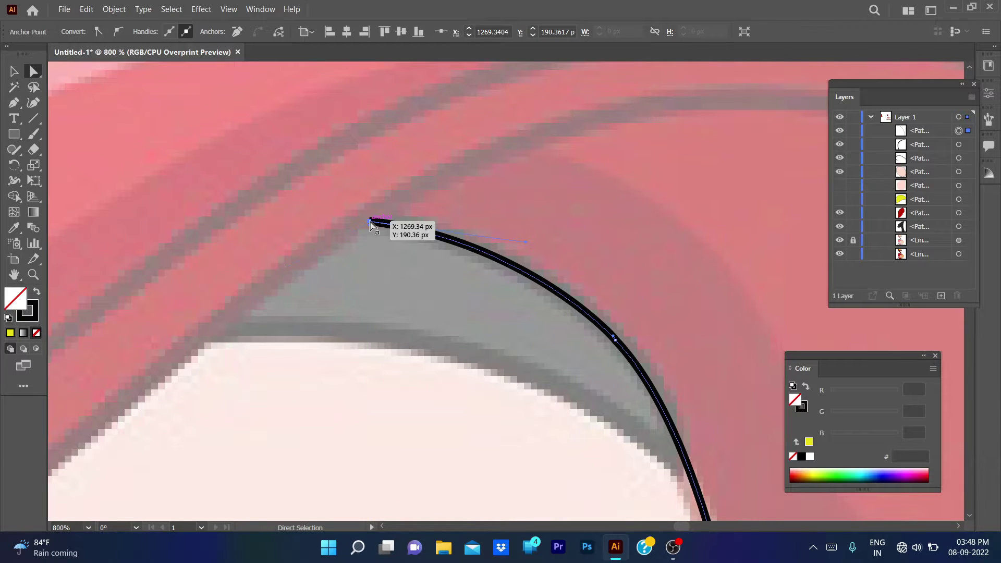
{"action": "left_click_drag", "start_coordinate": [369, 221], "coordinate": [366, 220]}
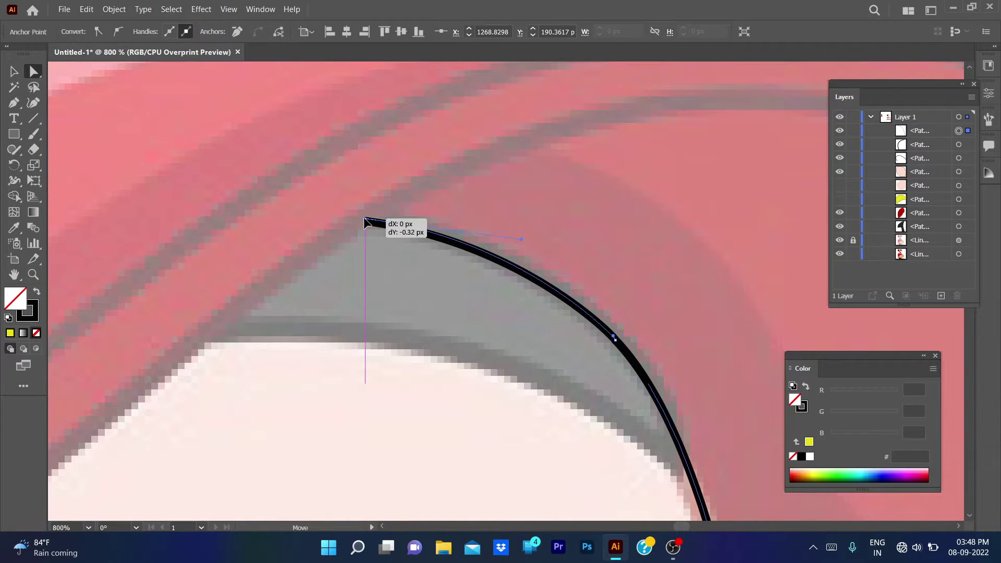
{"action": "key", "text": "p"}
{"action": "left_click", "coordinate": [365, 220]}
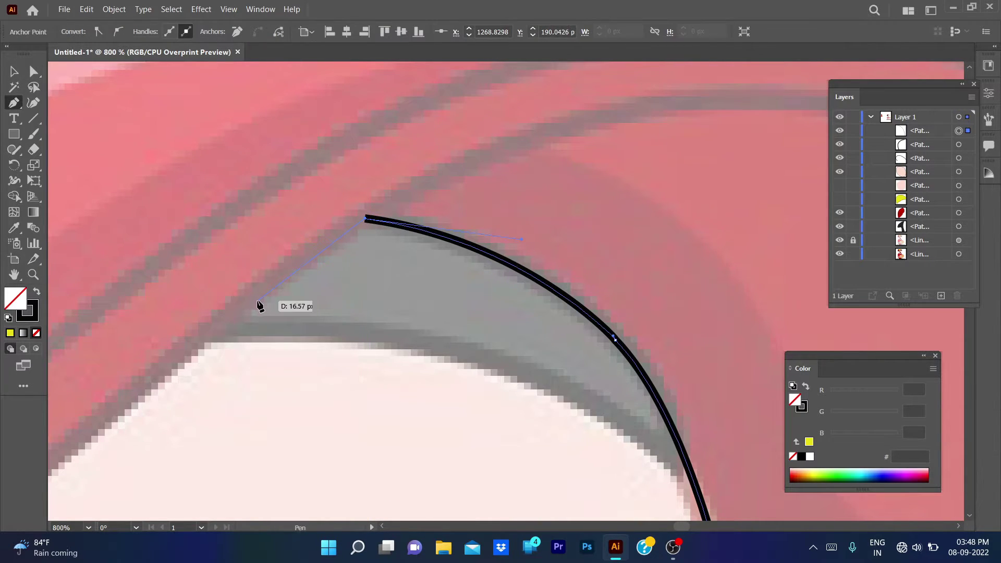
Add anchors along the hair and brim underside, ending with a corner at the red panel edge.
{"action": "scroll", "coordinate": [240, 334], "scroll_direction": "down", "scroll_amount": 2}
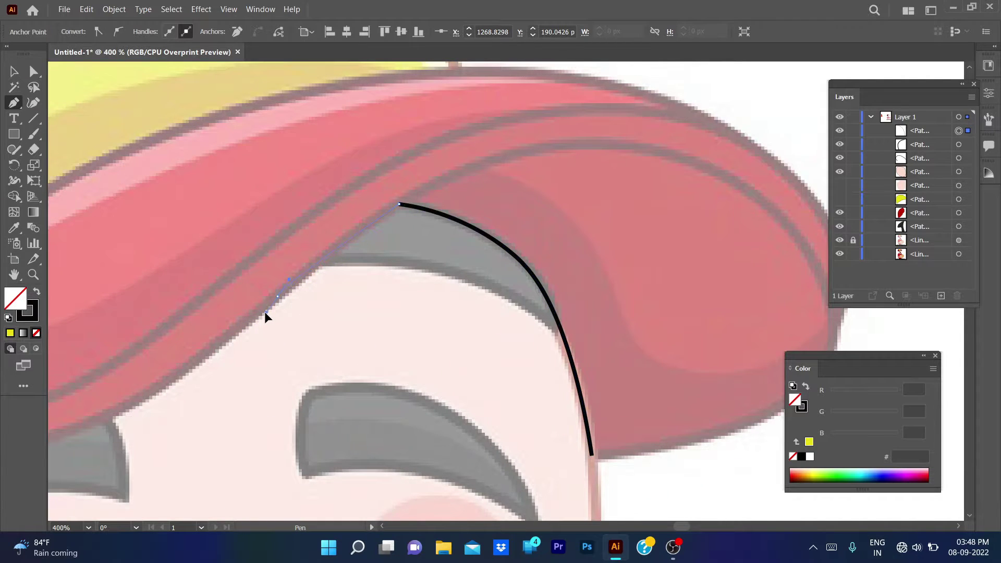
{"action": "left_click", "coordinate": [275, 298]}
{"action": "scroll", "coordinate": [350, 286], "scroll_direction": "down", "scroll_amount": 3}
{"action": "scroll", "coordinate": [416, 252], "scroll_direction": "left", "scroll_amount": 5}
{"action": "left_click_drag", "start_coordinate": [416, 256], "coordinate": [335, 267]}
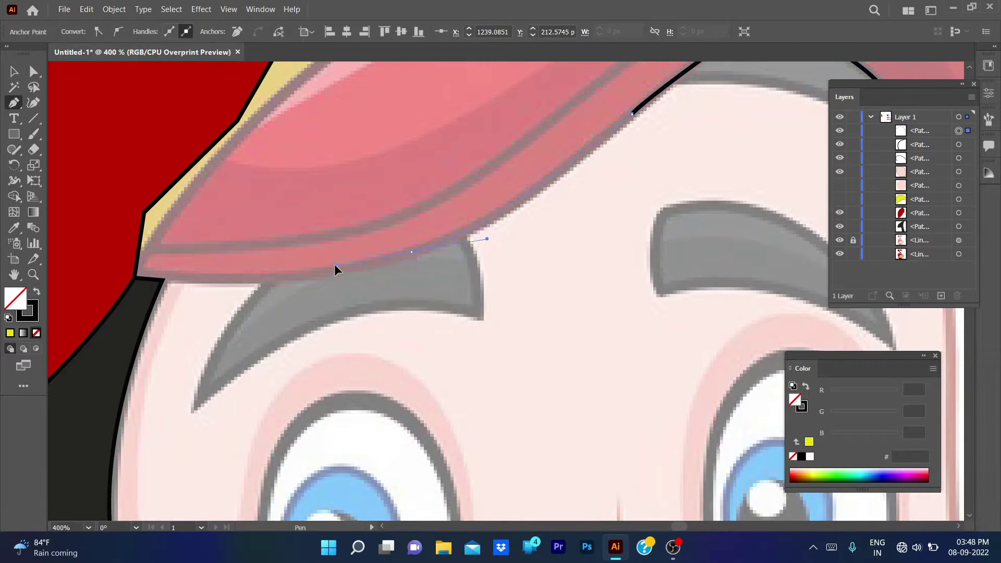
{"action": "scroll", "coordinate": [340, 267], "scroll_direction": "left", "scroll_amount": 5}
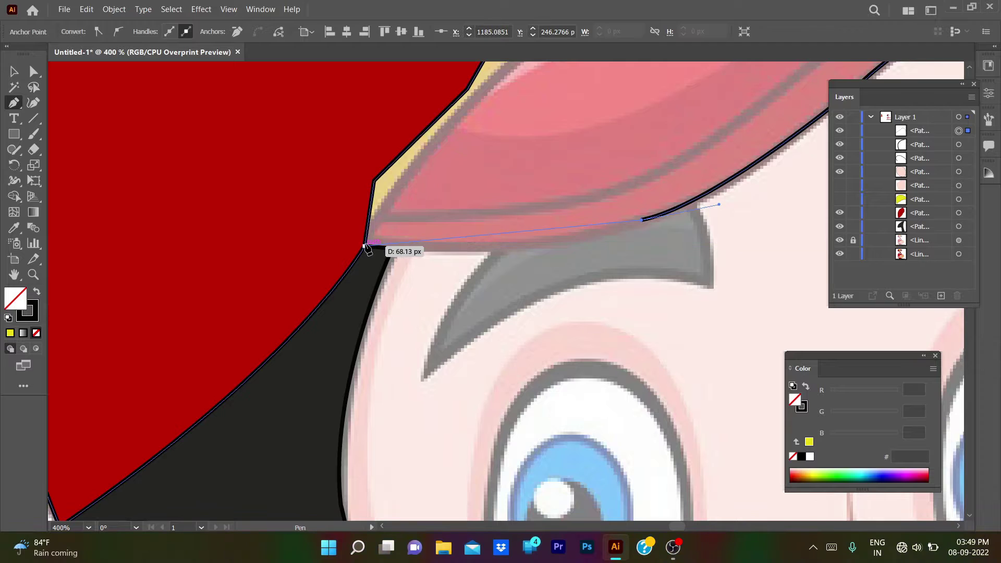
{"action": "left_click_drag", "start_coordinate": [369, 243], "coordinate": [326, 200]}
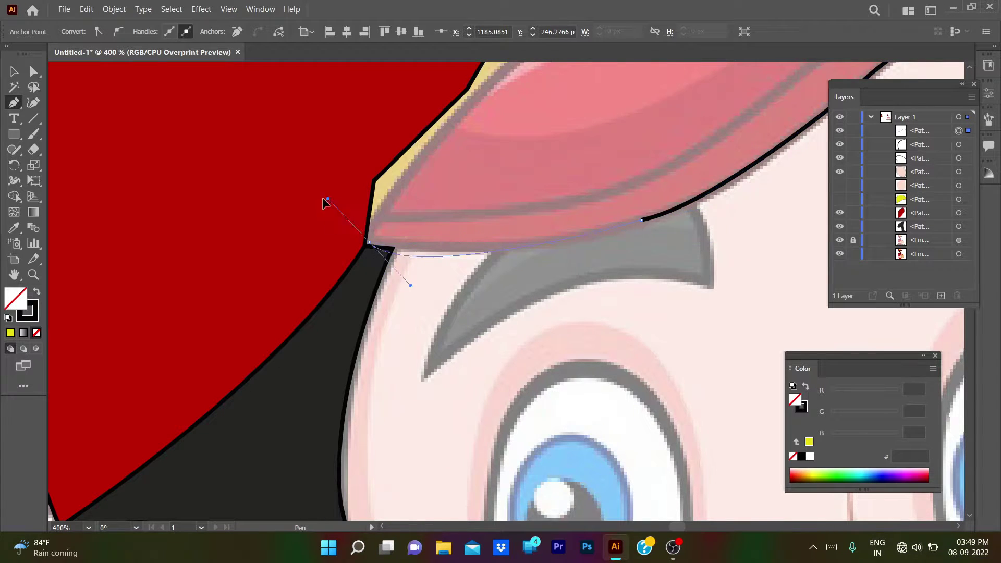
{"action": "key", "text": "ctrl+z"}
{"action": "key", "text": "v"}
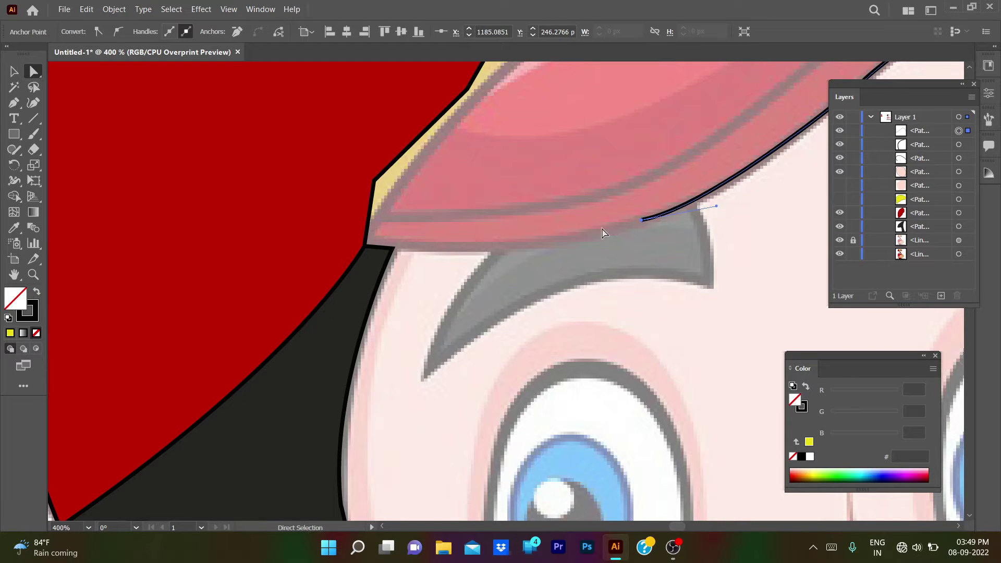
{"action": "scroll", "coordinate": [645, 225], "scroll_direction": "left", "scroll_amount": 3}
{"action": "scroll", "coordinate": [644, 225], "scroll_direction": "up", "scroll_amount": 2}
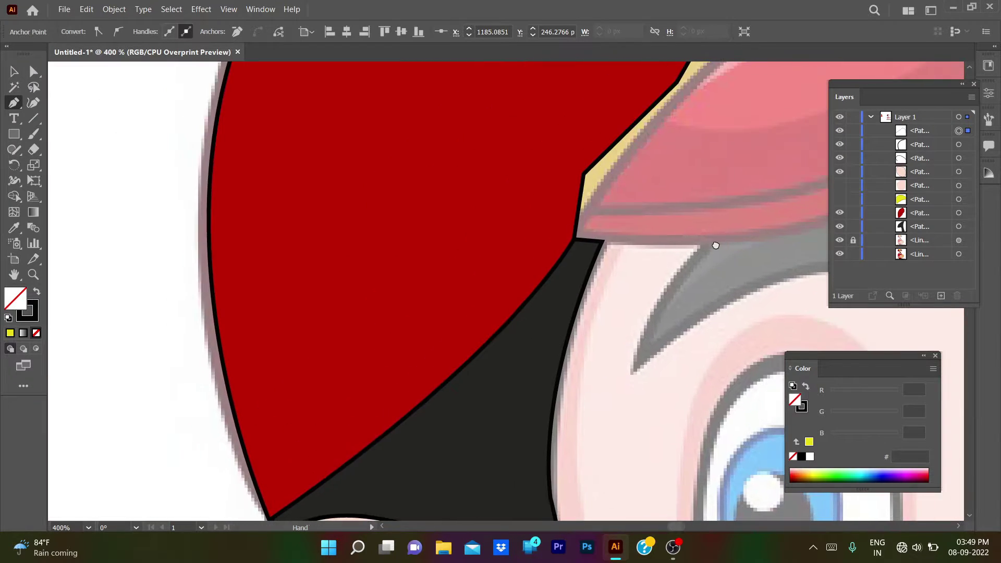
{"action": "mouse_move", "coordinate": [440, 280]}
{"action": "left_mouse_down"}
{"action": "mouse_move", "coordinate": [427, 262]}
{"action": "mouse_move", "coordinate": [446, 281]}
{"action": "left_mouse_up"}
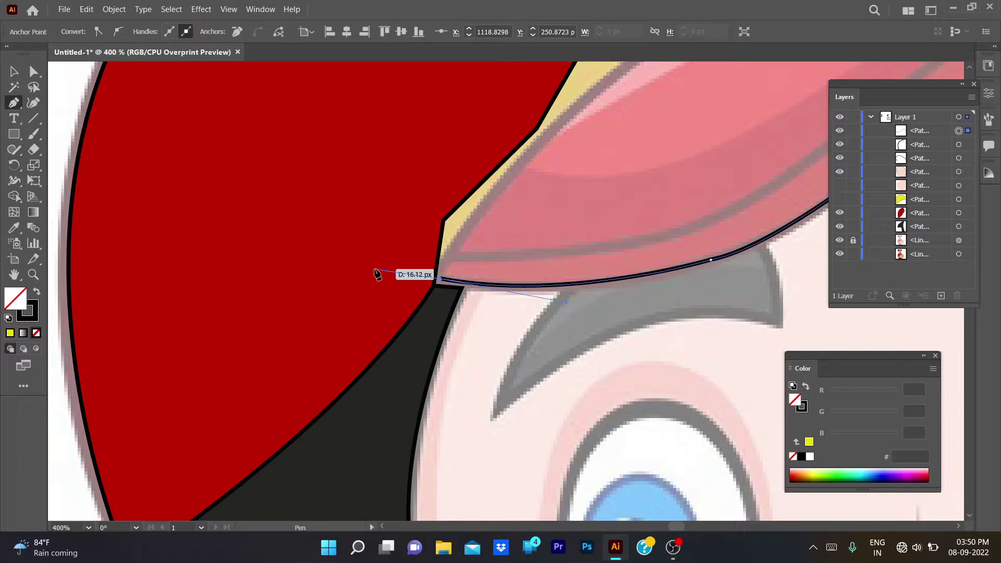
{"action": "left_click", "coordinate": [424, 281]}
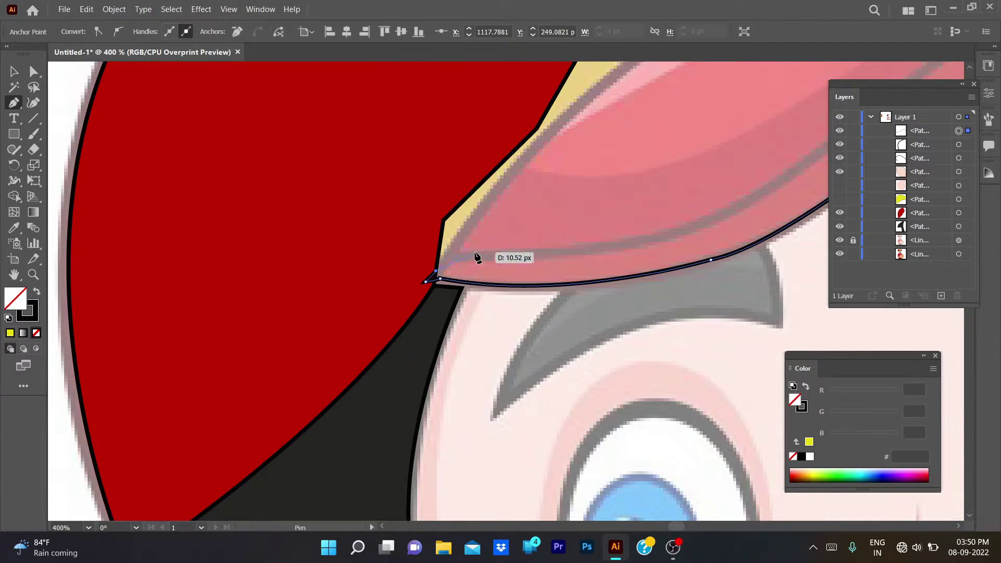
Pen-trace the brim's upper edge with curved anchors.
{"action": "left_click_drag", "start_coordinate": [601, 96], "coordinate": [724, 180]}
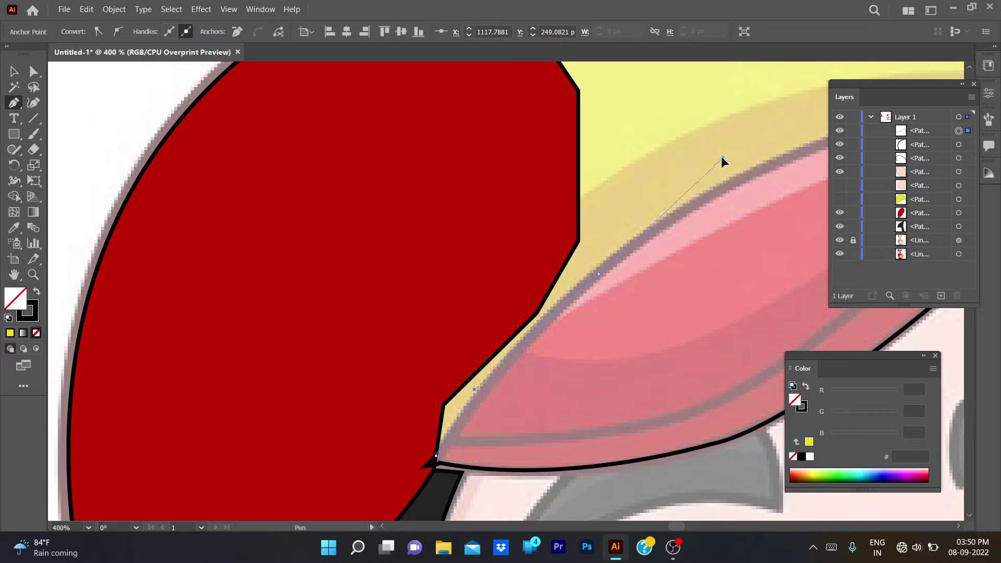
{"action": "mouse_move", "coordinate": [673, 214]}
{"action": "left_mouse_down"}
{"action": "mouse_move", "coordinate": [606, 261]}
{"action": "mouse_move", "coordinate": [229, 349]}
{"action": "left_mouse_up"}
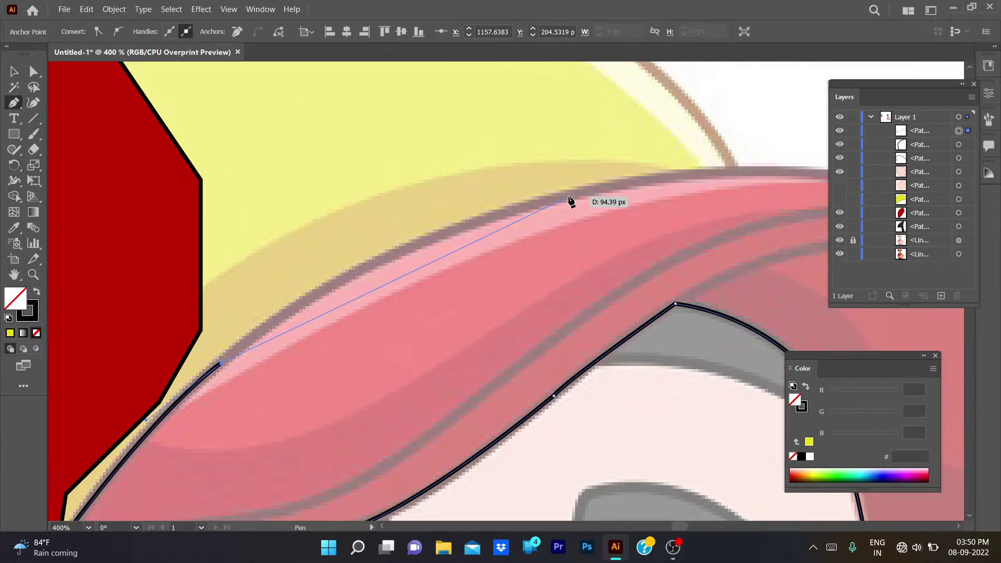
{"action": "left_click_drag", "start_coordinate": [569, 197], "coordinate": [613, 198]}
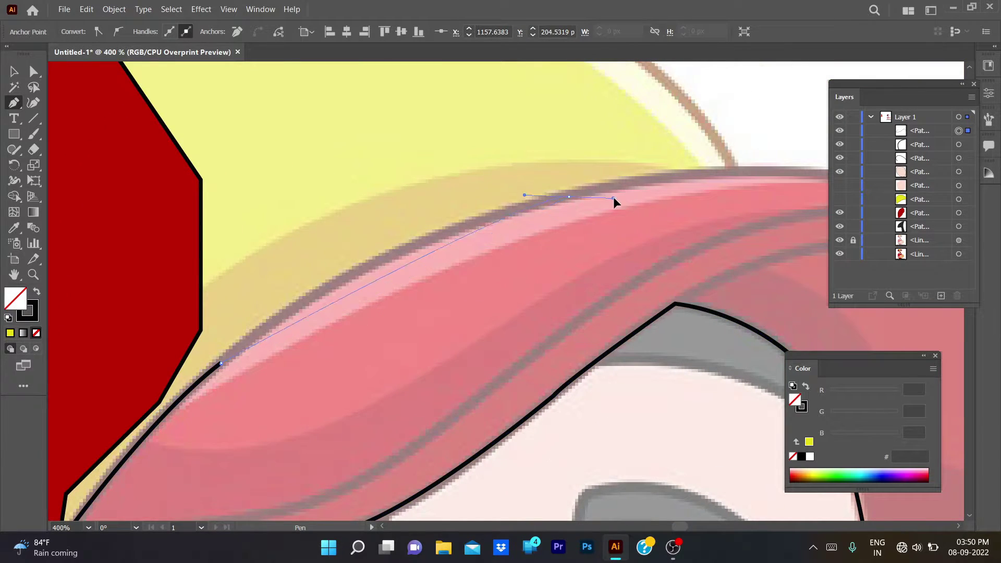
{"action": "left_click_drag", "start_coordinate": [736, 180], "coordinate": [762, 160]}
{"action": "left_click", "coordinate": [569, 197]}
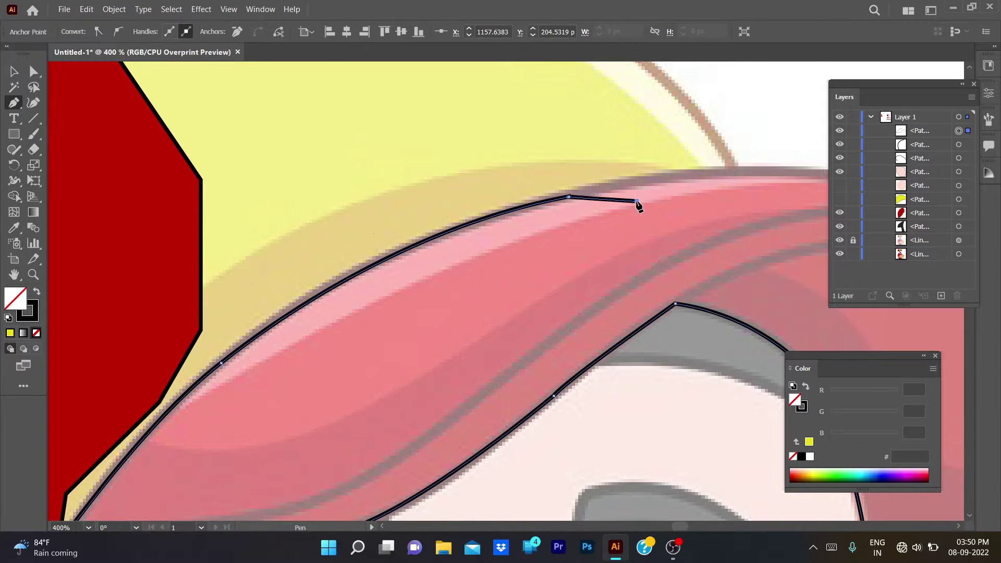
{"action": "left_click_drag", "start_coordinate": [739, 200], "coordinate": [240, 228]}
{"action": "left_click_drag", "start_coordinate": [437, 223], "coordinate": [569, 281]}
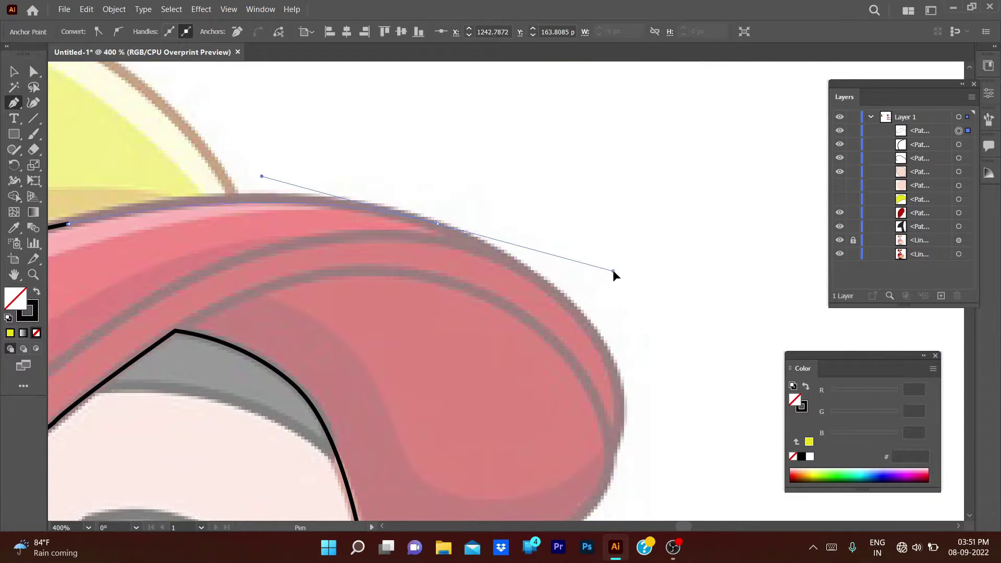
{"action": "scroll", "coordinate": [558, 331], "scroll_direction": "left", "scroll_amount": 5}
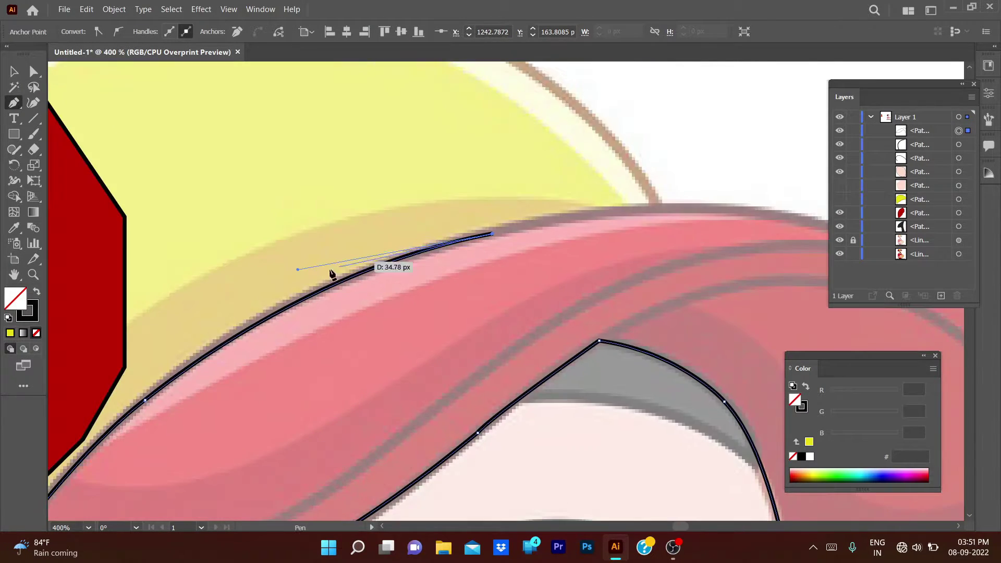
{"action": "key", "text": "a"}
{"action": "scroll", "coordinate": [296, 272], "scroll_direction": "right", "scroll_amount": 4}
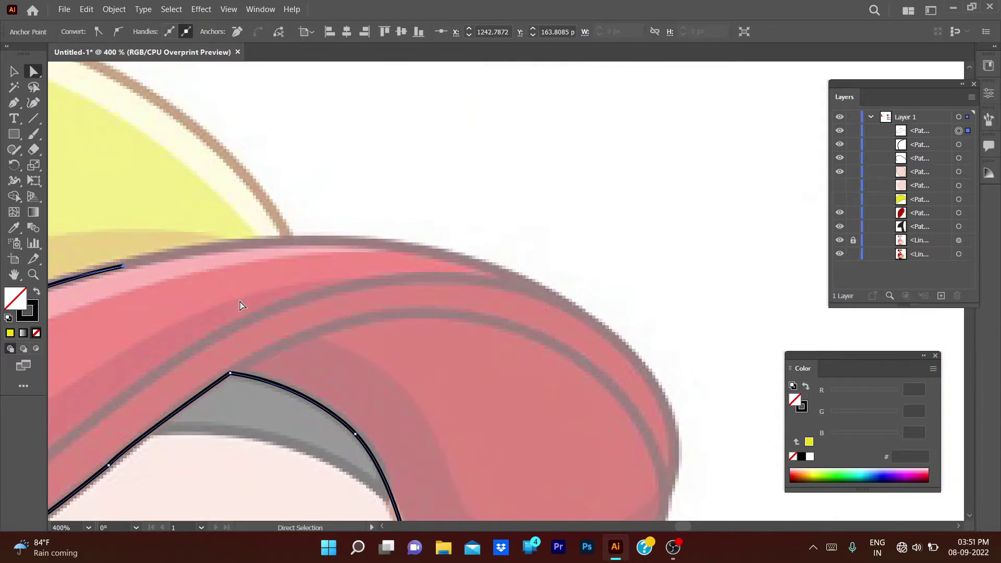
Continue the brim outline around the right tip and underside, closing it.
{"action": "left_click", "coordinate": [123, 265]}
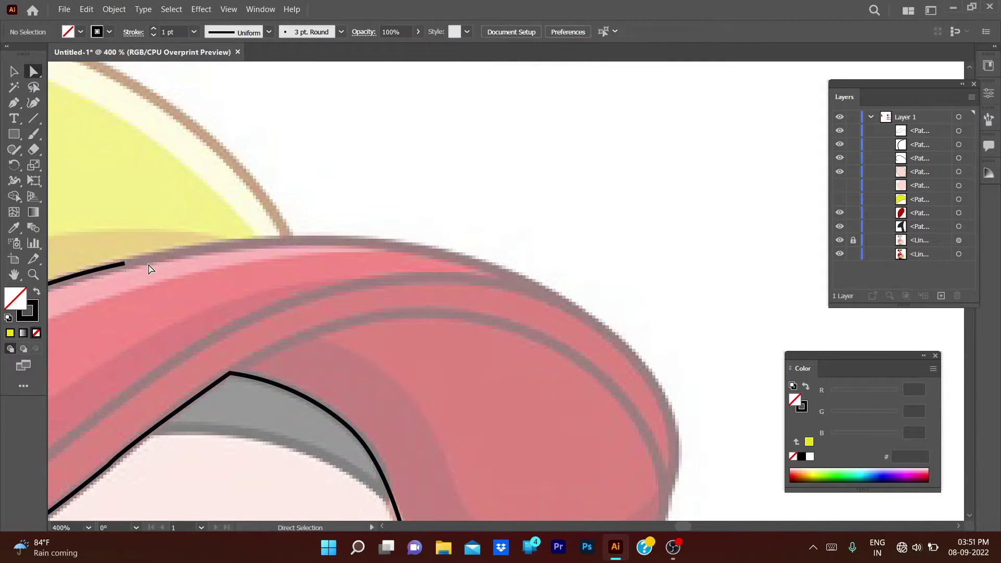
{"action": "left_click_drag", "start_coordinate": [483, 263], "coordinate": [531, 295]}
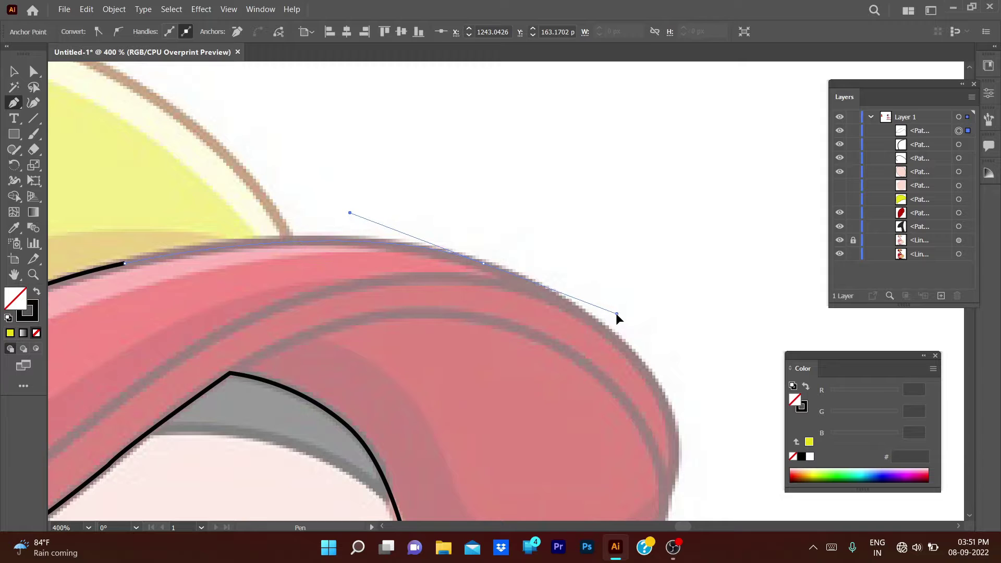
{"action": "left_click_drag", "start_coordinate": [670, 415], "coordinate": [693, 498]}
{"action": "left_click", "coordinate": [667, 413]}
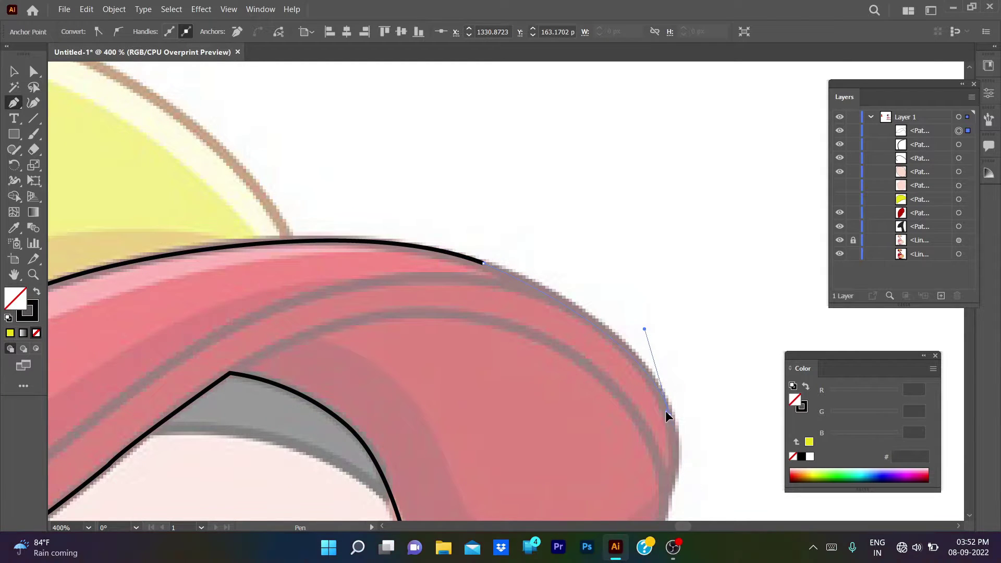
{"action": "left_click_drag", "start_coordinate": [665, 411], "coordinate": [611, 150]}
{"action": "left_click", "coordinate": [616, 221]}
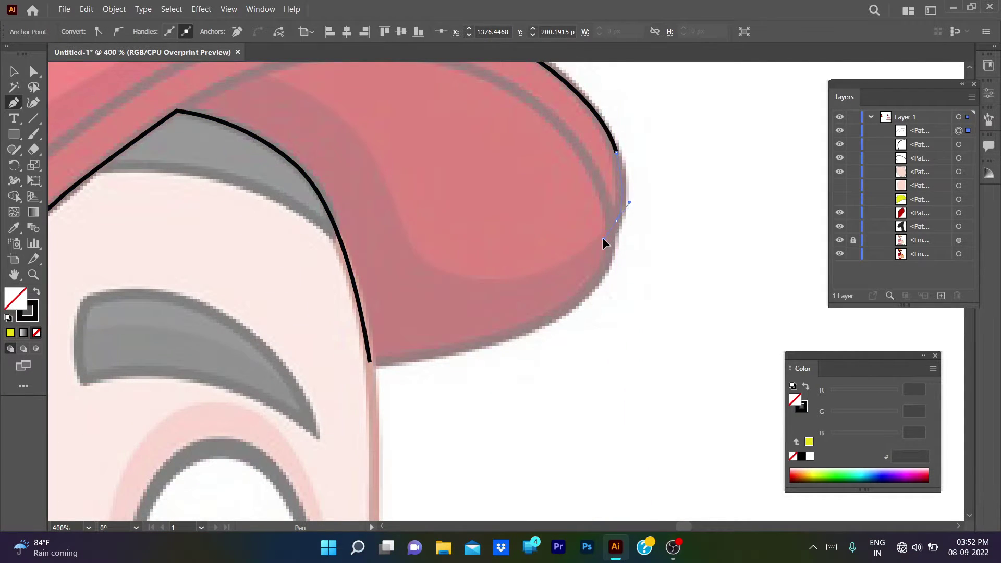
{"action": "left_click_drag", "start_coordinate": [601, 242], "coordinate": [602, 240]}
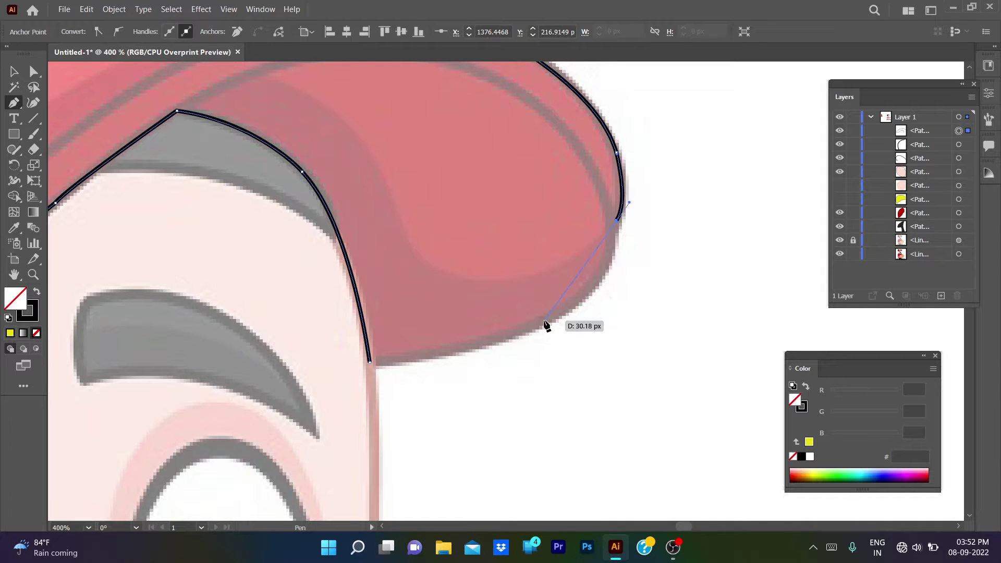
{"action": "left_click_drag", "start_coordinate": [565, 311], "coordinate": [520, 326]}
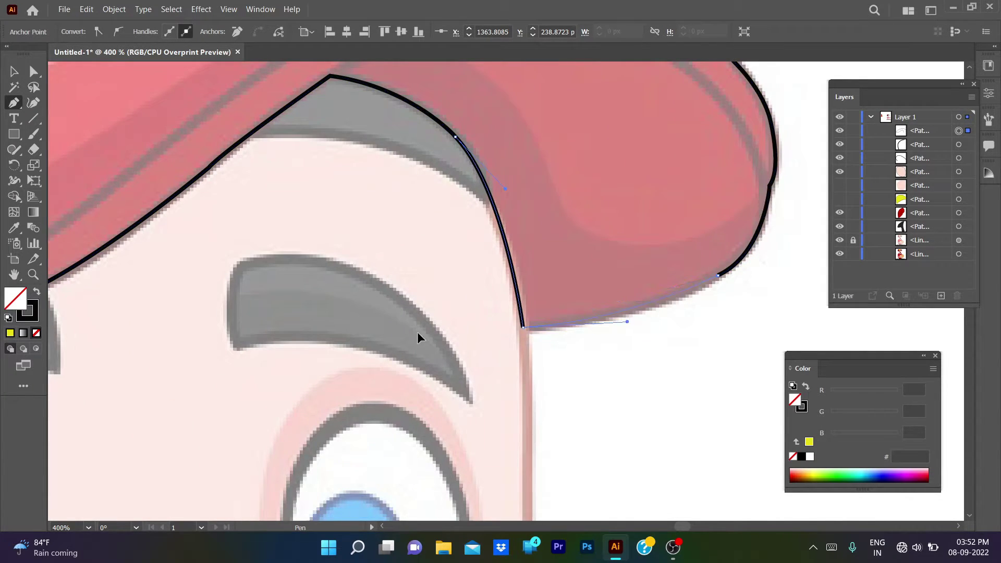
{"action": "scroll", "coordinate": [607, 348], "scroll_direction": "down", "scroll_amount": 3, "text": "alt"}
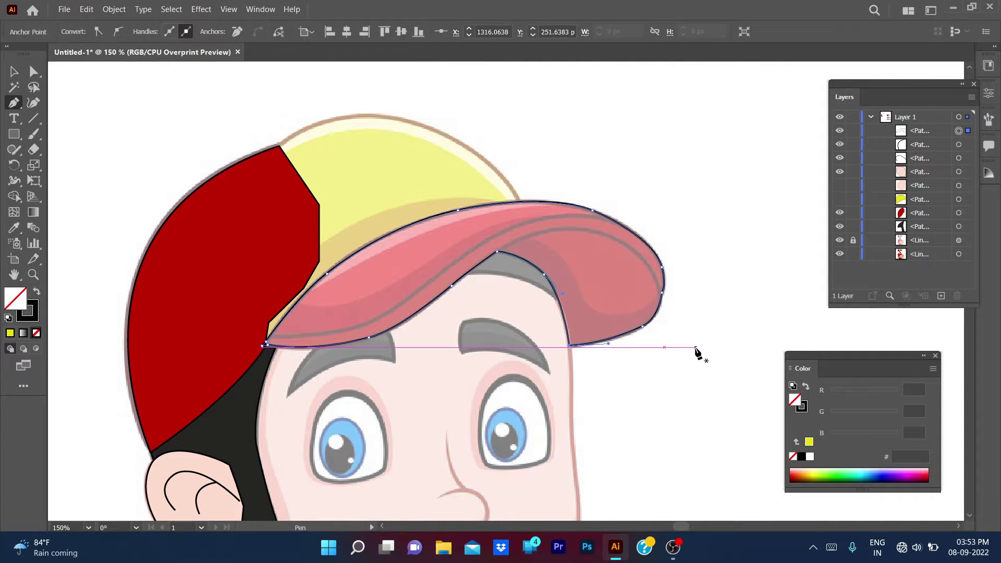
{"action": "left_click", "coordinate": [498, 253]}
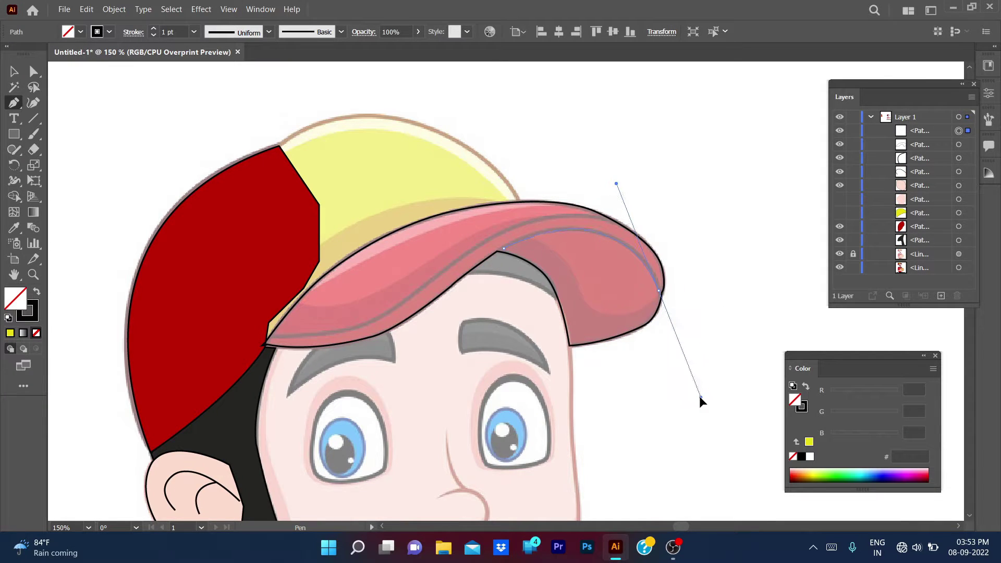
Draw an inner crease line across the brim ending at its edge.
{"action": "left_click_drag", "start_coordinate": [698, 395], "coordinate": [678, 340]}
{"action": "scroll", "coordinate": [673, 300], "scroll_direction": "up", "scroll_amount": 4, "text": "alt"}
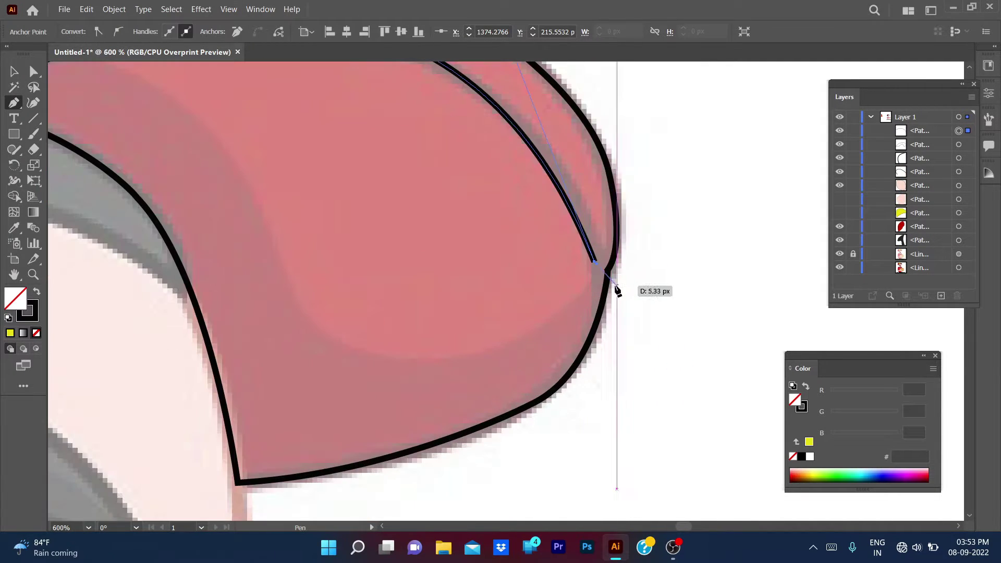
{"action": "left_click", "coordinate": [604, 294]}
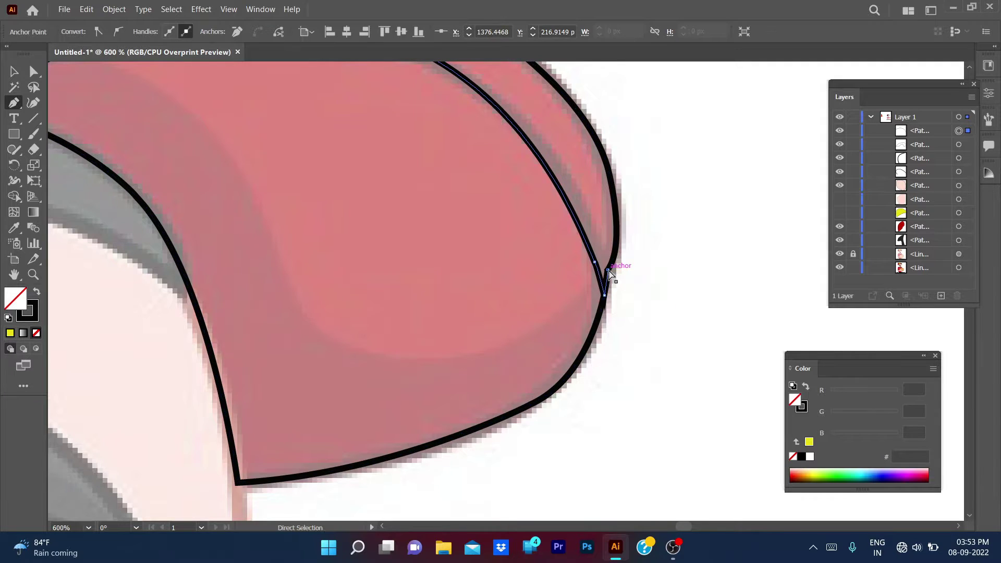
{"action": "left_click", "coordinate": [608, 270]}
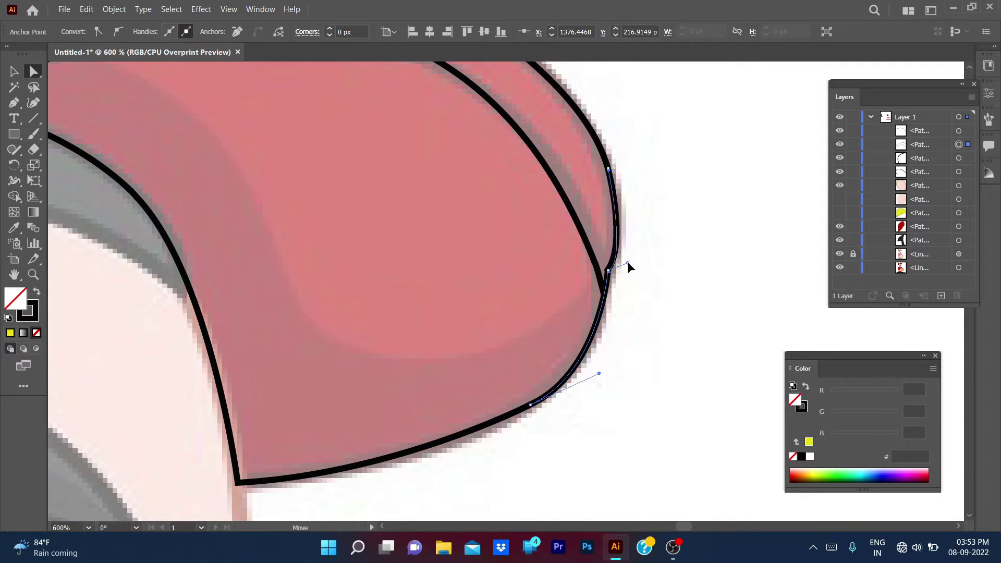
{"action": "left_click", "coordinate": [696, 273]}
{"action": "scroll", "coordinate": [596, 257], "scroll_direction": "down", "scroll_amount": 3}
{"action": "scroll", "coordinate": [468, 191], "scroll_direction": "up", "scroll_amount": 4}
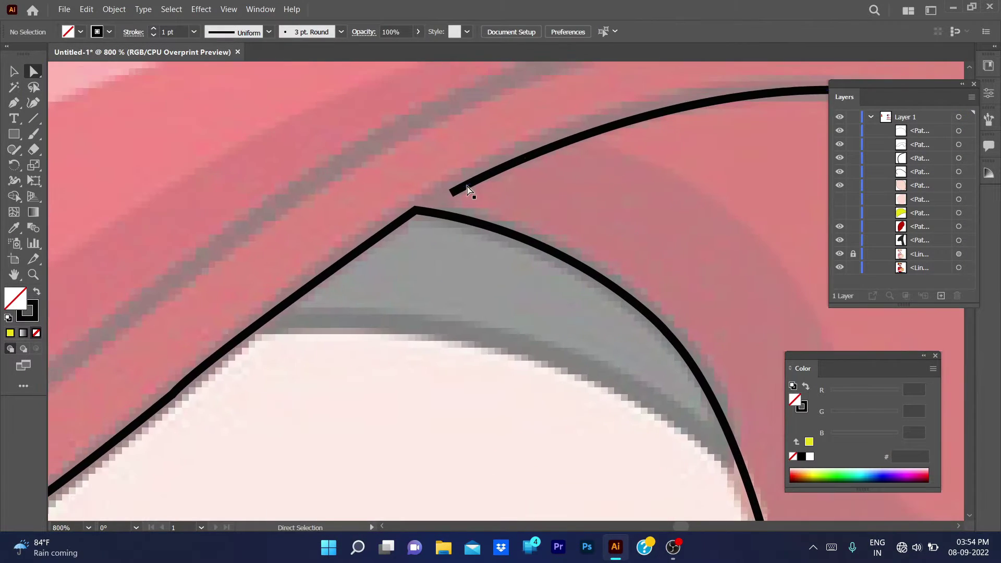
Join the crease line to the brim corner and reshape its curve to match the brim.
{"action": "left_click_drag", "start_coordinate": [468, 190], "coordinate": [415, 209]}
{"action": "scroll", "coordinate": [501, 209], "scroll_direction": "down", "scroll_amount": 2}
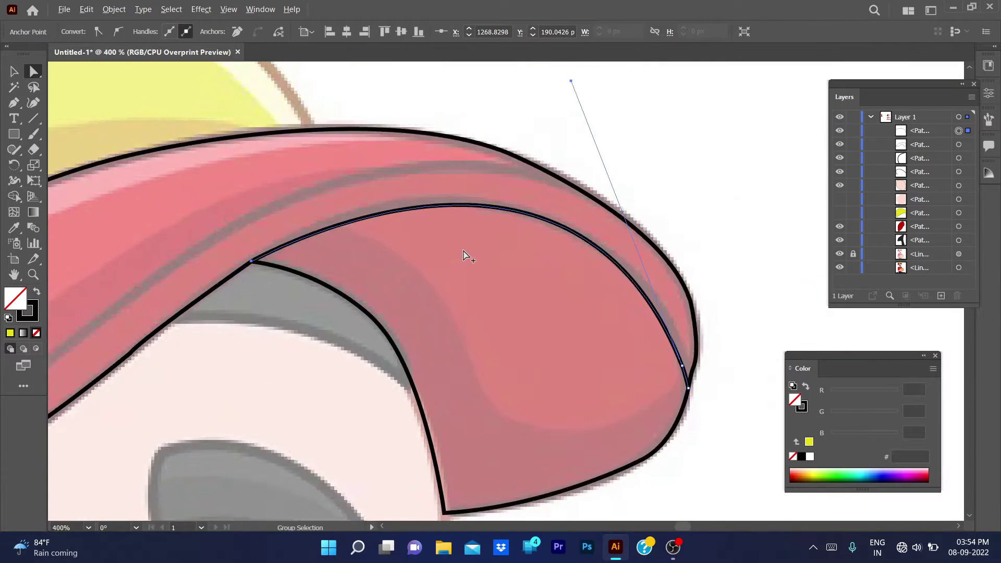
{"action": "mouse_move", "coordinate": [570, 81]}
{"action": "left_mouse_down"}
{"action": "mouse_move", "coordinate": [513, 86]}
{"action": "mouse_move", "coordinate": [500, 152]}
{"action": "mouse_move", "coordinate": [514, 156]}
{"action": "left_mouse_up"}
{"action": "scroll", "coordinate": [592, 313], "scroll_direction": "up", "scroll_amount": 3}
{"action": "left_click", "coordinate": [594, 181]}
{"action": "scroll", "coordinate": [586, 170], "scroll_direction": "down", "scroll_amount": 2}
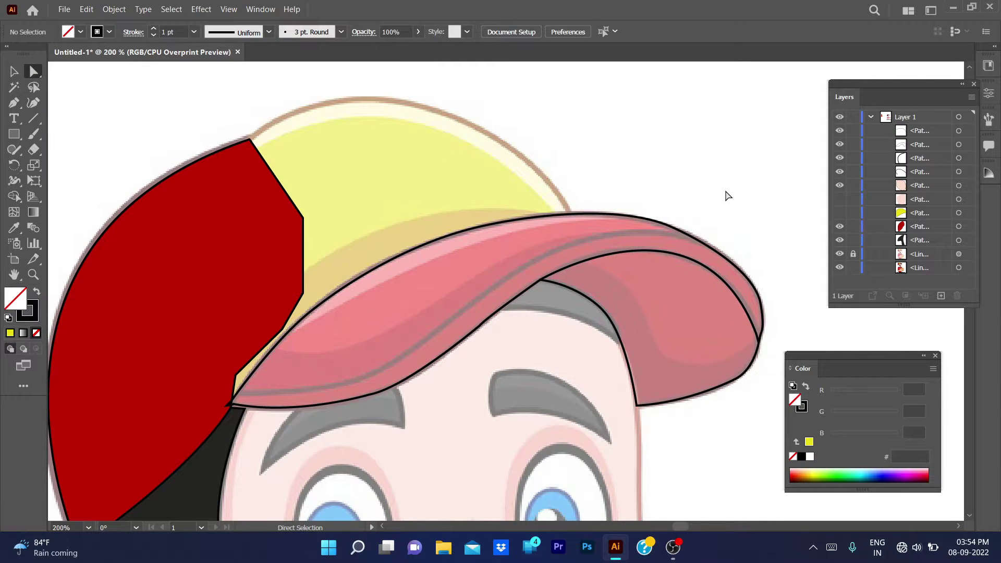
{"action": "key", "text": "p"}
{"action": "scroll", "coordinate": [388, 346], "scroll_direction": "up", "scroll_amount": 1}
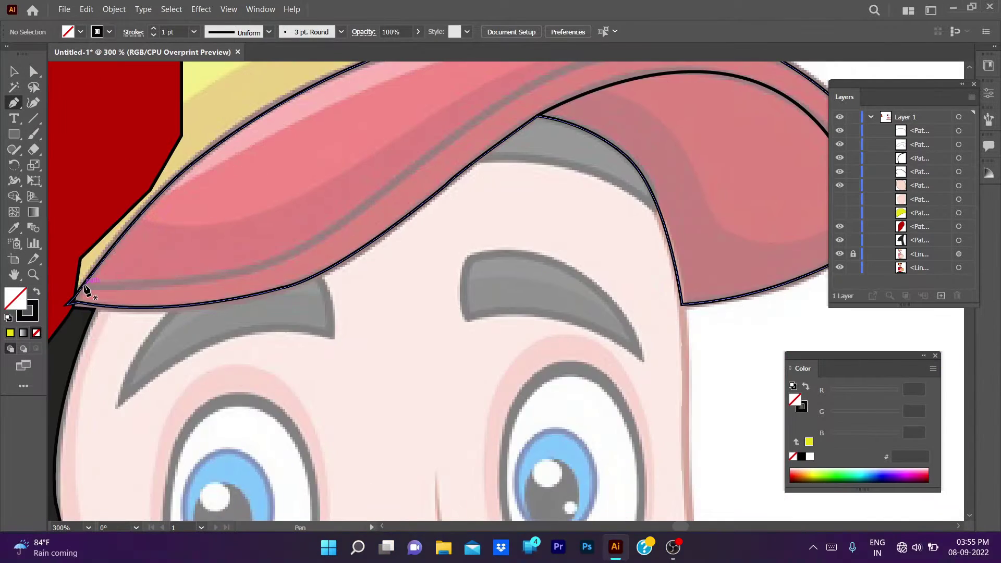
Draw a second crease curve from the brim's left tip along its upper crease.
{"action": "left_click", "coordinate": [83, 284]}
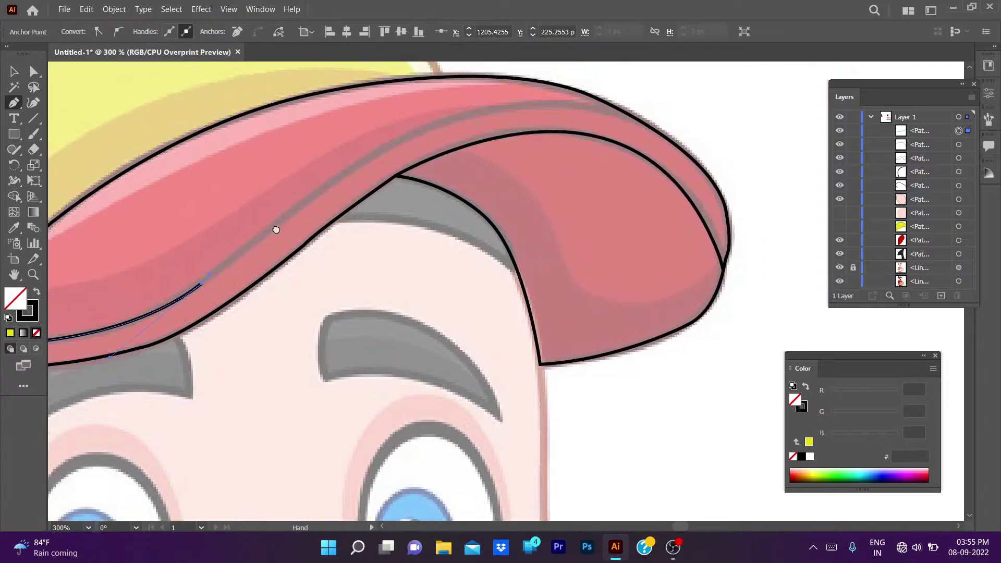
{"action": "mouse_move", "coordinate": [385, 139]}
{"action": "left_mouse_down"}
{"action": "mouse_move", "coordinate": [416, 135]}
{"action": "mouse_move", "coordinate": [514, 187]}
{"action": "left_mouse_up"}
{"action": "scroll", "coordinate": [412, 141], "scroll_direction": "right", "scroll_amount": 3}
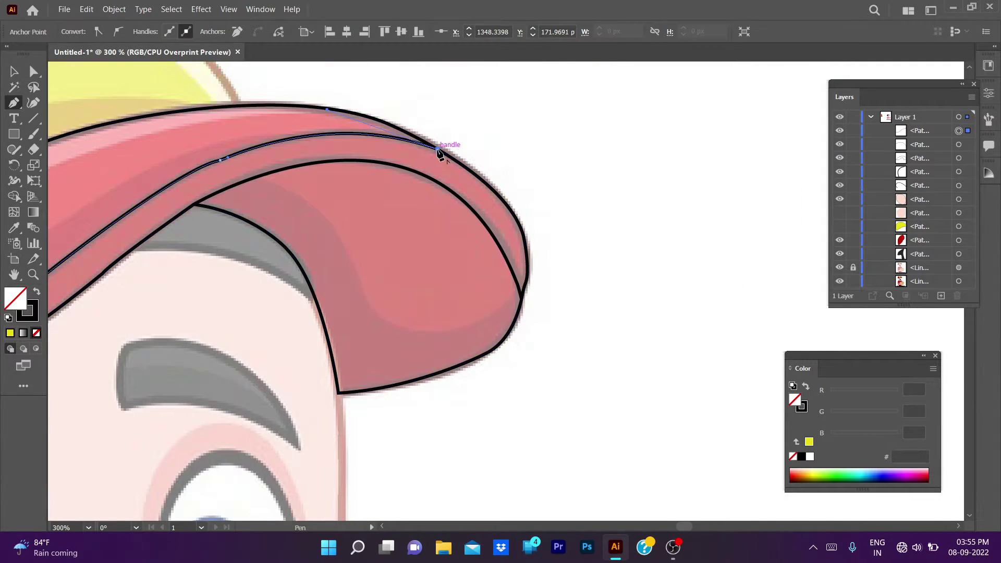
{"action": "scroll", "coordinate": [390, 172], "scroll_direction": "left", "scroll_amount": 5}
{"action": "scroll", "coordinate": [383, 179], "scroll_direction": "up", "scroll_amount": 5}
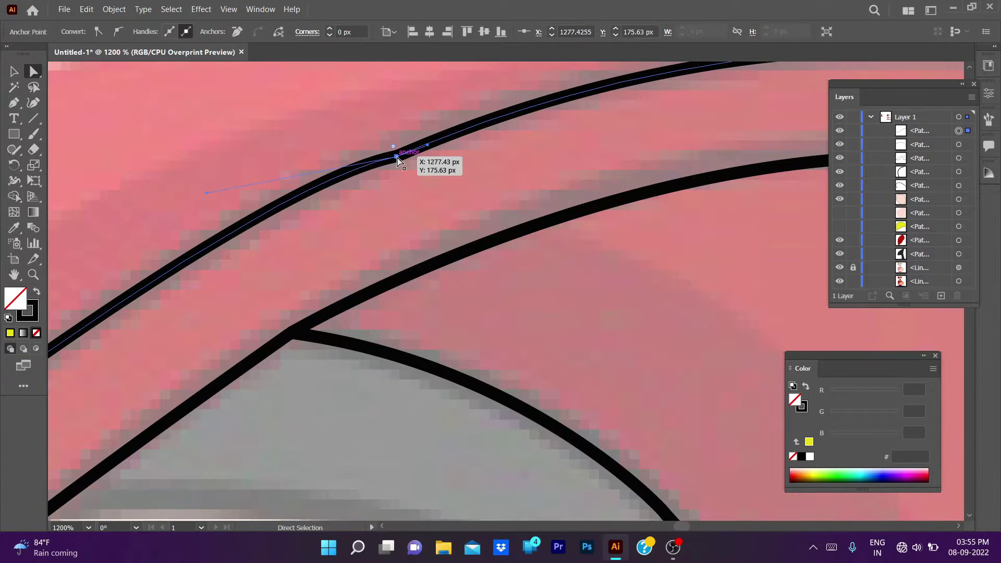
{"action": "left_click_drag", "start_coordinate": [401, 156], "coordinate": [244, 179]}
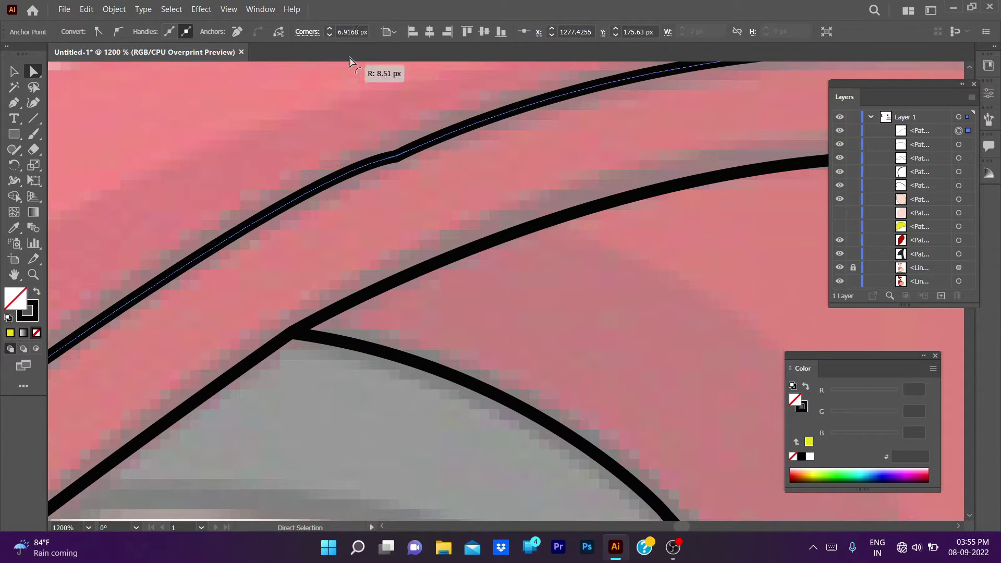
{"action": "scroll", "coordinate": [441, 201], "scroll_direction": "down", "scroll_amount": 6}
{"action": "left_click", "coordinate": [571, 289]}
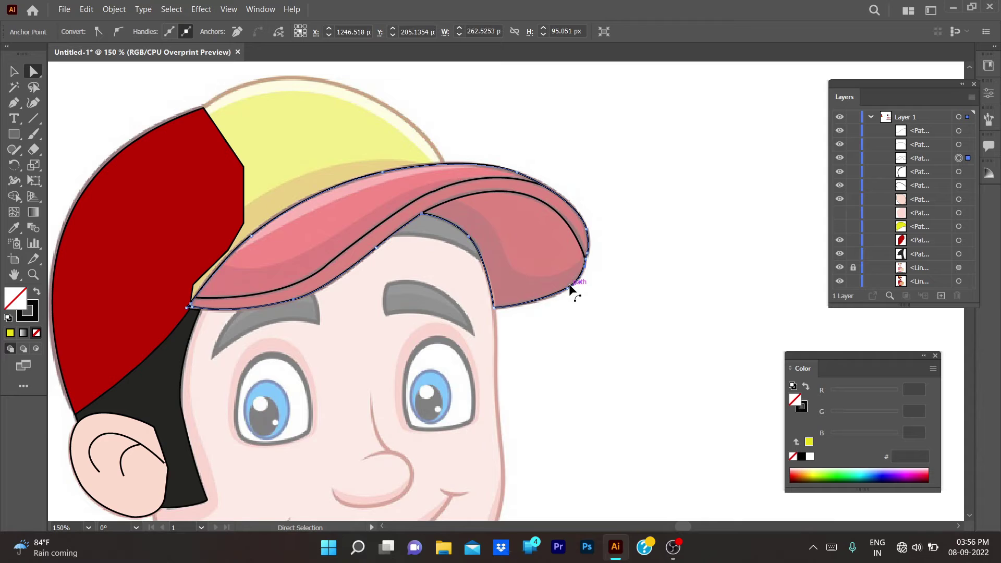
{"action": "key", "text": "v"}
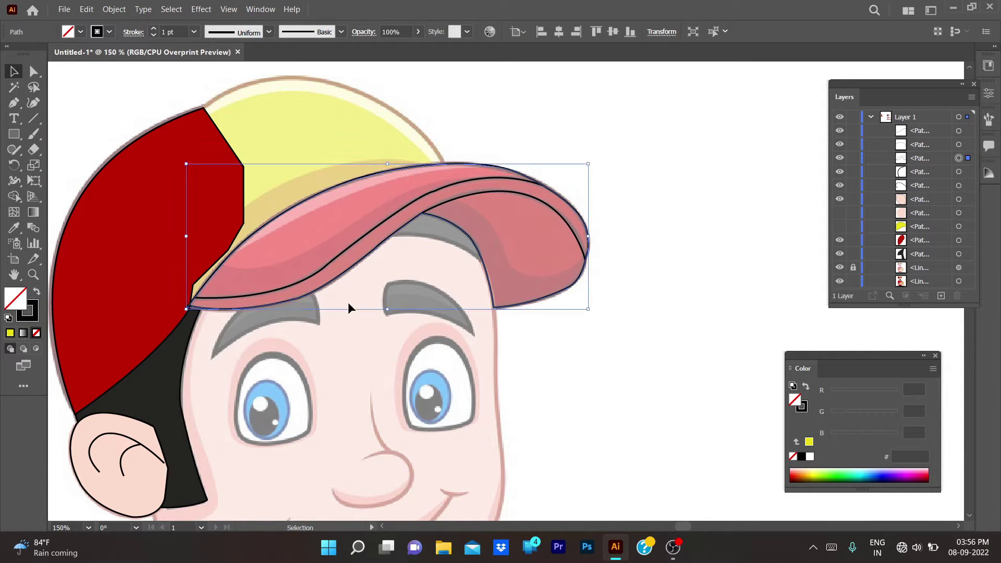
{"action": "key", "text": "i"}
{"action": "left_click", "coordinate": [179, 180]}
Copy the cap's red onto the brim with the Eyedropper.
{"action": "key", "text": "v"}
{"action": "left_click", "coordinate": [684, 260]}
{"action": "scroll", "coordinate": [672, 156], "scroll_direction": "down", "scroll_amount": 5}
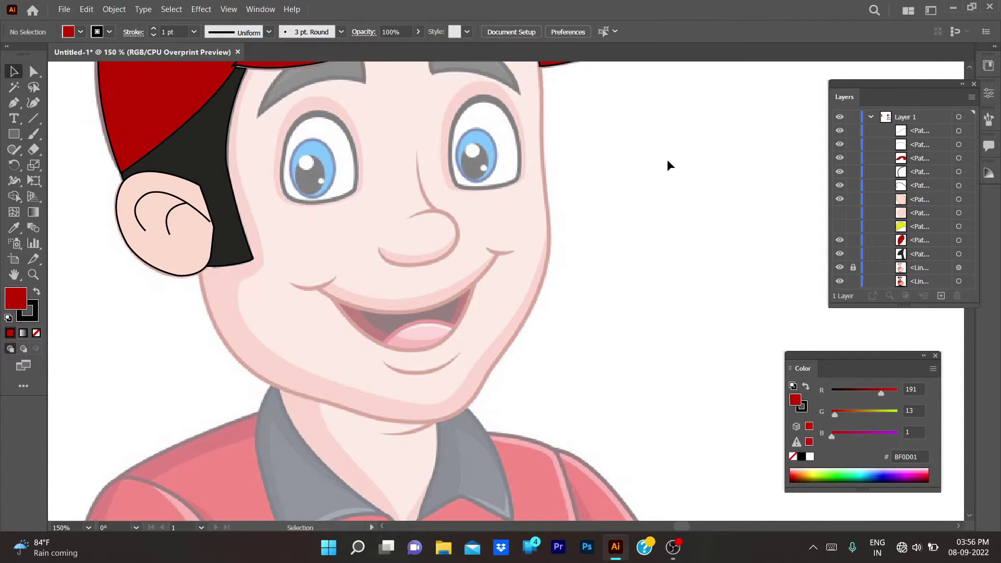
{"action": "scroll", "coordinate": [667, 165], "scroll_direction": "up", "scroll_amount": 2}
{"action": "scroll", "coordinate": [665, 134], "scroll_direction": "up", "scroll_amount": 3}
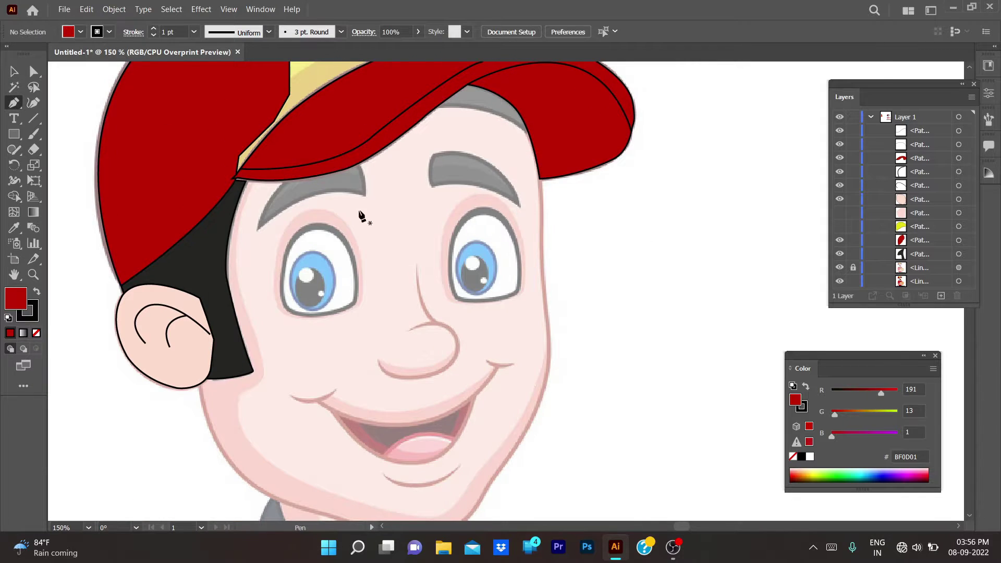
Pen a closed hair shape along the underside of the brim.
{"action": "key", "text": "ctrl+plus"}
{"action": "key", "text": "ctrl+plus"}
{"action": "left_click", "coordinate": [470, 350]}
{"action": "left_click_drag", "start_coordinate": [285, 295], "coordinate": [157, 312]}
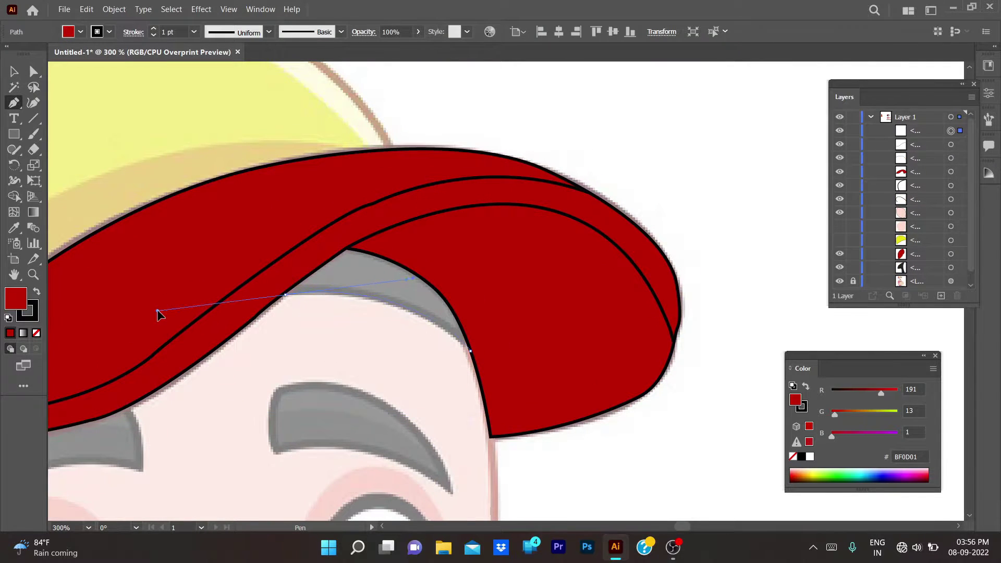
{"action": "left_click", "coordinate": [285, 260]}
{"action": "left_click", "coordinate": [329, 233]}
{"action": "left_click", "coordinate": [430, 231]}
{"action": "left_click", "coordinate": [448, 262]}
{"action": "left_click", "coordinate": [457, 288]}
{"action": "left_click", "coordinate": [470, 314]}
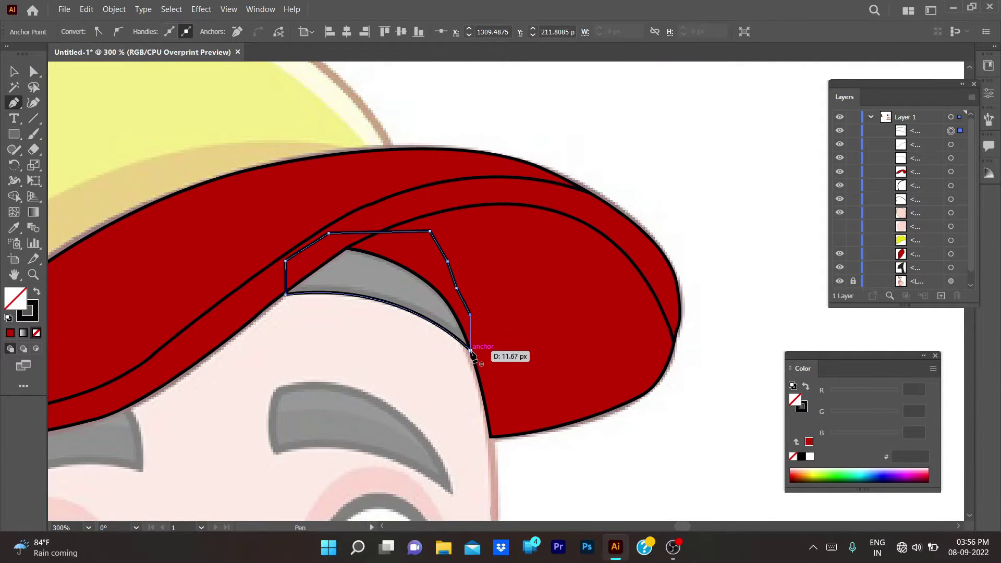
{"action": "key", "text": "ctrl+minus"}
{"action": "key", "text": "ctrl+minus"}
{"action": "key", "text": "ctrl+minus"}
Fill the hair shape dark charcoal (#252224) and stack it below the brim in Layers.
{"action": "key", "text": "i"}
{"action": "left_click", "coordinate": [515, 291]}
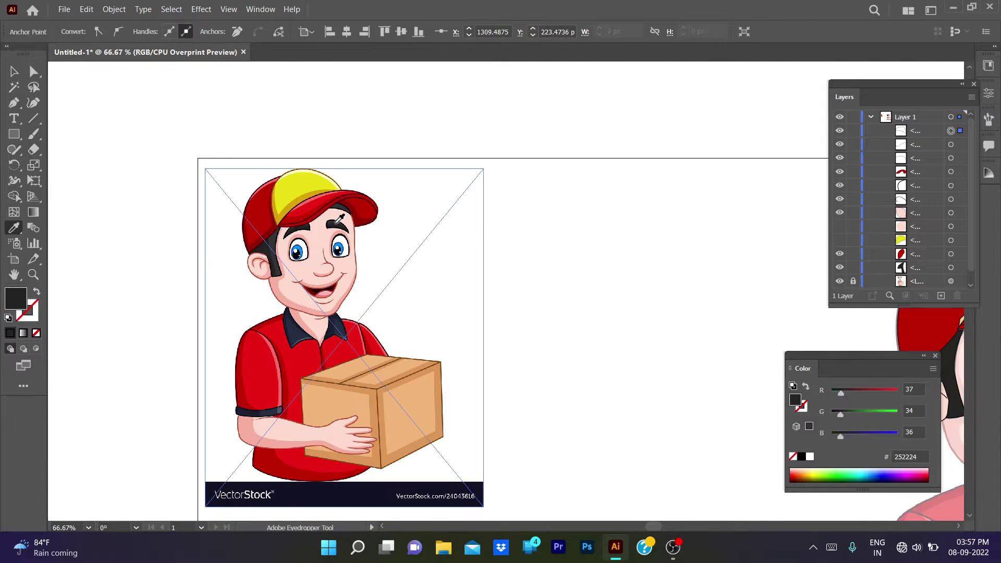
{"action": "key", "text": "ctrl+plus"}
{"action": "key", "text": "ctrl+plus"}
{"action": "key", "text": "ctrl+plus"}
{"action": "key", "text": "v"}
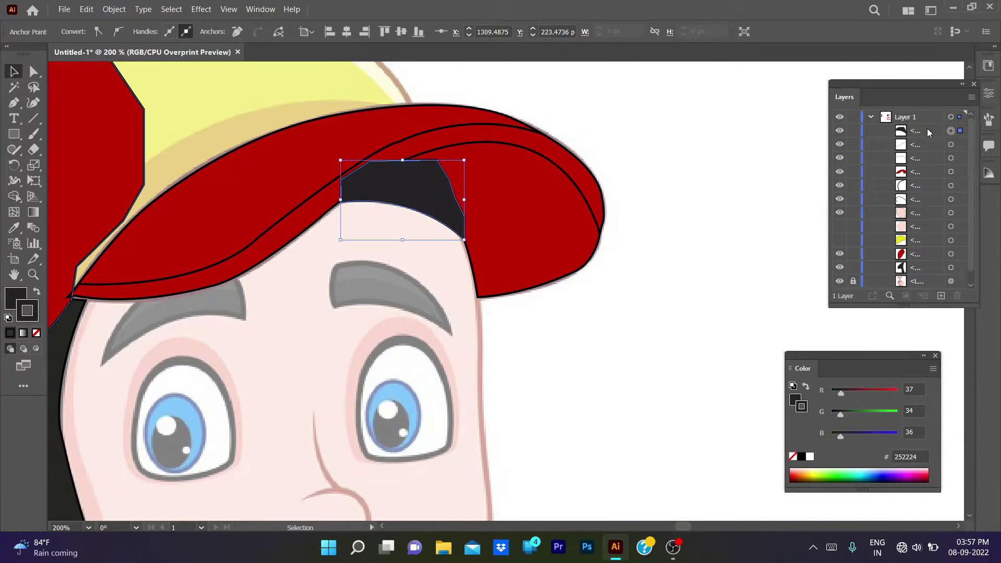
{"action": "left_click_drag", "start_coordinate": [926, 129], "coordinate": [907, 166]}
{"action": "left_click", "coordinate": [752, 248]}
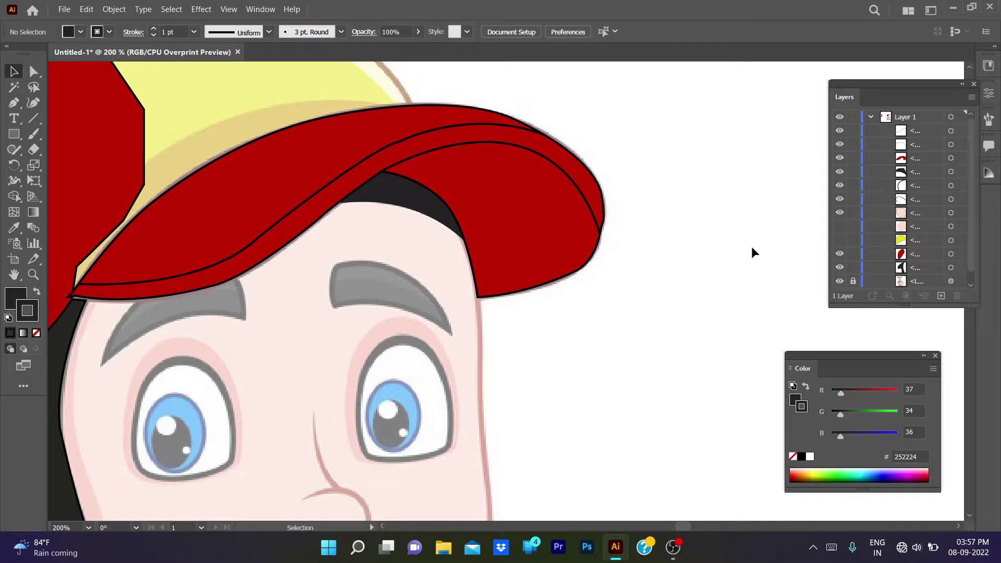
Unhide the face layer and the yellow cap panel layer.
{"action": "scroll", "coordinate": [750, 250], "scroll_direction": "down", "scroll_amount": 5}
{"action": "key", "text": "ctrl+minus"}
{"action": "left_click", "coordinate": [839, 227]}
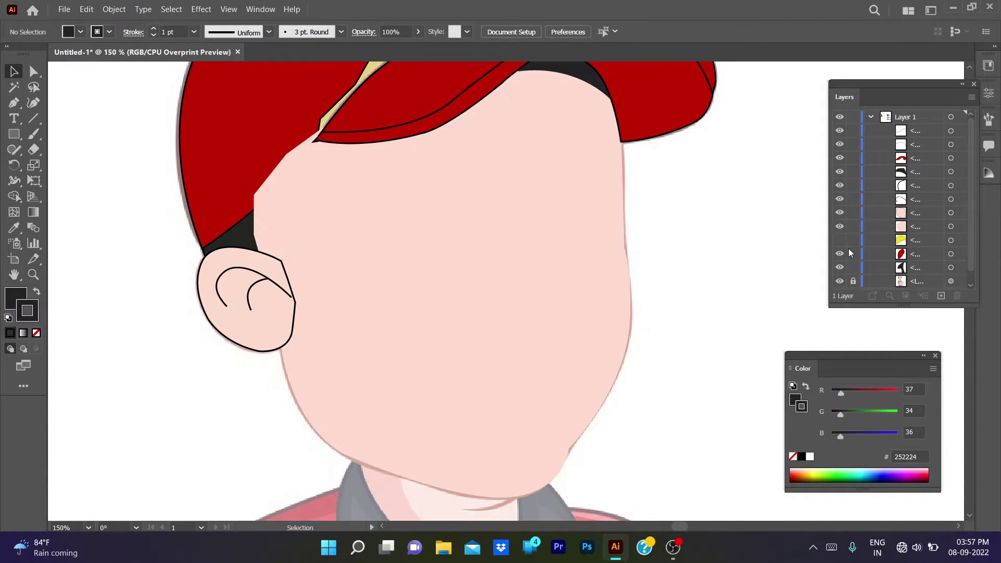
{"action": "left_click", "coordinate": [839, 240]}
{"action": "scroll", "coordinate": [751, 312], "scroll_direction": "up", "scroll_amount": 3}
Drag the red brim's left corner anchor up-left into the cap seam.
{"action": "left_click", "coordinate": [689, 317]}
{"action": "left_click", "coordinate": [491, 301]}
{"action": "scroll", "coordinate": [491, 301], "scroll_direction": "up", "scroll_amount": 5}
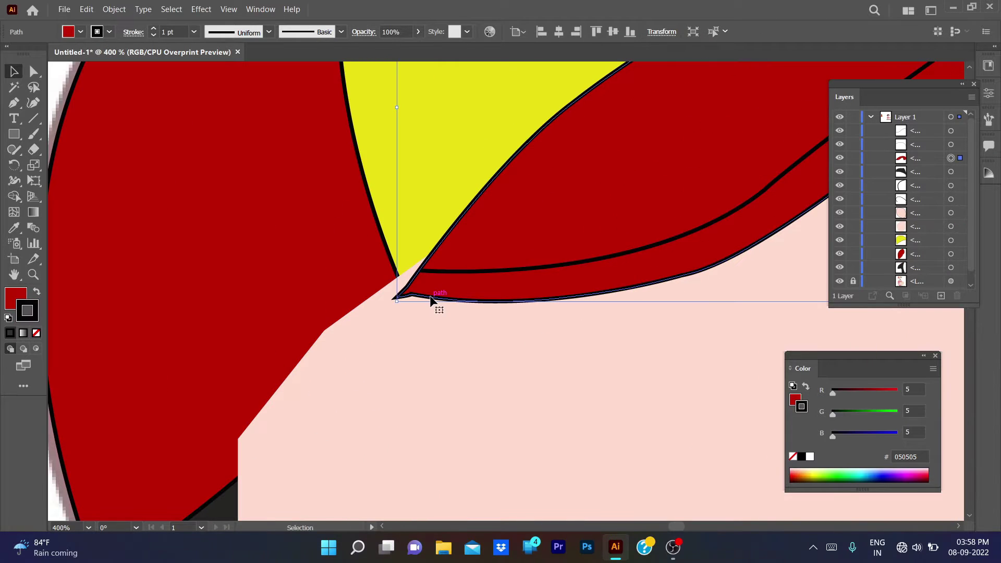
{"action": "key", "text": "a"}
{"action": "left_click", "coordinate": [397, 298]}
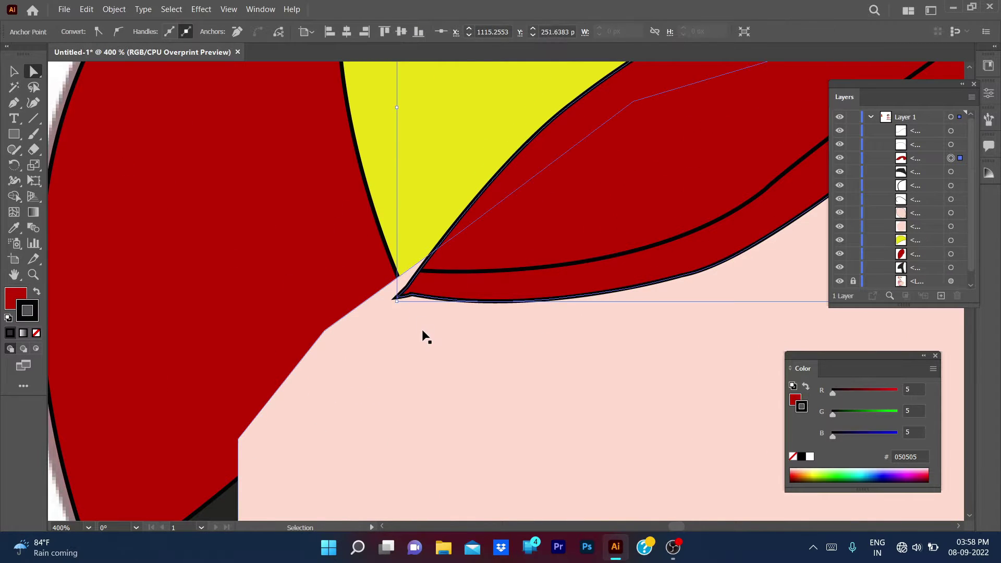
{"action": "left_click_drag", "start_coordinate": [396, 299], "coordinate": [386, 286]}
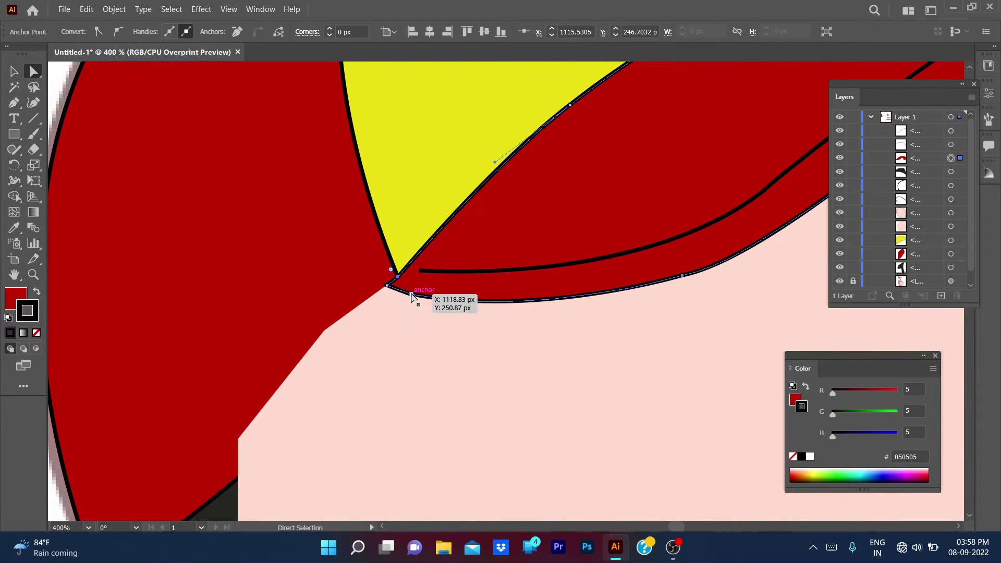
{"action": "scroll", "coordinate": [485, 331], "scroll_direction": "down", "scroll_amount": 5}
{"action": "left_click", "coordinate": [560, 334]}
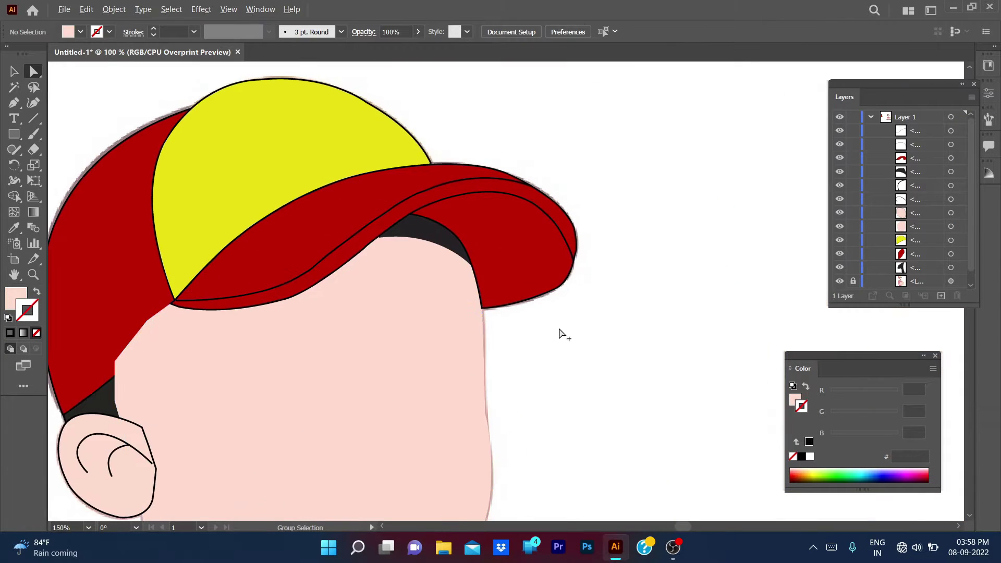
Move the skin face layer above the ear layer.
{"action": "scroll", "coordinate": [512, 348], "scroll_direction": "up", "scroll_amount": 2}
{"action": "left_click", "coordinate": [187, 353]}
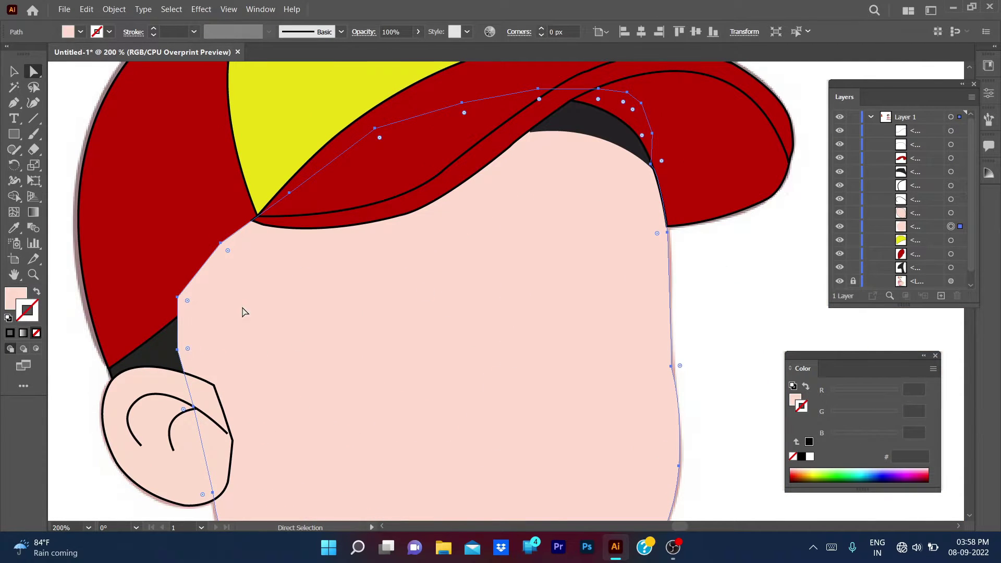
{"action": "left_click", "coordinate": [193, 221]}
{"action": "left_click", "coordinate": [240, 305]}
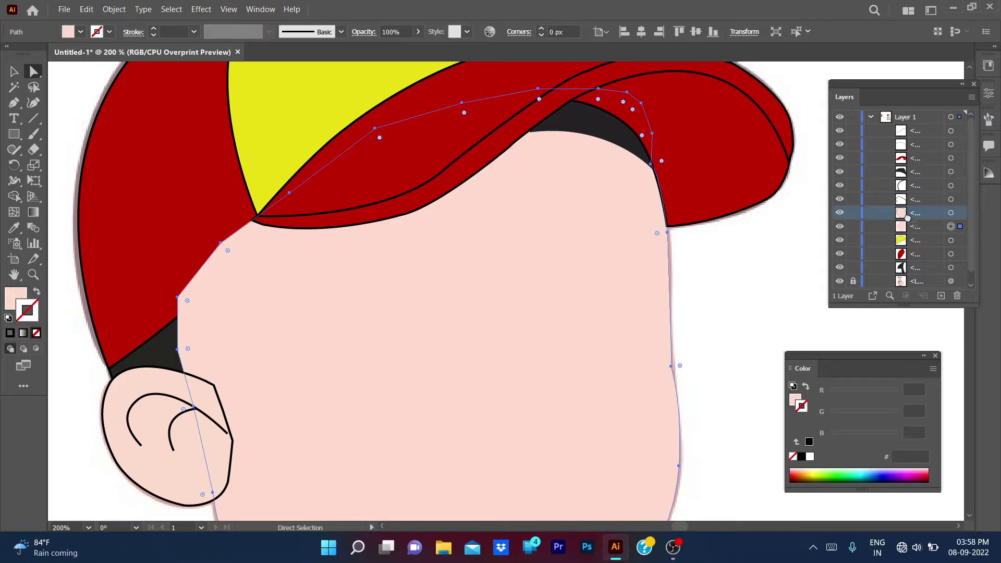
{"action": "left_click_drag", "start_coordinate": [907, 224], "coordinate": [910, 201]}
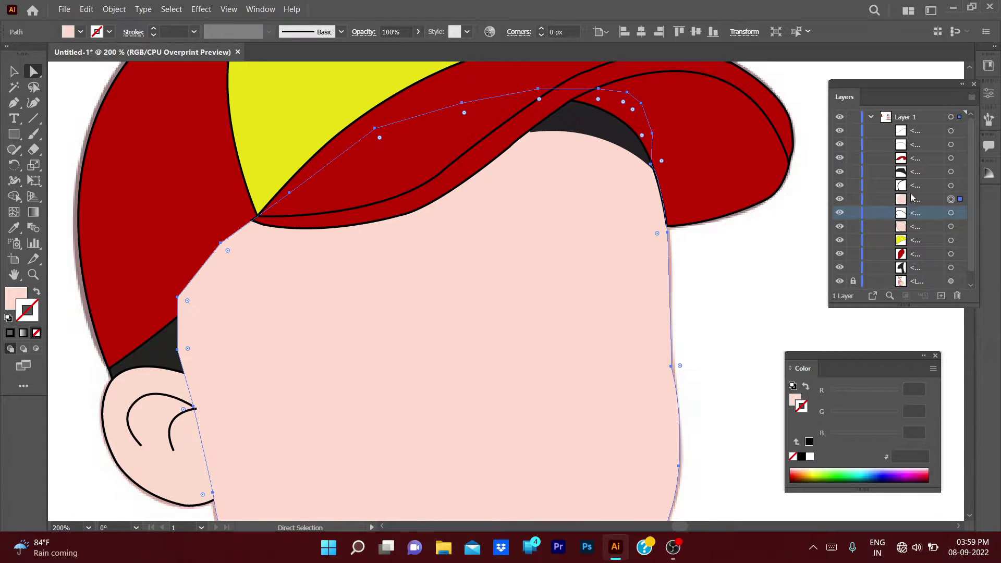
{"action": "key", "text": "ctrl+shift+a"}
Check the reference under the face, then move the hair layer above the face layer.
{"action": "scroll", "coordinate": [758, 292], "scroll_direction": "down", "scroll_amount": 4}
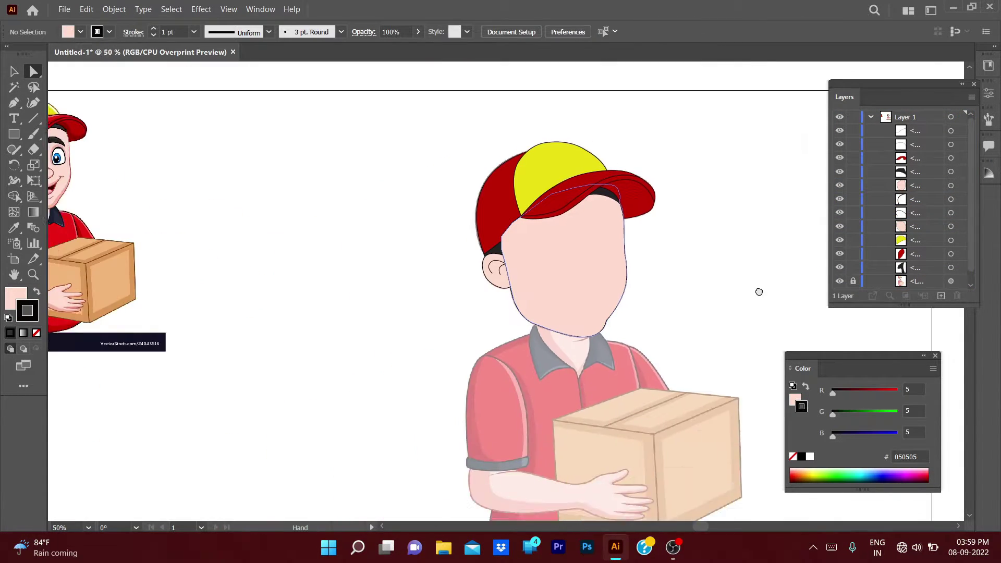
{"action": "left_click_drag", "start_coordinate": [759, 292], "coordinate": [792, 301]}
{"action": "left_click_drag", "start_coordinate": [626, 276], "coordinate": [699, 283]}
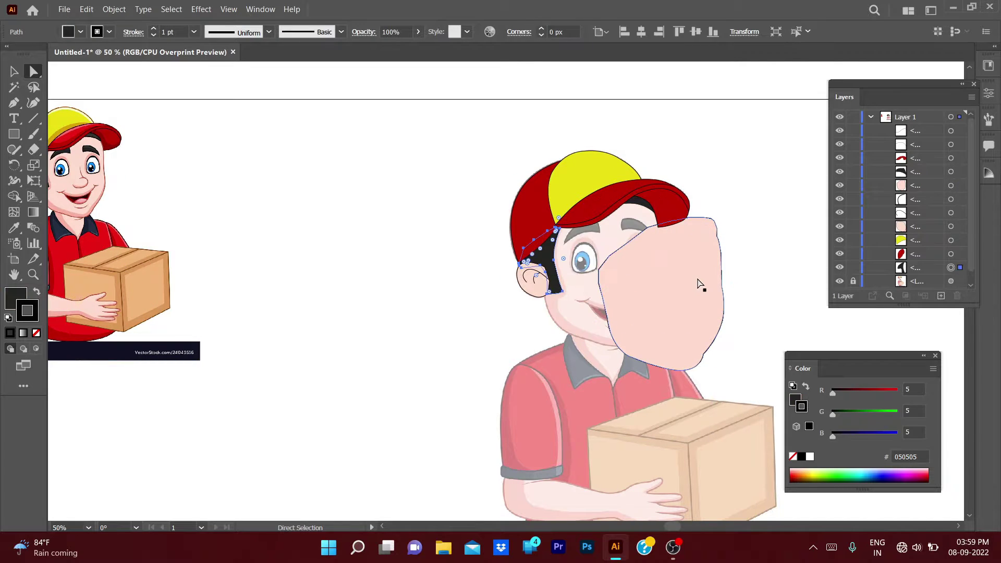
{"action": "key", "text": "v"}
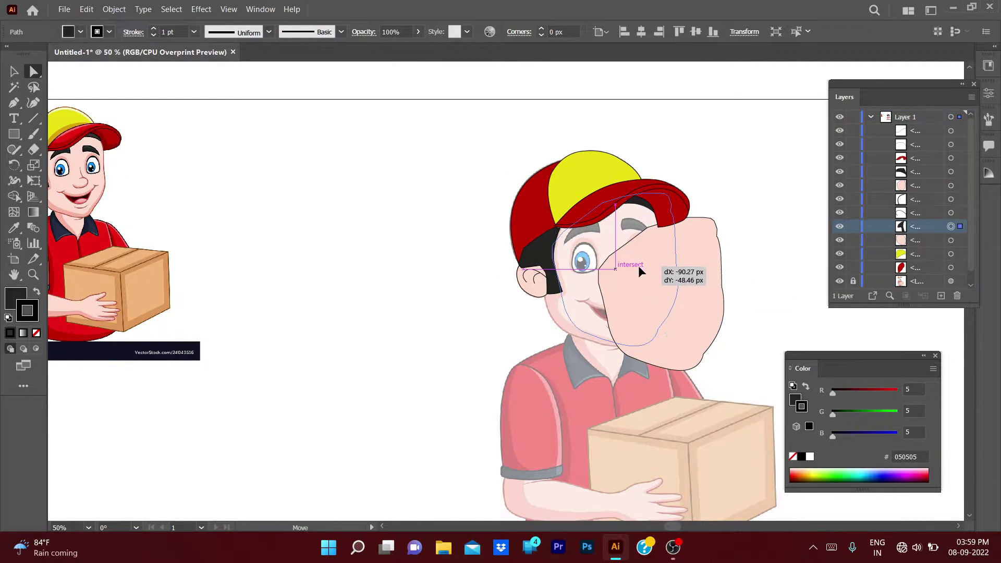
{"action": "left_click_drag", "start_coordinate": [638, 264], "coordinate": [575, 242]}
{"action": "left_click_drag", "start_coordinate": [919, 273], "coordinate": [921, 191]}
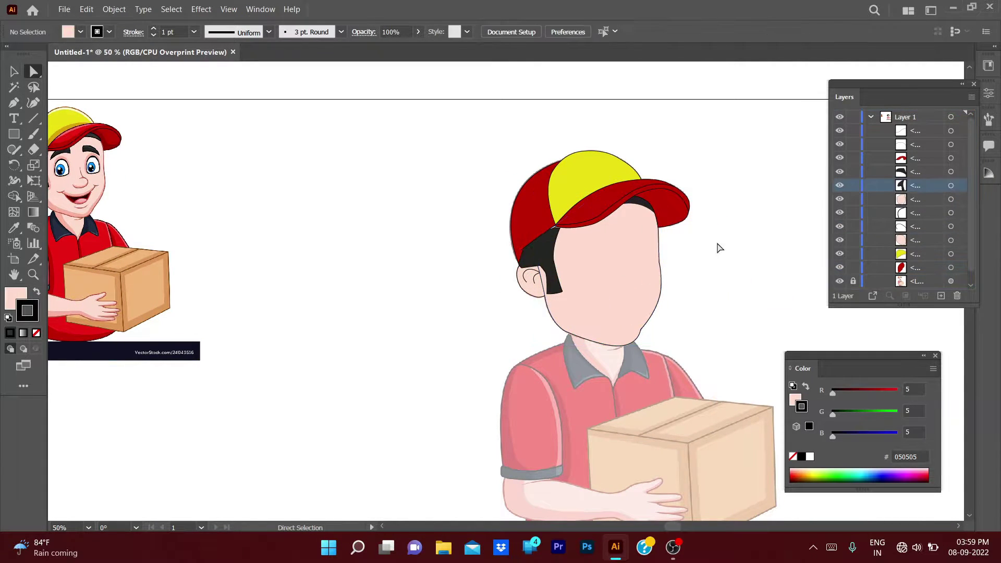
Pull the hair's top anchor under the cap and try reshaping its lower edge.
{"action": "scroll", "coordinate": [528, 365], "scroll_direction": "up", "scroll_amount": 5}
{"action": "left_click", "coordinate": [478, 197]}
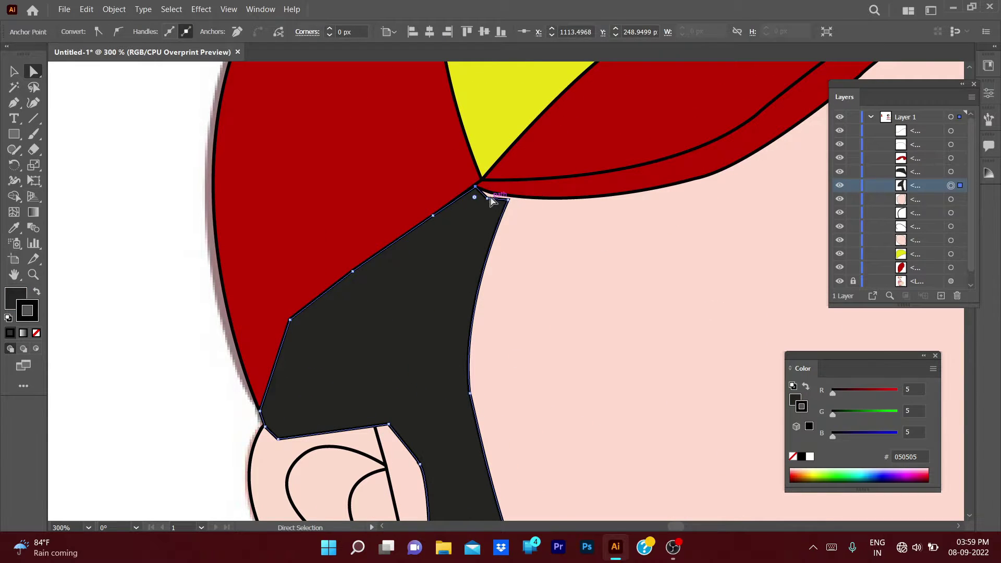
{"action": "left_click_drag", "start_coordinate": [479, 197], "coordinate": [511, 199]}
{"action": "key", "text": "ctrl+shift+a"}
{"action": "key", "text": "ctrl+minus"}
{"action": "key", "text": "ctrl+minus"}
{"action": "key", "text": "ctrl+minus"}
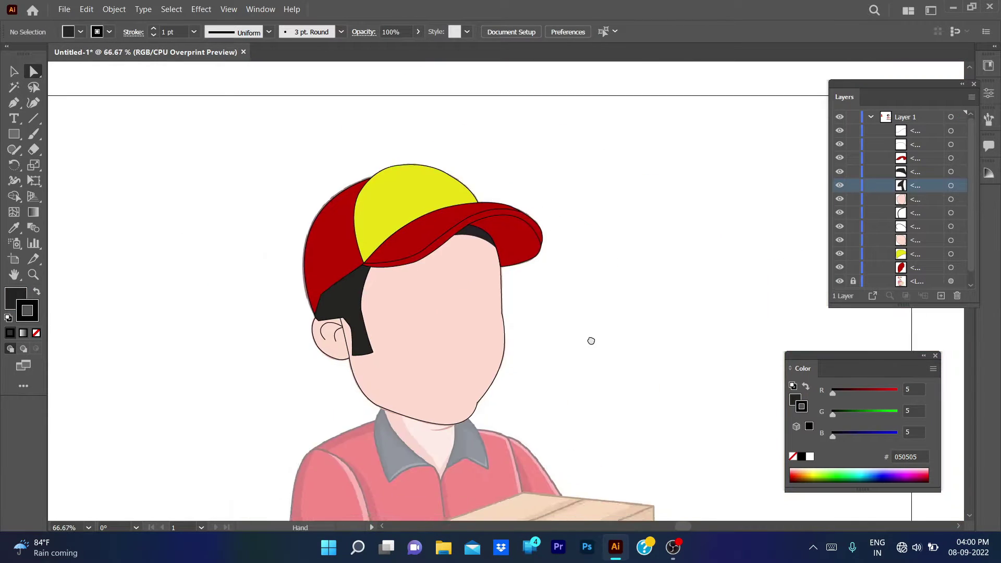
{"action": "key", "text": "ctrl+minus"}
{"action": "left_click_drag", "start_coordinate": [617, 500], "coordinate": [270, 339]}
{"action": "scroll", "coordinate": [431, 268], "scroll_direction": "up", "scroll_amount": 5}
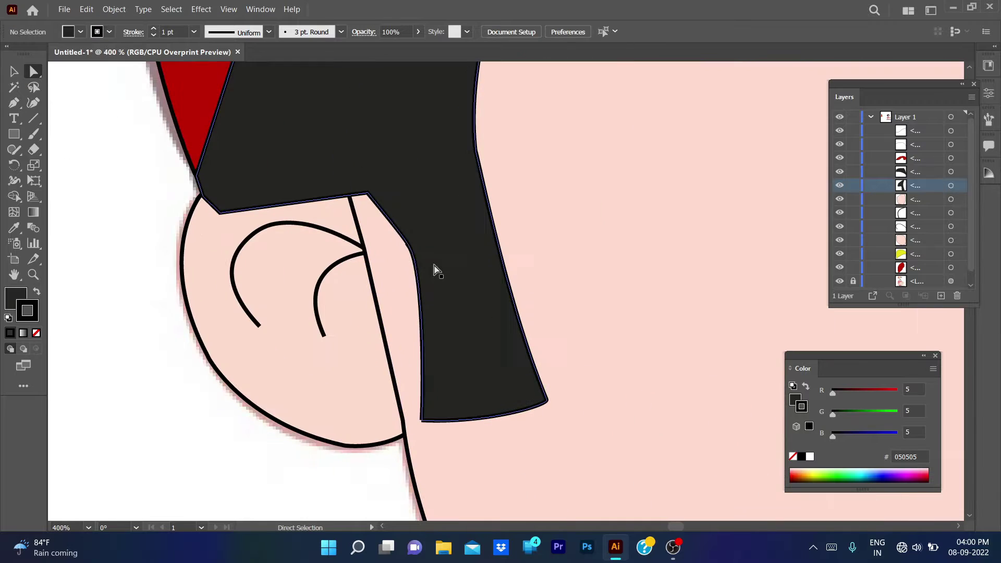
{"action": "left_click", "coordinate": [367, 248]}
{"action": "left_click", "coordinate": [421, 420]}
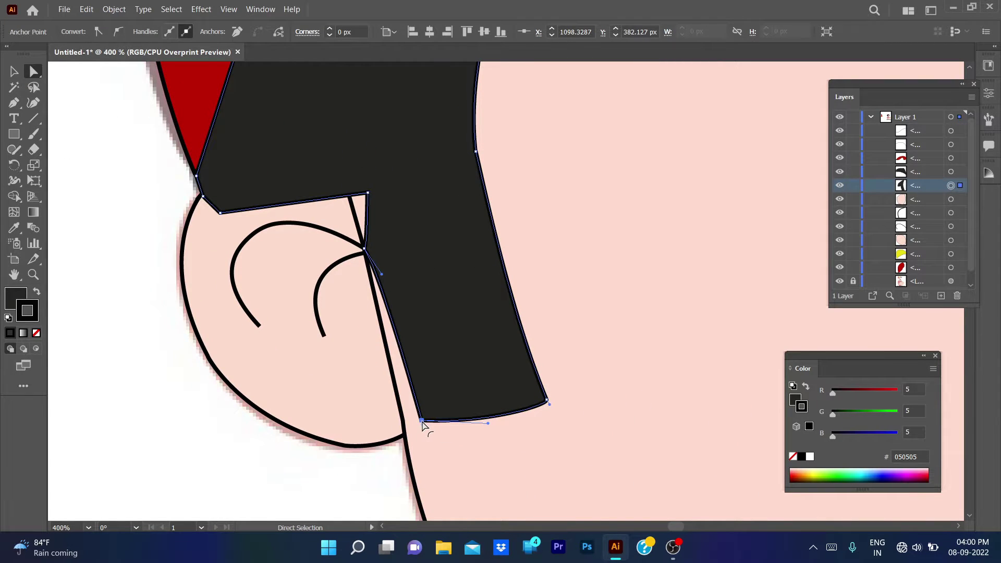
{"action": "left_click_drag", "start_coordinate": [367, 193], "coordinate": [348, 193]}
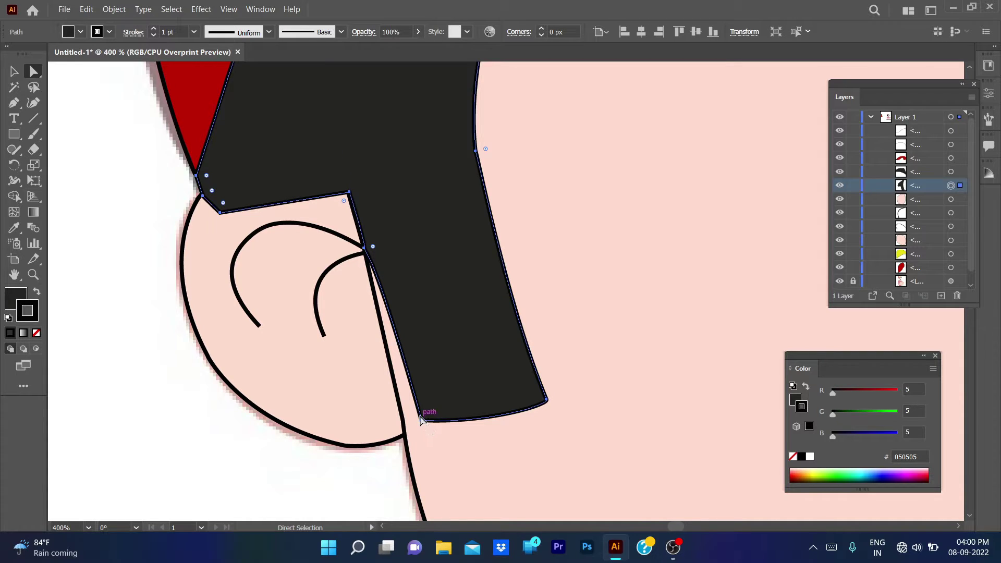
{"action": "key", "text": "ctrl+z"}
{"action": "key", "text": "ctrl+z"}
{"action": "key", "text": "ctrl+z"}
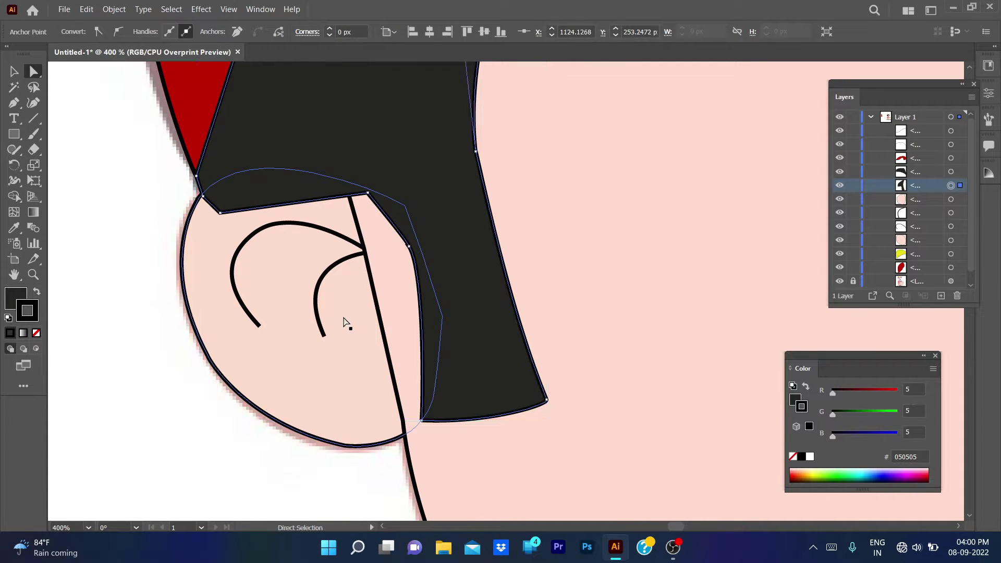
Adjust the hair path's options and hide the traced face layer.
{"action": "right_click", "coordinate": [204, 80]}
{"action": "left_click", "coordinate": [245, 137]}
{"action": "key", "text": "ctrl+0"}
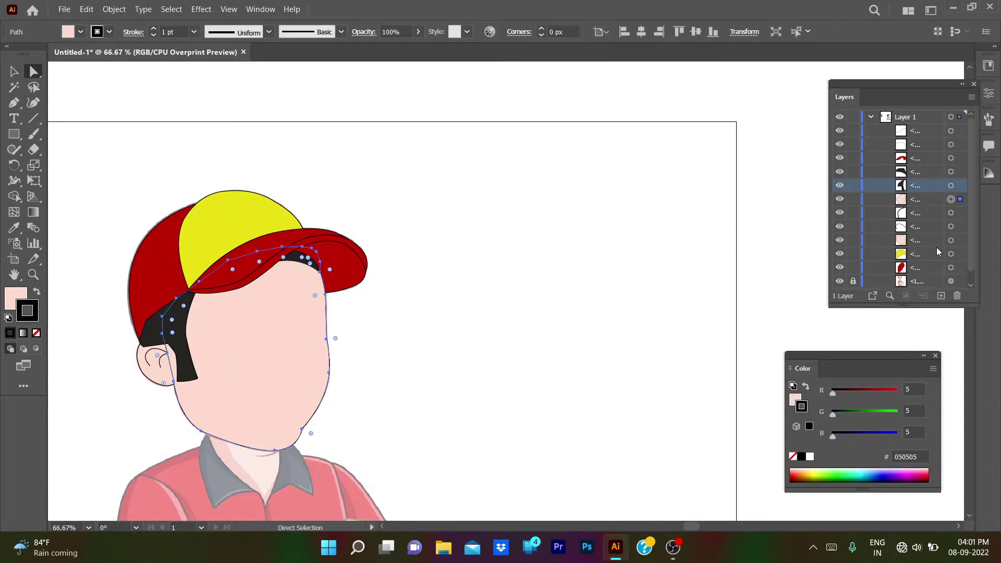
{"action": "left_click", "coordinate": [839, 199]}
{"action": "scroll", "coordinate": [163, 315], "scroll_direction": "up", "scroll_amount": 2}
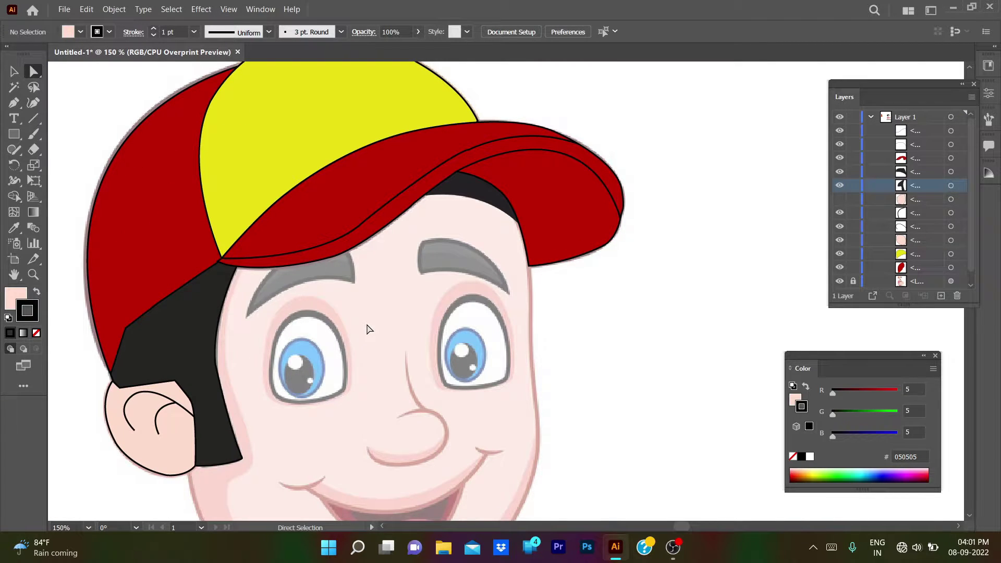
Start an unfilled path at the left eyebrow's outer tip, tracing its top edge.
{"action": "left_click", "coordinate": [14, 102]}
{"action": "left_click", "coordinate": [245, 317]}
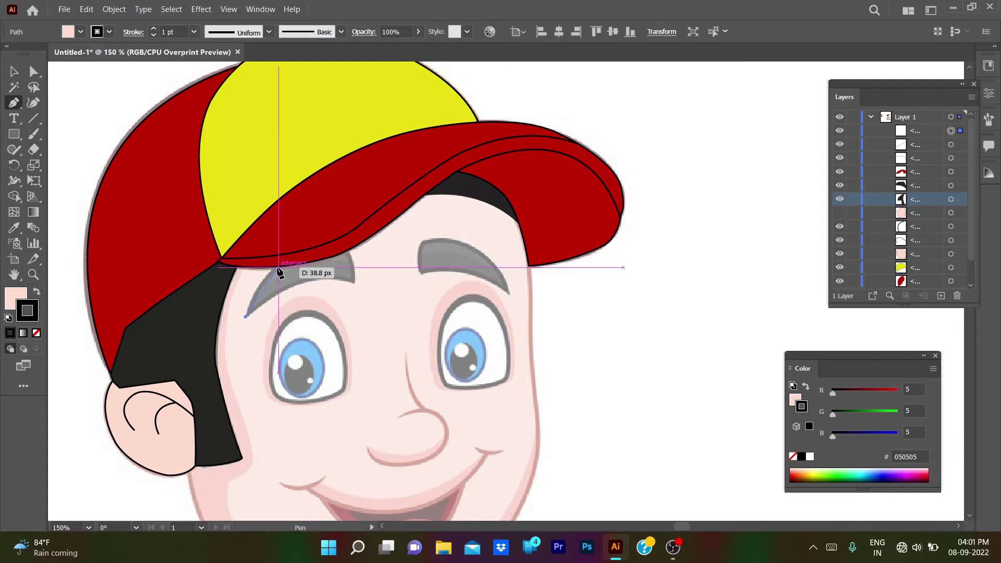
{"action": "left_click_drag", "start_coordinate": [404, 364], "coordinate": [89, 302]}
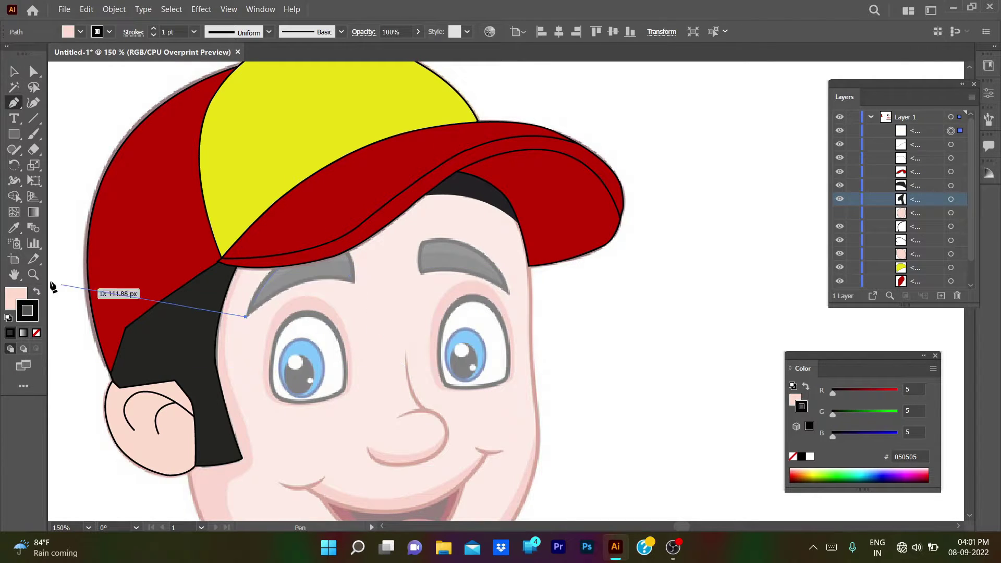
{"action": "key", "text": "ctrl+z"}
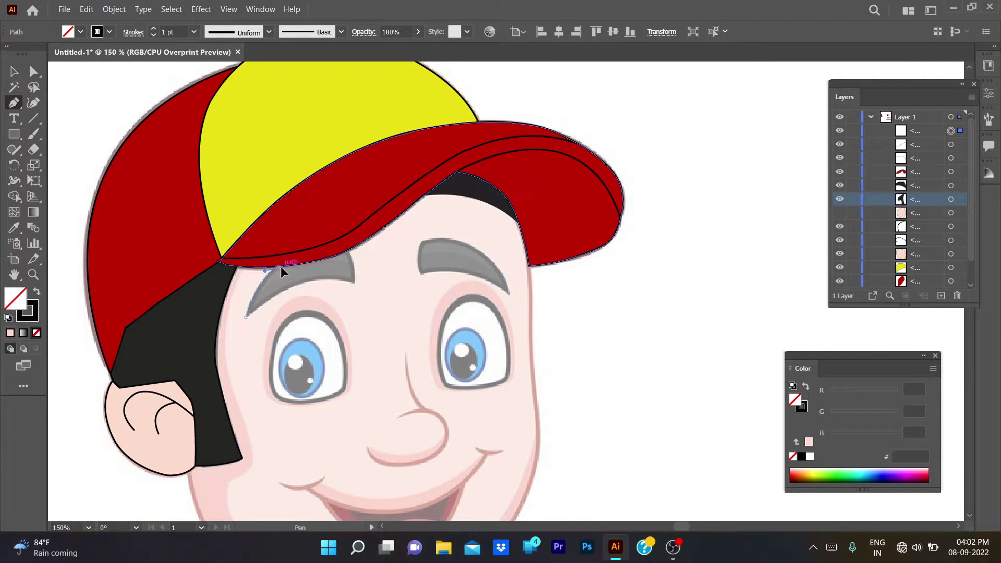
{"action": "mouse_move", "coordinate": [278, 267]}
{"action": "left_mouse_down"}
{"action": "mouse_move", "coordinate": [368, 256]}
{"action": "mouse_move", "coordinate": [370, 286]}
{"action": "left_mouse_up"}
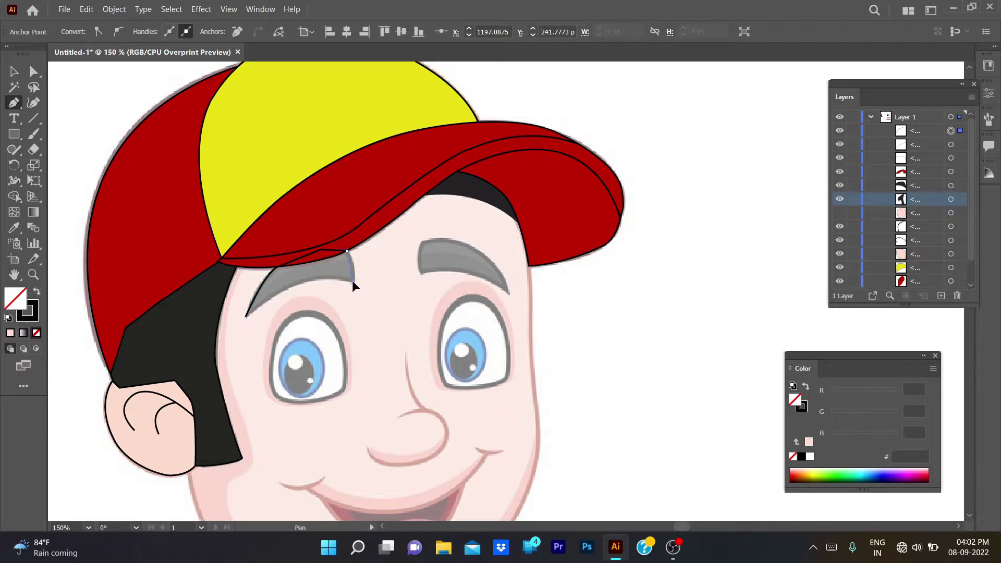
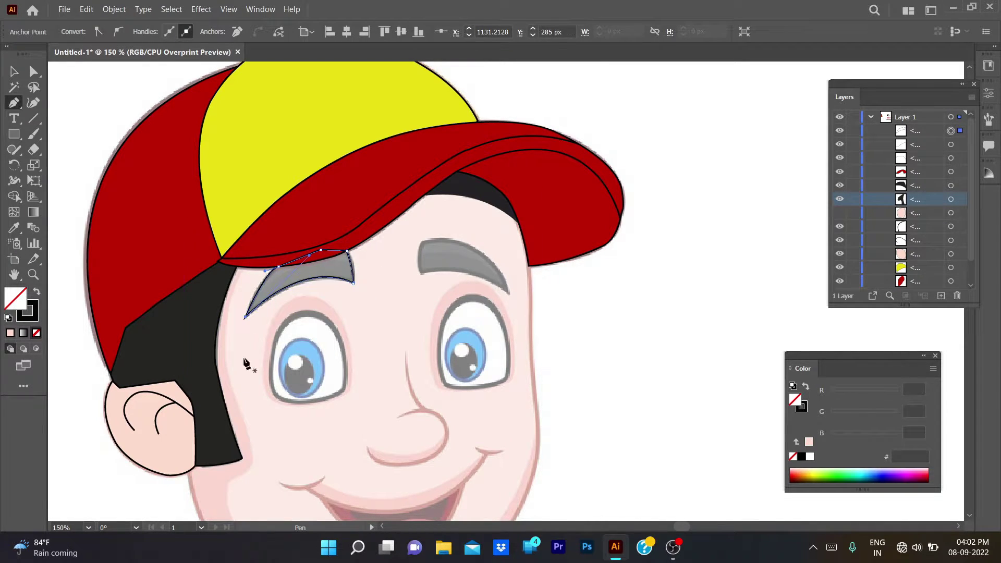
Send the left eyebrow behind the cap brim and pen-trace the right eyebrow shape.
{"action": "key", "text": "ctrl+bracketleft"}
{"action": "key", "text": "ctrl+bracketleft"}
{"action": "key", "text": "ctrl+bracketleft"}
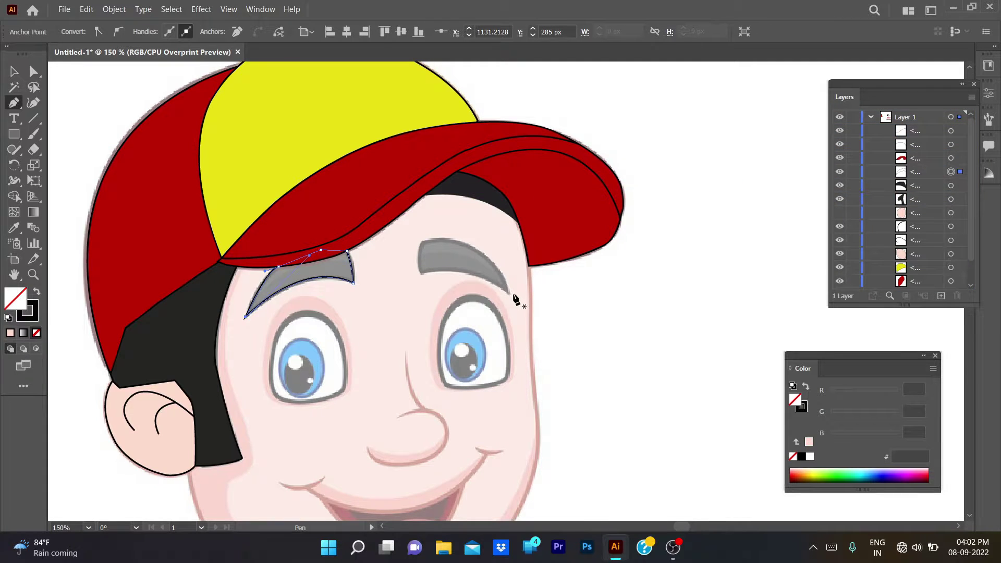
{"action": "left_click", "coordinate": [508, 292]}
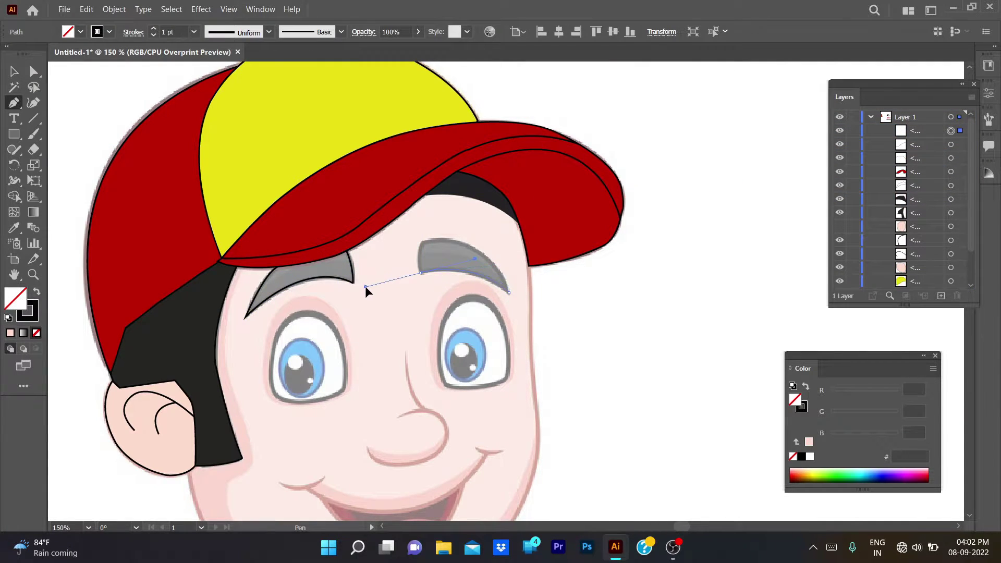
{"action": "left_click_drag", "start_coordinate": [420, 272], "coordinate": [423, 243]}
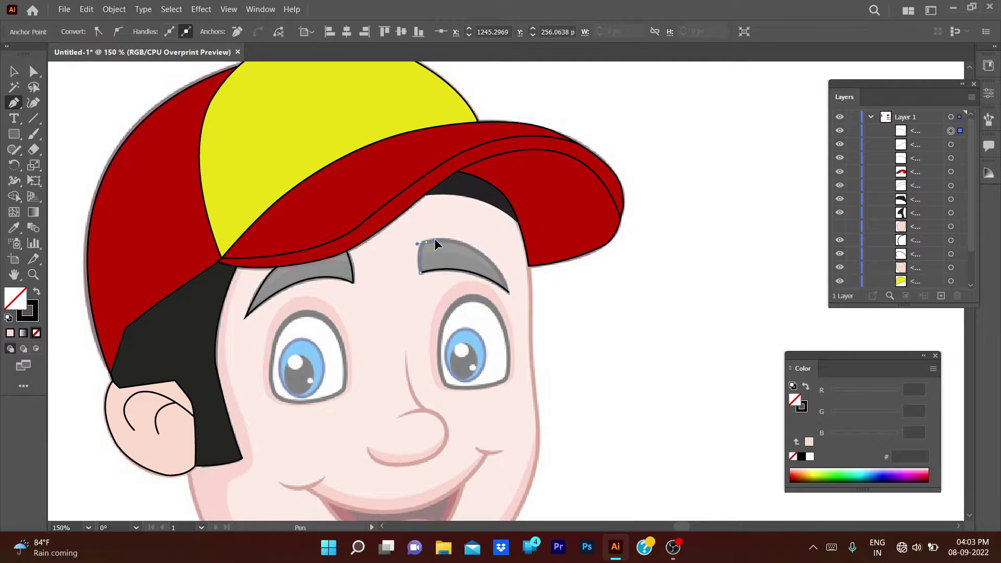
{"action": "left_click_drag", "start_coordinate": [508, 292], "coordinate": [511, 309]}
Eyedrop the dark hair fill onto both eyebrows.
{"action": "left_click", "coordinate": [344, 274], "text": "ctrl+shift"}
{"action": "key", "text": "i"}
{"action": "left_click", "coordinate": [171, 323]}
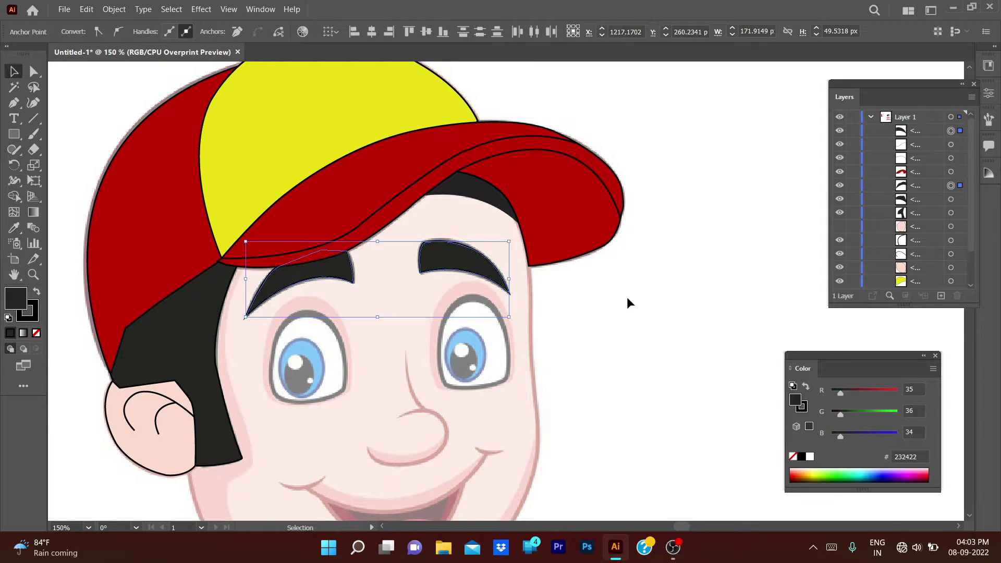
{"action": "key", "text": "ctrl+shift+a"}
{"action": "key", "text": "v"}
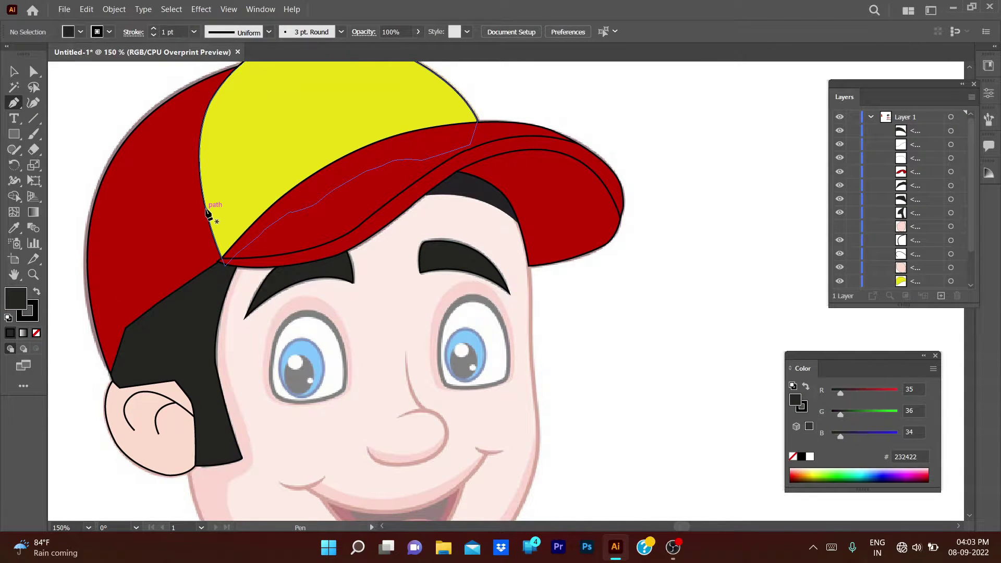
{"action": "scroll", "coordinate": [349, 229], "scroll_direction": "down", "scroll_amount": 4}
Pen-trace the closed outline of the left eye with a curved lower lid.
{"action": "left_click", "coordinate": [363, 267]}
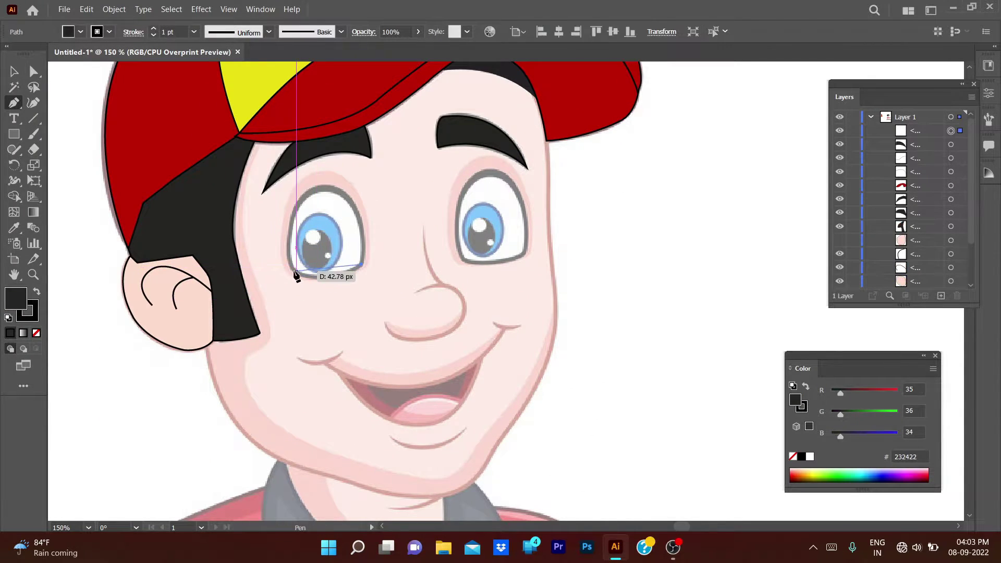
{"action": "left_click_drag", "start_coordinate": [296, 271], "coordinate": [264, 254]}
{"action": "left_click", "coordinate": [296, 271], "text": "alt"}
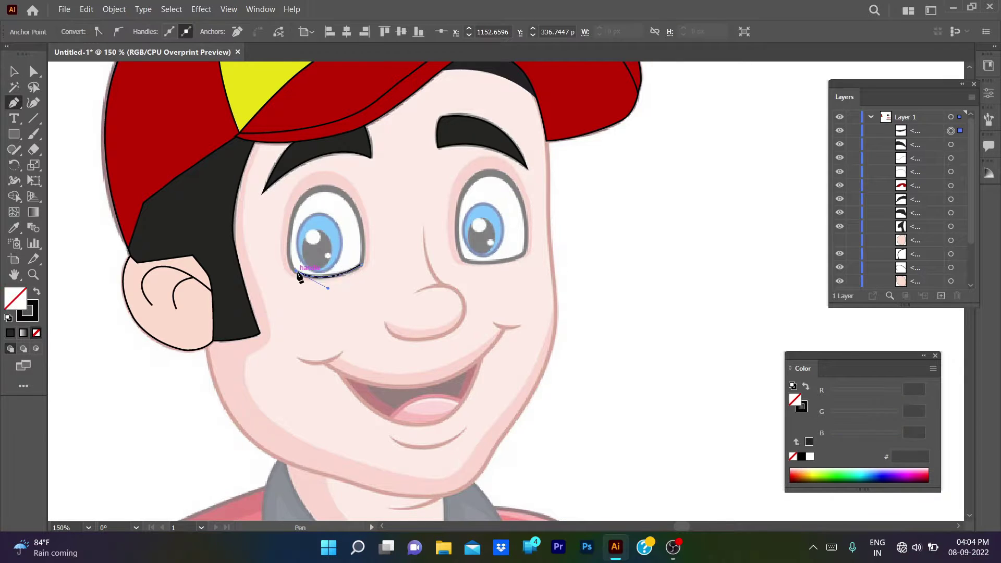
{"action": "left_click", "coordinate": [298, 205]}
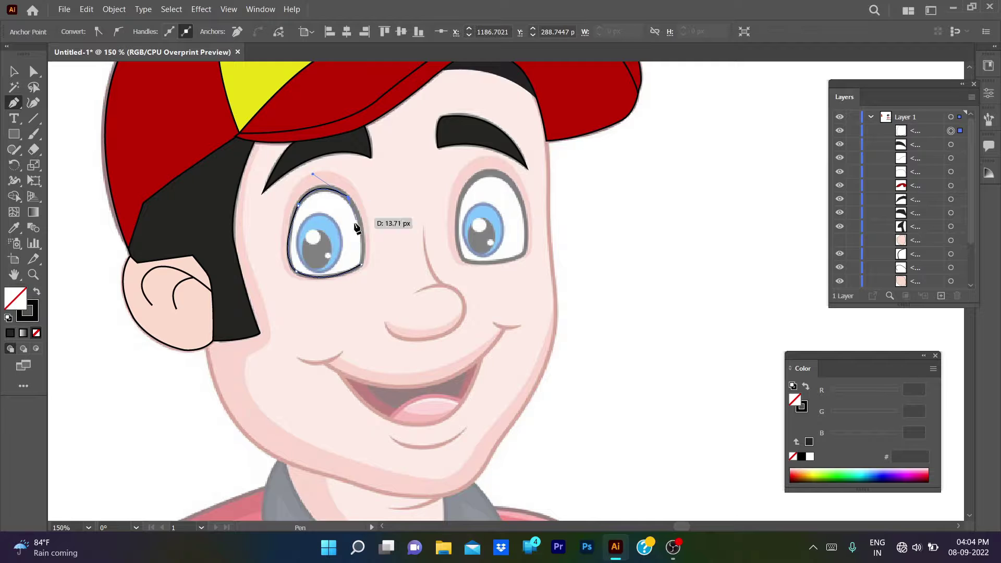
{"action": "left_click_drag", "start_coordinate": [363, 265], "coordinate": [353, 308]}
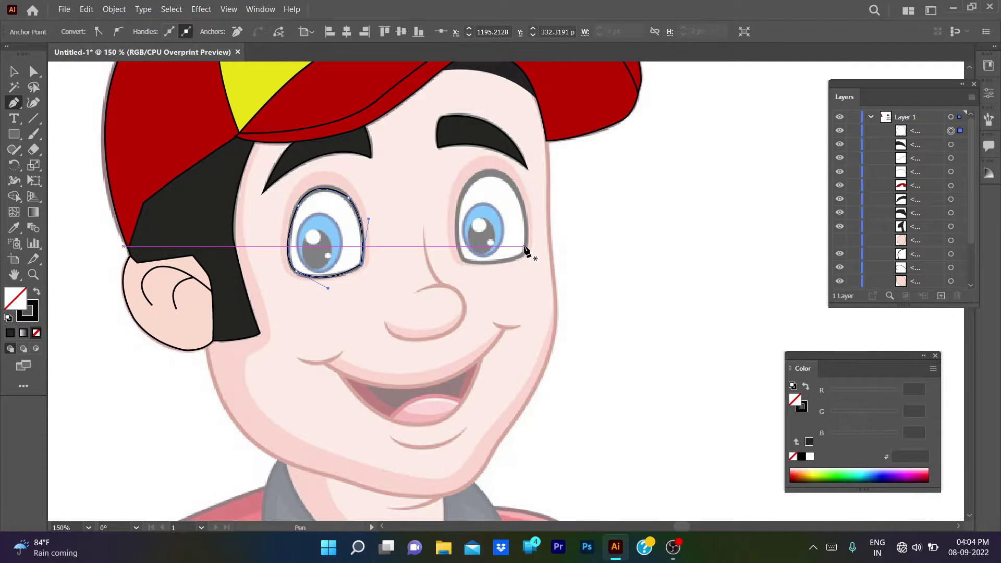
Start a right-eye outline, then discard the unfinished path.
{"action": "left_click", "coordinate": [463, 259]}
{"action": "left_click_drag", "start_coordinate": [473, 179], "coordinate": [500, 156]}
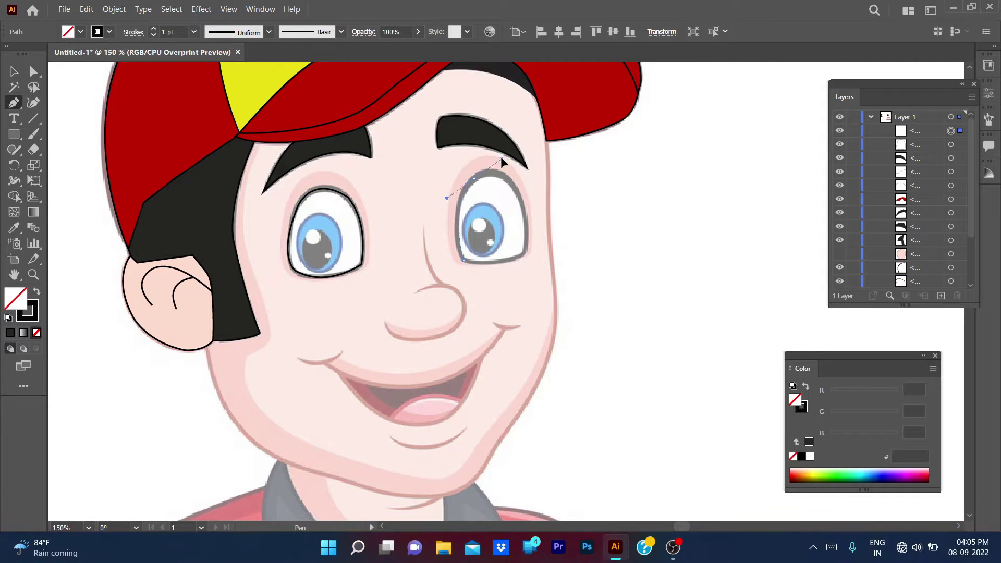
{"action": "key", "text": "ctrl+z"}
{"action": "key", "text": "ctrl+z"}
{"action": "key", "text": "v"}
{"action": "left_click", "coordinate": [14, 134]}
Draw an iris ellipse in the left eye and stretch it to fit.
{"action": "left_click", "coordinate": [78, 163]}
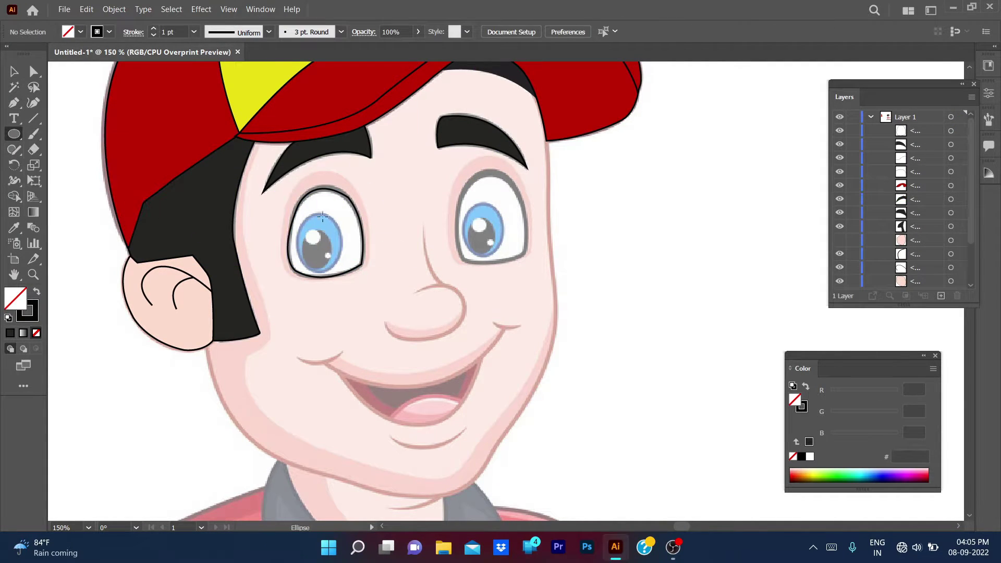
{"action": "mouse_move", "coordinate": [310, 215]}
{"action": "left_mouse_down"}
{"action": "mouse_move", "coordinate": [341, 266]}
{"action": "mouse_move", "coordinate": [323, 249]}
{"action": "mouse_move", "coordinate": [342, 242]}
{"action": "mouse_move", "coordinate": [319, 214]}
{"action": "left_mouse_up"}
{"action": "key", "text": "v"}
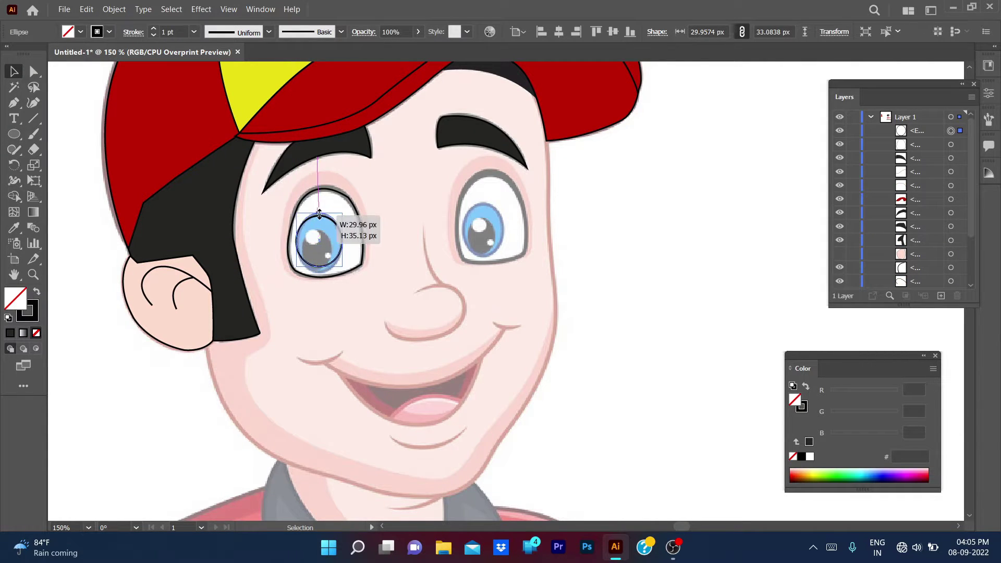
{"action": "left_click_drag", "start_coordinate": [319, 266], "coordinate": [299, 242]}
{"action": "left_click", "coordinate": [228, 9]}
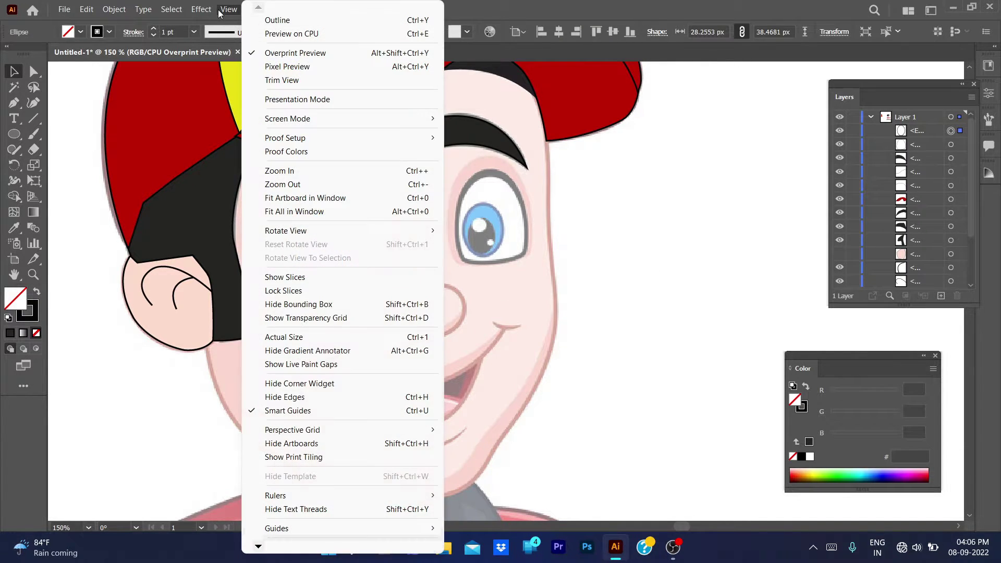
{"action": "key", "text": "Escape"}
{"action": "scroll", "coordinate": [363, 263], "scroll_direction": "up", "scroll_amount": 2}
{"action": "left_click_drag", "start_coordinate": [267, 252], "coordinate": [263, 251]}
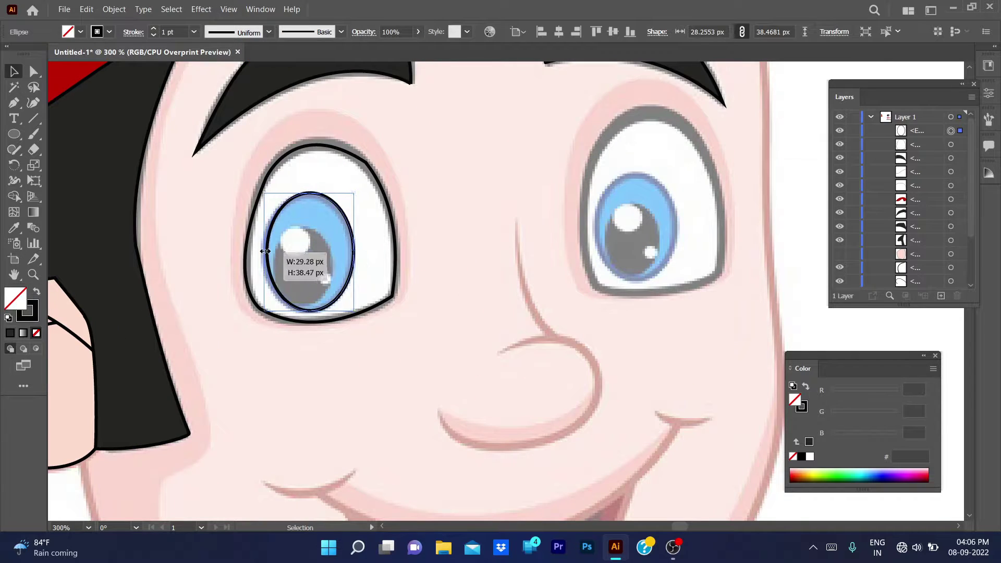
Copy the ellipse inside the iris and shrink it into a pupil.
{"action": "left_click", "coordinate": [421, 241]}
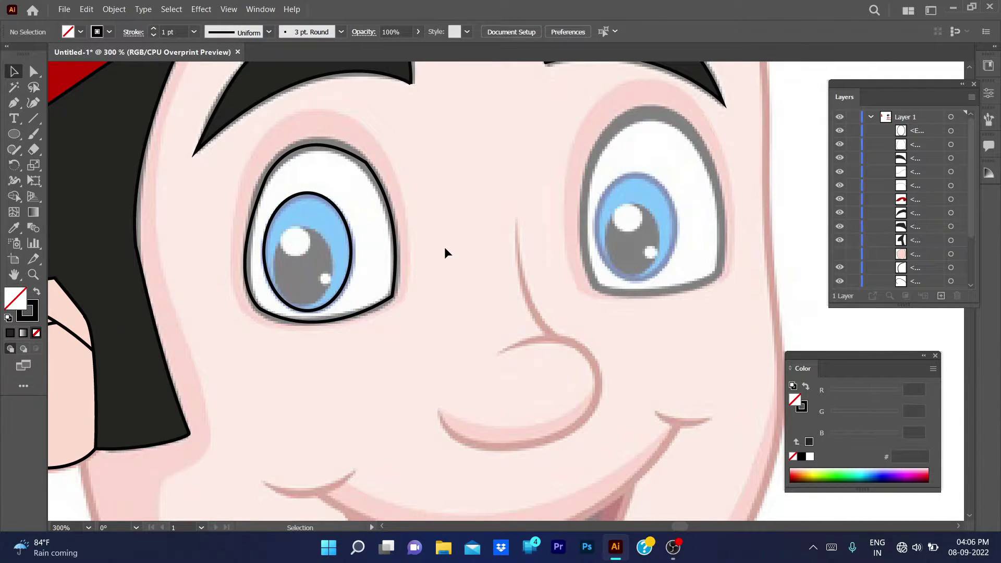
{"action": "left_click", "coordinate": [349, 239]}
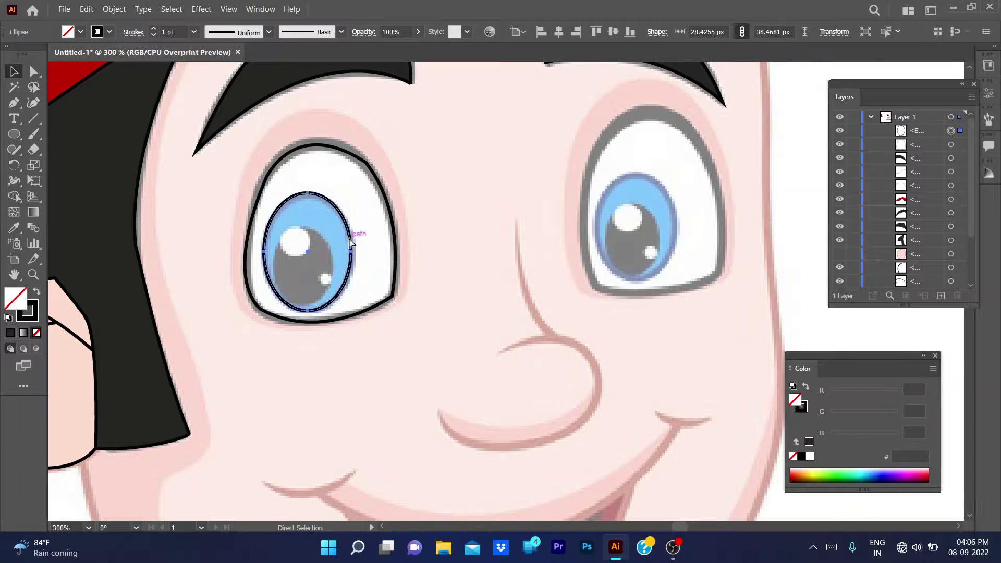
{"action": "left_click_drag", "start_coordinate": [330, 242], "coordinate": [325, 250]}
{"action": "key", "text": "ctrl+shift+a"}
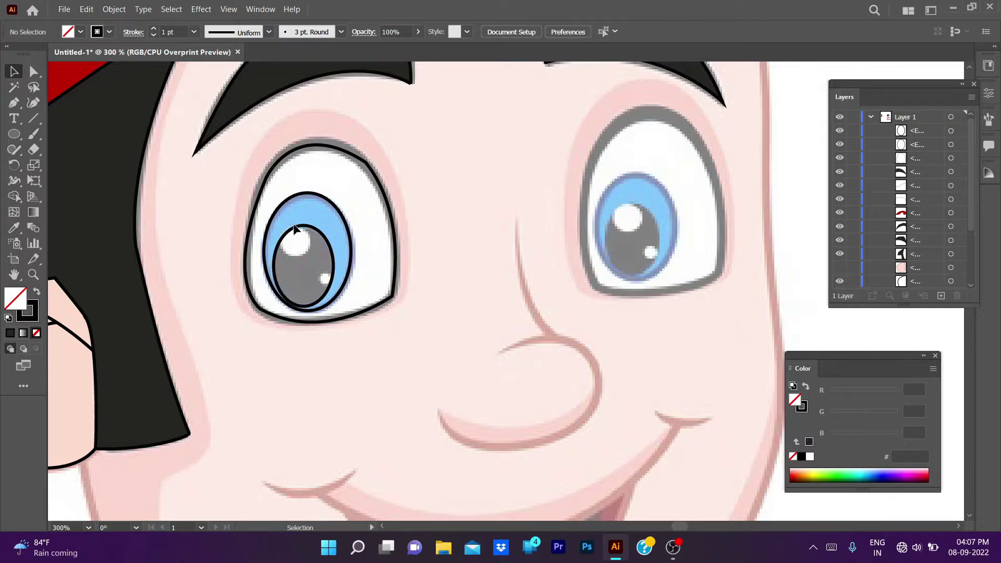
{"action": "left_click", "coordinate": [294, 229]}
{"action": "left_click_drag", "start_coordinate": [271, 264], "coordinate": [277, 263]}
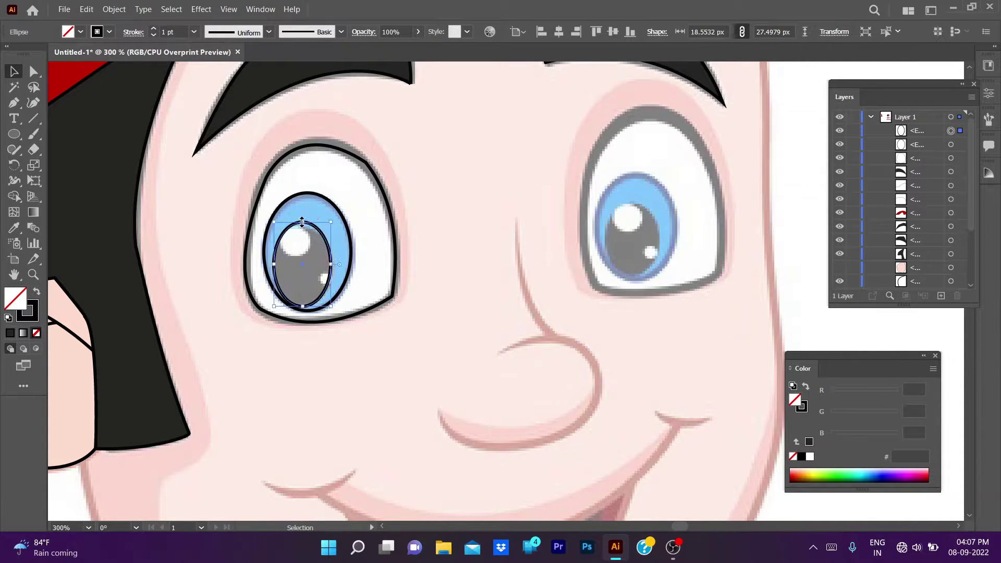
{"action": "left_click_drag", "start_coordinate": [301, 221], "coordinate": [301, 224]}
{"action": "key", "text": "ctrl+shift+a"}
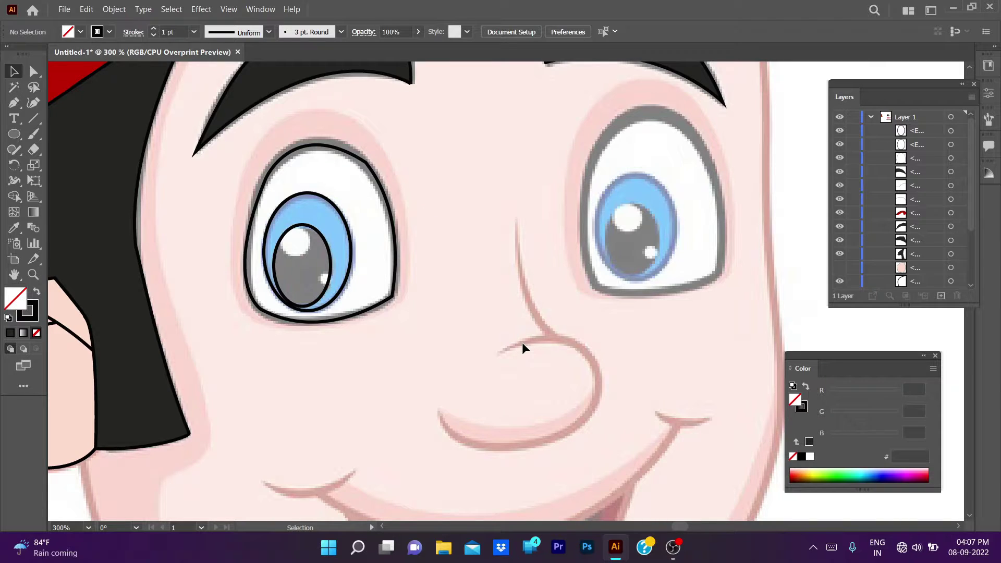
Fill the iris ellipse with the reference image's blue and set its outline colour.
{"action": "left_click", "coordinate": [318, 224]}
{"action": "key", "text": "i"}
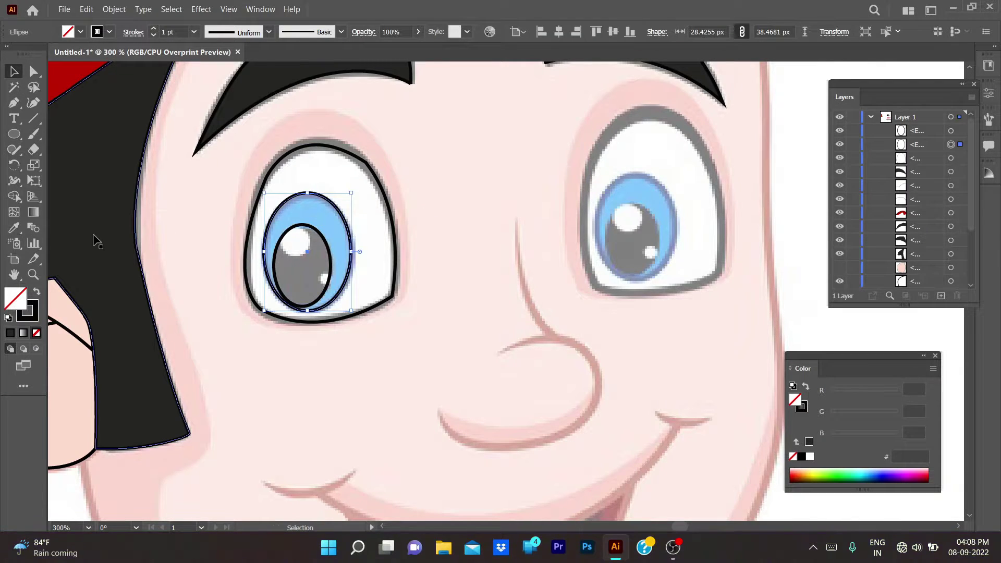
{"action": "key", "text": "ctrl+minus"}
{"action": "key", "text": "ctrl+minus"}
{"action": "key", "text": "ctrl+minus"}
{"action": "left_click", "coordinate": [131, 130]}
{"action": "left_click_drag", "start_coordinate": [541, 208], "coordinate": [224, 257]}
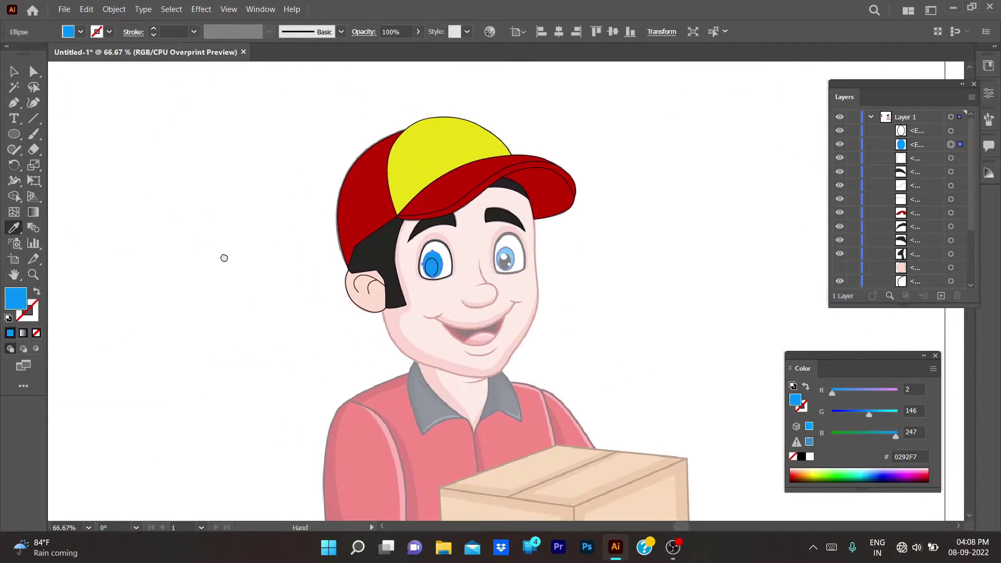
{"action": "key", "text": "x"}
{"action": "double_click", "coordinate": [27, 311]}
{"action": "key", "text": "Return"}
{"action": "key", "text": "ctrl+plus"}
{"action": "key", "text": "ctrl+plus"}
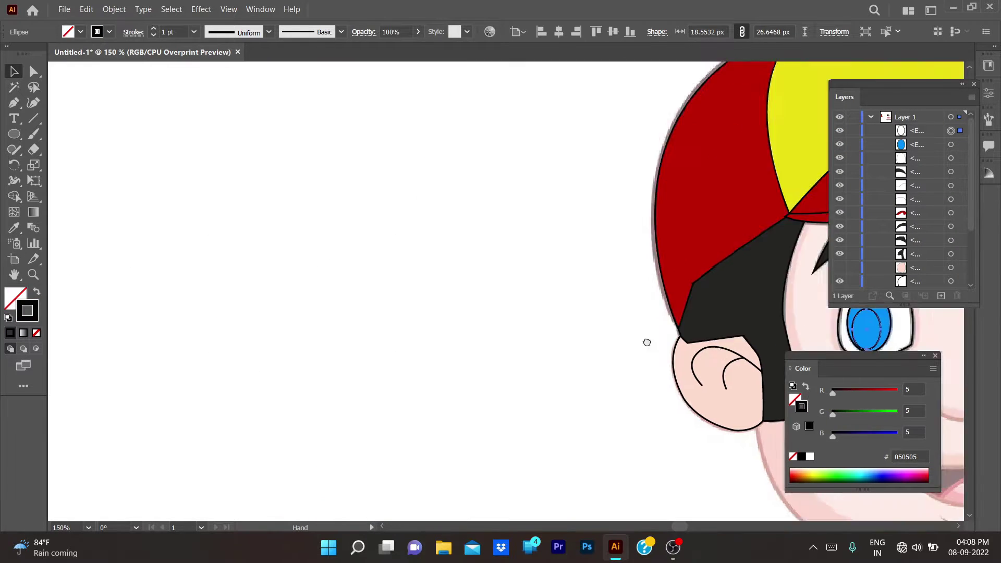
{"action": "left_click_drag", "start_coordinate": [645, 342], "coordinate": [9, 168]}
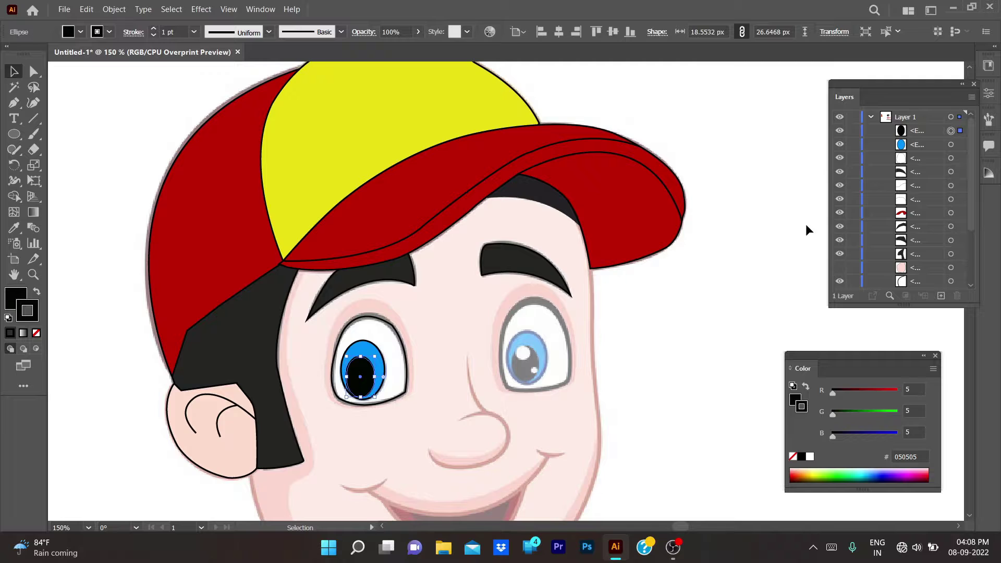
Hide the iris and pupil ellipses in Layers and draw a small highlight circle.
{"action": "left_click_drag", "start_coordinate": [839, 145], "coordinate": [841, 134]}
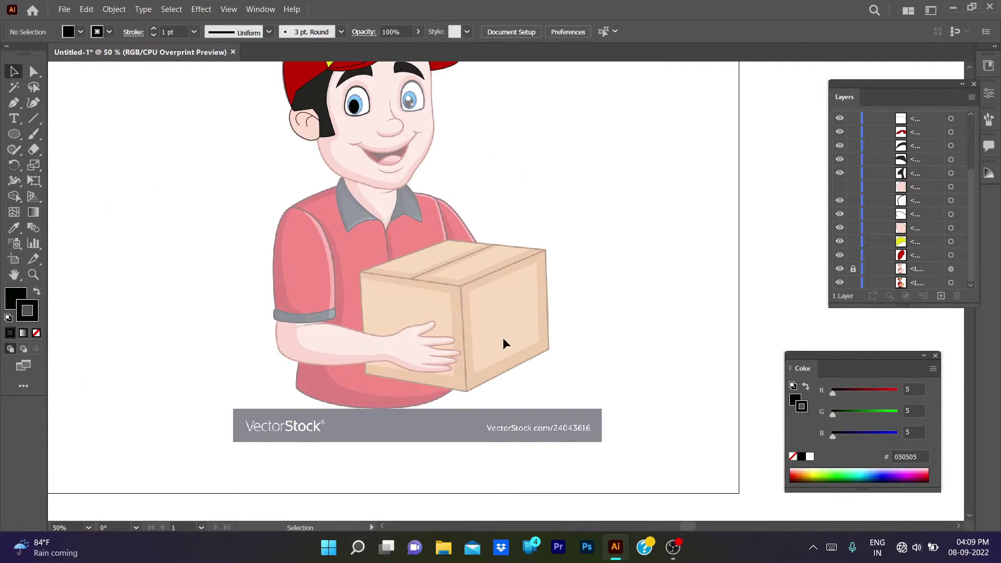
{"action": "scroll", "coordinate": [619, 327], "scroll_direction": "up", "scroll_amount": 1}
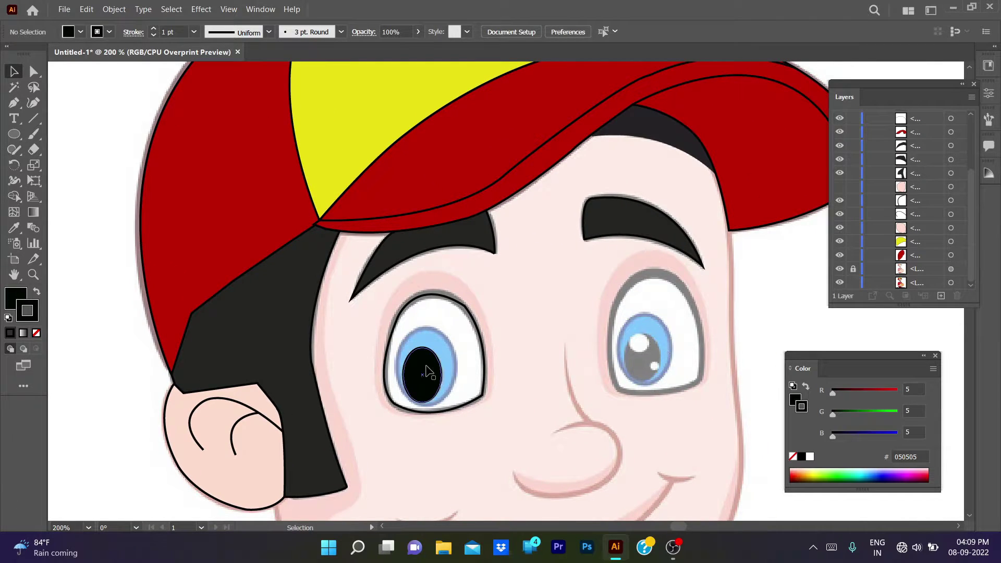
{"action": "scroll", "coordinate": [931, 208], "scroll_direction": "up", "scroll_amount": 2}
{"action": "left_click", "coordinate": [839, 130]}
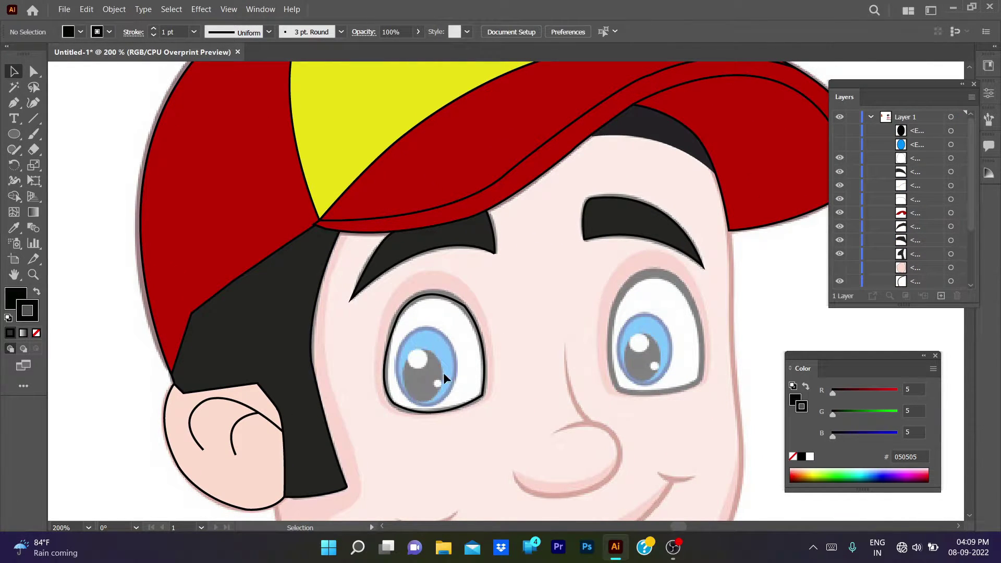
{"action": "left_click_drag", "start_coordinate": [428, 368], "coordinate": [426, 366]}
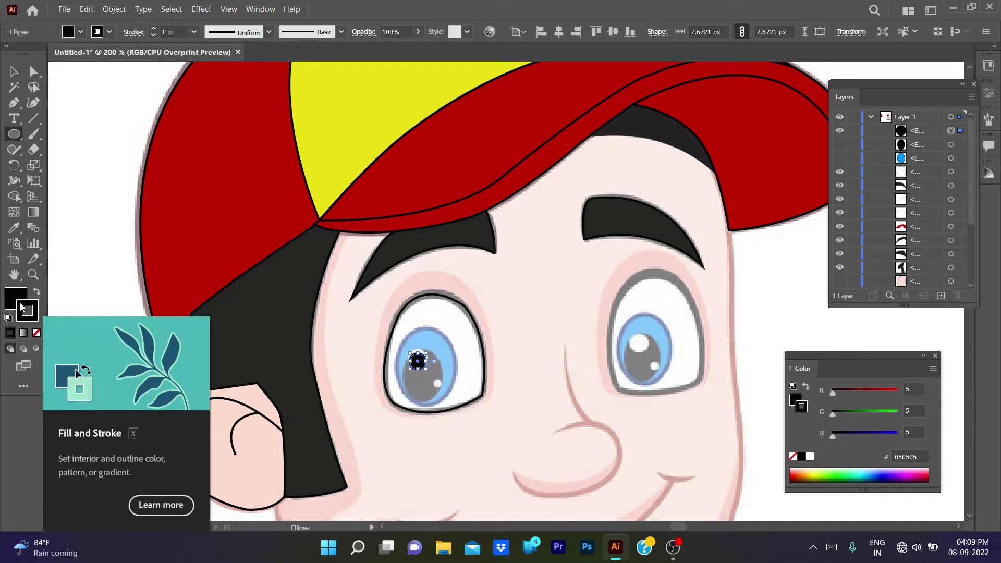
Give the highlight circle no stroke and a white FFFFFF fill, and enlarge it.
{"action": "left_click", "coordinate": [36, 332]}
{"action": "double_click", "coordinate": [15, 298]}
{"action": "type", "text": "FFFFFF"}
{"action": "key", "text": "Return"}
{"action": "key", "text": "v"}
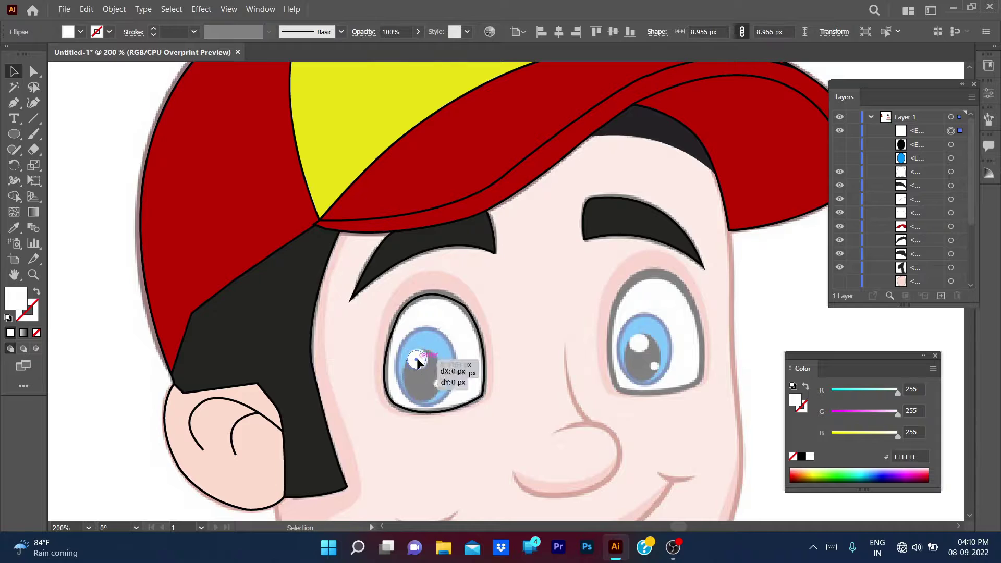
{"action": "left_click_drag", "start_coordinate": [410, 368], "coordinate": [407, 370]}
{"action": "left_click", "coordinate": [136, 348]}
Duplicate the white highlight as a smaller second sparkle.
{"action": "left_click", "coordinate": [839, 145]}
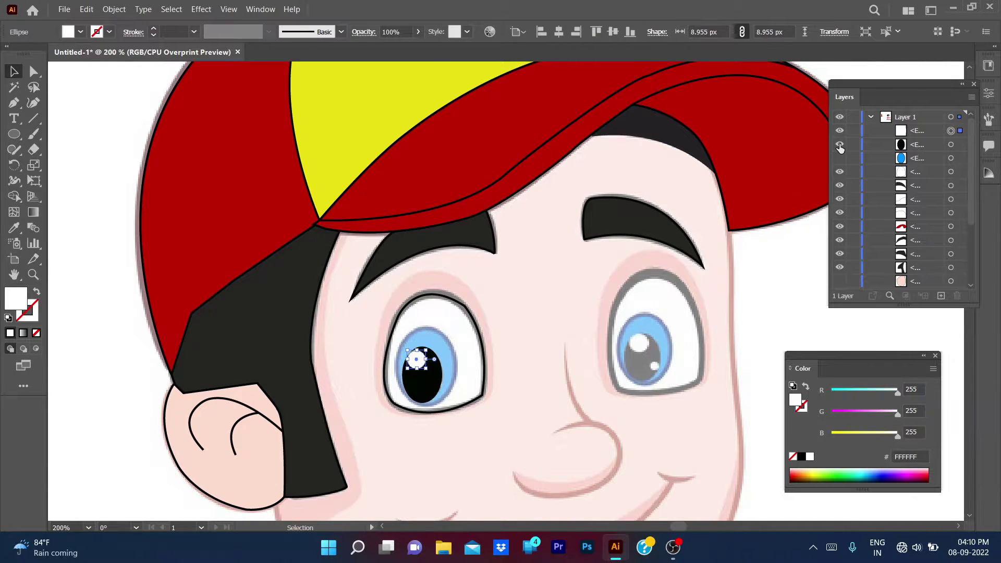
{"action": "left_click", "coordinate": [839, 144]}
{"action": "left_click", "coordinate": [416, 360]}
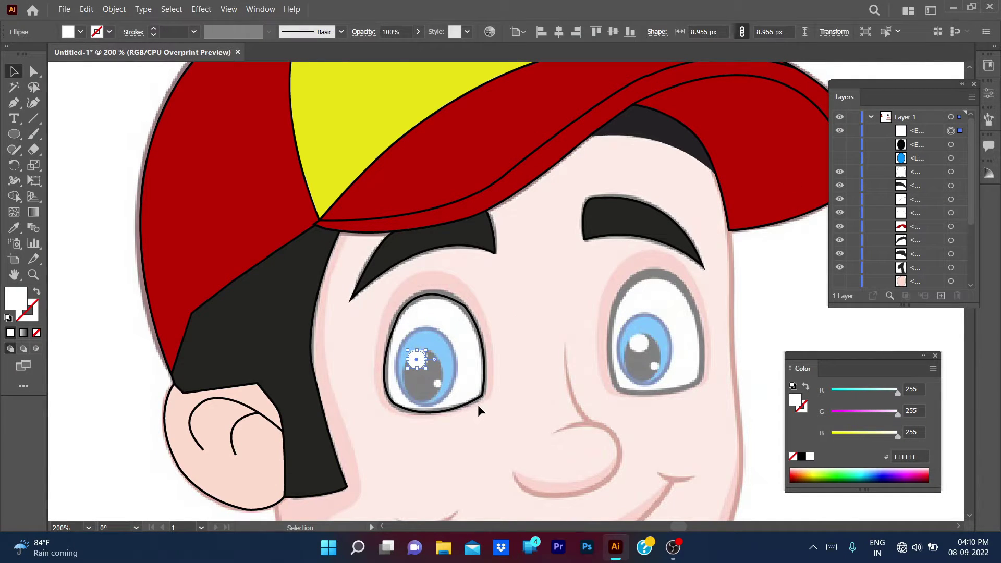
{"action": "left_click_drag", "start_coordinate": [437, 383], "coordinate": [435, 383]}
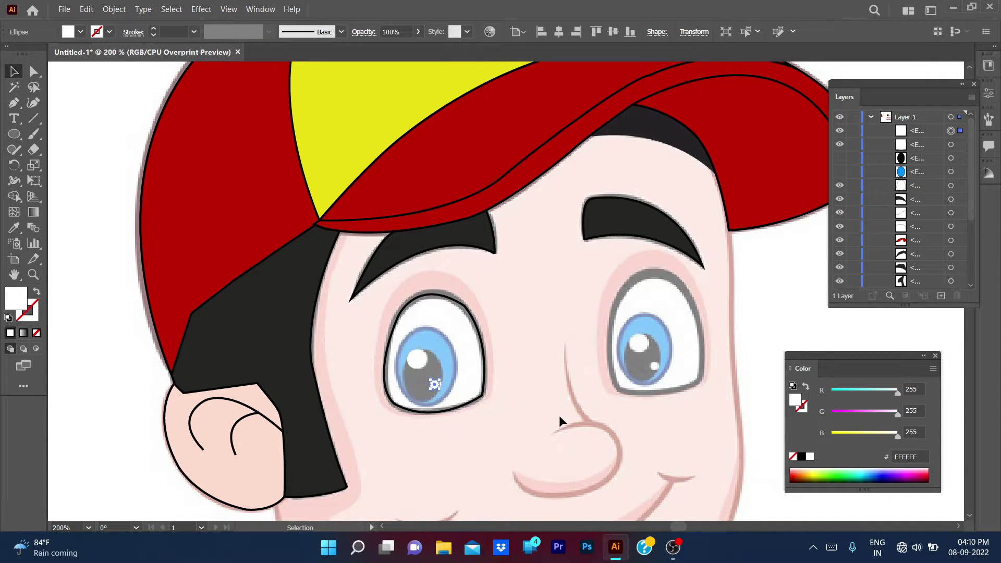
Show the pupil and iris layers again and marquee-select the left eye's shapes.
{"action": "left_click", "coordinate": [839, 158]}
{"action": "left_click", "coordinate": [89, 271]}
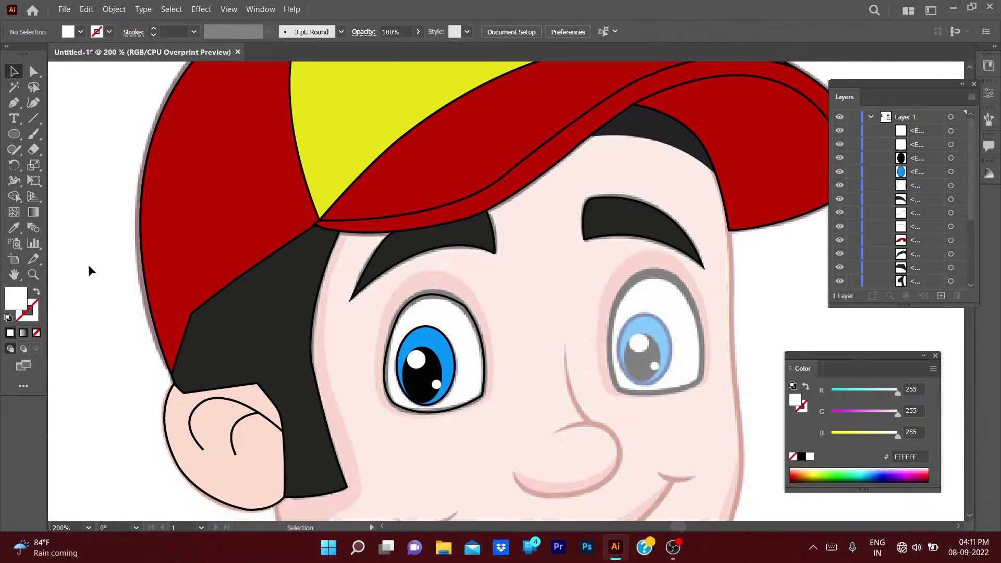
{"action": "scroll", "coordinate": [649, 342], "scroll_direction": "down", "scroll_amount": 3}
{"action": "scroll", "coordinate": [418, 352], "scroll_direction": "up", "scroll_amount": 3}
{"action": "left_click_drag", "start_coordinate": [418, 352], "coordinate": [264, 239]}
{"action": "left_click_drag", "start_coordinate": [420, 373], "coordinate": [303, 257]}
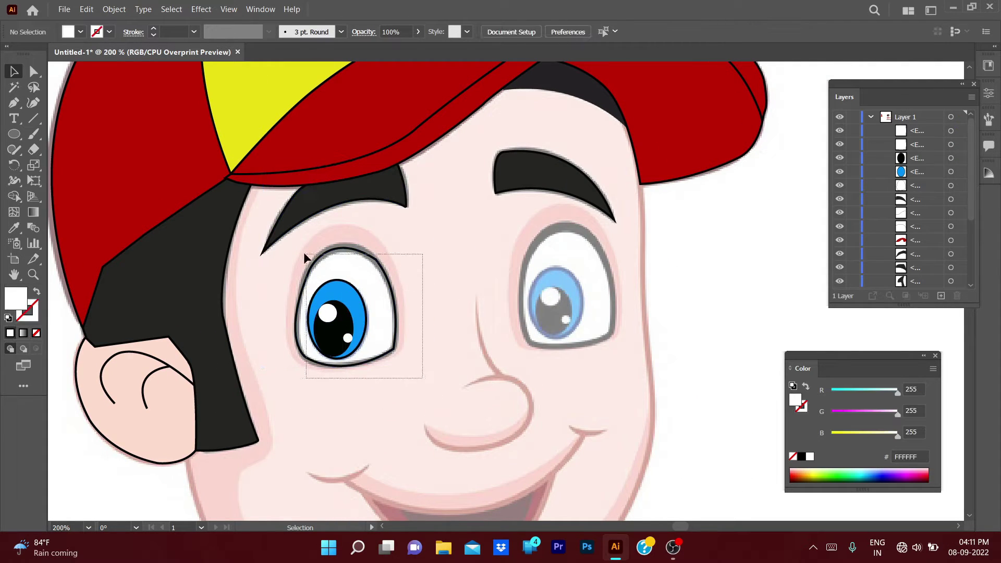
{"action": "left_click", "coordinate": [435, 293]}
Select the eye-white outline path with the Direct Selection tool.
{"action": "left_click", "coordinate": [373, 298]}
{"action": "left_click", "coordinate": [277, 290]}
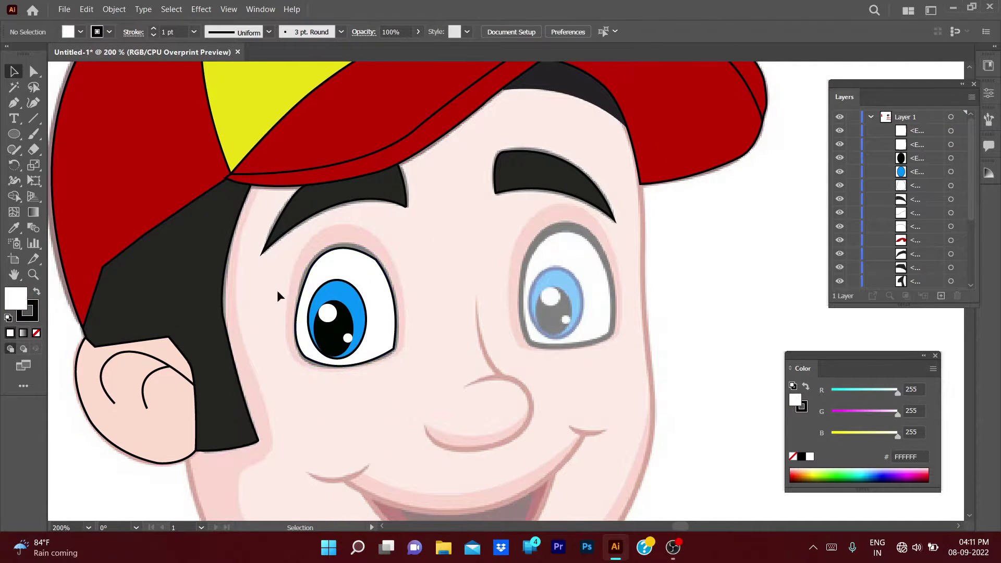
{"action": "left_click", "coordinate": [373, 274]}
{"action": "scroll", "coordinate": [373, 275], "scroll_direction": "up", "scroll_amount": 3}
{"action": "key", "text": "a"}
{"action": "left_click", "coordinate": [374, 252]}
{"action": "scroll", "coordinate": [431, 230], "scroll_direction": "down", "scroll_amount": 5}
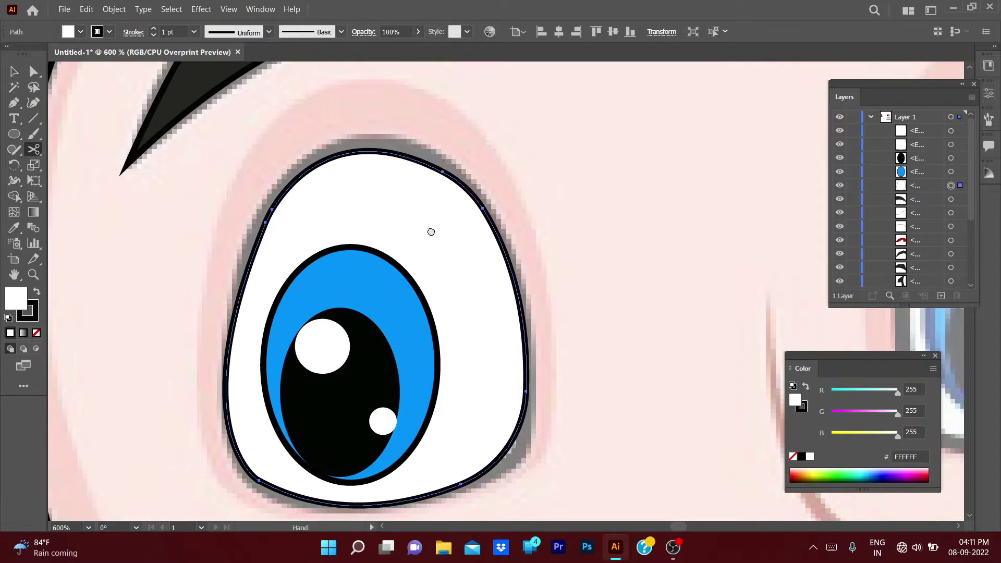
{"action": "scroll", "coordinate": [342, 239], "scroll_direction": "up", "scroll_amount": 5}
Adjust the eye white's bottom-left anchor, then check the whole left eye.
{"action": "key", "text": "v"}
{"action": "key", "text": "a"}
{"action": "left_click_drag", "start_coordinate": [529, 207], "coordinate": [527, 469]}
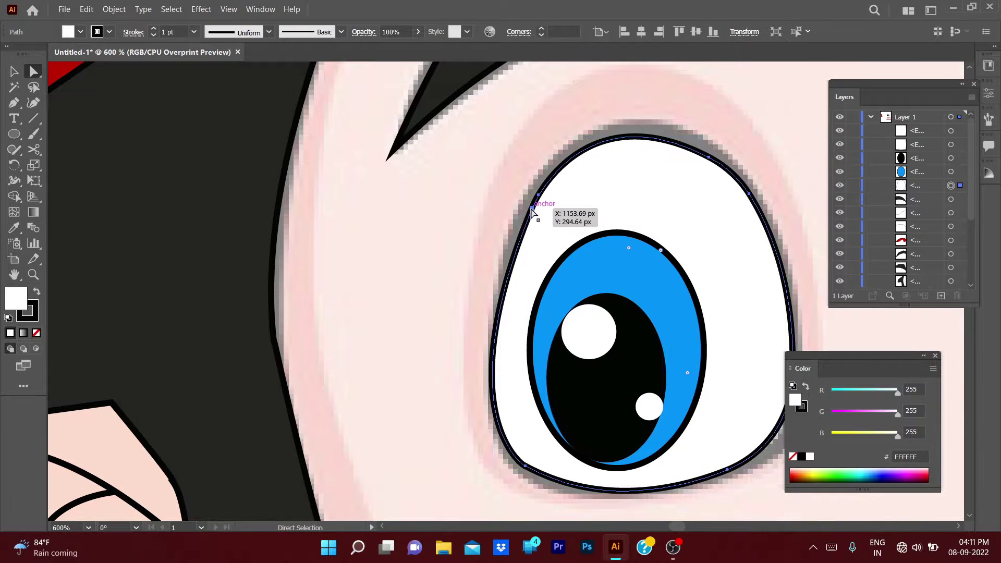
{"action": "left_click", "coordinate": [525, 466]}
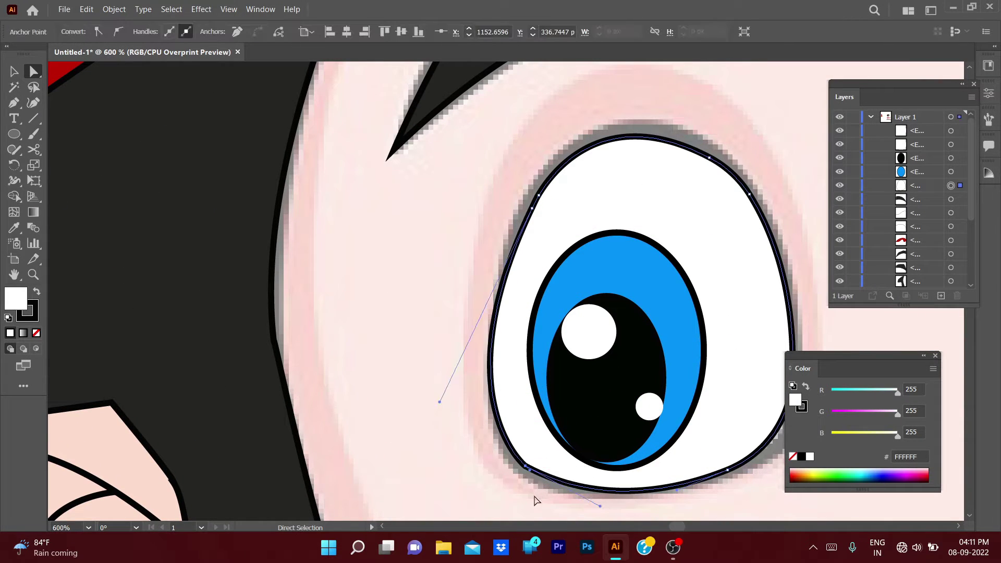
{"action": "scroll", "coordinate": [495, 484], "scroll_direction": "down", "scroll_amount": 3}
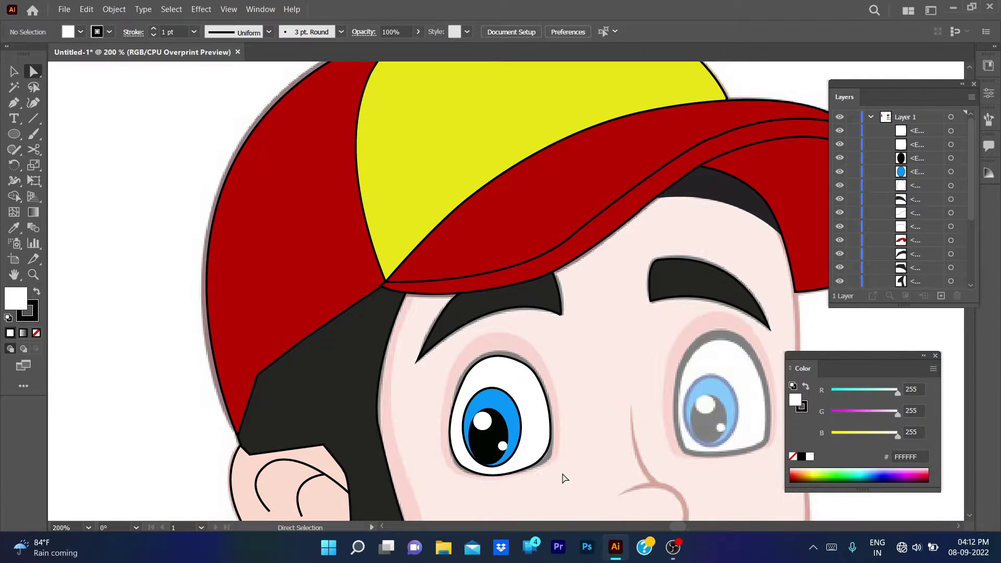
{"action": "left_click_drag", "start_coordinate": [562, 475], "coordinate": [445, 361]}
{"action": "key", "text": "ctrl+shift+a"}
Copy the finished left eye onto the right eye, slightly taller and repositioned.
{"action": "key", "text": "v"}
{"action": "left_click", "coordinate": [452, 358]}
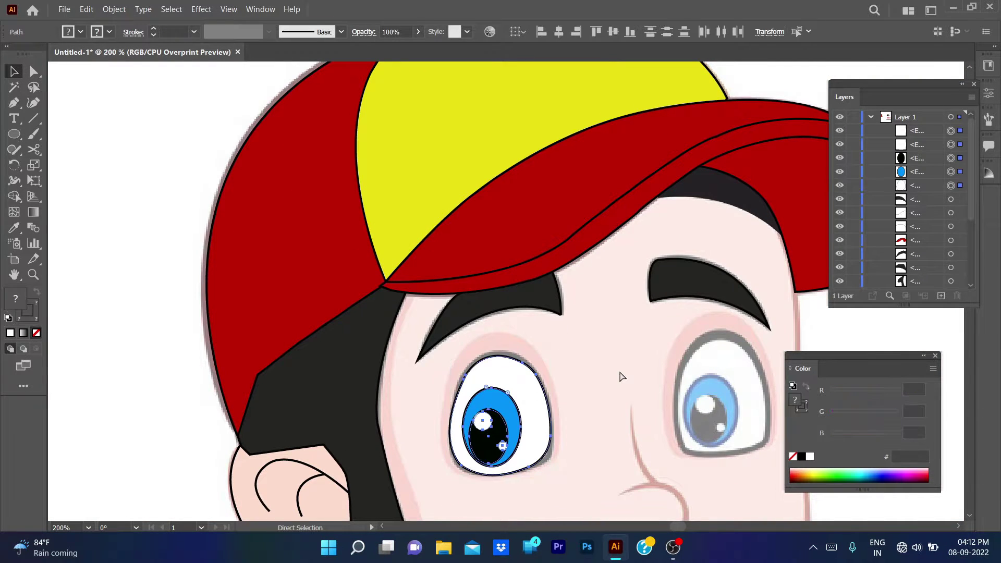
{"action": "key", "text": "ctrl+c"}
{"action": "key", "text": "ctrl+v"}
{"action": "mouse_move", "coordinate": [546, 304]}
{"action": "left_mouse_down"}
{"action": "mouse_move", "coordinate": [752, 412]}
{"action": "mouse_move", "coordinate": [669, 424]}
{"action": "mouse_move", "coordinate": [755, 396]}
{"action": "left_mouse_up"}
{"action": "left_click_drag", "start_coordinate": [723, 336], "coordinate": [723, 333]}
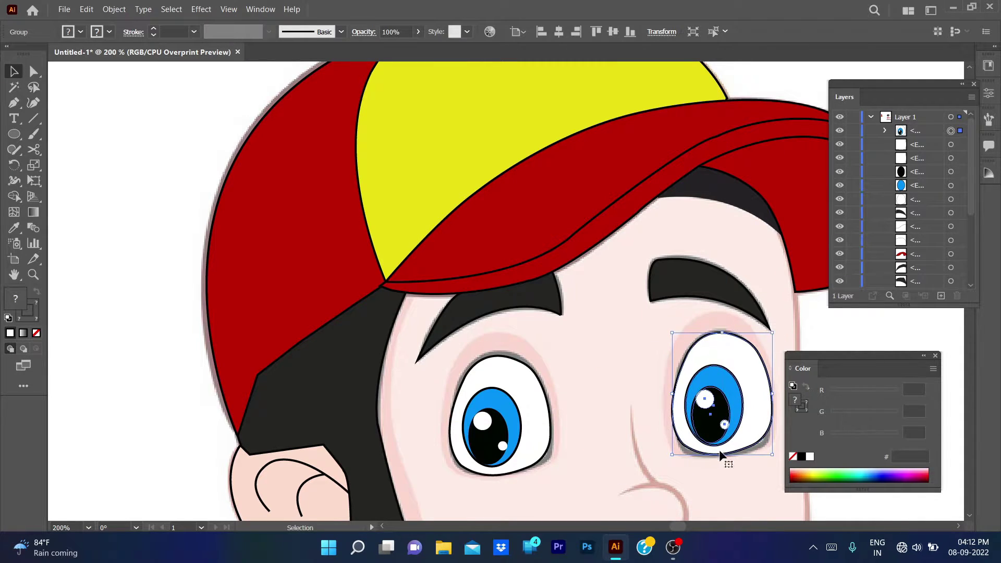
{"action": "left_click_drag", "start_coordinate": [767, 454], "coordinate": [770, 347]}
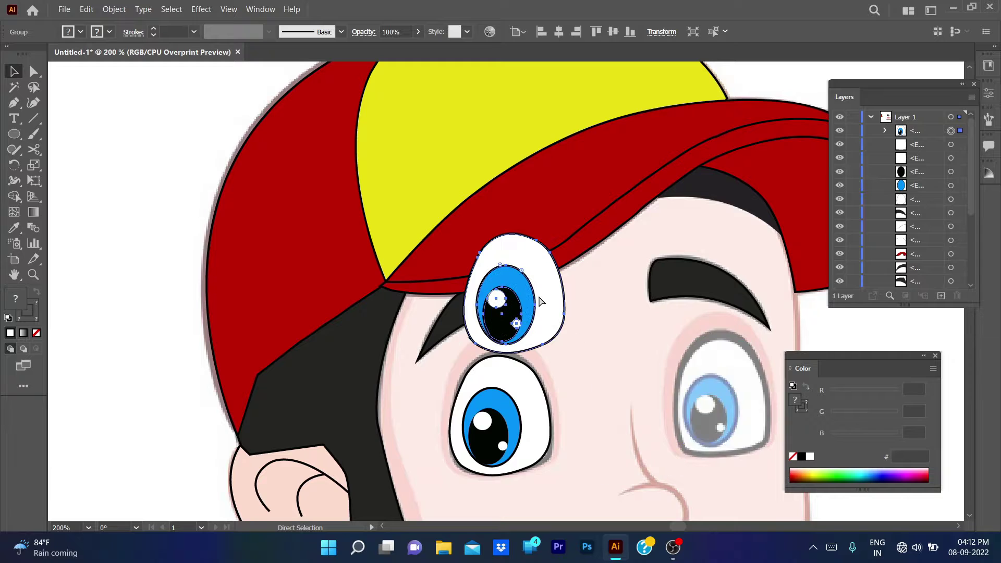
{"action": "key", "text": "ctrl+shift+a"}
Pen-trace the rounded nose tip outline.
{"action": "scroll", "coordinate": [742, 374], "scroll_direction": "down", "scroll_amount": 5}
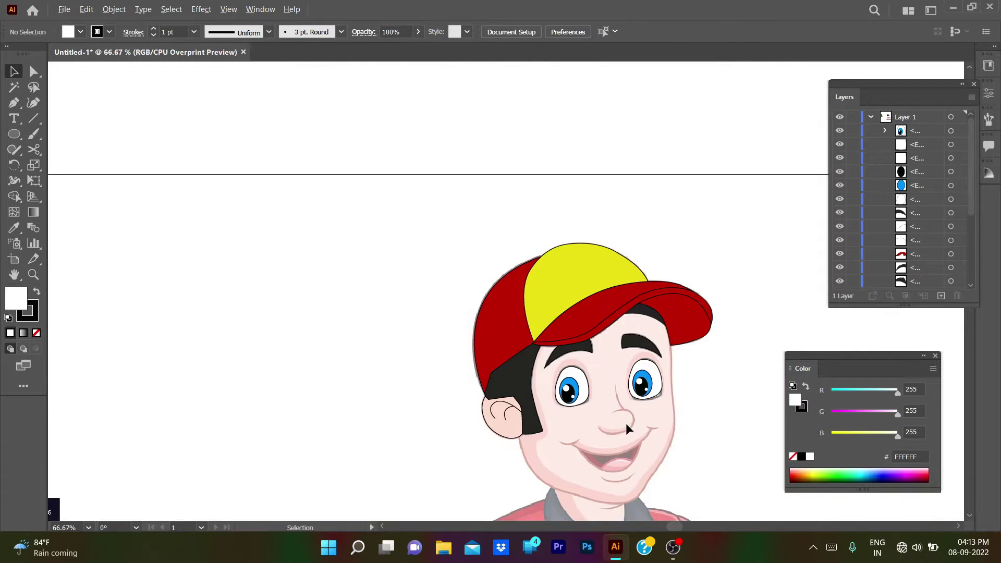
{"action": "scroll", "coordinate": [596, 411], "scroll_direction": "up", "scroll_amount": 4}
{"action": "key", "text": "p"}
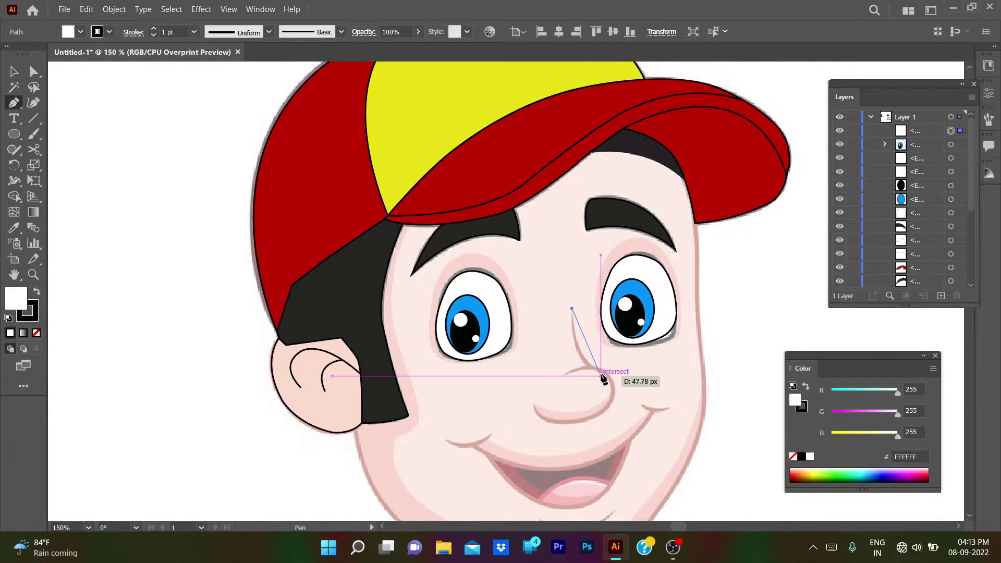
{"action": "left_click", "coordinate": [561, 375]}
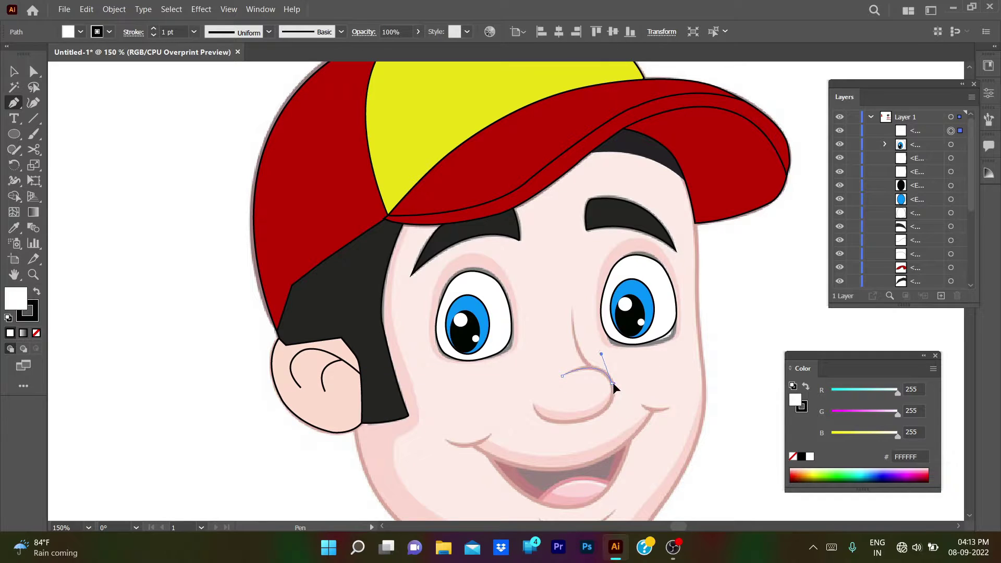
{"action": "left_click", "coordinate": [611, 383]}
{"action": "left_click_drag", "start_coordinate": [568, 424], "coordinate": [548, 420]}
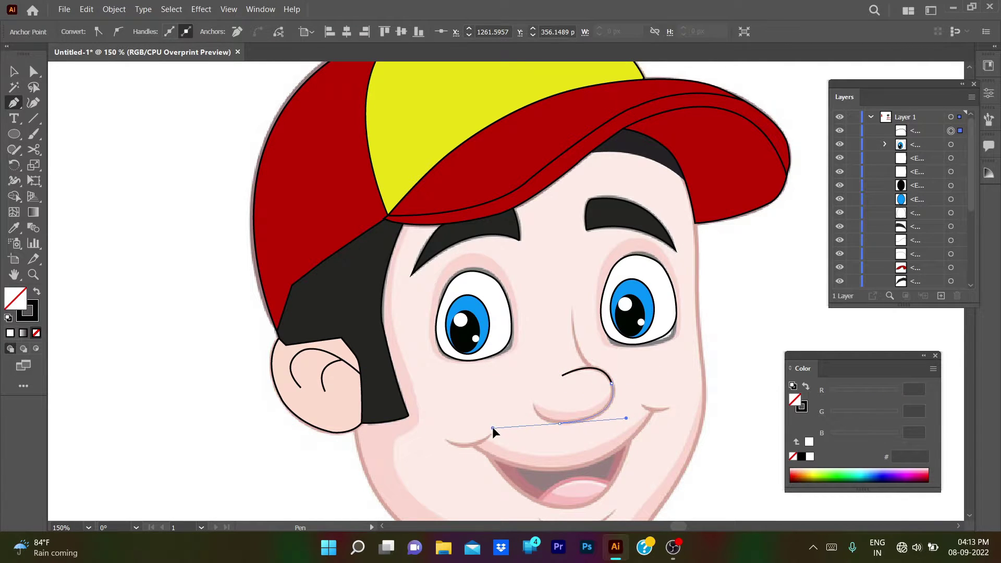
{"action": "left_click_drag", "start_coordinate": [489, 430], "coordinate": [535, 410]}
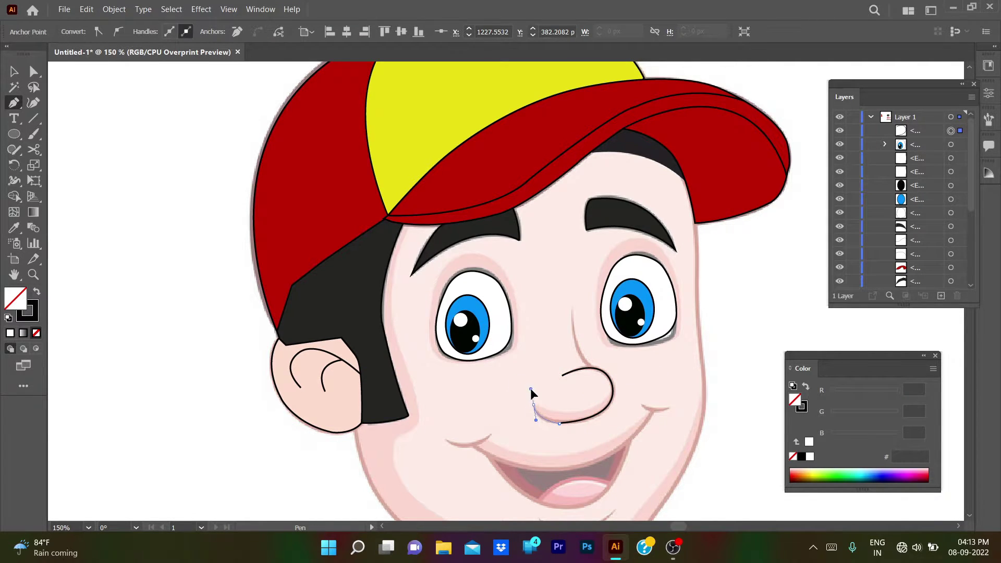
{"action": "left_click", "coordinate": [551, 348], "text": "ctrl"}
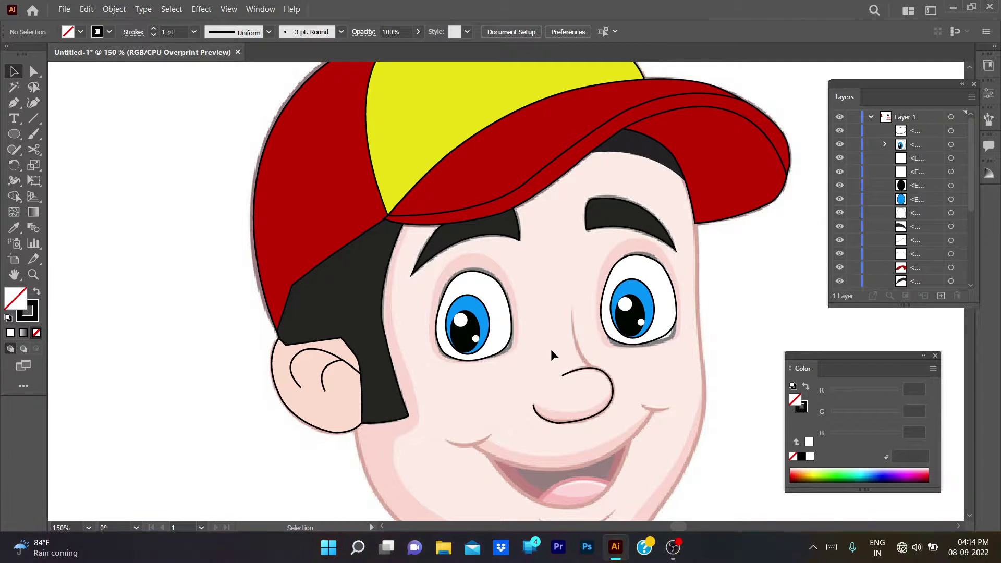
Pen-trace the nose bridge line curving into the nostril.
{"action": "key", "text": "p"}
{"action": "left_click", "coordinate": [573, 309]}
{"action": "left_click_drag", "start_coordinate": [594, 368], "coordinate": [619, 384]}
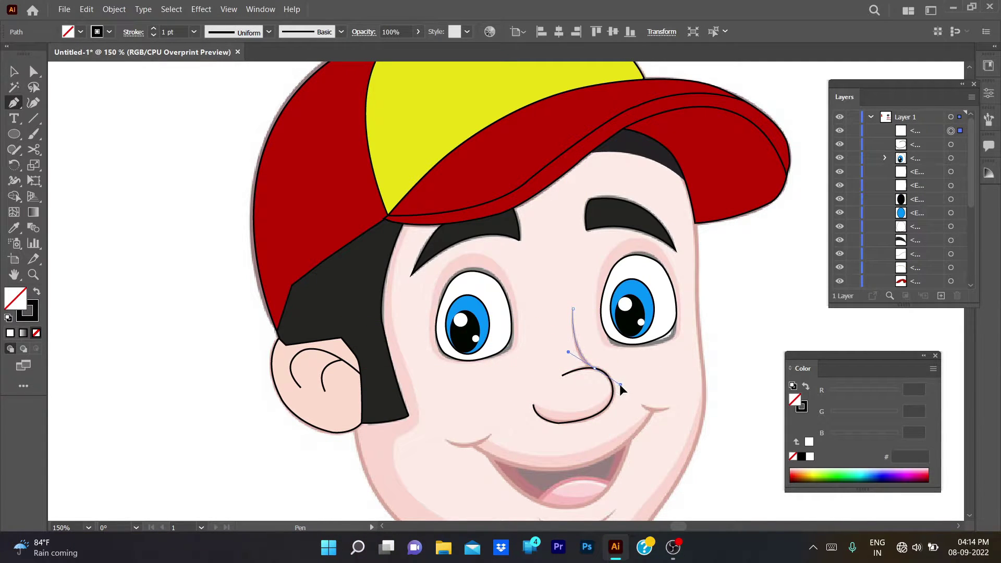
{"action": "left_click", "coordinate": [548, 341], "text": "ctrl"}
Give both nose strokes a tapered width profile.
{"action": "left_click", "coordinate": [576, 337]}
{"action": "left_click", "coordinate": [610, 382], "text": "shift"}
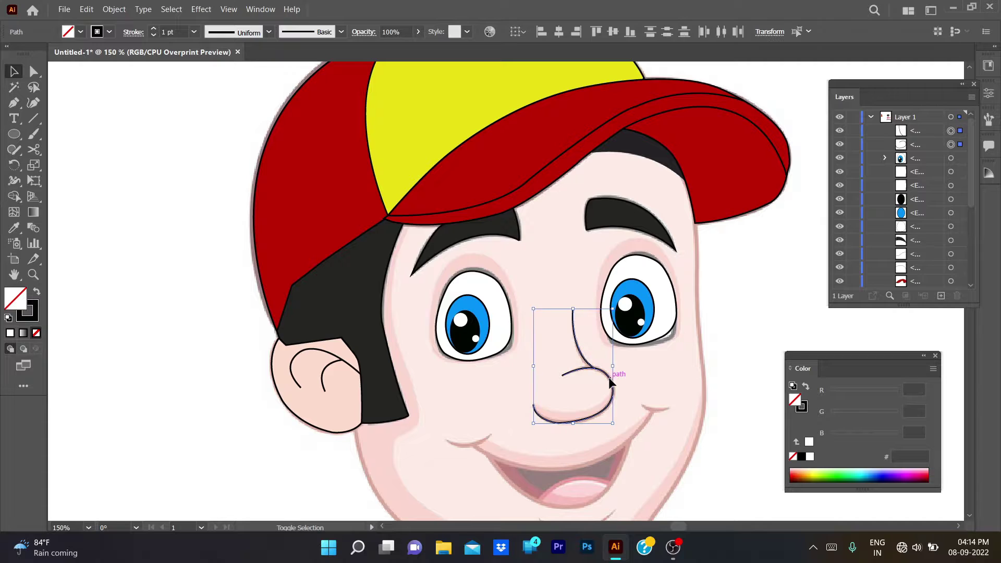
{"action": "left_click", "coordinate": [268, 32]}
{"action": "left_click", "coordinate": [229, 78]}
{"action": "key", "text": "ctrl+shift+a"}
{"action": "left_click_drag", "start_coordinate": [730, 412], "coordinate": [701, 274]}
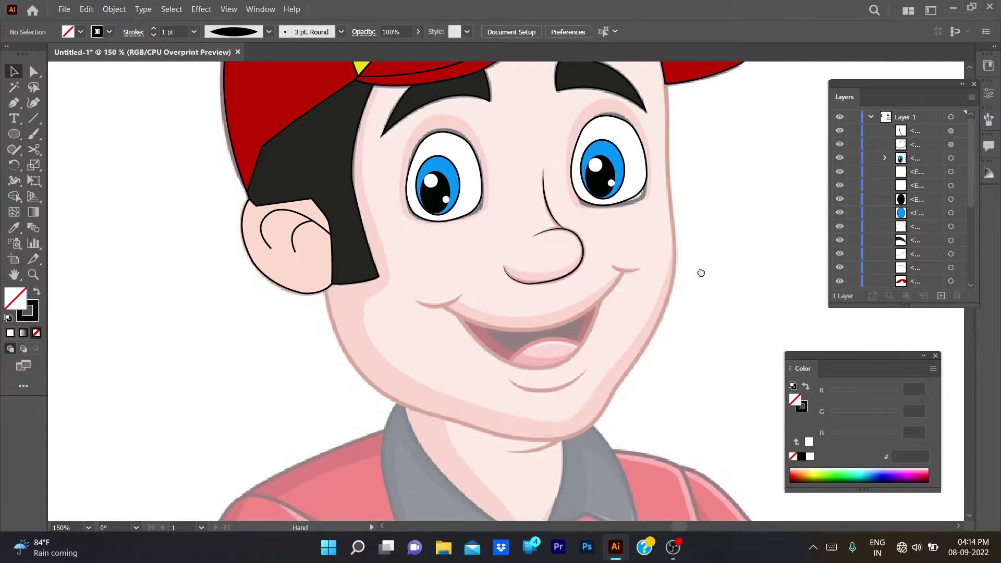
Pen-trace the smile line from the left to the right mouth corner.
{"action": "left_click", "coordinate": [444, 307]}
{"action": "left_click_drag", "start_coordinate": [621, 273], "coordinate": [624, 249]}
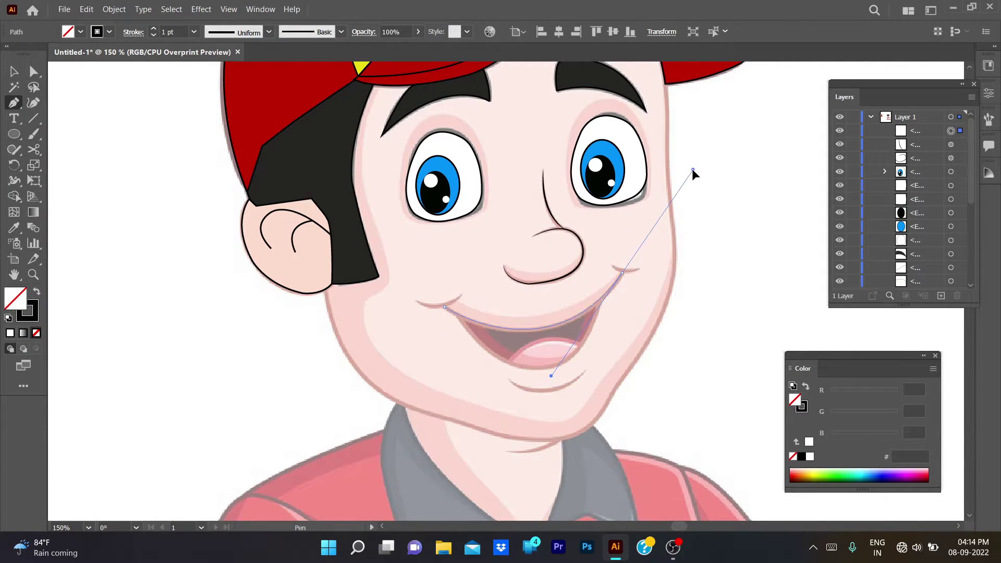
{"action": "key", "text": "v"}
{"action": "key", "text": "ctrl+shift+a"}
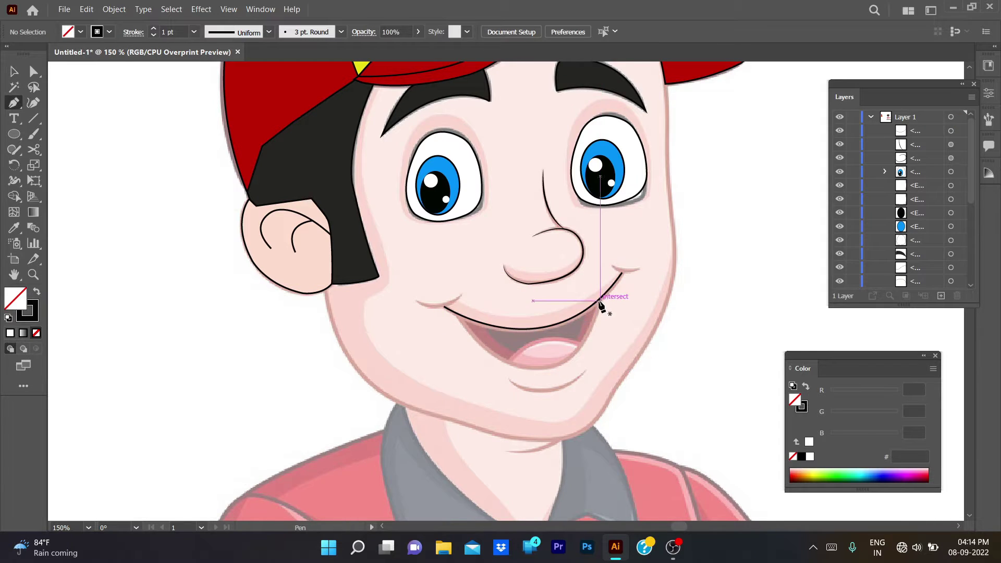
Pen-trace the curved lower mouth outline between the corners.
{"action": "left_click", "coordinate": [600, 298]}
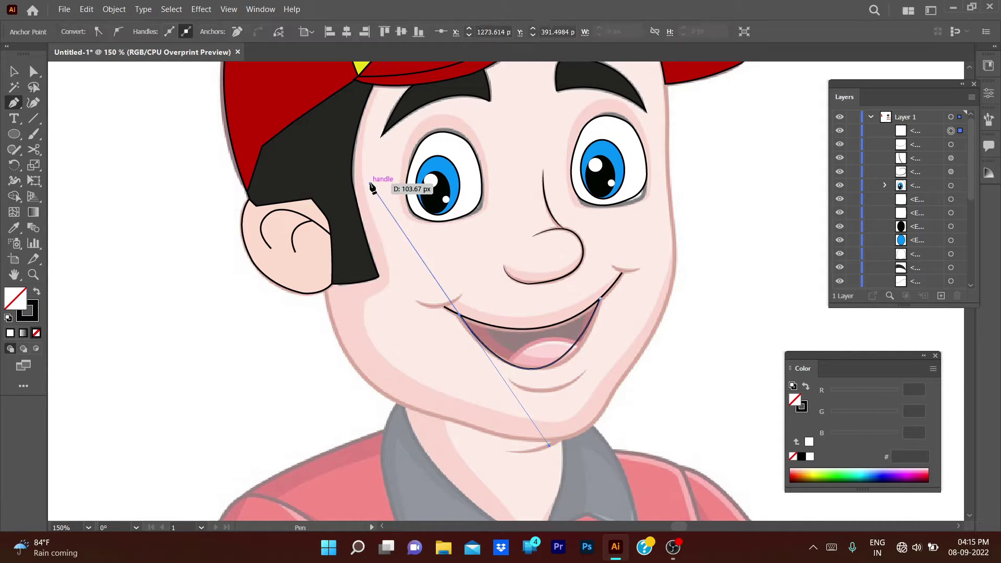
{"action": "left_click_drag", "start_coordinate": [544, 367], "coordinate": [500, 367]}
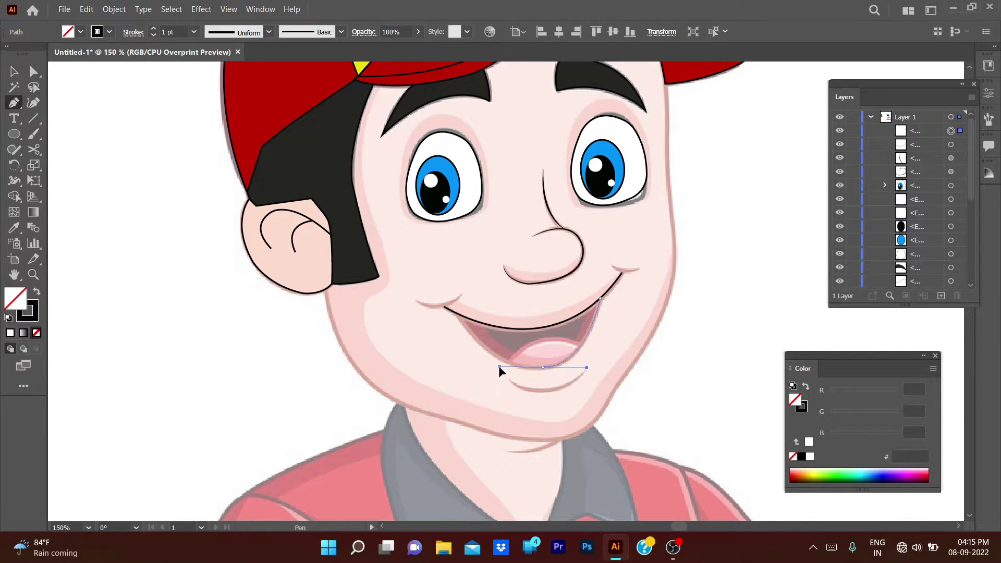
{"action": "left_click_drag", "start_coordinate": [458, 315], "coordinate": [448, 279]}
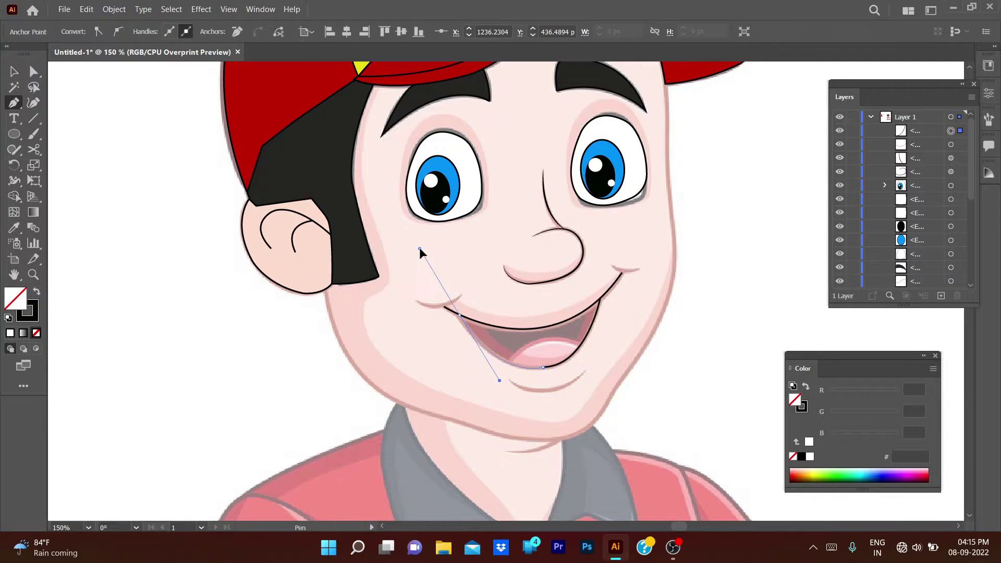
{"action": "mouse_move", "coordinate": [419, 248]}
{"action": "left_mouse_down"}
{"action": "mouse_move", "coordinate": [466, 286]}
{"action": "mouse_move", "coordinate": [481, 275]}
{"action": "left_mouse_up"}
{"action": "key", "text": "v"}
{"action": "left_click", "coordinate": [670, 346]}
Draw short creases at the left and right mouth corners.
{"action": "key", "text": "p"}
{"action": "left_click", "coordinate": [416, 301]}
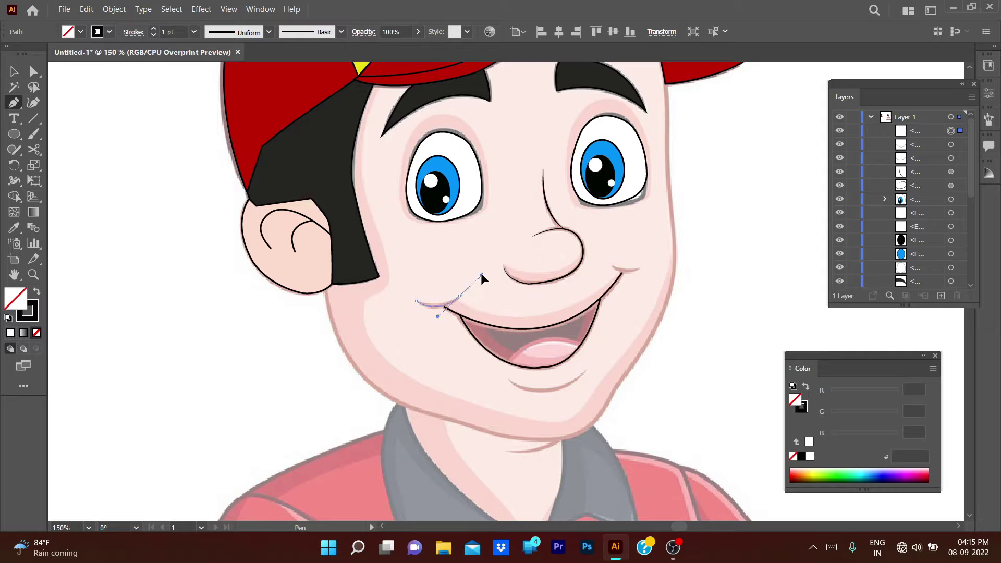
{"action": "key", "text": "v"}
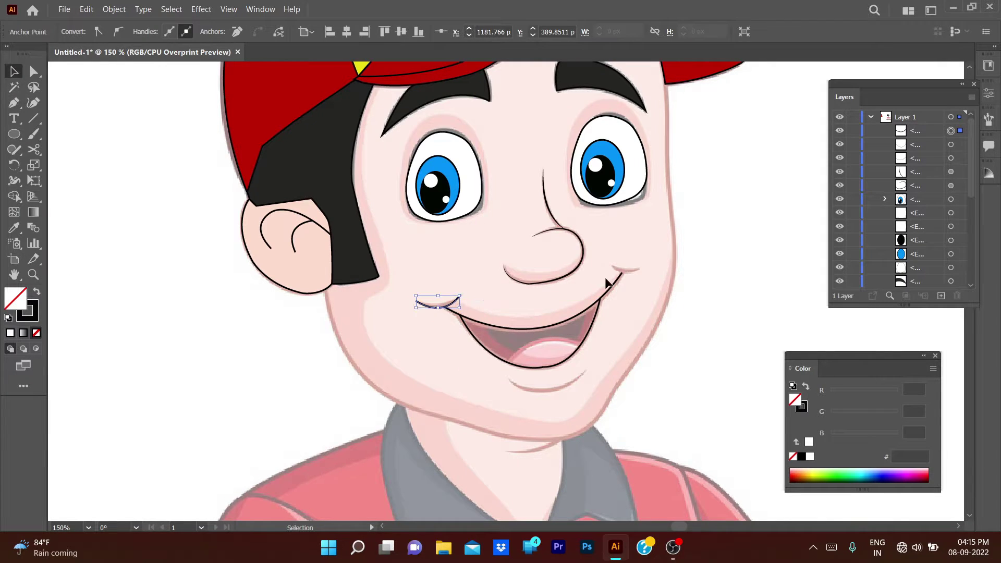
{"action": "key", "text": "p"}
{"action": "left_click", "coordinate": [612, 266]}
{"action": "left_click_drag", "start_coordinate": [620, 275], "coordinate": [625, 281]}
{"action": "left_click", "coordinate": [639, 269]}
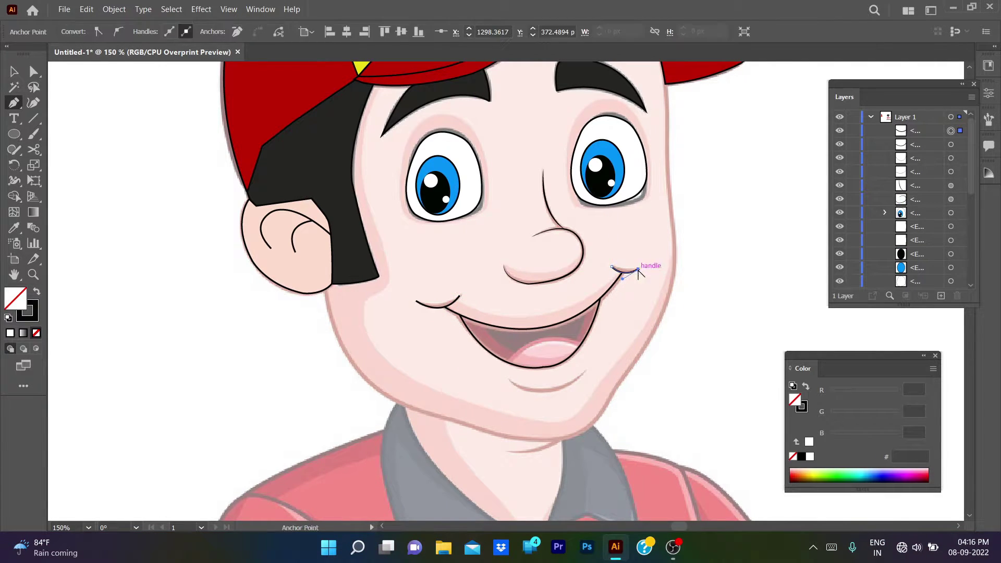
{"action": "key", "text": "v"}
{"action": "left_click", "coordinate": [709, 275]}
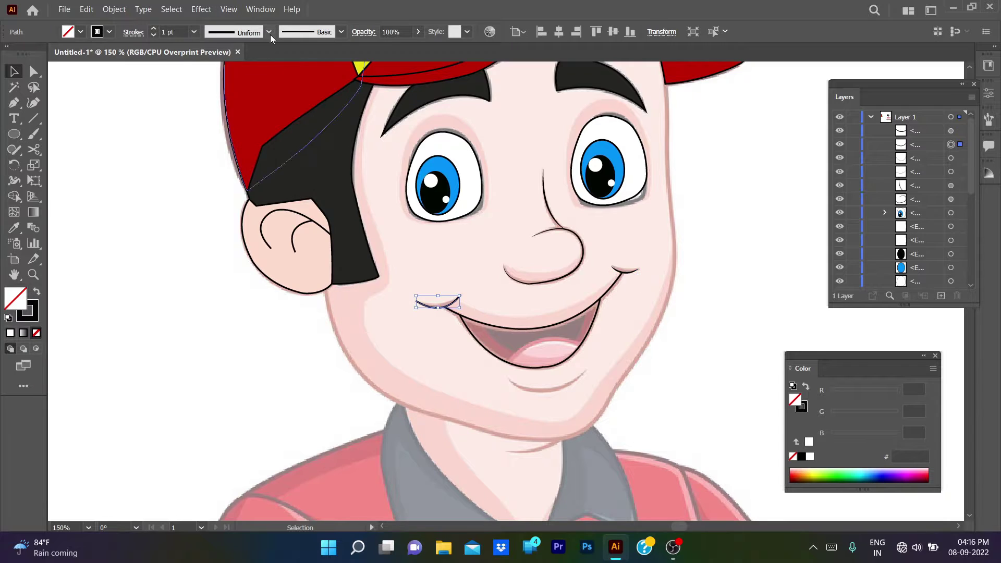
Pen-trace the chin line under the lower lip with a tapered width profile.
{"action": "key", "text": "p"}
{"action": "left_click", "coordinate": [508, 378]}
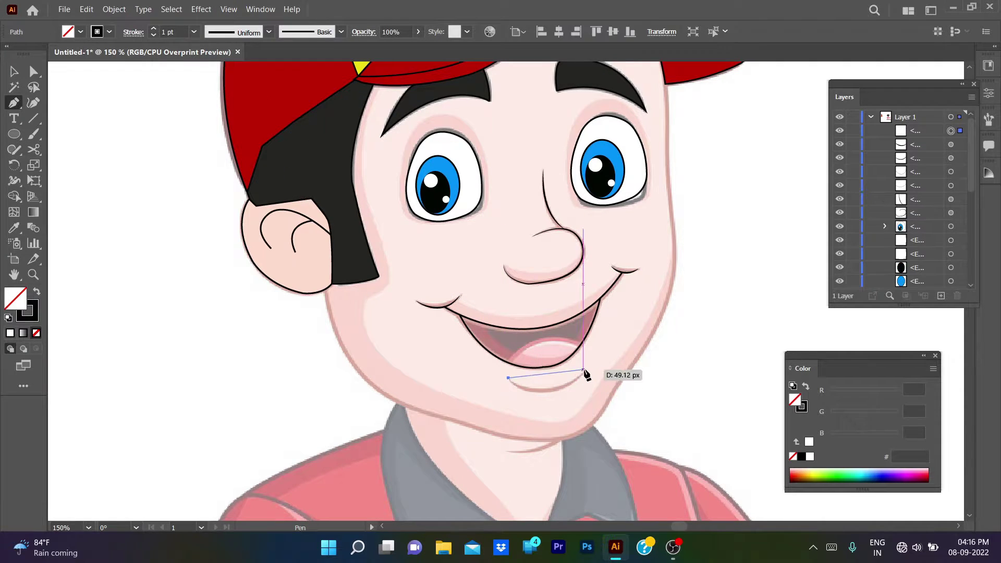
{"action": "left_click_drag", "start_coordinate": [626, 332], "coordinate": [630, 327]}
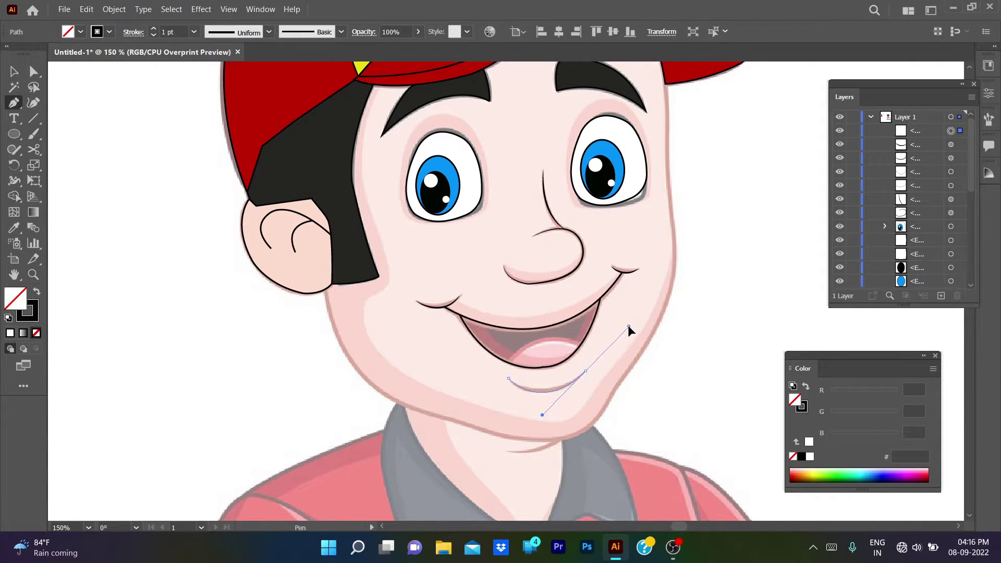
{"action": "key", "text": "v"}
{"action": "left_click", "coordinate": [518, 386]}
{"action": "left_click", "coordinate": [268, 32]}
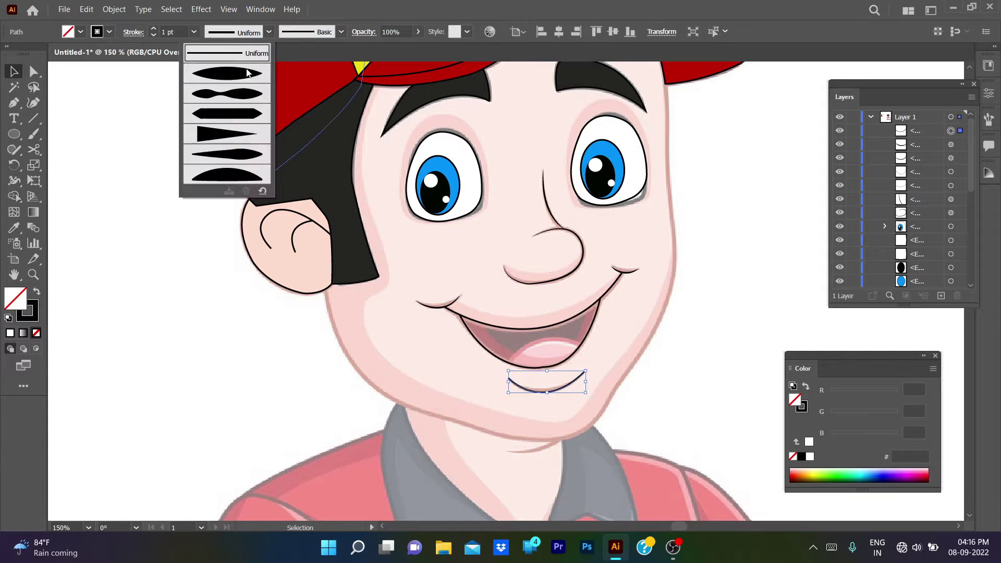
{"action": "left_click", "coordinate": [192, 170]}
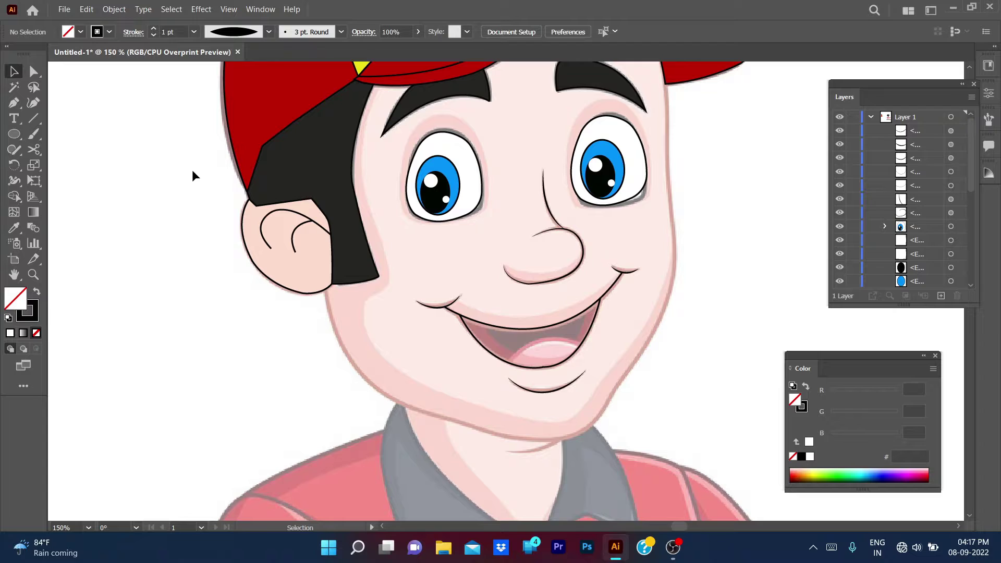
Select the red cap side piece and drag its Layers row one position lower.
{"action": "key", "text": "ctrl+minus"}
{"action": "key", "text": "ctrl+minus"}
{"action": "key", "text": "ctrl+minus"}
{"action": "left_click", "coordinate": [471, 218]}
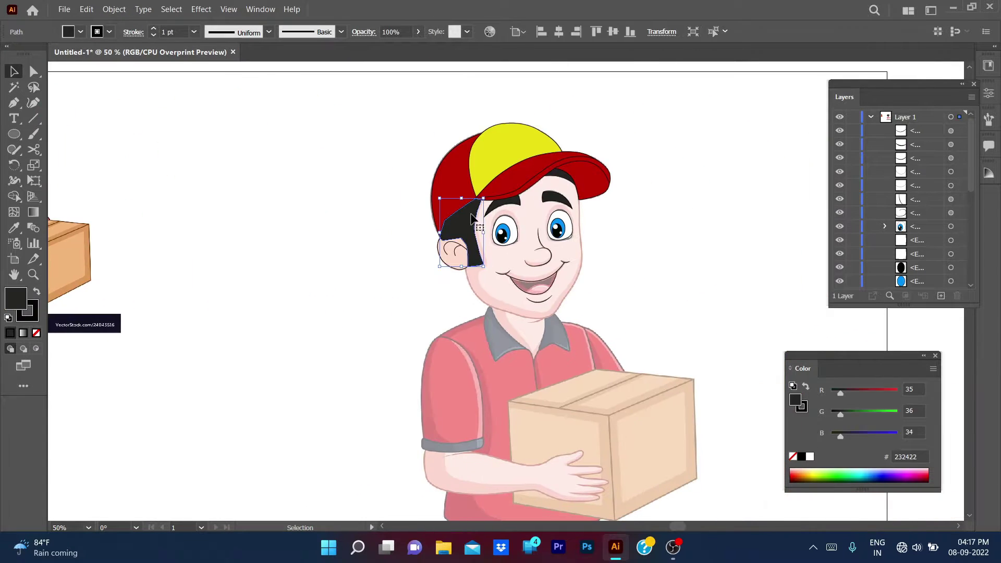
{"action": "left_click", "coordinate": [446, 177]}
{"action": "left_click", "coordinate": [458, 230]}
{"action": "left_click", "coordinate": [448, 172]}
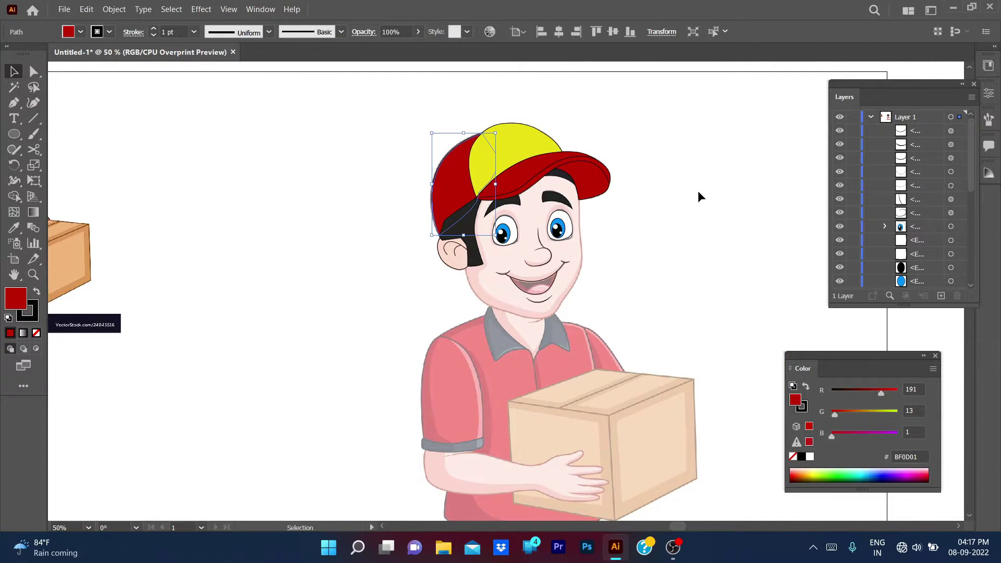
{"action": "scroll", "coordinate": [931, 135], "scroll_direction": "down", "scroll_amount": 5}
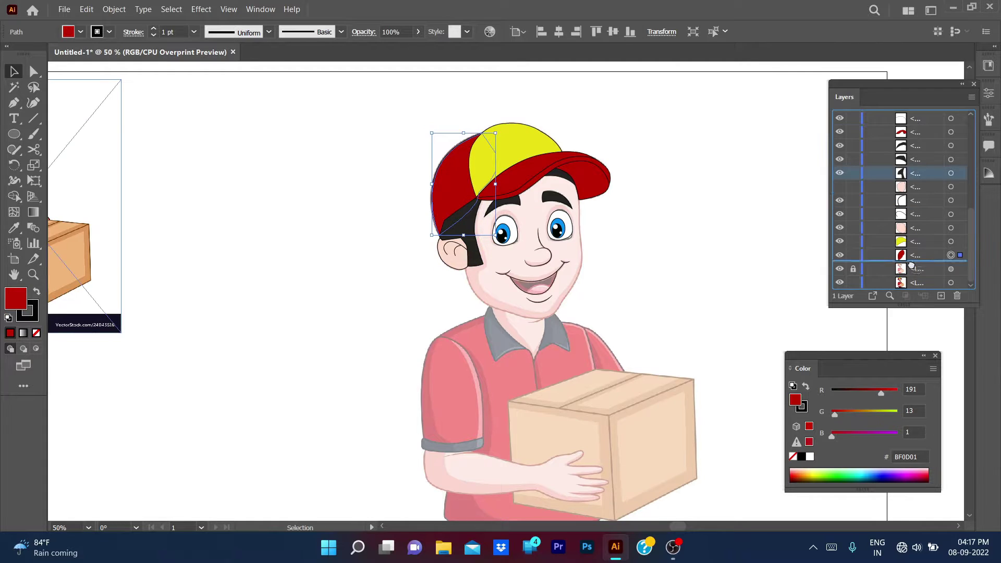
{"action": "left_click_drag", "start_coordinate": [911, 266], "coordinate": [910, 263]}
{"action": "scroll", "coordinate": [467, 170], "scroll_direction": "up", "scroll_amount": 4}
Nudge the cap brim's corner anchor down and right with Direct Selection, then deselect.
{"action": "left_click", "coordinate": [504, 280]}
{"action": "key", "text": "a"}
{"action": "left_click", "coordinate": [504, 280]}
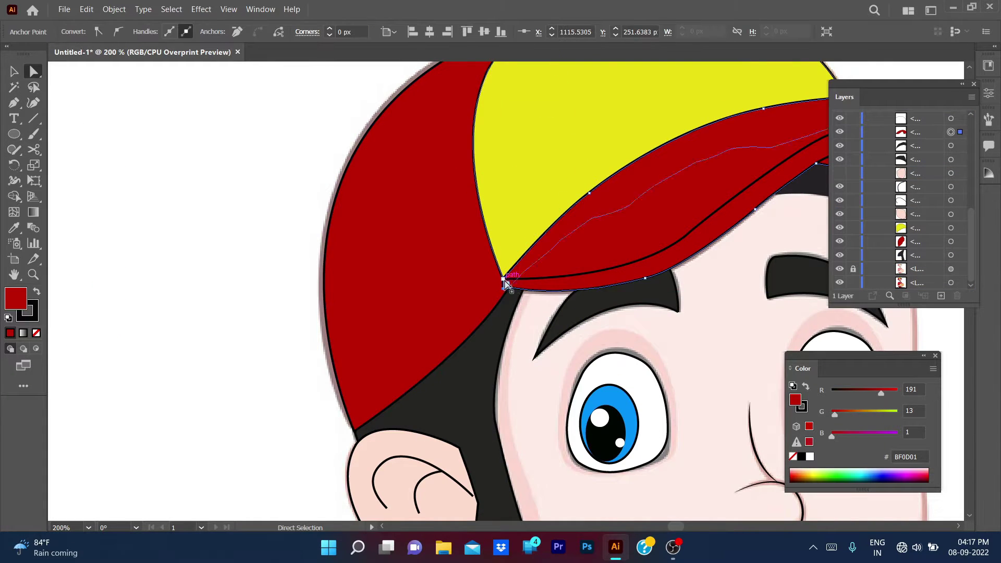
{"action": "left_click_drag", "start_coordinate": [504, 282], "coordinate": [516, 287]}
{"action": "scroll", "coordinate": [216, 275], "scroll_direction": "down", "scroll_amount": 4}
{"action": "left_click", "coordinate": [216, 274]}
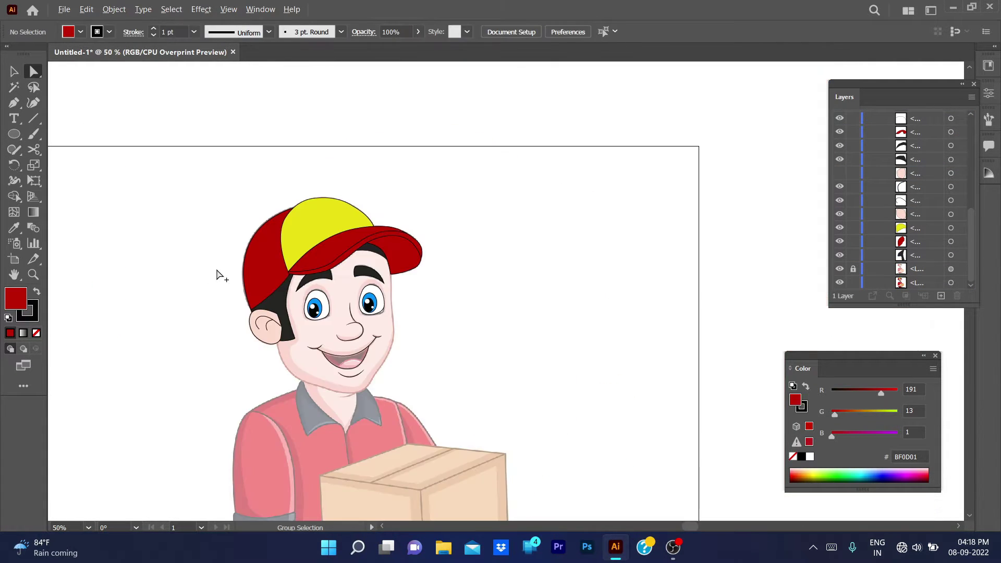
{"action": "scroll", "coordinate": [364, 338], "scroll_direction": "up", "scroll_amount": 3}
{"action": "scroll", "coordinate": [459, 313], "scroll_direction": "up", "scroll_amount": 3}
{"action": "scroll", "coordinate": [521, 297], "scroll_direction": "up", "scroll_amount": 2}
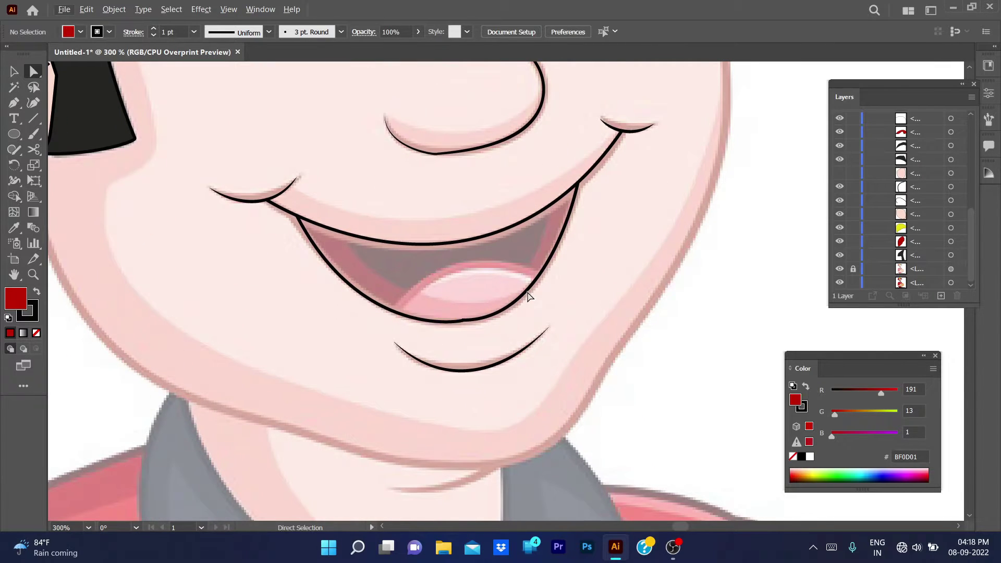
Draw an unfilled curved Pen path across the top edge of the tongue.
{"action": "left_click", "coordinate": [394, 312]}
{"action": "left_click_drag", "start_coordinate": [538, 276], "coordinate": [631, 313]}
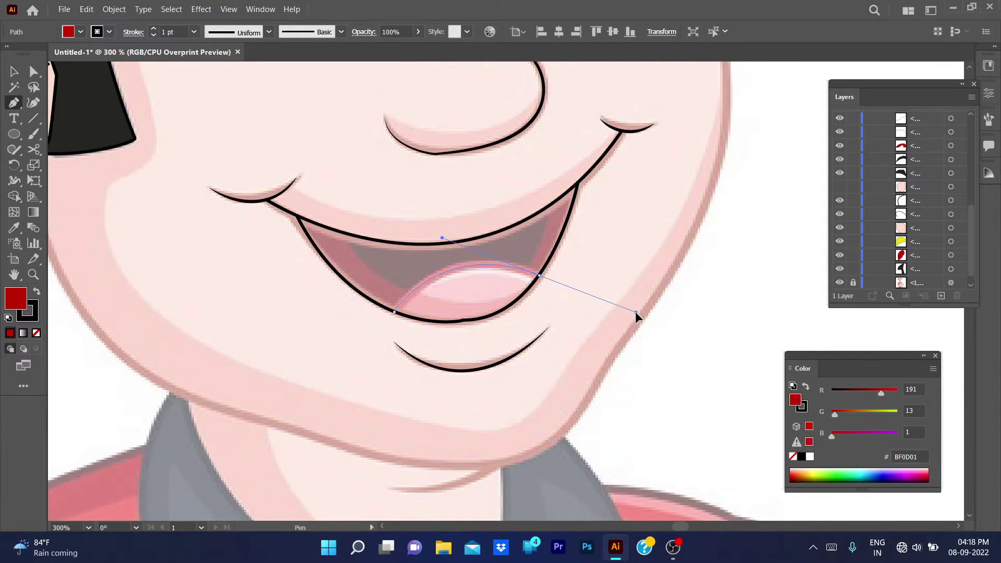
{"action": "left_click", "coordinate": [539, 275]}
{"action": "key", "text": "/"}
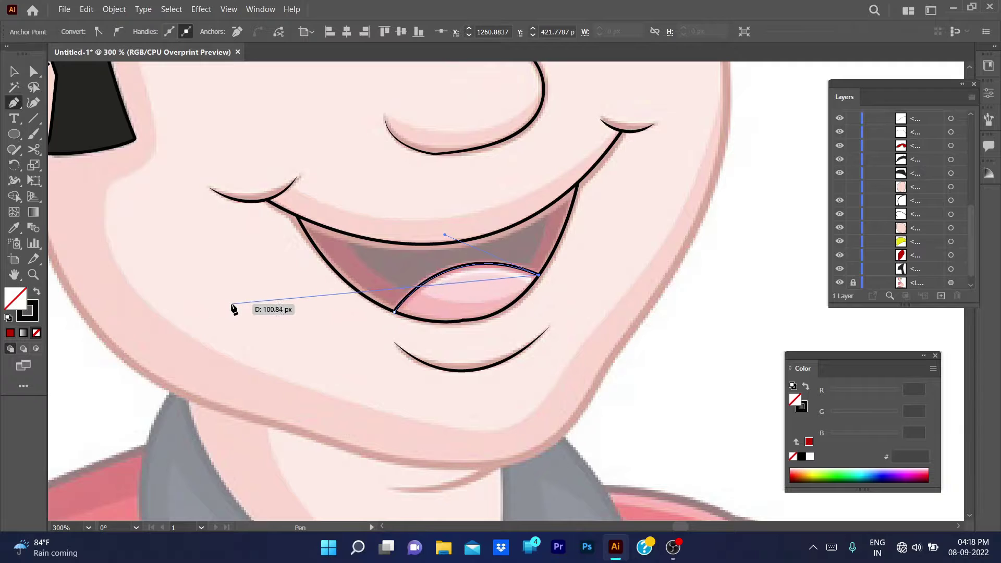
Sample the reference crimson with the Eyedropper and apply it as the curve's stroke.
{"action": "key", "text": "i"}
{"action": "scroll", "coordinate": [267, 352], "scroll_direction": "down", "scroll_amount": 4}
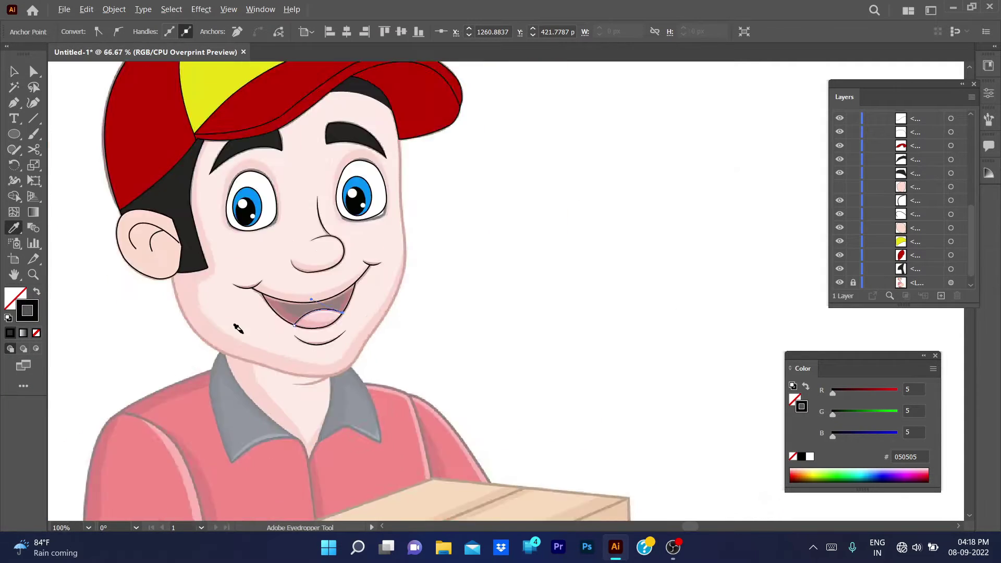
{"action": "scroll", "coordinate": [331, 124], "scroll_direction": "up", "scroll_amount": 8}
{"action": "left_click", "coordinate": [327, 128]}
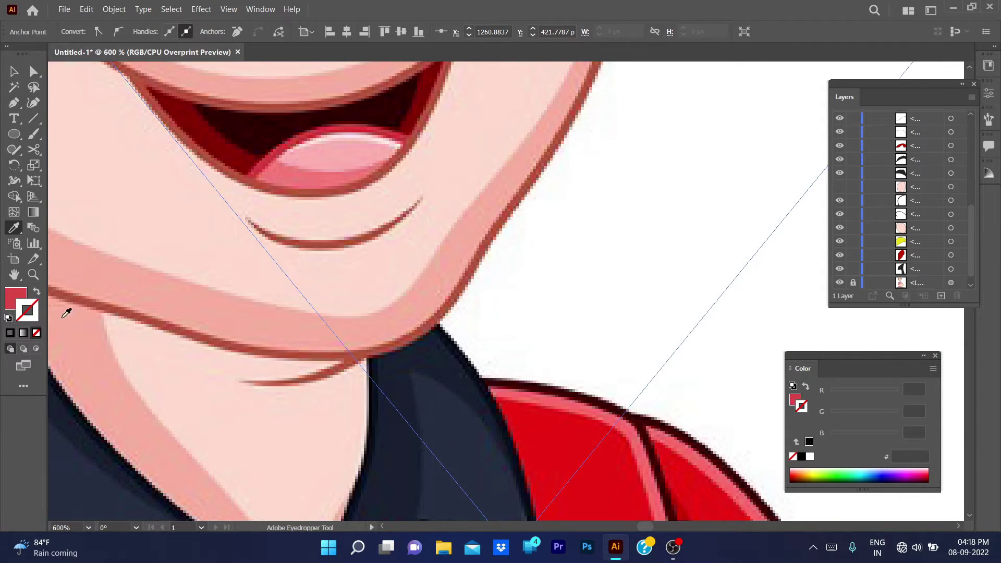
{"action": "left_click", "coordinate": [14, 301]}
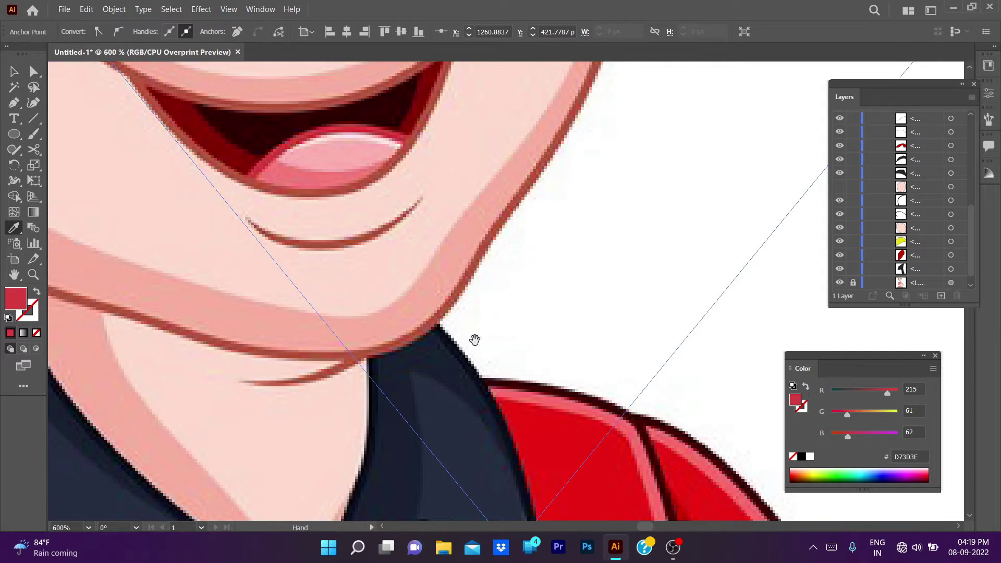
{"action": "left_click_drag", "start_coordinate": [474, 339], "coordinate": [180, 257]}
{"action": "mouse_move", "coordinate": [730, 250]}
{"action": "left_mouse_down"}
{"action": "mouse_move", "coordinate": [474, 250]}
{"action": "mouse_move", "coordinate": [451, 378]}
{"action": "mouse_move", "coordinate": [500, 239]}
{"action": "left_mouse_up"}
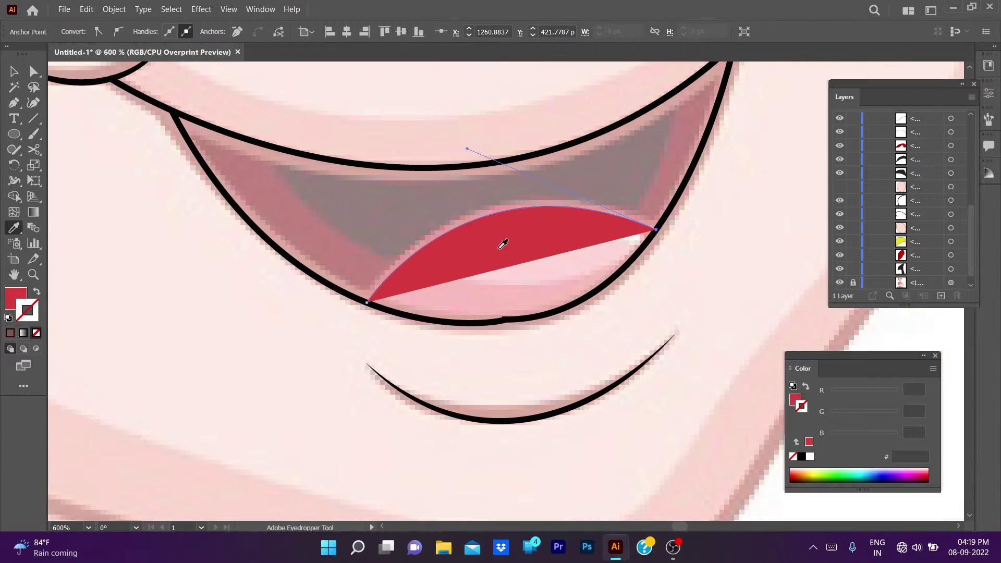
{"action": "key", "text": "v"}
{"action": "left_click", "coordinate": [500, 239]}
Check the crimson curve's and black mouth outline's anchors with Direct Selection, then deselect.
{"action": "left_click", "coordinate": [36, 332]}
{"action": "left_click", "coordinate": [155, 332]}
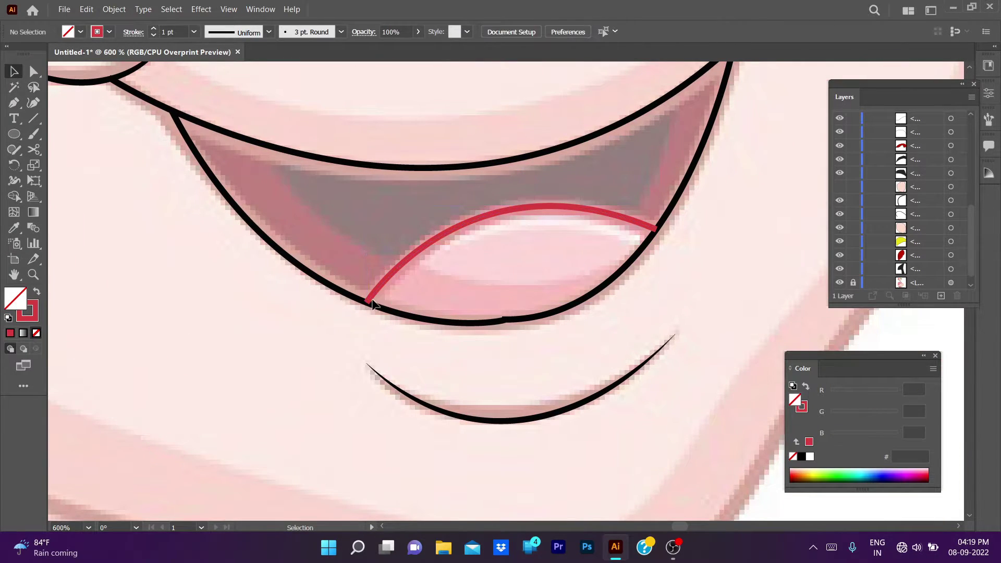
{"action": "left_click", "coordinate": [493, 323]}
{"action": "key", "text": "a"}
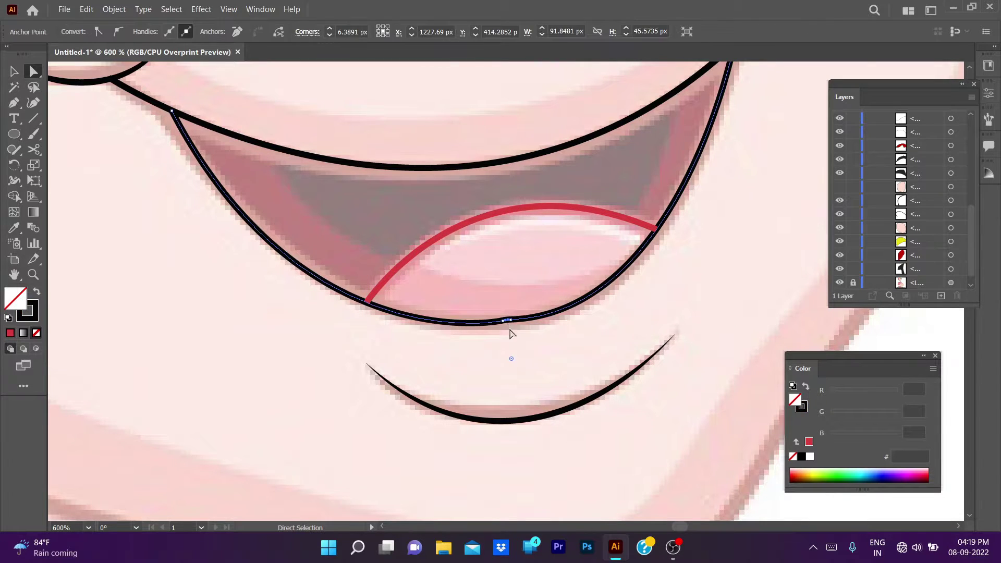
{"action": "left_click", "coordinate": [475, 347]}
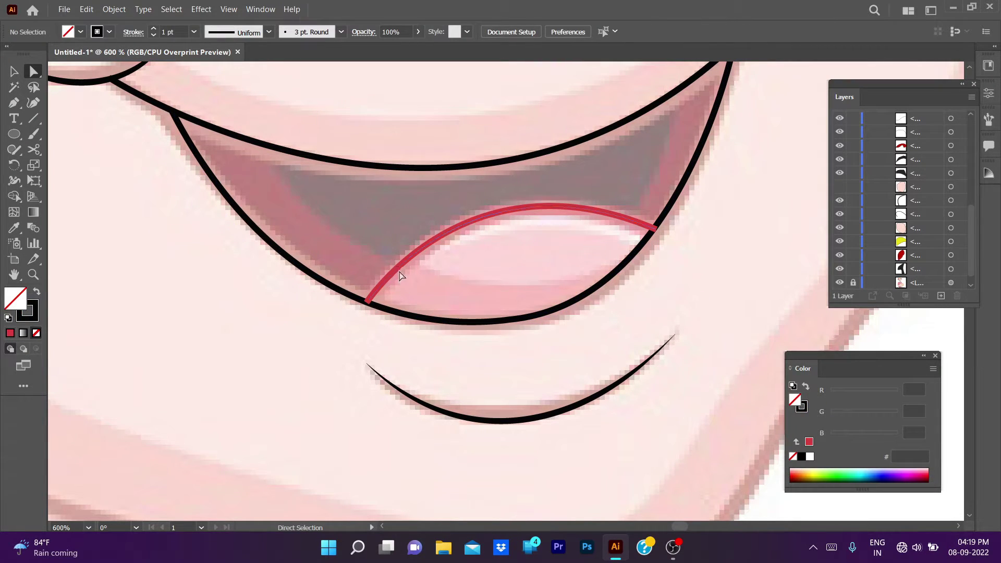
{"action": "left_click", "coordinate": [598, 291]}
{"action": "left_click", "coordinate": [927, 132]}
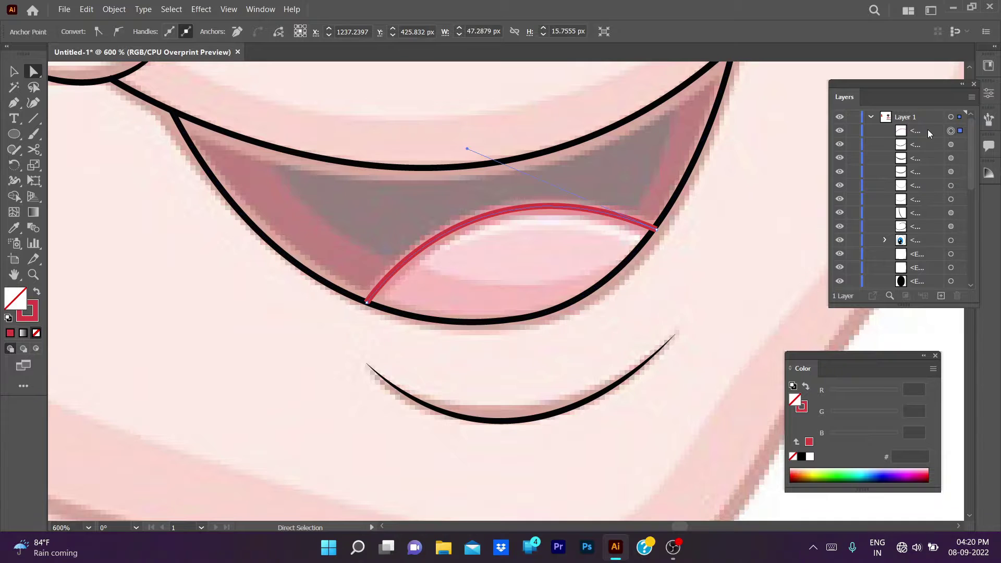
{"action": "left_click", "coordinate": [383, 449]}
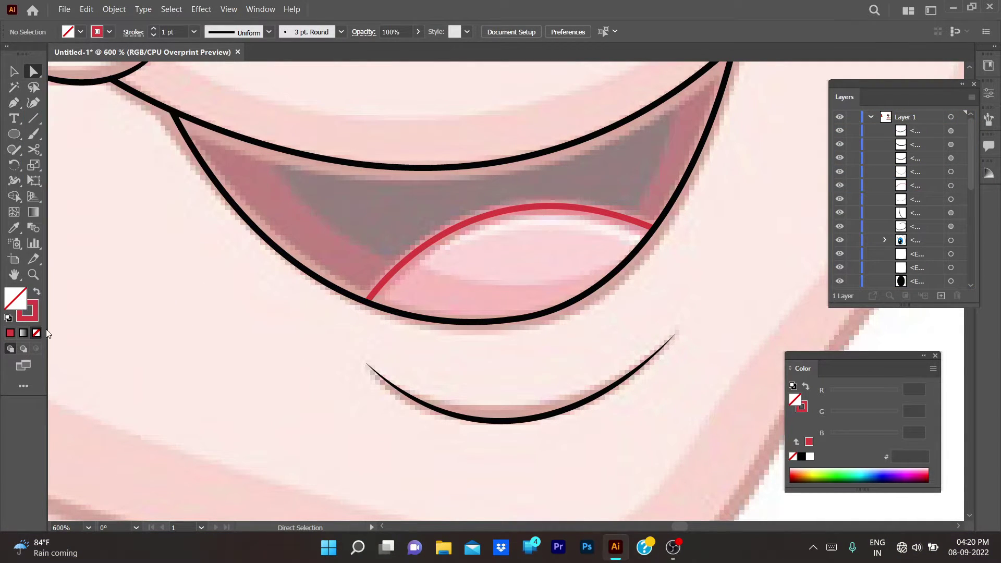
Set the stroke to black 000000 and extend the path along the mouth's bottom edge.
{"action": "double_click", "coordinate": [27, 310]}
{"action": "type", "text": "000000"}
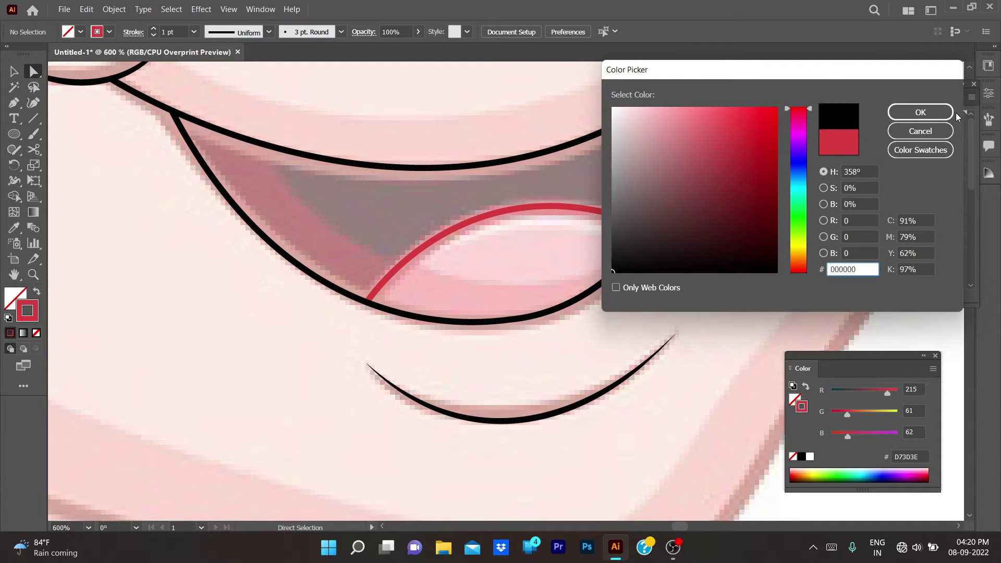
{"action": "left_click", "coordinate": [916, 110]}
{"action": "key", "text": "p"}
{"action": "left_click_drag", "start_coordinate": [653, 229], "coordinate": [753, 195]}
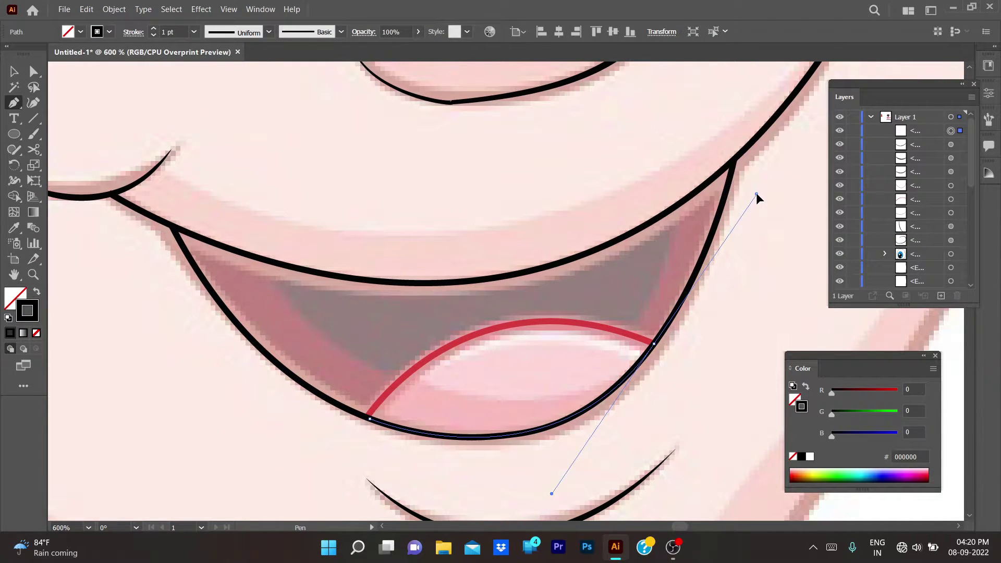
{"action": "left_click", "coordinate": [653, 343]}
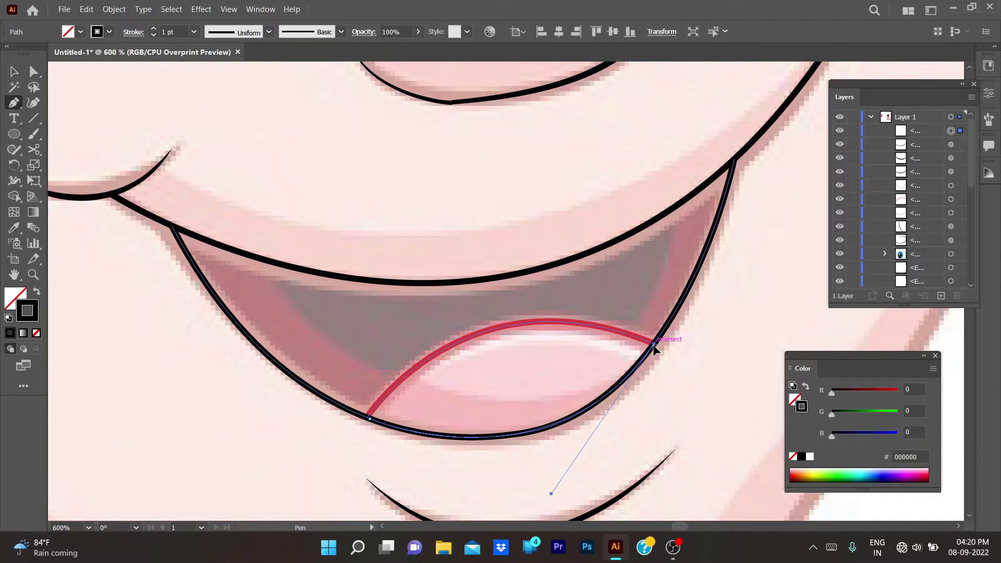
Snap the lower lip path's anchor onto the crimson curve's end with Direct Selection.
{"action": "key", "text": "v"}
{"action": "key", "text": "a"}
{"action": "scroll", "coordinate": [385, 428], "scroll_direction": "up", "scroll_amount": 3}
{"action": "scroll", "coordinate": [365, 423], "scroll_direction": "up", "scroll_amount": 2}
{"action": "left_click_drag", "start_coordinate": [472, 489], "coordinate": [471, 490]}
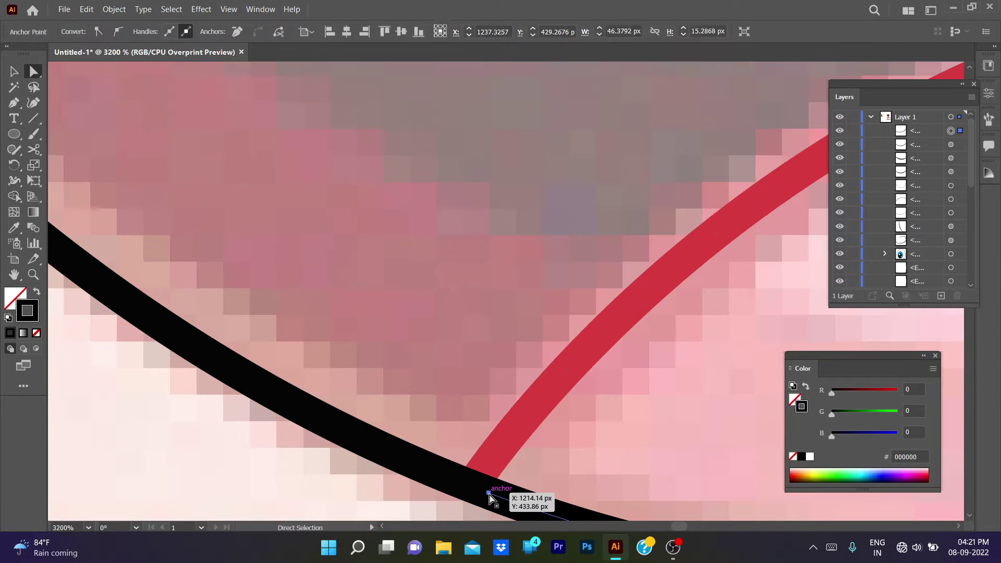
{"action": "scroll", "coordinate": [542, 485], "scroll_direction": "down", "scroll_amount": 3}
{"action": "scroll", "coordinate": [521, 405], "scroll_direction": "down", "scroll_amount": 3}
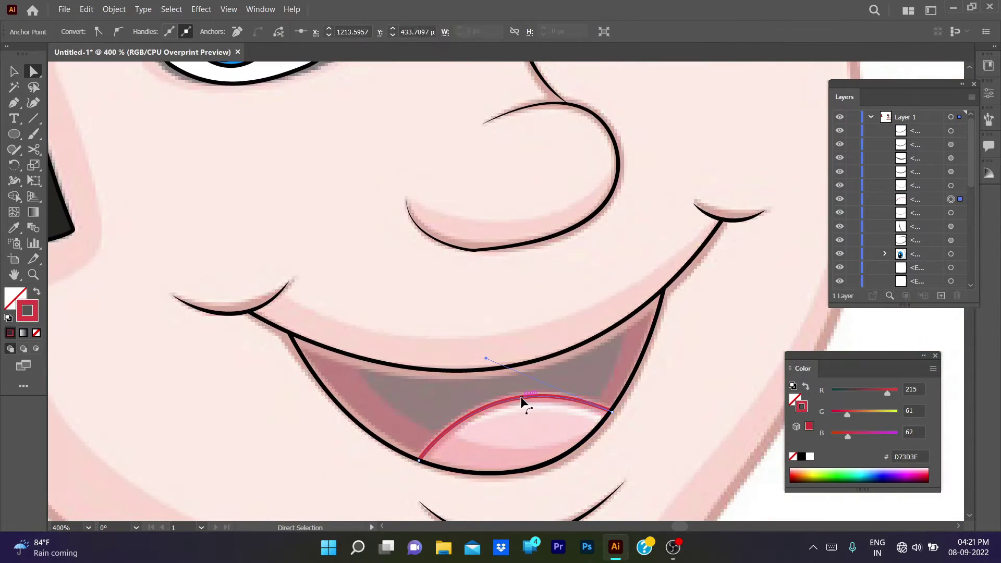
{"action": "left_click", "coordinate": [492, 412]}
{"action": "left_click", "coordinate": [537, 469]}
{"action": "left_click", "coordinate": [112, 368]}
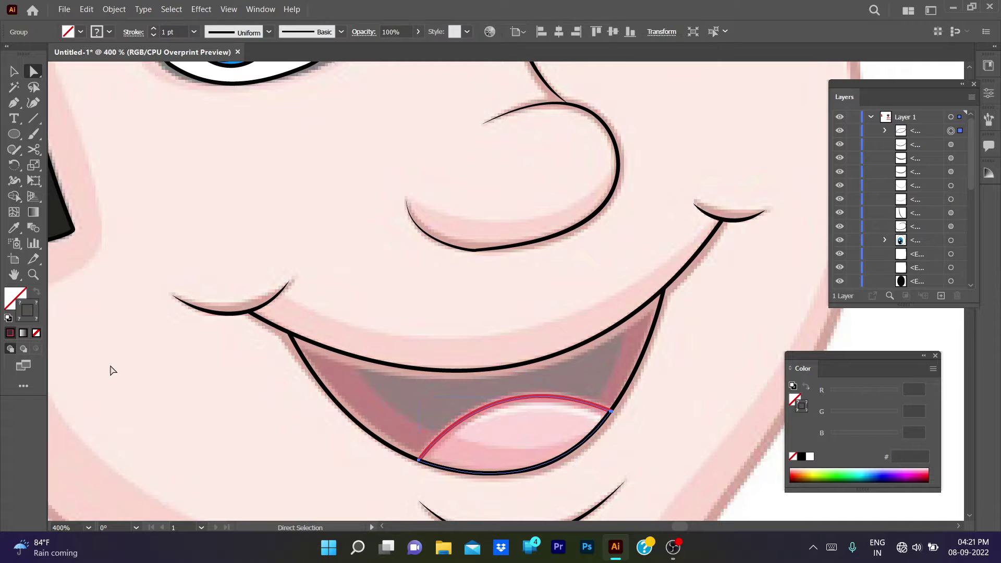
With fill active, select the whole lower lip shape and bring the character into view.
{"action": "key", "text": "x"}
{"action": "scroll", "coordinate": [77, 352], "scroll_direction": "down", "scroll_amount": 3}
{"action": "scroll", "coordinate": [603, 346], "scroll_direction": "down", "scroll_amount": 2}
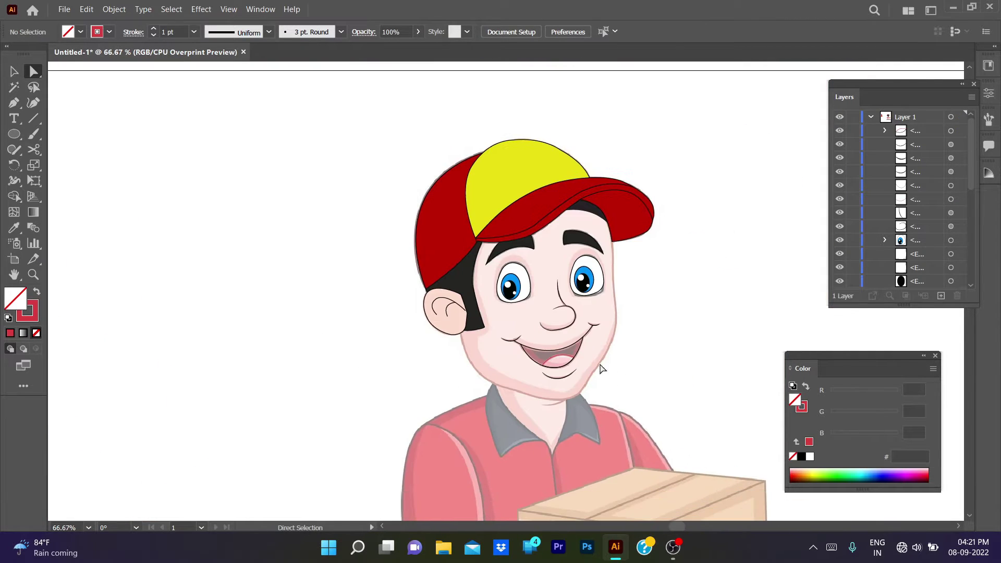
{"action": "left_click", "coordinate": [559, 358]}
{"action": "scroll", "coordinate": [482, 300], "scroll_direction": "up", "scroll_amount": 4}
{"action": "left_click", "coordinate": [458, 257]}
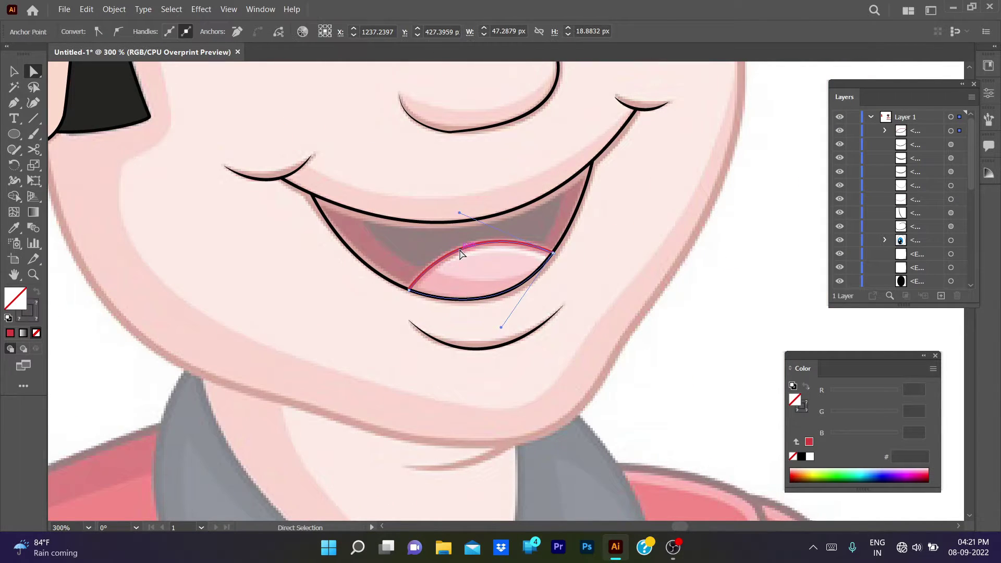
{"action": "key", "text": "v"}
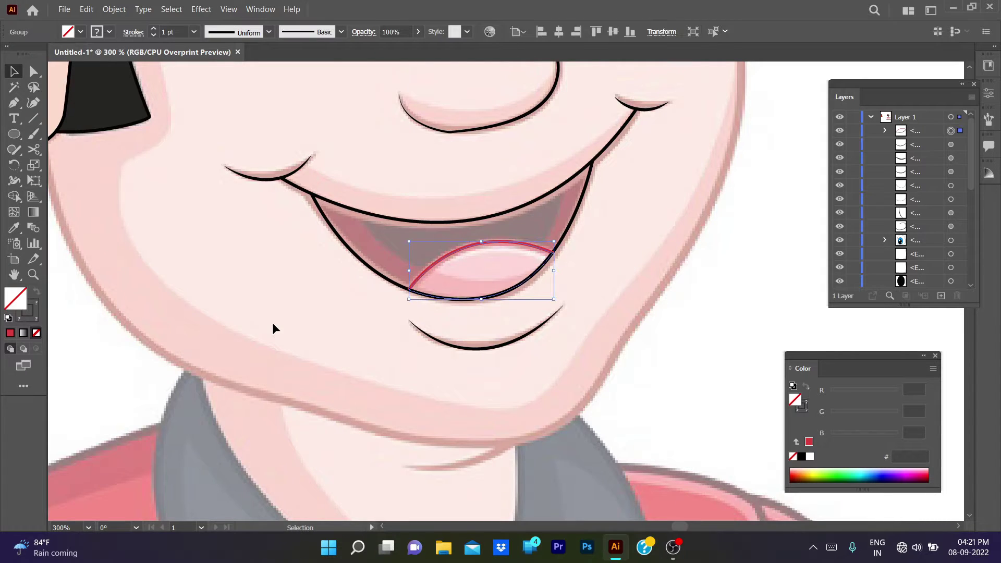
{"action": "scroll", "coordinate": [272, 322], "scroll_direction": "down", "scroll_amount": 5}
{"action": "key", "text": "i"}
{"action": "mouse_move", "coordinate": [148, 279]}
{"action": "left_mouse_down"}
{"action": "mouse_move", "coordinate": [347, 307]}
{"action": "mouse_move", "coordinate": [318, 329]}
{"action": "left_mouse_up"}
{"action": "scroll", "coordinate": [348, 308], "scroll_direction": "up", "scroll_amount": 5}
Fill the tongue with the sampled pink and clear the selection.
{"action": "left_click", "coordinate": [177, 192]}
{"action": "key", "text": "x"}
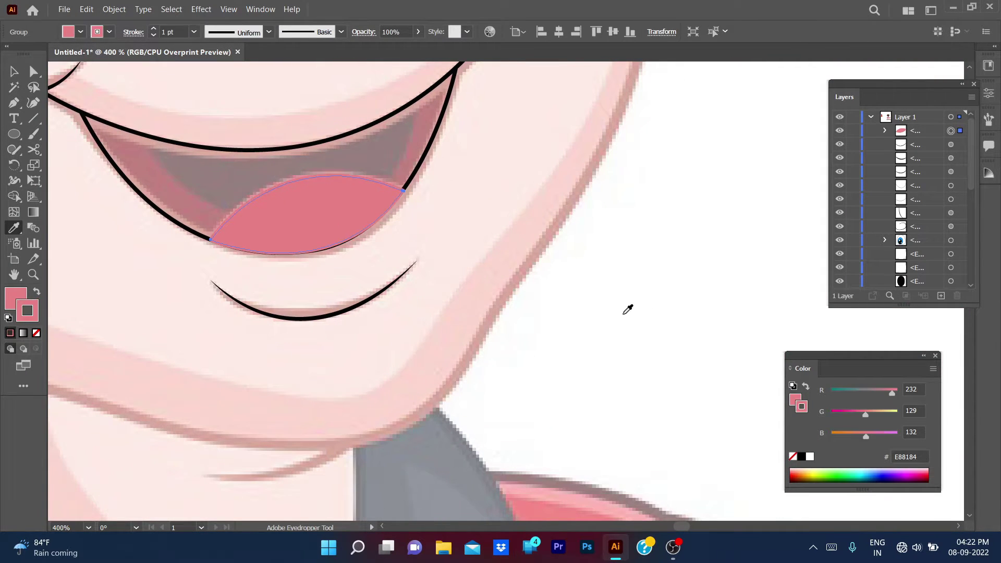
{"action": "key", "text": "v"}
{"action": "key", "text": "ctrl+shift+a"}
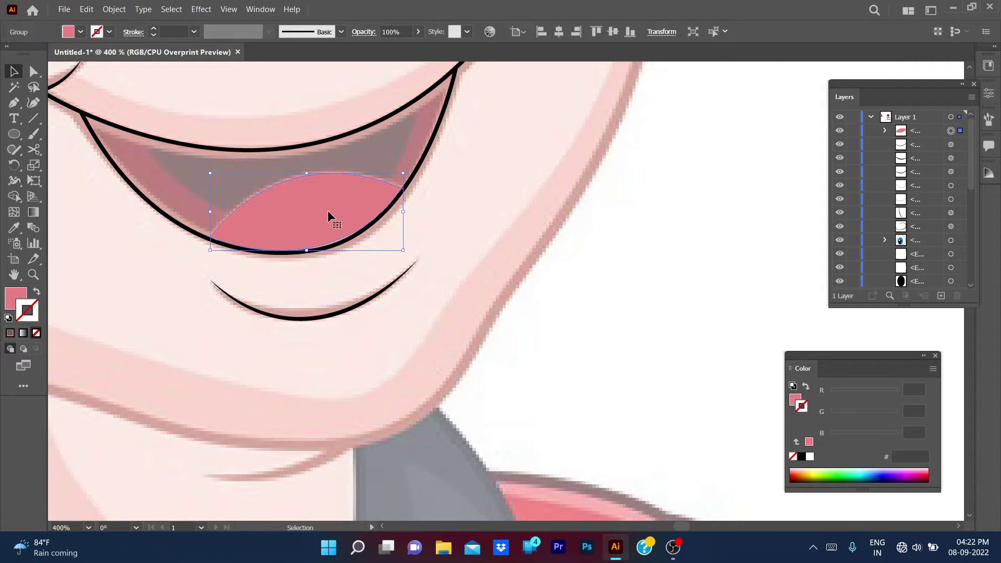
{"action": "scroll", "coordinate": [597, 295], "scroll_direction": "down", "scroll_amount": 2}
{"action": "scroll", "coordinate": [443, 204], "scroll_direction": "up", "scroll_amount": 2}
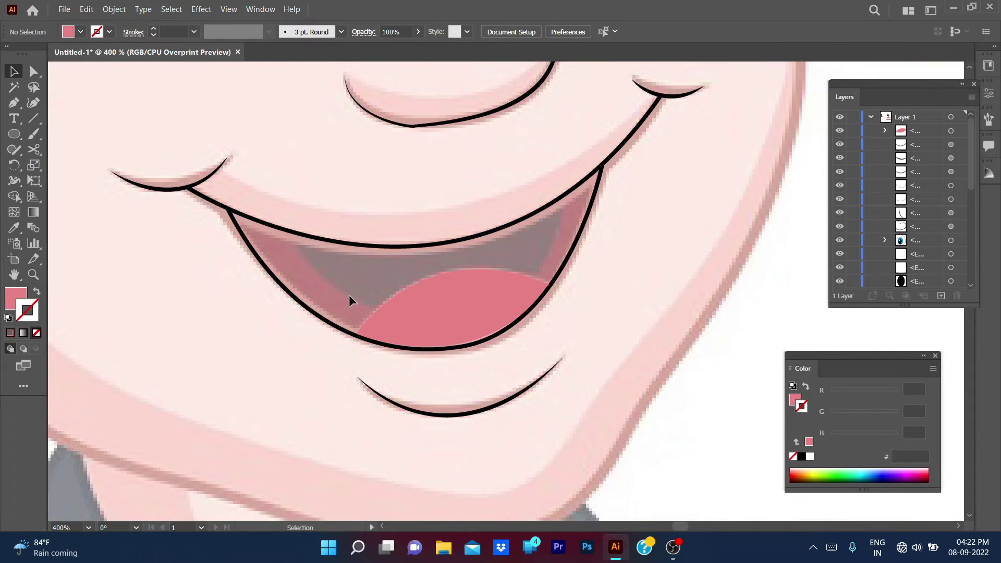
Trace an unfilled four-point Pen path across the upper open mouth.
{"action": "key", "text": "p"}
{"action": "left_click", "coordinate": [290, 246]}
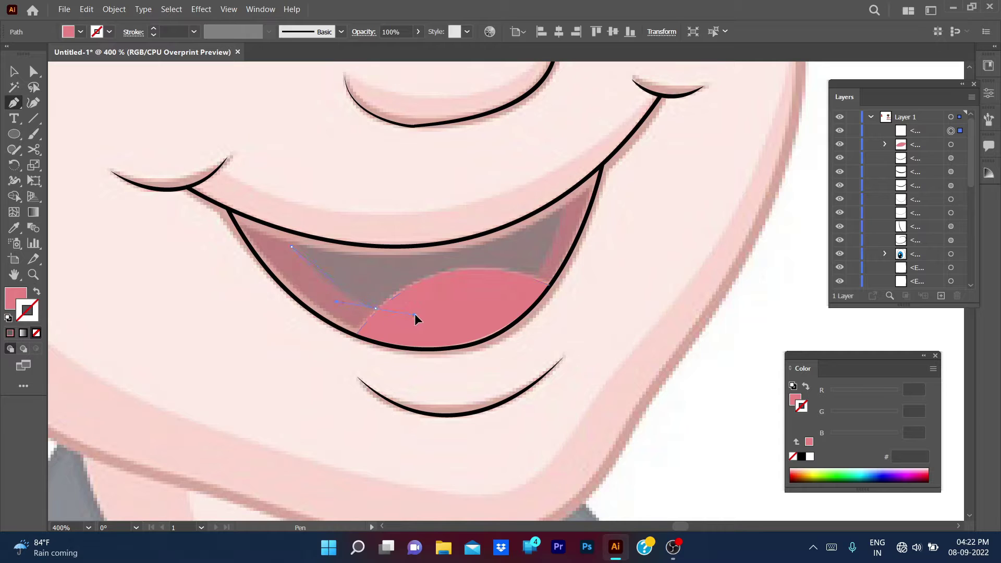
{"action": "left_click", "coordinate": [375, 308]}
{"action": "left_click", "coordinate": [533, 279]}
{"action": "left_click", "coordinate": [559, 211]}
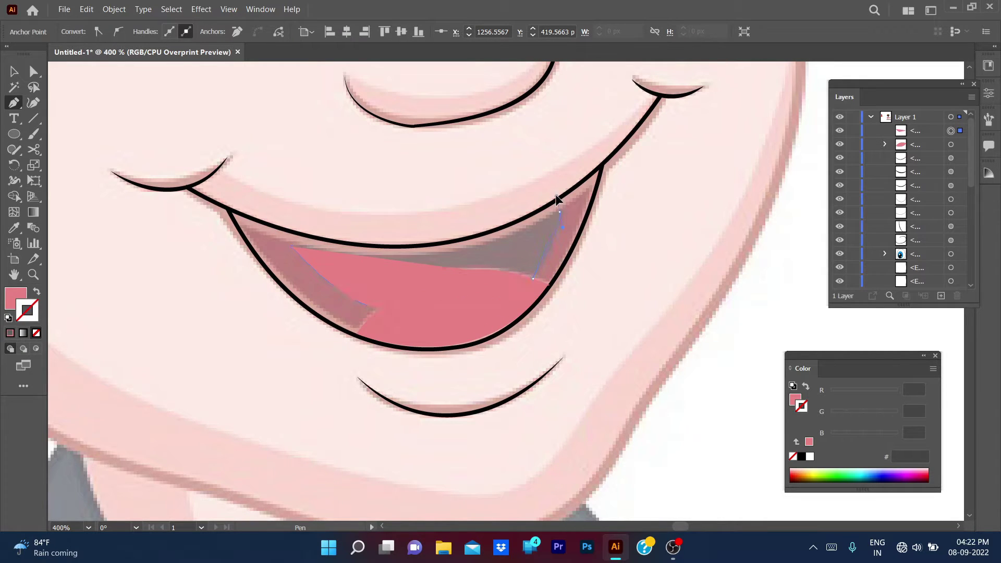
{"action": "key", "text": "slash"}
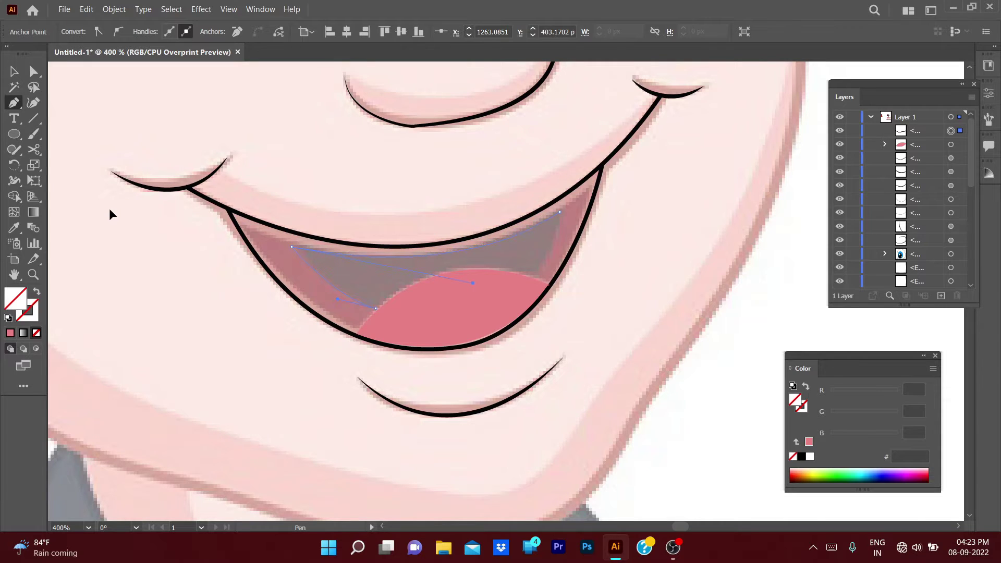
Set the upper mouth shape's fill to white ffffff for the teeth.
{"action": "double_click", "coordinate": [14, 299]}
{"action": "type", "text": "ffffff"}
{"action": "key", "text": "Return"}
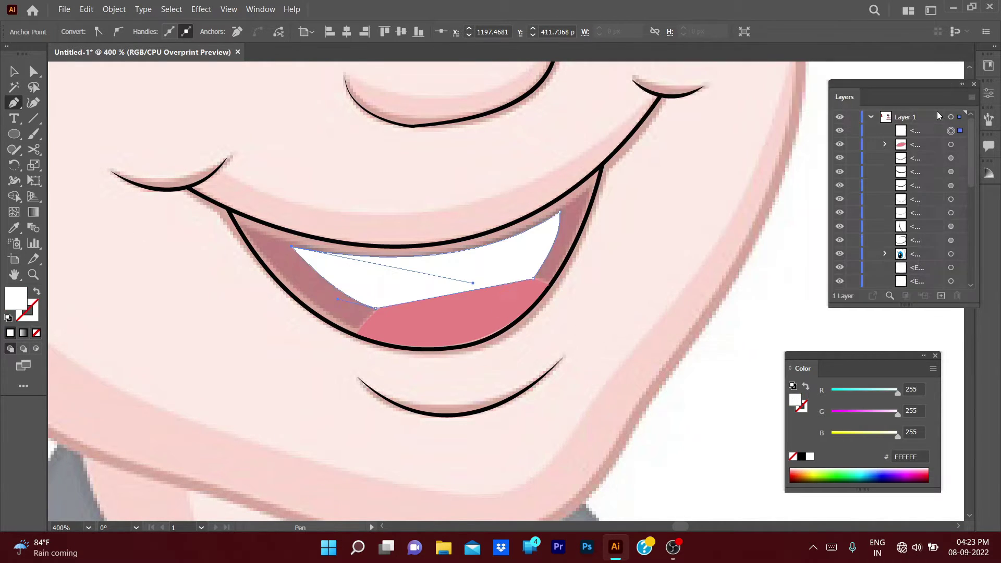
{"action": "double_click", "coordinate": [14, 300]}
{"action": "left_click", "coordinate": [926, 119]}
Drag the black inner-mouth shape below the tongue in the Layers panel.
{"action": "key", "text": "v"}
{"action": "scroll", "coordinate": [783, 275], "scroll_direction": "down", "scroll_amount": 5}
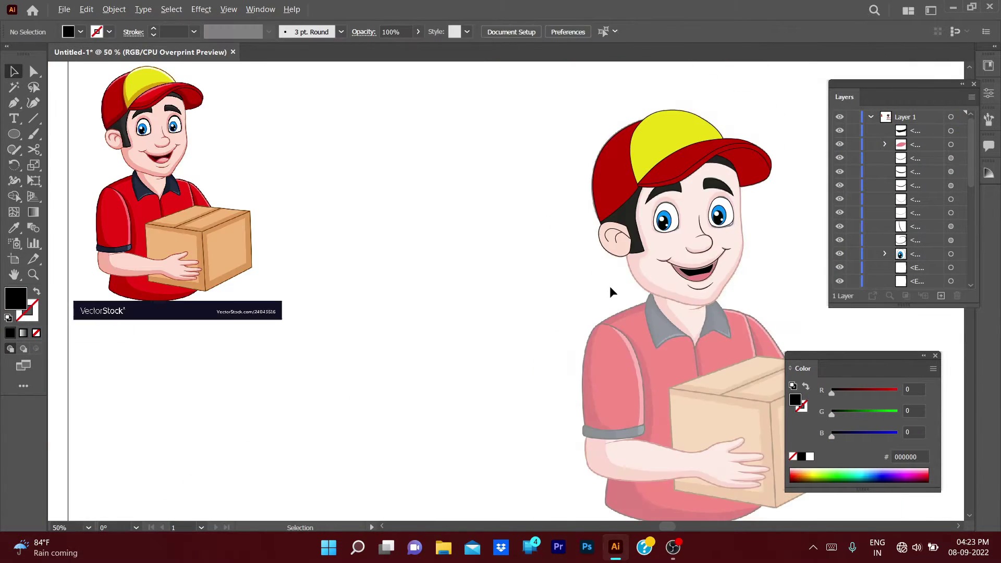
{"action": "scroll", "coordinate": [609, 285], "scroll_direction": "up", "scroll_amount": 4}
{"action": "left_click_drag", "start_coordinate": [918, 140], "coordinate": [917, 151]}
{"action": "left_click", "coordinate": [717, 233]}
Draw a closed curved Pen path around the mouth for the lining.
{"action": "scroll", "coordinate": [760, 238], "scroll_direction": "left", "scroll_amount": 3}
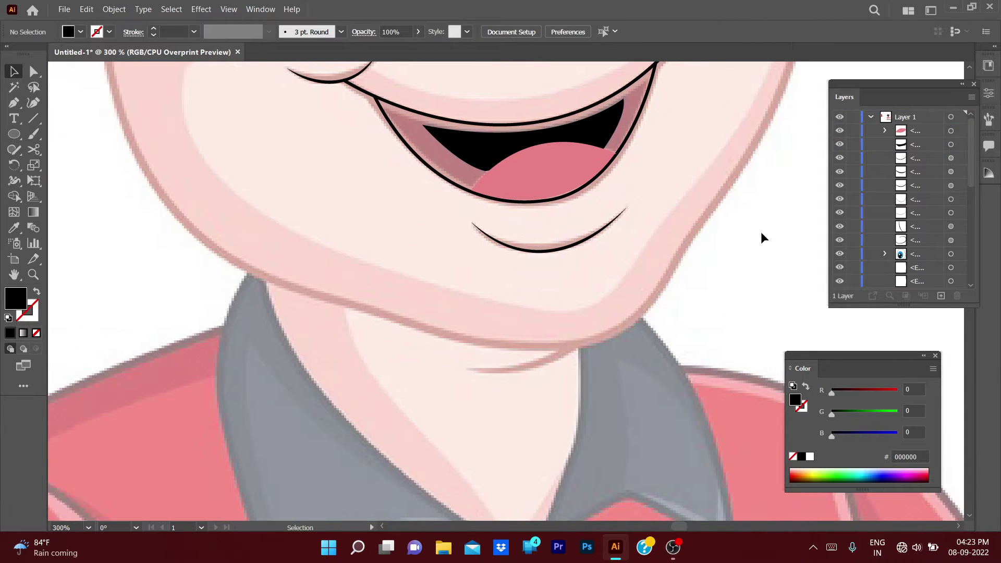
{"action": "left_click", "coordinate": [14, 103]}
{"action": "left_click", "coordinate": [385, 108]}
{"action": "left_click_drag", "start_coordinate": [471, 172], "coordinate": [473, 191]}
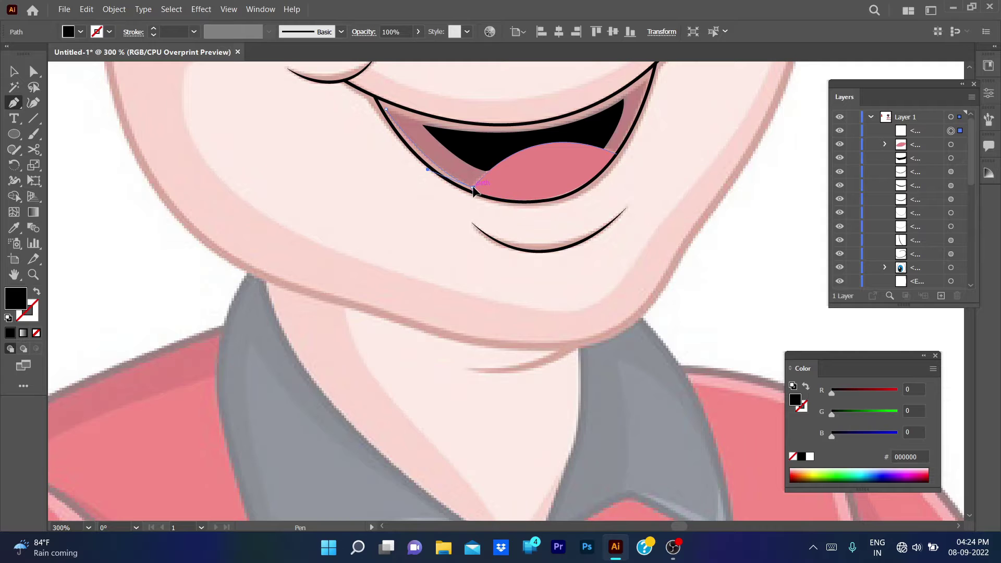
{"action": "left_click_drag", "start_coordinate": [608, 154], "coordinate": [657, 78]}
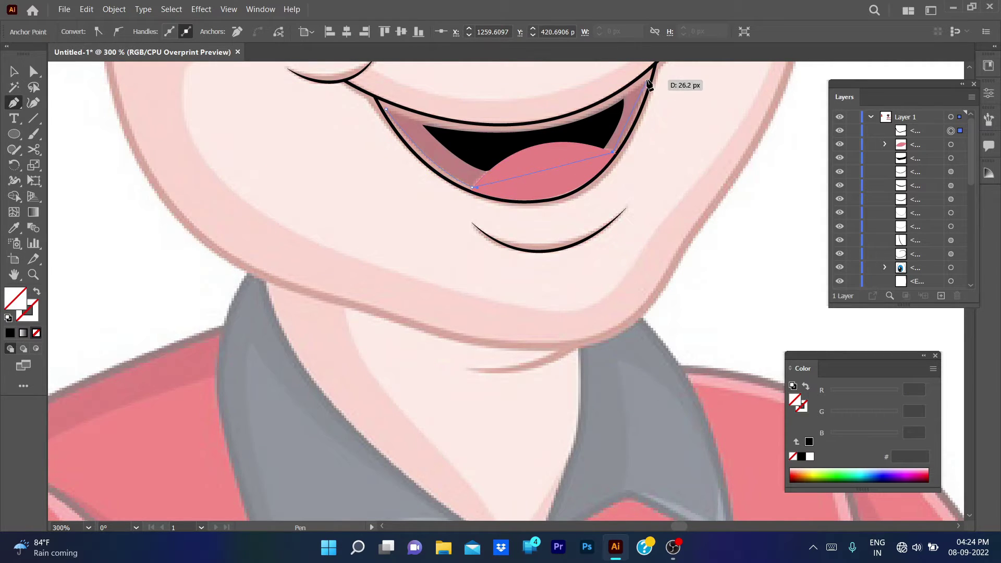
{"action": "scroll", "coordinate": [657, 78], "scroll_direction": "up", "scroll_amount": 3}
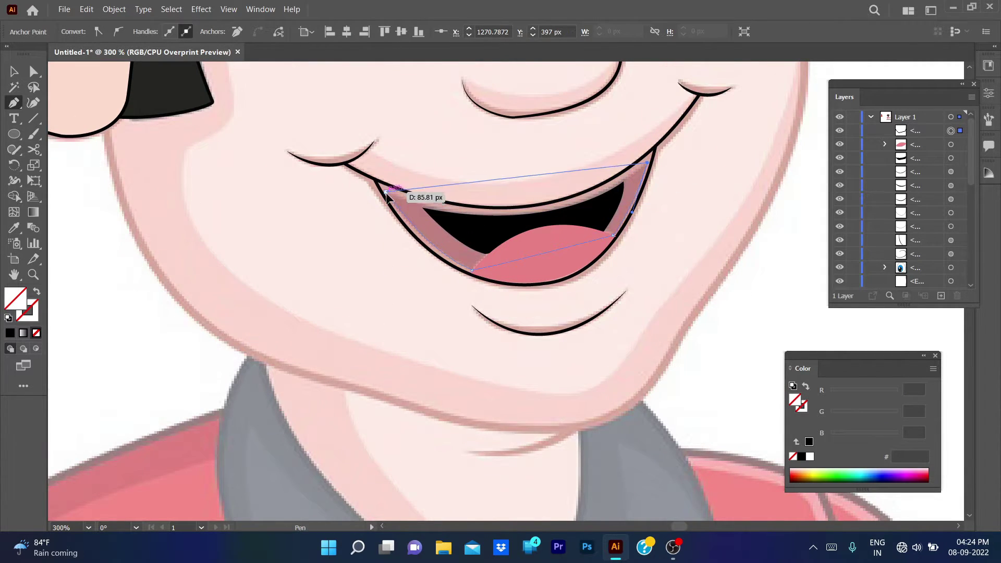
{"action": "mouse_move", "coordinate": [386, 192]}
{"action": "left_mouse_down"}
{"action": "mouse_move", "coordinate": [212, 136]}
{"action": "mouse_move", "coordinate": [253, 154]}
{"action": "left_mouse_up"}
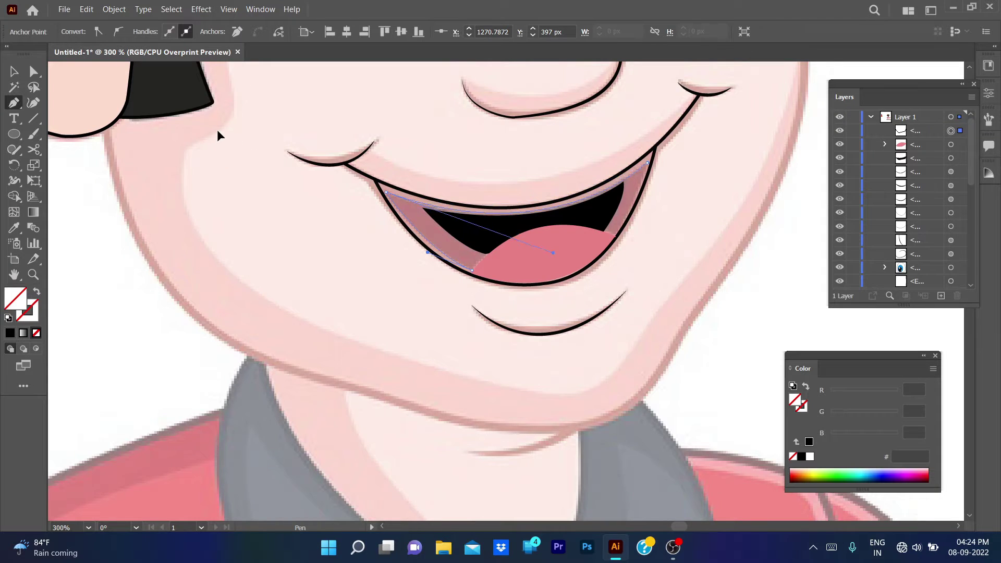
{"action": "scroll", "coordinate": [231, 137], "scroll_direction": "down", "scroll_amount": 5}
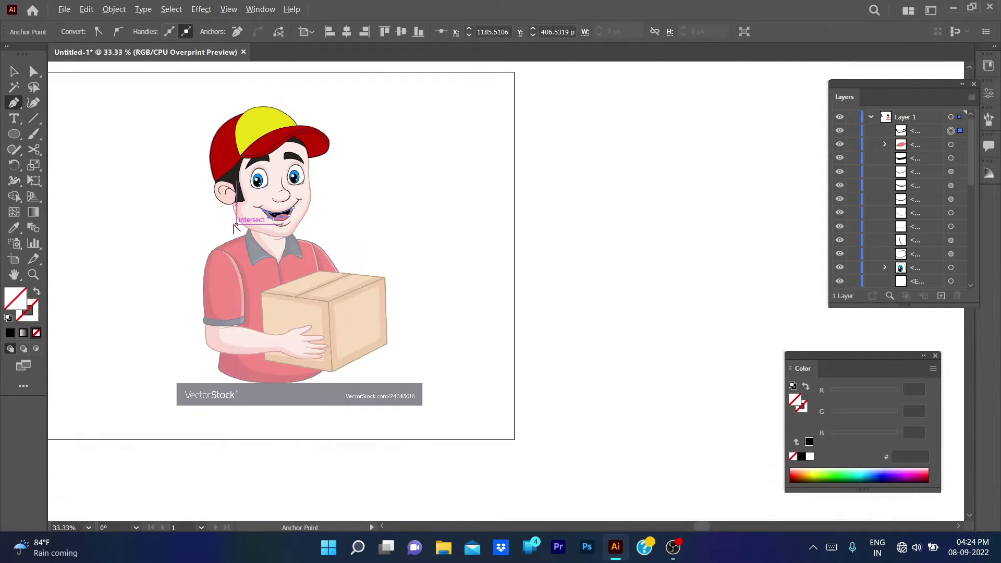
Fill the lining with the reference dark red and send it behind the black interior.
{"action": "key", "text": "i"}
{"action": "scroll", "coordinate": [319, 261], "scroll_direction": "up", "scroll_amount": 2}
{"action": "scroll", "coordinate": [319, 261], "scroll_direction": "up", "scroll_amount": 5}
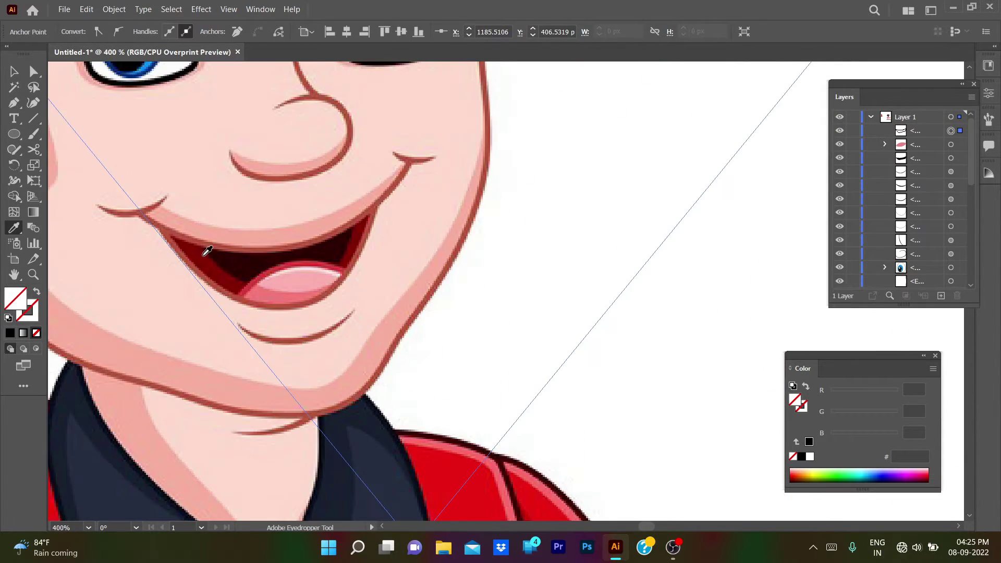
{"action": "left_click", "coordinate": [206, 252]}
{"action": "scroll", "coordinate": [390, 273], "scroll_direction": "right", "scroll_amount": 10}
{"action": "scroll", "coordinate": [673, 360], "scroll_direction": "down", "scroll_amount": 5}
{"action": "key", "text": "ctrl+bracketleft"}
{"action": "key", "text": "ctrl+bracketleft"}
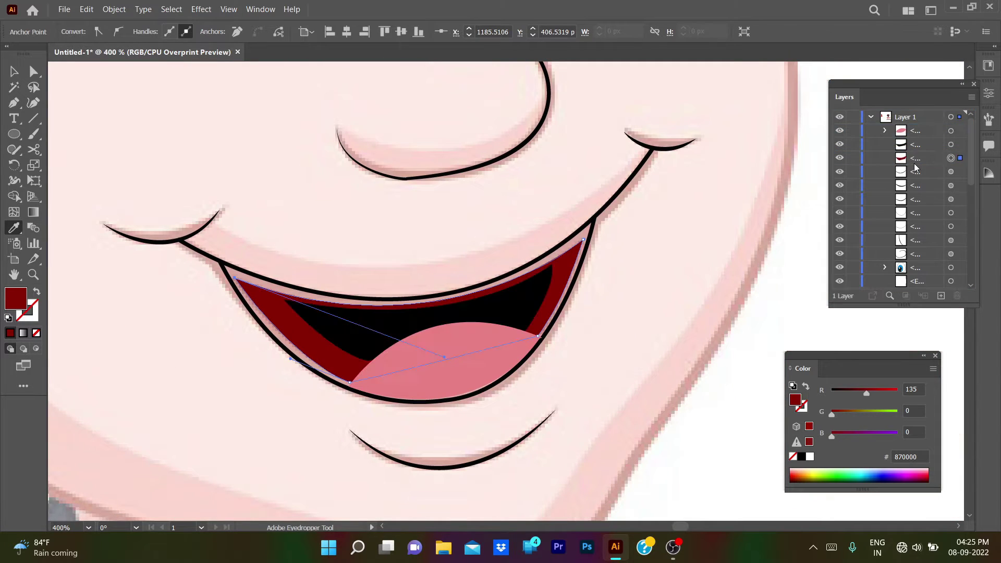
{"action": "key", "text": "ctrl+shift+a"}
{"action": "key", "text": "v"}
{"action": "scroll", "coordinate": [603, 341], "scroll_direction": "down", "scroll_amount": 5}
{"action": "scroll", "coordinate": [550, 355], "scroll_direction": "up", "scroll_amount": 1}
Rearrange the stacking of the left red and yellow cap panels in Layers.
{"action": "scroll", "coordinate": [549, 355], "scroll_direction": "down", "scroll_amount": 1}
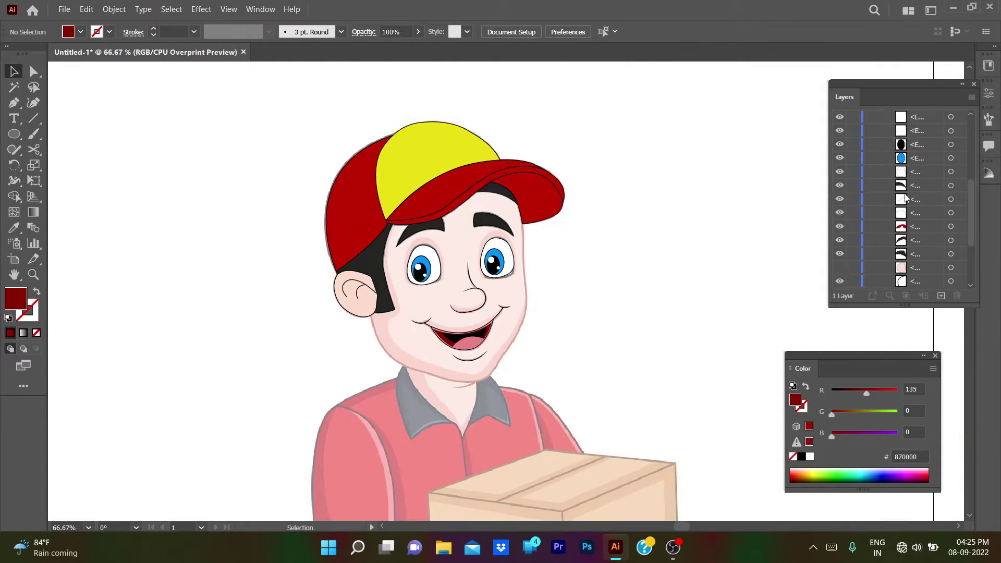
{"action": "scroll", "coordinate": [904, 193], "scroll_direction": "down", "scroll_amount": 3}
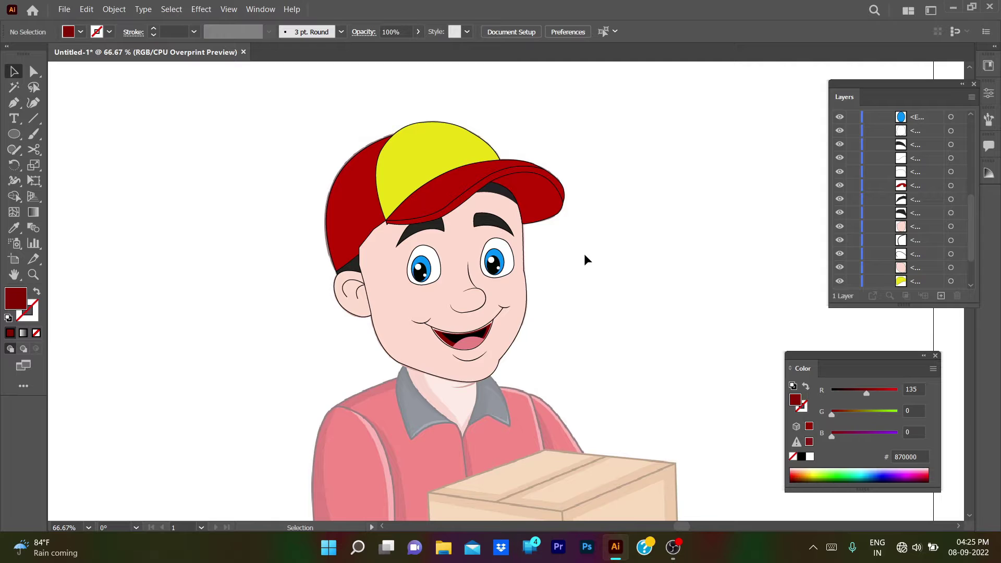
{"action": "left_click", "coordinate": [342, 188]}
{"action": "scroll", "coordinate": [930, 245], "scroll_direction": "down", "scroll_amount": 2}
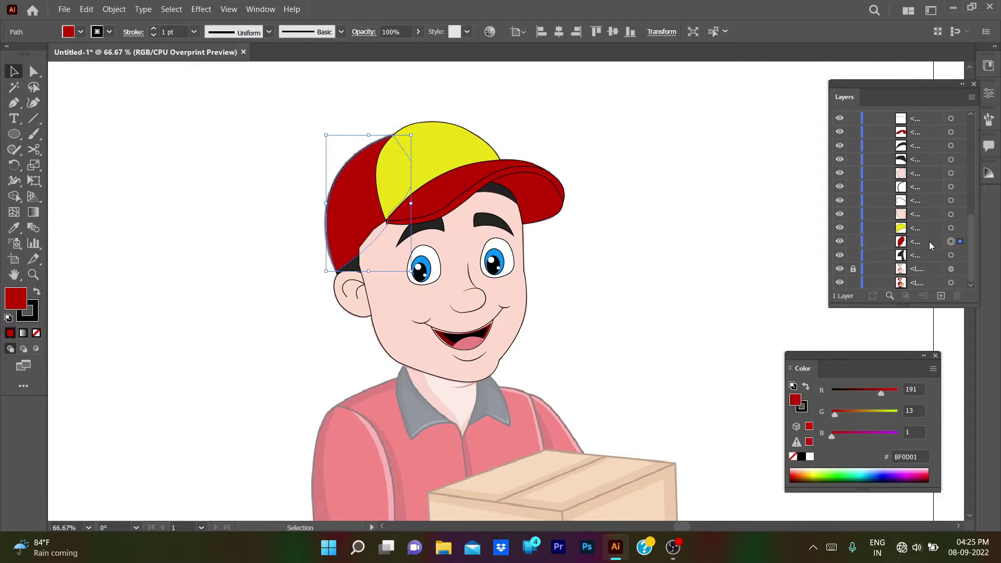
{"action": "left_click_drag", "start_coordinate": [916, 241], "coordinate": [925, 171]}
{"action": "left_click", "coordinate": [746, 154]}
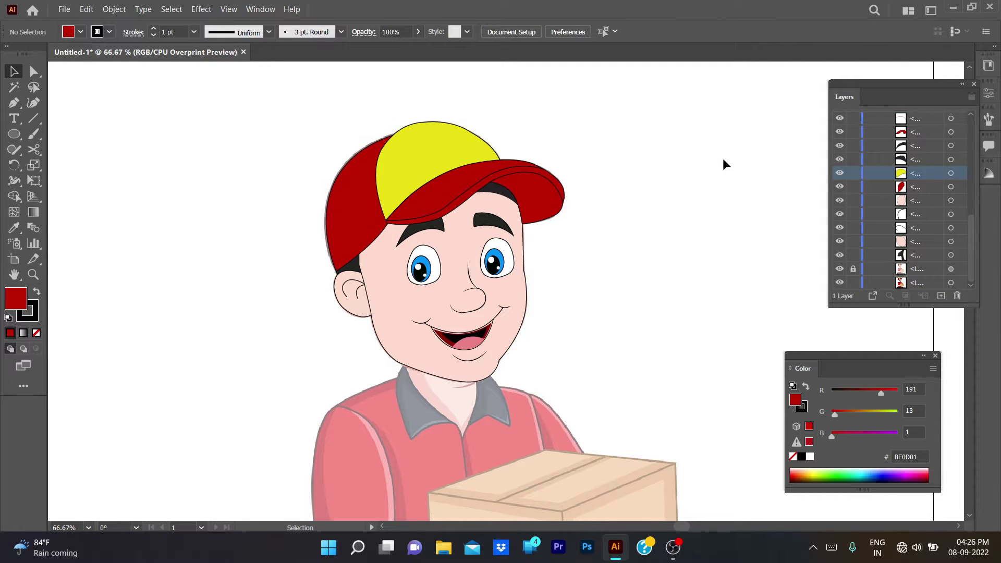
Select the whole traced head, shift it aside to compare, then undo the move.
{"action": "scroll", "coordinate": [677, 234], "scroll_direction": "down", "scroll_amount": 2}
{"action": "scroll", "coordinate": [631, 281], "scroll_direction": "up", "scroll_amount": 3}
{"action": "scroll", "coordinate": [563, 240], "scroll_direction": "up", "scroll_amount": 2}
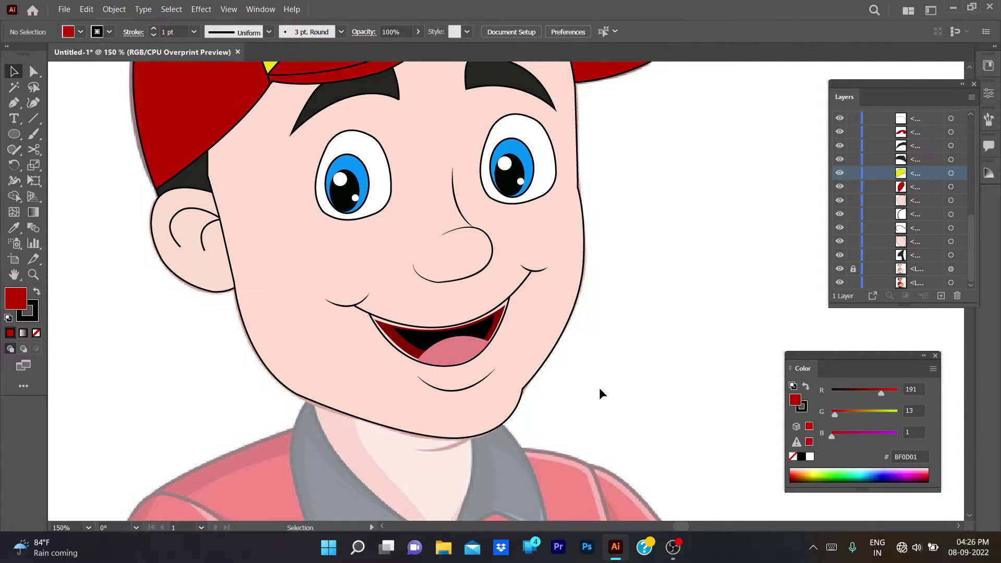
{"action": "scroll", "coordinate": [599, 386], "scroll_direction": "up", "scroll_amount": 3}
{"action": "scroll", "coordinate": [537, 453], "scroll_direction": "down", "scroll_amount": 5}
{"action": "scroll", "coordinate": [486, 322], "scroll_direction": "up", "scroll_amount": 2}
{"action": "scroll", "coordinate": [542, 272], "scroll_direction": "down", "scroll_amount": 1}
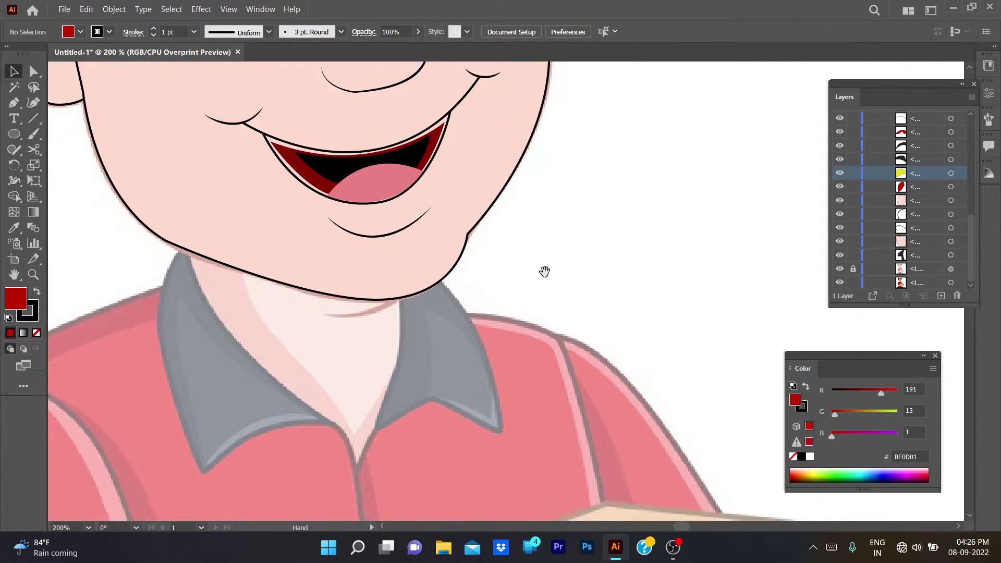
{"action": "scroll", "coordinate": [531, 259], "scroll_direction": "down", "scroll_amount": 1}
{"action": "scroll", "coordinate": [530, 258], "scroll_direction": "down", "scroll_amount": 3}
{"action": "left_click_drag", "start_coordinate": [608, 245], "coordinate": [306, 93]}
{"action": "left_click_drag", "start_coordinate": [479, 172], "coordinate": [339, 162]}
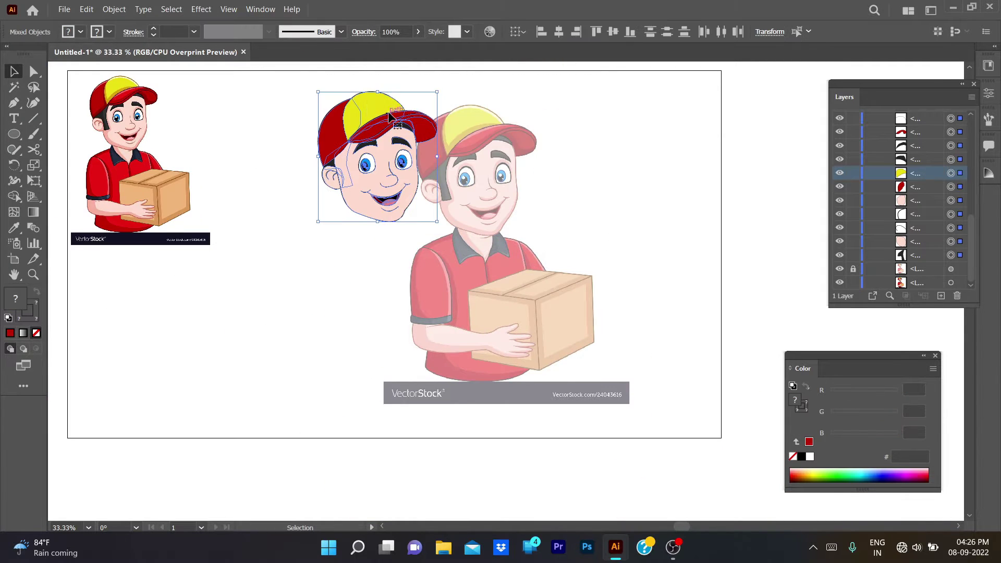
{"action": "key", "text": "ctrl+z"}
Pull the tongue's right corner handle upward with Direct Selection, then zoom out to the head.
{"action": "scroll", "coordinate": [558, 289], "scroll_direction": "up", "scroll_amount": 4}
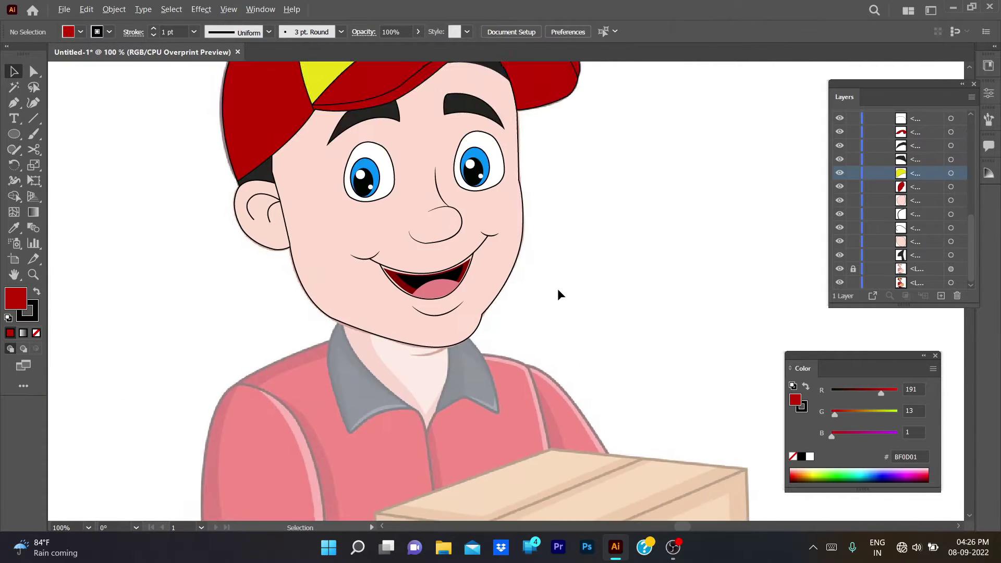
{"action": "scroll", "coordinate": [321, 447], "scroll_direction": "up", "scroll_amount": 6}
{"action": "left_click_drag", "start_coordinate": [320, 448], "coordinate": [581, 146]}
{"action": "left_click", "coordinate": [458, 322]}
{"action": "key", "text": "a"}
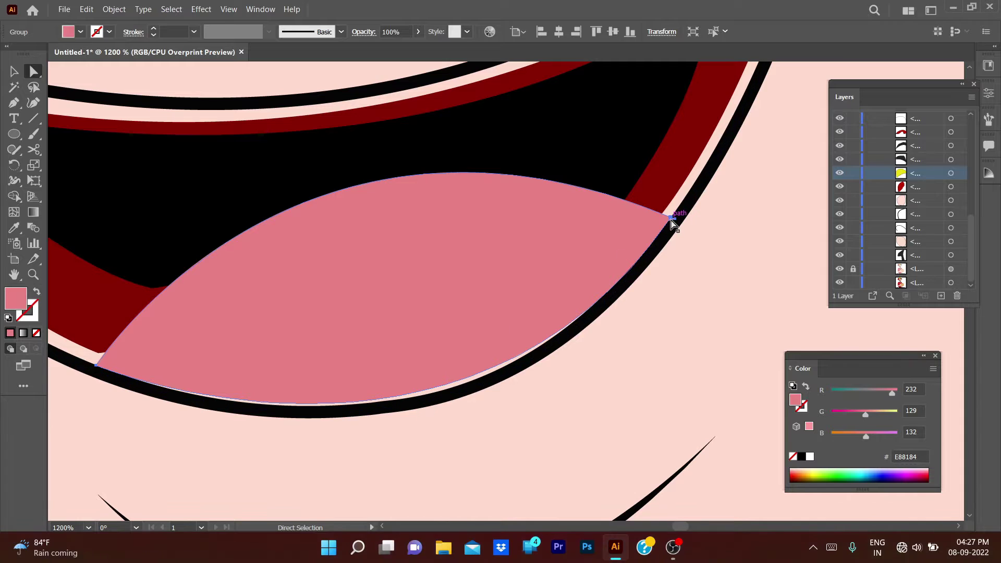
{"action": "left_click", "coordinate": [670, 218]}
{"action": "left_click_drag", "start_coordinate": [466, 520], "coordinate": [471, 414]}
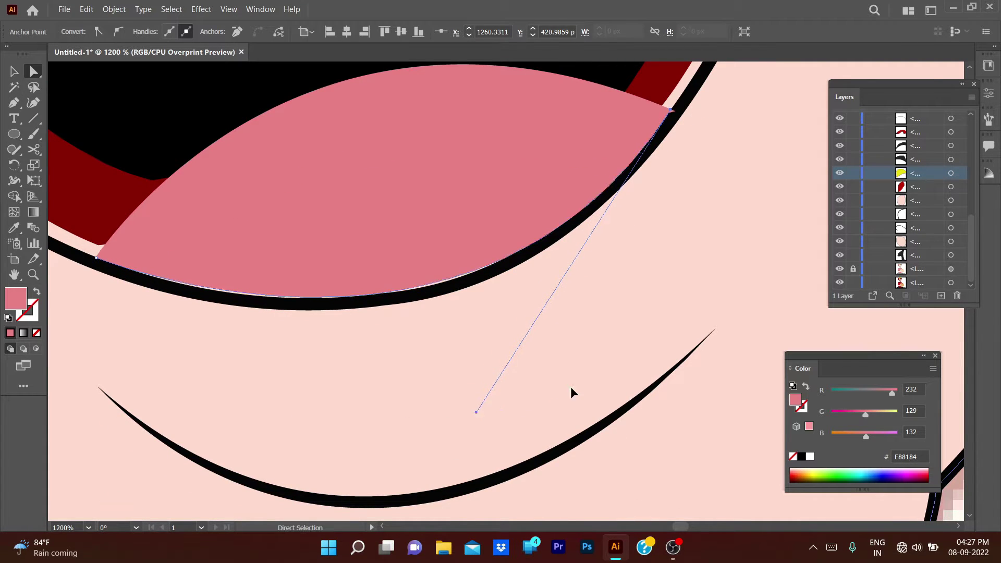
{"action": "left_click", "coordinate": [570, 386], "text": "alt"}
{"action": "key", "text": "ctrl+1"}
{"action": "scroll", "coordinate": [550, 371], "scroll_direction": "down", "scroll_amount": 1}
{"action": "left_click", "coordinate": [340, 325]}
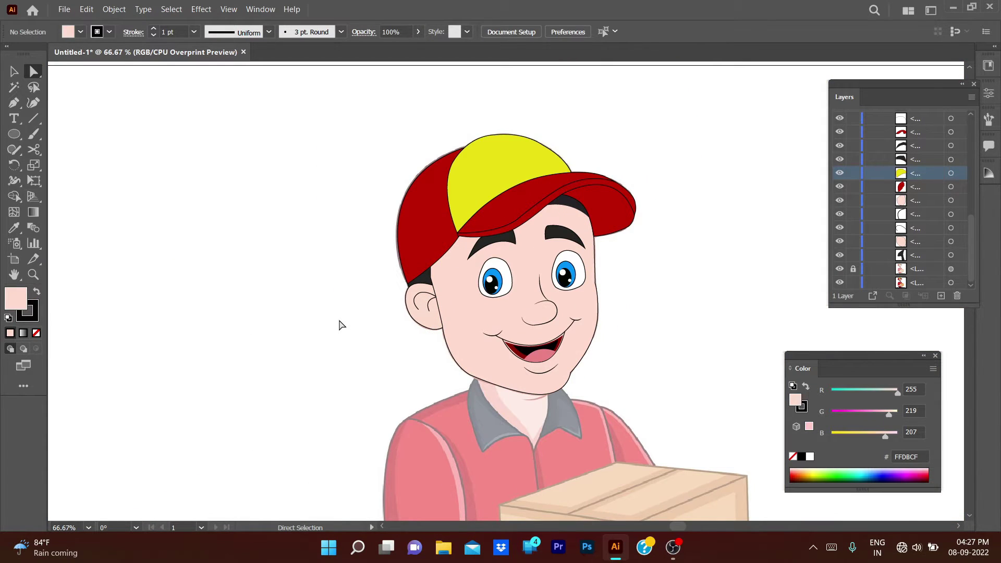
{"action": "scroll", "coordinate": [340, 325], "scroll_direction": "down", "scroll_amount": 6}
{"action": "scroll", "coordinate": [203, 330], "scroll_direction": "right", "scroll_amount": 3}
{"action": "scroll", "coordinate": [207, 427], "scroll_direction": "up", "scroll_amount": 2}
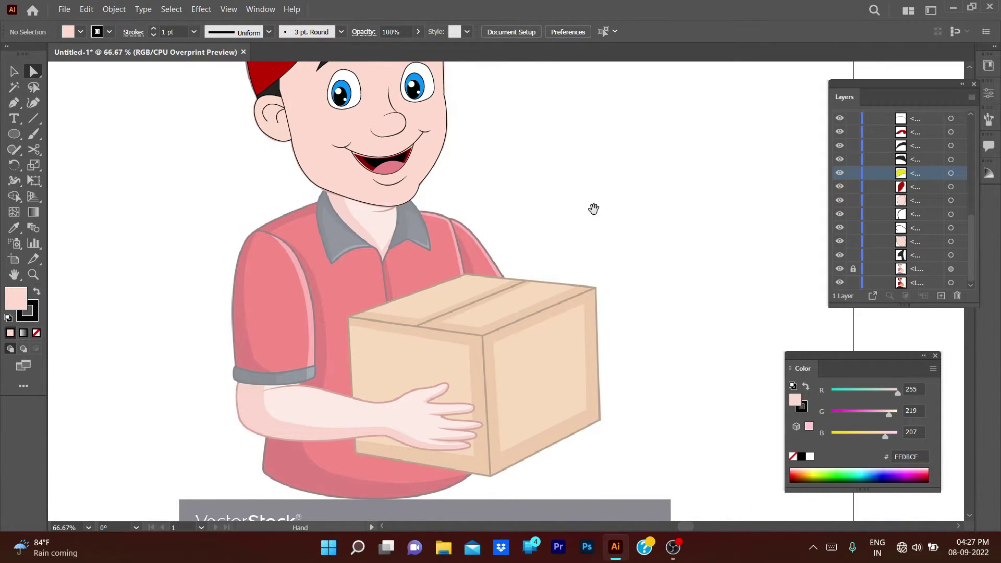
Rename the traced head group to 'Face' in the Layers panel.
{"action": "left_click_drag", "start_coordinate": [594, 209], "coordinate": [677, 346]}
{"action": "key", "text": "v"}
{"action": "left_click", "coordinate": [511, 234]}
{"action": "left_click", "coordinate": [886, 130]}
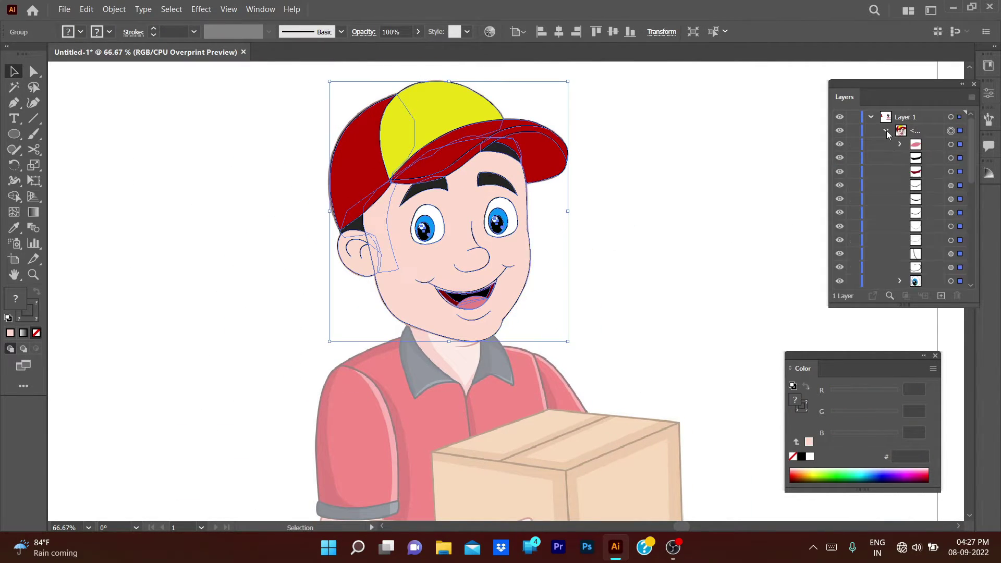
{"action": "double_click", "coordinate": [917, 131]}
{"action": "type", "text": "Face"}
{"action": "left_click", "coordinate": [679, 182]}
{"action": "left_click_drag", "start_coordinate": [495, 235], "coordinate": [434, 234]}
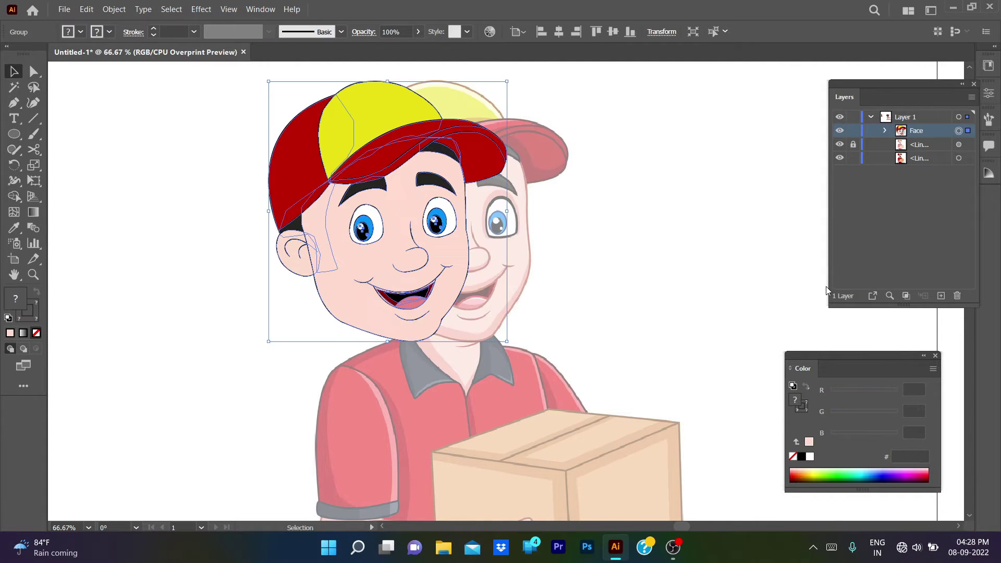
{"action": "key", "text": "ctrl+z"}
{"action": "left_click", "coordinate": [722, 281]}
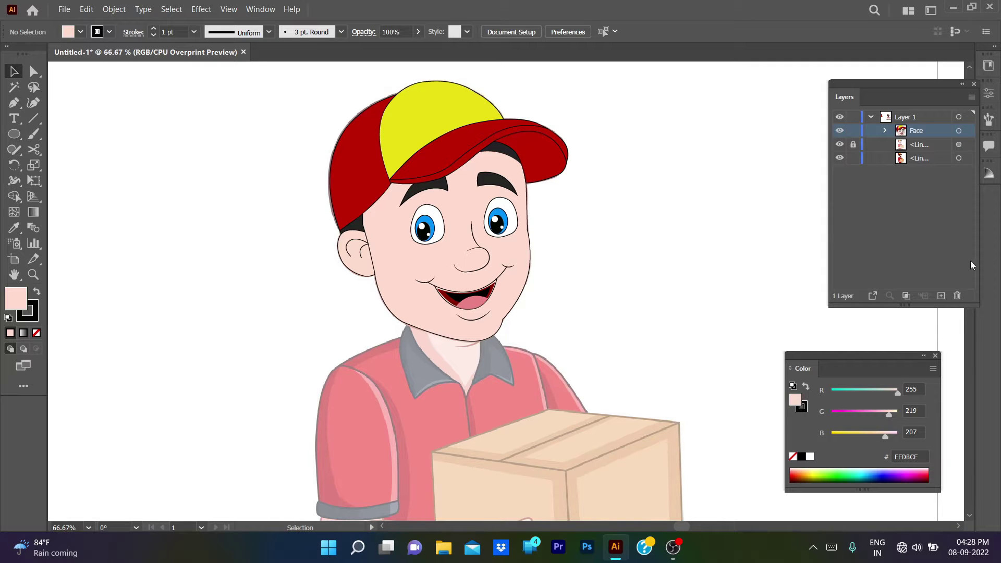
Ungroup and regroup the Face parts, then hide the faded template layer.
{"action": "left_click", "coordinate": [884, 131]}
{"action": "left_click", "coordinate": [958, 130]}
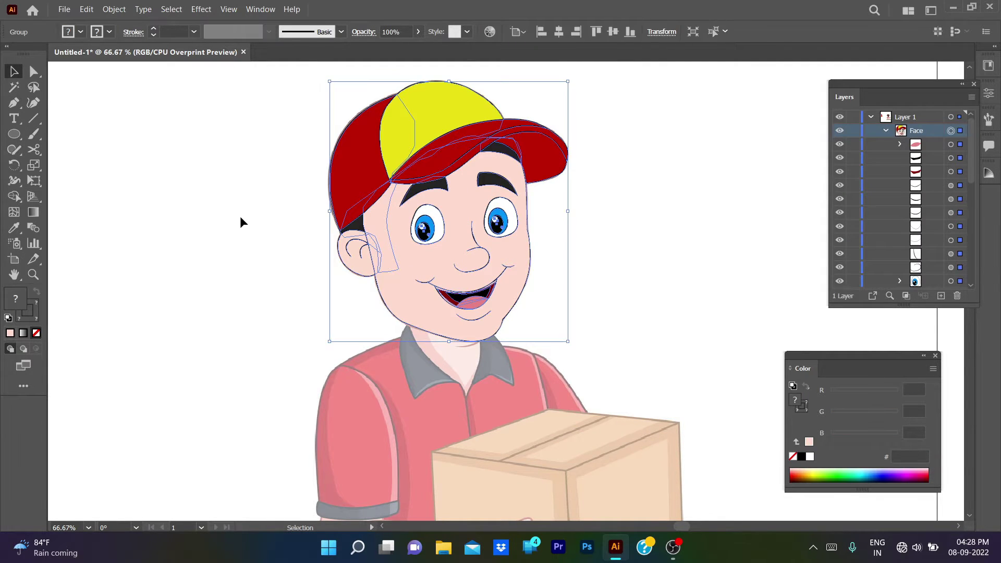
{"action": "right_click", "coordinate": [455, 207]}
{"action": "left_click", "coordinate": [514, 332]}
{"action": "left_click", "coordinate": [280, 142]}
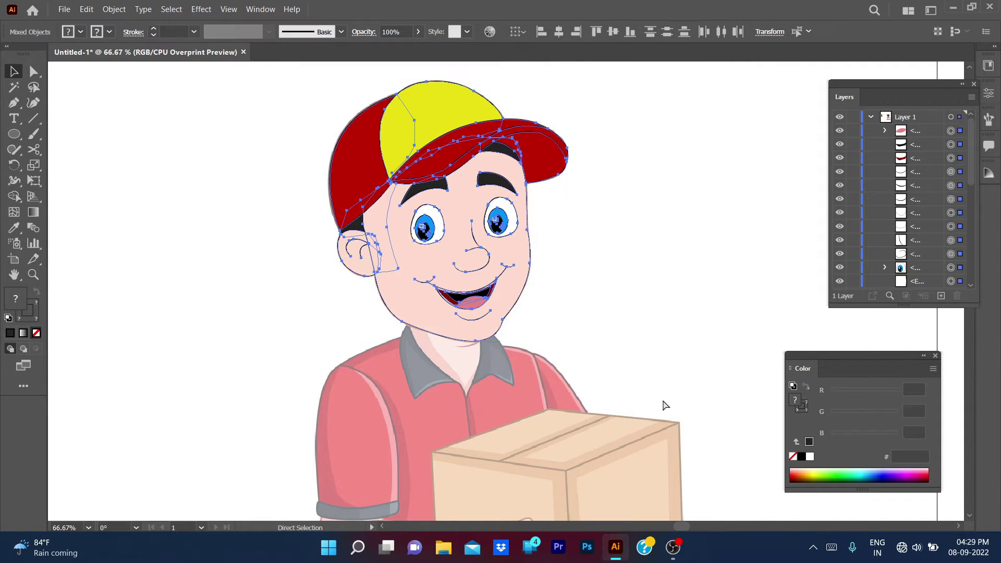
{"action": "key", "text": "ctrl+z"}
{"action": "key", "text": "ctrl+z"}
{"action": "key", "text": "ctrl+z"}
{"action": "left_click", "coordinate": [839, 145]}
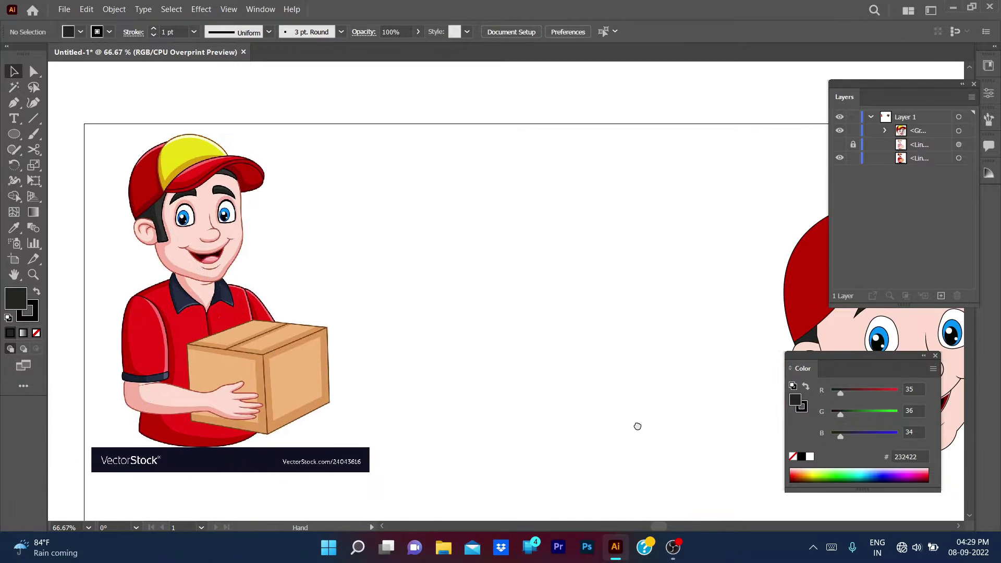
Expand the group's layers, show the template figure again and select the traced head.
{"action": "left_click_drag", "start_coordinate": [594, 396], "coordinate": [321, 377]}
{"action": "left_click", "coordinate": [884, 130]}
{"action": "scroll", "coordinate": [930, 207], "scroll_direction": "down", "scroll_amount": 5}
{"action": "scroll", "coordinate": [931, 207], "scroll_direction": "down", "scroll_amount": 5}
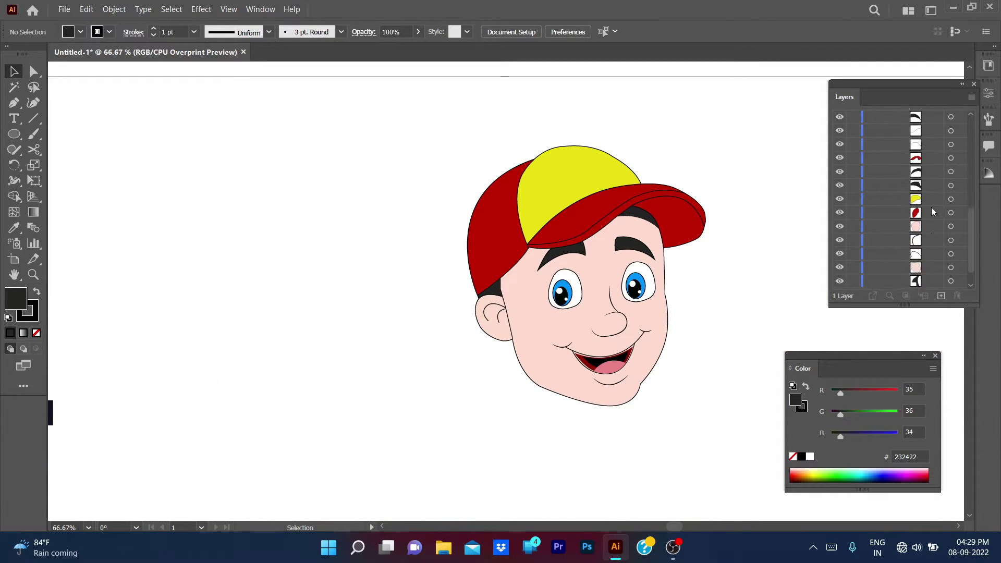
{"action": "left_click", "coordinate": [662, 306]}
{"action": "left_click", "coordinate": [839, 269]}
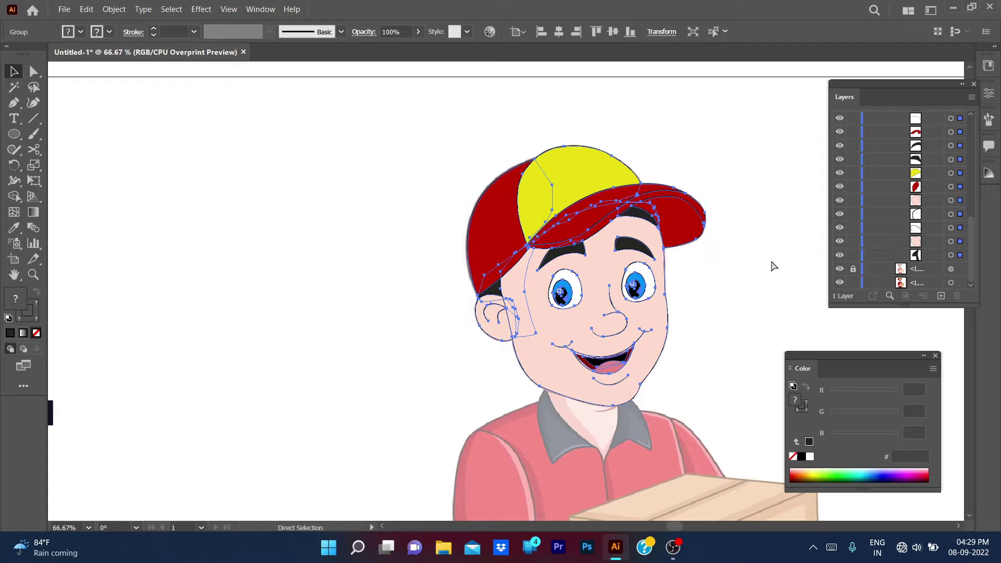
{"action": "left_click", "coordinate": [661, 291]}
{"action": "left_click", "coordinate": [721, 380]}
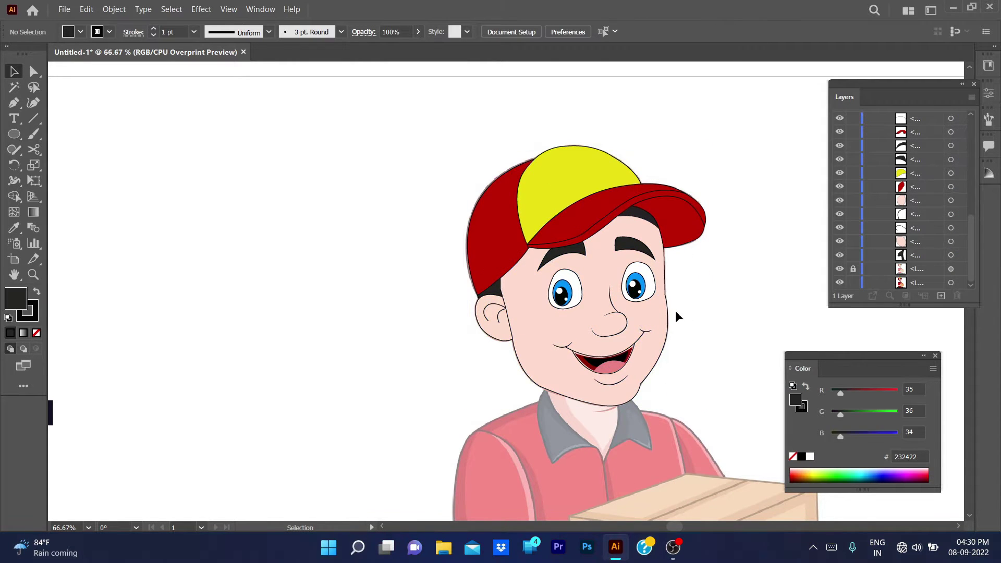
Send the ear behind the hair and face shape using Arrange stacking options.
{"action": "left_click", "coordinate": [950, 255]}
{"action": "left_click_drag", "start_coordinate": [917, 255], "coordinate": [917, 197]}
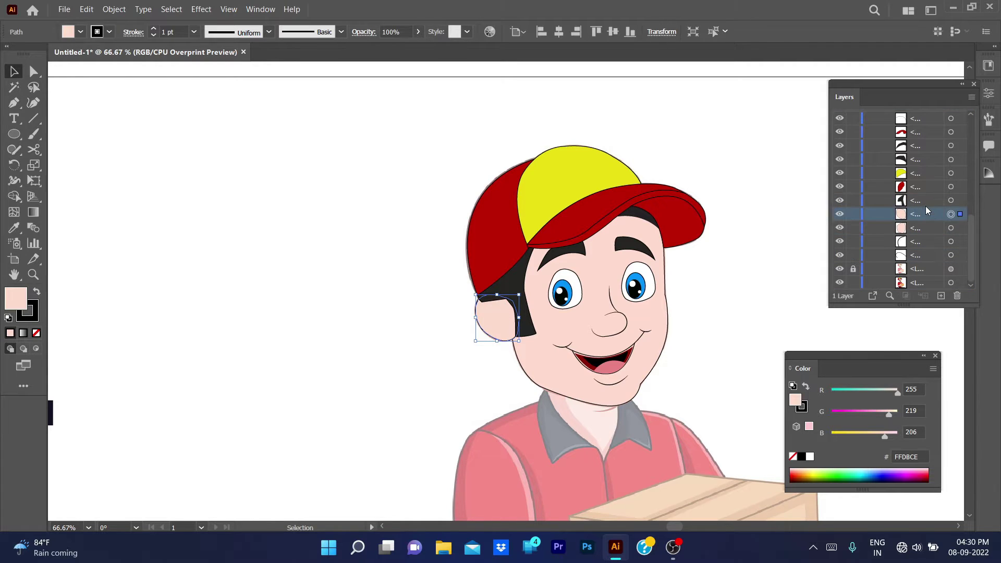
{"action": "right_click", "coordinate": [496, 318]}
{"action": "left_click", "coordinate": [662, 299]}
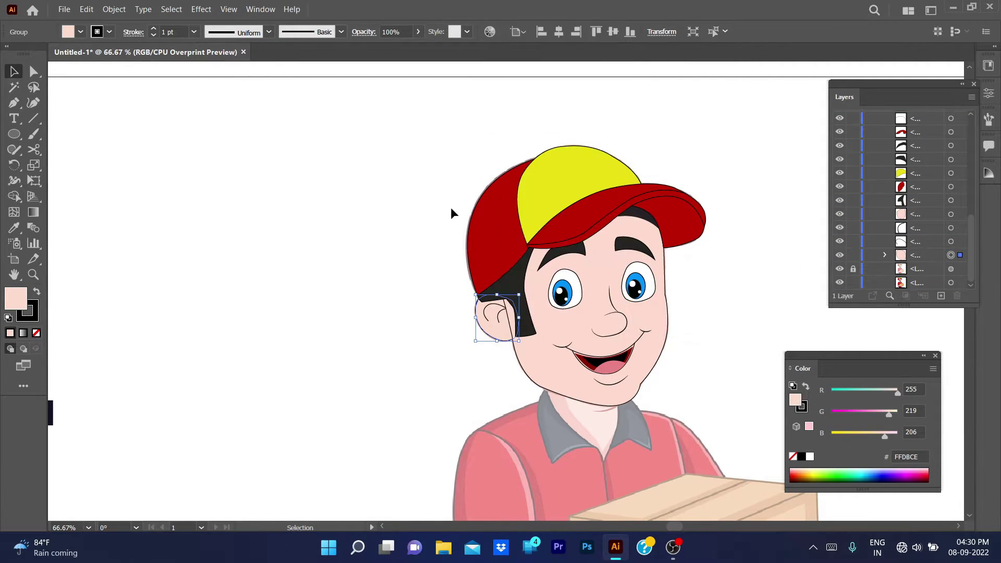
{"action": "left_click", "coordinate": [452, 212]}
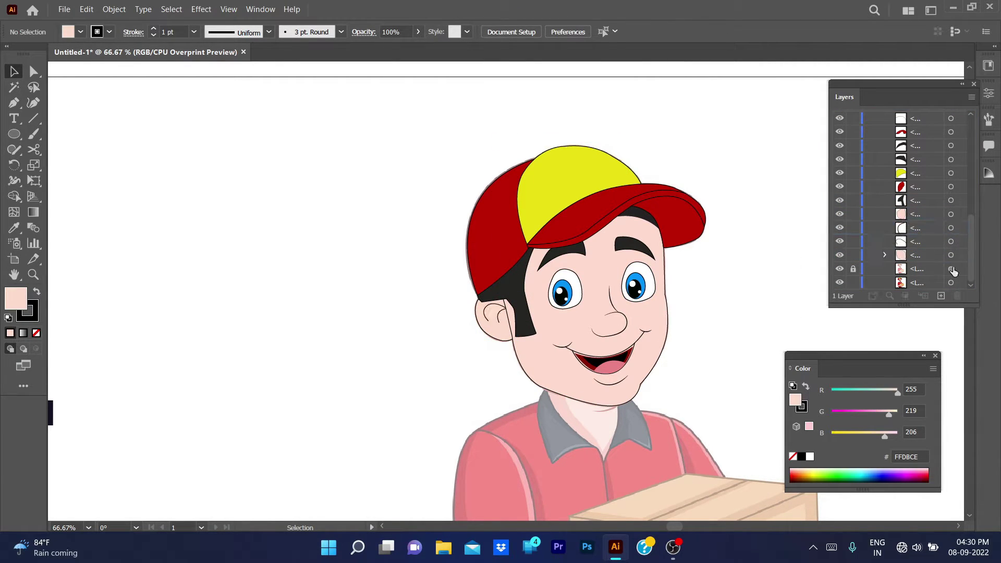
{"action": "left_click", "coordinate": [492, 332]}
{"action": "left_click", "coordinate": [499, 318]}
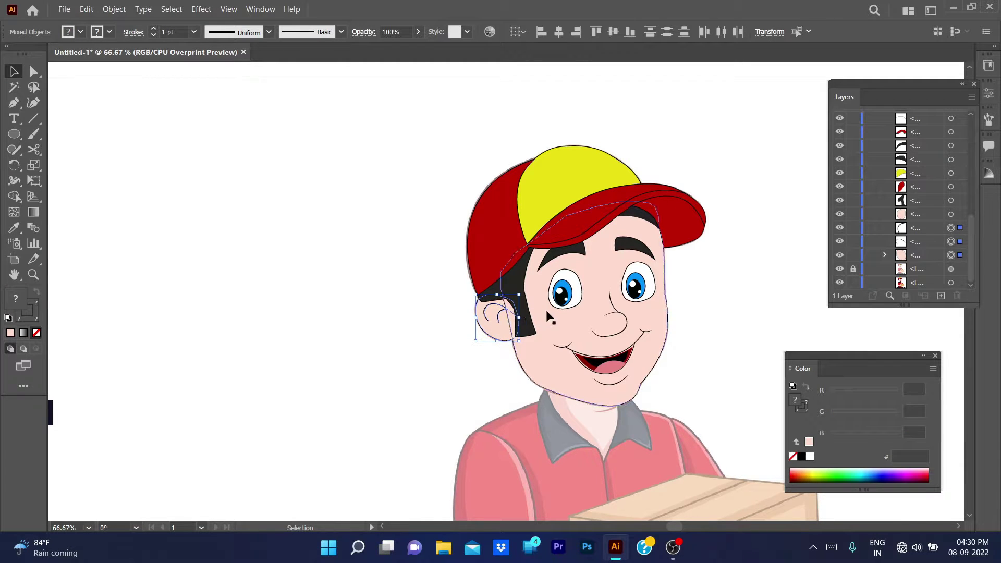
{"action": "right_click", "coordinate": [498, 316]}
{"action": "left_click", "coordinate": [672, 250]}
{"action": "left_click", "coordinate": [398, 235]}
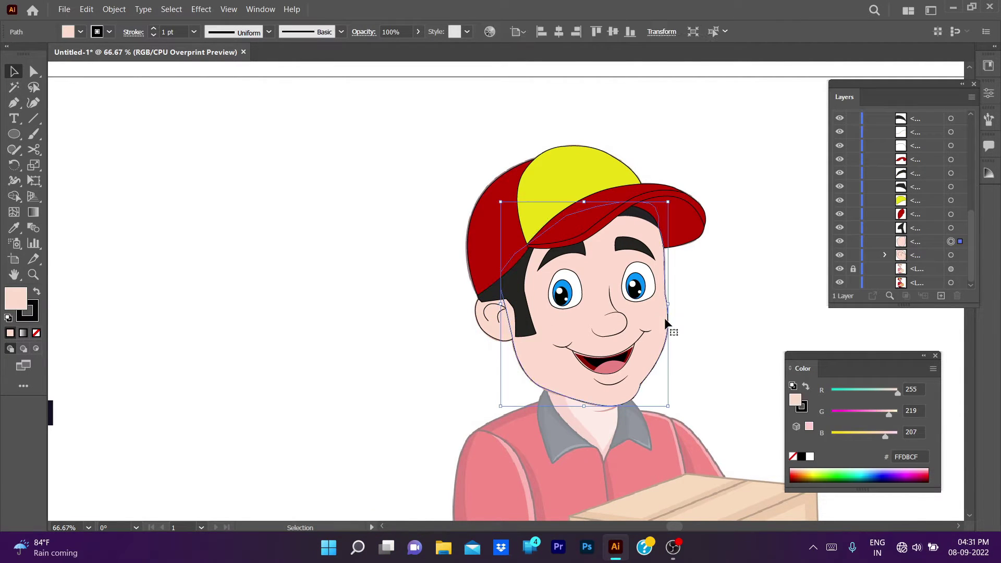
Move the group above the face shape in Layers and begin renaming it.
{"action": "left_click_drag", "start_coordinate": [328, 267], "coordinate": [350, 332]}
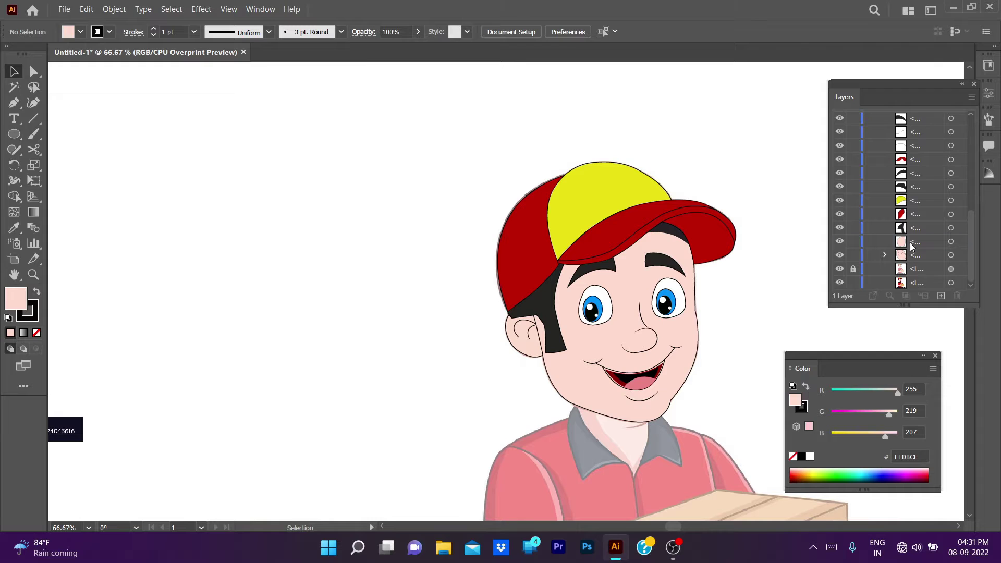
{"action": "left_click_drag", "start_coordinate": [917, 256], "coordinate": [919, 228]}
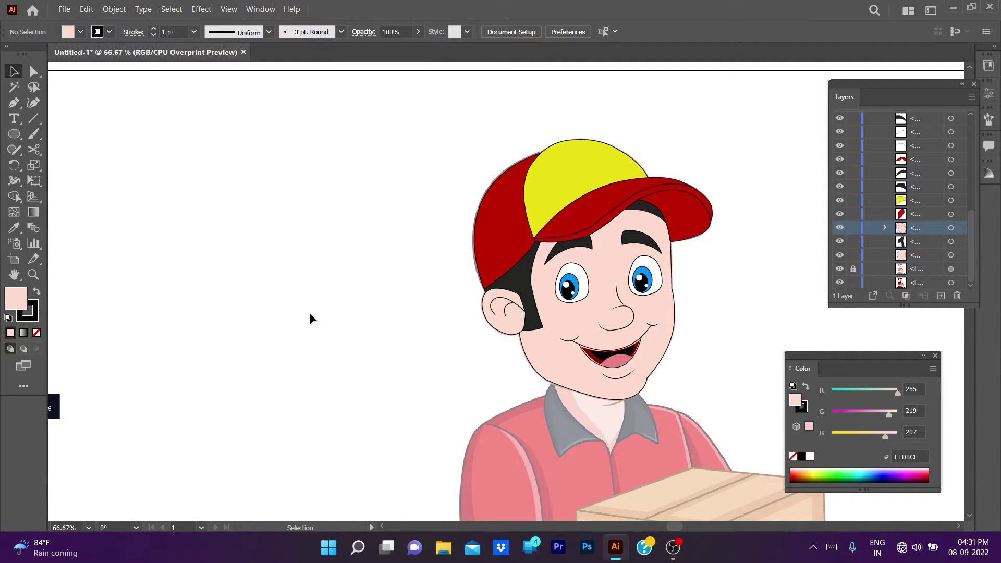
{"action": "key", "text": "ctrl+minus"}
{"action": "key", "text": "ctrl+minus"}
{"action": "left_click", "coordinate": [883, 130]}
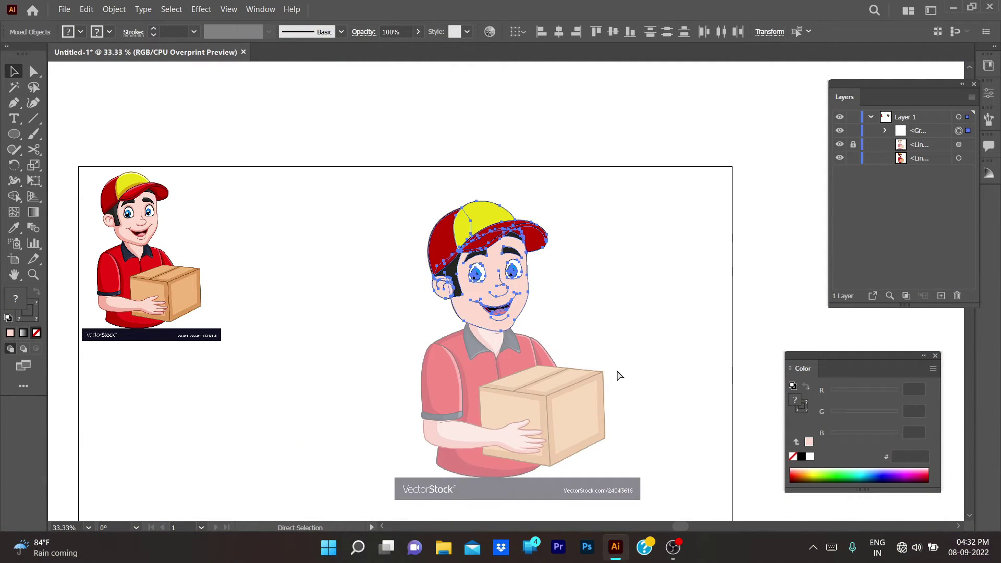
{"action": "left_click", "coordinate": [883, 131]}
{"action": "double_click", "coordinate": [917, 130]}
Finish naming the group Face, then start a no-fill Pen path at the jaw corner.
{"action": "type", "text": "Face"}
{"action": "scroll", "coordinate": [558, 302], "scroll_direction": "up", "scroll_amount": 5}
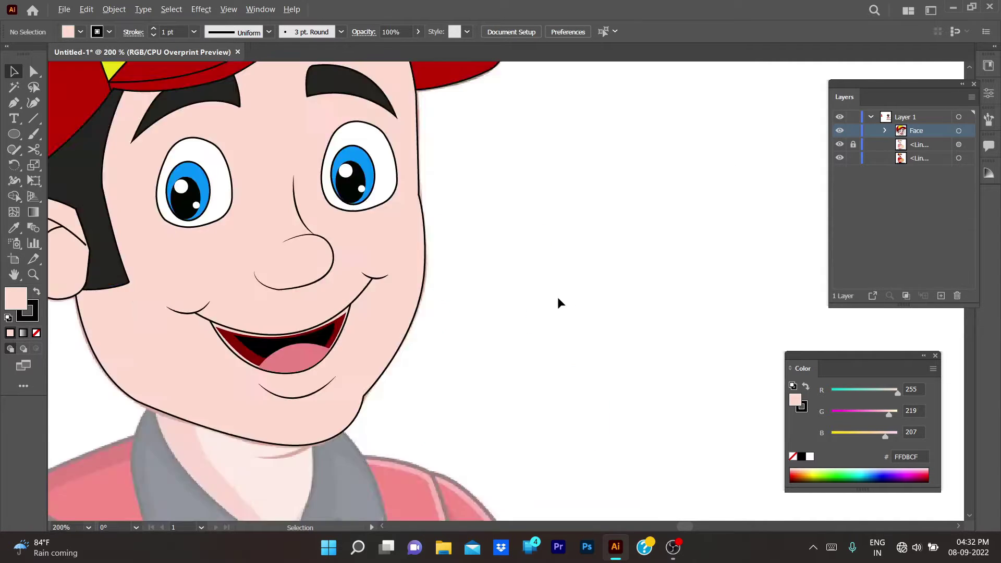
{"action": "scroll", "coordinate": [225, 248], "scroll_direction": "up", "scroll_amount": 1}
{"action": "key", "text": "p"}
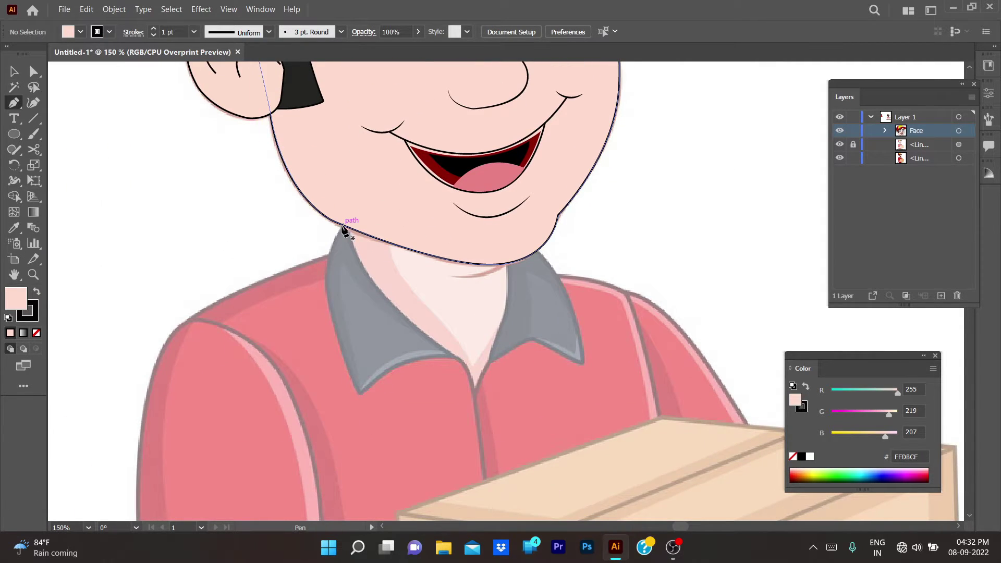
{"action": "left_click", "coordinate": [340, 225]}
{"action": "key", "text": "ctrl+z"}
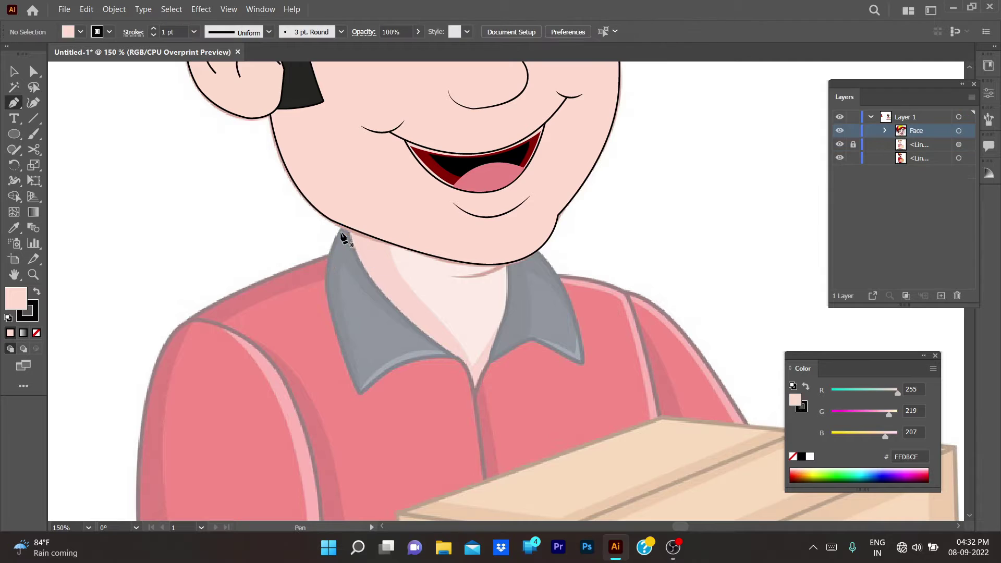
{"action": "left_click", "coordinate": [342, 225]}
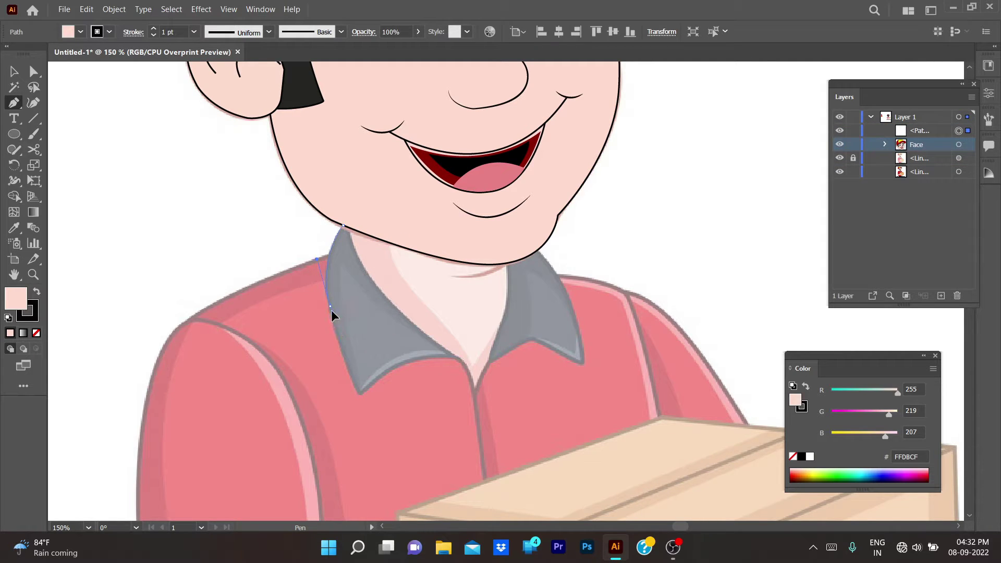
{"action": "key", "text": "slash"}
Trace the collar's left and lower edges toward the centre of the shirt front.
{"action": "left_click", "coordinate": [349, 383]}
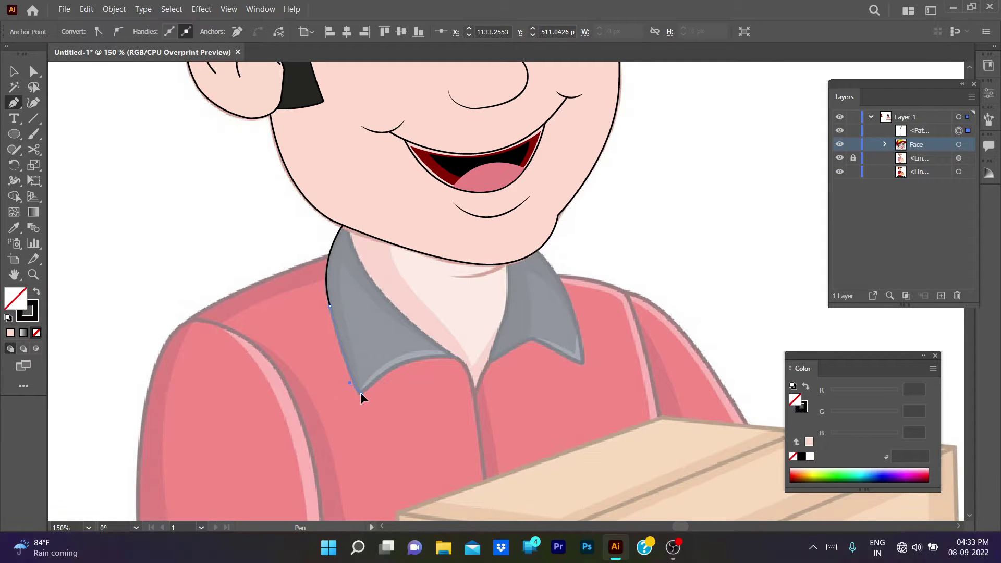
{"action": "left_click_drag", "start_coordinate": [456, 359], "coordinate": [498, 370]}
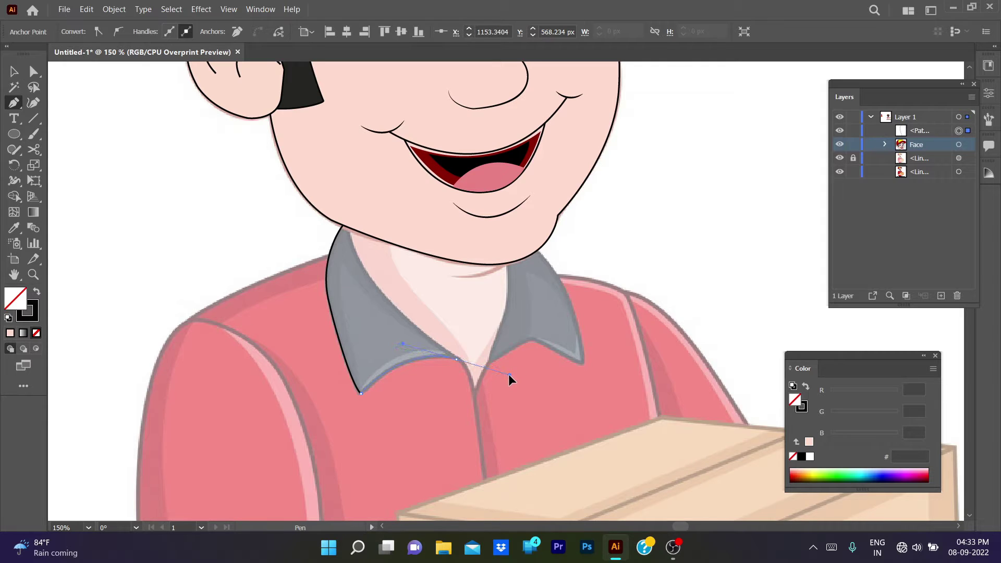
{"action": "mouse_move", "coordinate": [486, 405]}
{"action": "left_mouse_down"}
{"action": "mouse_move", "coordinate": [431, 286]}
{"action": "mouse_move", "coordinate": [421, 292]}
{"action": "left_mouse_up"}
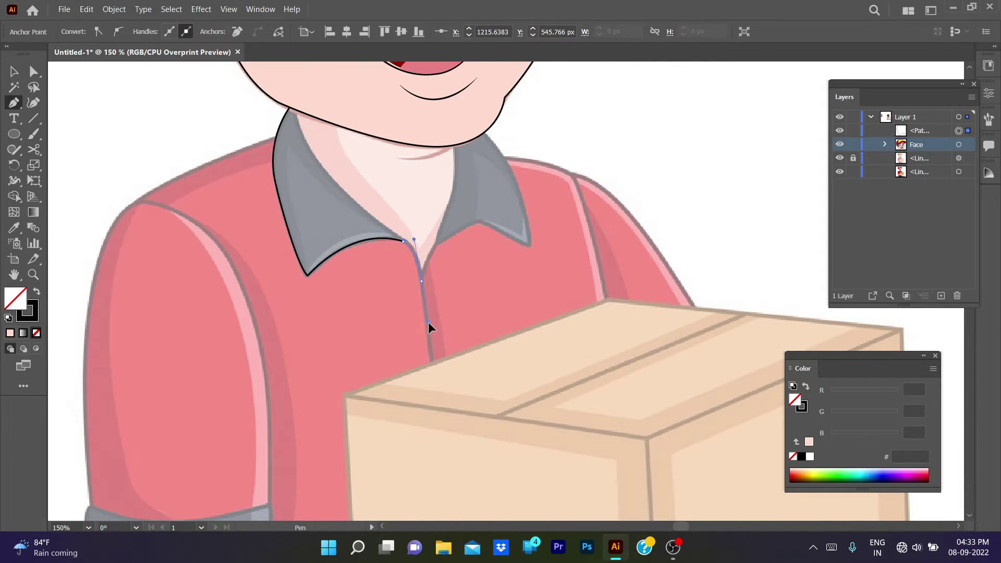
{"action": "left_click", "coordinate": [430, 359]}
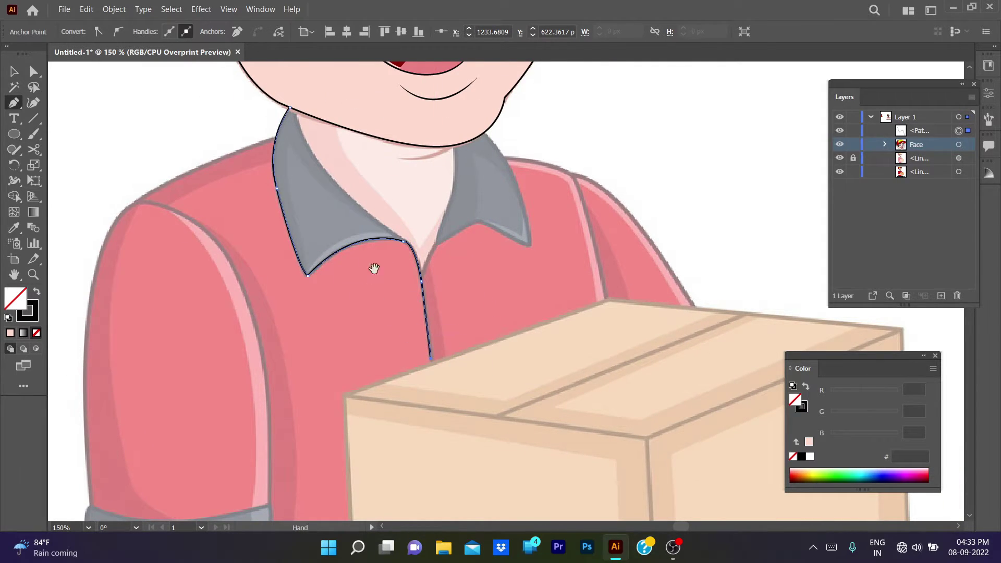
{"action": "left_click_drag", "start_coordinate": [374, 269], "coordinate": [406, 451]}
{"action": "left_click_drag", "start_coordinate": [525, 436], "coordinate": [469, 331]}
{"action": "key", "text": "ctrl+z"}
Continue the collar outline up the right edge and close it at the top.
{"action": "left_click", "coordinate": [431, 285]}
{"action": "left_click", "coordinate": [471, 264]}
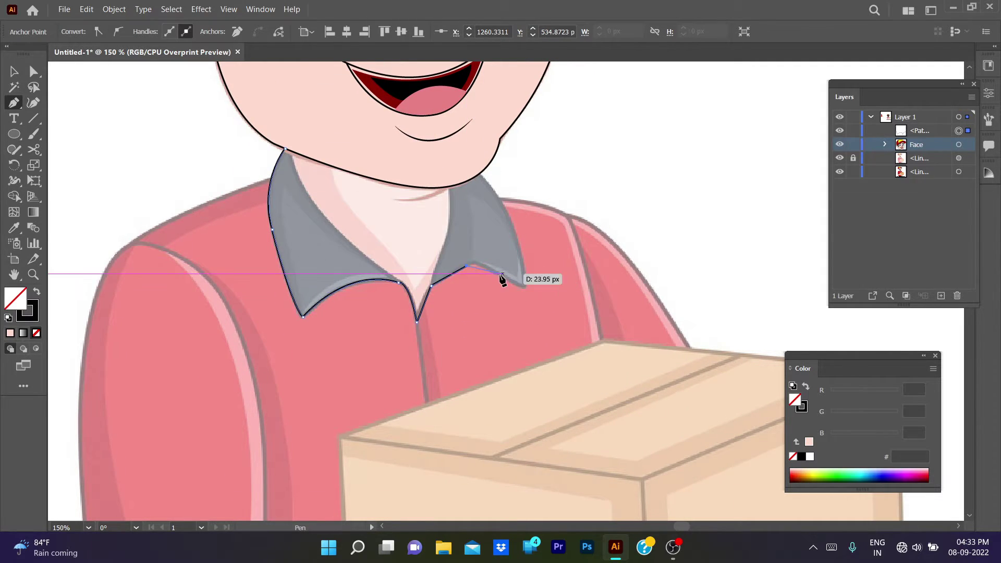
{"action": "left_click_drag", "start_coordinate": [522, 288], "coordinate": [527, 295]}
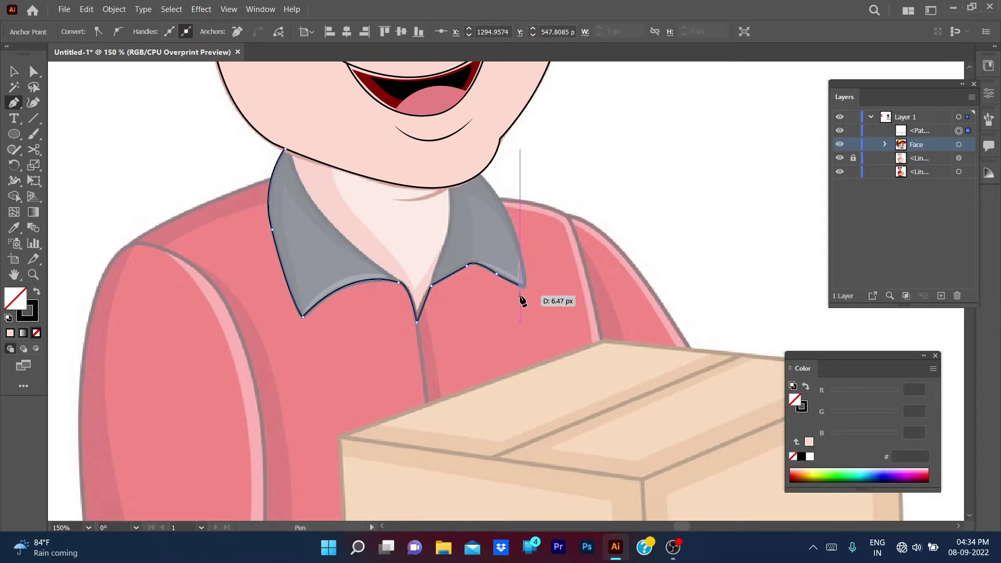
{"action": "left_click", "coordinate": [521, 233]}
{"action": "left_click", "coordinate": [506, 212]}
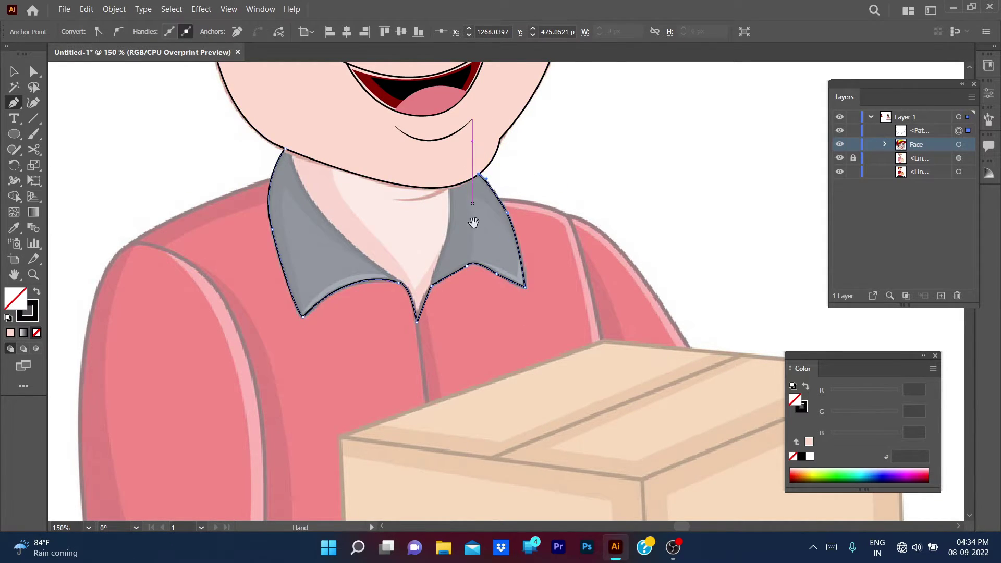
{"action": "left_click_drag", "start_coordinate": [470, 174], "coordinate": [548, 239]}
{"action": "left_click", "coordinate": [495, 211]}
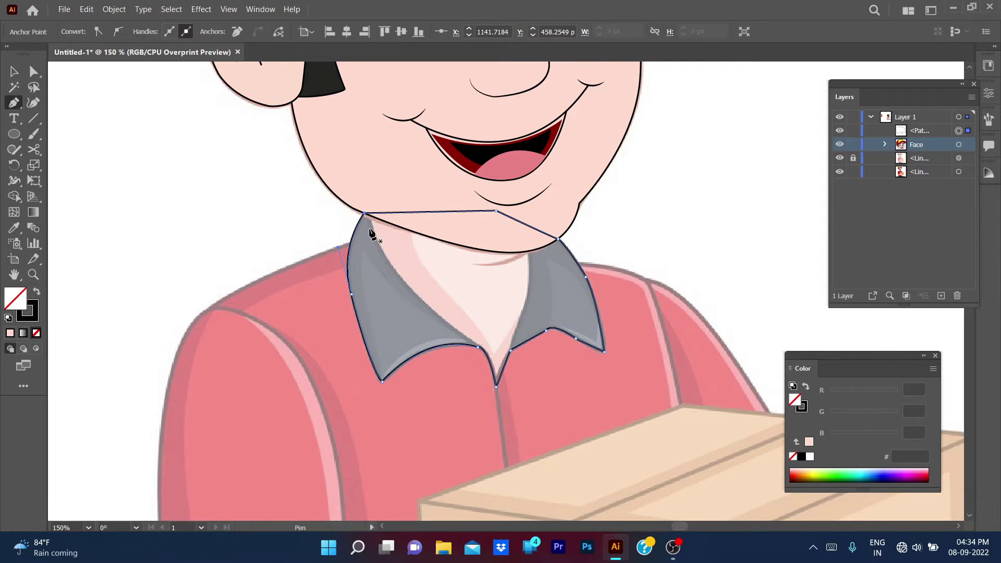
{"action": "left_click", "coordinate": [364, 214]}
Trace the inner collar paths around the neck opening under the chin.
{"action": "left_click_drag", "start_coordinate": [481, 348], "coordinate": [555, 388]}
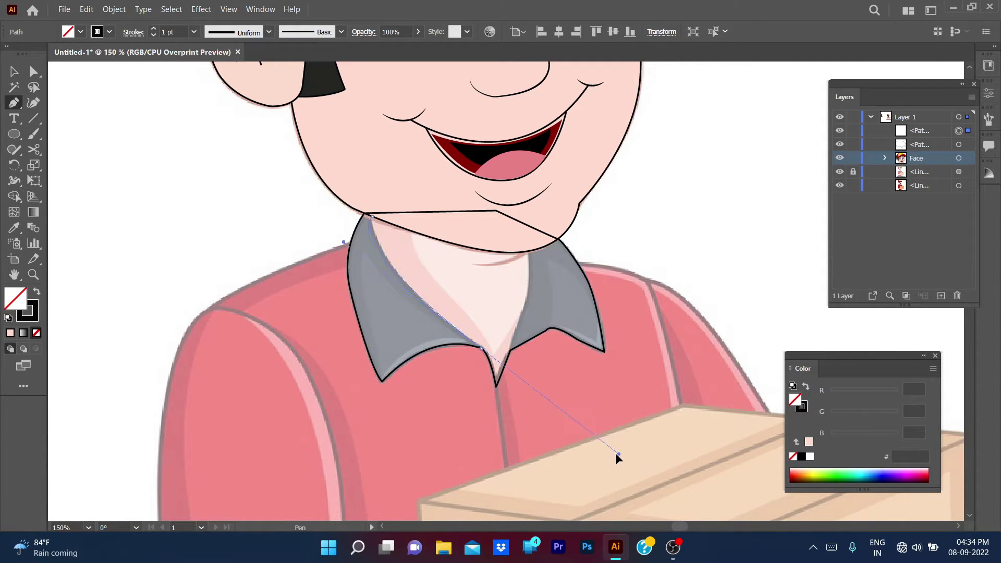
{"action": "left_click", "coordinate": [482, 348]}
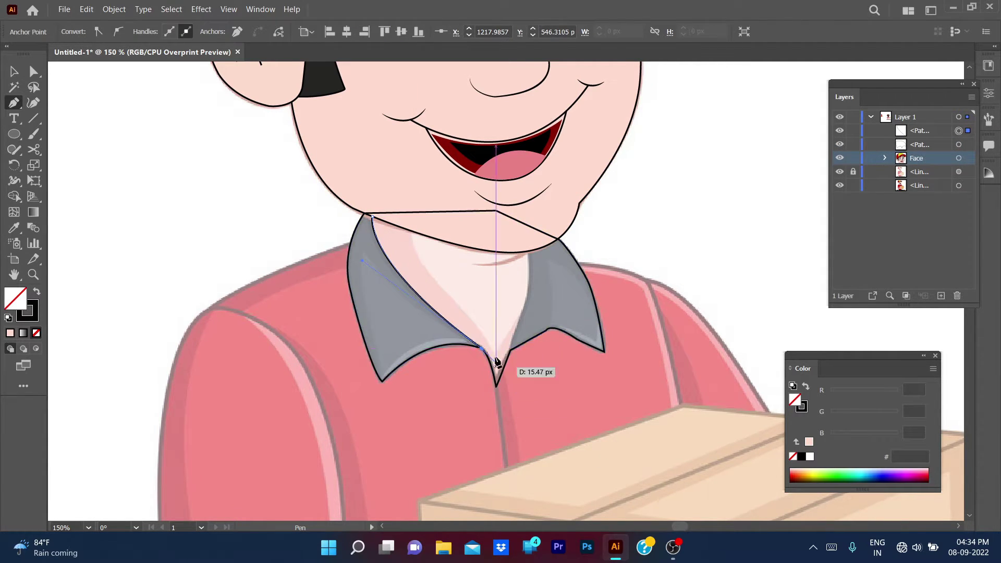
{"action": "left_click", "coordinate": [496, 385]}
{"action": "left_click", "coordinate": [511, 350]}
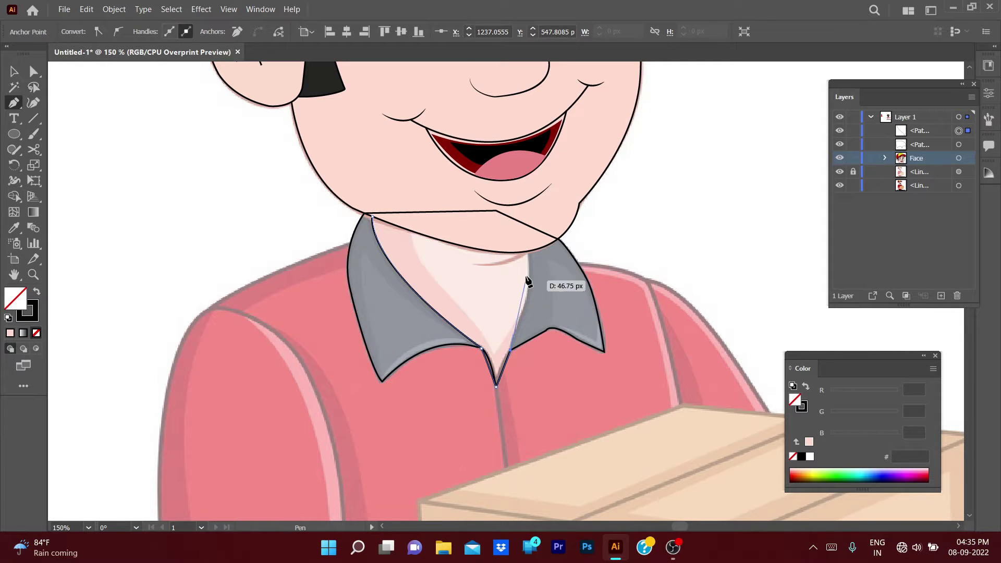
{"action": "left_click_drag", "start_coordinate": [528, 252], "coordinate": [514, 224]}
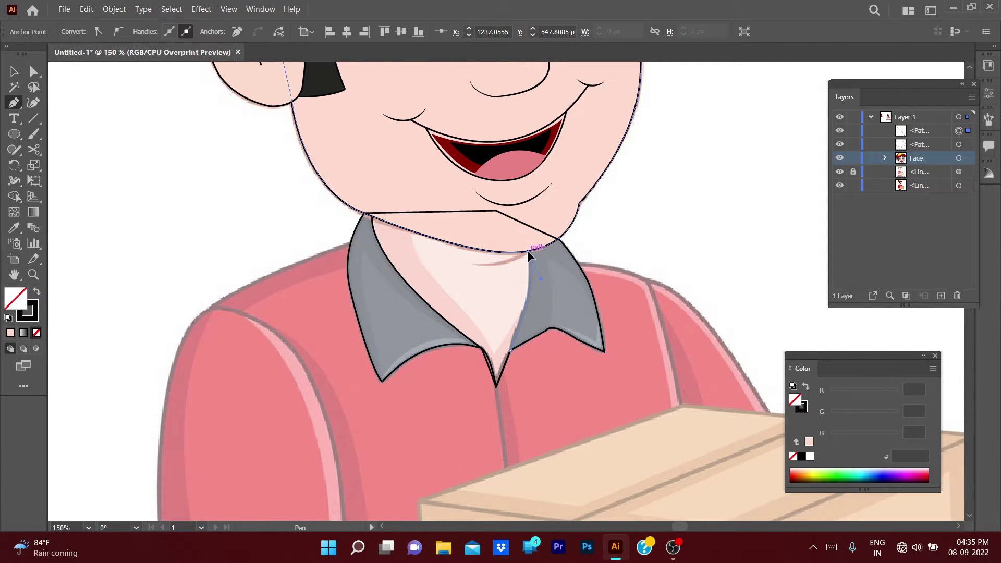
{"action": "left_click", "coordinate": [491, 226]}
{"action": "left_click", "coordinate": [446, 219]}
{"action": "left_click_drag", "start_coordinate": [372, 215], "coordinate": [371, 220]}
Fill the collar outline with navy sampled from the reference collar.
{"action": "key", "text": "v"}
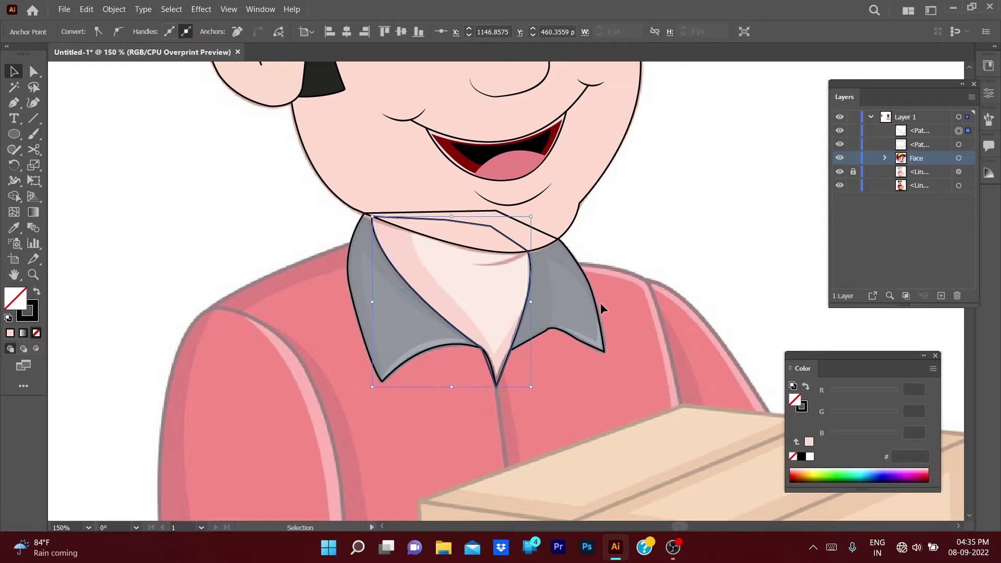
{"action": "left_click", "coordinate": [598, 305]}
{"action": "key", "text": "ctrl+minus"}
{"action": "key", "text": "ctrl+minus"}
{"action": "left_click_drag", "start_coordinate": [179, 231], "coordinate": [706, 408]}
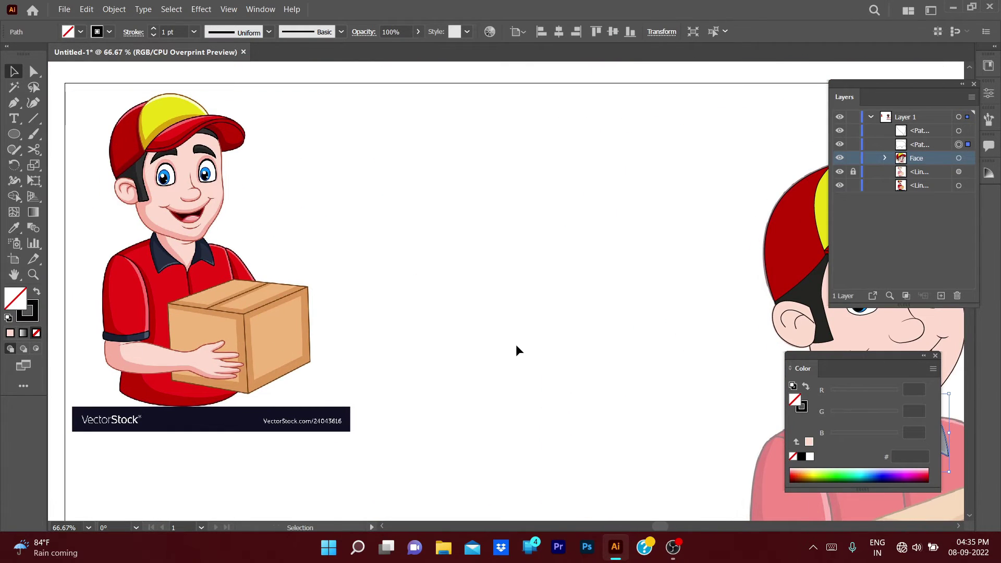
{"action": "key", "text": "i"}
{"action": "left_click", "coordinate": [187, 255]}
{"action": "left_click_drag", "start_coordinate": [573, 336], "coordinate": [591, 383]}
{"action": "key", "text": "v"}
Fill the neck opening with skin pink sampled from the reference image.
{"action": "left_click", "coordinate": [583, 375]}
{"action": "left_click_drag", "start_coordinate": [531, 309], "coordinate": [898, 440]}
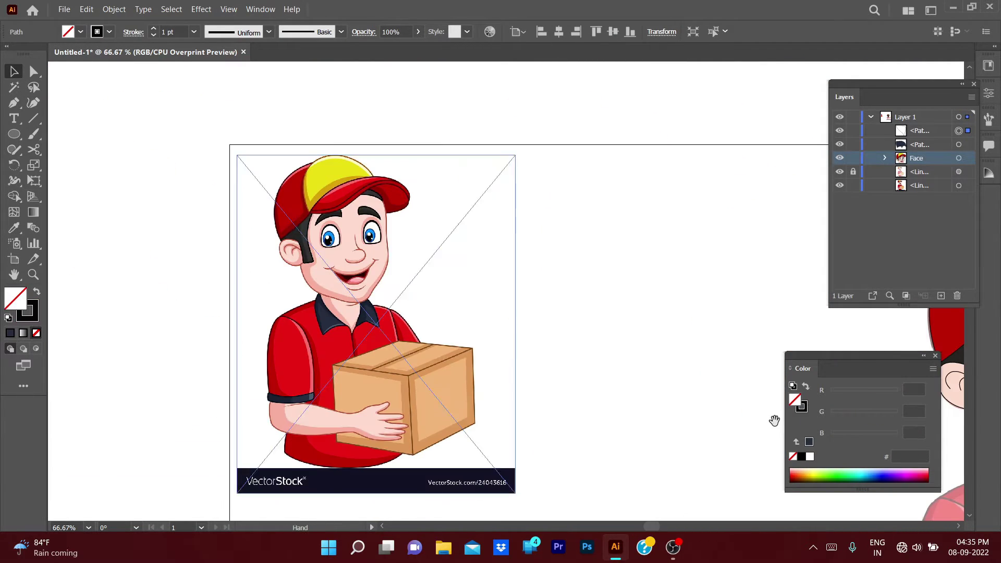
{"action": "key", "text": "i"}
{"action": "left_click", "coordinate": [358, 224]}
{"action": "left_click_drag", "start_coordinate": [595, 343], "coordinate": [225, 259]}
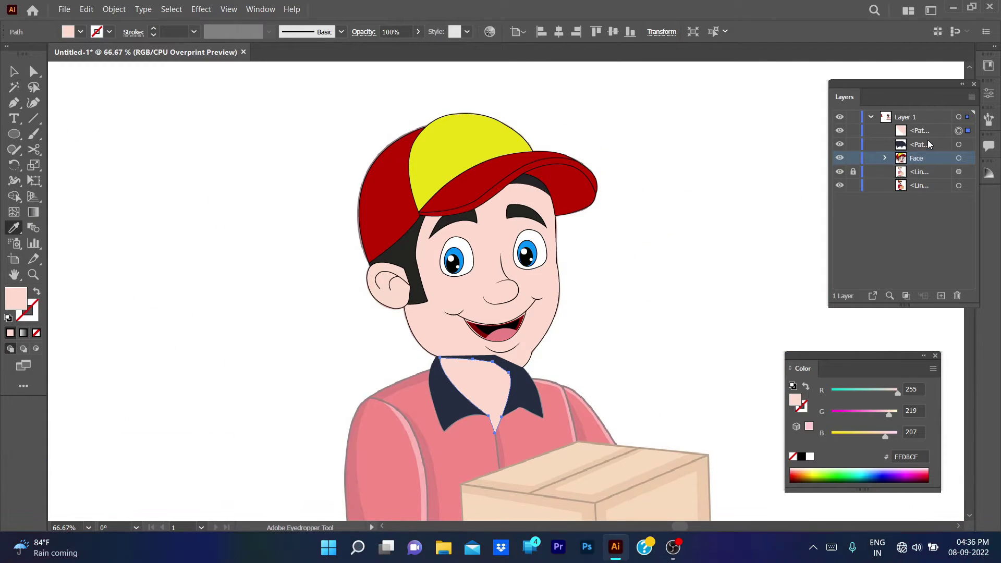
Move the Face group above the collar paths in Layers and deselect.
{"action": "left_click_drag", "start_coordinate": [928, 158], "coordinate": [927, 124]}
{"action": "key", "text": "v"}
{"action": "left_click", "coordinate": [737, 197]}
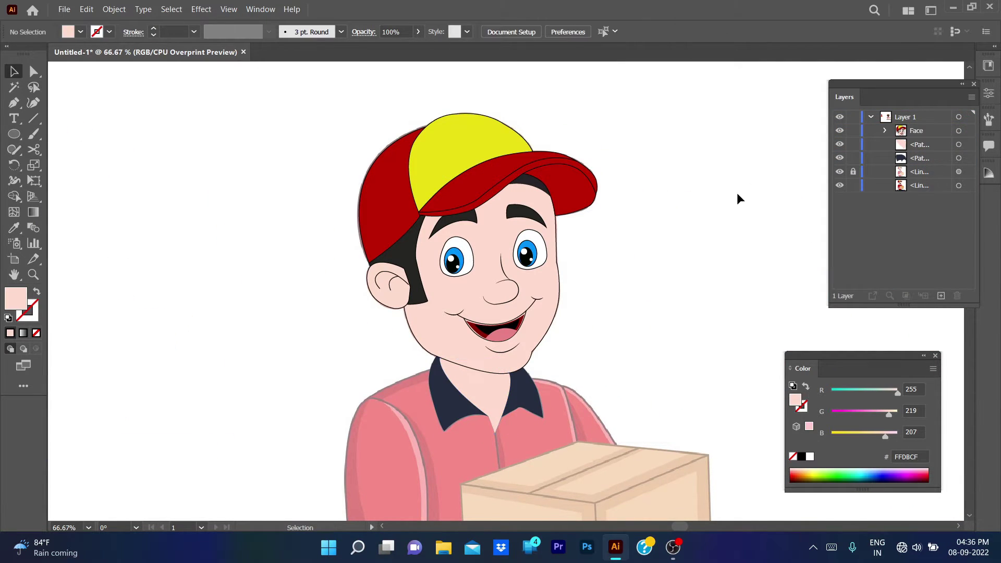
{"action": "key", "text": "ctrl+equal"}
Start a black (000000) Pen seam path from the collar top to the shoulder.
{"action": "left_click_drag", "start_coordinate": [701, 290], "coordinate": [730, 260]}
{"action": "key", "text": "ctrl+equal"}
{"action": "scroll", "coordinate": [352, 302], "scroll_direction": "down", "scroll_amount": 3}
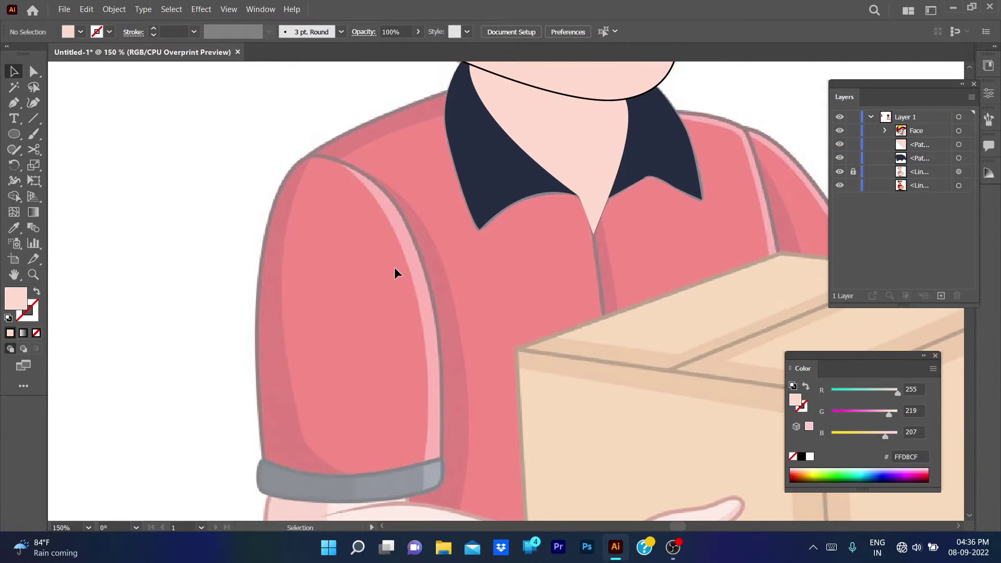
{"action": "key", "text": "p"}
{"action": "left_click", "coordinate": [447, 93]}
{"action": "left_click", "coordinate": [291, 165]}
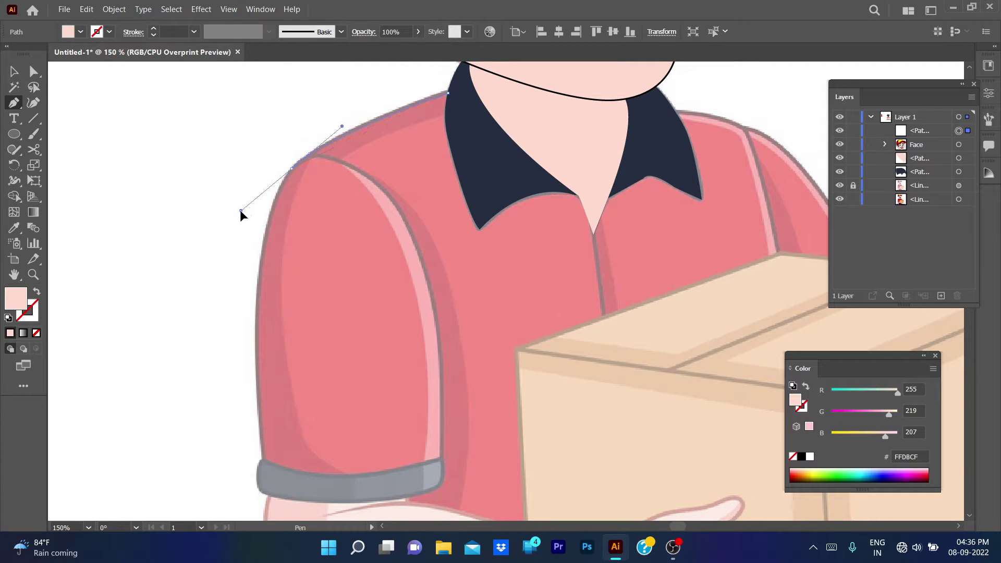
{"action": "left_click", "coordinate": [291, 168]}
{"action": "double_click", "coordinate": [27, 309]}
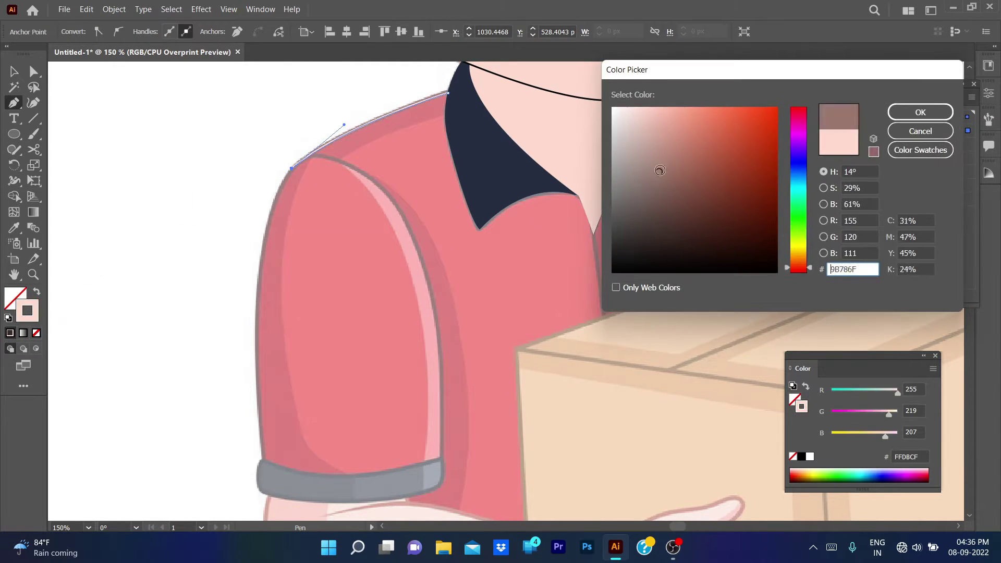
{"action": "type", "text": "000000"}
{"action": "key", "text": "Return"}
Trace the sleeve outline down its outer edge to the cuff.
{"action": "left_click", "coordinate": [255, 327]}
{"action": "left_click", "coordinate": [263, 459]}
{"action": "scroll", "coordinate": [268, 443], "scroll_direction": "down", "scroll_amount": 3}
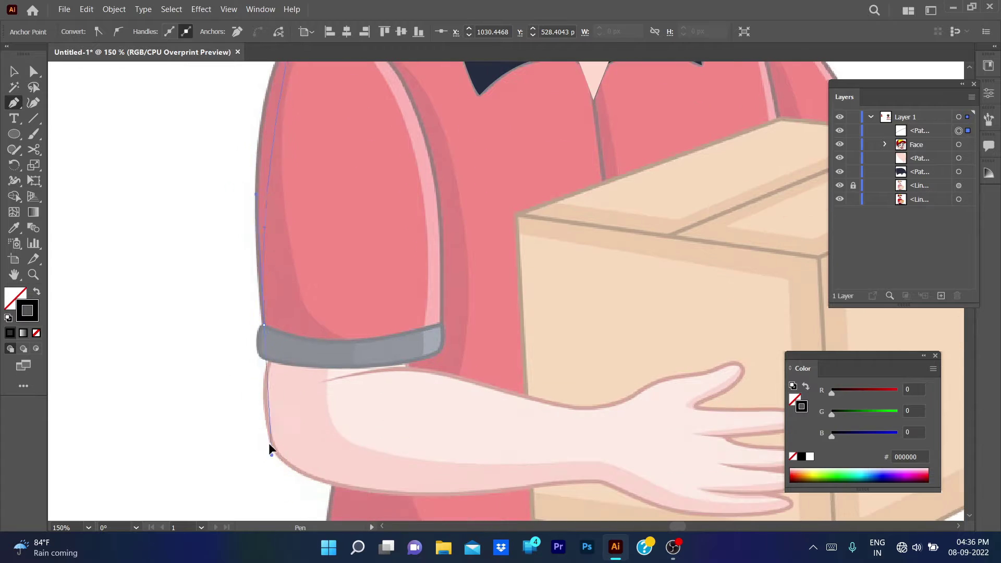
{"action": "scroll", "coordinate": [312, 365], "scroll_direction": "up", "scroll_amount": 5}
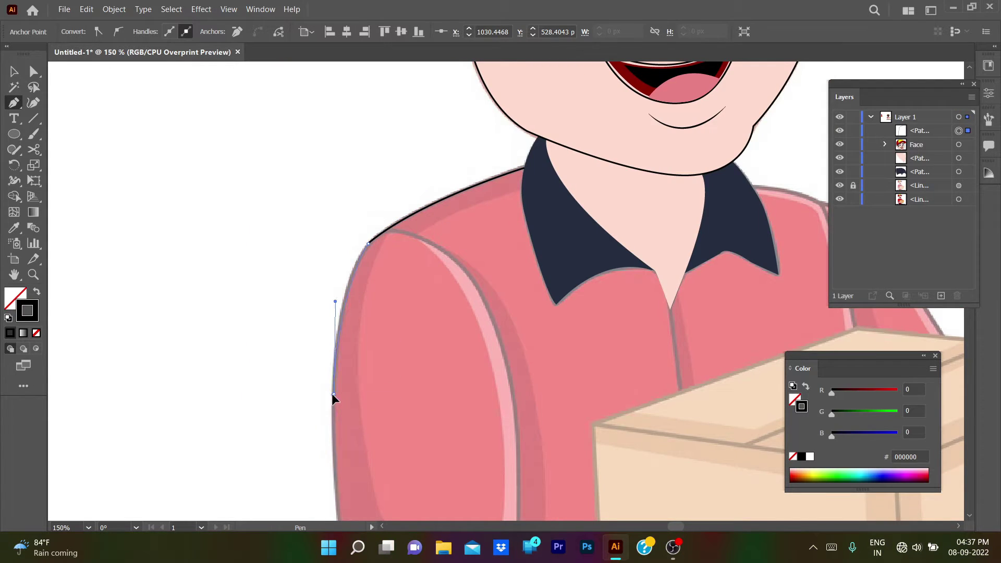
{"action": "scroll", "coordinate": [334, 365], "scroll_direction": "down", "scroll_amount": 5}
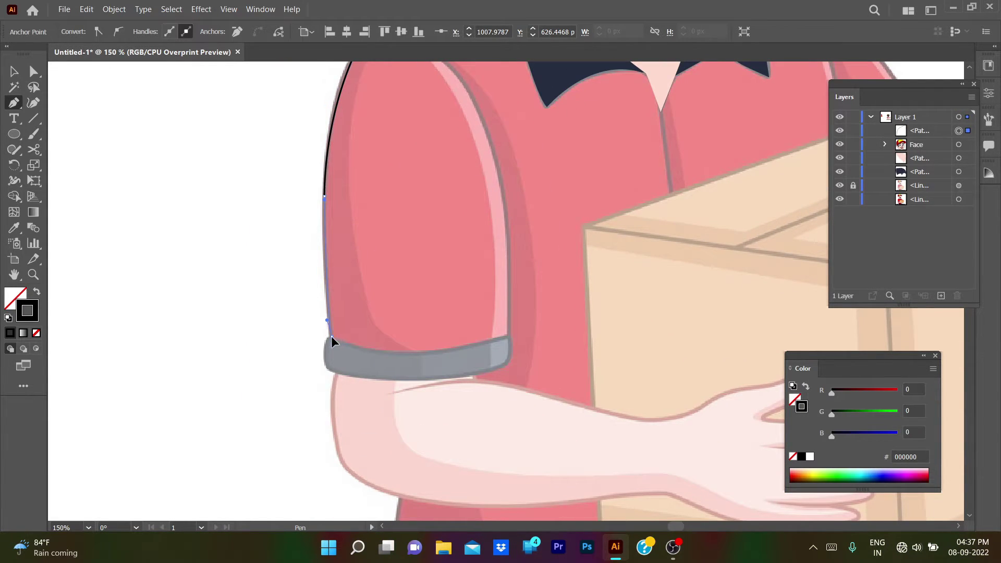
{"action": "left_click", "coordinate": [331, 336]}
{"action": "left_click", "coordinate": [327, 365]}
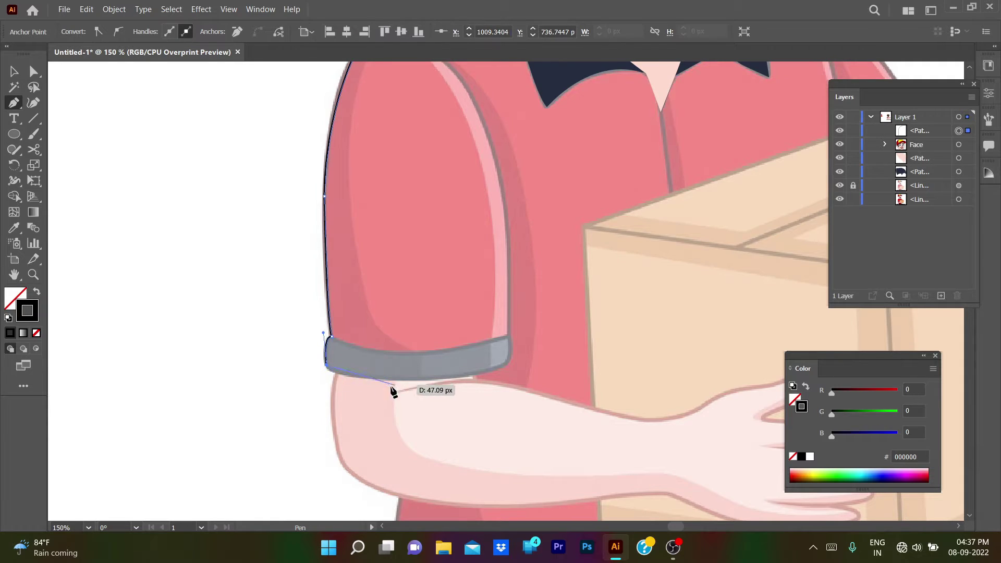
{"action": "left_click", "coordinate": [369, 376]}
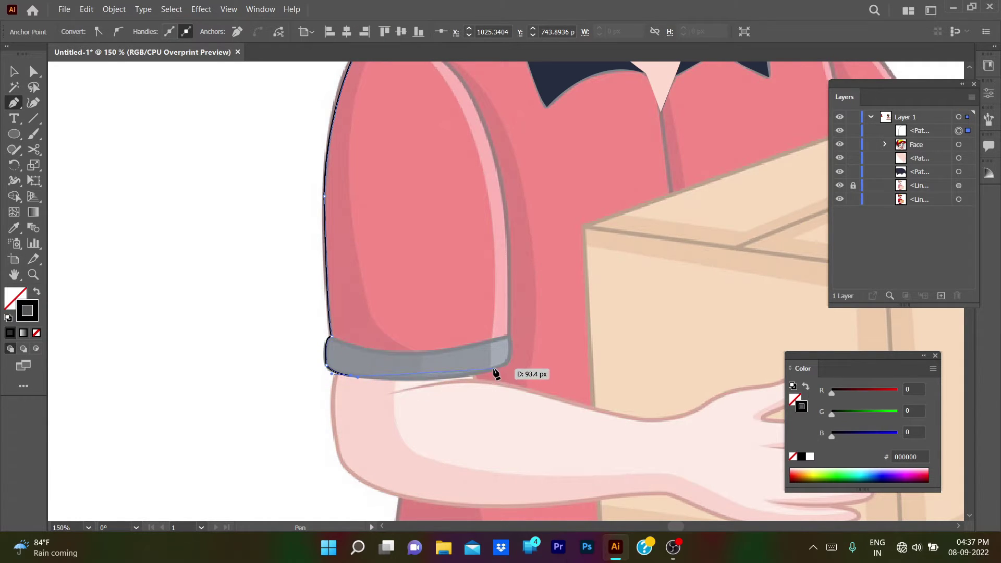
Outline the cuff and run the inner seam up, closing the sleeve at the shoulder.
{"action": "left_click_drag", "start_coordinate": [535, 356], "coordinate": [564, 349]}
{"action": "left_click", "coordinate": [511, 362]}
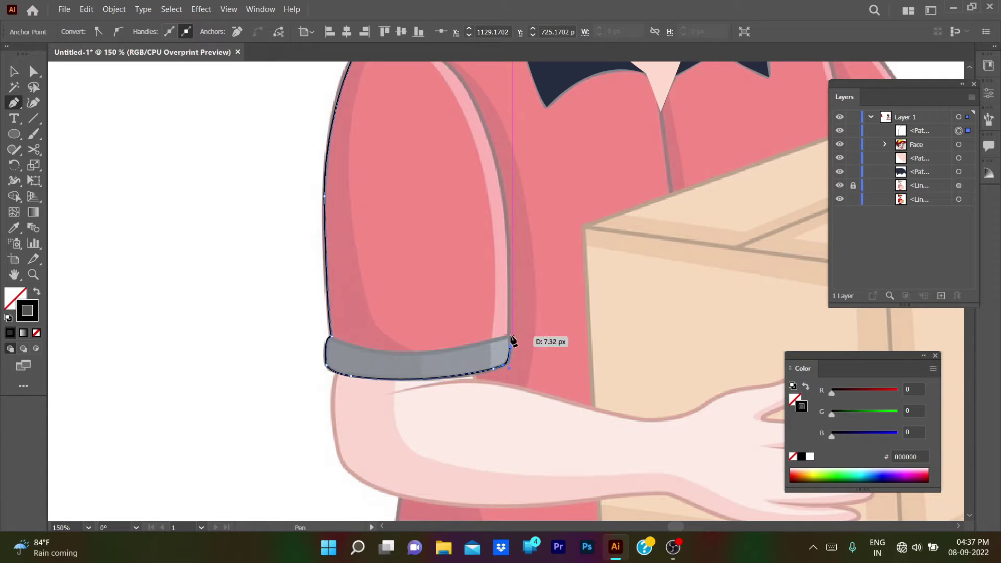
{"action": "left_click_drag", "start_coordinate": [509, 335], "coordinate": [508, 340]}
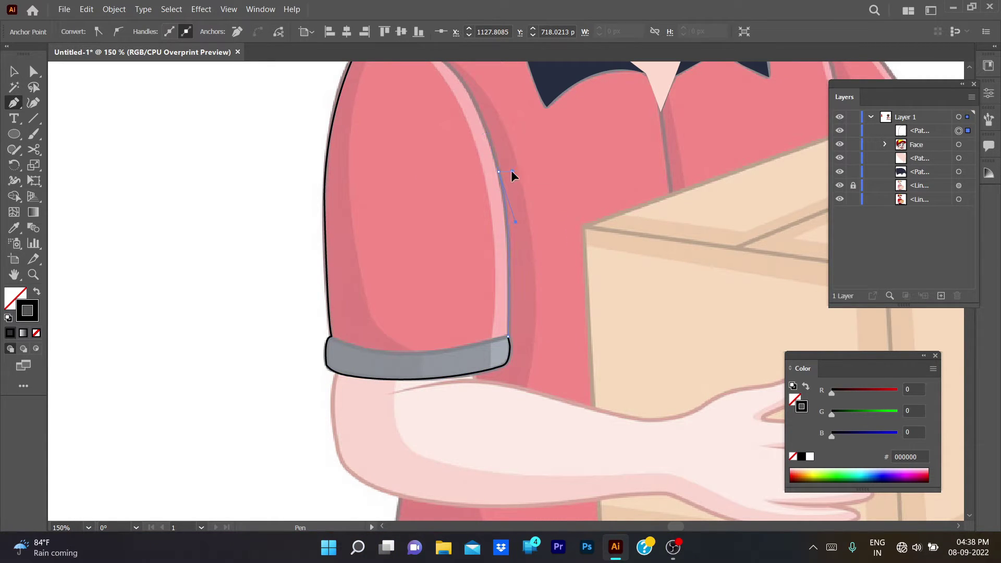
{"action": "left_click_drag", "start_coordinate": [497, 169], "coordinate": [499, 176]}
{"action": "scroll", "coordinate": [499, 176], "scroll_direction": "up", "scroll_amount": 5}
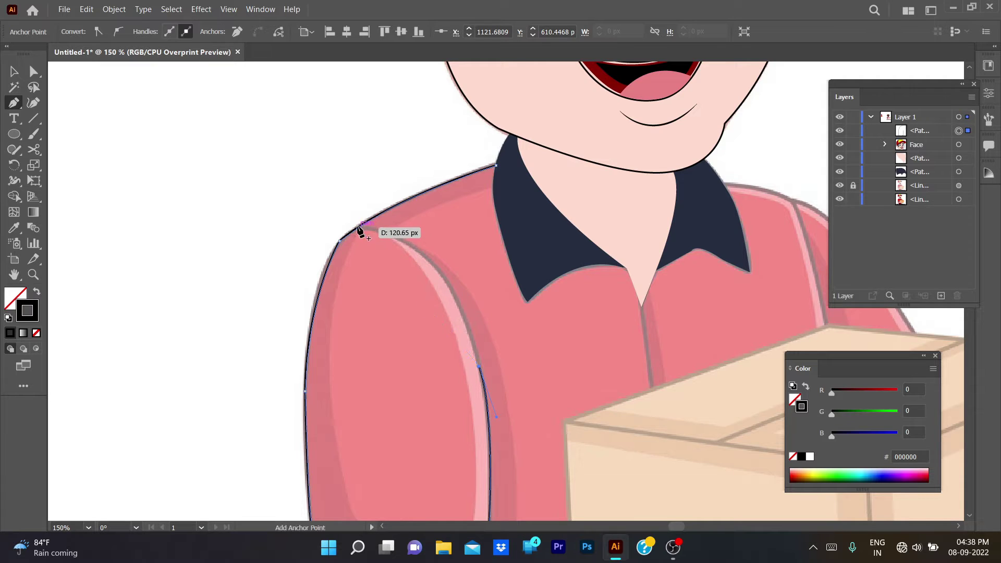
{"action": "left_click_drag", "start_coordinate": [340, 222], "coordinate": [402, 244]}
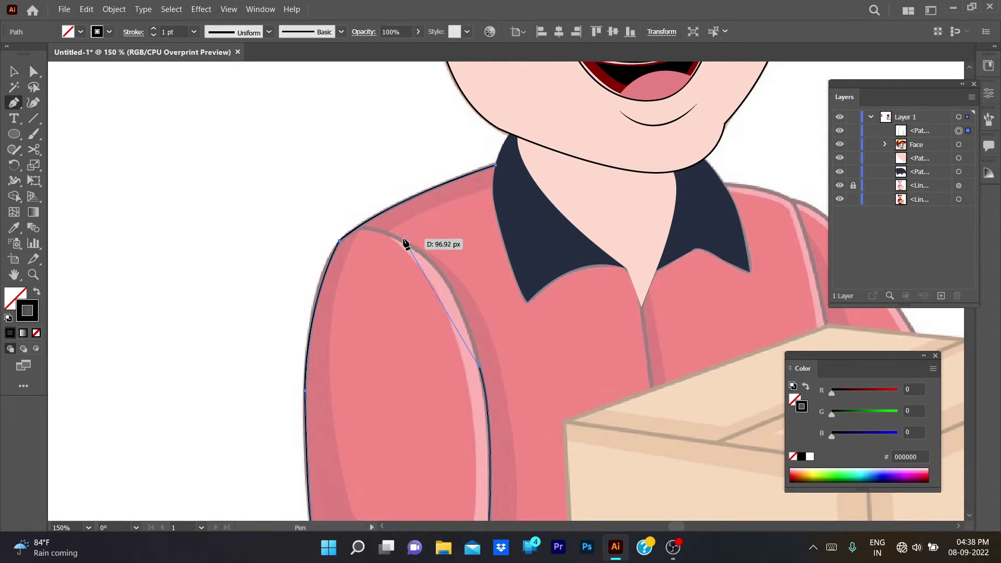
{"action": "left_click", "coordinate": [398, 239]}
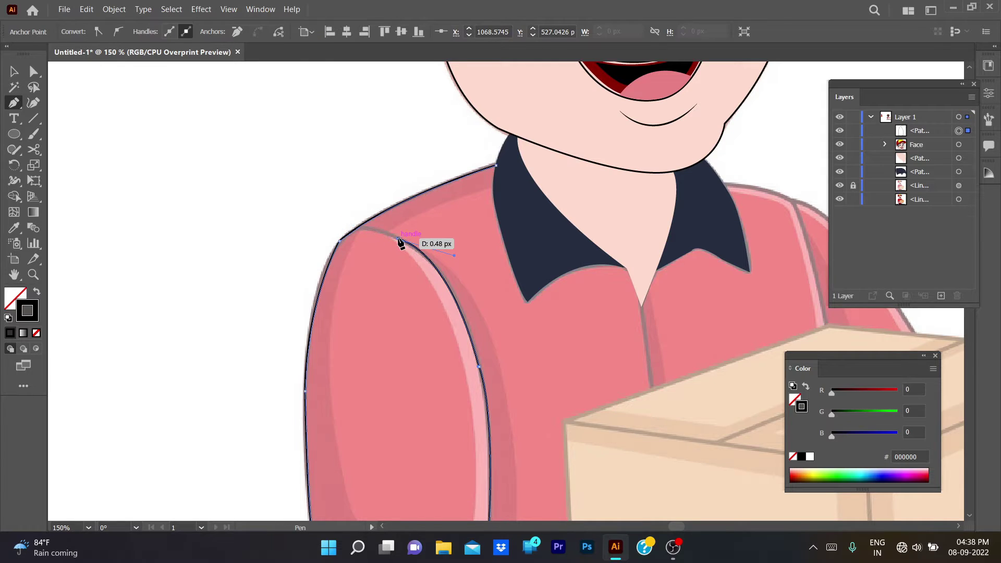
{"action": "left_click", "coordinate": [346, 230], "text": "ctrl"}
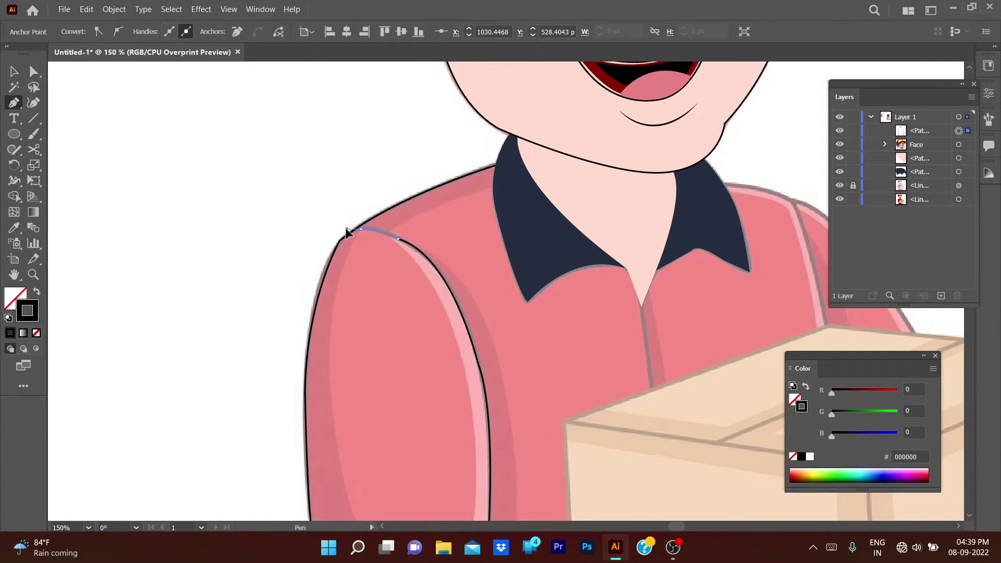
{"action": "left_click_drag", "start_coordinate": [307, 163], "coordinate": [338, 231]}
Snap the seam curve's end onto the shoulder line with Direct Selection.
{"action": "key", "text": "a"}
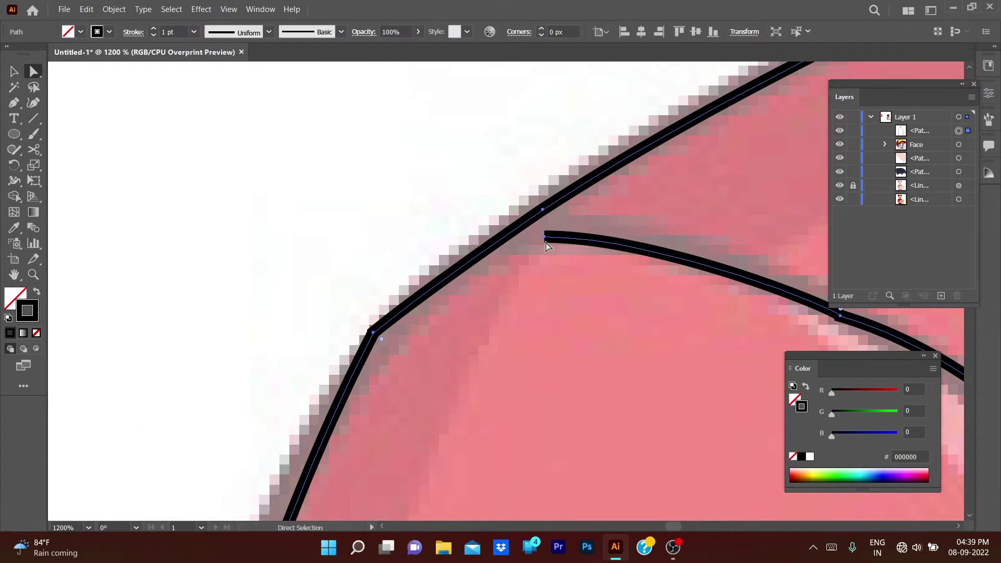
{"action": "left_click_drag", "start_coordinate": [544, 236], "coordinate": [514, 229]}
{"action": "scroll", "coordinate": [605, 348], "scroll_direction": "down", "scroll_amount": 4}
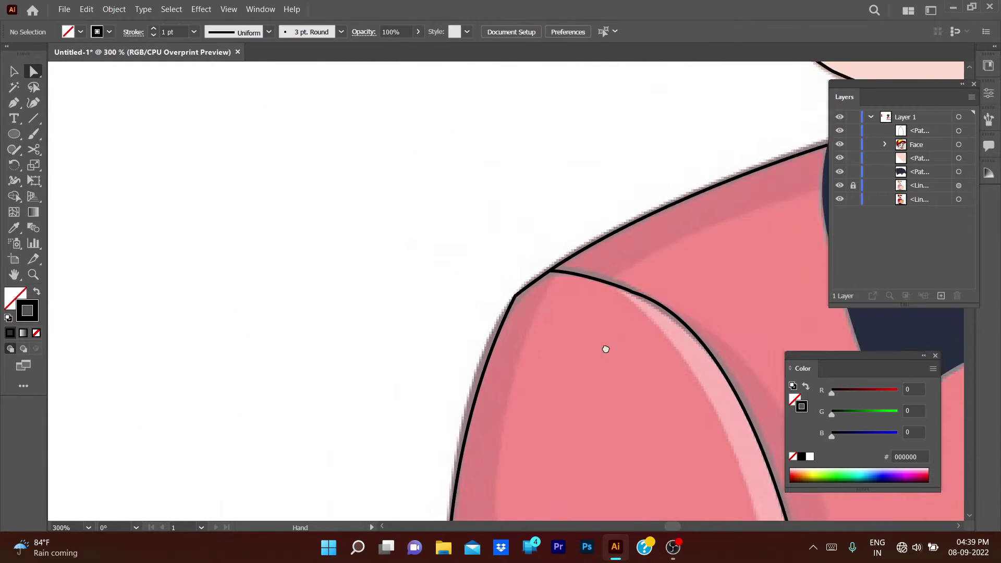
{"action": "scroll", "coordinate": [605, 349], "scroll_direction": "down", "scroll_amount": 4}
{"action": "scroll", "coordinate": [463, 330], "scroll_direction": "up", "scroll_amount": 4}
Attempt a curved Pen line across the cuff, then undo it.
{"action": "key", "text": "p"}
{"action": "left_click", "coordinate": [223, 303]}
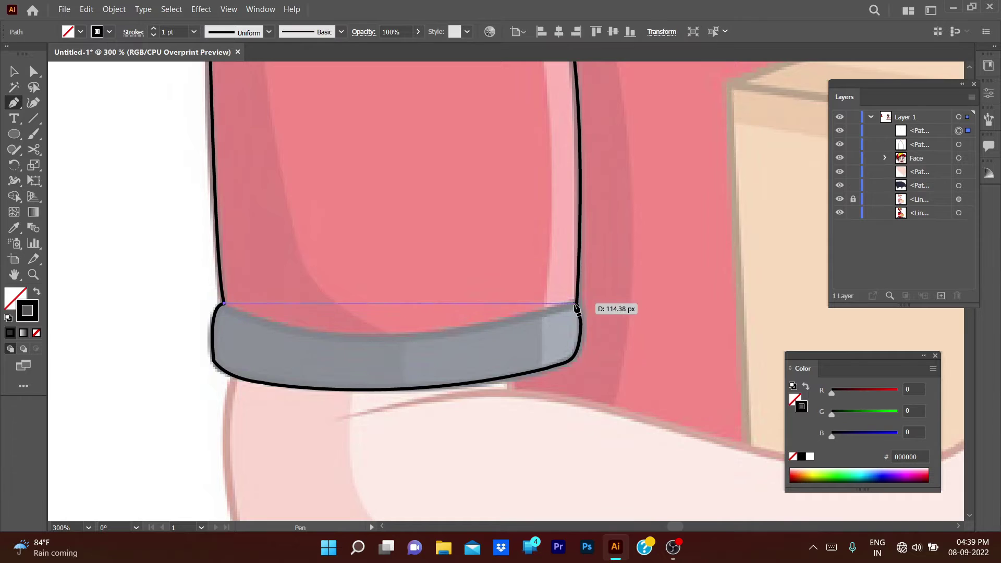
{"action": "left_click_drag", "start_coordinate": [576, 303], "coordinate": [755, 225]}
{"action": "left_click_drag", "start_coordinate": [817, 228], "coordinate": [821, 222]}
{"action": "left_click_drag", "start_coordinate": [575, 304], "coordinate": [457, 296]}
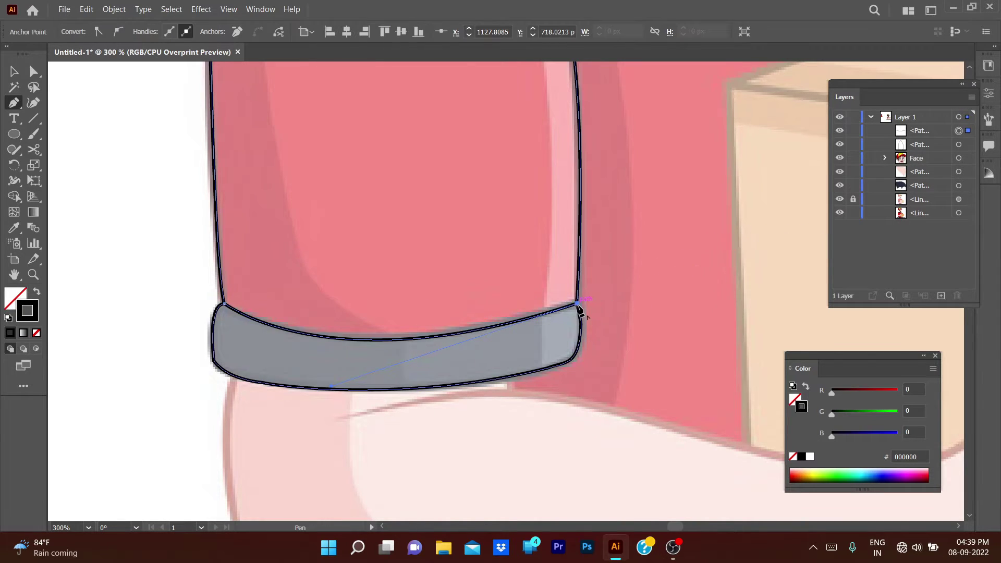
{"action": "key", "text": "ctrl+z"}
{"action": "key", "text": "ctrl+z"}
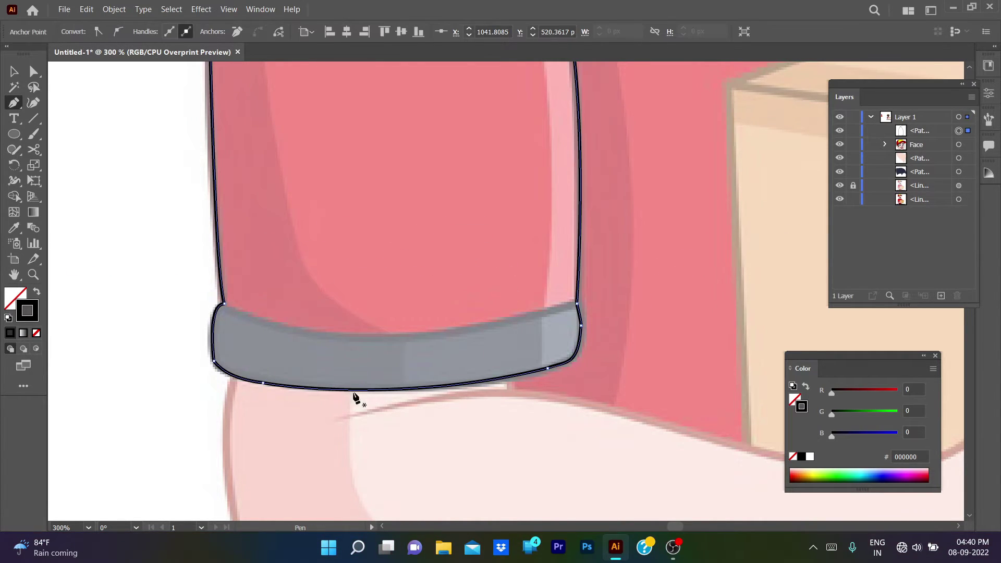
Inspect the cuff outline's anchors, then select the sleeve outline path.
{"action": "left_click", "coordinate": [237, 160]}
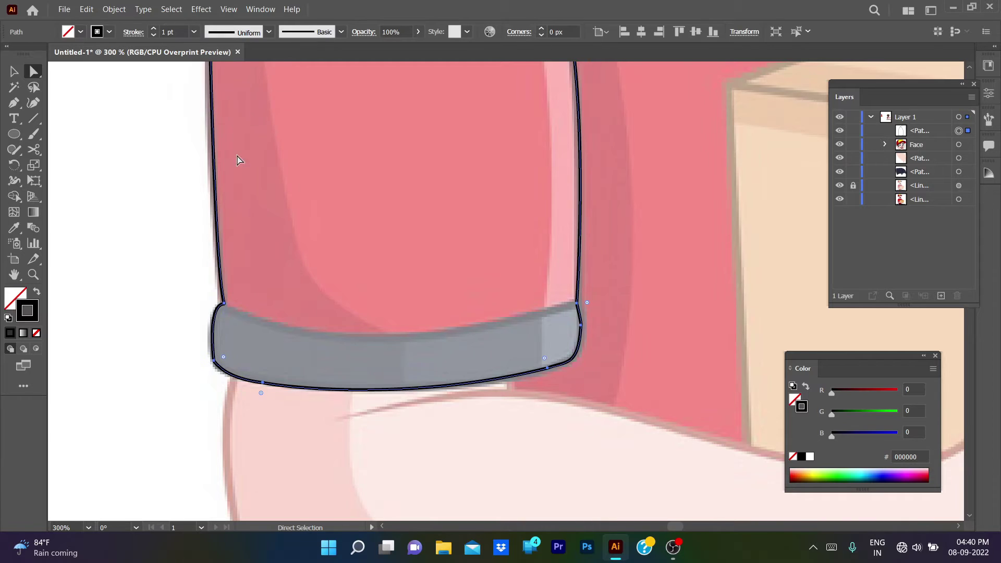
{"action": "left_click", "coordinate": [224, 304]}
{"action": "left_click", "coordinate": [579, 326]}
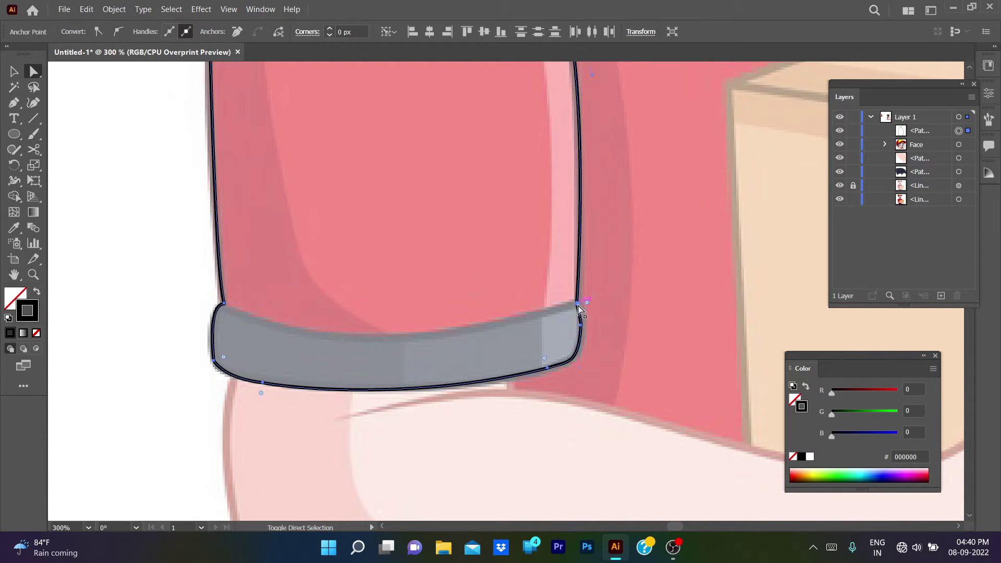
{"action": "key", "text": "Delete"}
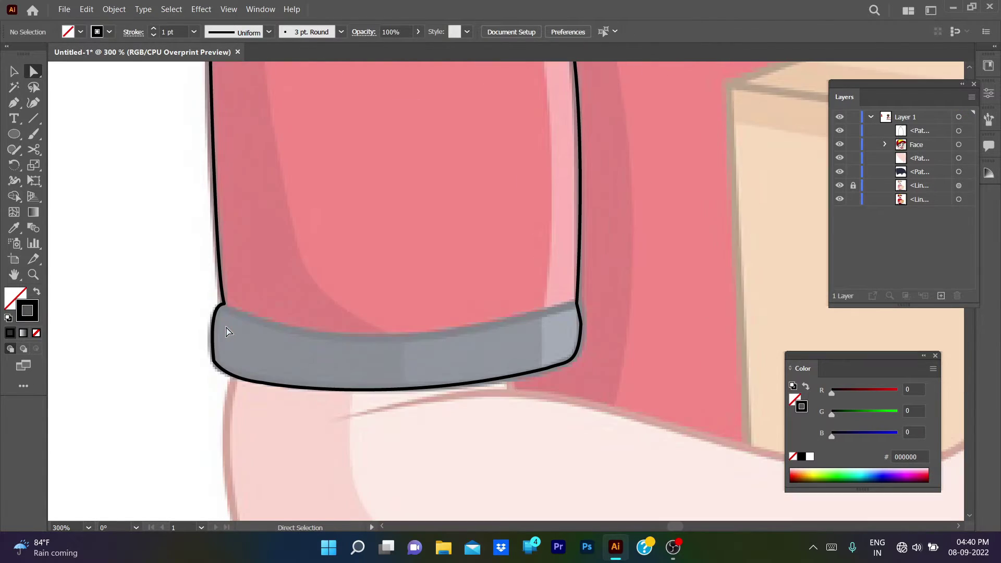
{"action": "left_click", "coordinate": [289, 232]}
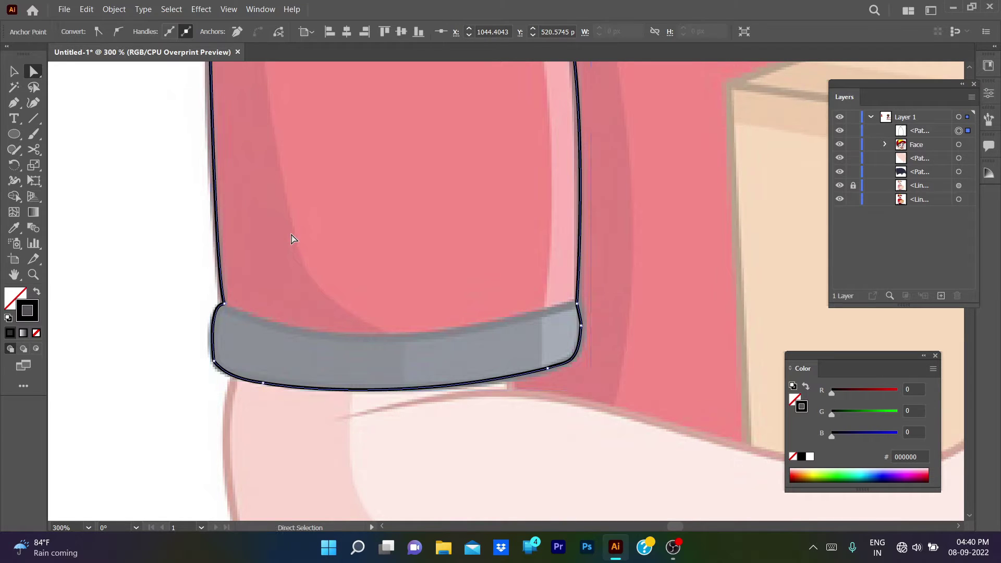
{"action": "scroll", "coordinate": [290, 233], "scroll_direction": "down", "scroll_amount": 2}
{"action": "left_click_drag", "start_coordinate": [290, 232], "coordinate": [250, 406]}
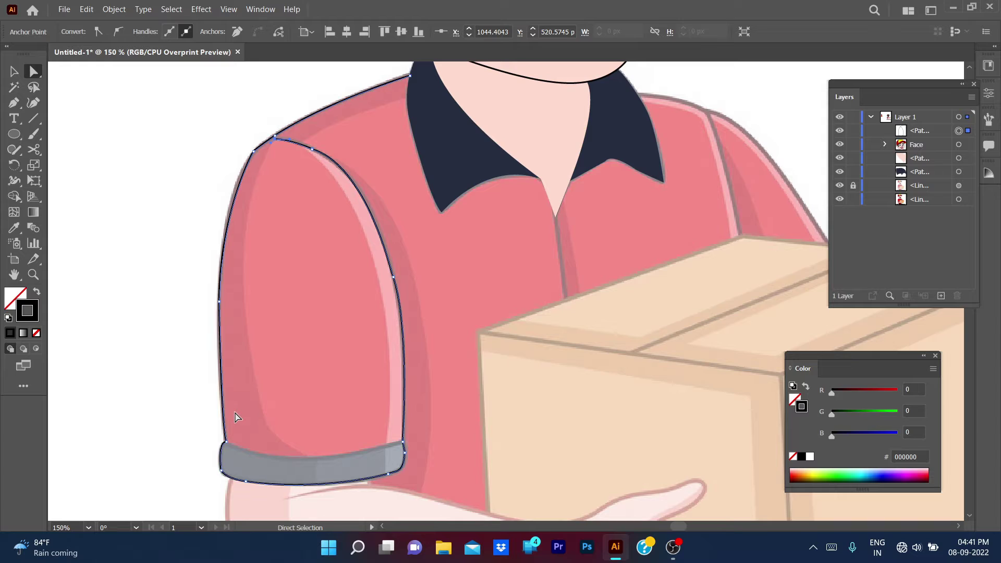
{"action": "key", "text": "super+c"}
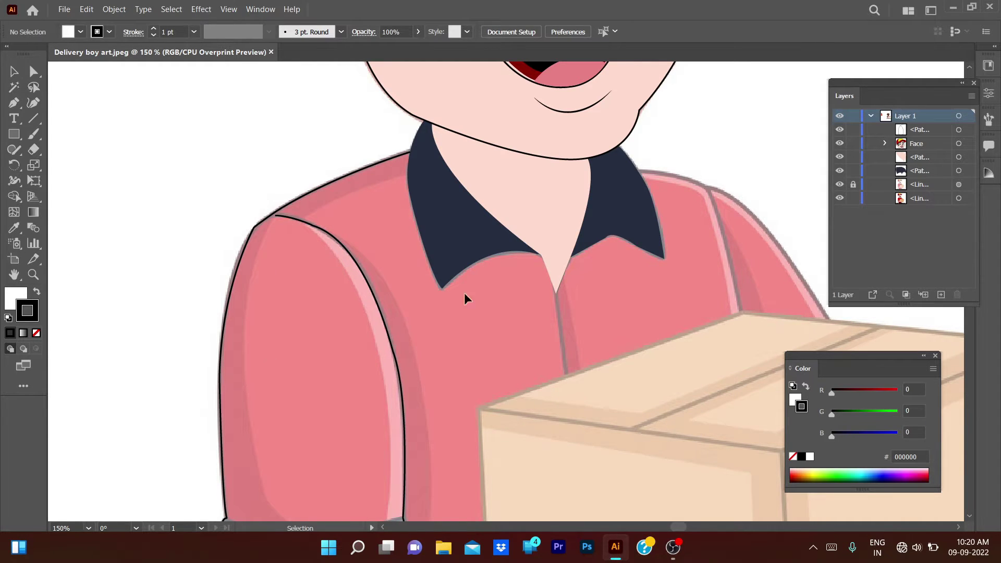
Delete the traced black sleeve outline and zoom out on the figure.
{"action": "scroll", "coordinate": [624, 303], "scroll_direction": "down", "scroll_amount": 3}
{"action": "left_click", "coordinate": [334, 259]}
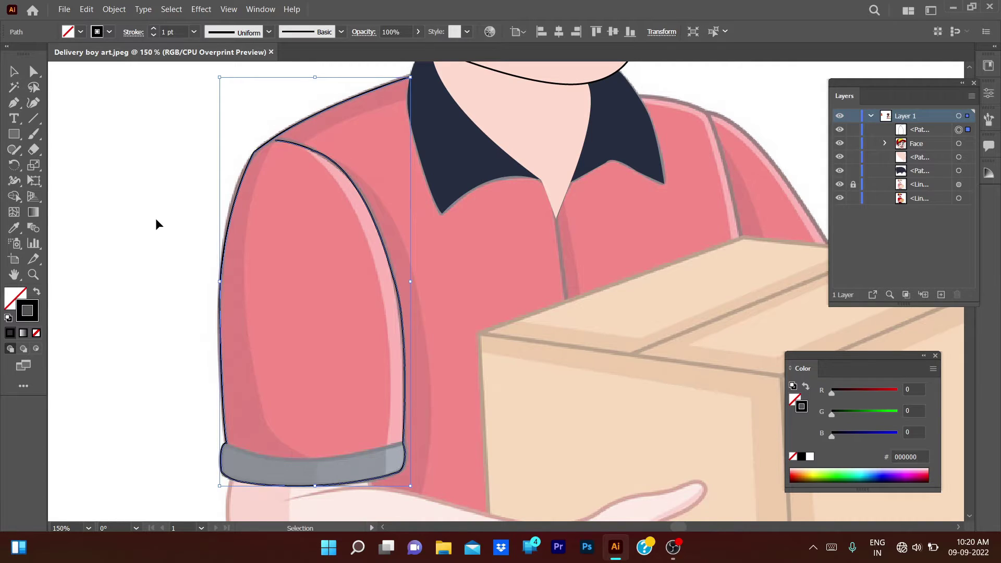
{"action": "left_click_drag", "start_coordinate": [578, 223], "coordinate": [355, 231]}
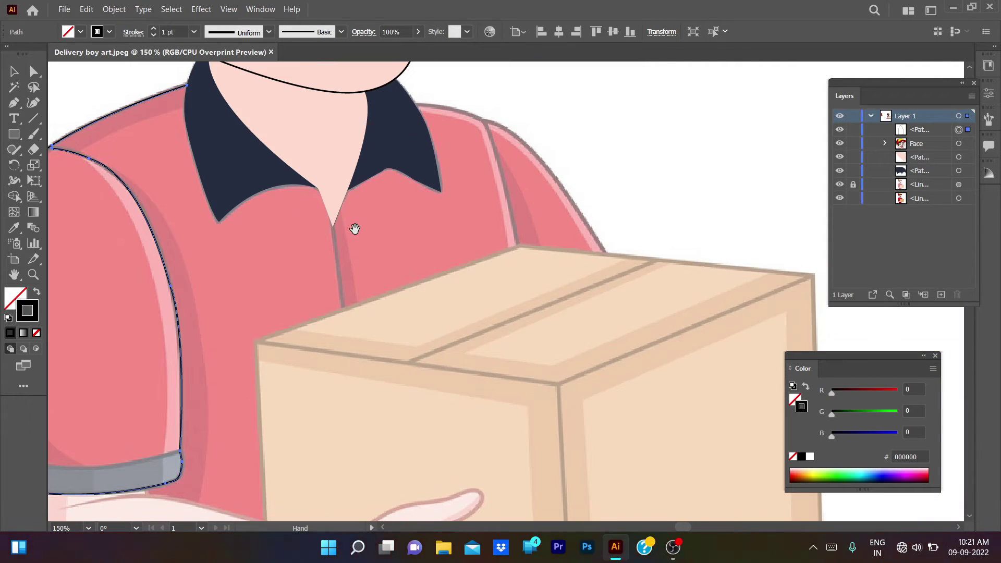
{"action": "key", "text": "ctrl+minus"}
{"action": "key", "text": "Delete"}
{"action": "key", "text": "ctrl+minus"}
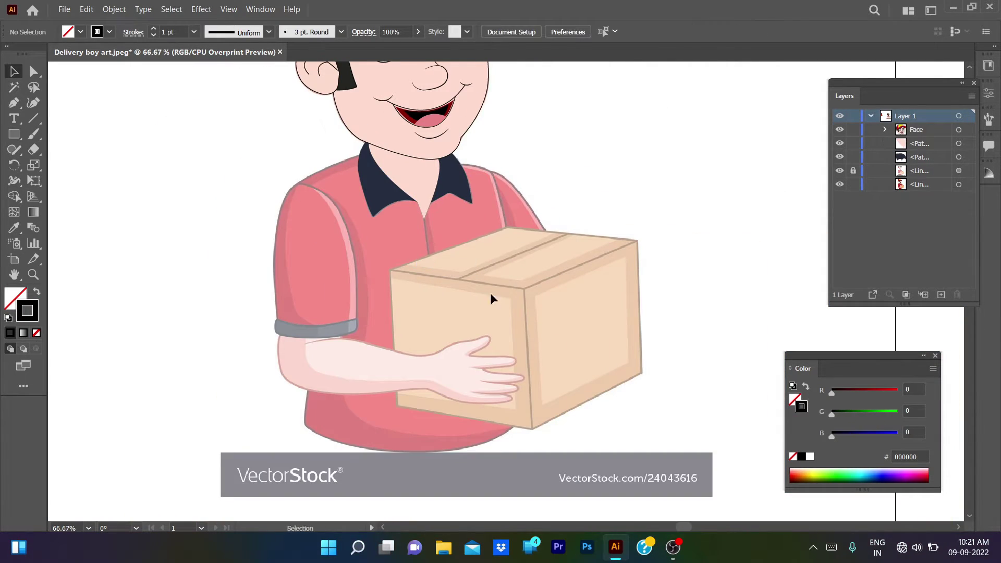
Pan the view to bring the torso, sleeve and box into view.
{"action": "scroll", "coordinate": [489, 296], "scroll_direction": "up", "scroll_amount": 5}
{"action": "scroll", "coordinate": [490, 296], "scroll_direction": "down", "scroll_amount": 2}
{"action": "scroll", "coordinate": [521, 365], "scroll_direction": "down", "scroll_amount": 3}
{"action": "scroll", "coordinate": [446, 380], "scroll_direction": "up", "scroll_amount": 1}
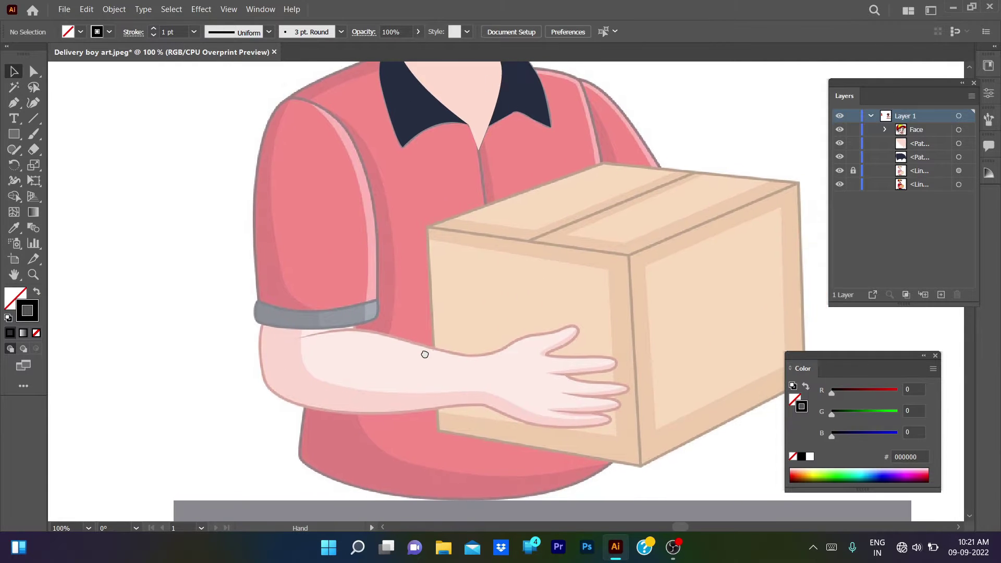
{"action": "left_click_drag", "start_coordinate": [425, 355], "coordinate": [422, 358]}
{"action": "left_click_drag", "start_coordinate": [478, 177], "coordinate": [465, 210]}
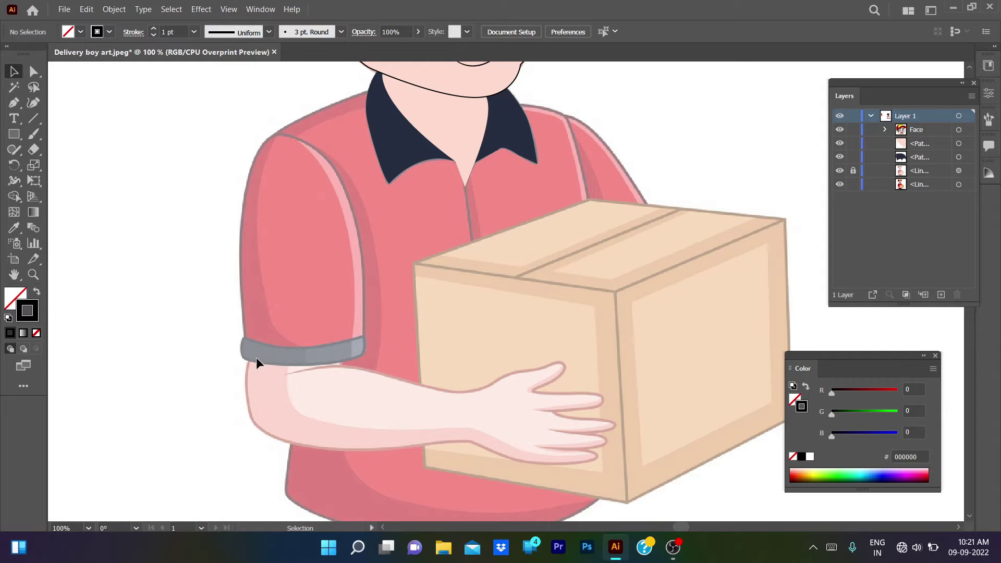
{"action": "scroll", "coordinate": [437, 486], "scroll_direction": "down", "scroll_amount": 2}
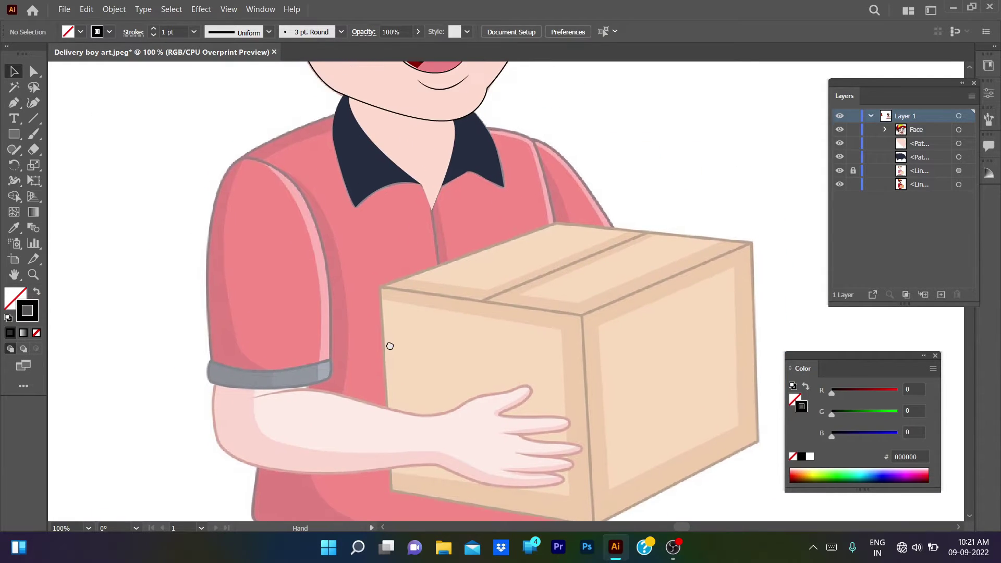
{"action": "scroll", "coordinate": [389, 346], "scroll_direction": "up", "scroll_amount": 4}
{"action": "scroll", "coordinate": [398, 472], "scroll_direction": "down", "scroll_amount": 4}
Start the shirt outline at the box corner and curve it along the bottom hem.
{"action": "key", "text": "p"}
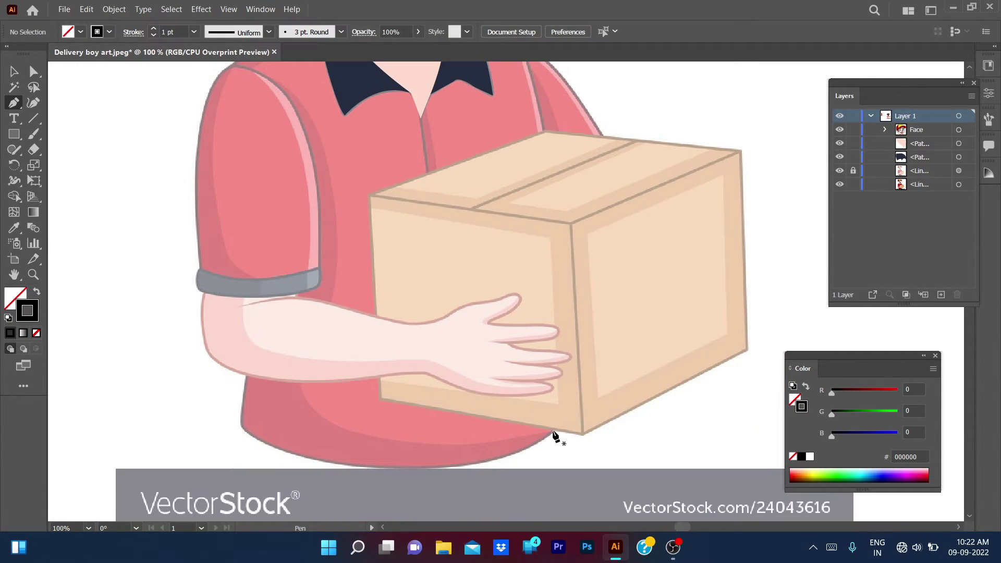
{"action": "left_click", "coordinate": [553, 432]}
{"action": "left_click_drag", "start_coordinate": [244, 430], "coordinate": [243, 343]}
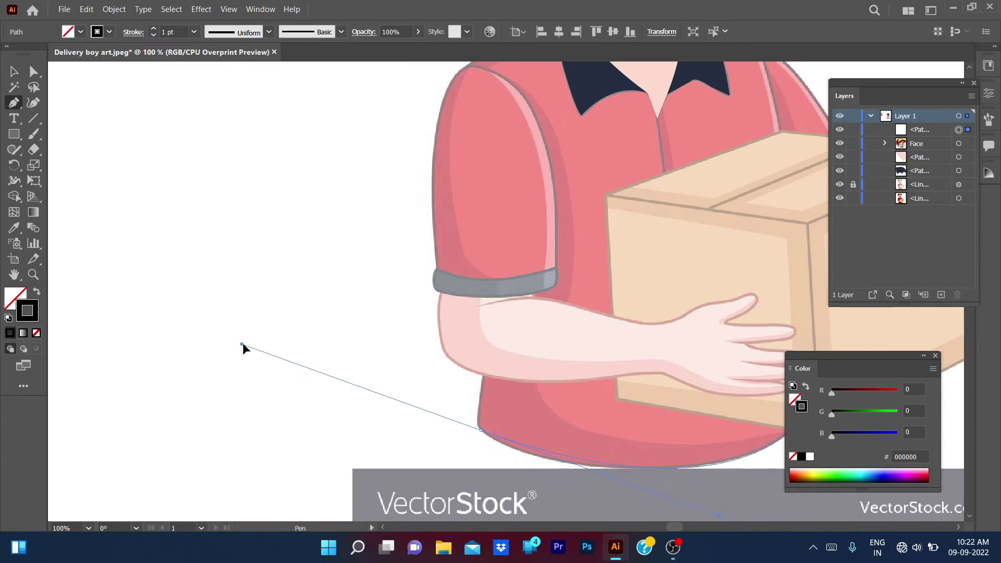
{"action": "key", "text": "ctrl+z"}
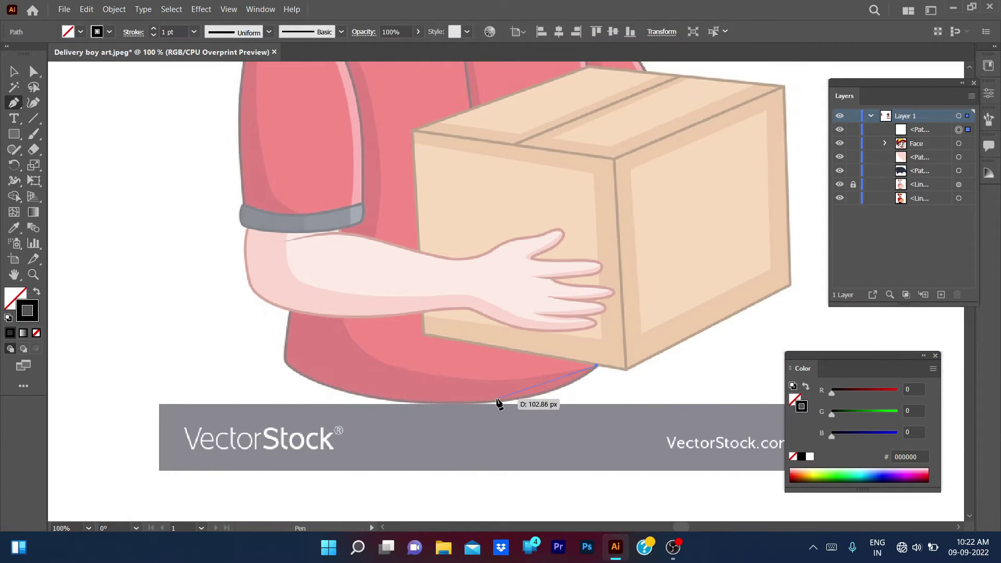
{"action": "scroll", "coordinate": [490, 411], "scroll_direction": "up", "scroll_amount": 3}
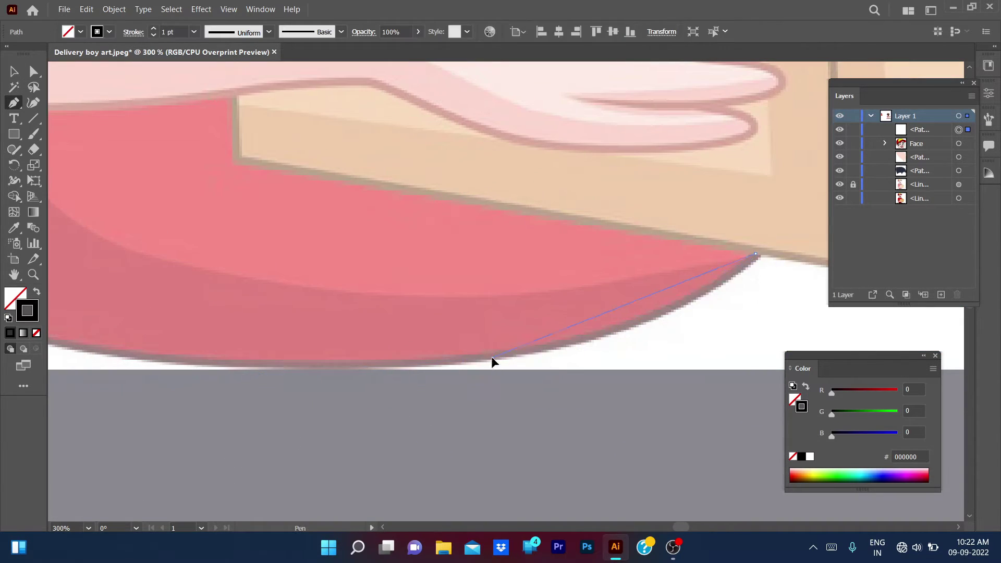
{"action": "key", "text": "ctrl+z"}
{"action": "mouse_move", "coordinate": [320, 363]}
{"action": "left_mouse_down"}
{"action": "mouse_move", "coordinate": [154, 327]}
{"action": "mouse_move", "coordinate": [166, 336]}
{"action": "left_mouse_up"}
Continue the hem curve up the shirt's left side toward the sleeve cuff.
{"action": "scroll", "coordinate": [323, 364], "scroll_direction": "left", "scroll_amount": 5}
{"action": "scroll", "coordinate": [335, 360], "scroll_direction": "left", "scroll_amount": 5}
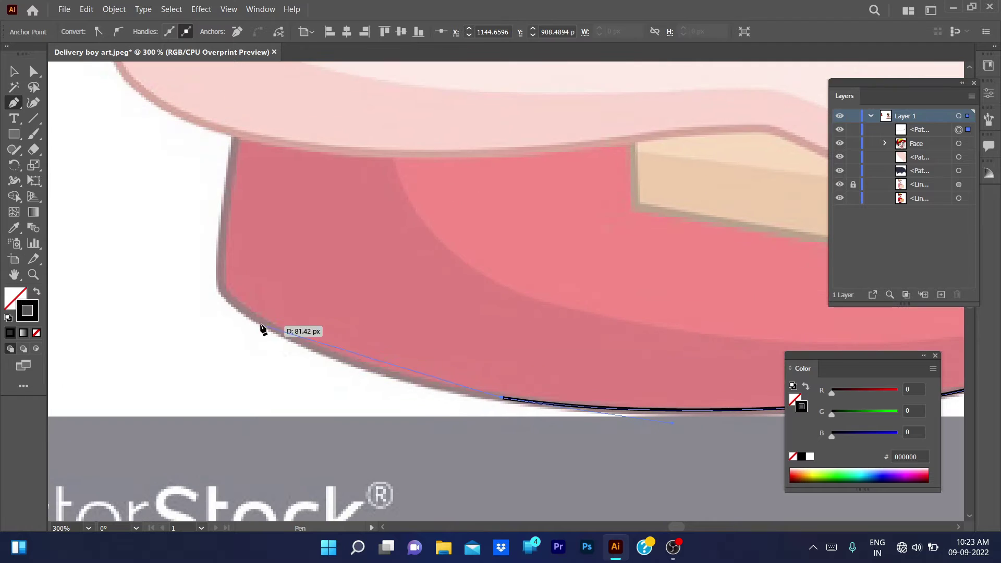
{"action": "mouse_move", "coordinate": [223, 295]}
{"action": "left_mouse_down"}
{"action": "mouse_move", "coordinate": [172, 204]}
{"action": "mouse_move", "coordinate": [123, 207]}
{"action": "left_mouse_up"}
{"action": "left_click", "coordinate": [224, 294]}
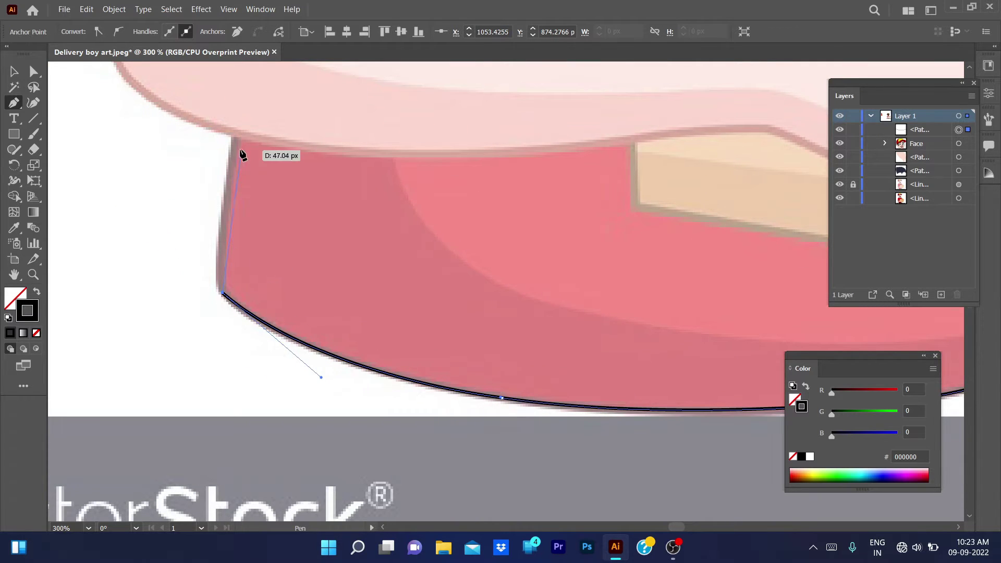
{"action": "scroll", "coordinate": [292, 237], "scroll_direction": "up", "scroll_amount": 3}
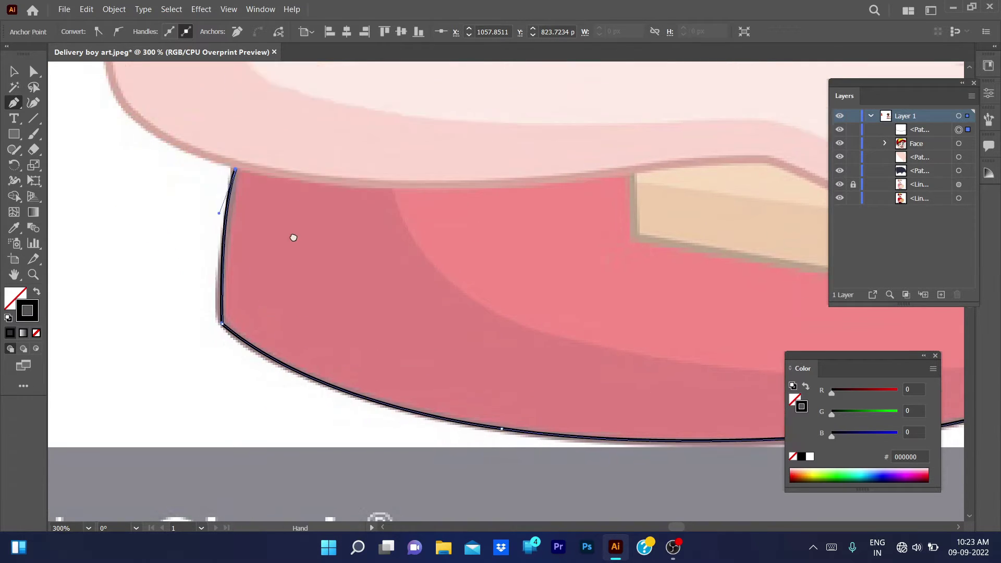
{"action": "key", "text": "ctrl+minus"}
{"action": "scroll", "coordinate": [284, 313], "scroll_direction": "up", "scroll_amount": 1}
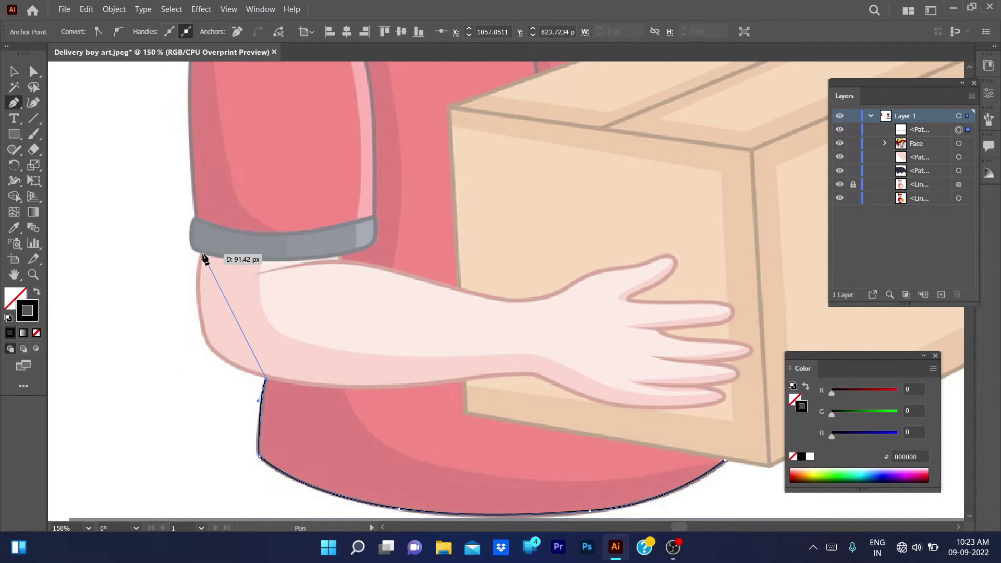
{"action": "scroll", "coordinate": [304, 345], "scroll_direction": "down", "scroll_amount": 2}
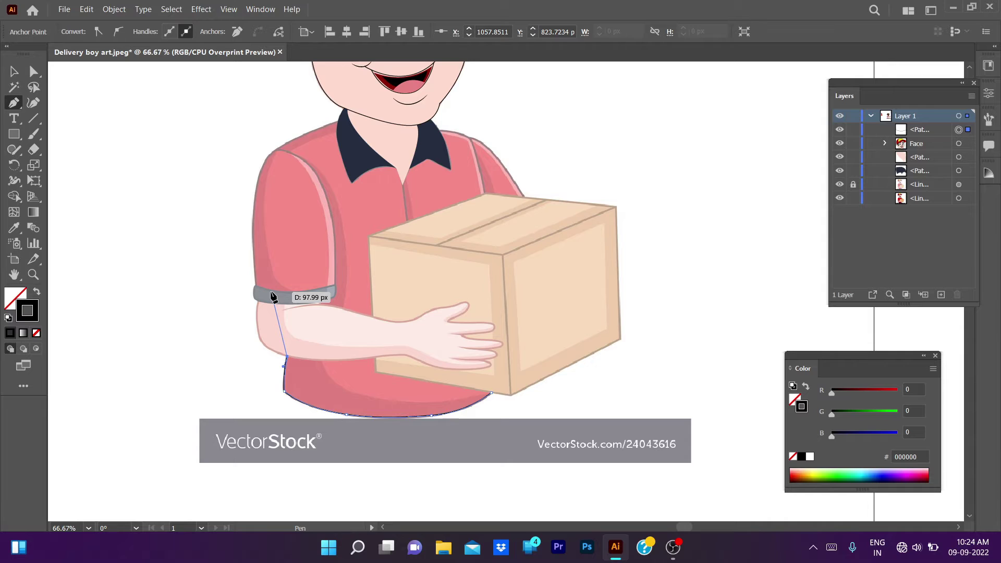
Run the outline around the cuff's bottom corner, rounded edge and top.
{"action": "scroll", "coordinate": [258, 305], "scroll_direction": "up", "scroll_amount": 4}
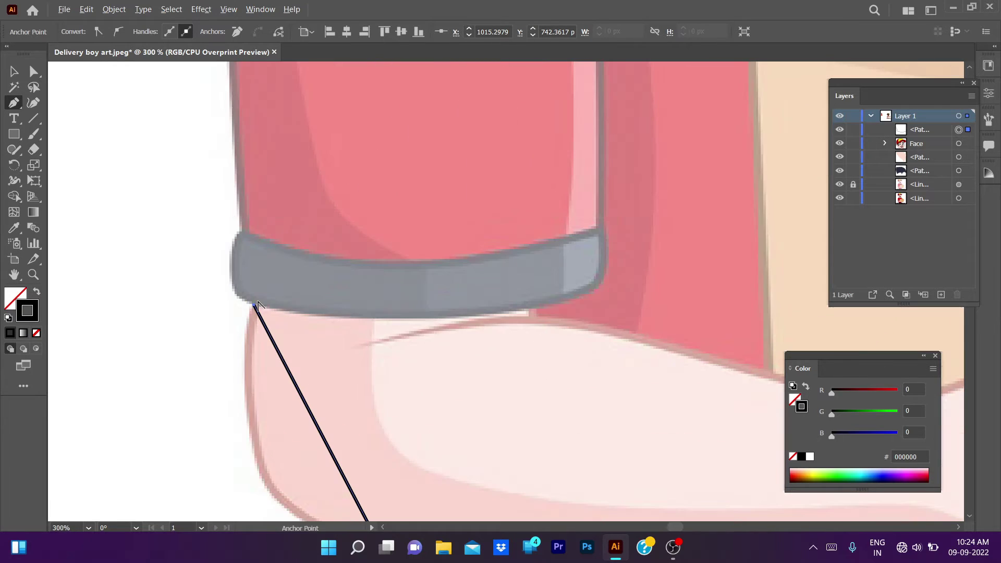
{"action": "left_click", "coordinate": [234, 222]}
{"action": "key", "text": "ctrl+z"}
{"action": "key", "text": "ctrl+z"}
{"action": "scroll", "coordinate": [255, 301], "scroll_direction": "down", "scroll_amount": 2}
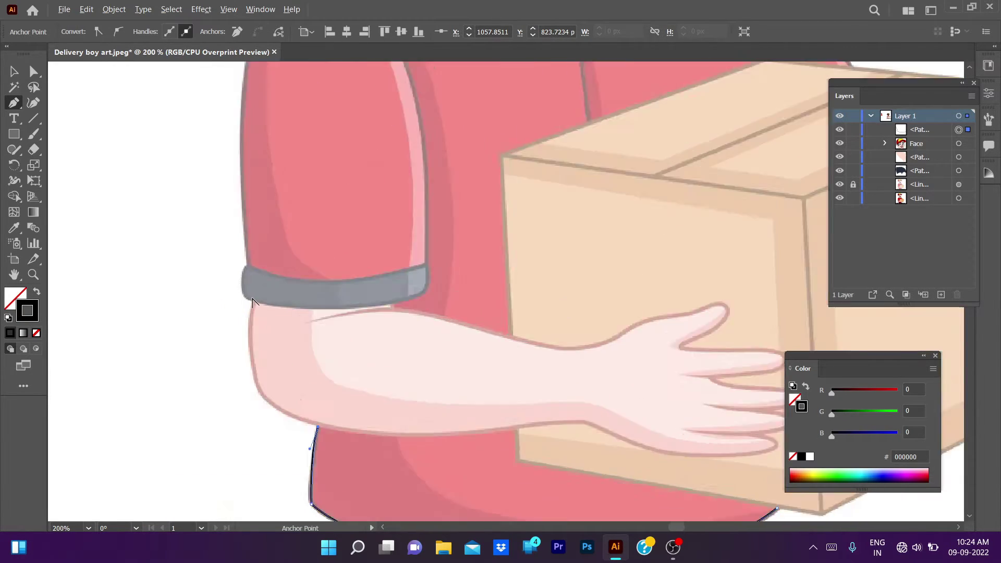
{"action": "scroll", "coordinate": [255, 301], "scroll_direction": "up", "scroll_amount": 2}
{"action": "left_click", "coordinate": [258, 301]}
{"action": "scroll", "coordinate": [258, 301], "scroll_direction": "up", "scroll_amount": 2}
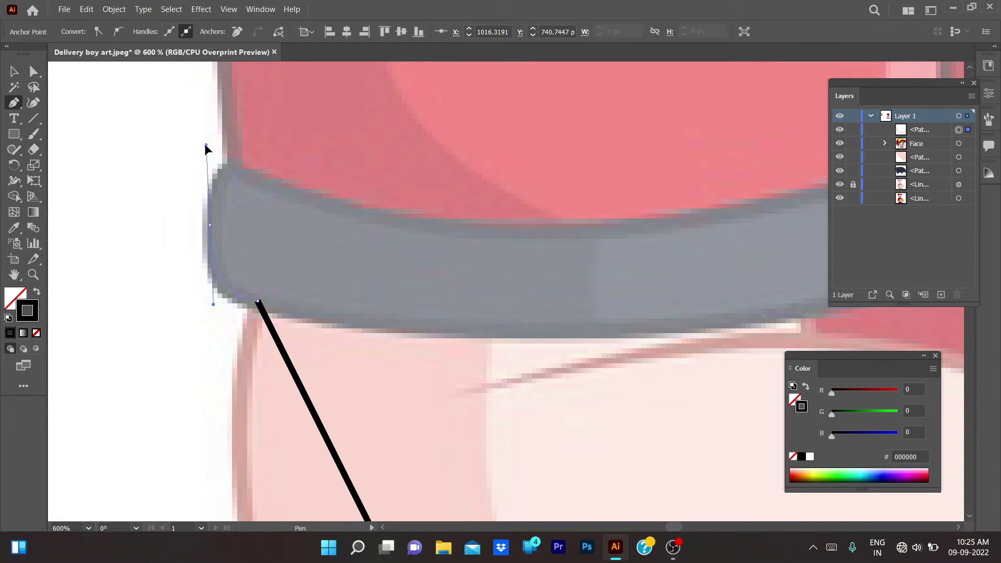
{"action": "left_click_drag", "start_coordinate": [210, 225], "coordinate": [209, 183]}
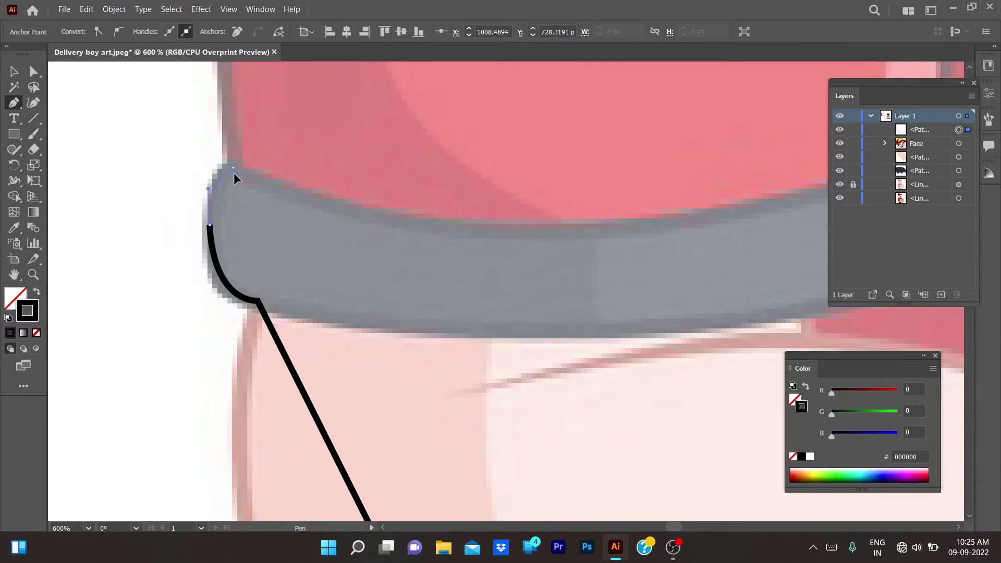
{"action": "left_click", "coordinate": [233, 167]}
{"action": "scroll", "coordinate": [233, 173], "scroll_direction": "down", "scroll_amount": 3}
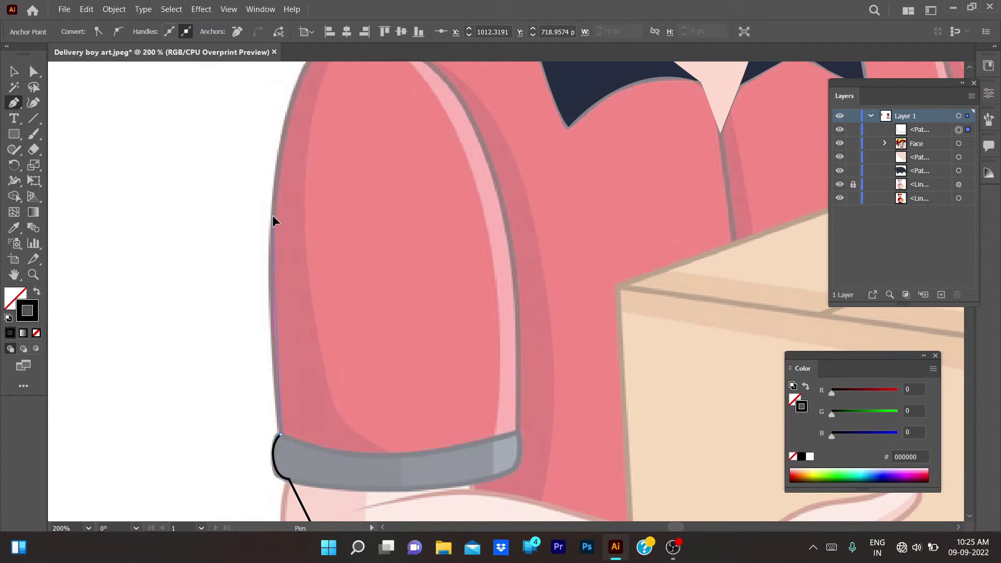
Carry the outline up the sleeve, over the left shoulder and across the neckline.
{"action": "left_click", "coordinate": [269, 233]}
{"action": "scroll", "coordinate": [281, 211], "scroll_direction": "up", "scroll_amount": 3}
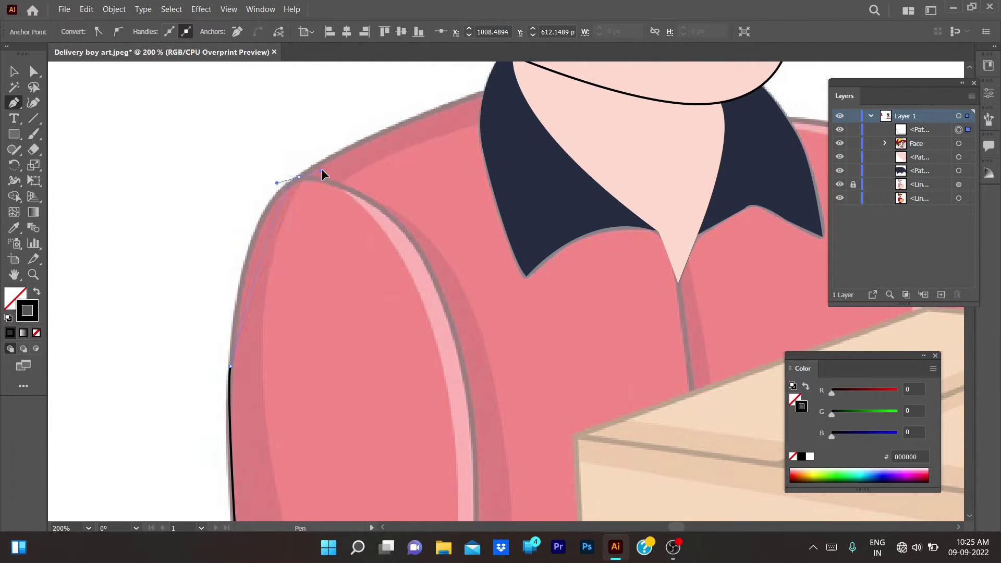
{"action": "scroll", "coordinate": [331, 202], "scroll_direction": "up", "scroll_amount": 2}
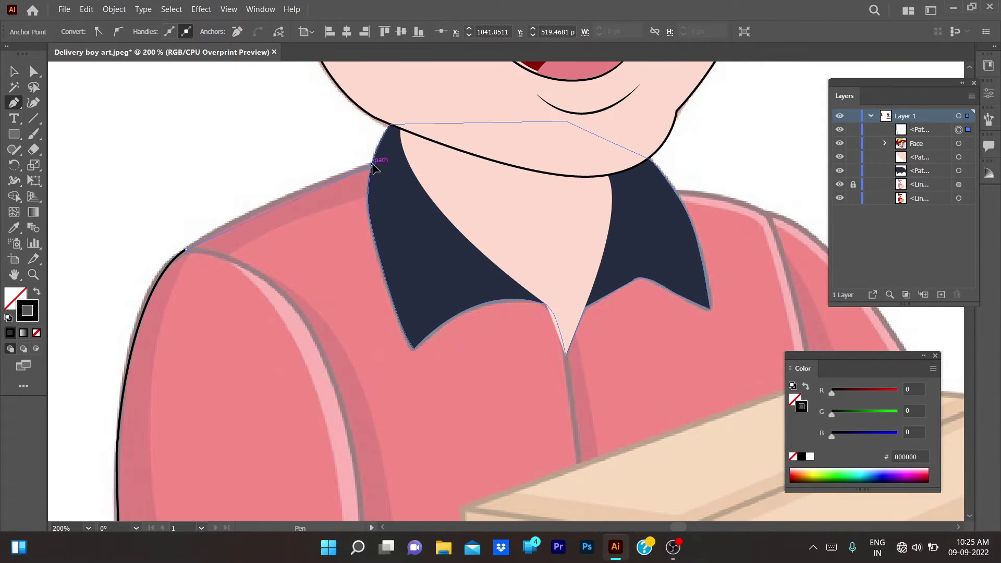
{"action": "left_click_drag", "start_coordinate": [371, 165], "coordinate": [441, 148]}
{"action": "scroll", "coordinate": [441, 151], "scroll_direction": "up", "scroll_amount": 1}
{"action": "scroll", "coordinate": [443, 167], "scroll_direction": "right", "scroll_amount": 3}
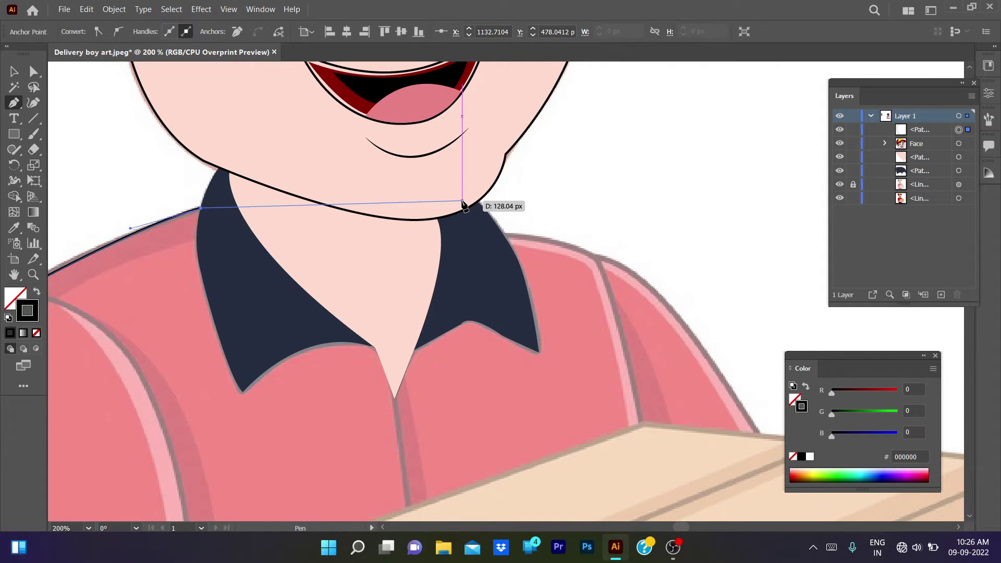
{"action": "left_click", "coordinate": [485, 210]}
{"action": "left_click", "coordinate": [504, 236]}
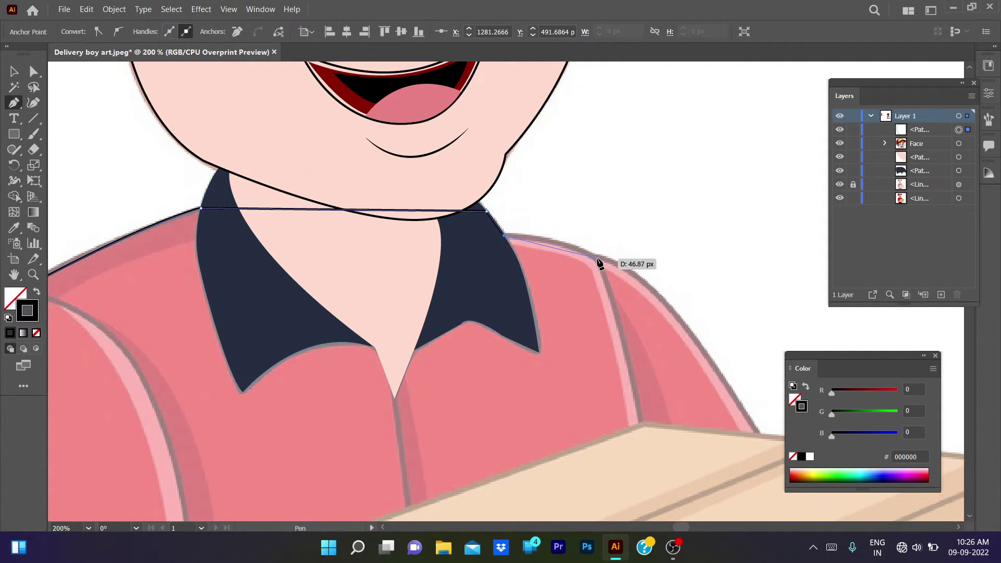
Curve the outline down the right shoulder to the box corner and close the shape.
{"action": "left_click_drag", "start_coordinate": [610, 268], "coordinate": [614, 270]}
{"action": "scroll", "coordinate": [614, 270], "scroll_direction": "down", "scroll_amount": 2}
{"action": "scroll", "coordinate": [614, 269], "scroll_direction": "right", "scroll_amount": 5}
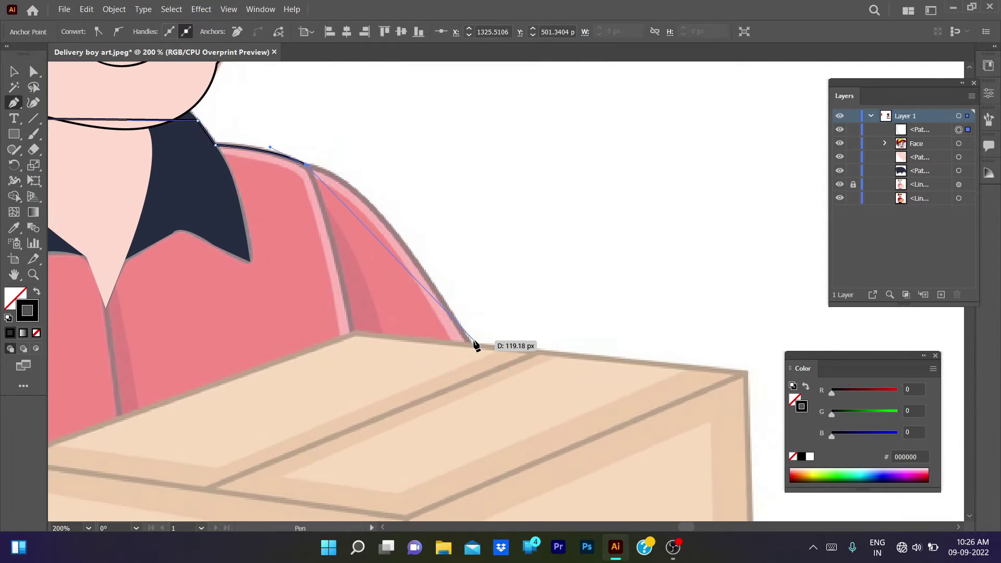
{"action": "left_click_drag", "start_coordinate": [469, 342], "coordinate": [578, 518]}
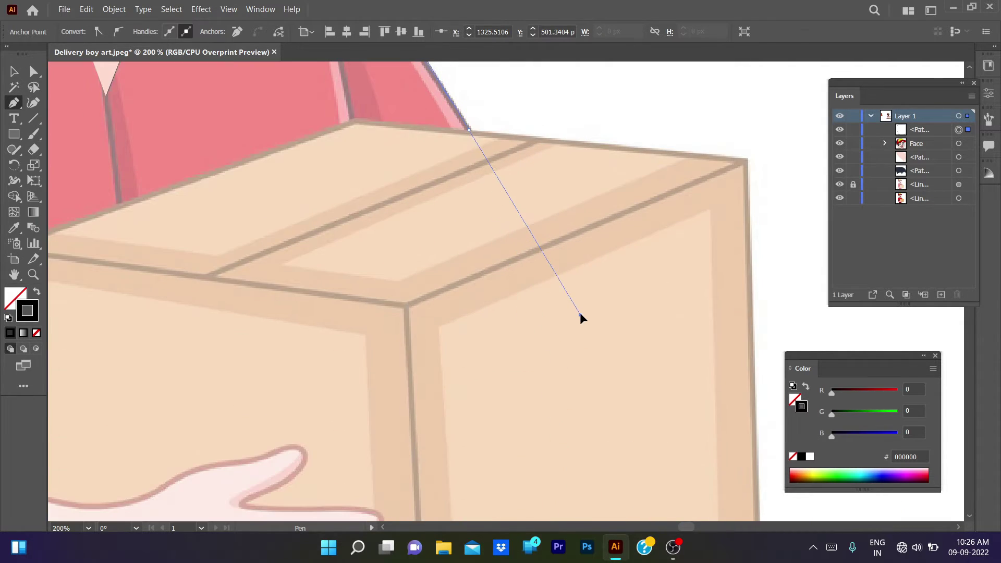
{"action": "key", "text": "ctrl+z"}
{"action": "scroll", "coordinate": [537, 157], "scroll_direction": "up", "scroll_amount": 6}
{"action": "scroll", "coordinate": [493, 391], "scroll_direction": "down", "scroll_amount": 5}
{"action": "scroll", "coordinate": [469, 313], "scroll_direction": "down", "scroll_amount": 1}
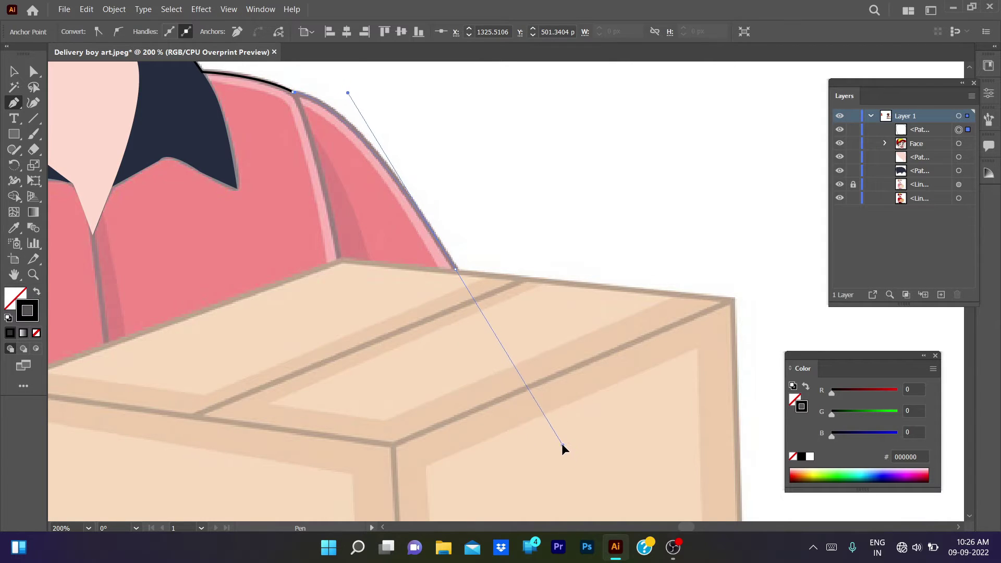
{"action": "left_click_drag", "start_coordinate": [473, 289], "coordinate": [559, 444]}
{"action": "key", "text": "ctrl+minus"}
{"action": "key", "text": "ctrl+minus"}
{"action": "key", "text": "ctrl+minus"}
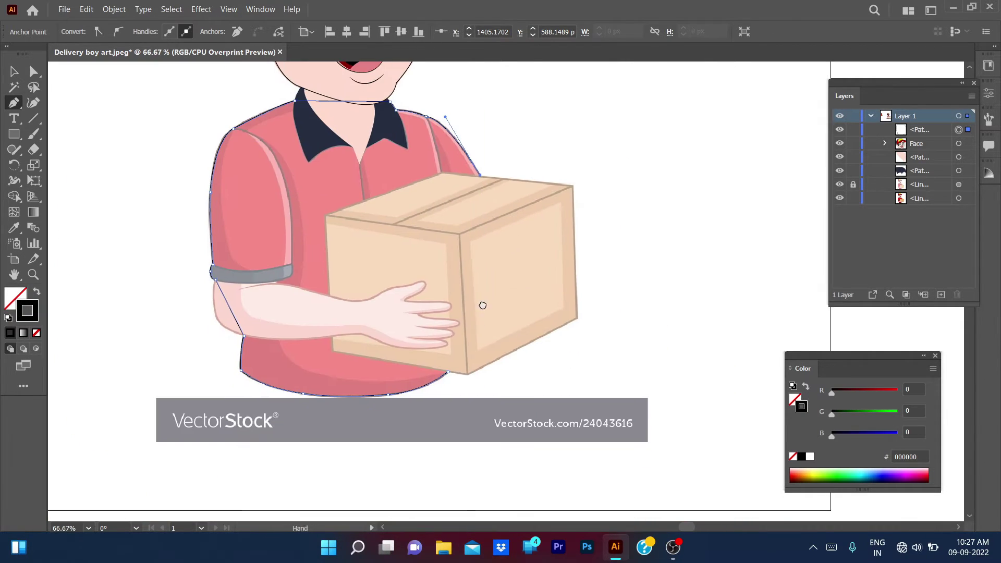
{"action": "left_click", "coordinate": [449, 374]}
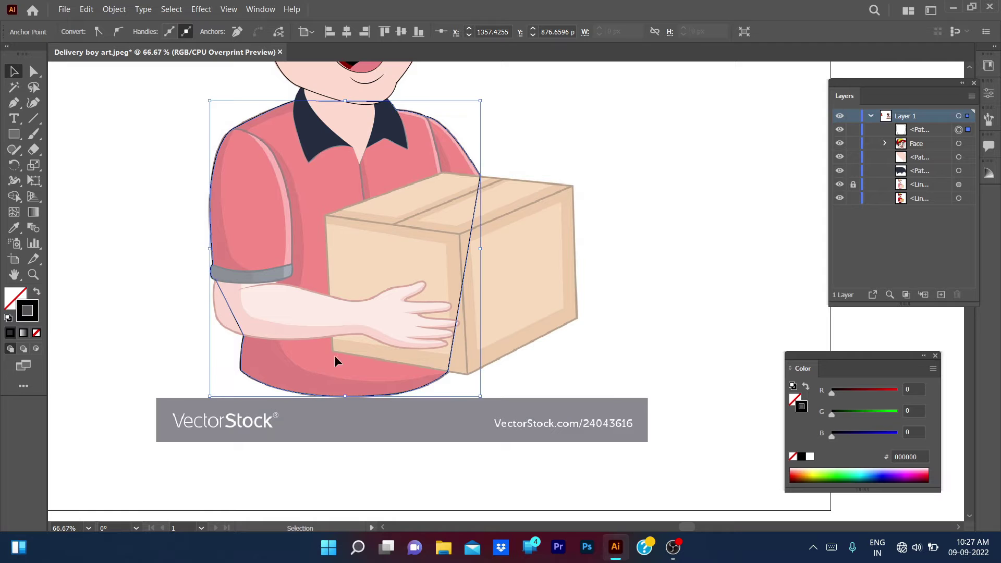
Fill the shirt shape with red sampled from the reference image.
{"action": "key", "text": "ctrl+minus"}
{"action": "key", "text": "i"}
{"action": "left_click", "coordinate": [241, 228]}
{"action": "key", "text": "ctrl+plus"}
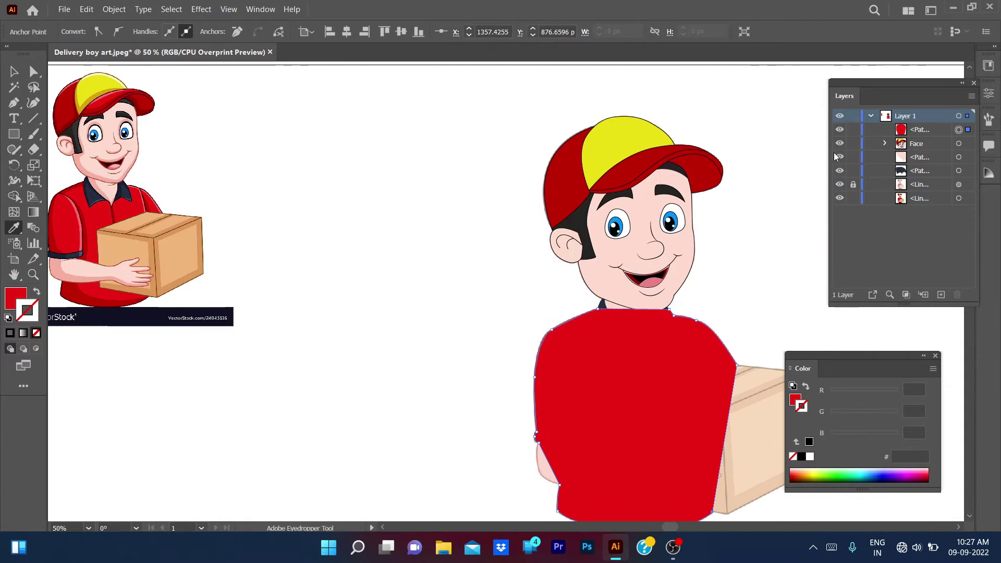
{"action": "key", "text": "ctrl+plus"}
{"action": "key", "text": "ctrl+plus"}
{"action": "scroll", "coordinate": [521, 313], "scroll_direction": "down", "scroll_amount": 2}
{"action": "scroll", "coordinate": [522, 313], "scroll_direction": "right", "scroll_amount": 3}
Draw a black, no-fill seam line from the shoulder down toward the cuff.
{"action": "key", "text": "Escape"}
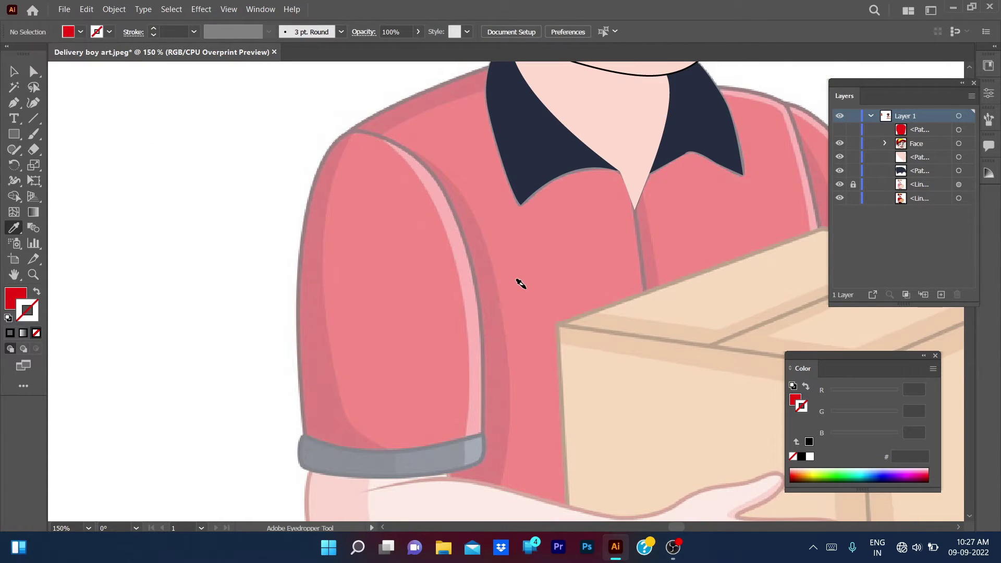
{"action": "key", "text": "p"}
{"action": "left_click", "coordinate": [350, 130]}
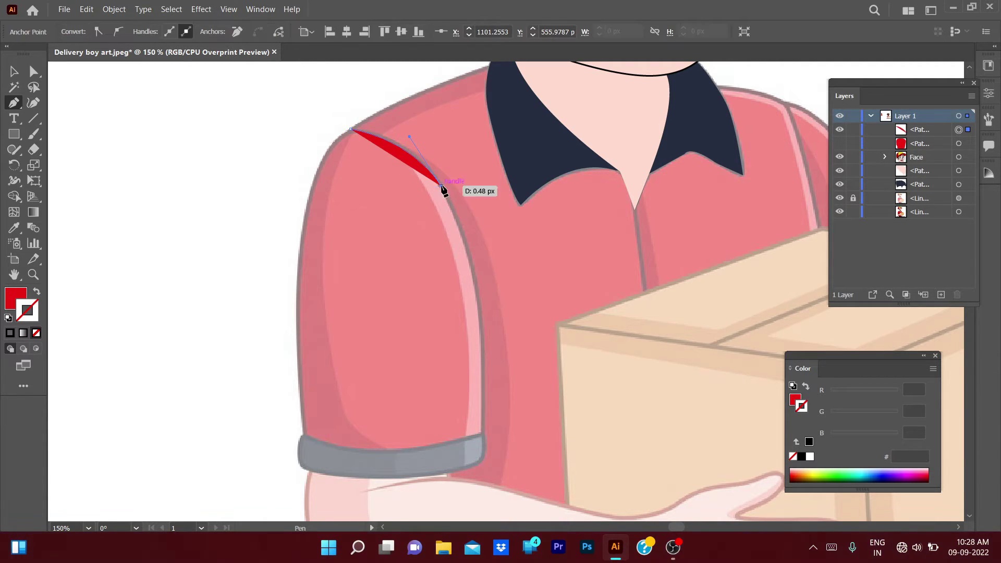
{"action": "key", "text": "shift+x"}
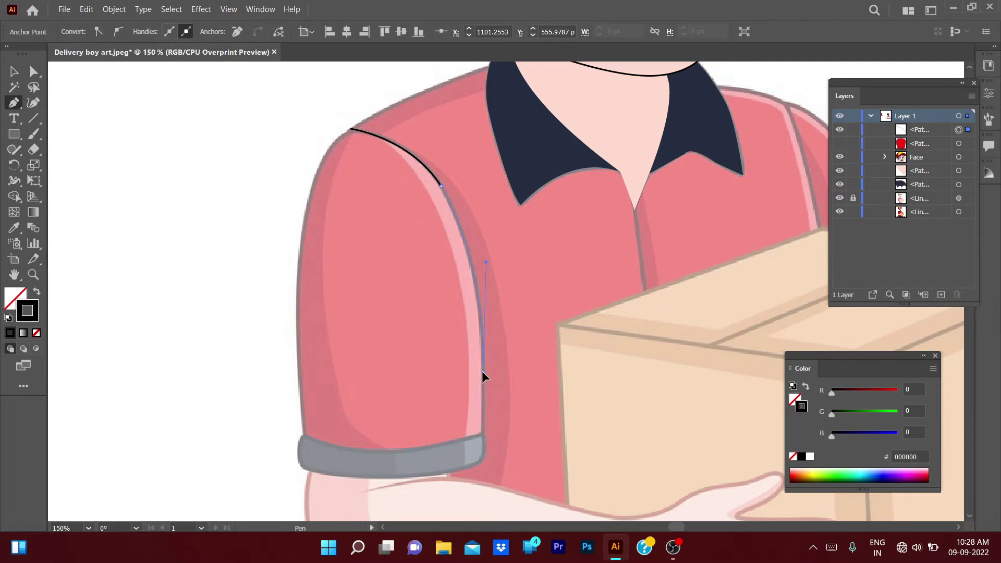
{"action": "left_click", "coordinate": [483, 372]}
{"action": "left_click", "coordinate": [482, 432]}
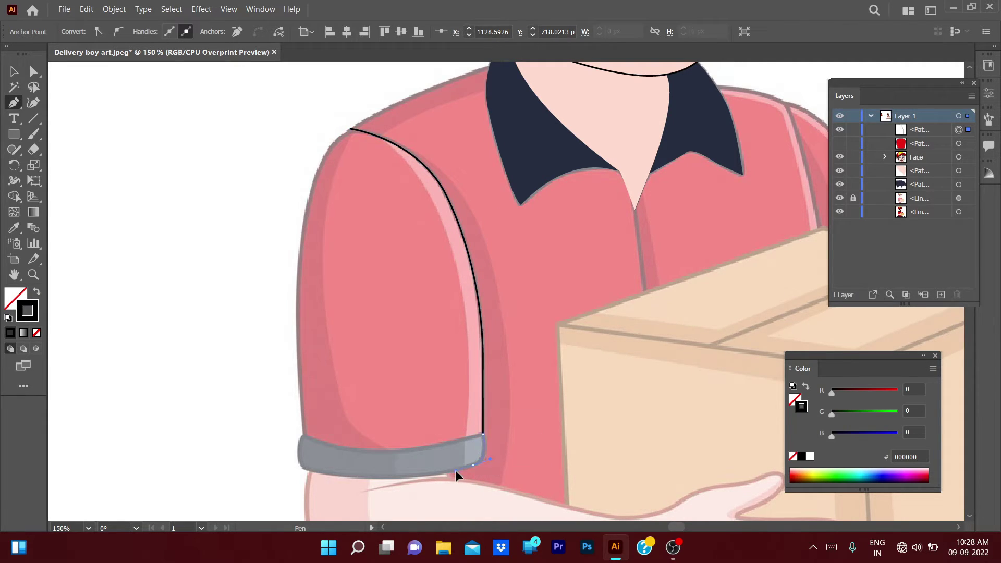
{"action": "left_click_drag", "start_coordinate": [369, 463], "coordinate": [497, 457]}
{"action": "left_click", "coordinate": [839, 143]}
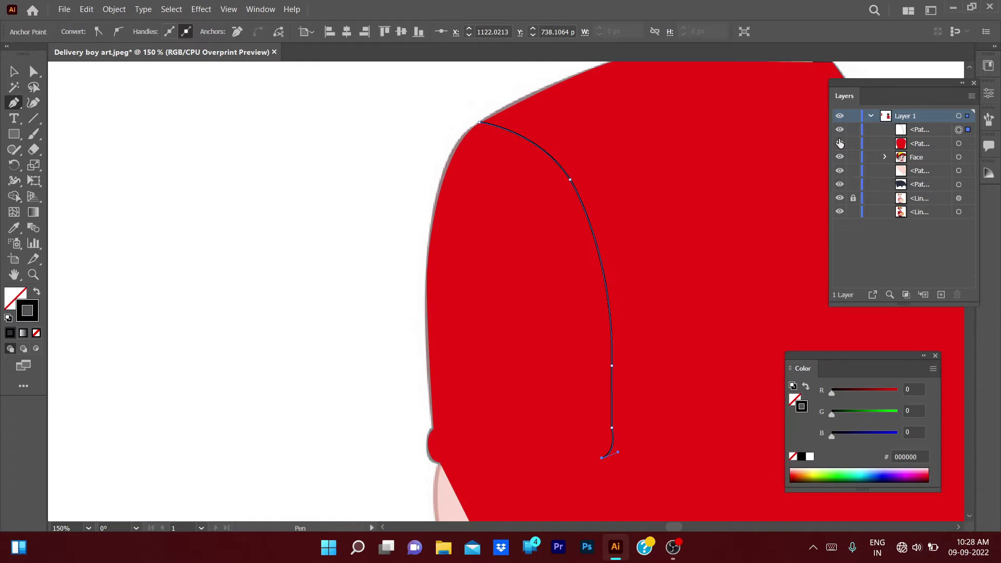
Move the collar and Face layers above the red shirt, then hide the shirt.
{"action": "left_click", "coordinate": [839, 143]}
{"action": "scroll", "coordinate": [659, 284], "scroll_direction": "down", "scroll_amount": 3}
{"action": "scroll", "coordinate": [659, 284], "scroll_direction": "up", "scroll_amount": 1}
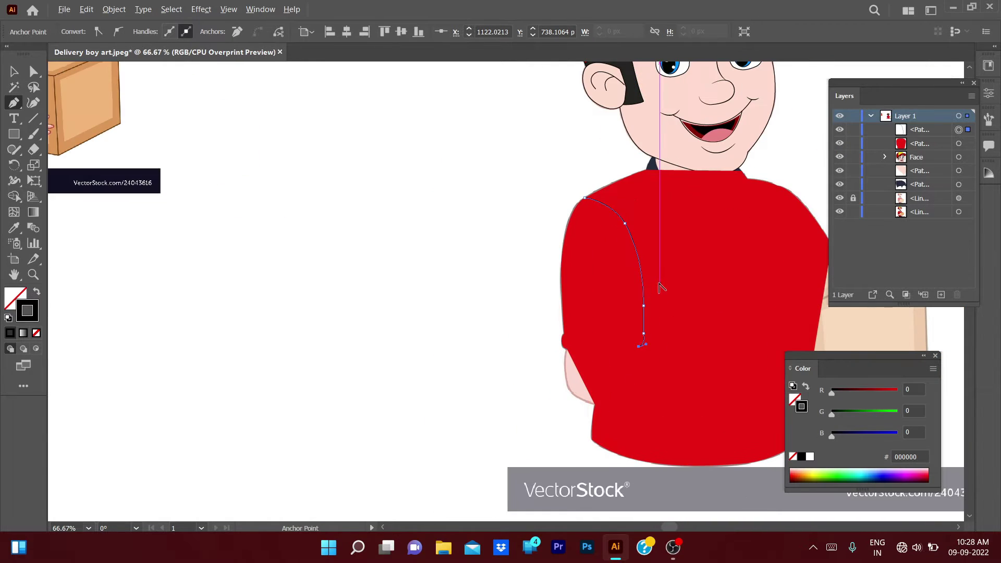
{"action": "left_click_drag", "start_coordinate": [917, 184], "coordinate": [907, 137]}
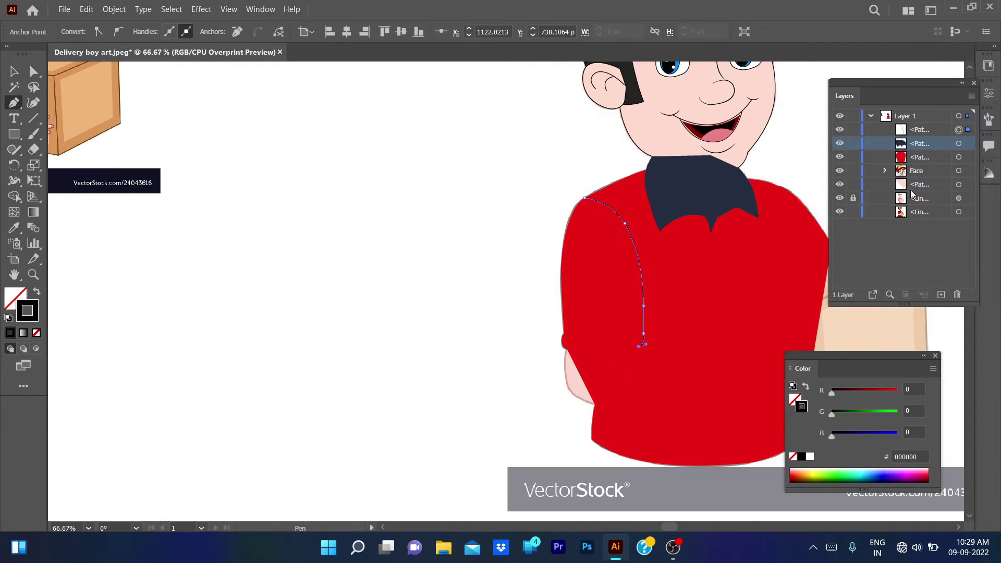
{"action": "left_click_drag", "start_coordinate": [912, 185], "coordinate": [911, 139]}
{"action": "left_click_drag", "start_coordinate": [920, 185], "coordinate": [923, 142]}
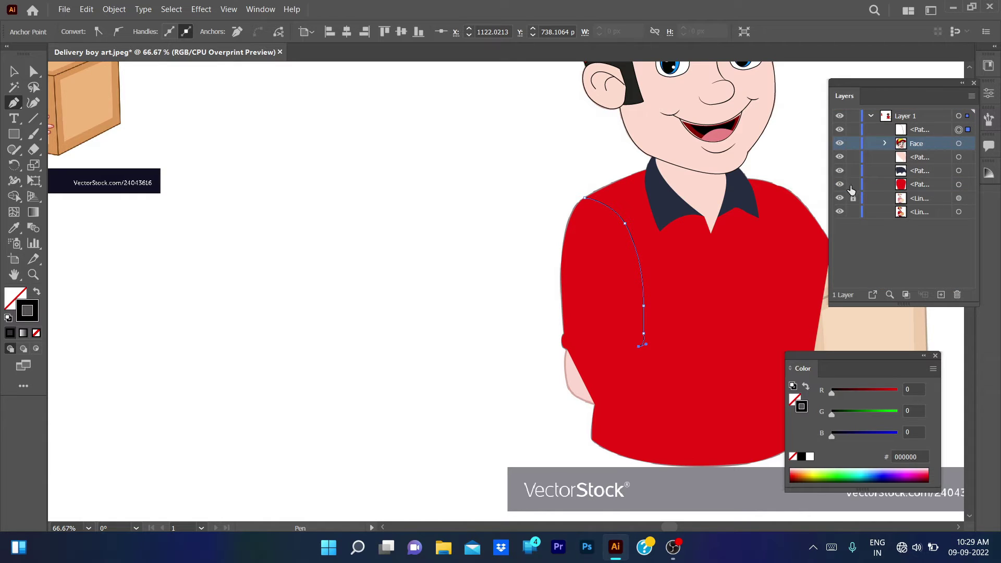
{"action": "left_click", "coordinate": [839, 185]}
Trace the cuff's bottom edge and rounded left corner, and start its top edge.
{"action": "left_click", "coordinate": [639, 346]}
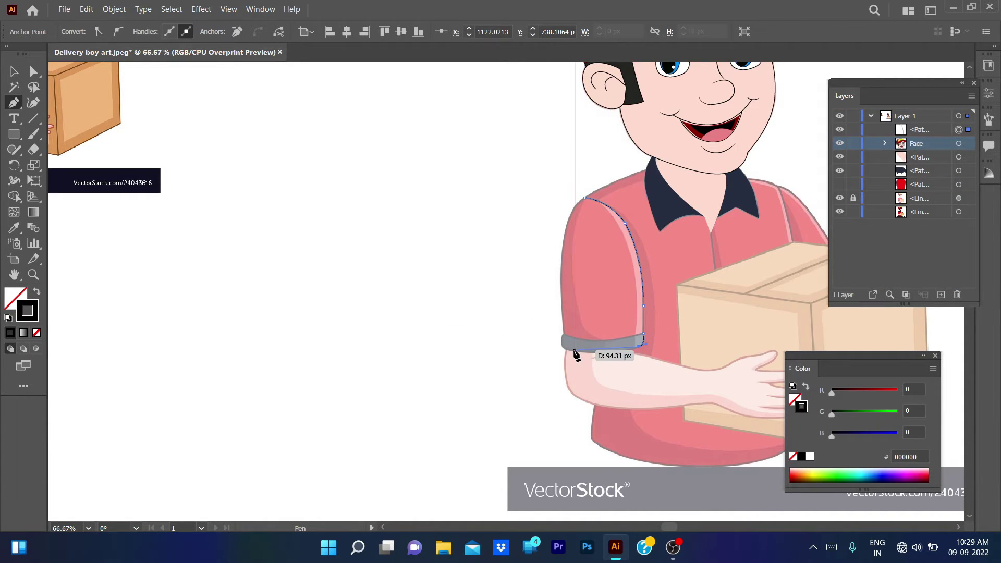
{"action": "left_click_drag", "start_coordinate": [573, 350], "coordinate": [561, 341]}
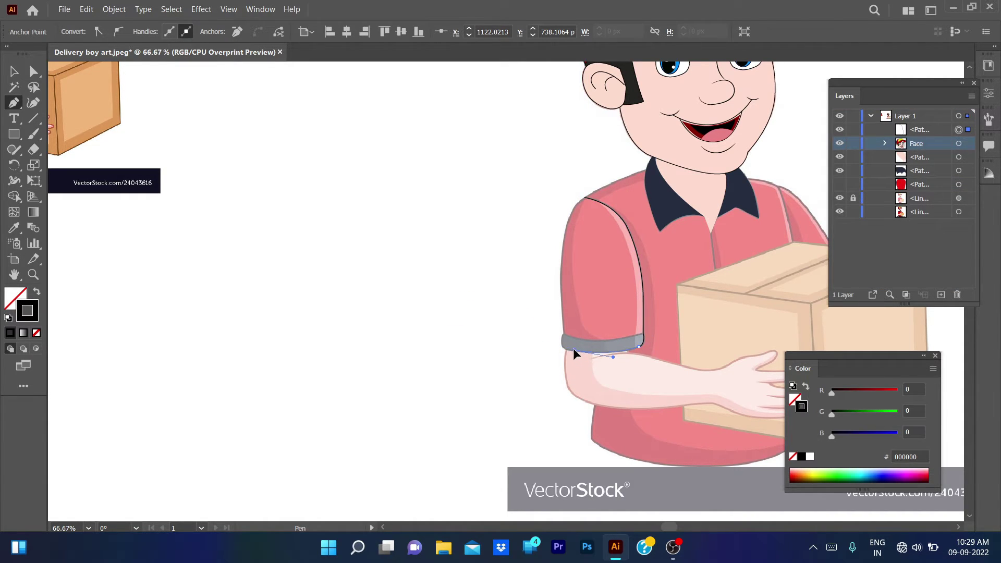
{"action": "scroll", "coordinate": [604, 359], "scroll_direction": "up", "scroll_amount": 5}
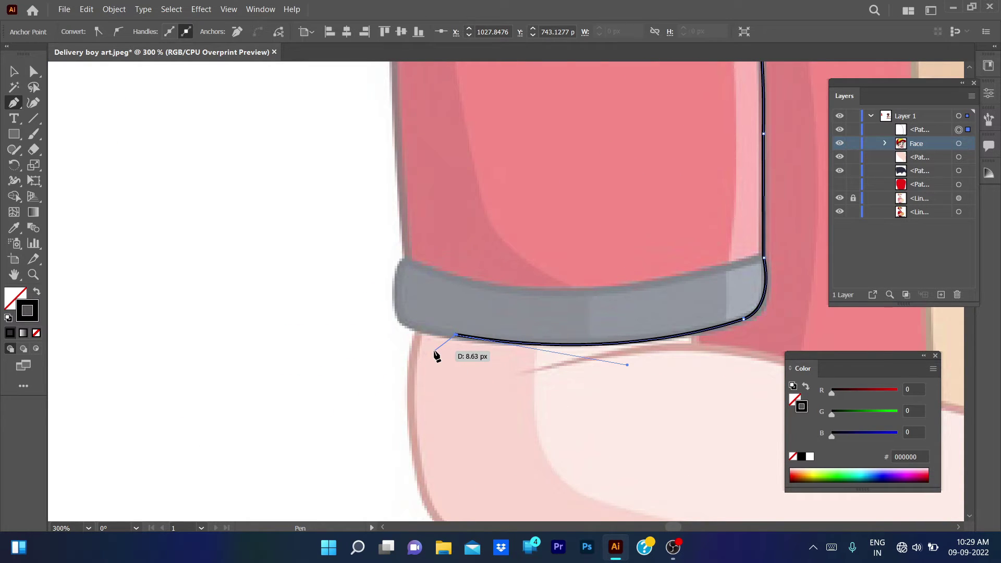
{"action": "left_click_drag", "start_coordinate": [398, 304], "coordinate": [393, 272]}
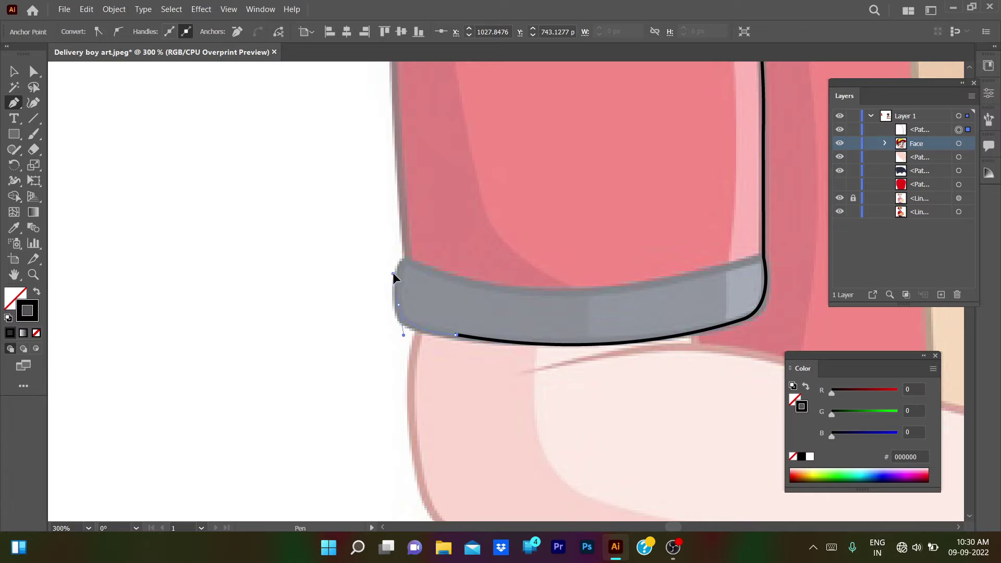
{"action": "left_click", "coordinate": [402, 262]}
{"action": "left_click_drag", "start_coordinate": [588, 292], "coordinate": [640, 281]}
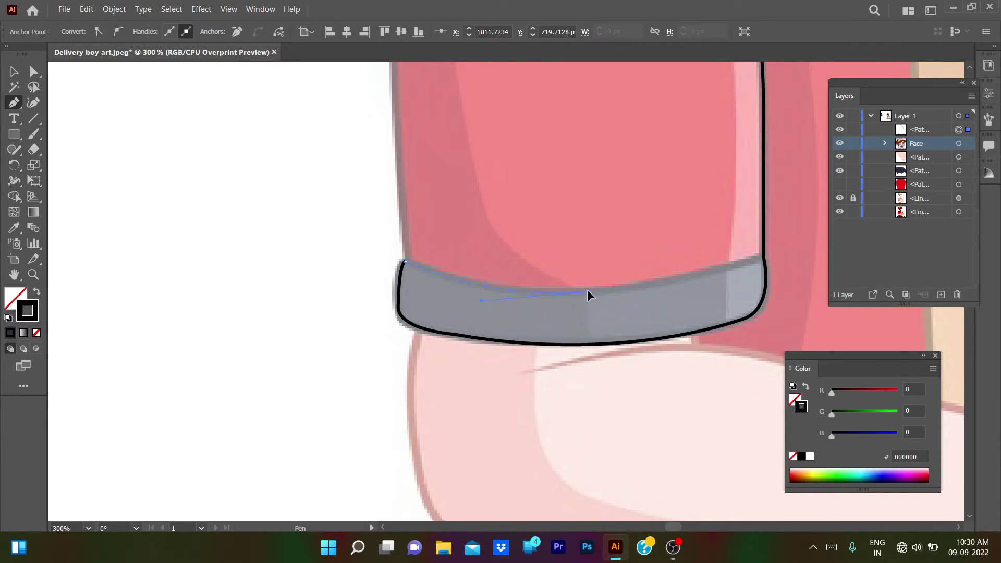
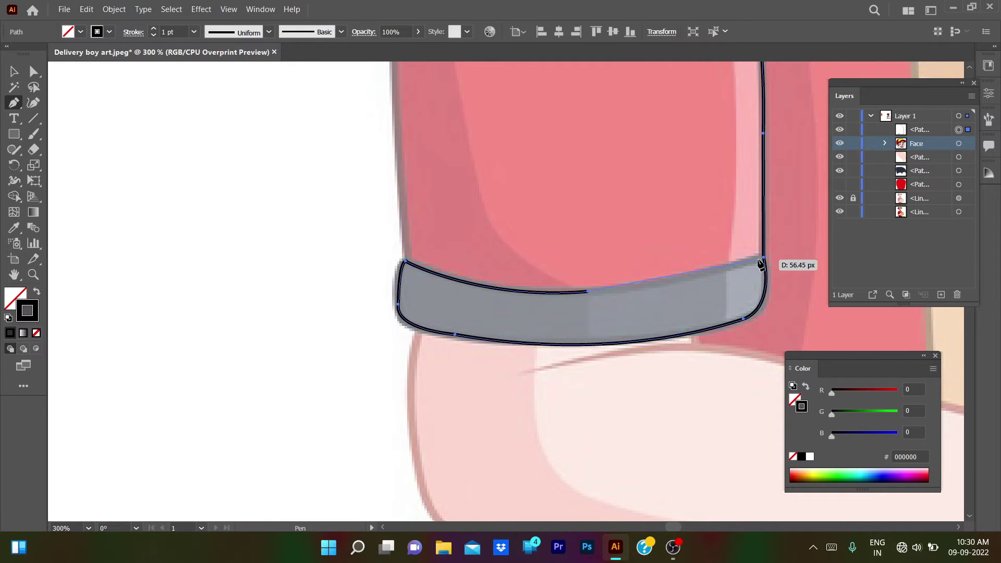
Close the cuff outline at its top-right corner and inspect that corner anchor.
{"action": "left_click_drag", "start_coordinate": [761, 258], "coordinate": [770, 254]}
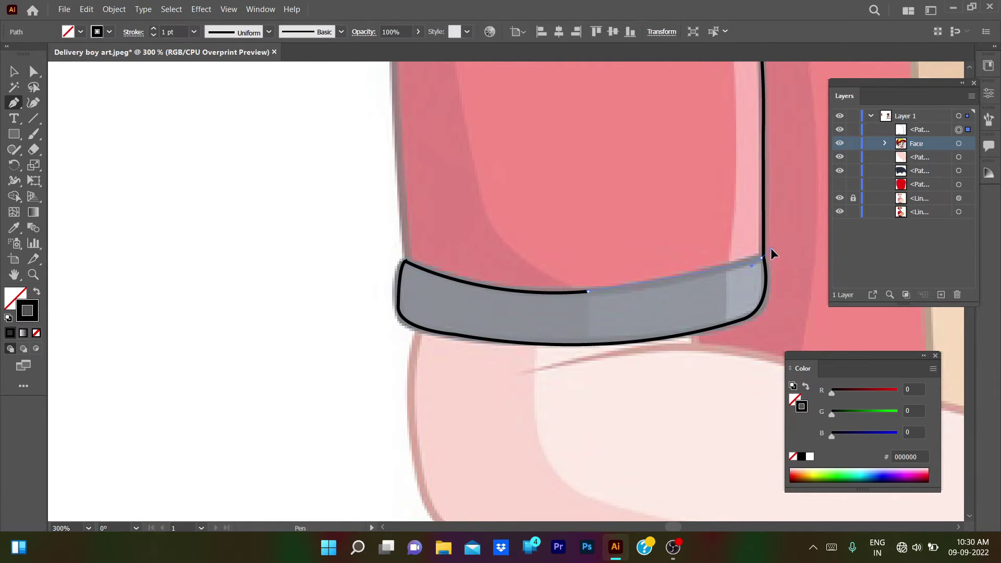
{"action": "key", "text": "a"}
{"action": "left_click", "coordinate": [761, 255]}
{"action": "scroll", "coordinate": [753, 282], "scroll_direction": "up", "scroll_amount": 5}
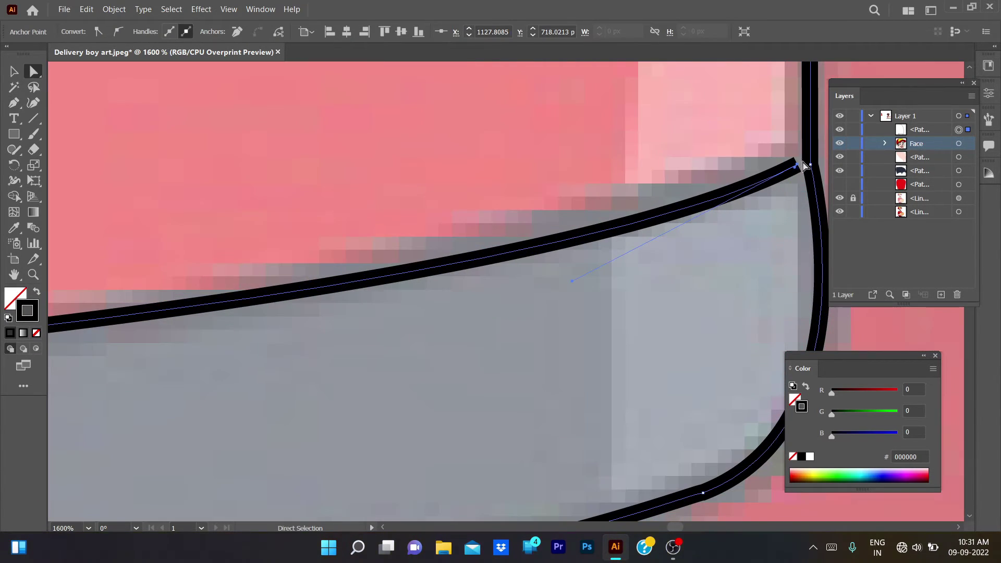
{"action": "scroll", "coordinate": [676, 243], "scroll_direction": "down", "scroll_amount": 5}
Show and hide the red shirt fill to check the cuff outline against it.
{"action": "left_click", "coordinate": [282, 311]}
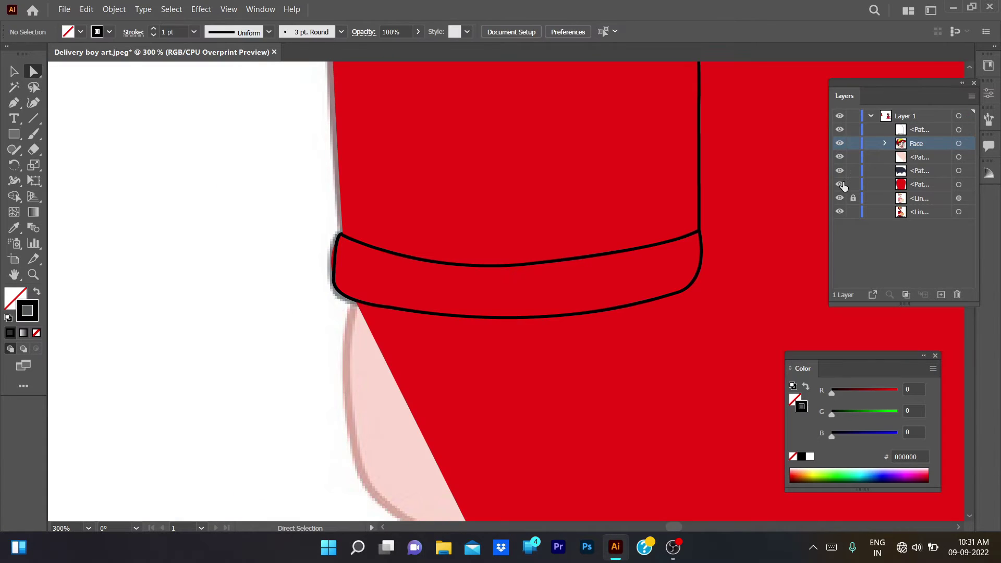
{"action": "left_click", "coordinate": [839, 184]}
{"action": "scroll", "coordinate": [451, 380], "scroll_direction": "down", "scroll_amount": 5}
{"action": "left_click", "coordinate": [839, 184]}
{"action": "left_click", "coordinate": [521, 261]}
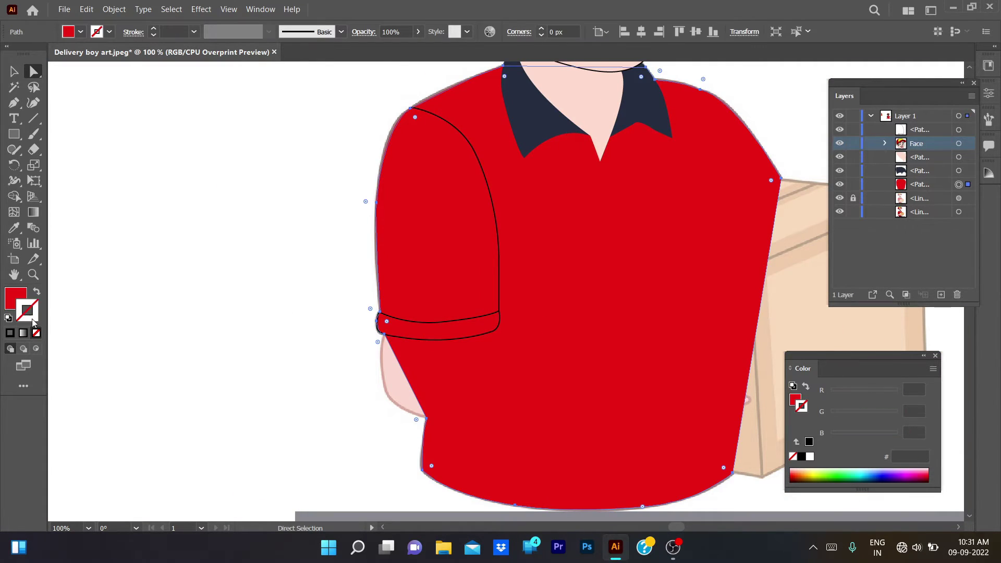
{"action": "left_click", "coordinate": [160, 304]}
{"action": "scroll", "coordinate": [160, 304], "scroll_direction": "up", "scroll_amount": 5}
{"action": "left_click", "coordinate": [839, 184]}
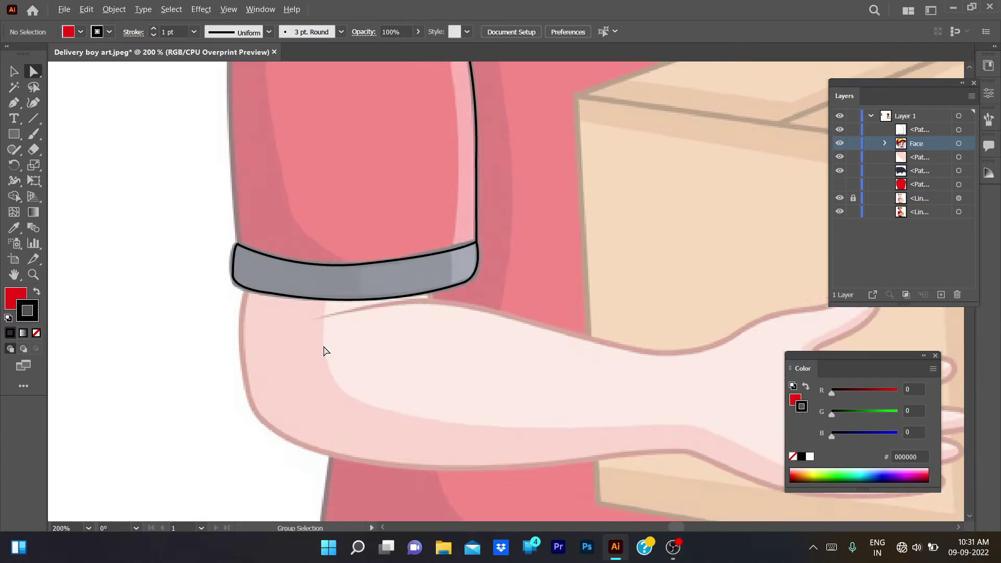
Start a new Pen path just below the cuff.
{"action": "key", "text": "p"}
{"action": "scroll", "coordinate": [228, 301], "scroll_direction": "up", "scroll_amount": 1}
{"action": "left_click", "coordinate": [228, 148]}
Trace an unfilled curve down the arm's back edge, around the elbow and under the forearm to the hand.
{"action": "left_click_drag", "start_coordinate": [228, 345], "coordinate": [256, 448]}
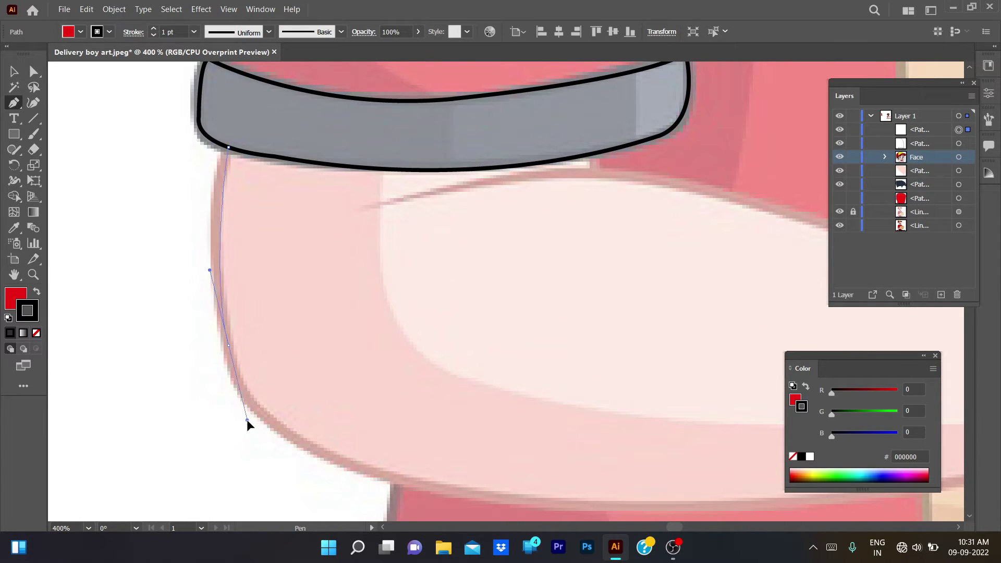
{"action": "key", "text": "slash"}
{"action": "scroll", "coordinate": [277, 429], "scroll_direction": "down", "scroll_amount": 3}
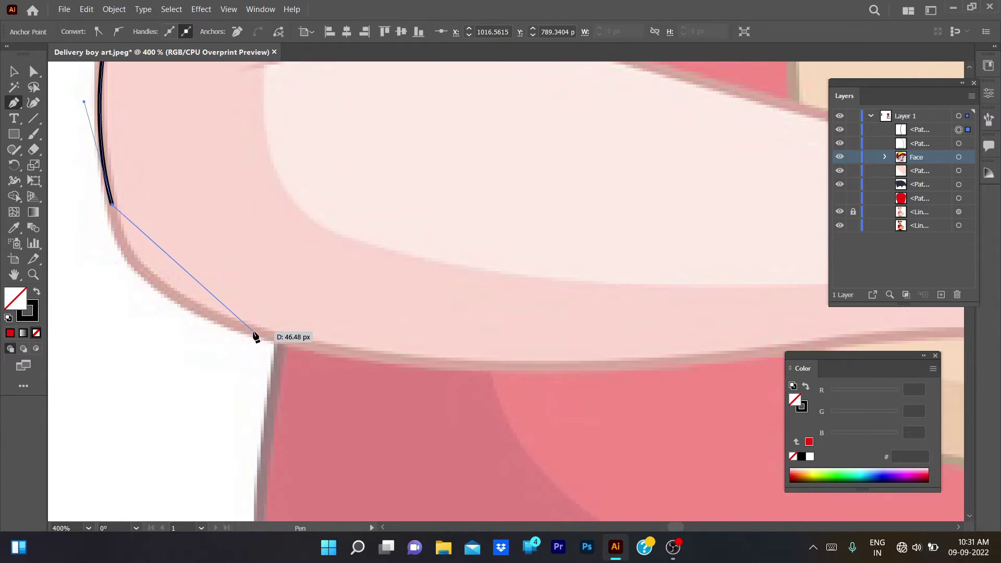
{"action": "mouse_move", "coordinate": [254, 331]}
{"action": "left_mouse_down"}
{"action": "mouse_move", "coordinate": [390, 383]}
{"action": "mouse_move", "coordinate": [392, 367]}
{"action": "left_mouse_up"}
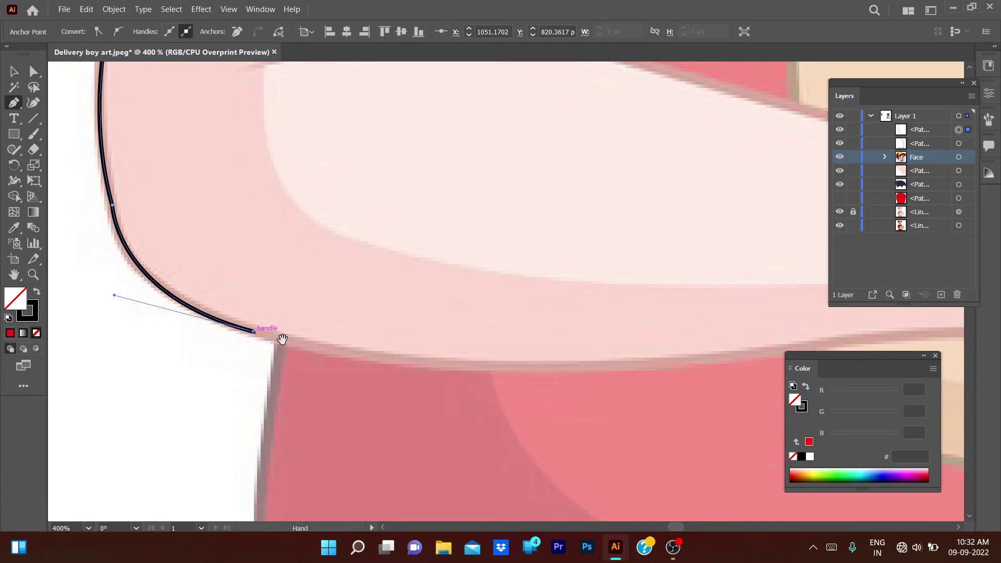
{"action": "scroll", "coordinate": [268, 331], "scroll_direction": "down", "scroll_amount": 3}
{"action": "left_click_drag", "start_coordinate": [547, 319], "coordinate": [780, 297]}
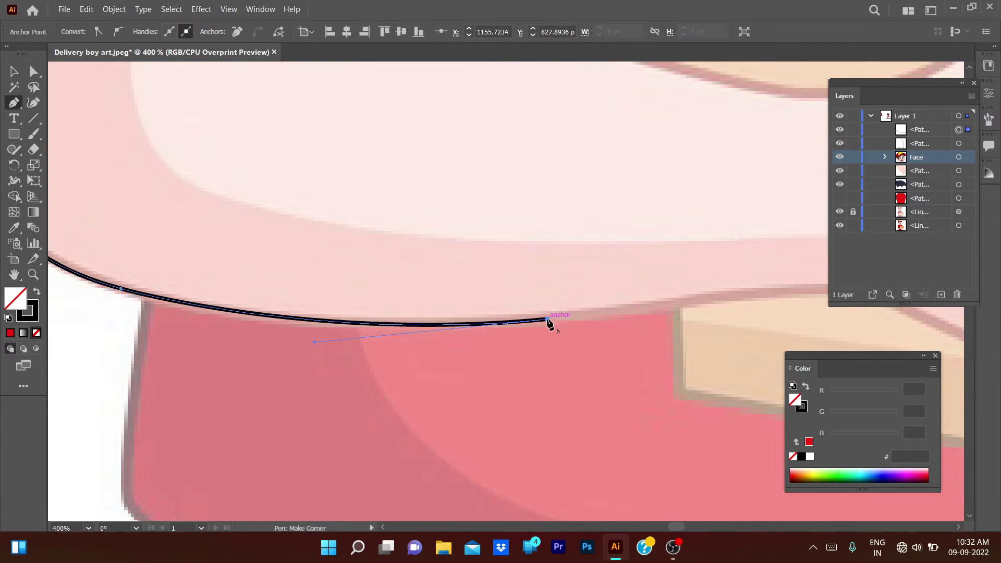
{"action": "scroll", "coordinate": [542, 308], "scroll_direction": "right", "scroll_amount": 5}
{"action": "left_click_drag", "start_coordinate": [511, 273], "coordinate": [539, 280]}
{"action": "key", "text": "ctrl+minus"}
{"action": "scroll", "coordinate": [513, 280], "scroll_direction": "right", "scroll_amount": 5}
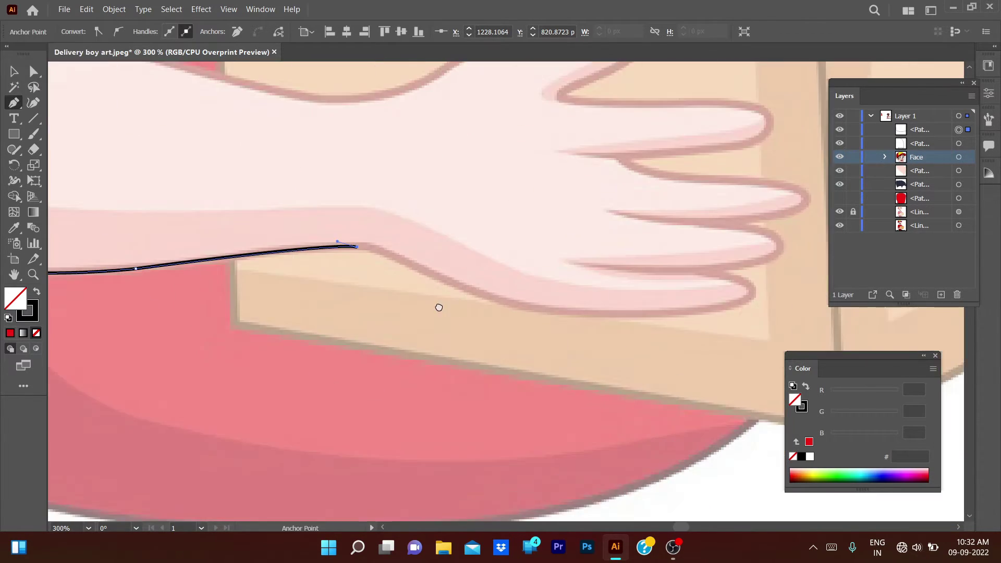
{"action": "scroll", "coordinate": [437, 306], "scroll_direction": "right", "scroll_amount": 3}
{"action": "mouse_move", "coordinate": [336, 259]}
{"action": "left_mouse_down"}
{"action": "mouse_move", "coordinate": [509, 306]}
{"action": "mouse_move", "coordinate": [662, 296]}
{"action": "mouse_move", "coordinate": [676, 284]}
{"action": "mouse_move", "coordinate": [579, 245]}
{"action": "left_mouse_up"}
Continue the outline around the fingertips with sharp corners at the finger joints and thumb base.
{"action": "left_click", "coordinate": [664, 293]}
{"action": "mouse_move", "coordinate": [639, 261]}
{"action": "left_mouse_down"}
{"action": "mouse_move", "coordinate": [698, 232]}
{"action": "mouse_move", "coordinate": [560, 181]}
{"action": "left_mouse_up"}
{"action": "mouse_move", "coordinate": [656, 170]}
{"action": "left_mouse_down"}
{"action": "mouse_move", "coordinate": [498, 154]}
{"action": "mouse_move", "coordinate": [607, 237]}
{"action": "mouse_move", "coordinate": [602, 225]}
{"action": "left_mouse_up"}
{"action": "left_click", "coordinate": [721, 257]}
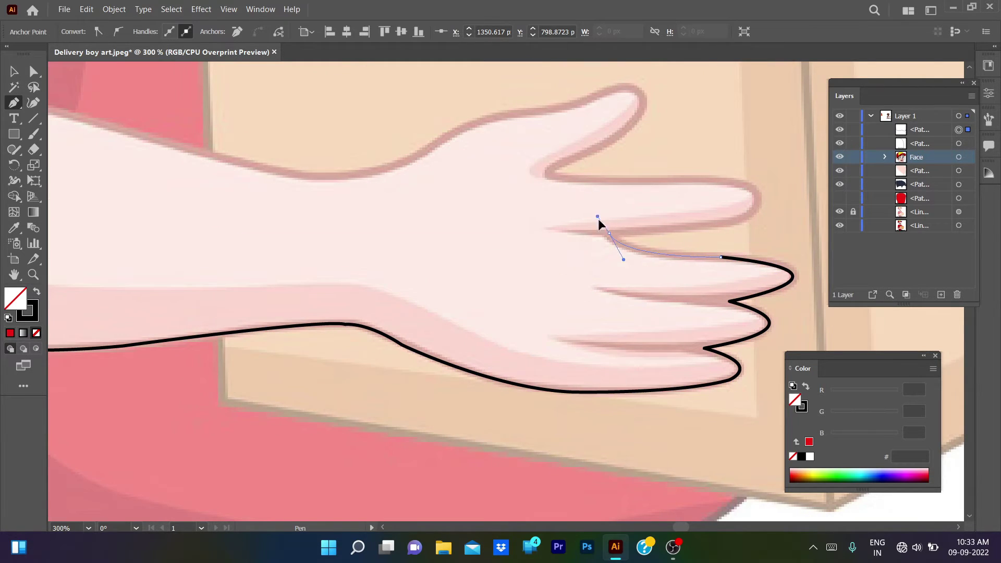
{"action": "left_click", "coordinate": [608, 233], "text": "alt"}
{"action": "left_click", "coordinate": [731, 223]}
{"action": "left_click_drag", "start_coordinate": [720, 181], "coordinate": [636, 165]}
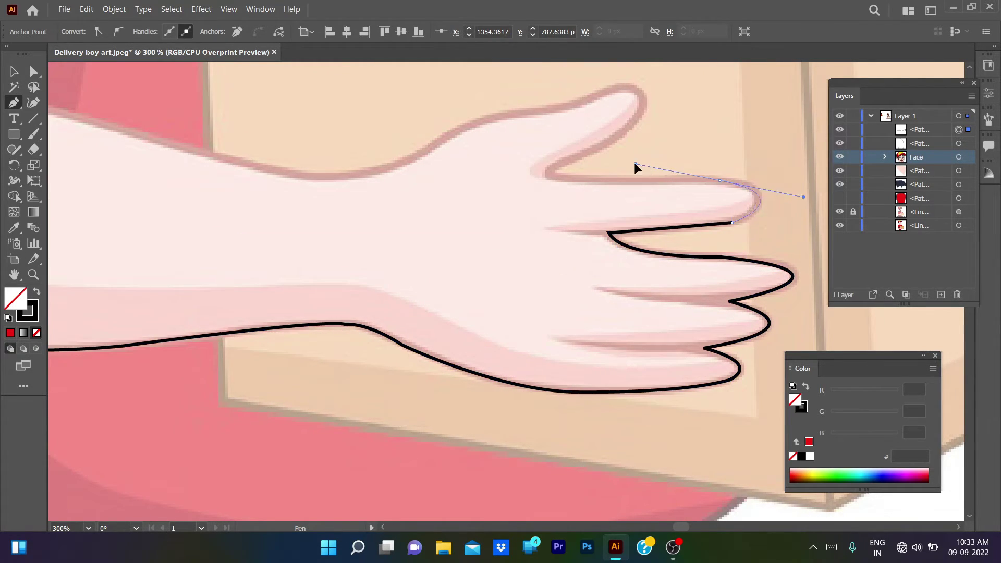
{"action": "left_click", "coordinate": [719, 181], "text": "alt"}
{"action": "left_click", "coordinate": [574, 179]}
{"action": "left_click_drag", "start_coordinate": [555, 165], "coordinate": [577, 142]}
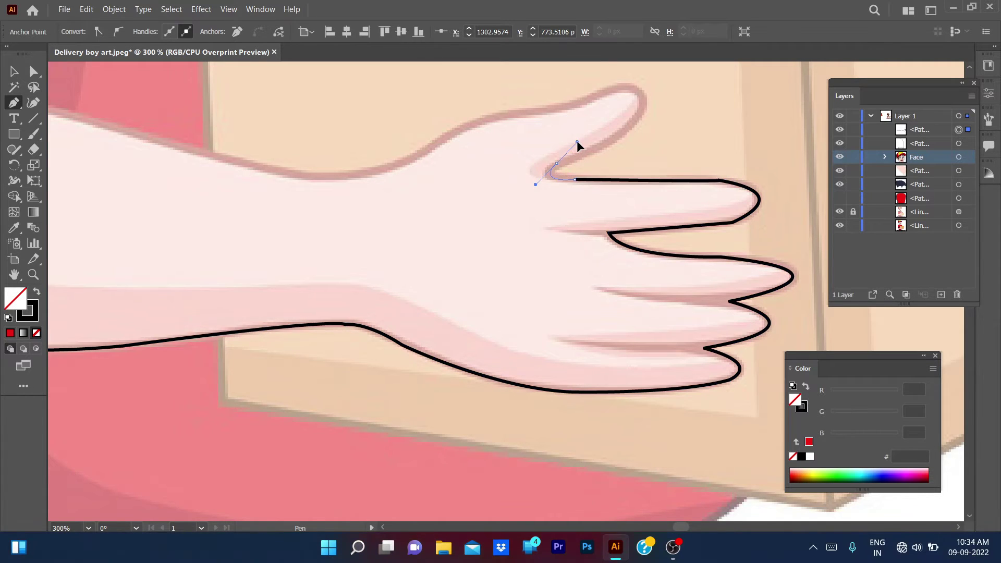
{"action": "left_click", "coordinate": [556, 165], "text": "alt"}
{"action": "left_click_drag", "start_coordinate": [633, 125], "coordinate": [592, 139]}
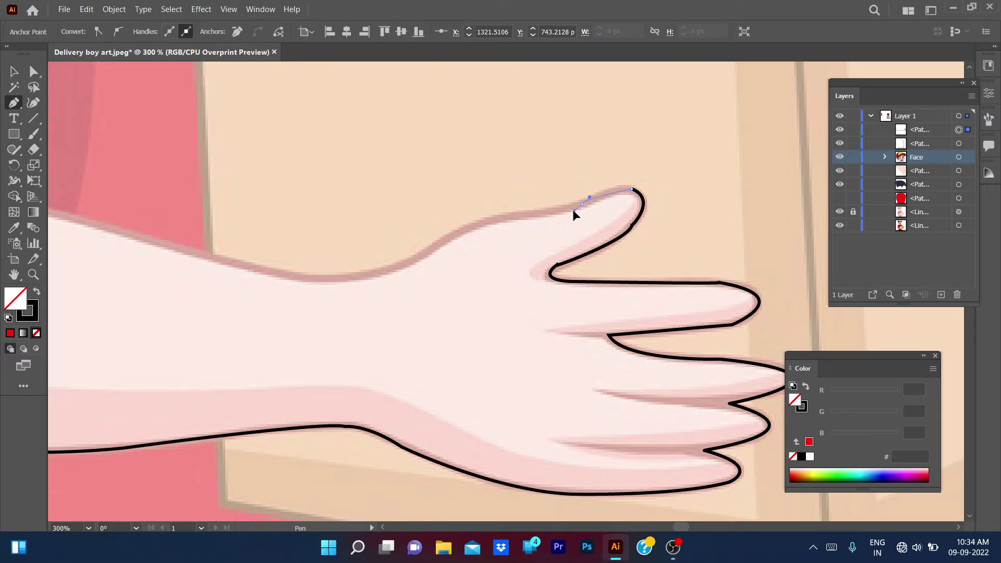
Close the outline around the thumb tip, back of the hand and wrist to the cuff.
{"action": "left_click", "coordinate": [582, 203]}
{"action": "left_click", "coordinate": [503, 217]}
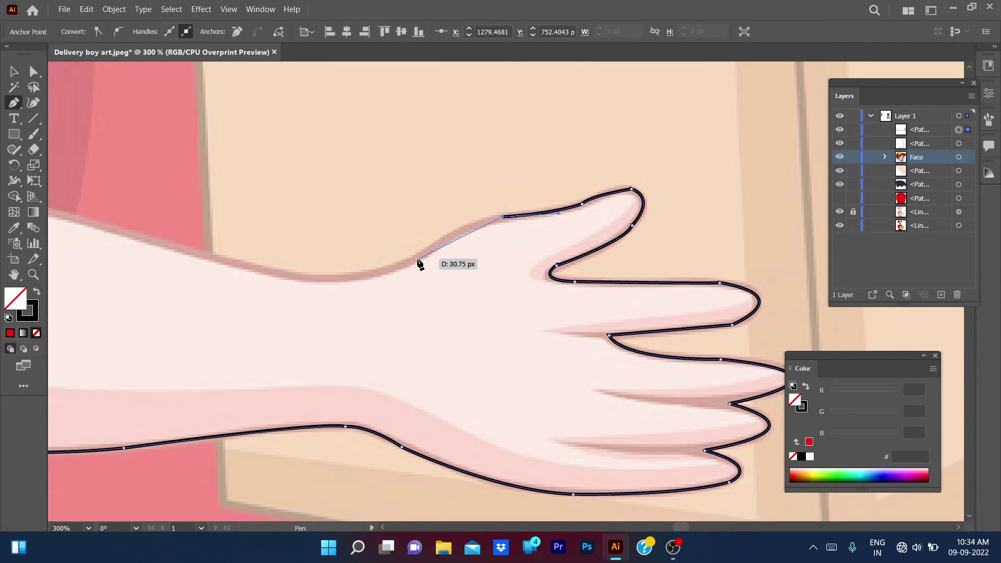
{"action": "left_click_drag", "start_coordinate": [411, 261], "coordinate": [393, 284]}
{"action": "left_click_drag", "start_coordinate": [282, 275], "coordinate": [235, 253]}
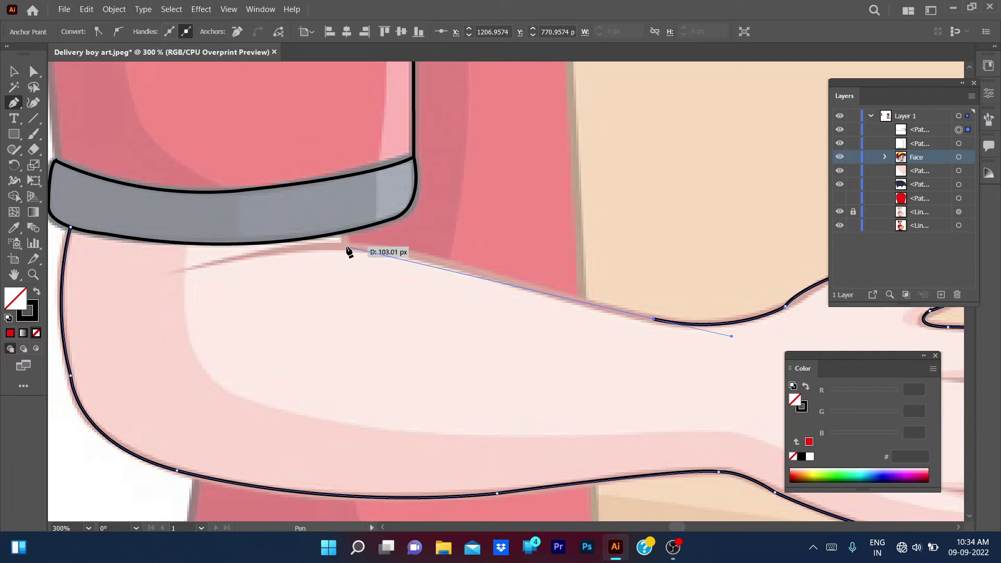
{"action": "left_click_drag", "start_coordinate": [346, 244], "coordinate": [287, 252]}
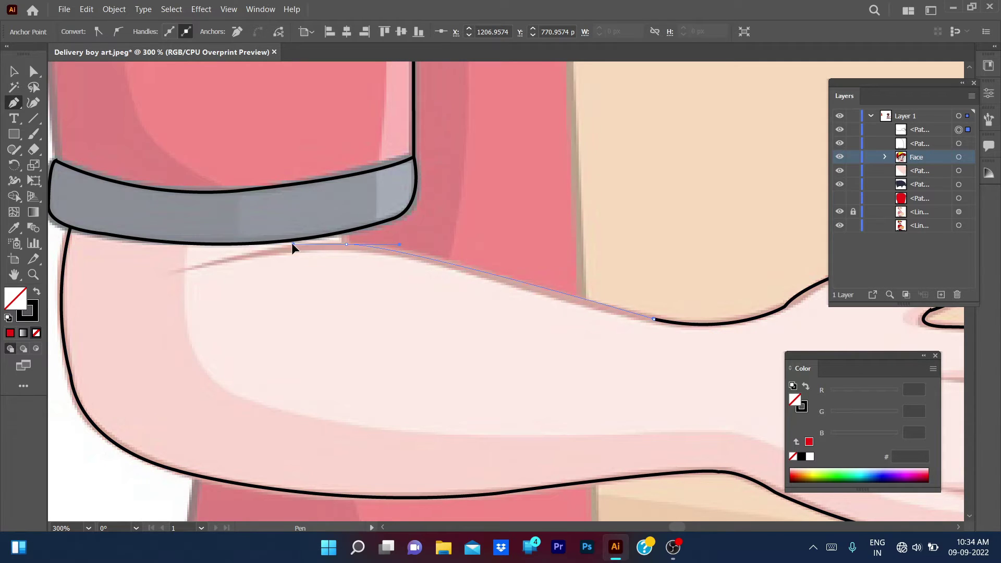
{"action": "left_click", "coordinate": [343, 231]}
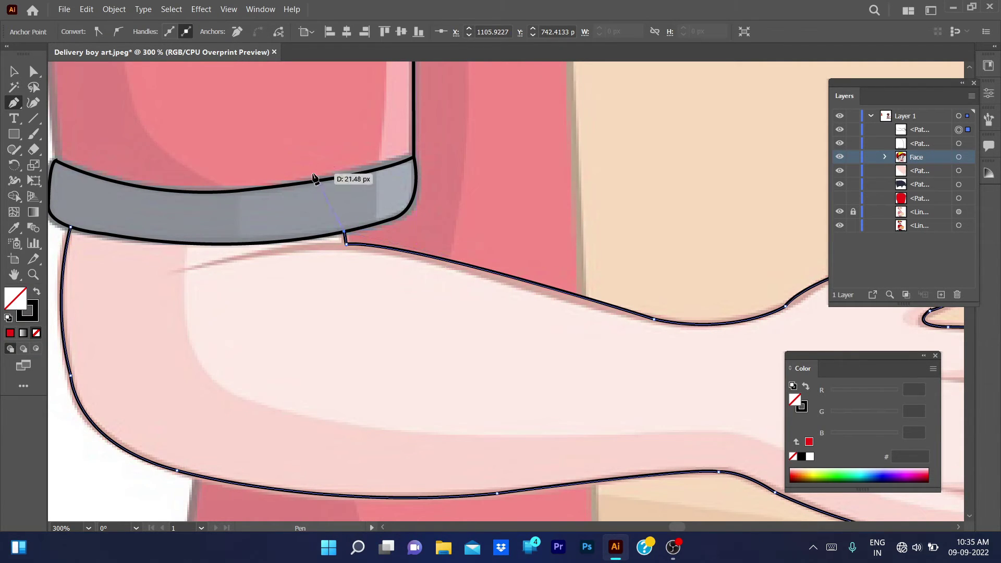
Draw a fold line across the cuff band and a crease line under the sleeve.
{"action": "left_click", "coordinate": [271, 193]}
{"action": "left_click", "coordinate": [102, 203]}
{"action": "left_click", "coordinate": [70, 227]}
{"action": "left_click", "coordinate": [163, 276]}
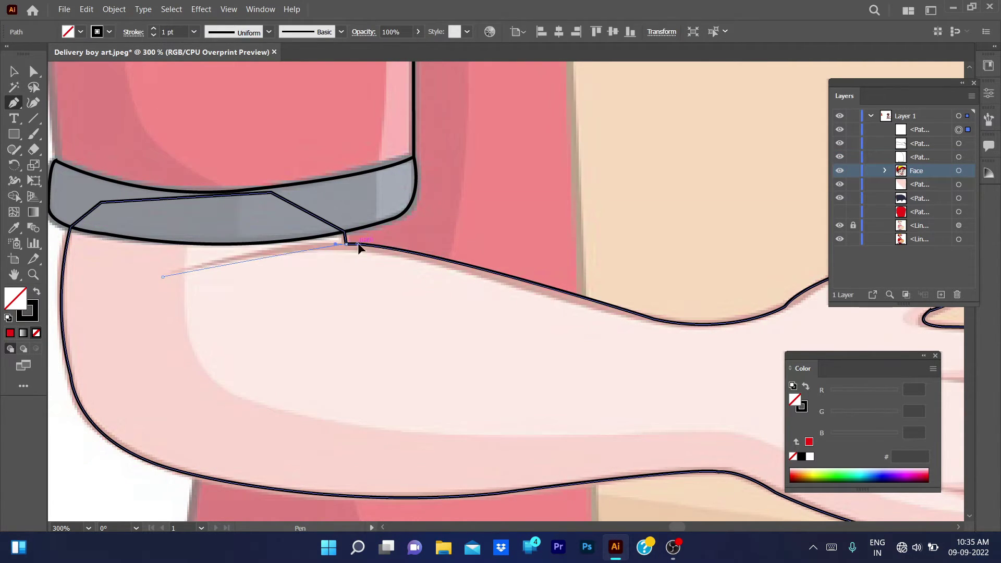
{"action": "left_click_drag", "start_coordinate": [346, 243], "coordinate": [419, 243]}
{"action": "left_click", "coordinate": [409, 324], "text": "ctrl"}
Draw the placket line from the collar point down to just above the box.
{"action": "key", "text": "ctrl+minus"}
{"action": "key", "text": "ctrl+minus"}
{"action": "key", "text": "ctrl+minus"}
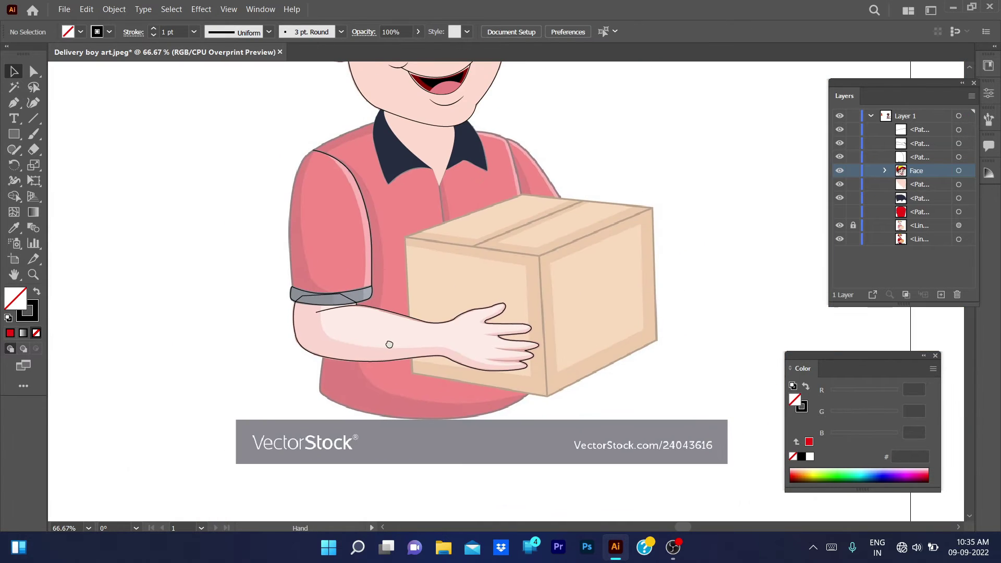
{"action": "scroll", "coordinate": [458, 175], "scroll_direction": "up", "scroll_amount": 4}
{"action": "key", "text": "p"}
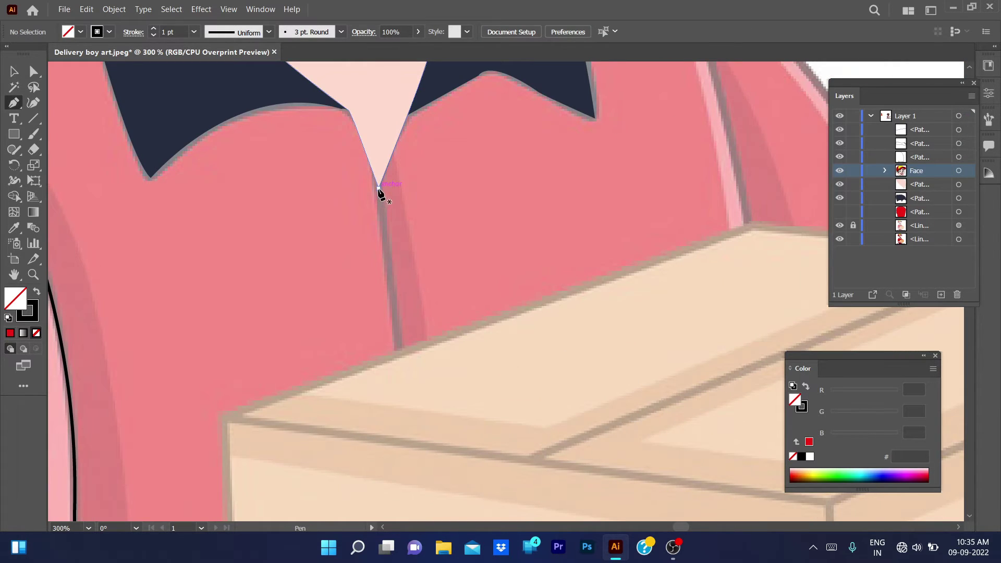
{"action": "left_click", "coordinate": [379, 186]}
{"action": "left_click", "coordinate": [401, 352]}
{"action": "key", "text": "v"}
Compare against the red shirt fill, then draw the seam line from the far shoulder.
{"action": "left_click", "coordinate": [456, 285]}
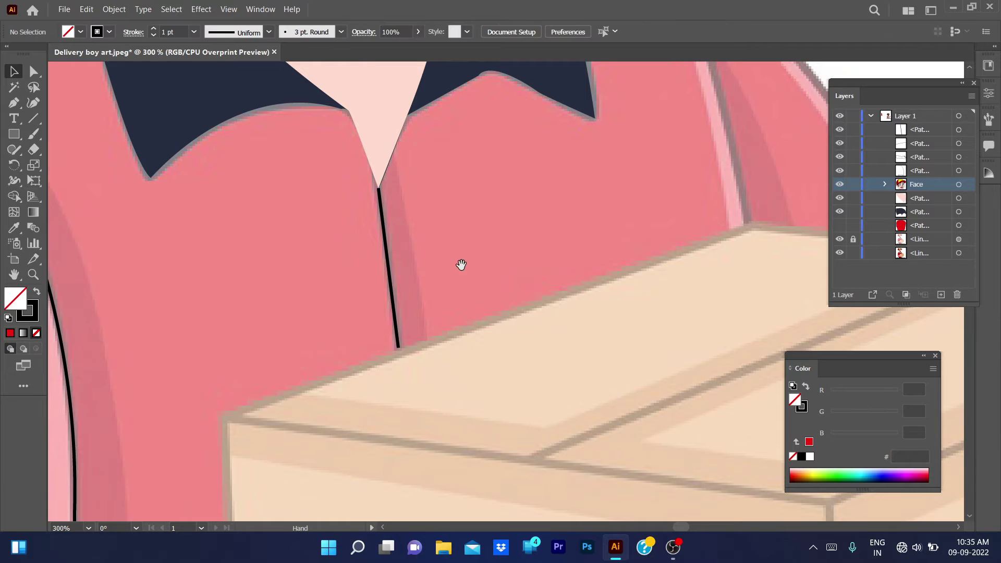
{"action": "key", "text": "ctrl+minus"}
{"action": "left_click", "coordinate": [839, 226]}
{"action": "key", "text": "p"}
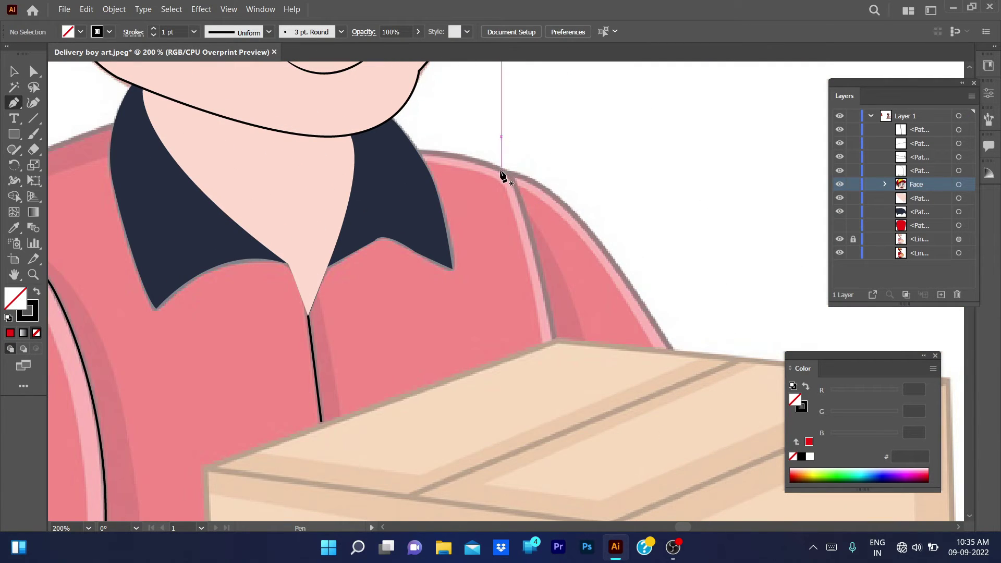
{"action": "left_click", "coordinate": [501, 171]}
{"action": "left_click_drag", "start_coordinate": [555, 338], "coordinate": [554, 462]}
{"action": "scroll", "coordinate": [600, 454], "scroll_direction": "down", "scroll_amount": 3}
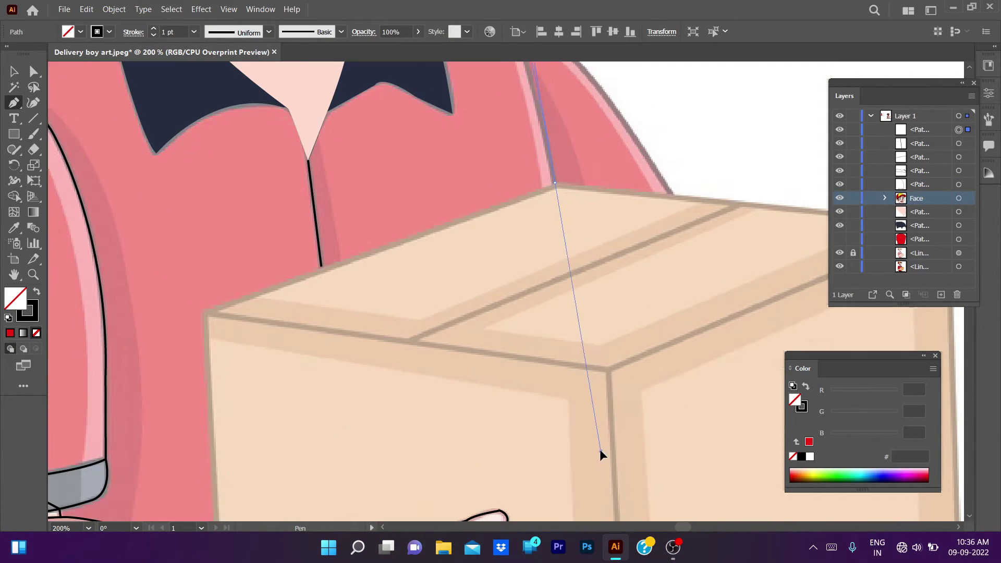
Adjust the seam's top anchor handle to refine its curve, then deselect it.
{"action": "key", "text": "a"}
{"action": "scroll", "coordinate": [553, 188], "scroll_direction": "up", "scroll_amount": 3}
{"action": "mouse_move", "coordinate": [516, 192]}
{"action": "left_mouse_down"}
{"action": "mouse_move", "coordinate": [524, 137]}
{"action": "mouse_move", "coordinate": [578, 179]}
{"action": "left_mouse_up"}
{"action": "left_click", "coordinate": [578, 179]}
{"action": "left_click", "coordinate": [525, 197]}
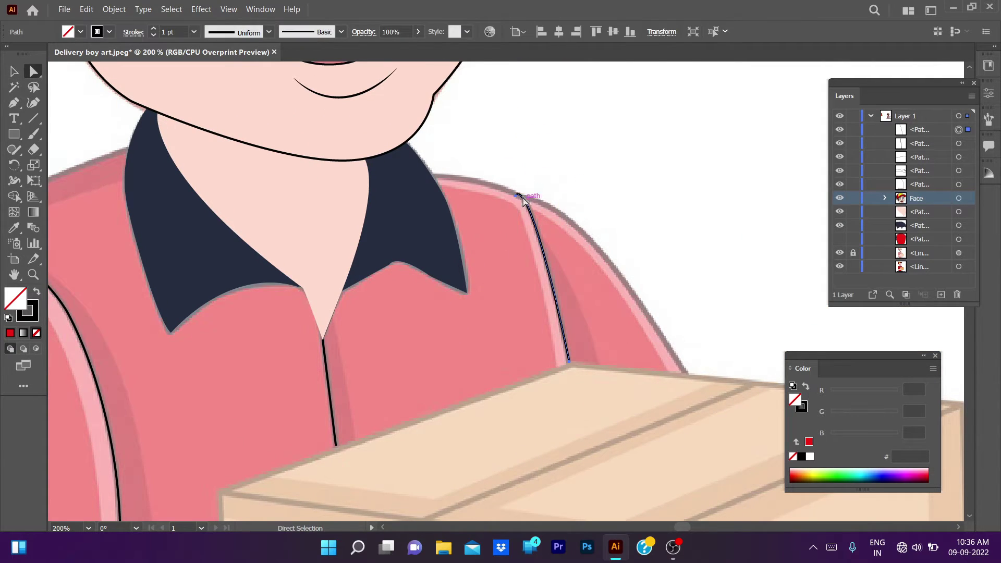
{"action": "key", "text": "a"}
{"action": "left_click", "coordinate": [516, 196]}
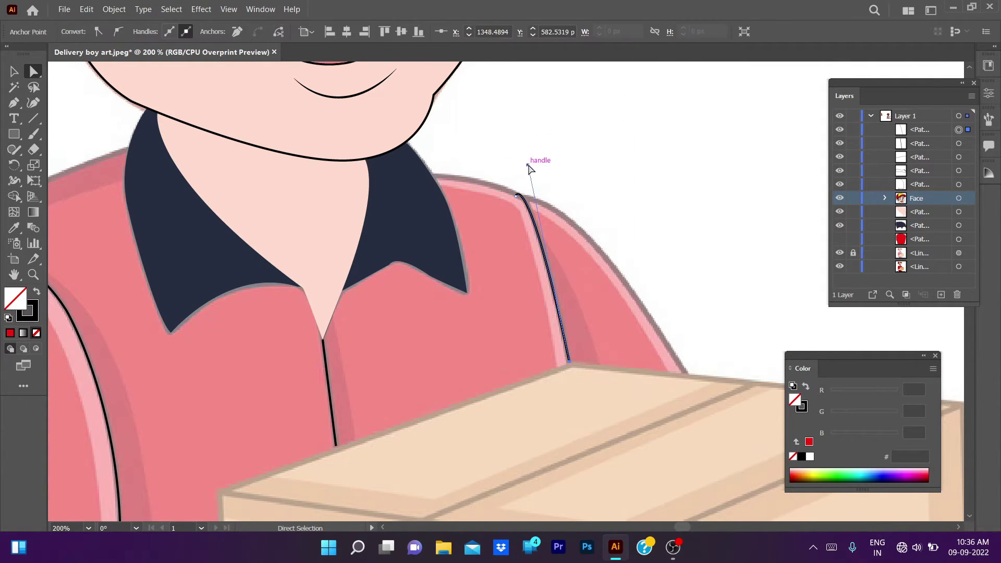
{"action": "left_click", "coordinate": [596, 196]}
{"action": "scroll", "coordinate": [596, 197], "scroll_direction": "down", "scroll_amount": 3, "text": "alt"}
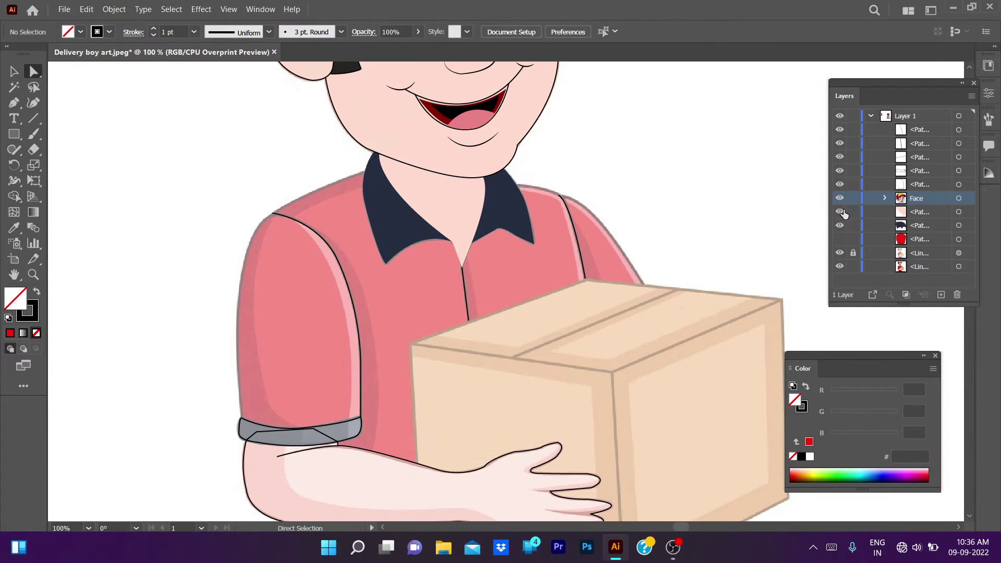
{"action": "scroll", "coordinate": [719, 249], "scroll_direction": "up", "scroll_amount": 2, "text": "alt"}
Outline the box's top face with a closed four-corner path.
{"action": "key", "text": "p"}
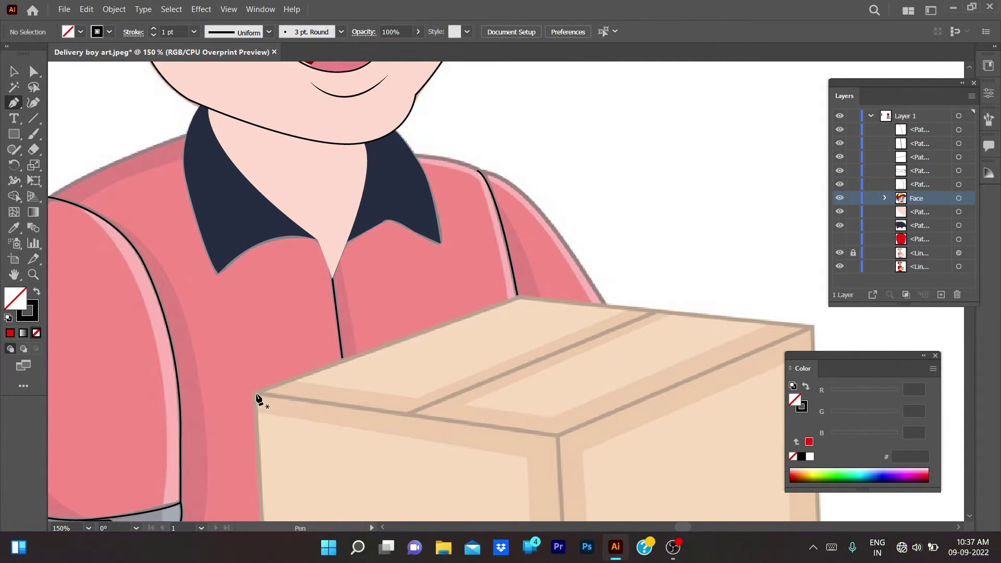
{"action": "left_click", "coordinate": [257, 392]}
{"action": "left_click", "coordinate": [518, 298]}
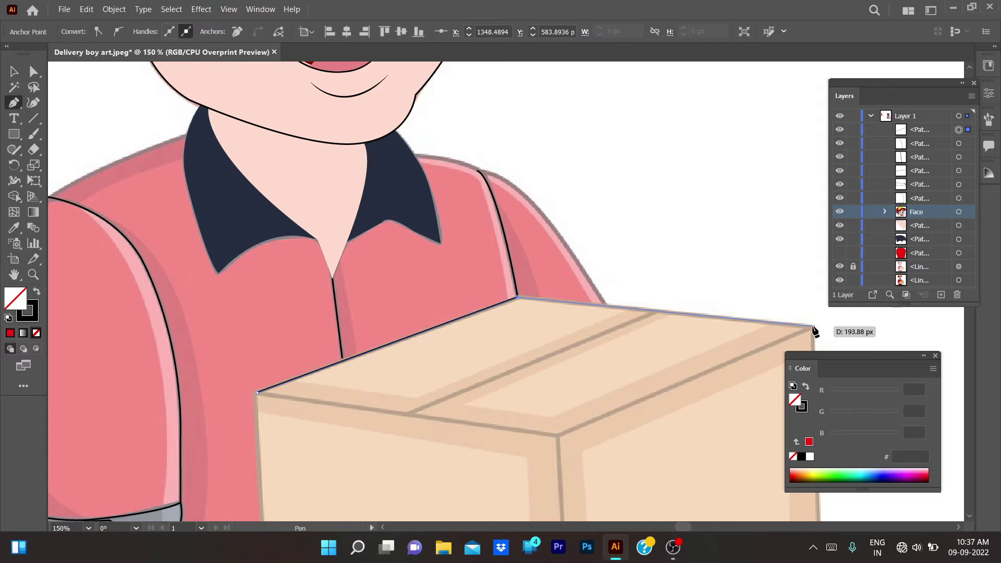
{"action": "left_click", "coordinate": [811, 326]}
{"action": "left_click", "coordinate": [557, 435]}
{"action": "left_click", "coordinate": [257, 393]}
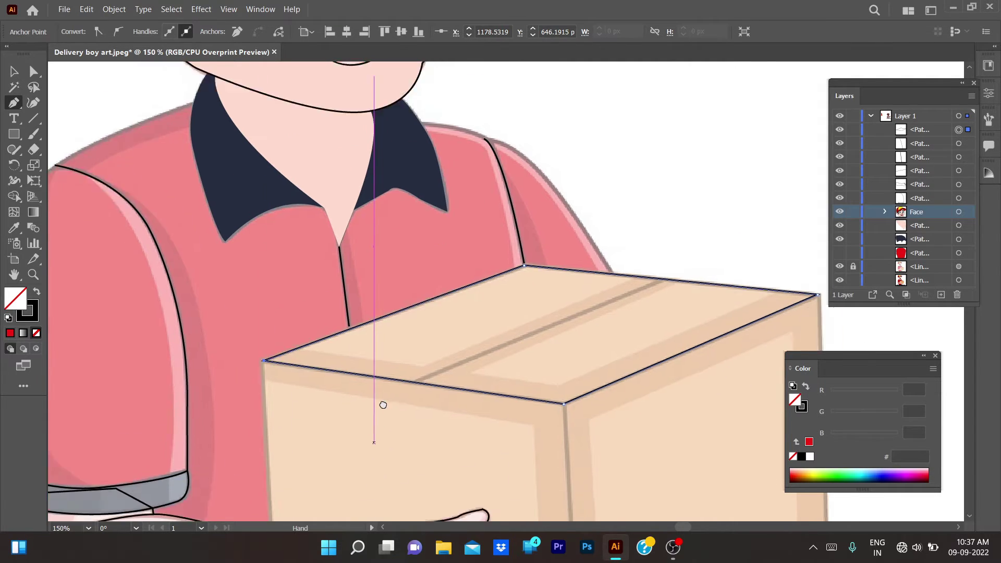
{"action": "scroll", "coordinate": [382, 404], "scroll_direction": "down", "scroll_amount": 5}
{"action": "scroll", "coordinate": [383, 286], "scroll_direction": "left", "scroll_amount": 3}
Outline the box's front face with a closed four-corner path.
{"action": "left_click", "coordinate": [397, 471]}
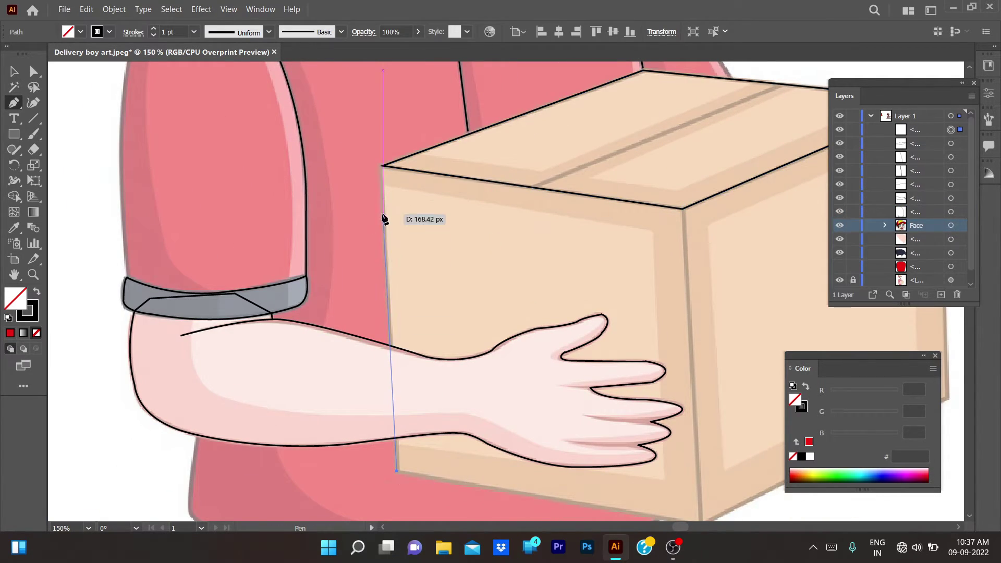
{"action": "left_click", "coordinate": [382, 166]}
{"action": "left_click", "coordinate": [682, 209]}
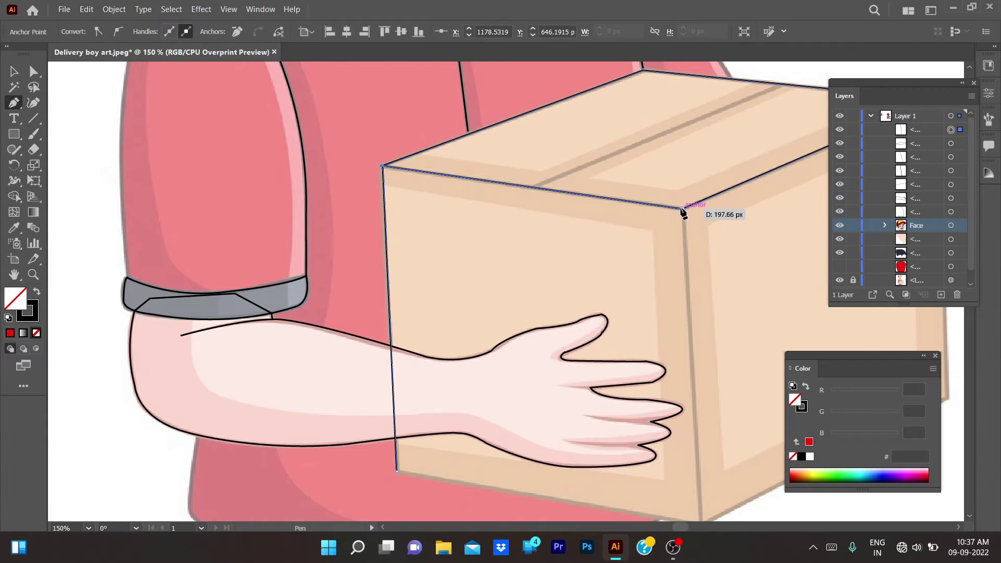
{"action": "scroll", "coordinate": [728, 496], "scroll_direction": "down", "scroll_amount": 3}
{"action": "scroll", "coordinate": [728, 495], "scroll_direction": "right", "scroll_amount": 1}
{"action": "left_click", "coordinate": [685, 459]}
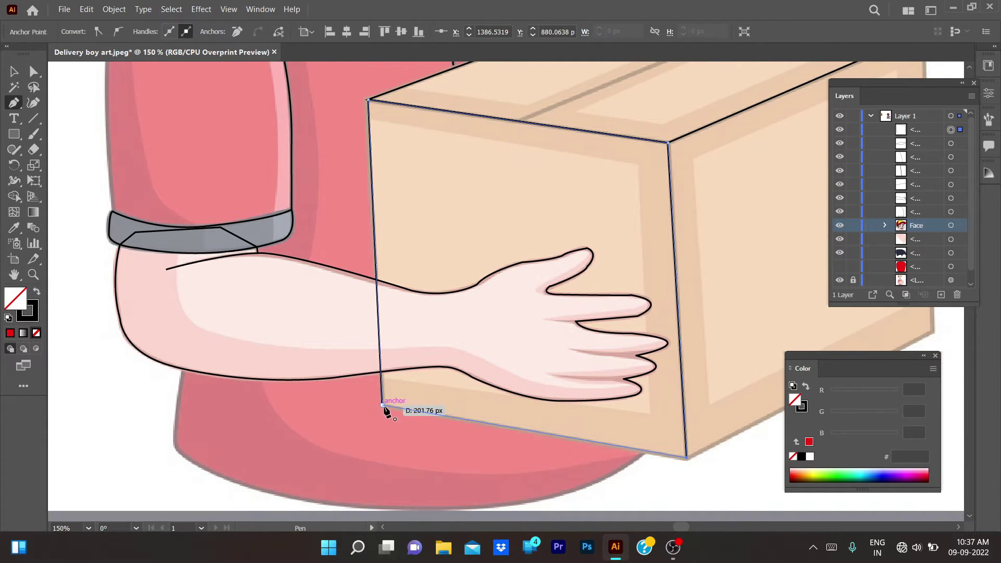
{"action": "left_click", "coordinate": [382, 404]}
{"action": "scroll", "coordinate": [635, 370], "scroll_direction": "right", "scroll_amount": 5}
{"action": "scroll", "coordinate": [635, 370], "scroll_direction": "up", "scroll_amount": 1}
Outline the box's right face and deselect it.
{"action": "left_click", "coordinate": [625, 378]}
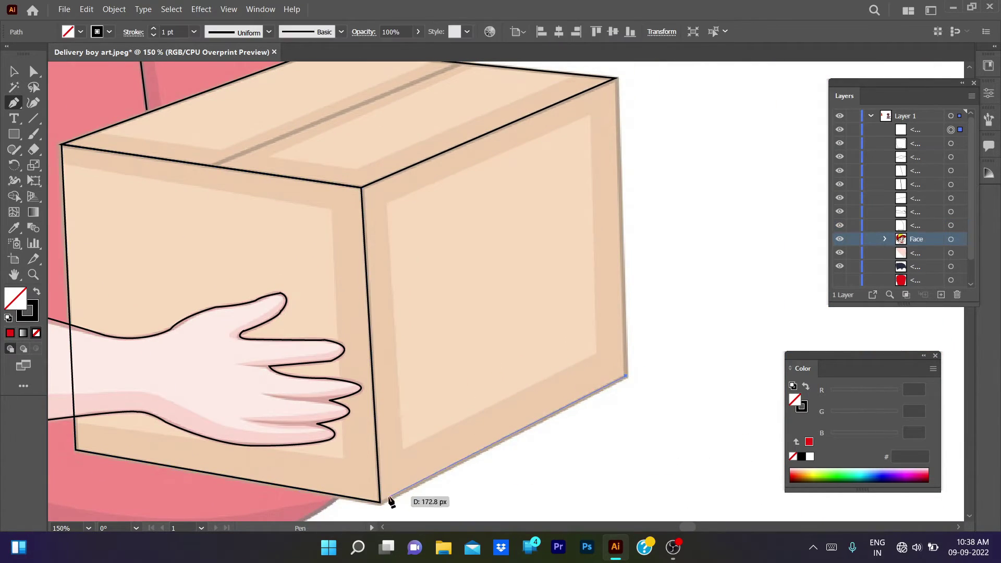
{"action": "left_click", "coordinate": [380, 502]}
{"action": "left_click", "coordinate": [625, 378]}
{"action": "left_click", "coordinate": [616, 81]}
{"action": "key", "text": "v"}
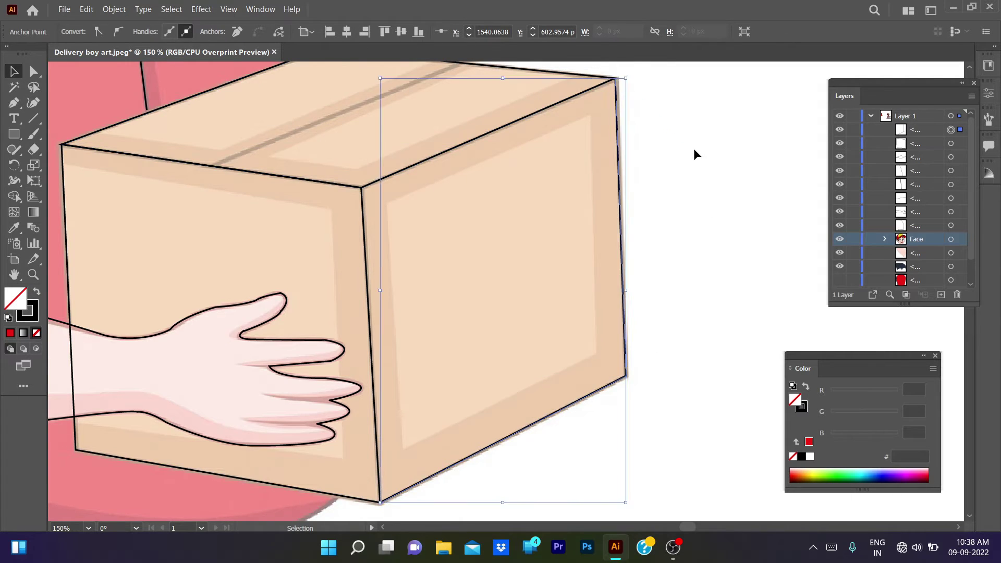
{"action": "scroll", "coordinate": [692, 154], "scroll_direction": "down", "scroll_amount": 1}
{"action": "left_click", "coordinate": [712, 210]}
{"action": "scroll", "coordinate": [427, 150], "scroll_direction": "up", "scroll_amount": 1}
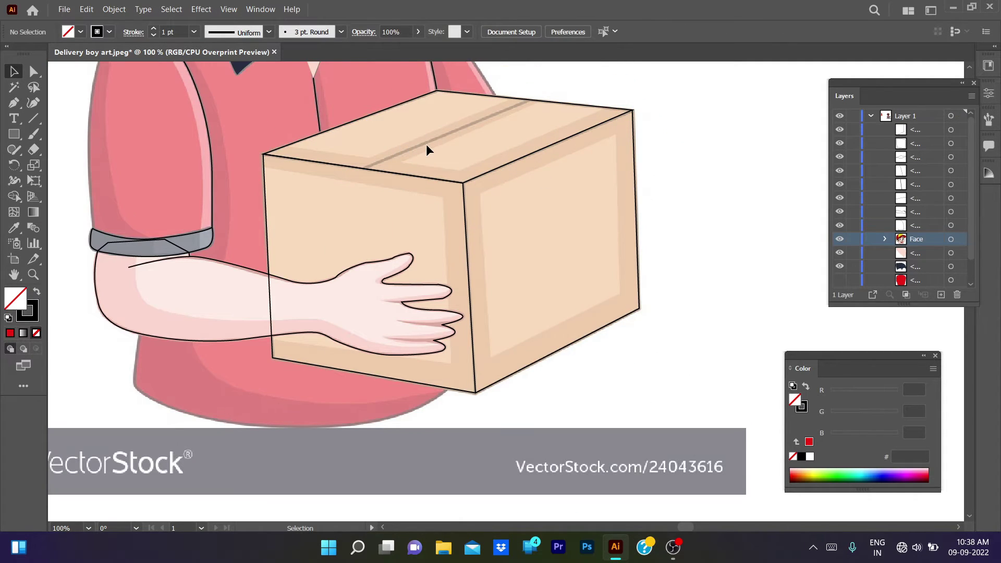
Draw the tape-edge line across the box top and nudge the top-right corner into alignment.
{"action": "key", "text": "backslash"}
{"action": "left_click_drag", "start_coordinate": [366, 168], "coordinate": [528, 100]}
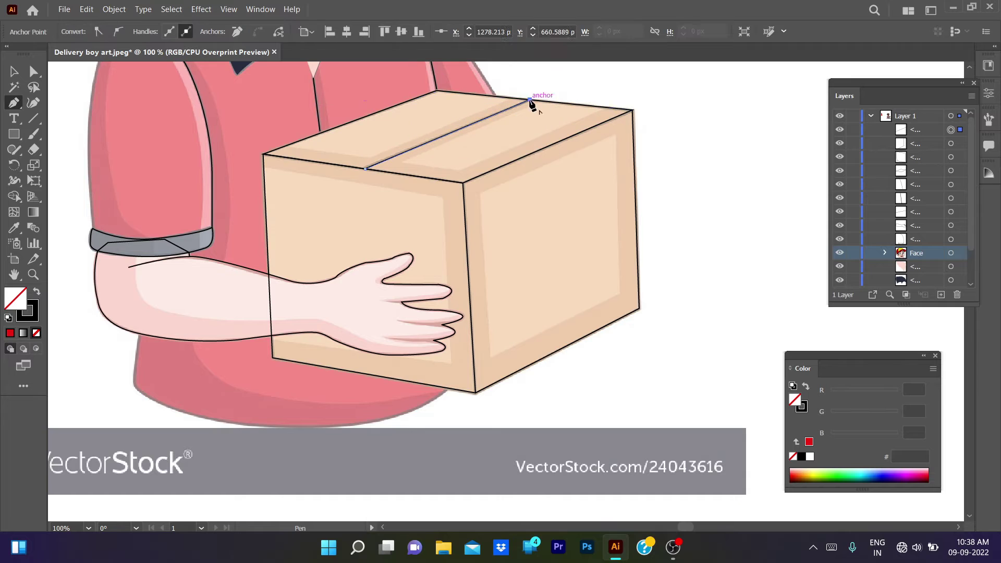
{"action": "key", "text": "v"}
{"action": "left_click", "coordinate": [690, 98]}
{"action": "scroll", "coordinate": [659, 167], "scroll_direction": "up", "scroll_amount": 5}
{"action": "key", "text": "a"}
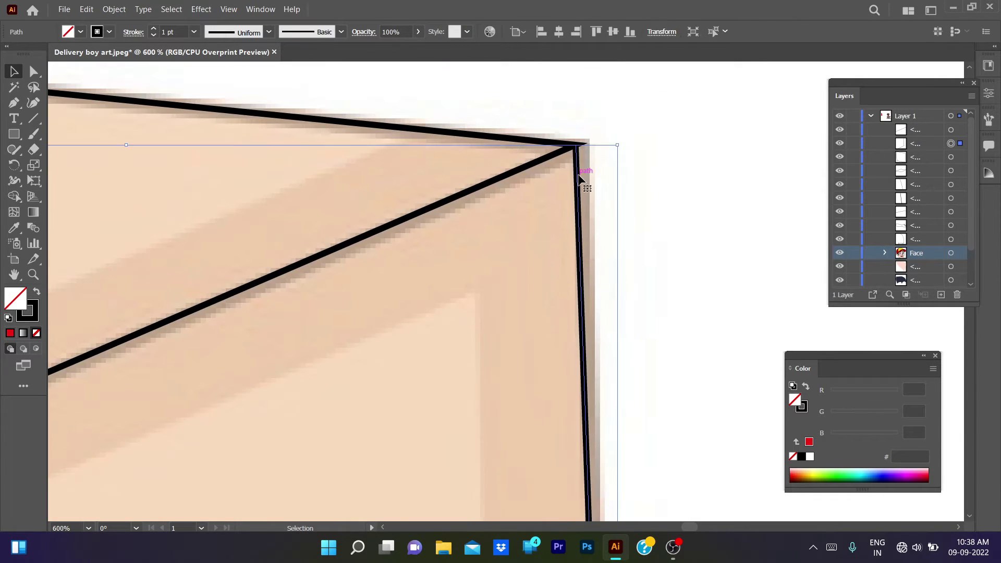
{"action": "left_click_drag", "start_coordinate": [579, 148], "coordinate": [583, 148]}
{"action": "left_click", "coordinate": [648, 167]}
{"action": "scroll", "coordinate": [647, 167], "scroll_direction": "down", "scroll_amount": 5}
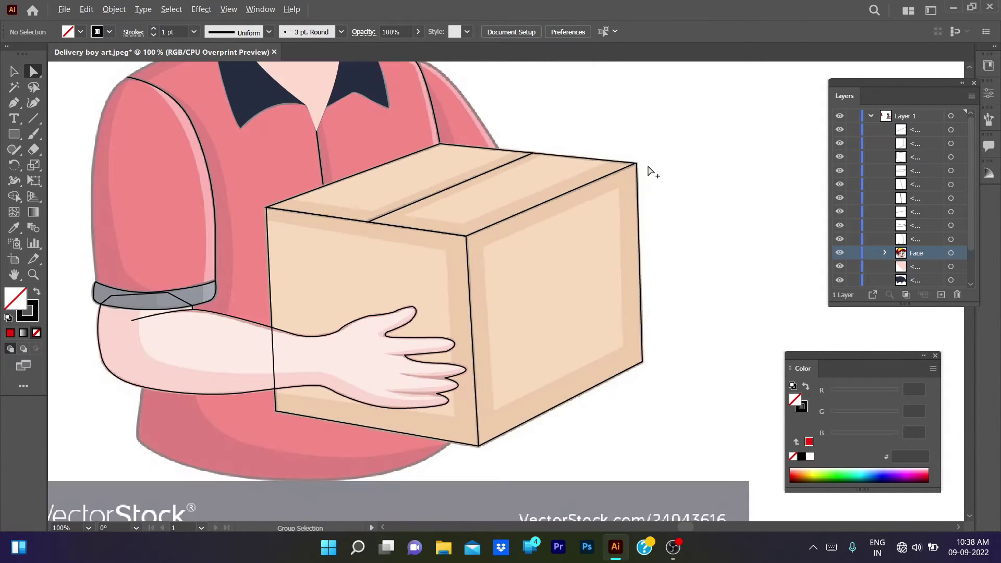
{"action": "scroll", "coordinate": [687, 355], "scroll_direction": "down", "scroll_amount": 1}
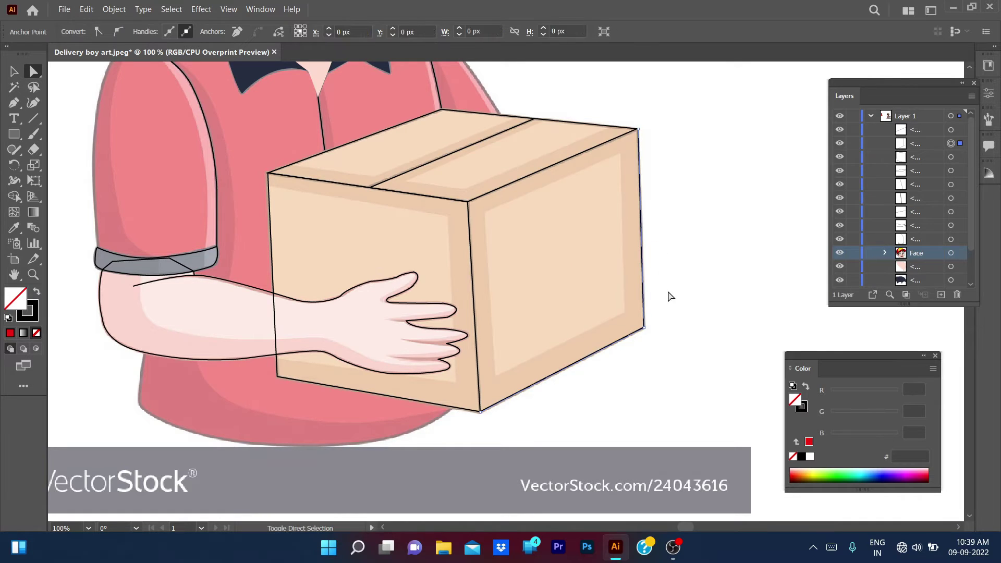
Fill the box's right, front and top faces with the reference's orange using the Eyedropper.
{"action": "key", "text": "v"}
{"action": "left_click", "coordinate": [645, 310]}
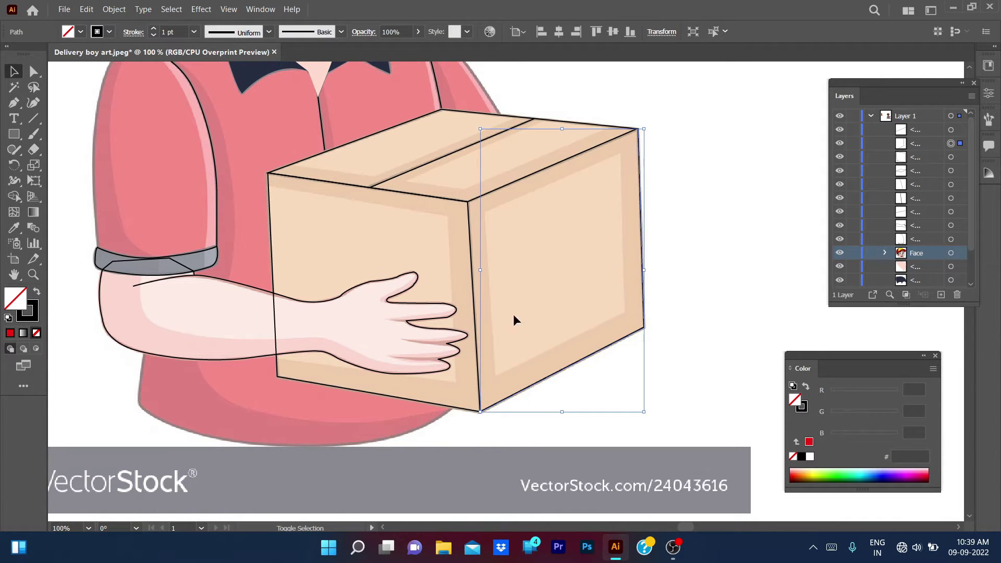
{"action": "left_click", "coordinate": [501, 250], "text": "shift"}
{"action": "left_click", "coordinate": [489, 119], "text": "shift"}
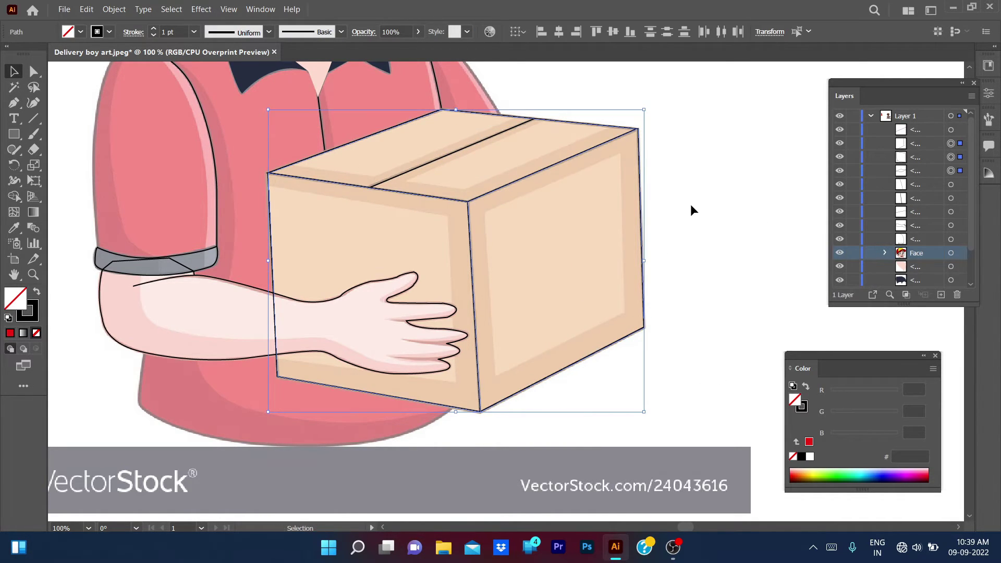
{"action": "scroll", "coordinate": [690, 210], "scroll_direction": "down", "scroll_amount": 3}
{"action": "key", "text": "i"}
{"action": "left_click", "coordinate": [244, 125]}
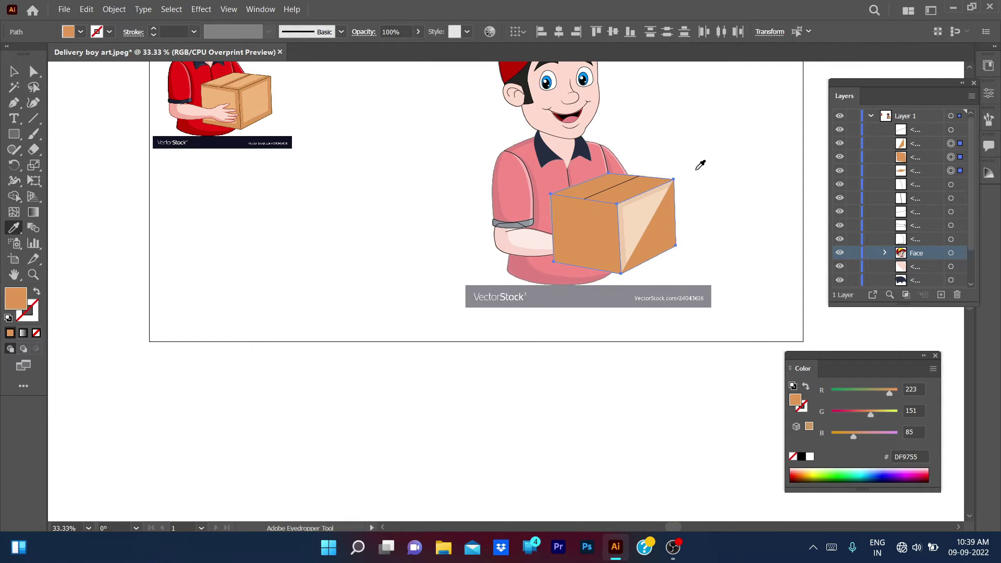
{"action": "scroll", "coordinate": [690, 210], "scroll_direction": "up", "scroll_amount": 3}
{"action": "scroll", "coordinate": [690, 210], "scroll_direction": "up", "scroll_amount": 1}
Draw a new right-face path along the box's bottom, upper-left and top-right corners.
{"action": "key", "text": "p"}
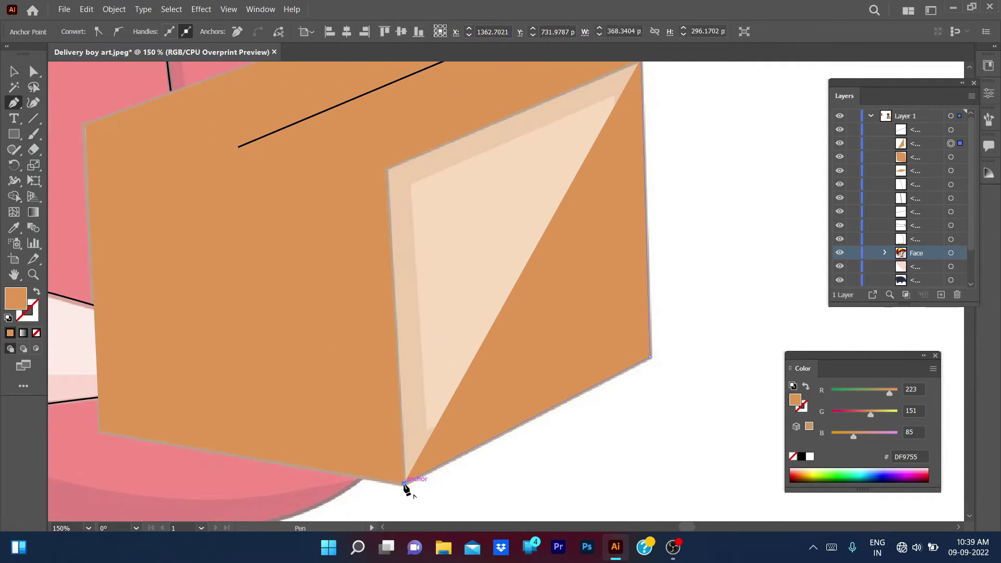
{"action": "left_click", "coordinate": [404, 485]}
{"action": "left_click", "coordinate": [388, 169]}
{"action": "scroll", "coordinate": [557, 198], "scroll_direction": "up", "scroll_amount": 3}
{"action": "scroll", "coordinate": [558, 198], "scroll_direction": "right", "scroll_amount": 1}
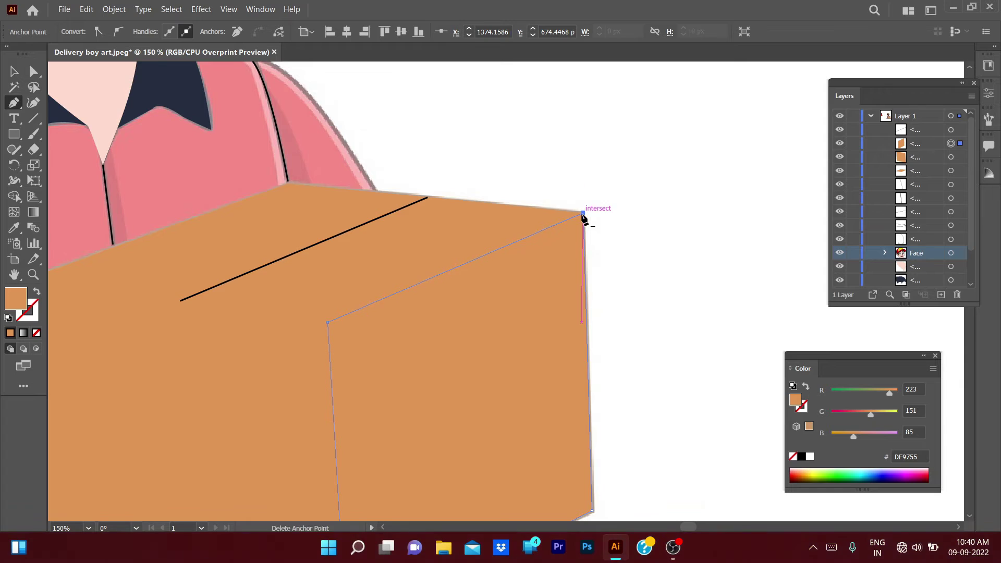
{"action": "left_click", "coordinate": [583, 215]}
{"action": "scroll", "coordinate": [582, 215], "scroll_direction": "down", "scroll_amount": 3}
{"action": "key", "text": "v"}
{"action": "left_click", "coordinate": [655, 280]}
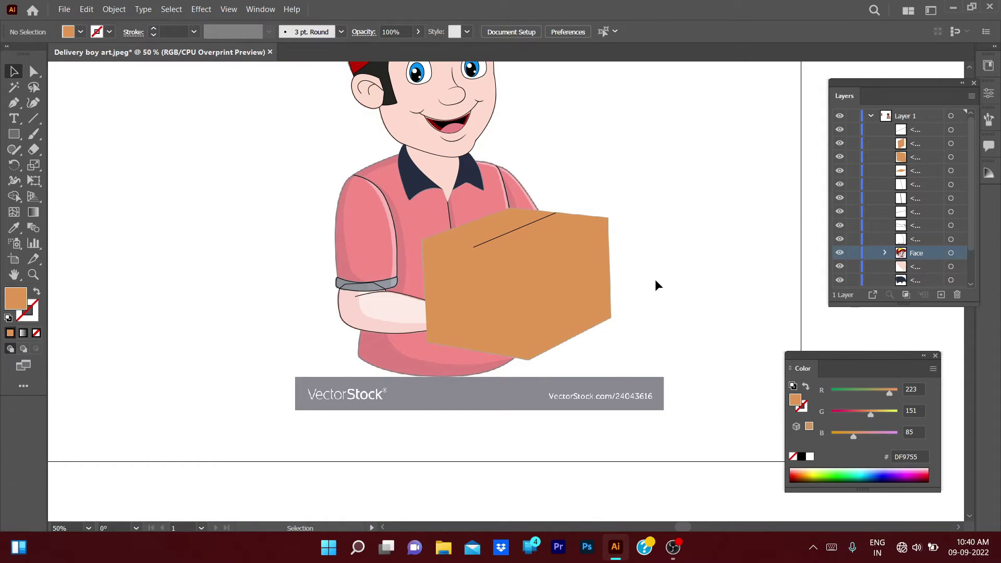
Hide the arm line path and the cuff line path.
{"action": "left_click", "coordinate": [365, 294]}
{"action": "key", "text": "ctrl+3"}
{"action": "left_click", "coordinate": [365, 302]}
{"action": "key", "text": "ctrl+3"}
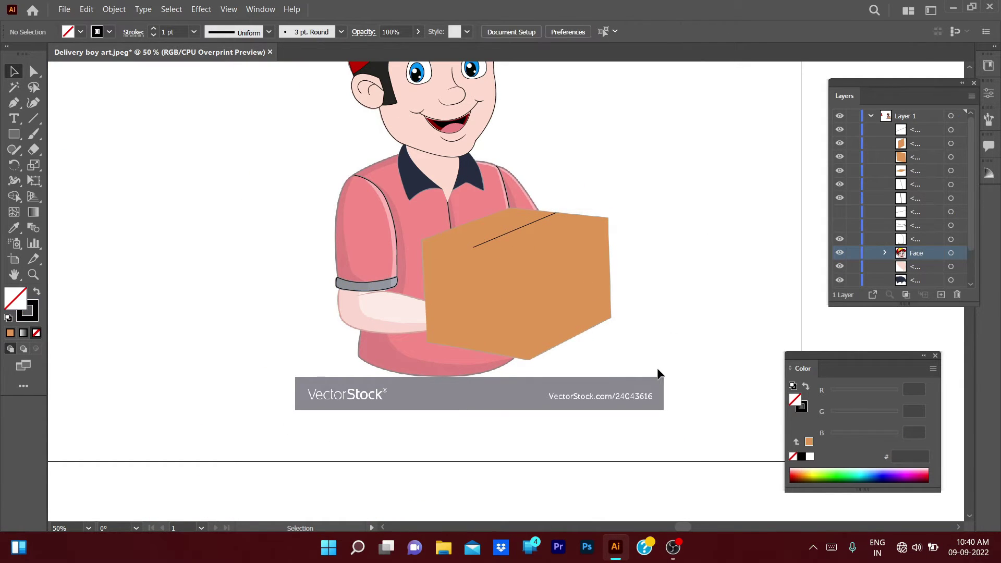
Set the orange box's outline colour to black in the Color Picker.
{"action": "left_click", "coordinate": [502, 188]}
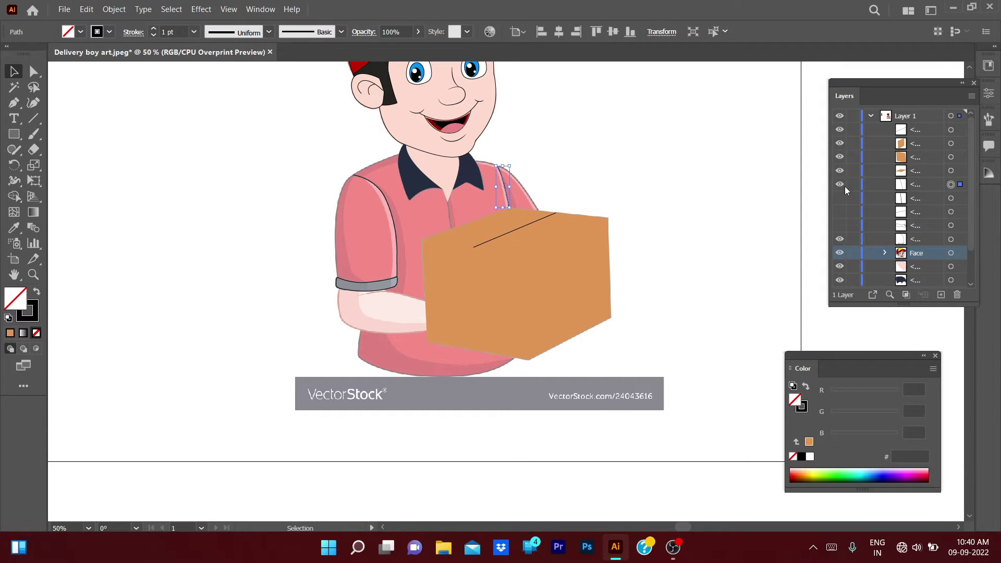
{"action": "left_click", "coordinate": [516, 286]}
{"action": "double_click", "coordinate": [27, 311]}
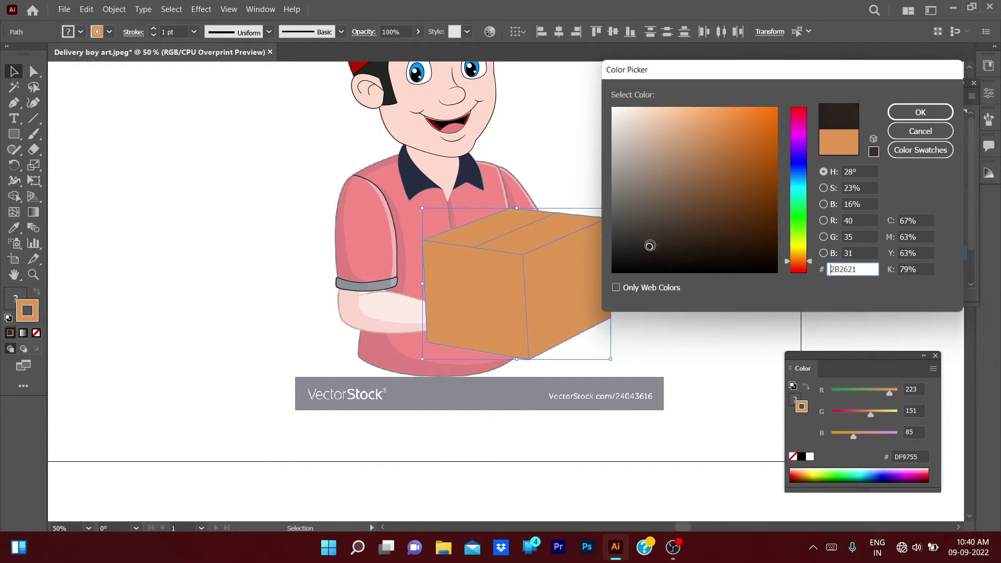
{"action": "left_click", "coordinate": [920, 112]}
{"action": "left_click", "coordinate": [677, 249]}
{"action": "key", "text": "c"}
{"action": "scroll", "coordinate": [599, 288], "scroll_direction": "up", "scroll_amount": 4}
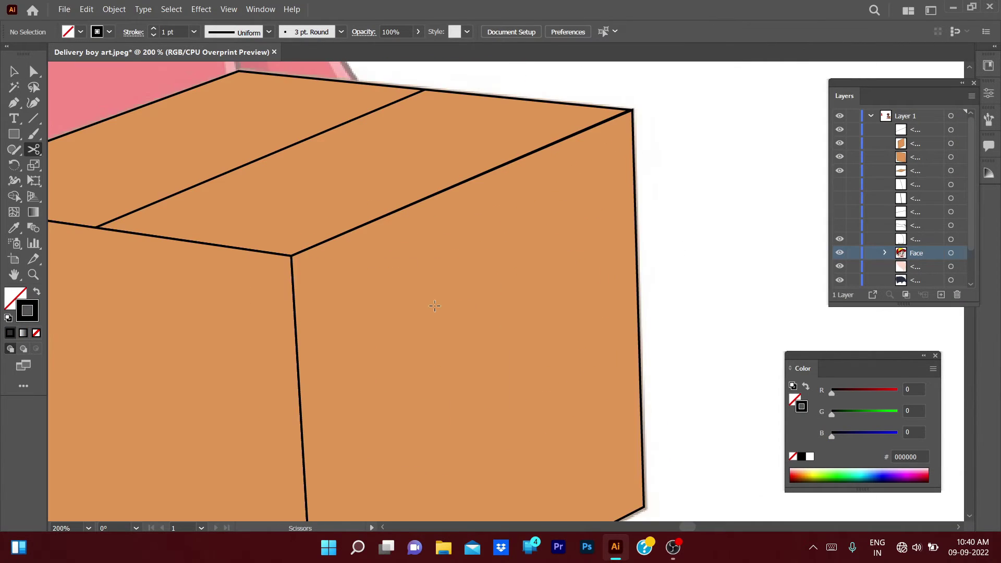
{"action": "scroll", "coordinate": [515, 302], "scroll_direction": "down", "scroll_amount": 3}
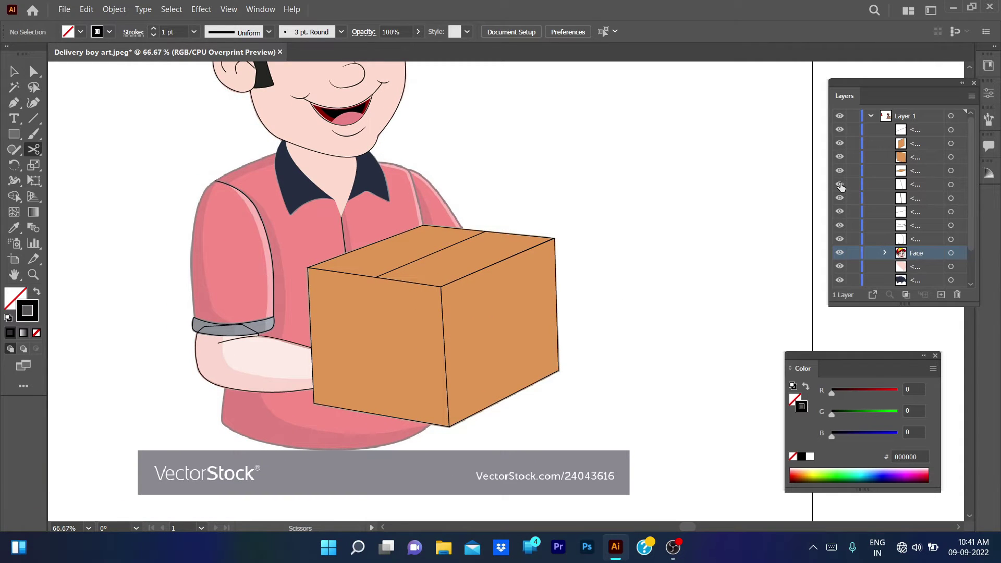
Move the hand outline above the box in Layers and fill it with the arm's skin colour.
{"action": "key", "text": "v"}
{"action": "key", "text": "ctrl+z"}
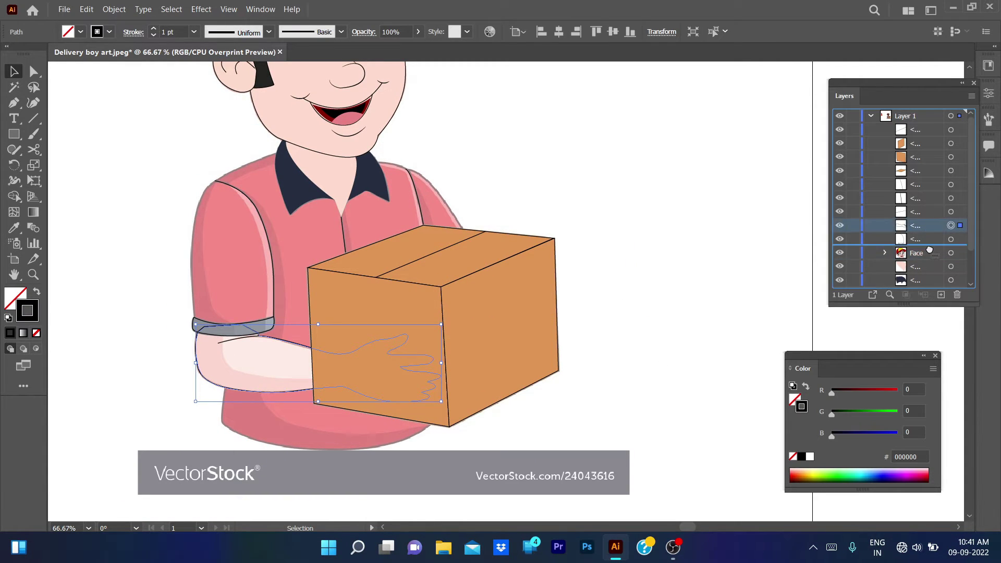
{"action": "left_click_drag", "start_coordinate": [928, 230], "coordinate": [931, 157]}
{"action": "key", "text": "i"}
{"action": "left_click", "coordinate": [275, 342]}
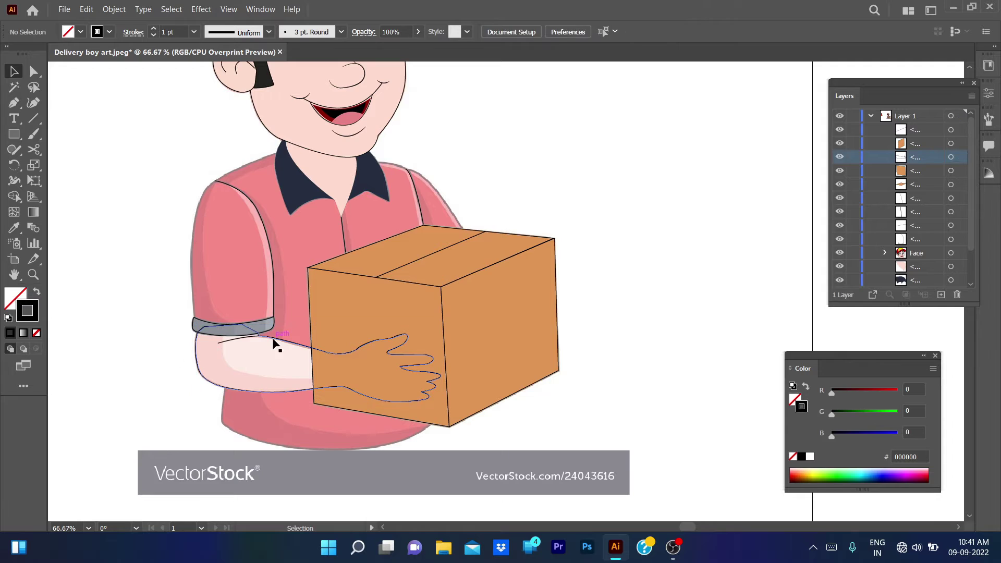
{"action": "key", "text": "v"}
{"action": "left_click", "coordinate": [164, 296]}
{"action": "left_click", "coordinate": [406, 365]}
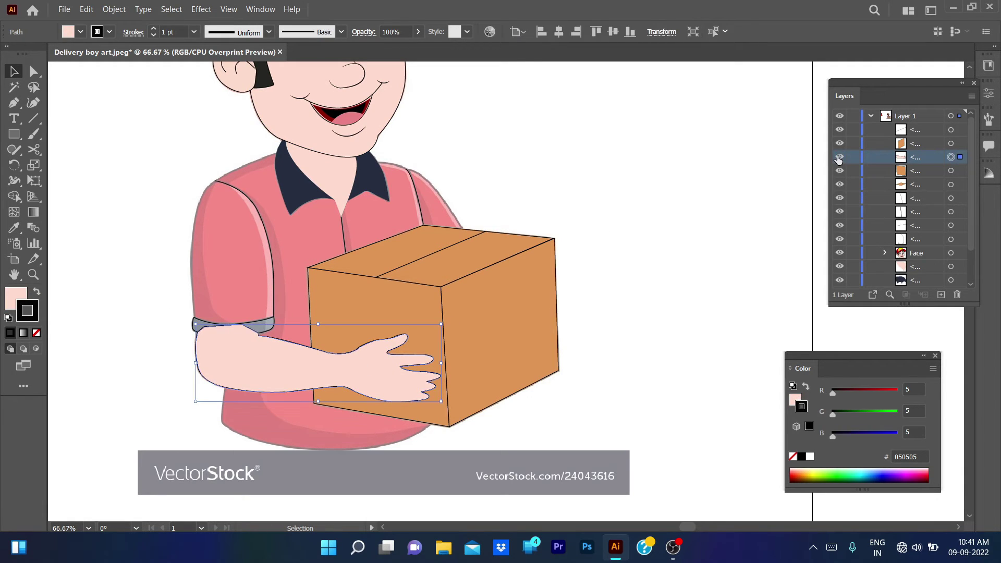
Group the orange box faces and tape line with Ctrl+G, then hide the group.
{"action": "key", "text": "ctrl+3"}
{"action": "left_click", "coordinate": [409, 342]}
{"action": "left_click", "coordinate": [637, 425]}
{"action": "left_click", "coordinate": [476, 259]}
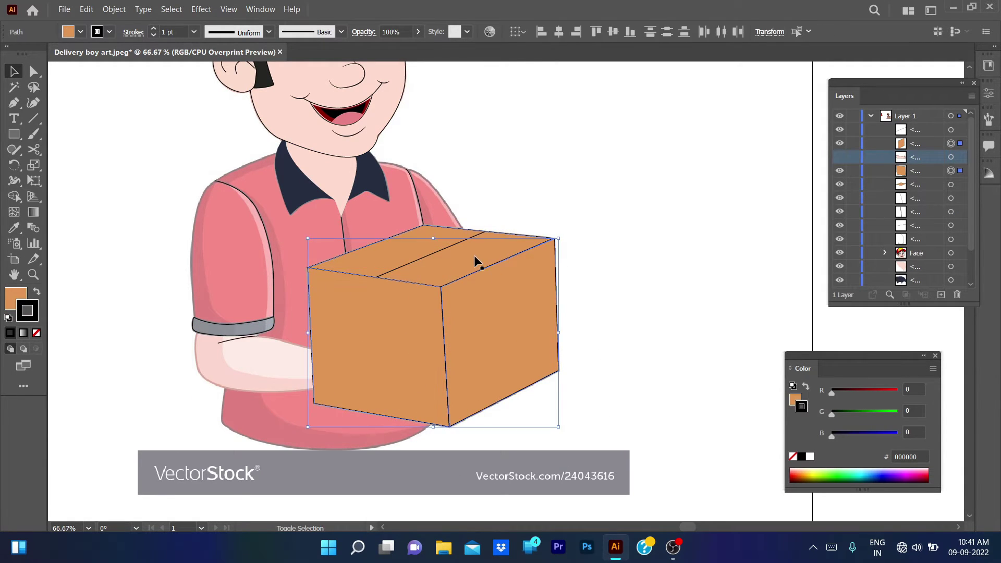
{"action": "key", "text": "ctrl+g"}
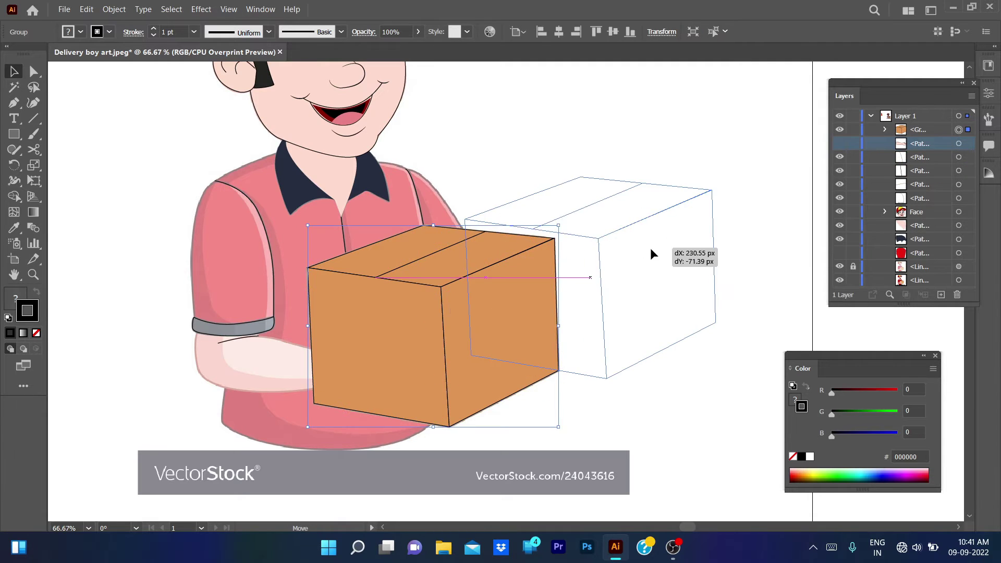
{"action": "key", "text": "ctrl+3"}
Show the hidden hand outline again and remove its fill colour.
{"action": "scroll", "coordinate": [649, 314], "scroll_direction": "up", "scroll_amount": 2}
{"action": "key", "text": "c"}
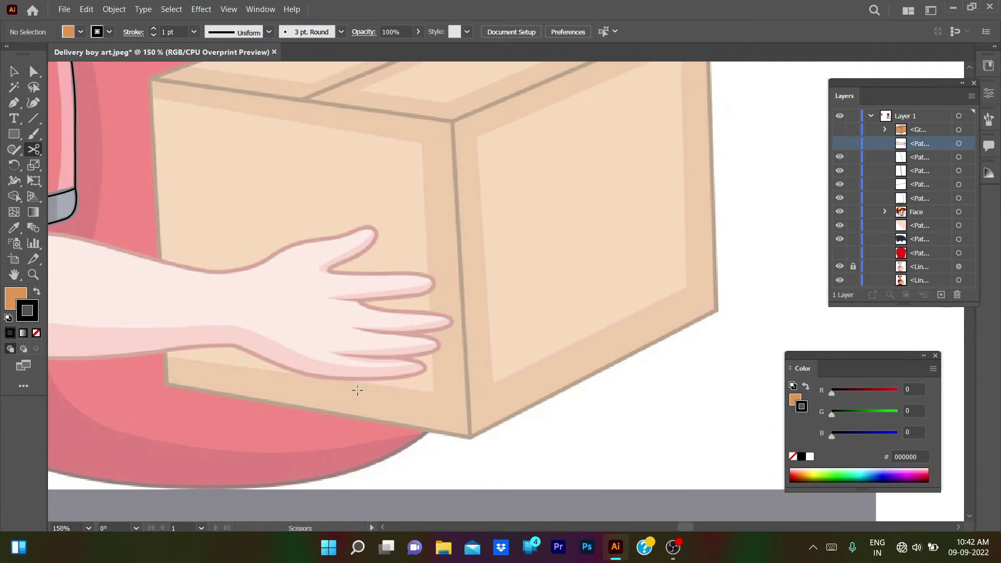
{"action": "scroll", "coordinate": [464, 399], "scroll_direction": "up", "scroll_amount": 2}
{"action": "left_click", "coordinate": [839, 143]}
{"action": "double_click", "coordinate": [15, 298]}
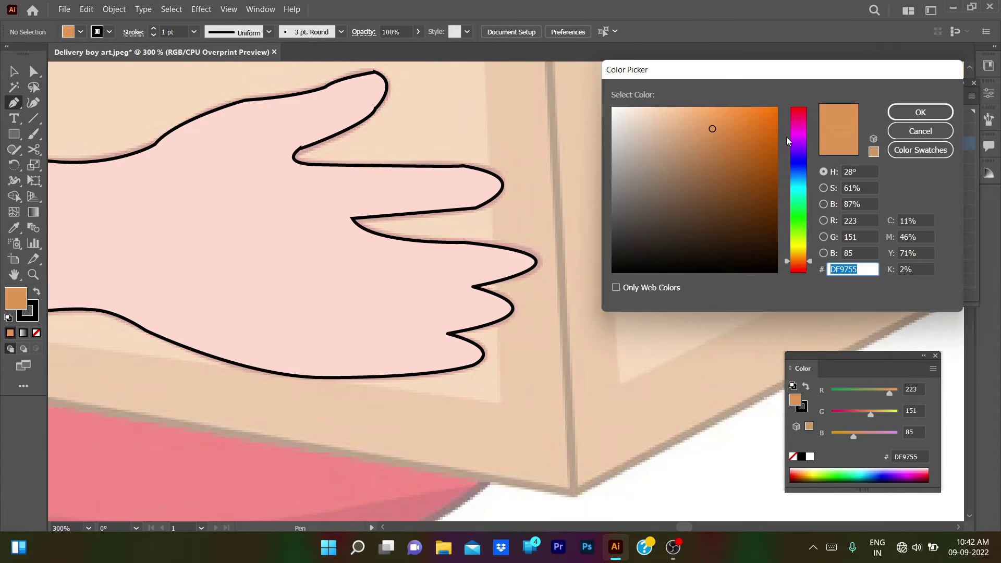
{"action": "key", "text": "Escape"}
{"action": "left_click", "coordinate": [36, 333]}
{"action": "key", "text": "v"}
{"action": "left_click", "coordinate": [451, 418]}
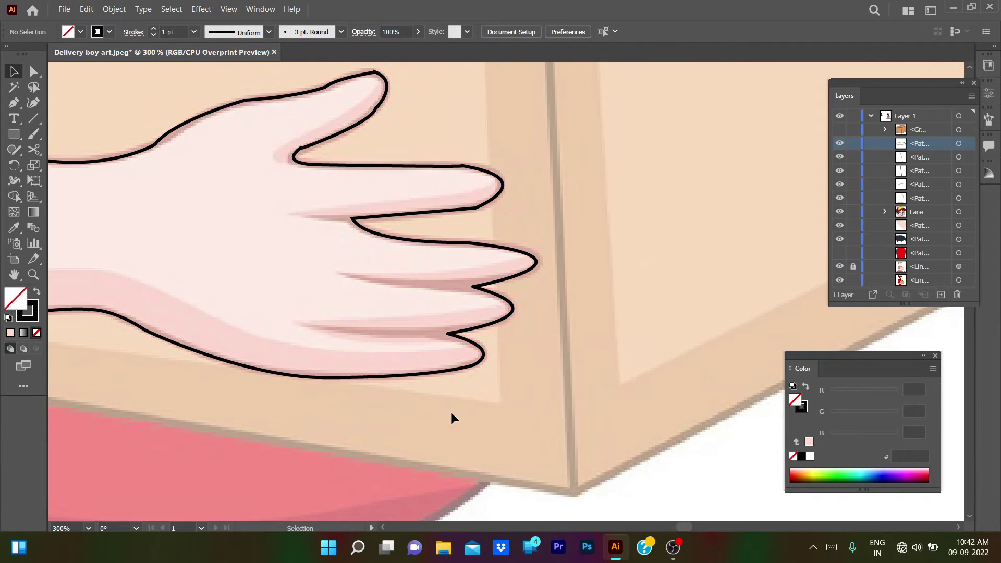
Draw three crease lines at the lowest, middle and top finger junctions.
{"action": "left_click", "coordinate": [448, 333]}
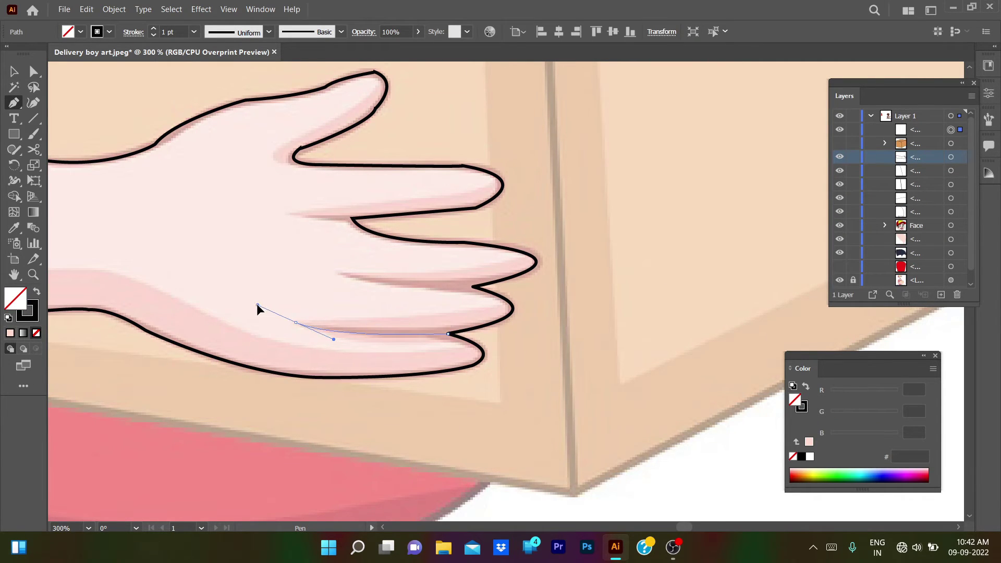
{"action": "left_click", "coordinate": [296, 324]}
{"action": "key", "text": "Escape"}
{"action": "left_click", "coordinate": [473, 286]}
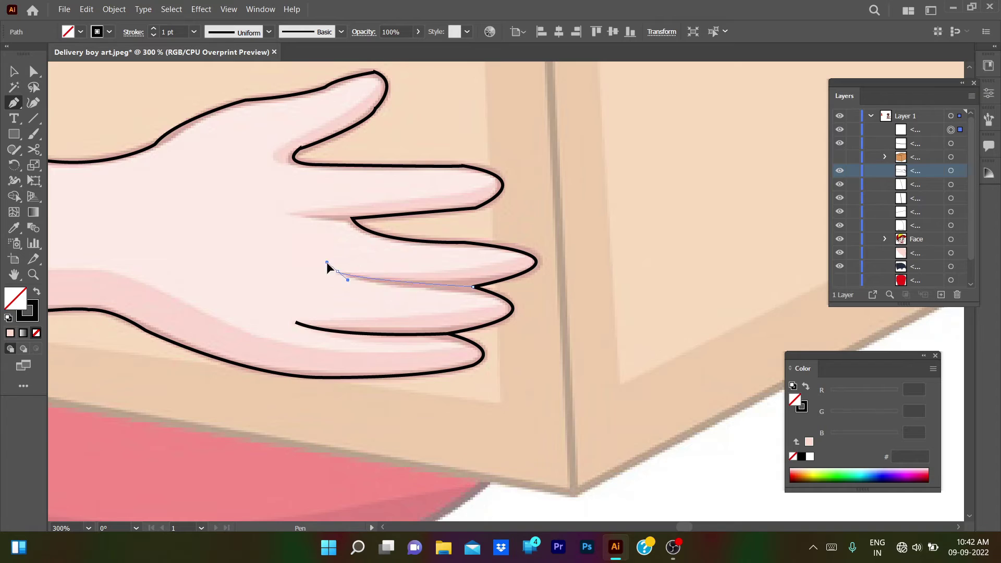
{"action": "left_click", "coordinate": [337, 270]}
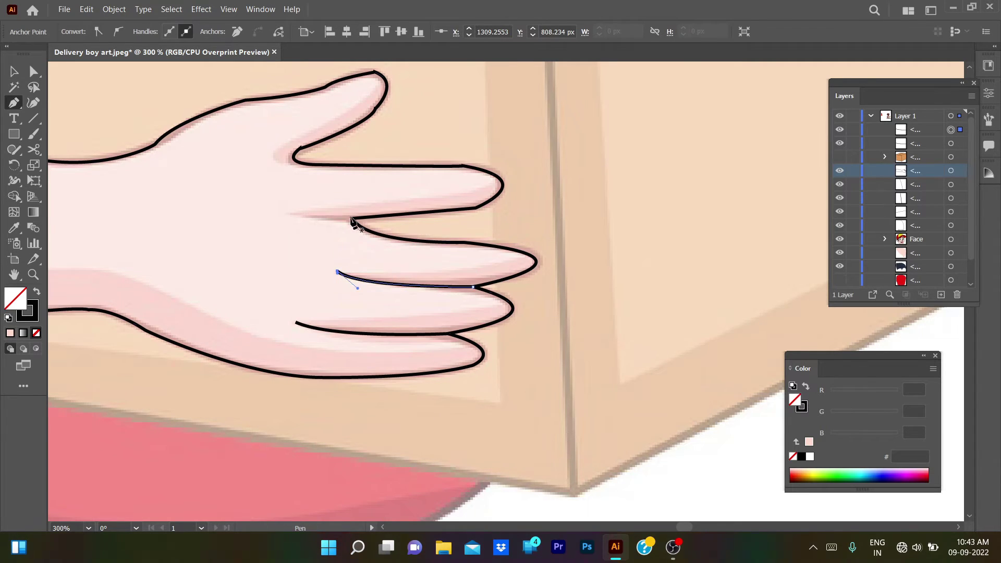
{"action": "left_click", "coordinate": [353, 219]}
{"action": "left_click", "coordinate": [286, 212]}
{"action": "key", "text": "v"}
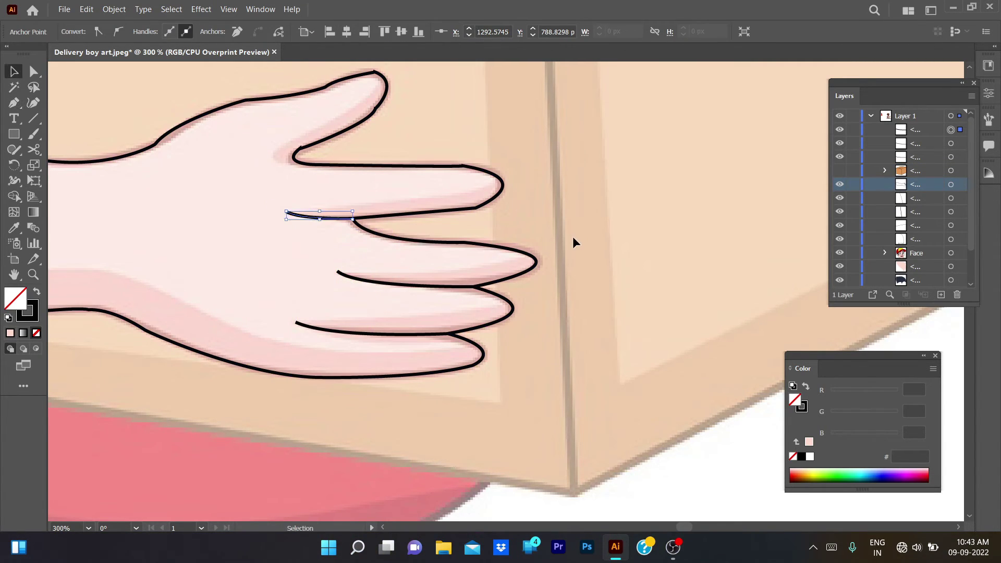
Give the bottom crease line a 3 pt. Round stroke and check the hand against its pink fill.
{"action": "left_click", "coordinate": [375, 282]}
{"action": "left_click", "coordinate": [404, 331]}
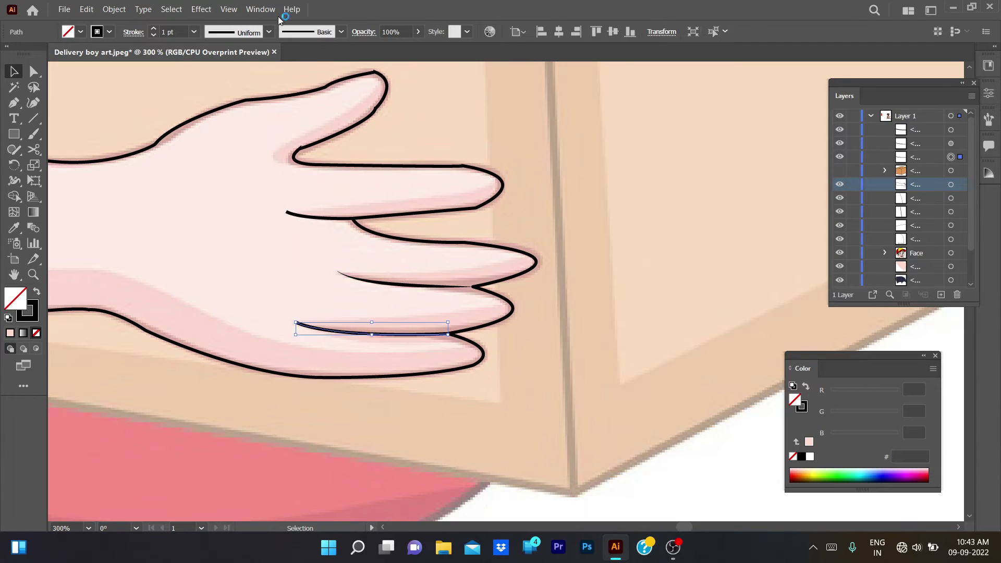
{"action": "left_click", "coordinate": [228, 73]}
{"action": "left_click", "coordinate": [249, 149]}
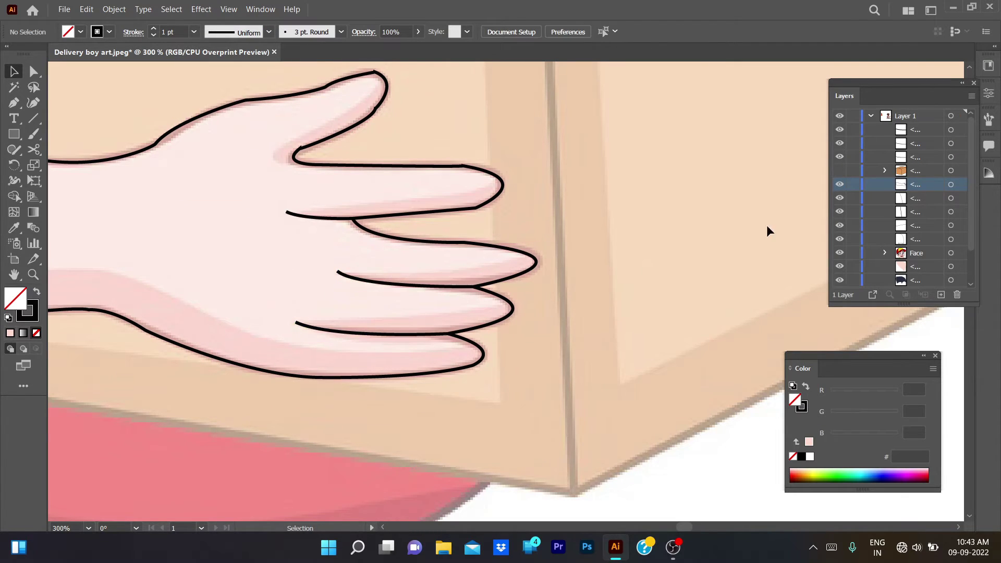
{"action": "left_click", "coordinate": [58, 337]}
{"action": "left_click", "coordinate": [393, 388]}
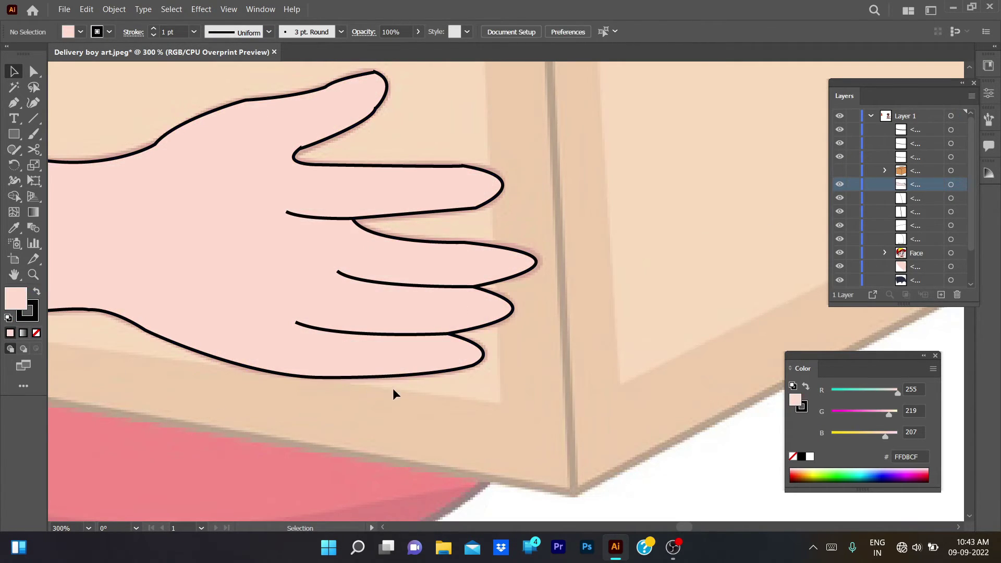
{"action": "scroll", "coordinate": [351, 380], "scroll_direction": "down", "scroll_amount": 3}
{"action": "scroll", "coordinate": [432, 202], "scroll_direction": "up", "scroll_amount": 3}
{"action": "left_click", "coordinate": [432, 197]}
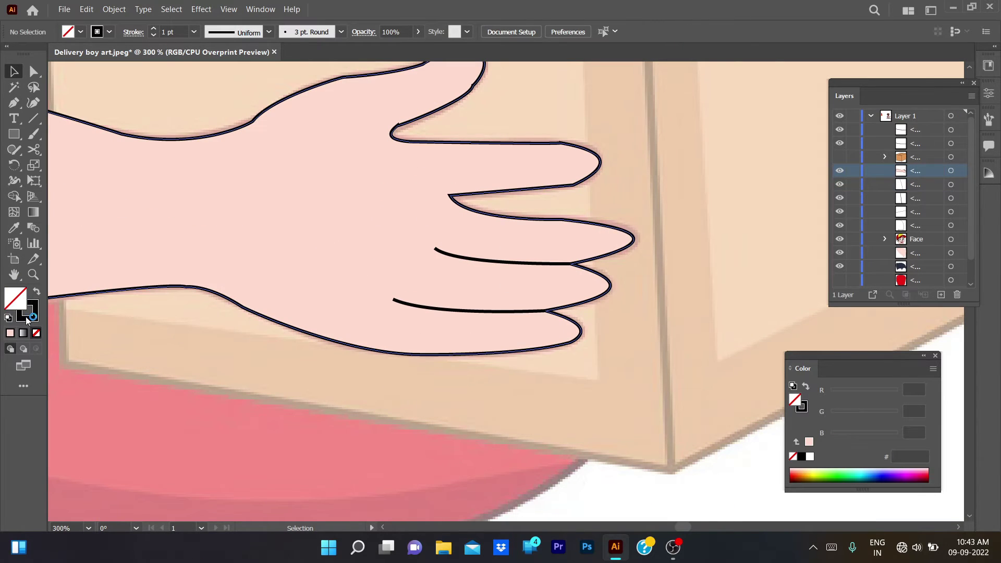
{"action": "key", "text": "ctrl+z"}
Draw a short crease at the upper finger junction, then delete it.
{"action": "key", "text": "p"}
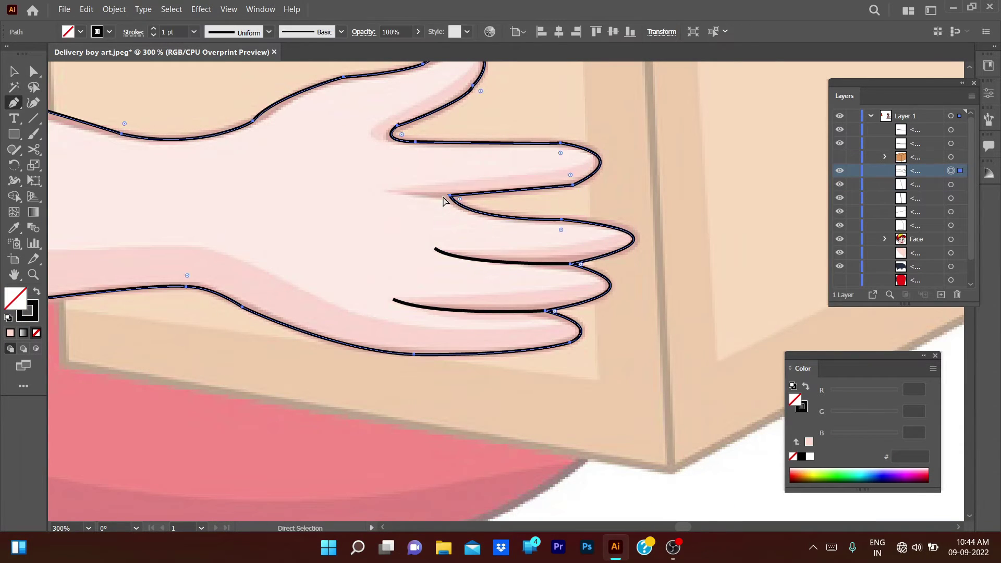
{"action": "left_click", "coordinate": [389, 190]}
{"action": "left_click", "coordinate": [449, 195]}
{"action": "key", "text": "v"}
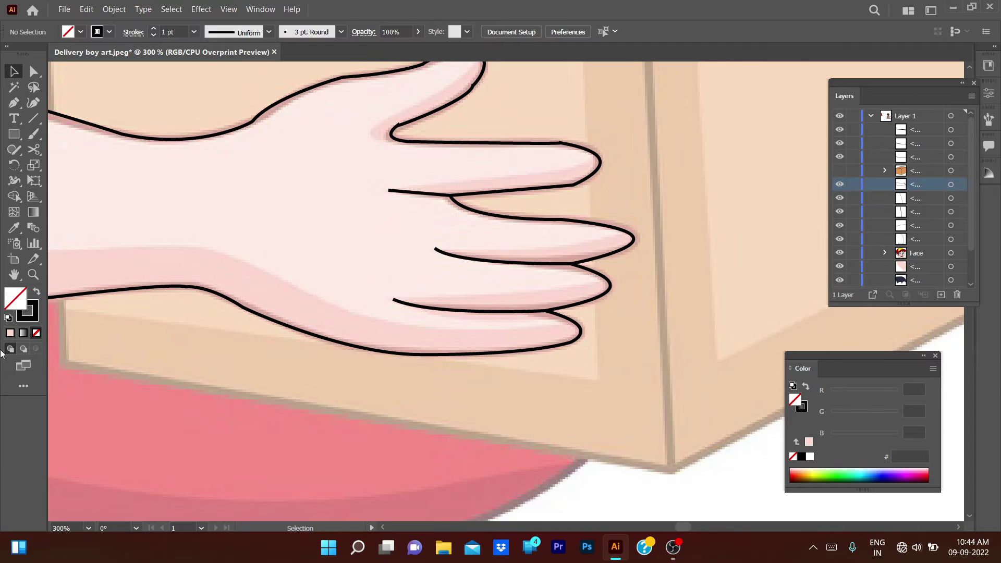
{"action": "scroll", "coordinate": [325, 466], "scroll_direction": "down", "scroll_amount": 2}
{"action": "scroll", "coordinate": [325, 468], "scroll_direction": "up", "scroll_amount": 2}
{"action": "left_click", "coordinate": [443, 194]}
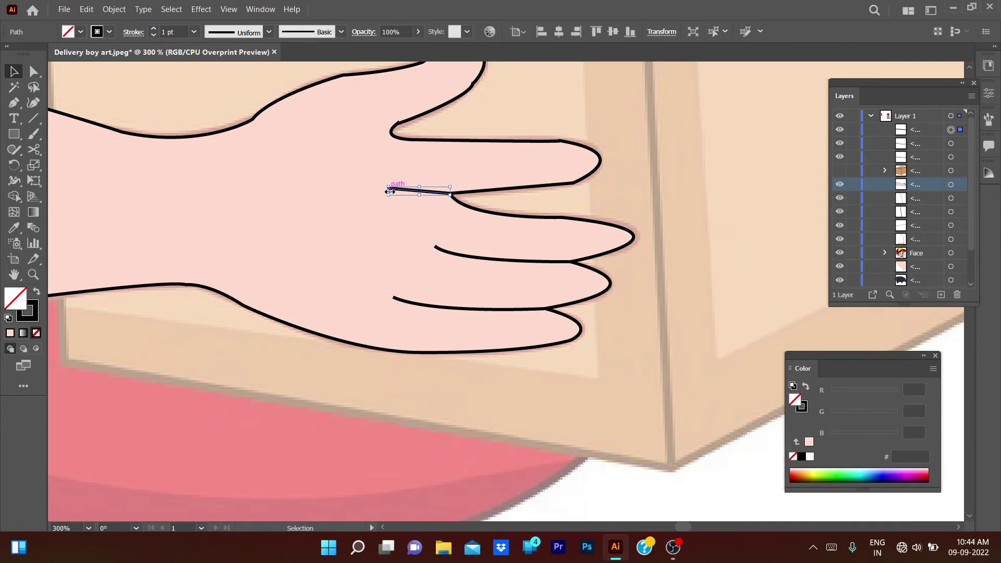
{"action": "key", "text": "a"}
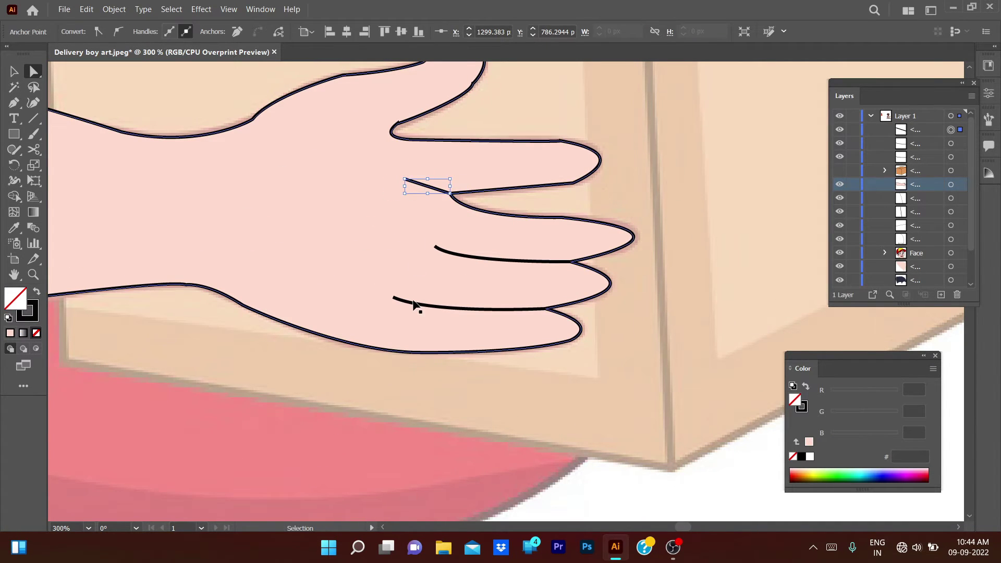
{"action": "key", "text": "Delete"}
Move the hand's finger-junction anchor down and redraw the top crease line.
{"action": "left_click", "coordinate": [462, 206]}
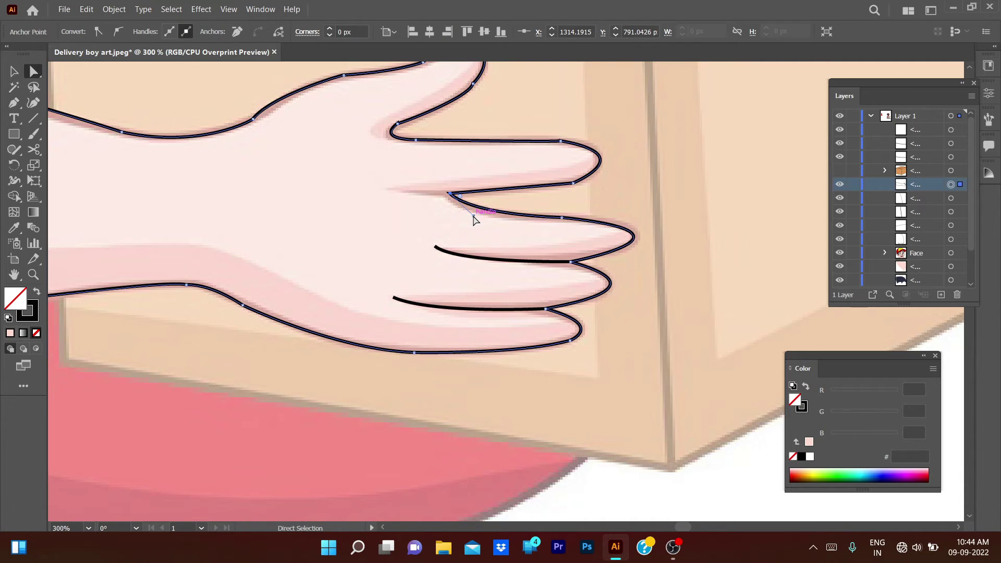
{"action": "left_click_drag", "start_coordinate": [449, 195], "coordinate": [455, 200]}
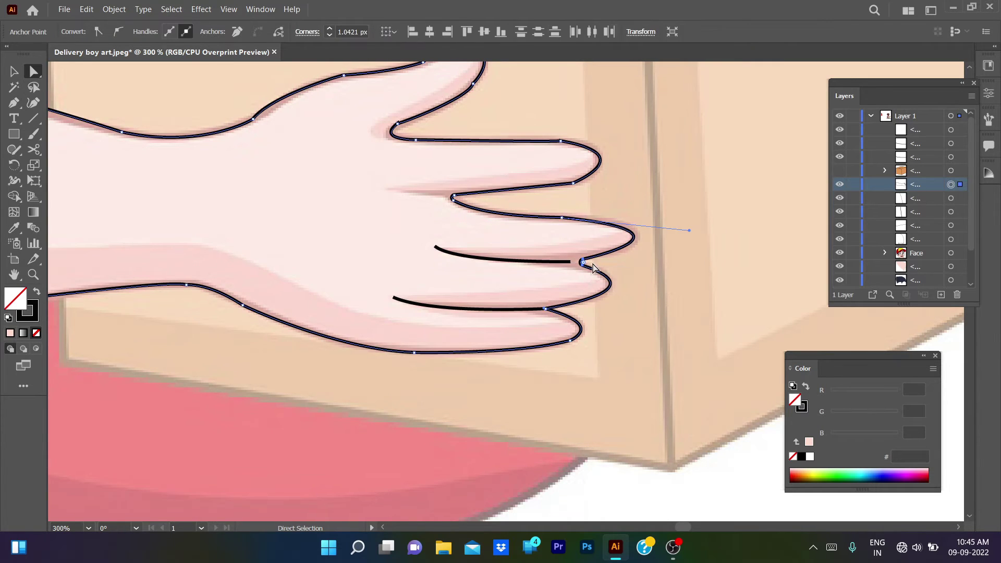
{"action": "mouse_move", "coordinate": [449, 196]}
{"action": "left_mouse_down"}
{"action": "mouse_move", "coordinate": [420, 198]}
{"action": "mouse_move", "coordinate": [613, 241]}
{"action": "left_mouse_up"}
{"action": "key", "text": "p"}
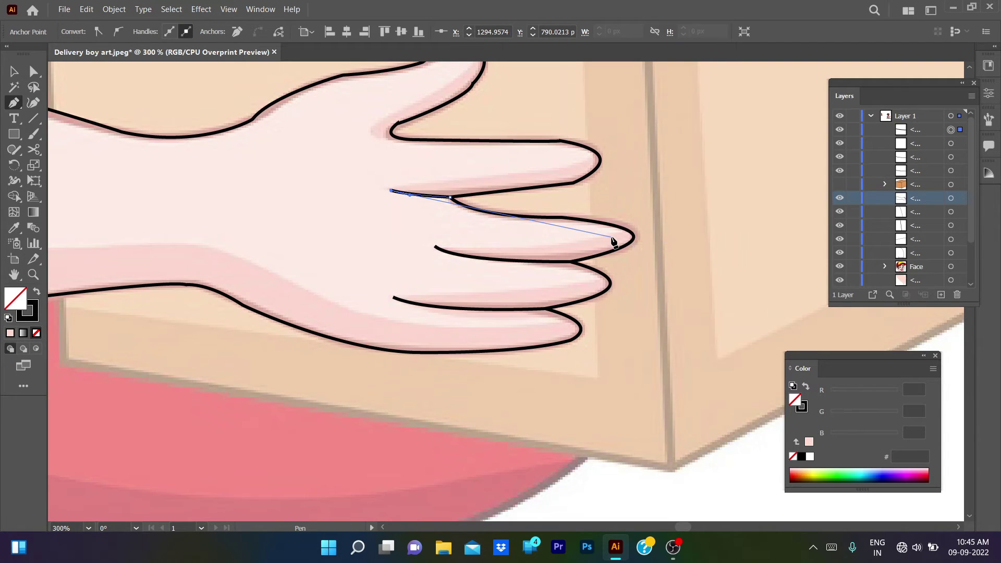
{"action": "left_click", "coordinate": [659, 205], "text": "ctrl"}
Zoom out to view the arm, shirt and box, and unhide the traced box artwork.
{"action": "key", "text": "ctrl+1"}
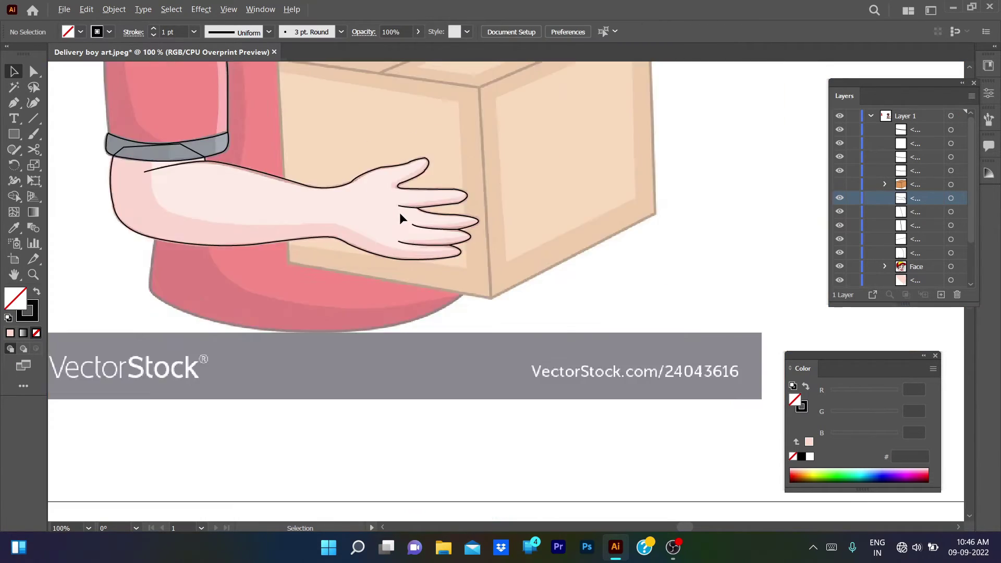
{"action": "key", "text": "ctrl+minus"}
{"action": "left_click", "coordinate": [330, 246]}
{"action": "left_click", "coordinate": [150, 286]}
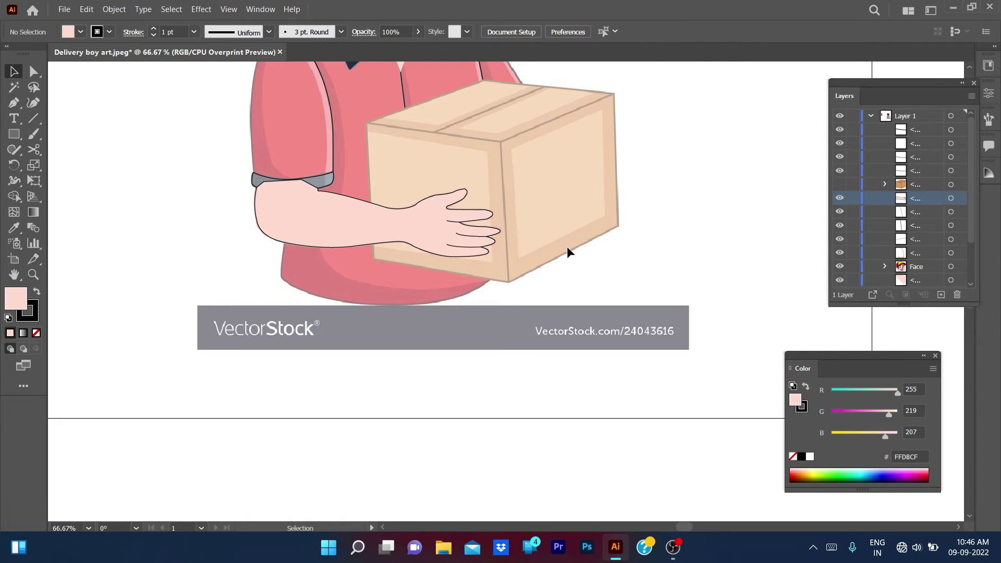
{"action": "left_click", "coordinate": [332, 179]}
{"action": "scroll", "coordinate": [520, 252], "scroll_direction": "up", "scroll_amount": 3}
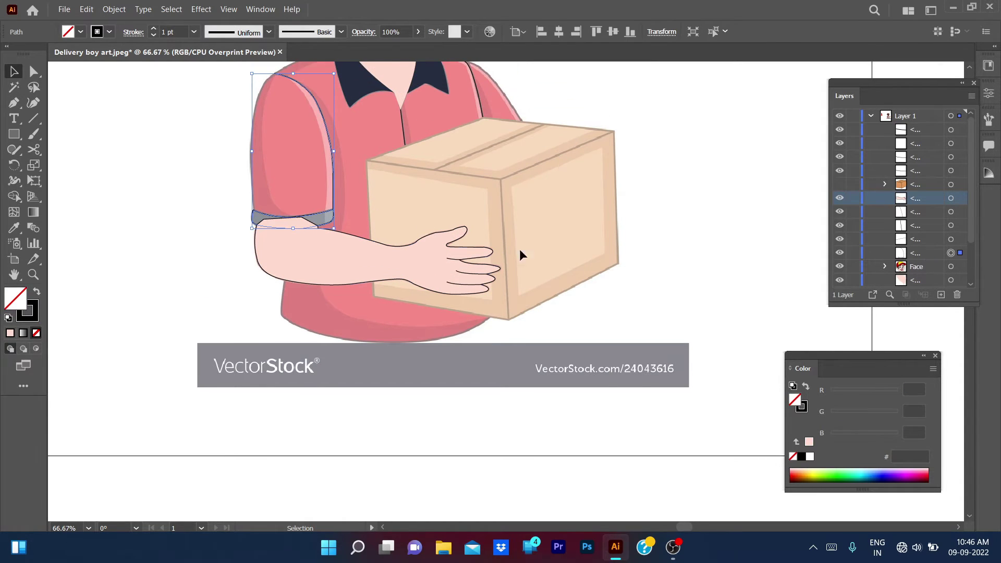
{"action": "key", "text": "ctrl+shift+a"}
{"action": "key", "text": "ctrl+alt+3"}
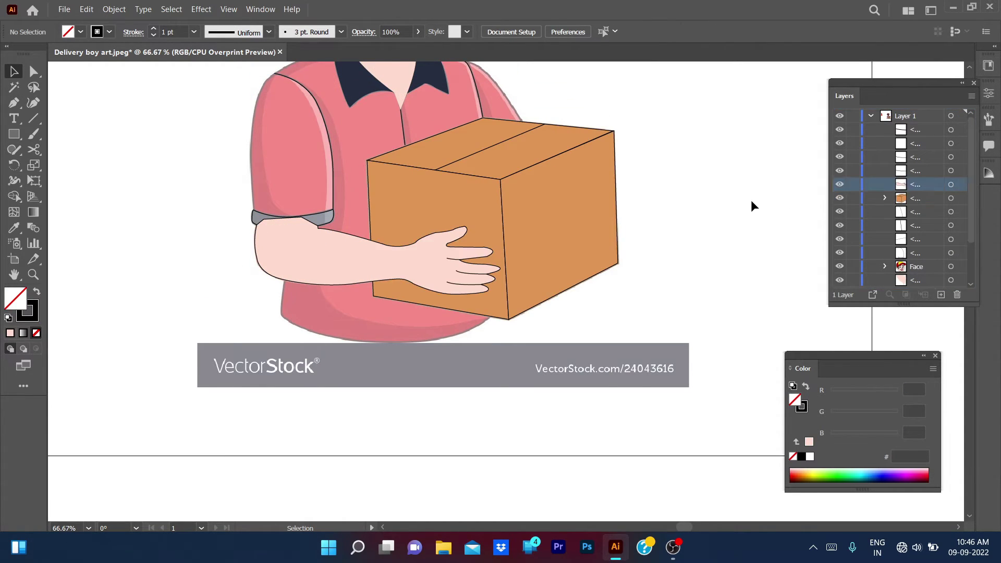
{"action": "scroll", "coordinate": [925, 214], "scroll_direction": "down", "scroll_amount": 2}
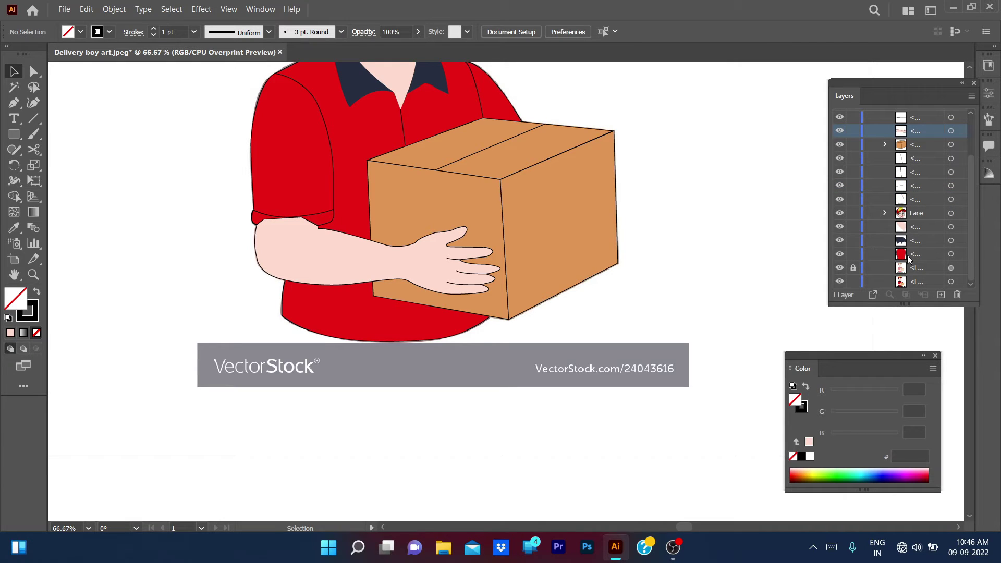
{"action": "scroll", "coordinate": [714, 193], "scroll_direction": "up", "scroll_amount": 5}
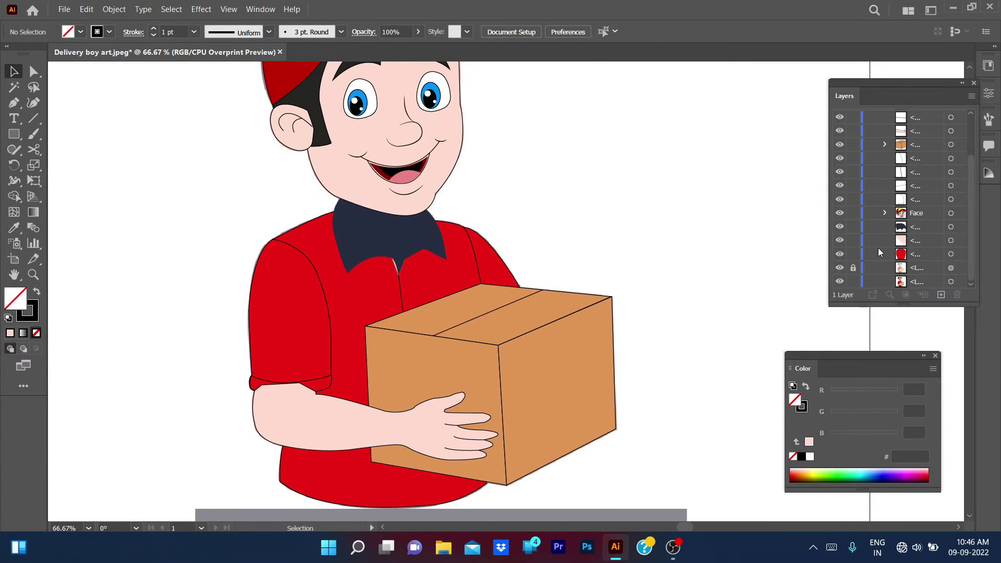
Try moving the arm behind the shirt, undo it, and set the current fill to none.
{"action": "left_click", "coordinate": [352, 424]}
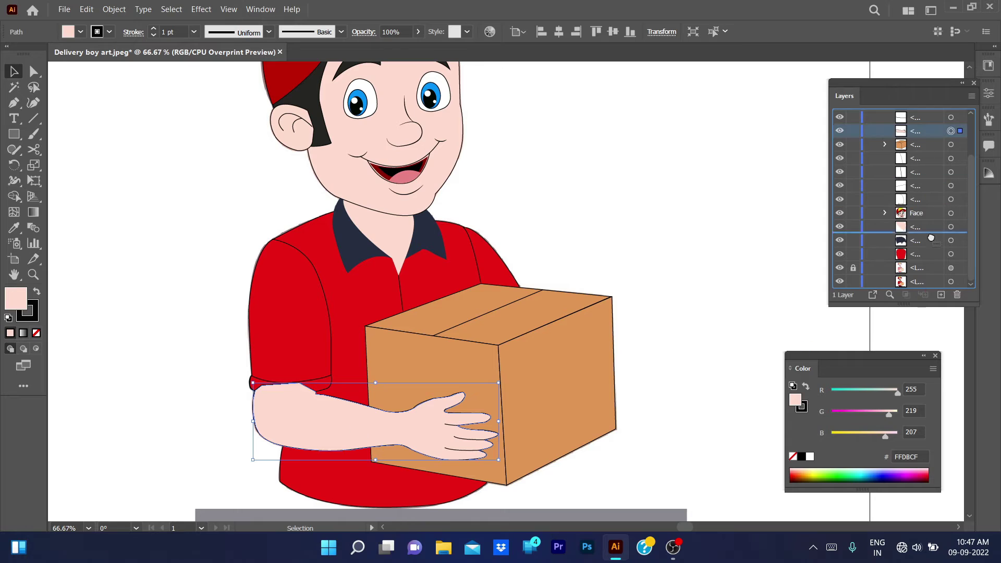
{"action": "left_click_drag", "start_coordinate": [917, 131], "coordinate": [917, 260]}
{"action": "key", "text": "ctrl+z"}
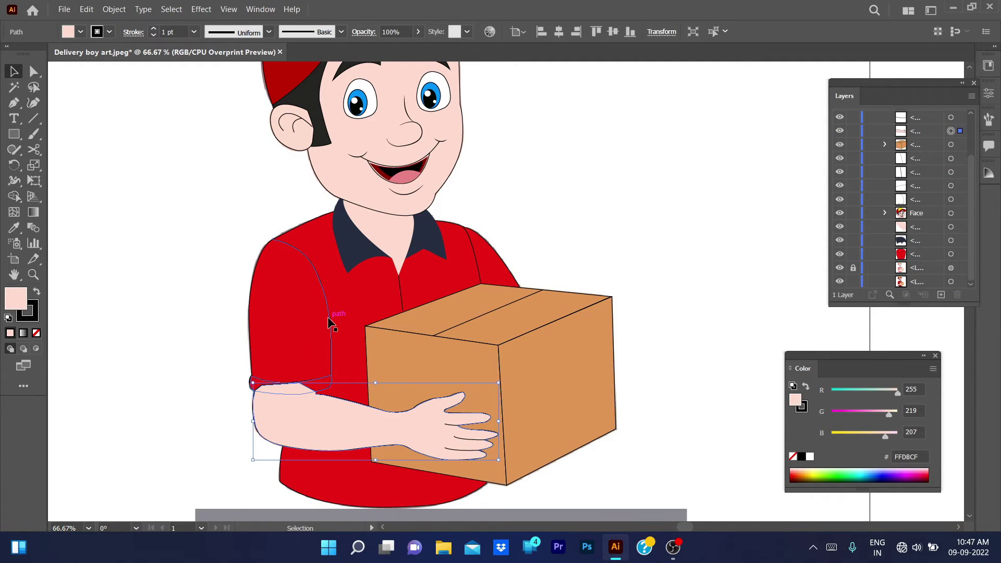
{"action": "left_click", "coordinate": [330, 316]}
{"action": "left_click", "coordinate": [257, 267]}
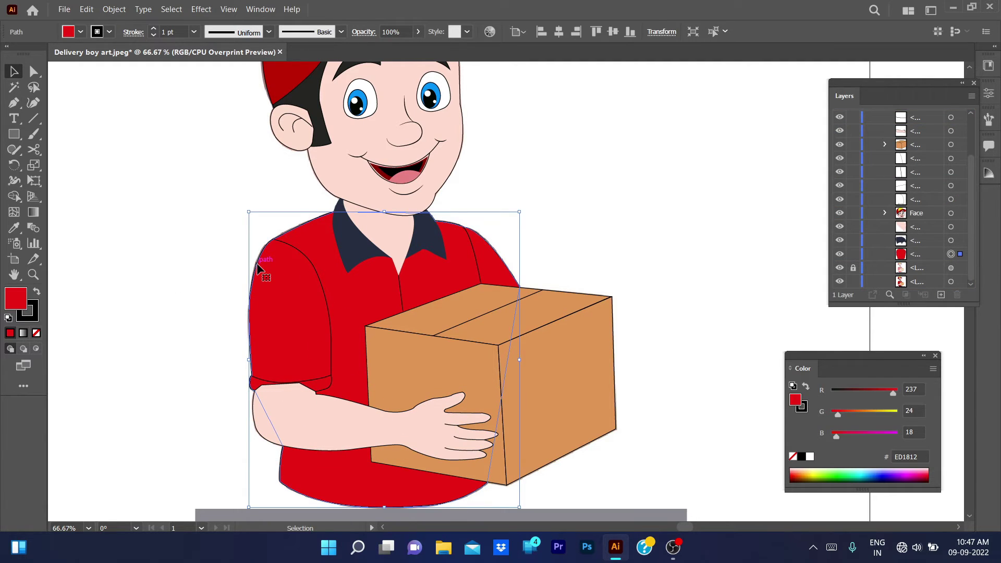
{"action": "left_click", "coordinate": [274, 444]}
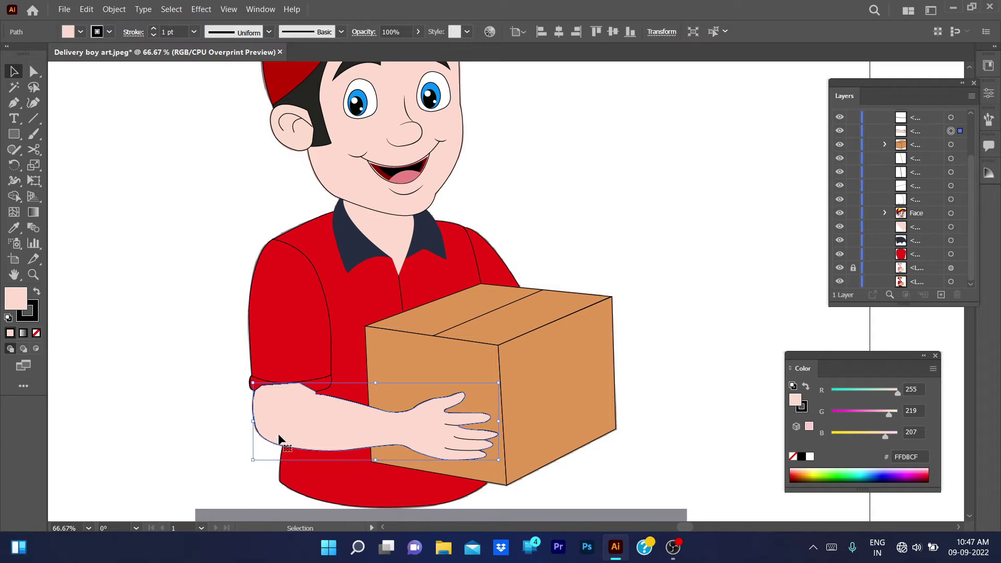
{"action": "left_click", "coordinate": [685, 274]}
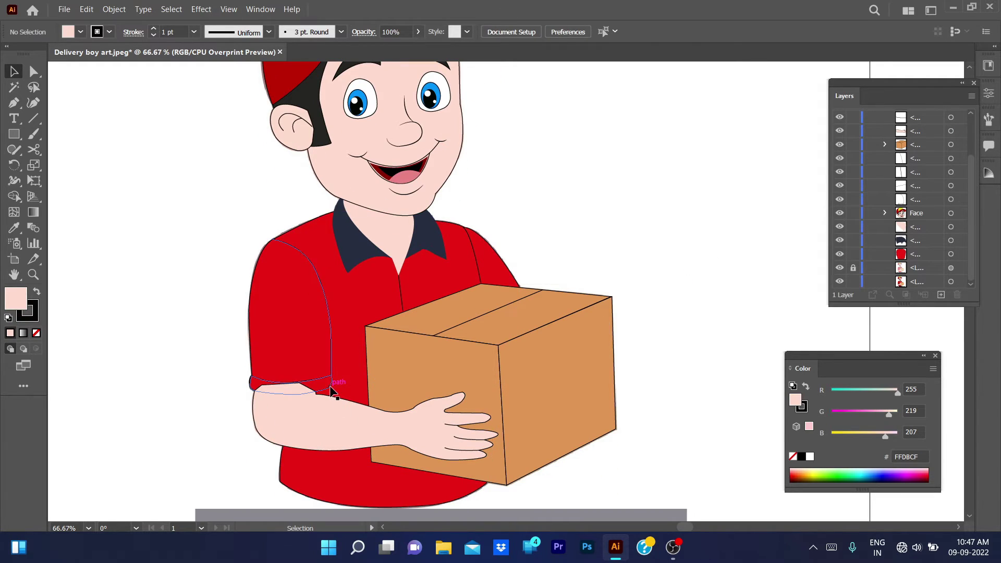
{"action": "key", "text": "slash"}
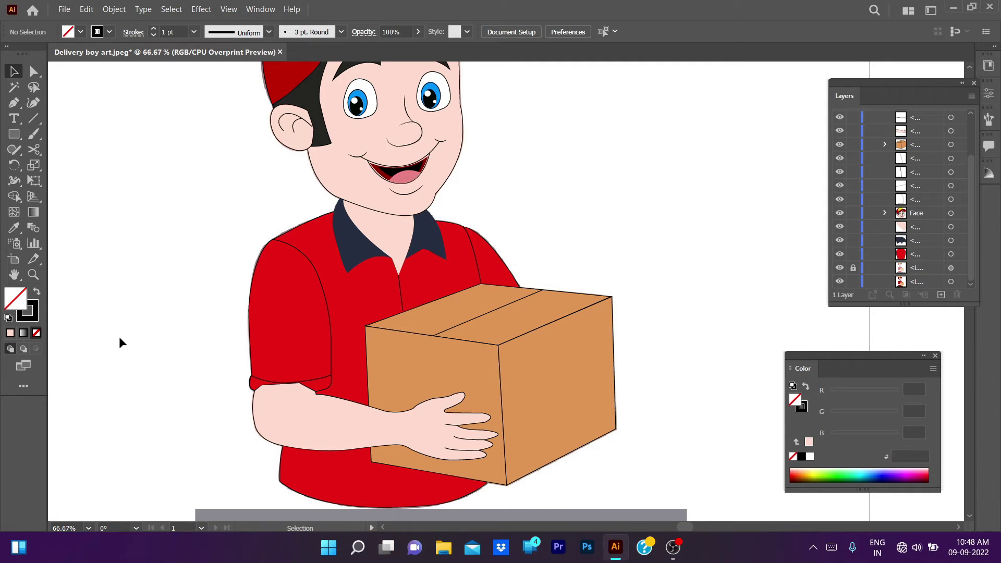
Hide the watermark image and restack the arm and hand in front of the box.
{"action": "scroll", "coordinate": [579, 201], "scroll_direction": "up", "scroll_amount": 3}
{"action": "scroll", "coordinate": [579, 201], "scroll_direction": "down", "scroll_amount": 5}
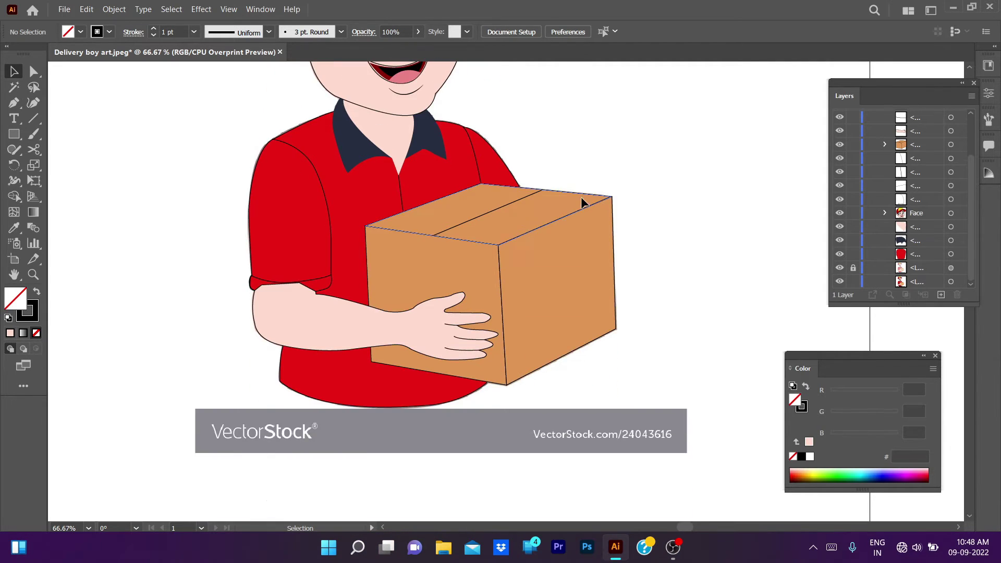
{"action": "left_click", "coordinate": [839, 281]}
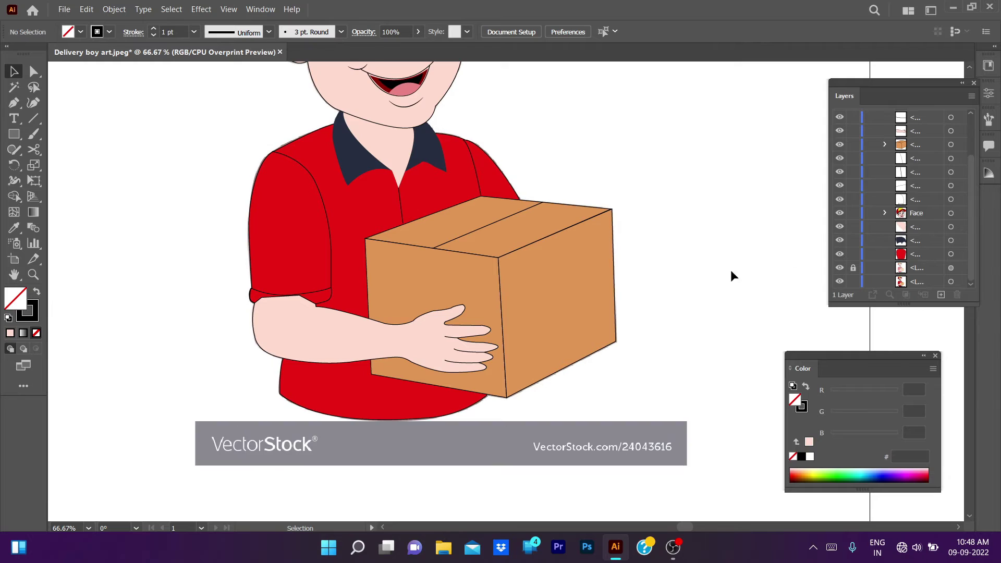
{"action": "left_click", "coordinate": [324, 315]}
{"action": "left_click_drag", "start_coordinate": [906, 131], "coordinate": [928, 267]}
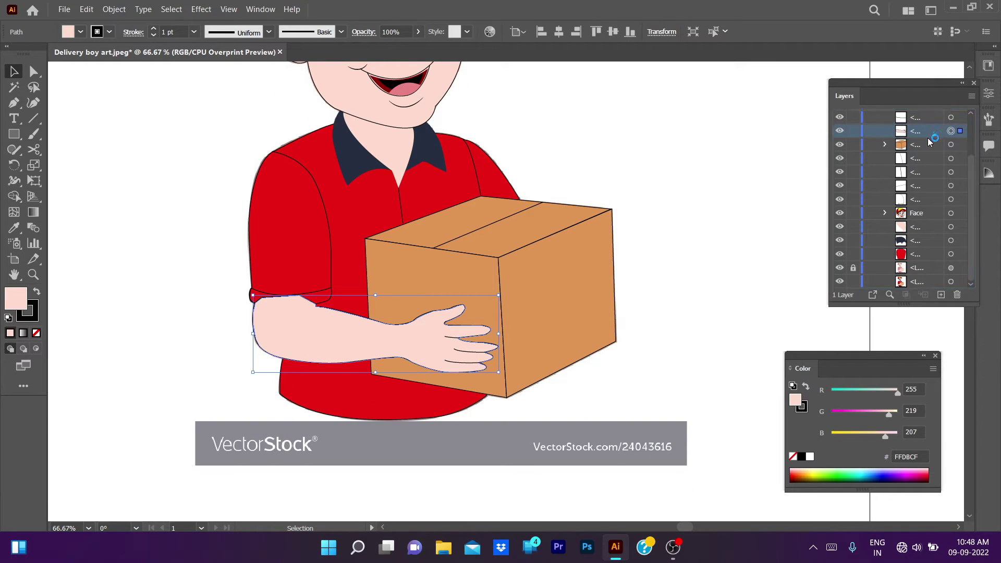
{"action": "key", "text": "ctrl+z"}
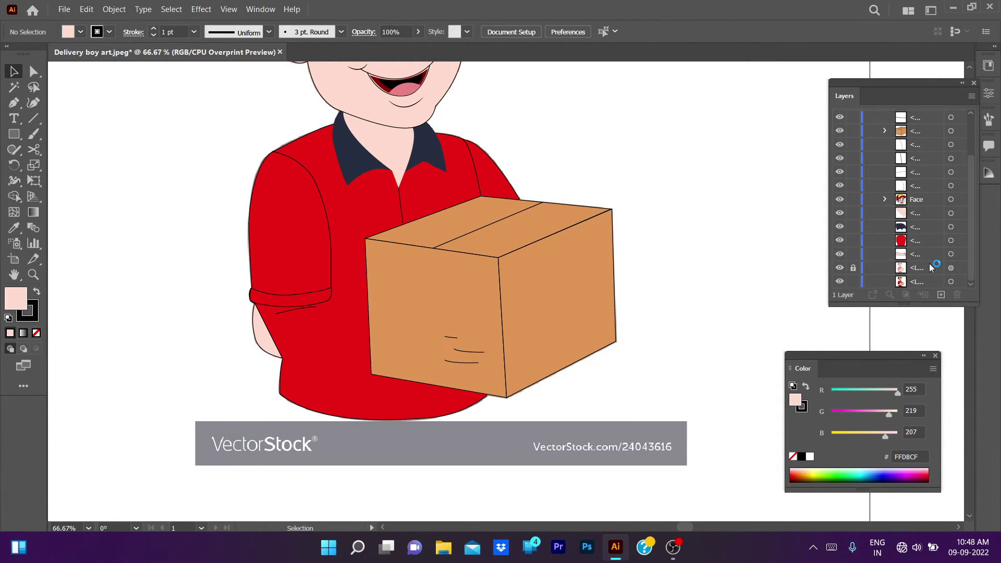
{"action": "key", "text": "ctrl+z"}
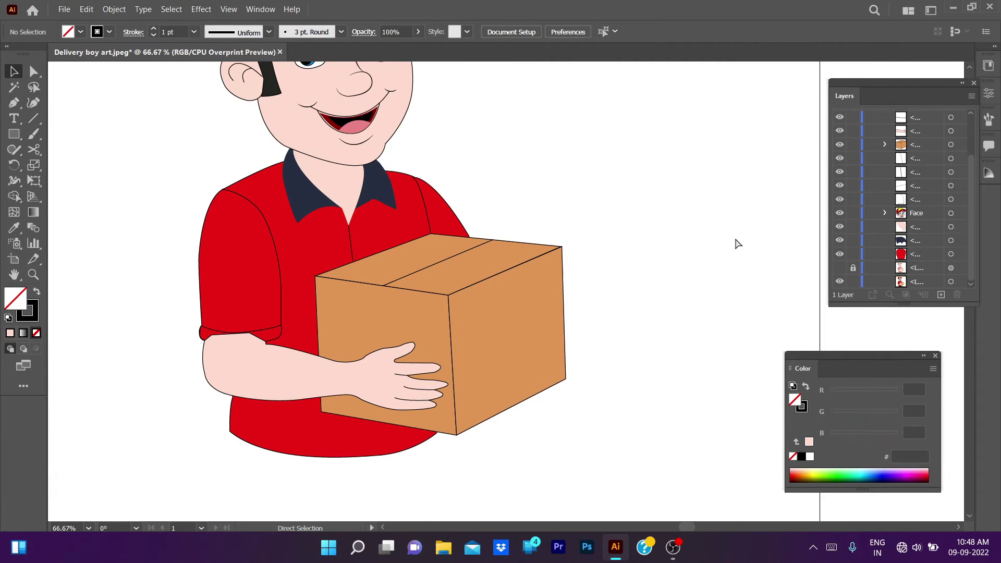
{"action": "right_click", "coordinate": [722, 235]}
{"action": "key", "text": "Escape"}
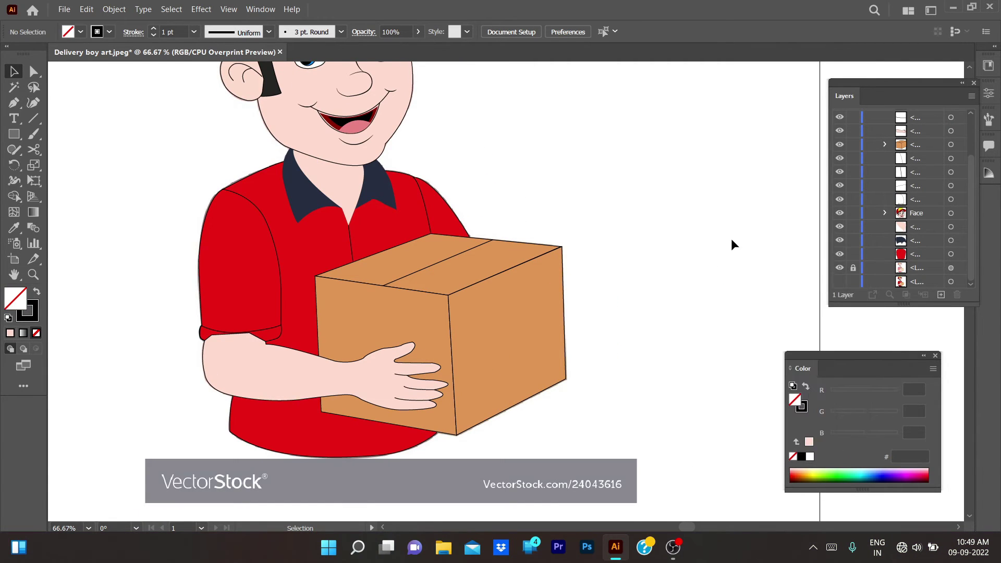
Move the sleeve above the red shirt in the Layers stacking order.
{"action": "scroll", "coordinate": [740, 255], "scroll_direction": "up", "scroll_amount": 2}
{"action": "scroll", "coordinate": [677, 304], "scroll_direction": "down", "scroll_amount": 1}
{"action": "left_click", "coordinate": [214, 386]}
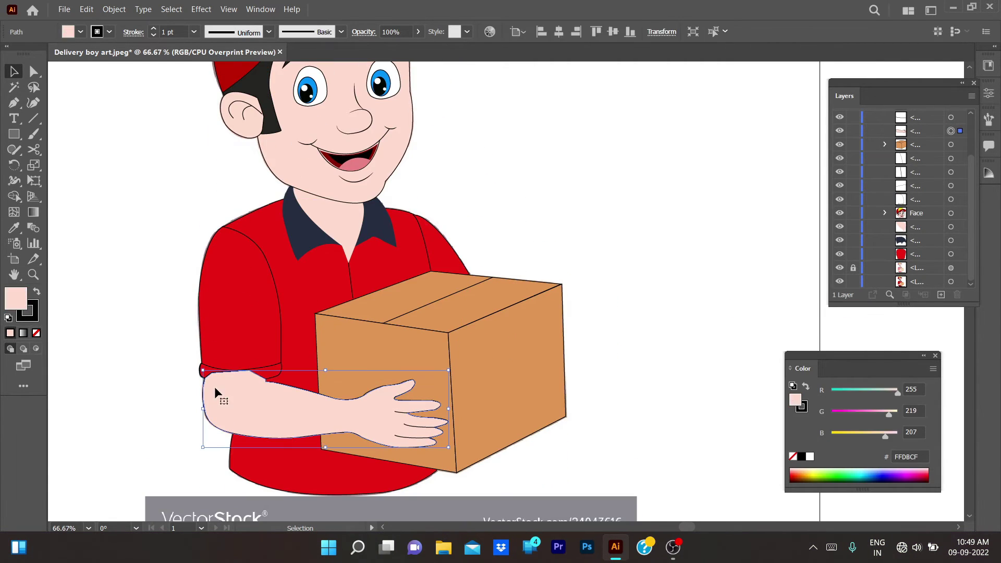
{"action": "left_click", "coordinate": [280, 311]}
{"action": "mouse_move", "coordinate": [943, 202]}
{"action": "left_mouse_down"}
{"action": "mouse_move", "coordinate": [941, 237]}
{"action": "mouse_move", "coordinate": [941, 214]}
{"action": "left_mouse_up"}
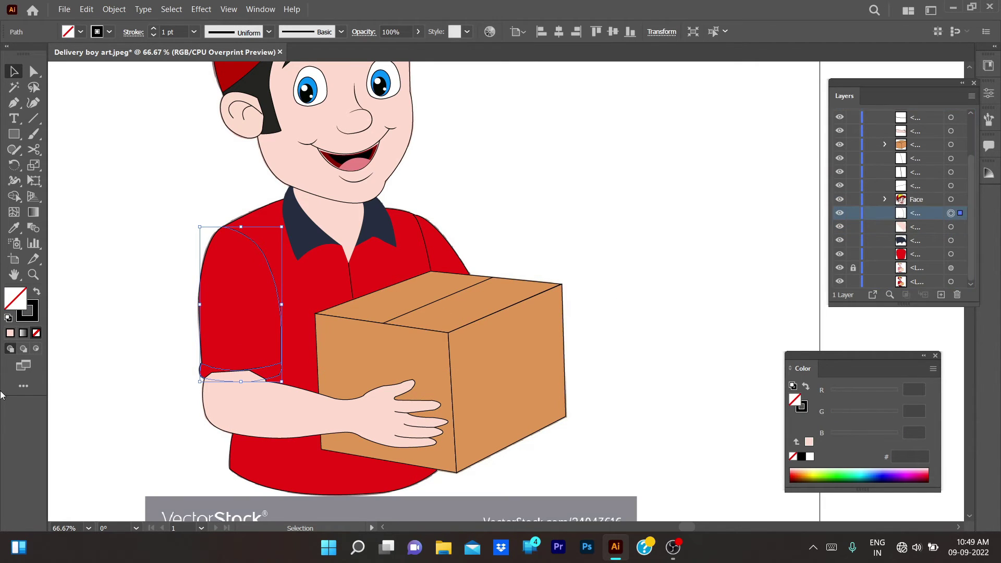
{"action": "left_click", "coordinate": [625, 250]}
{"action": "left_click", "coordinate": [277, 295]}
{"action": "left_click", "coordinate": [273, 270]}
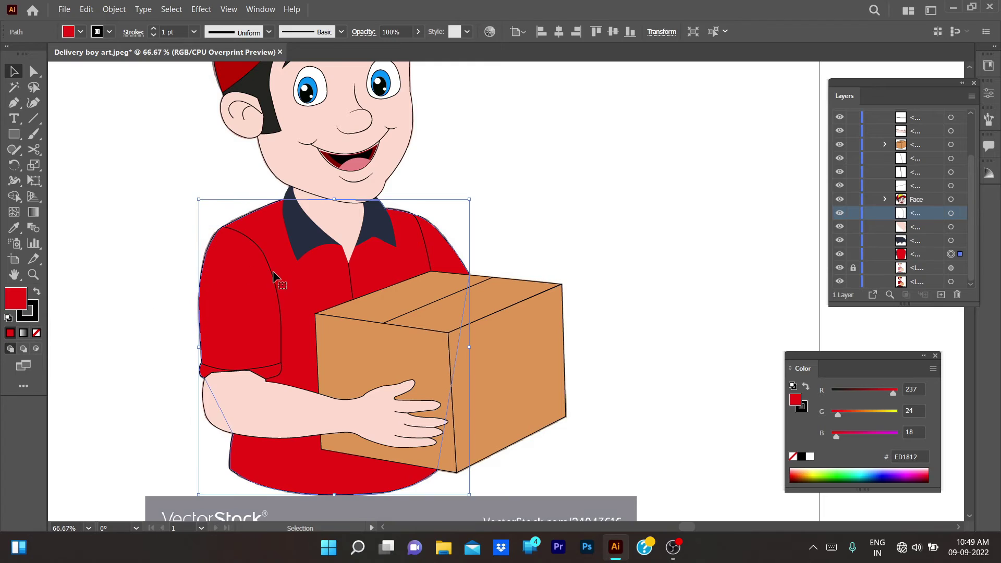
{"action": "left_click", "coordinate": [164, 256]}
{"action": "left_click", "coordinate": [255, 274]}
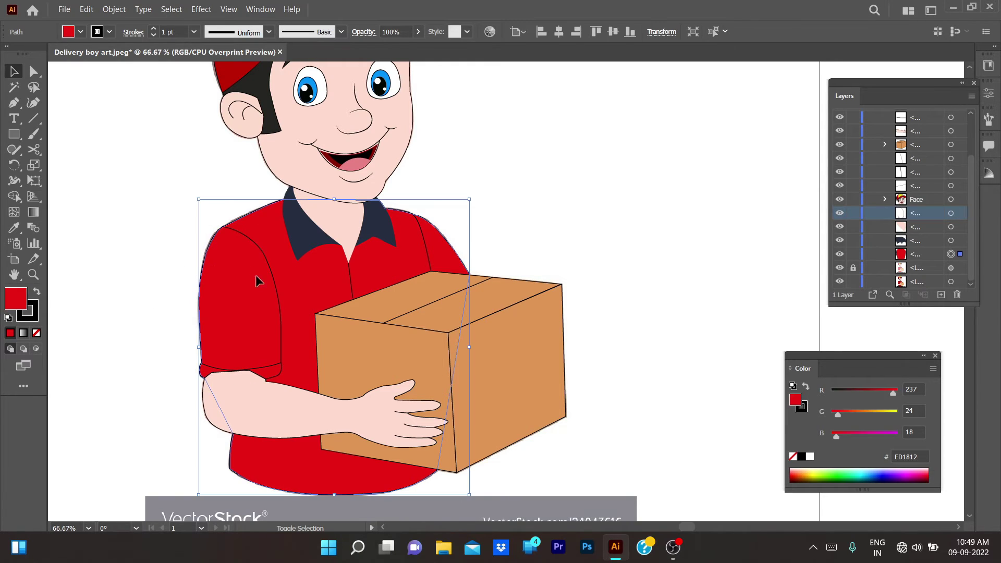
{"action": "left_click", "coordinate": [661, 276]}
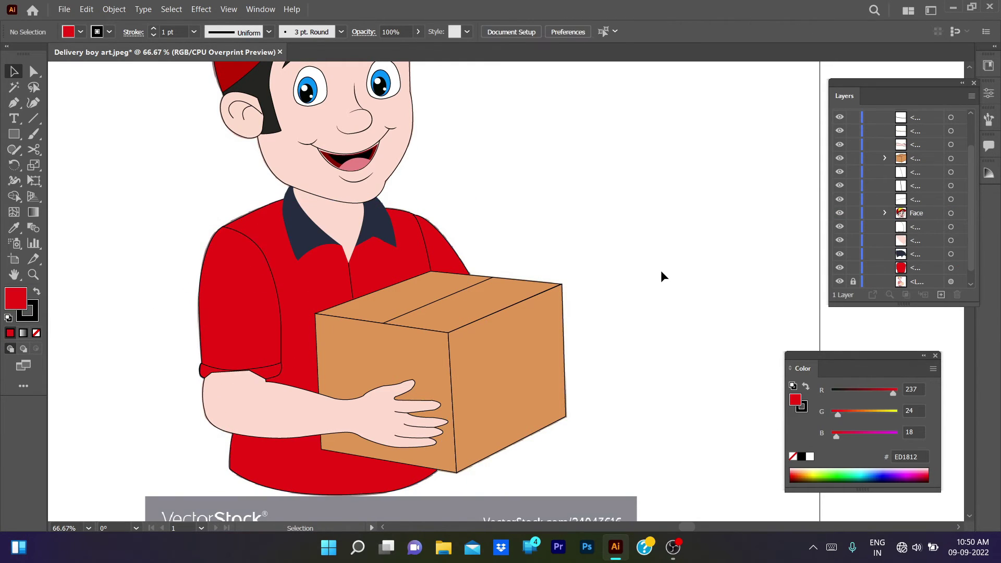
{"action": "scroll", "coordinate": [209, 406], "scroll_direction": "up", "scroll_amount": 3}
Delete the upper-arm anchors and part of the arm outline with Direct Selection.
{"action": "left_click", "coordinate": [345, 461]}
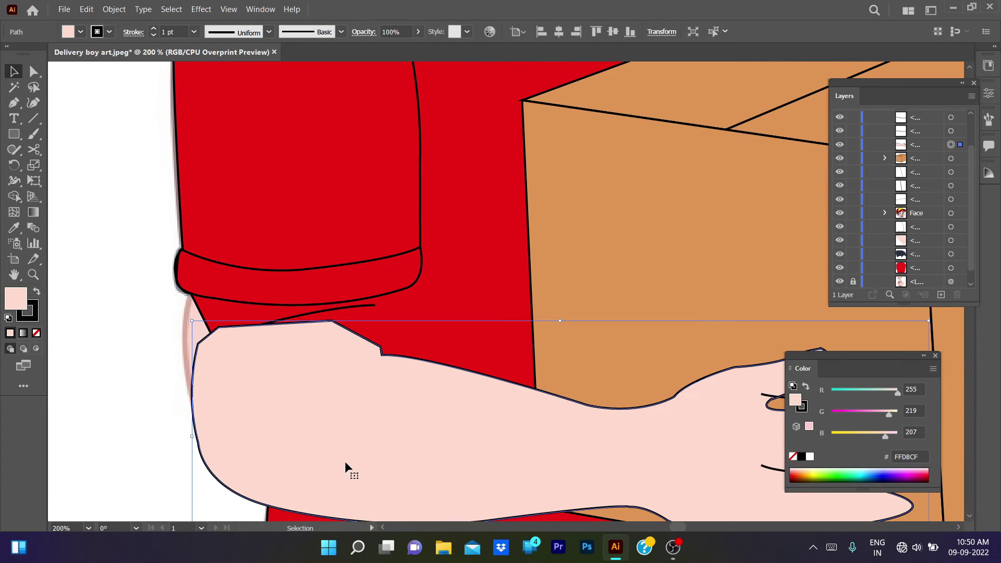
{"action": "left_click", "coordinate": [331, 321], "text": "ctrl"}
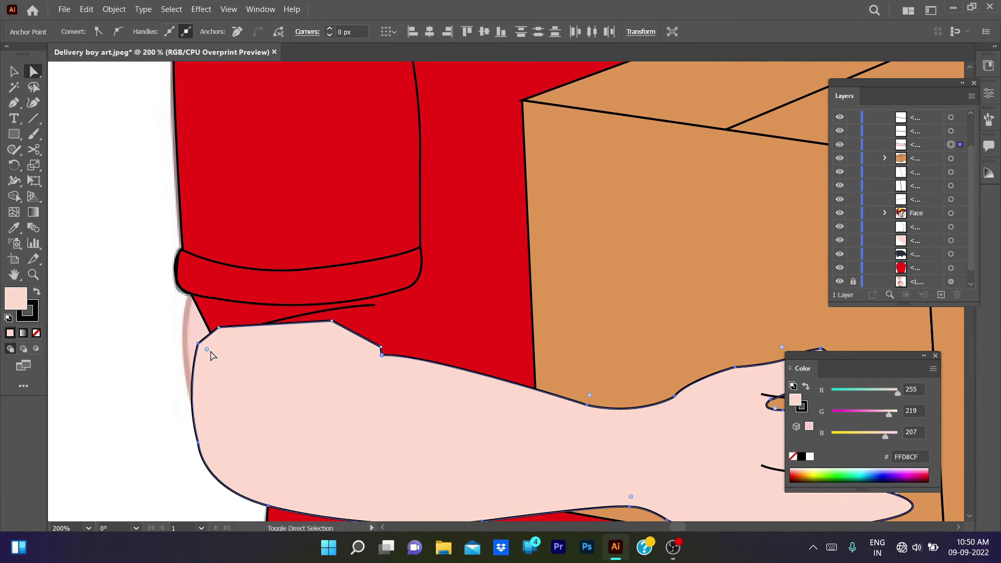
{"action": "mouse_move", "coordinate": [688, 328]}
{"action": "left_mouse_down"}
{"action": "mouse_move", "coordinate": [608, 217]}
{"action": "mouse_move", "coordinate": [588, 205]}
{"action": "left_mouse_up"}
{"action": "left_click_drag", "start_coordinate": [618, 306], "coordinate": [612, 256]}
{"action": "left_click", "coordinate": [714, 200]}
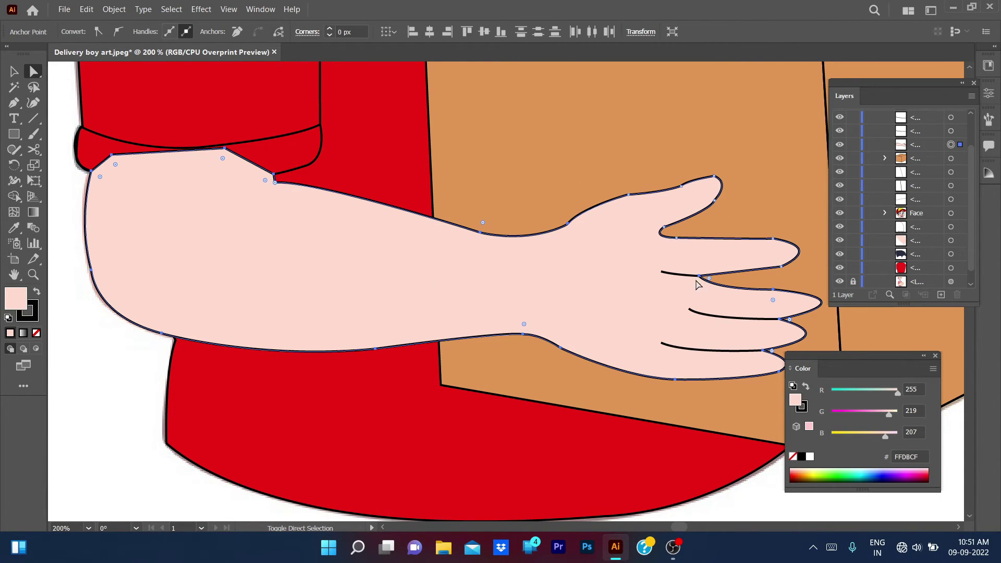
{"action": "left_click", "coordinate": [780, 319]}
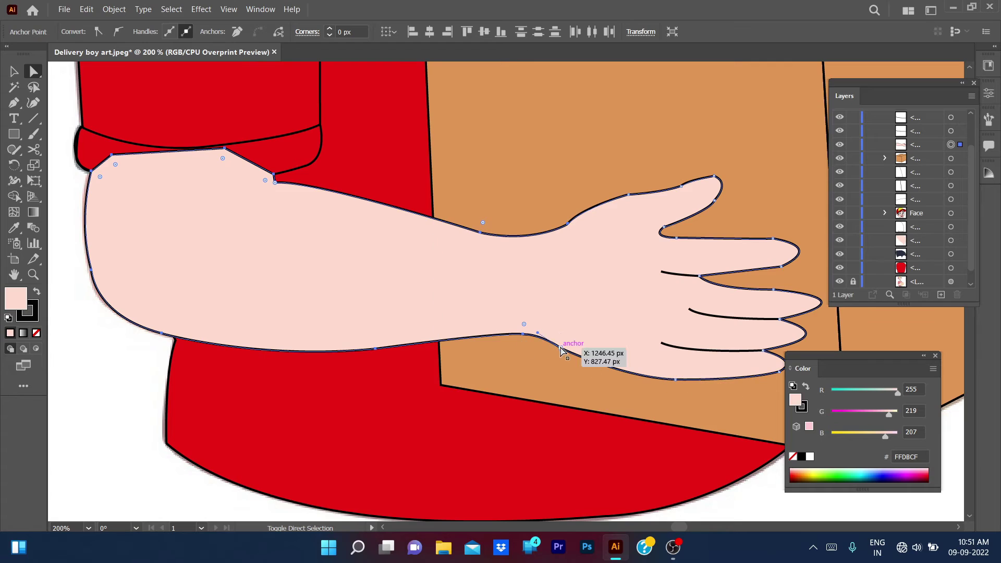
{"action": "left_click", "coordinate": [91, 271]}
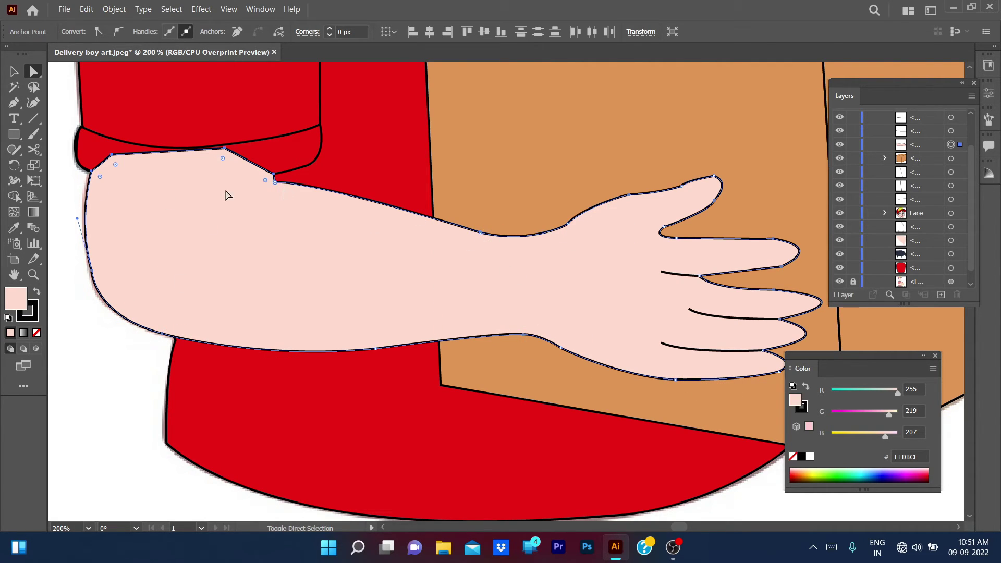
{"action": "left_click", "coordinate": [274, 175]}
{"action": "key", "text": "Delete"}
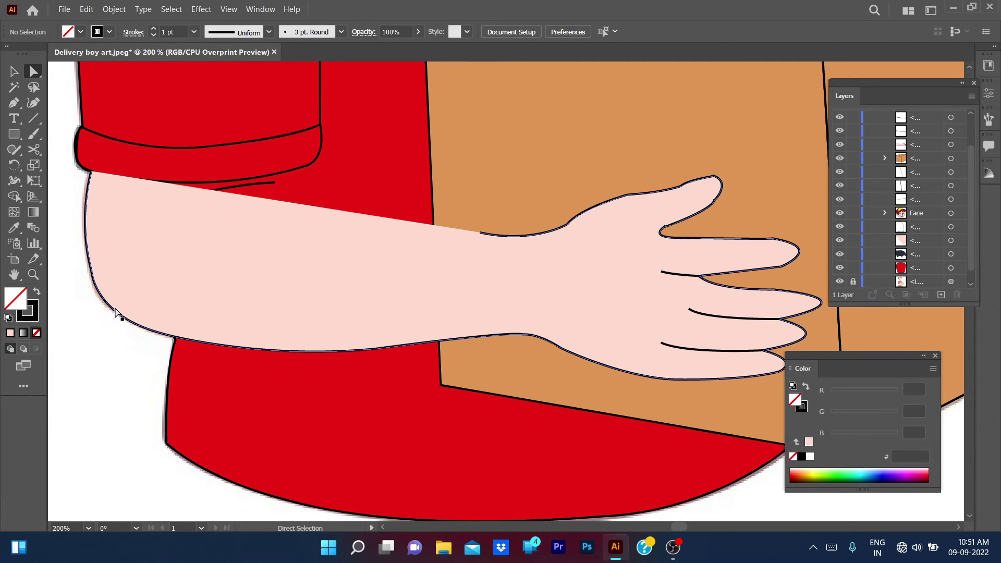
{"action": "left_click", "coordinate": [115, 311]}
{"action": "key", "text": "Delete"}
Hide the red shirt and the box to expose the reference arm.
{"action": "left_click", "coordinate": [333, 411]}
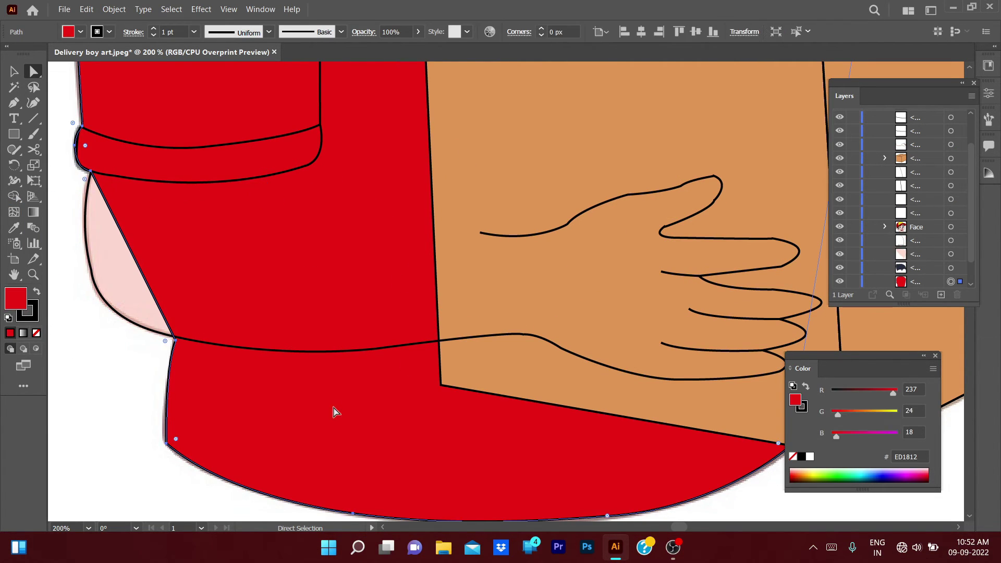
{"action": "key", "text": "ctrl+3"}
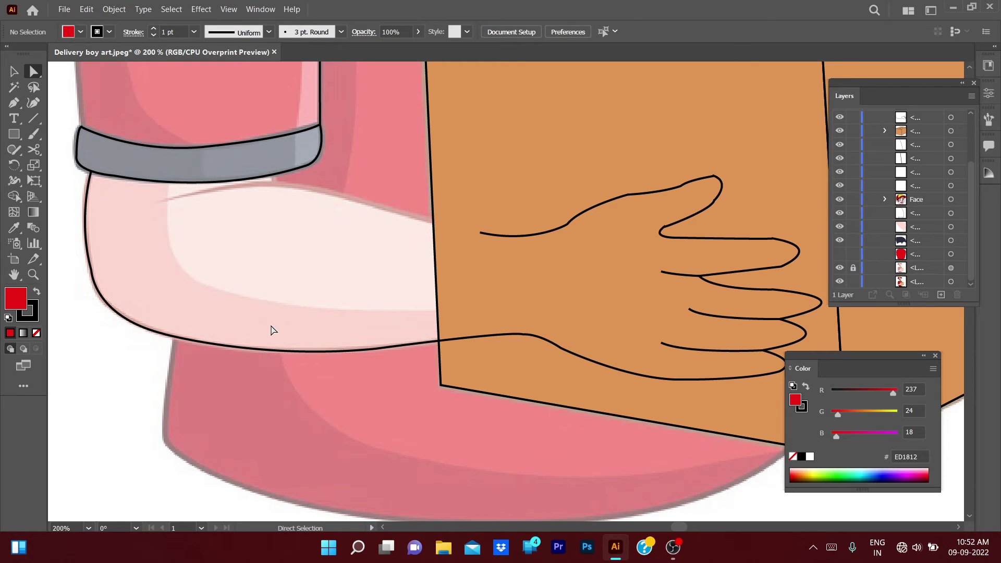
{"action": "left_click", "coordinate": [804, 167]}
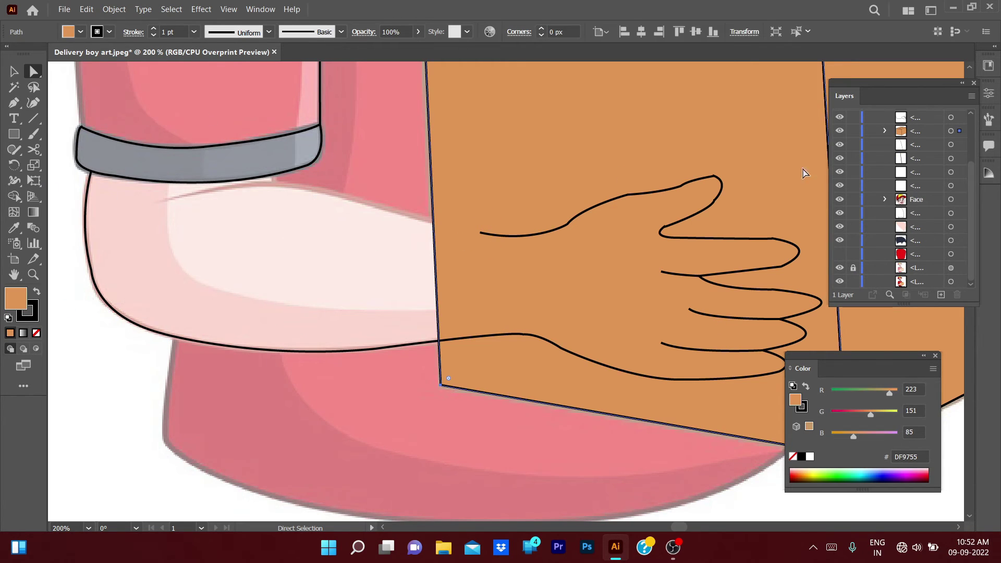
{"action": "key", "text": "ctrl+3"}
Redraw the arm's upper edge with the Pen tool up to the sleeve cuff.
{"action": "key", "text": "p"}
{"action": "left_click", "coordinate": [479, 233]}
{"action": "left_click", "coordinate": [274, 183]}
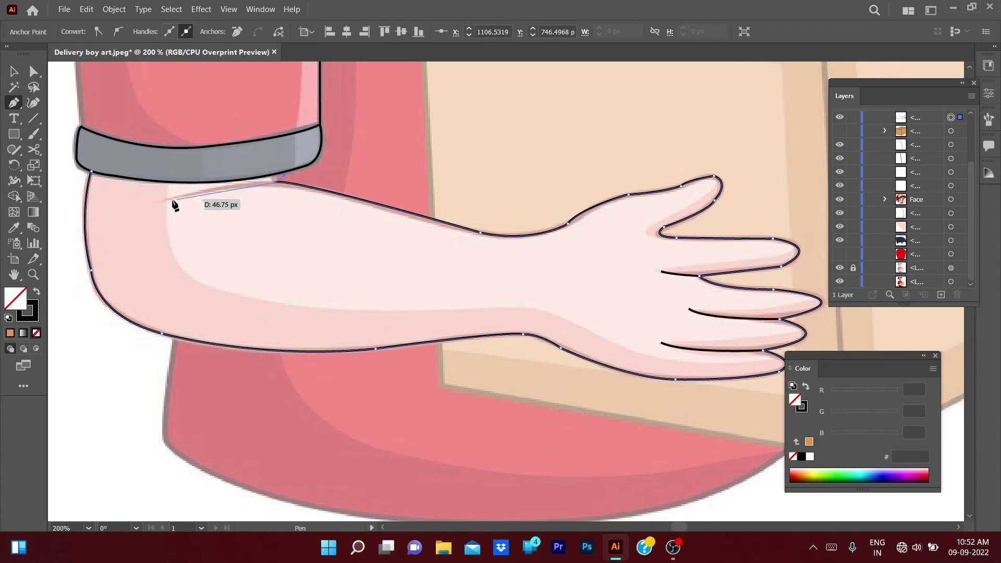
{"action": "left_click", "coordinate": [275, 174]}
{"action": "left_click_drag", "start_coordinate": [91, 172], "coordinate": [211, 146]}
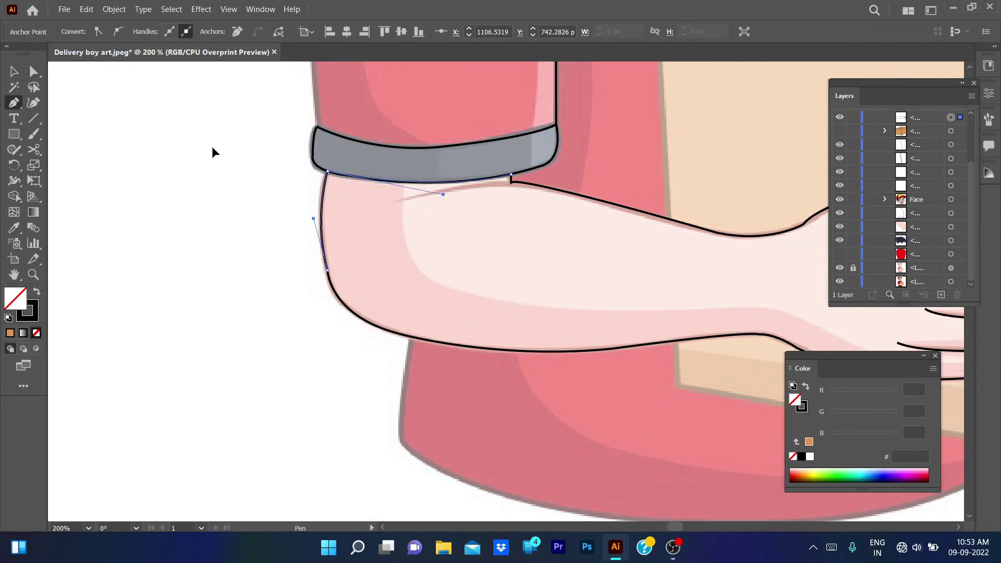
{"action": "key", "text": "ctrl+shift+a"}
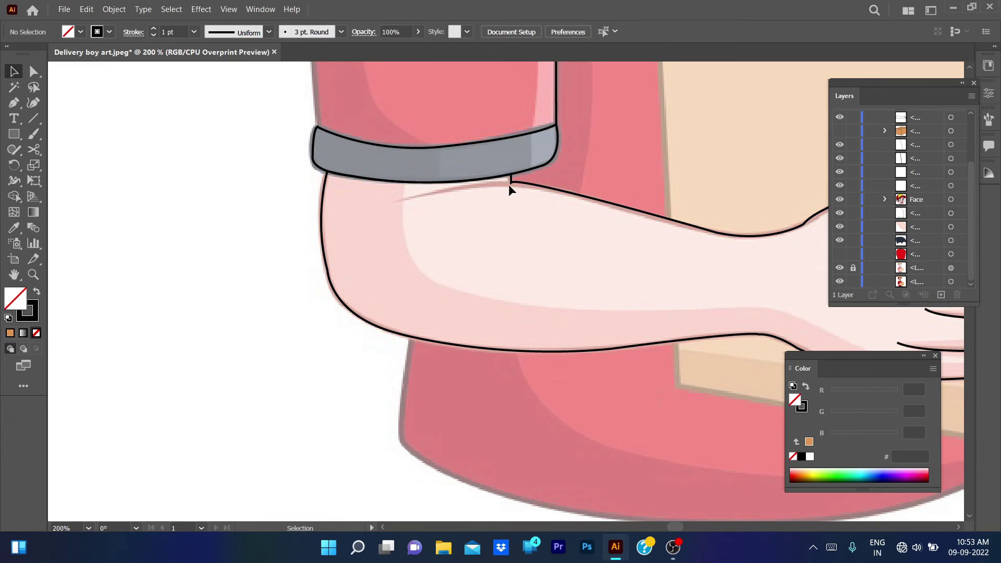
{"action": "left_click", "coordinate": [510, 182]}
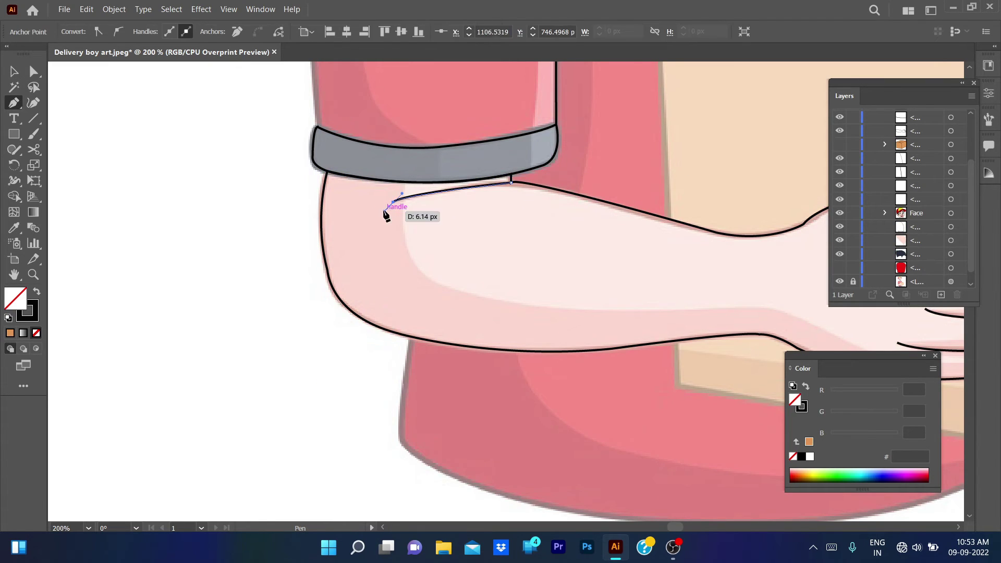
{"action": "key", "text": "ctrl+z"}
{"action": "key", "text": "v"}
{"action": "key", "text": "ctrl+minus"}
{"action": "key", "text": "ctrl+z"}
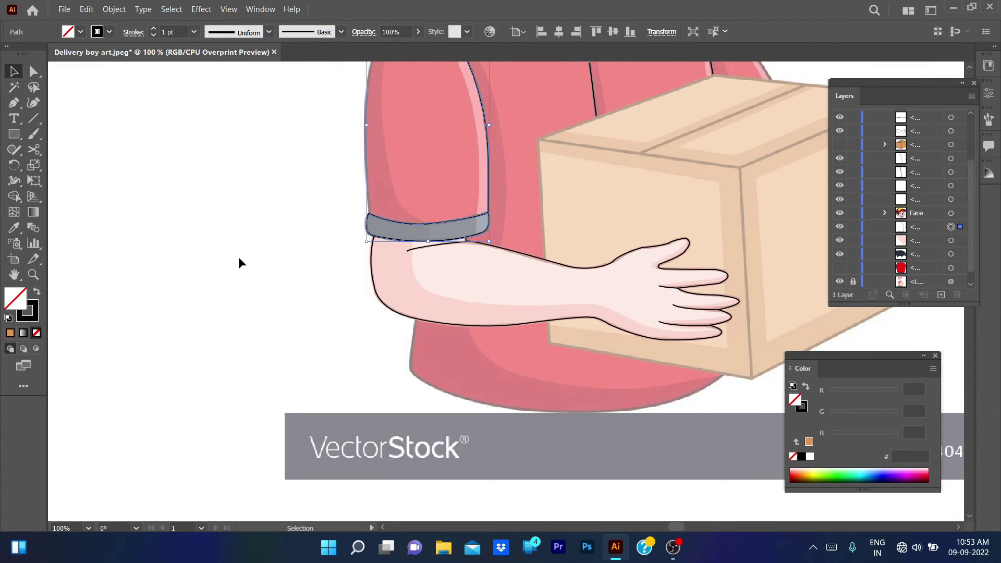
Fill the sleeve cuff with the navy collar colour using the Eyedropper.
{"action": "left_click", "coordinate": [239, 257]}
{"action": "left_click", "coordinate": [839, 268]}
{"action": "left_click", "coordinate": [383, 221]}
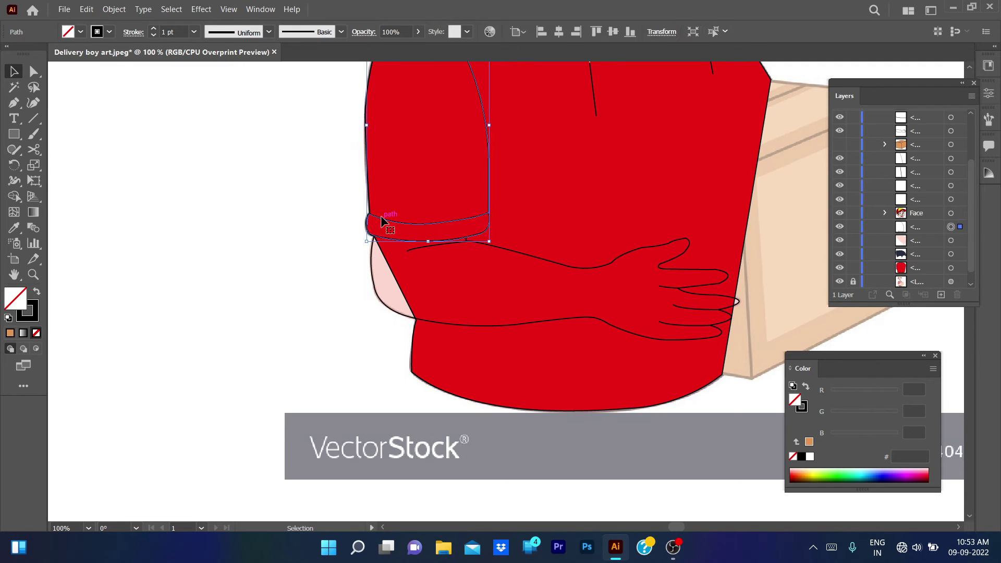
{"action": "key", "text": "i"}
{"action": "scroll", "coordinate": [451, 271], "scroll_direction": "down", "scroll_amount": 3}
{"action": "scroll", "coordinate": [451, 270], "scroll_direction": "up", "scroll_amount": 1}
{"action": "left_click", "coordinate": [746, 202]}
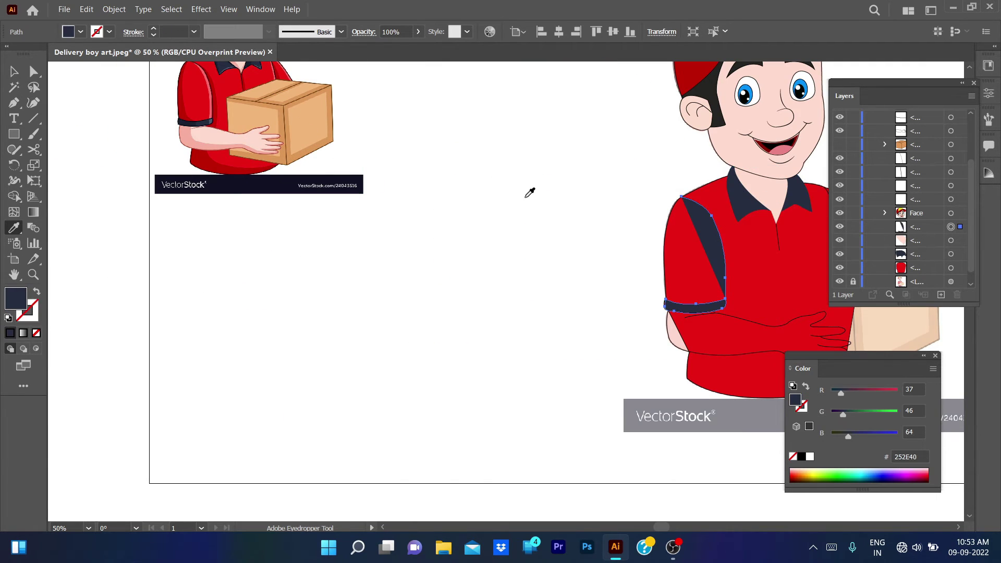
Turn off overprint preview and reshape the sleeve by moving its lower corner and top anchors.
{"action": "key", "text": "ctrl+alt+shift+y"}
{"action": "key", "text": "v"}
{"action": "key", "text": "ctrl+equal"}
{"action": "key", "text": "ctrl+equal"}
{"action": "key", "text": "ctrl+equal"}
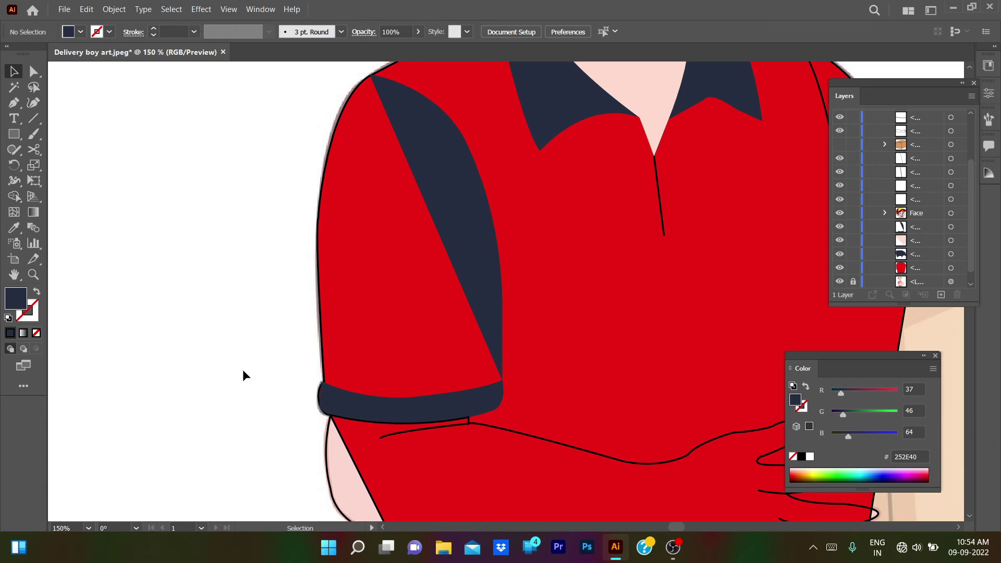
{"action": "scroll", "coordinate": [243, 375], "scroll_direction": "right", "scroll_amount": 3}
{"action": "key", "text": "a"}
{"action": "mouse_move", "coordinate": [357, 382]}
{"action": "left_mouse_down"}
{"action": "mouse_move", "coordinate": [365, 388]}
{"action": "mouse_move", "coordinate": [358, 383]}
{"action": "left_mouse_up"}
{"action": "left_click_drag", "start_coordinate": [225, 93], "coordinate": [225, 77]}
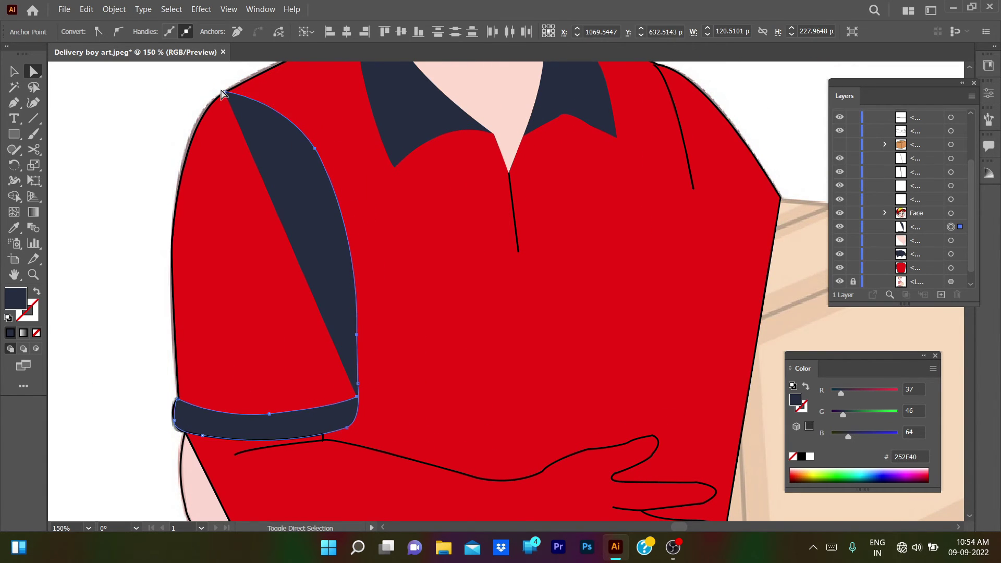
{"action": "key", "text": "Return"}
{"action": "left_click", "coordinate": [554, 371]}
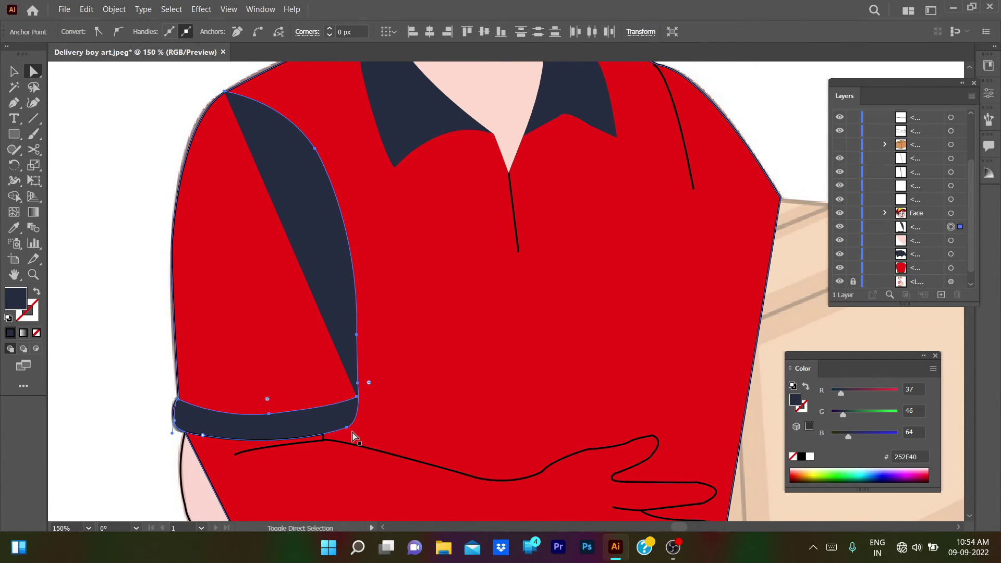
Delete the navy sleeve stripe and hide the red shirt to reveal the reference.
{"action": "key", "text": "Delete"}
{"action": "left_click_drag", "start_coordinate": [313, 459], "coordinate": [351, 449]}
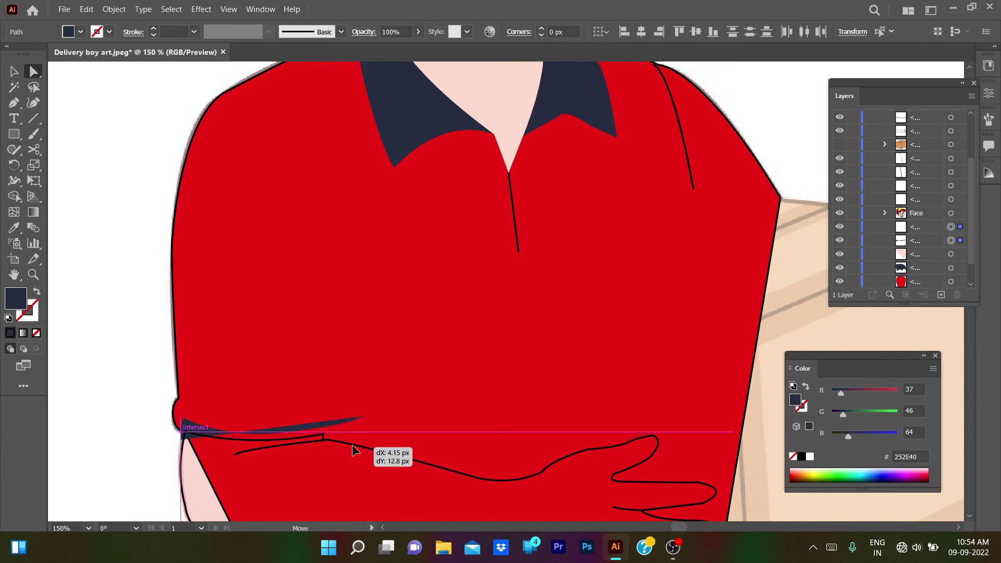
{"action": "key", "text": "ctrl+z"}
{"action": "key", "text": "Delete"}
{"action": "key", "text": "ctrl+z"}
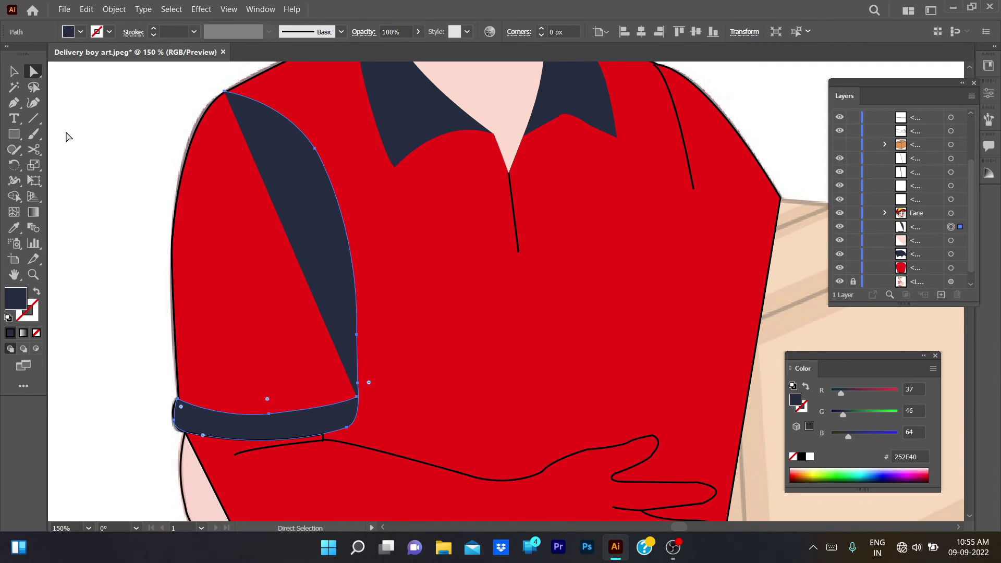
{"action": "key", "text": "Delete"}
{"action": "left_click", "coordinate": [839, 254]}
{"action": "left_click", "coordinate": [840, 255]}
{"action": "left_click", "coordinate": [840, 255]}
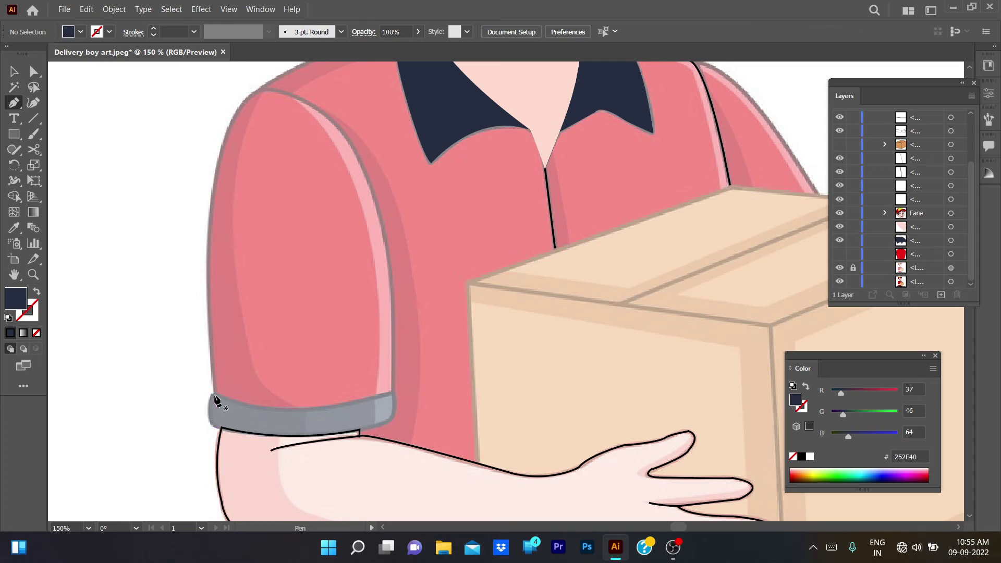
Trace the sleeve cuff as a closed curved Pen shape over the reference.
{"action": "left_click", "coordinate": [214, 395]}
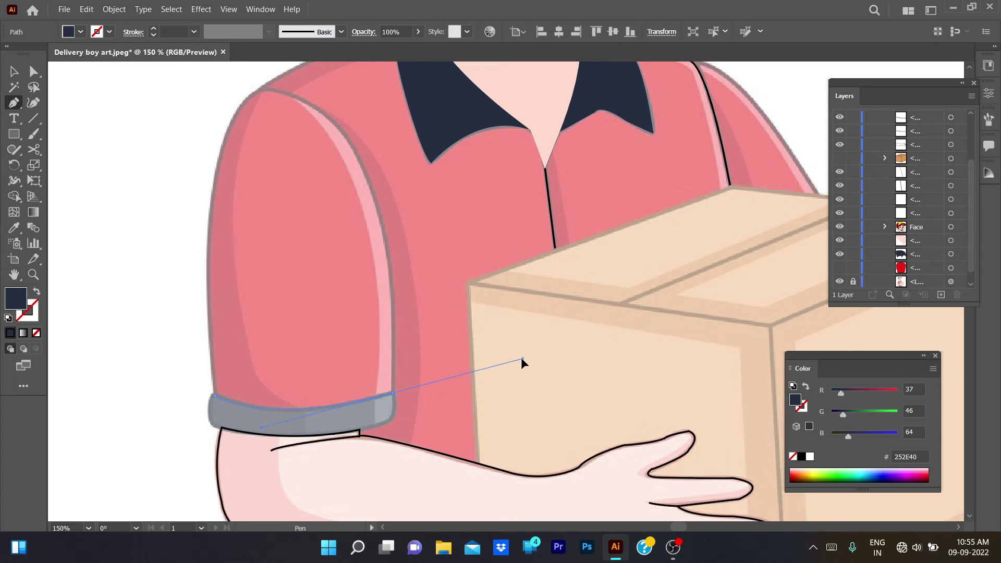
{"action": "left_click_drag", "start_coordinate": [522, 358], "coordinate": [503, 354]}
{"action": "left_click", "coordinate": [392, 392]}
{"action": "key", "text": "shift+x"}
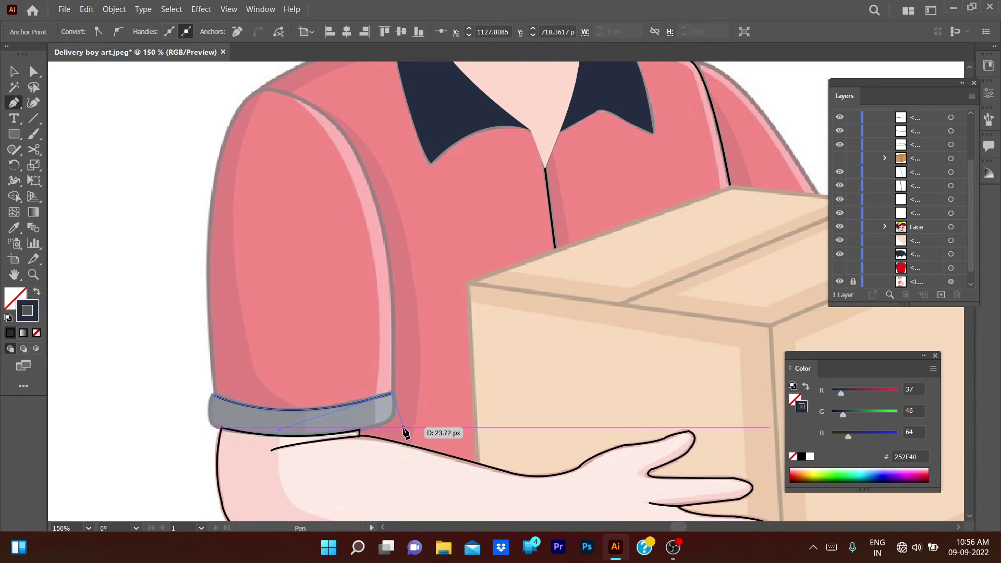
{"action": "left_click_drag", "start_coordinate": [405, 431], "coordinate": [376, 426]}
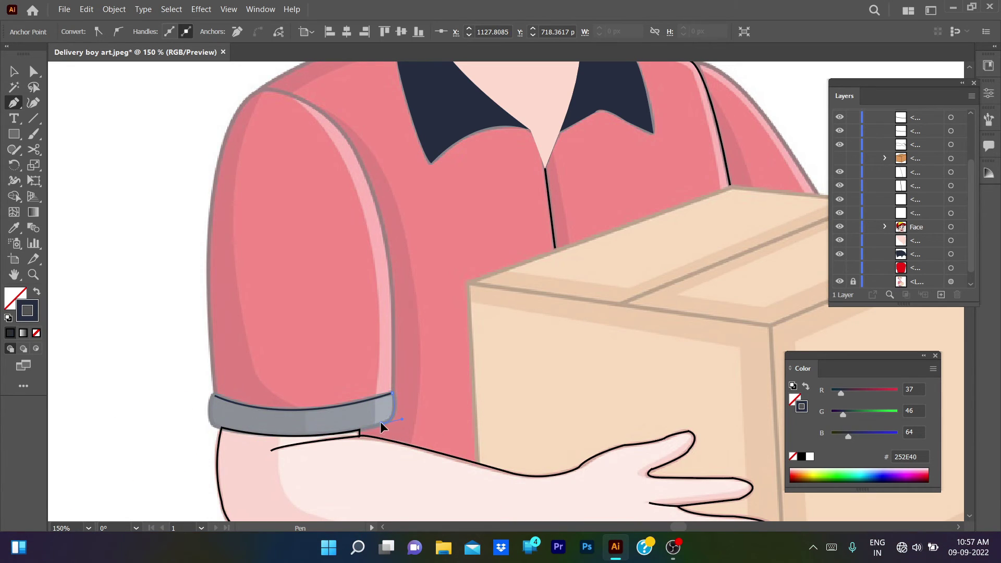
{"action": "left_click", "coordinate": [359, 430]}
{"action": "left_click_drag", "start_coordinate": [150, 395], "coordinate": [175, 409]}
{"action": "left_click_drag", "start_coordinate": [134, 414], "coordinate": [146, 412]}
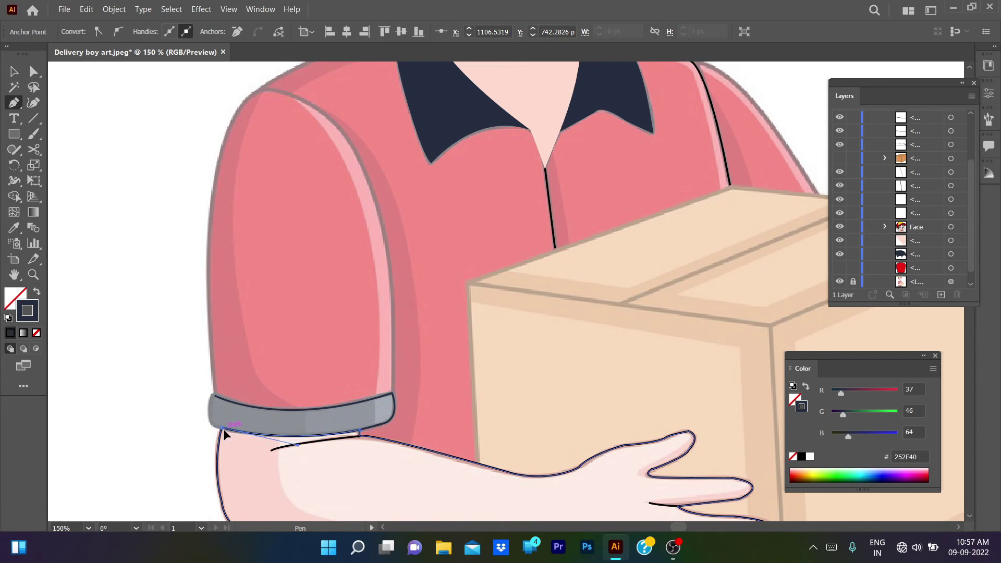
{"action": "left_click", "coordinate": [212, 425]}
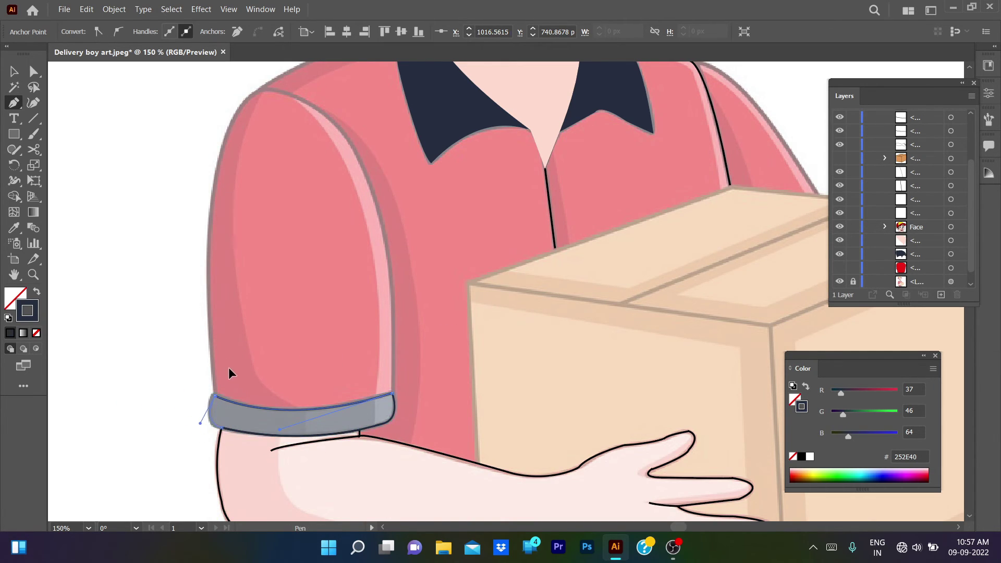
{"action": "left_click", "coordinate": [167, 373], "text": "ctrl"}
Draw the curved line down the sleeve's front edge and fill the cuff with #252E40.
{"action": "key", "text": "v"}
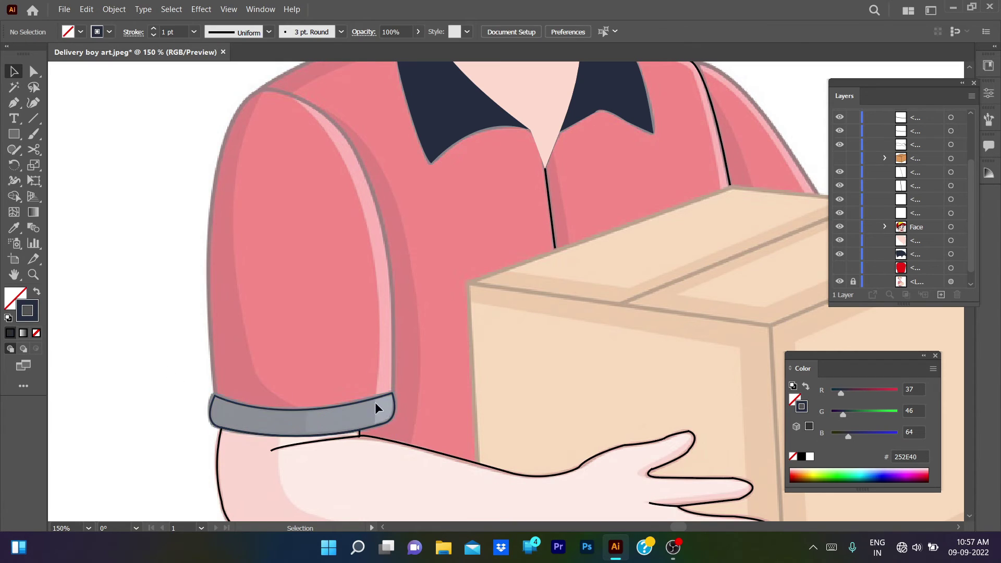
{"action": "left_click", "coordinate": [261, 88]}
{"action": "left_click_drag", "start_coordinate": [363, 165], "coordinate": [363, 168]}
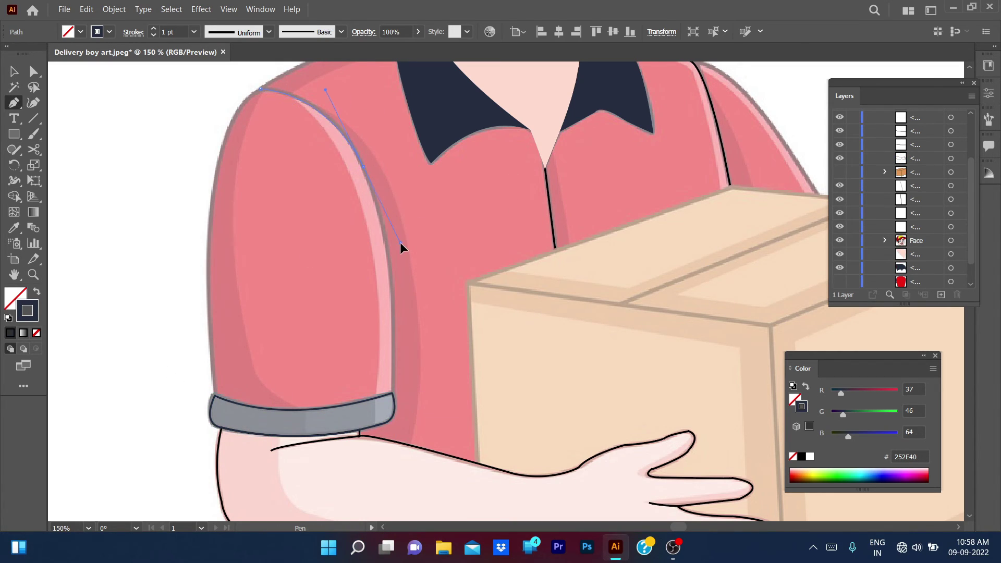
{"action": "left_click_drag", "start_coordinate": [393, 393], "coordinate": [383, 501]}
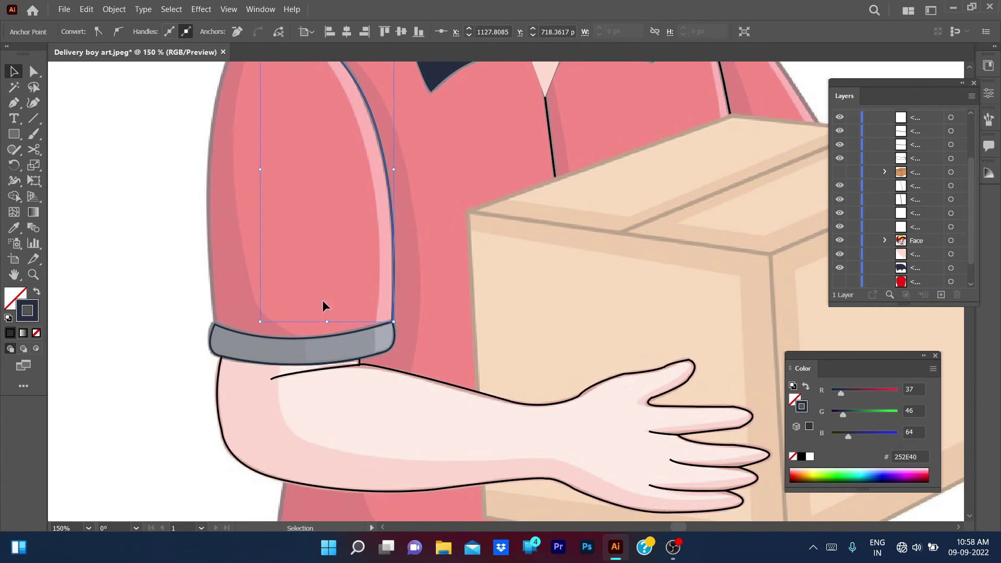
{"action": "left_click", "coordinate": [322, 299], "text": "ctrl"}
{"action": "key", "text": "ctrl+minus"}
{"action": "left_click", "coordinate": [261, 331]}
{"action": "key", "text": "shift+x"}
Set the stroke colour to black #000000.
{"action": "double_click", "coordinate": [37, 319]}
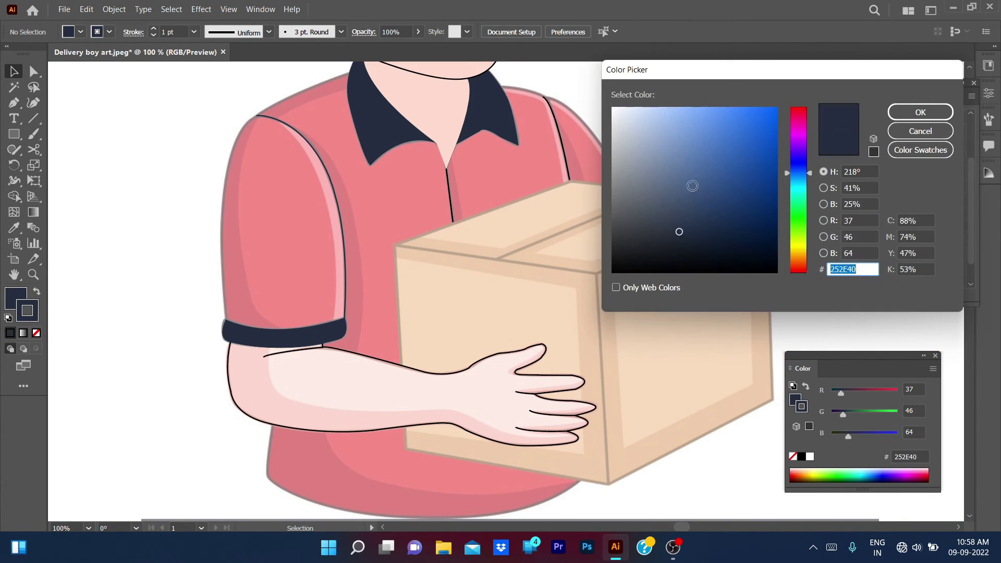
{"action": "type", "text": "000000"}
{"action": "key", "text": "Return"}
Show the red shirt and give the arm the skin-pink colour sampled with the Eyedropper.
{"action": "left_click", "coordinate": [839, 283]}
{"action": "left_click", "coordinate": [230, 385]}
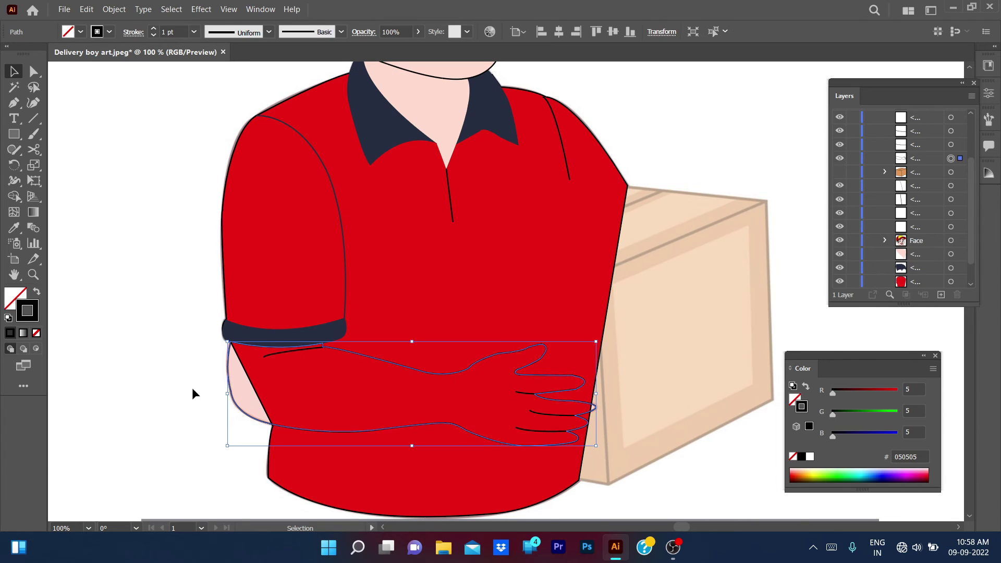
{"action": "key", "text": "i"}
{"action": "left_click", "coordinate": [447, 103]}
{"action": "key", "text": "ctrl+z"}
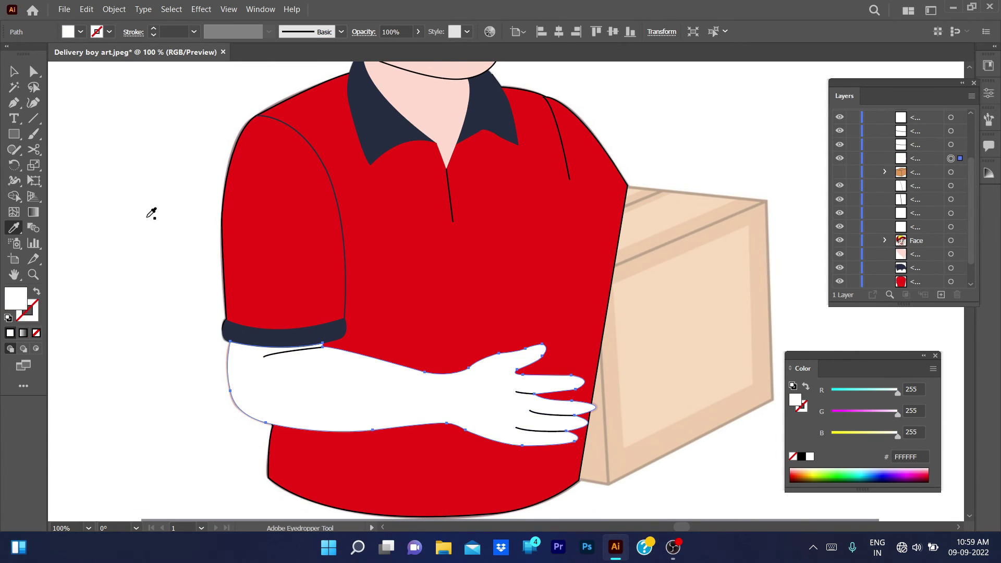
{"action": "key", "text": "ctrl+shift+z"}
{"action": "key", "text": "v"}
{"action": "key", "text": "ctrl+shift+a"}
Give the arm a black outline.
{"action": "left_click", "coordinate": [330, 429]}
{"action": "double_click", "coordinate": [27, 311]}
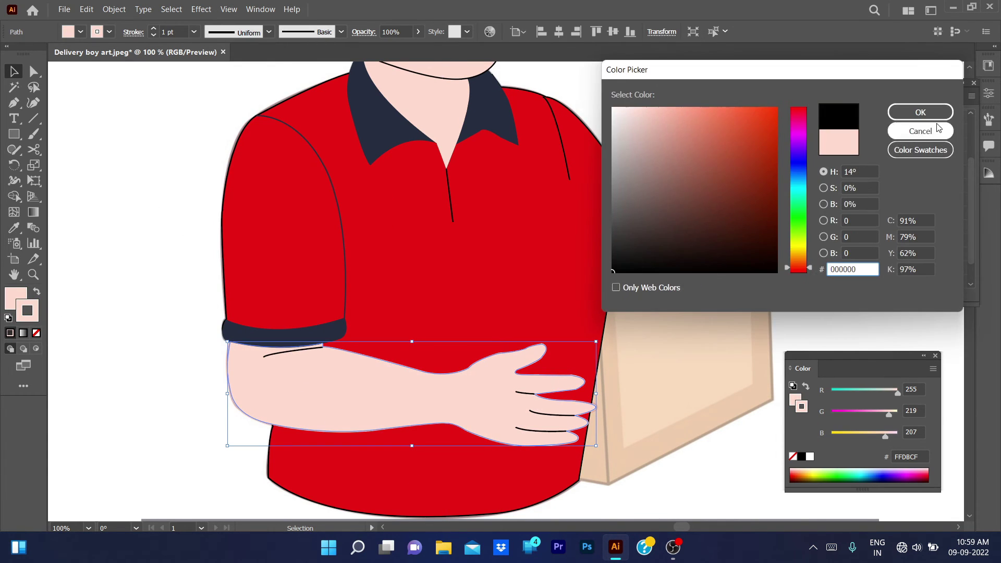
{"action": "key", "text": "Return"}
{"action": "left_click", "coordinate": [179, 236]}
Show the box layer again and hide the reference image beneath the tracing.
{"action": "left_click", "coordinate": [839, 171]}
{"action": "scroll", "coordinate": [486, 242], "scroll_direction": "down", "scroll_amount": 3, "text": "alt"}
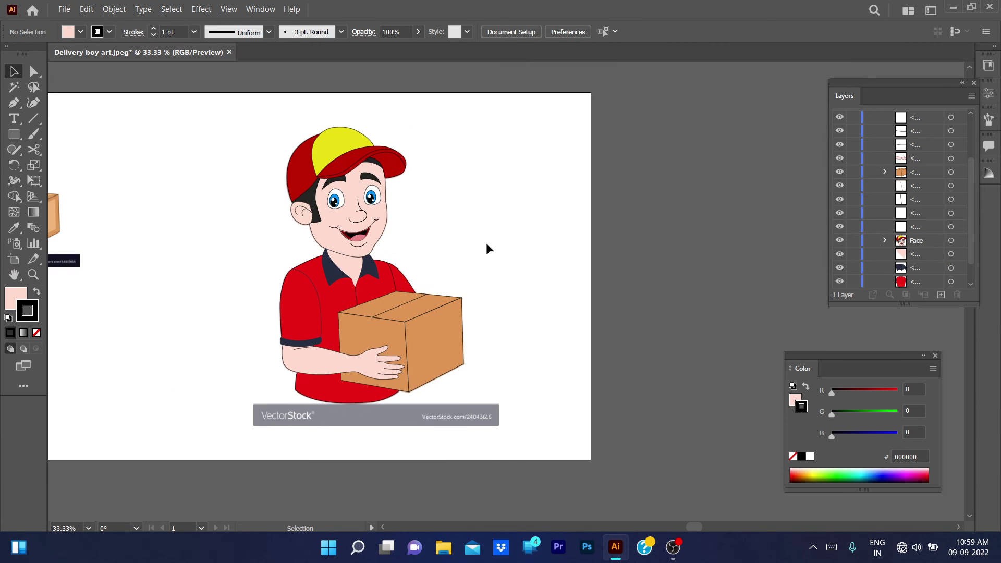
{"action": "scroll", "coordinate": [907, 274], "scroll_direction": "down", "scroll_amount": 1}
{"action": "left_click", "coordinate": [839, 268]}
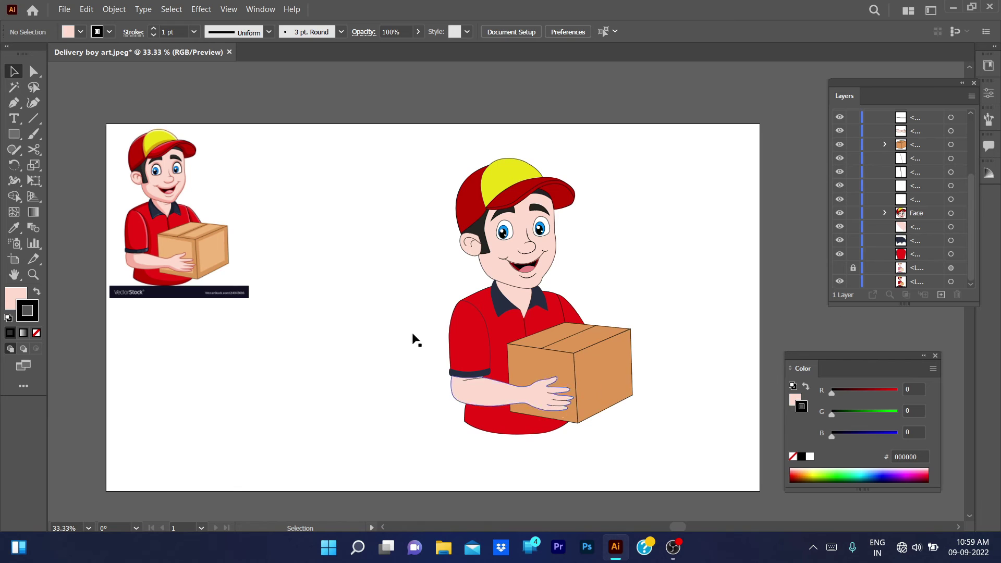
{"action": "scroll", "coordinate": [456, 330], "scroll_direction": "up", "scroll_amount": 1}
{"action": "left_click", "coordinate": [449, 352]}
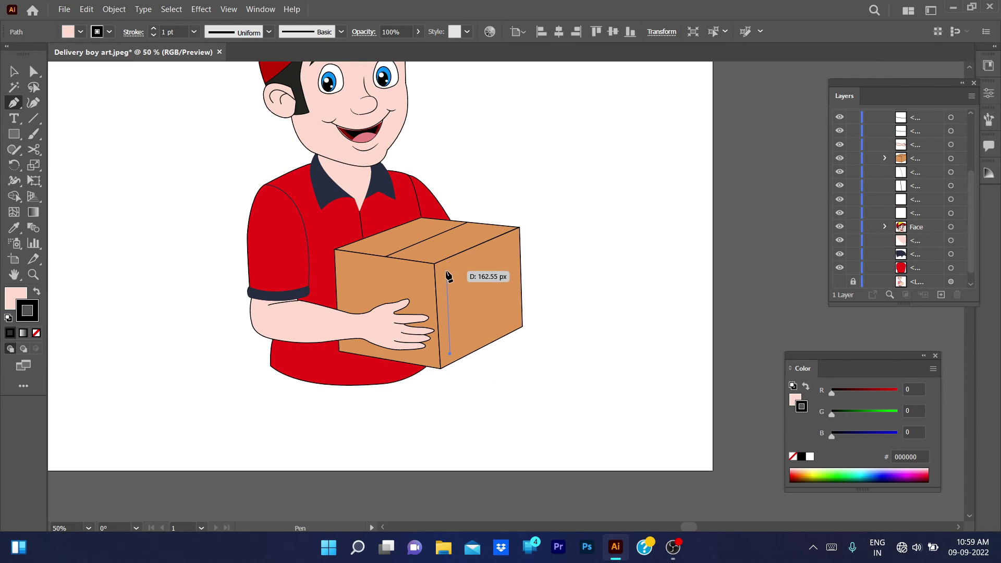
Draw a tan-filled panel on the box's side and fit its corners to the side face.
{"action": "left_click", "coordinate": [445, 274]}
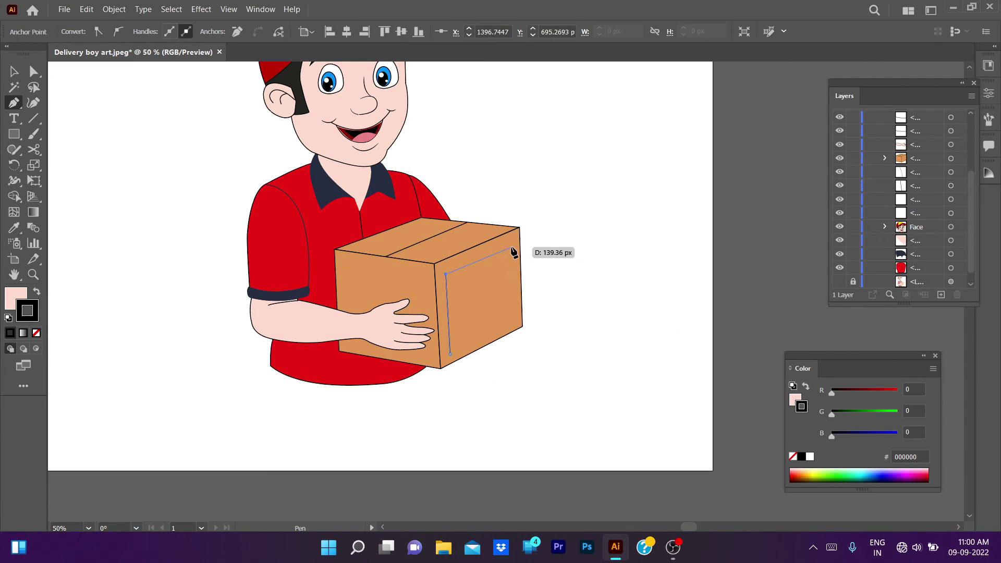
{"action": "left_click", "coordinate": [506, 250]}
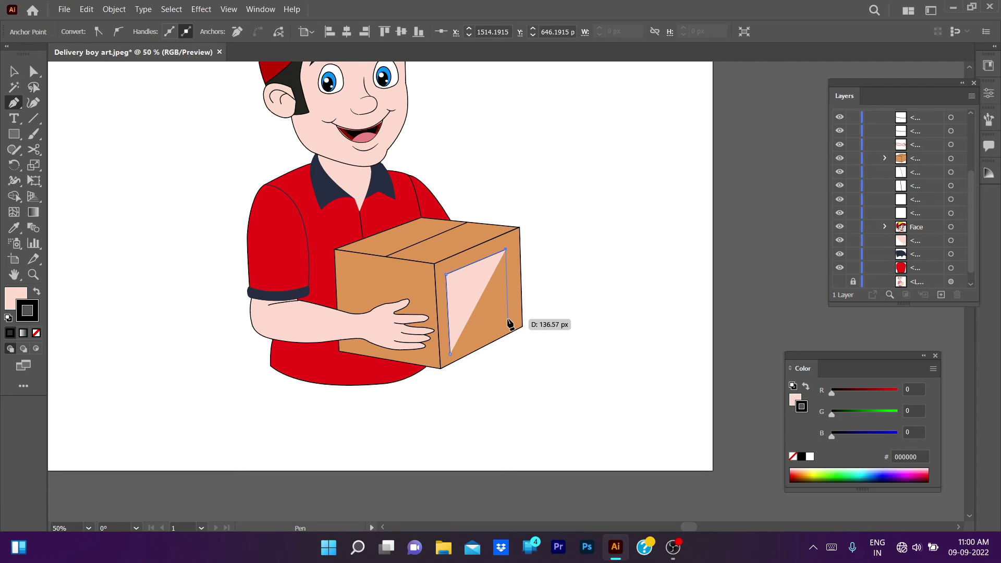
{"action": "left_click", "coordinate": [507, 319]}
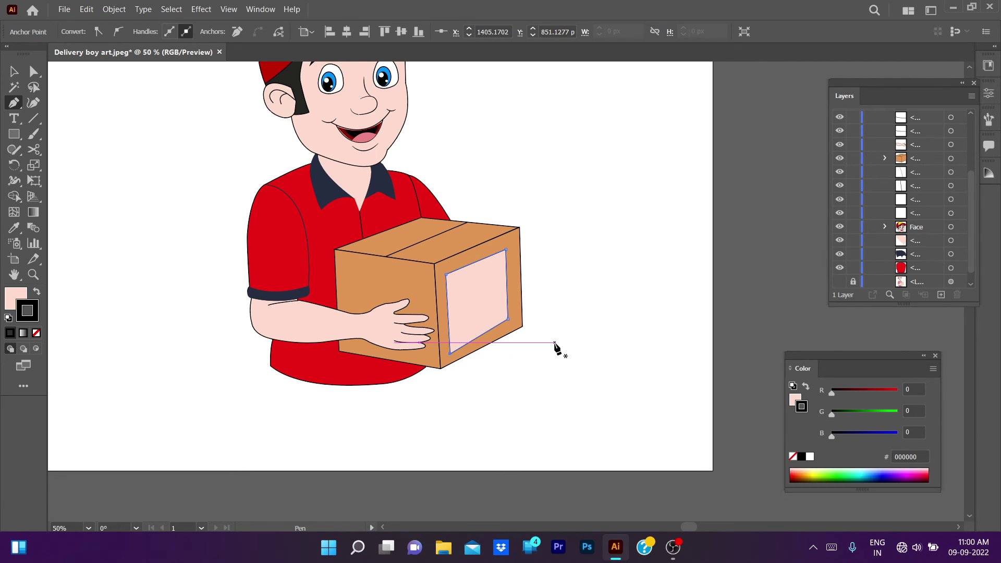
{"action": "key", "text": "a"}
{"action": "scroll", "coordinate": [485, 368], "scroll_direction": "up", "scroll_amount": 3}
{"action": "left_click_drag", "start_coordinate": [453, 314], "coordinate": [453, 306]}
{"action": "scroll", "coordinate": [550, 379], "scroll_direction": "down", "scroll_amount": 5}
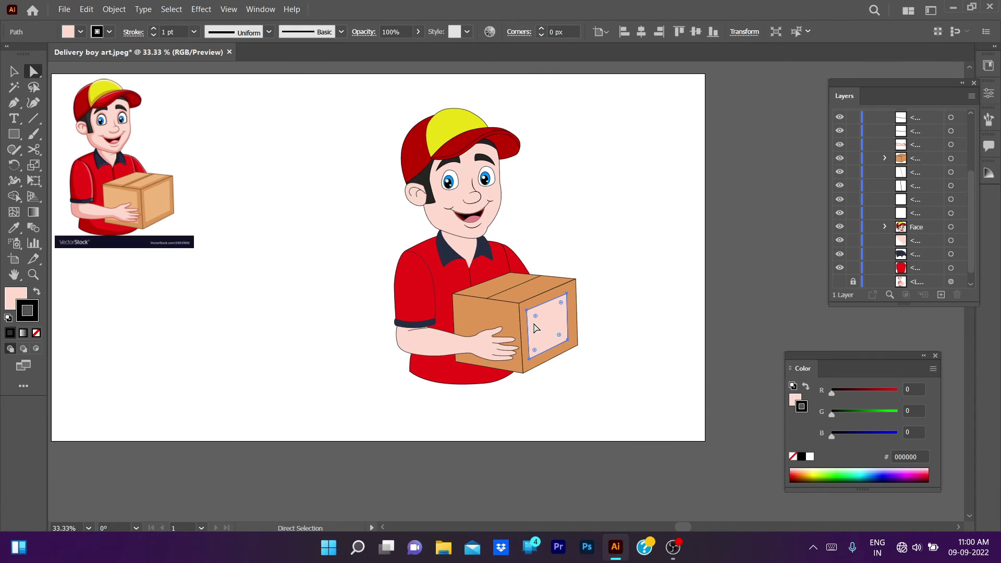
{"action": "key", "text": "i"}
{"action": "left_click", "coordinate": [156, 203]}
{"action": "key", "text": "v"}
{"action": "left_click_drag", "start_coordinate": [572, 289], "coordinate": [572, 290]}
{"action": "key", "text": "ctrl+shift+a"}
Trace a closed four-corner panel on the box's front face.
{"action": "scroll", "coordinate": [536, 319], "scroll_direction": "up", "scroll_amount": 3}
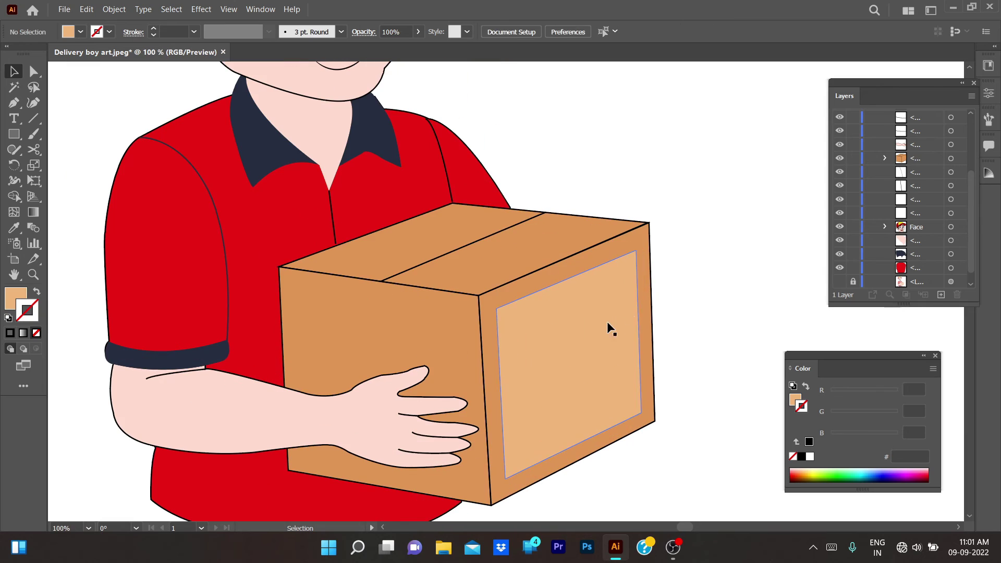
{"action": "scroll", "coordinate": [672, 313], "scroll_direction": "down", "scroll_amount": 3}
{"action": "scroll", "coordinate": [593, 422], "scroll_direction": "up", "scroll_amount": 1}
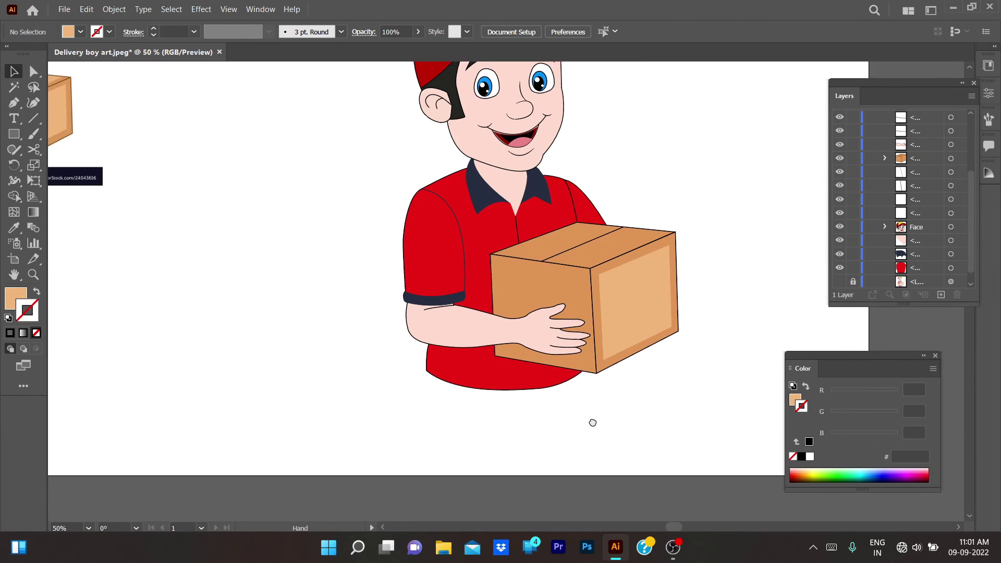
{"action": "left_click_drag", "start_coordinate": [592, 422], "coordinate": [571, 415]}
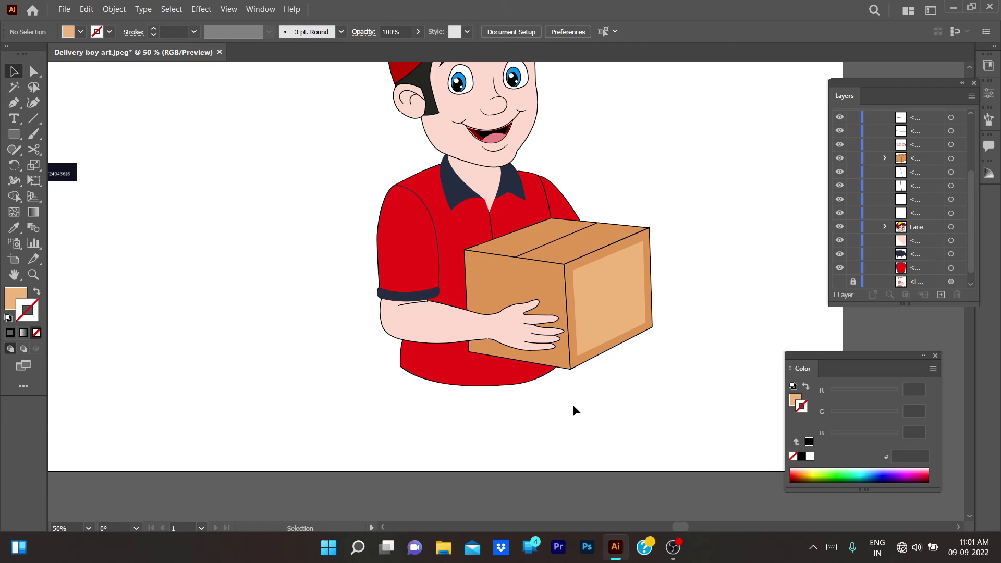
{"action": "key", "text": "p"}
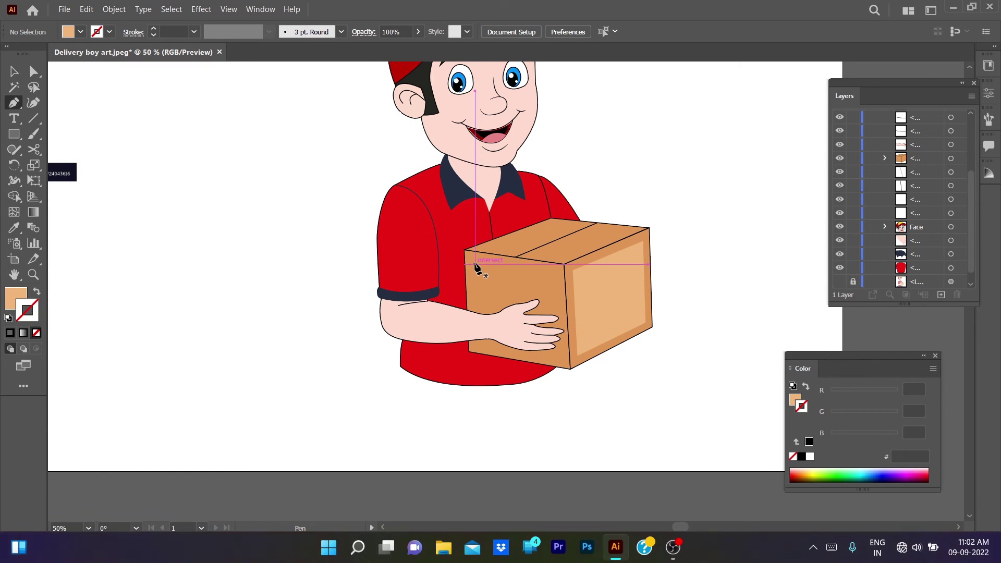
{"action": "left_click", "coordinate": [475, 264]}
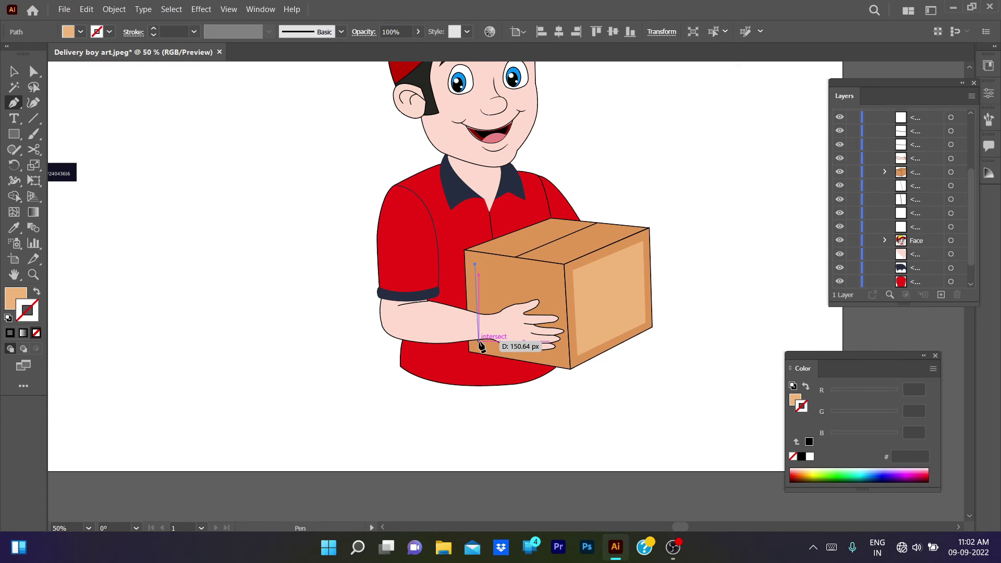
{"action": "left_click", "coordinate": [477, 341]}
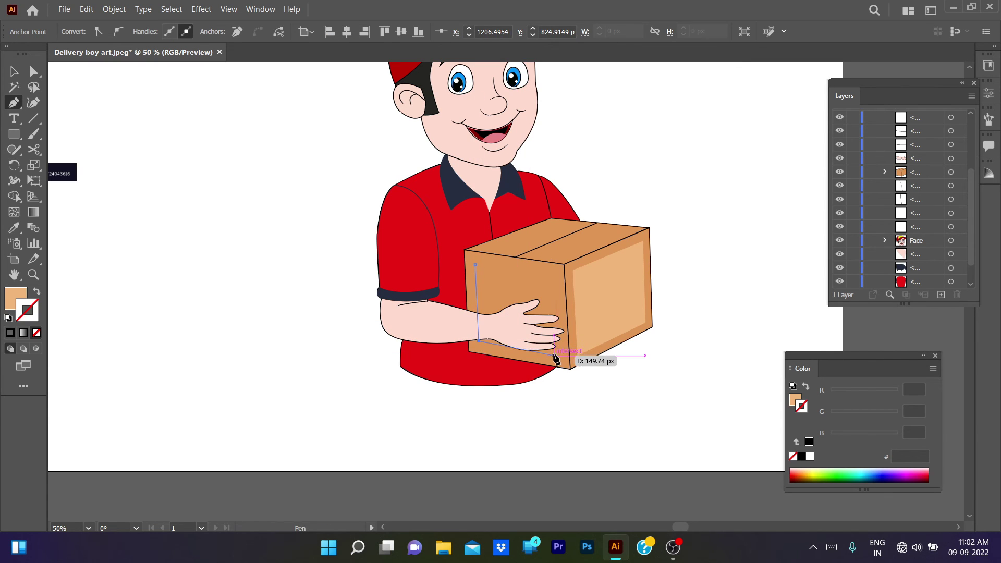
{"action": "left_click", "coordinate": [553, 353]}
{"action": "left_click", "coordinate": [549, 275]}
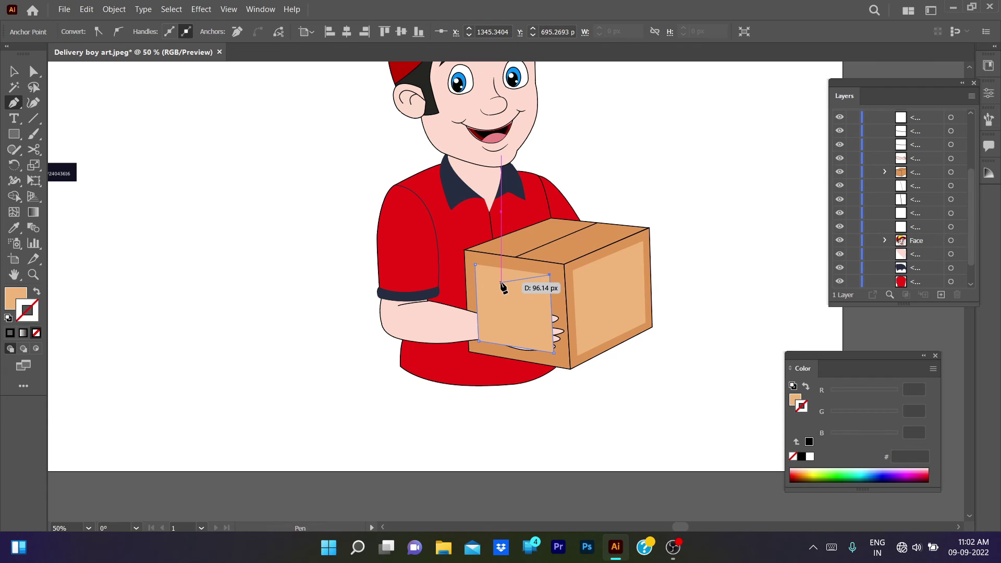
{"action": "left_click", "coordinate": [475, 265]}
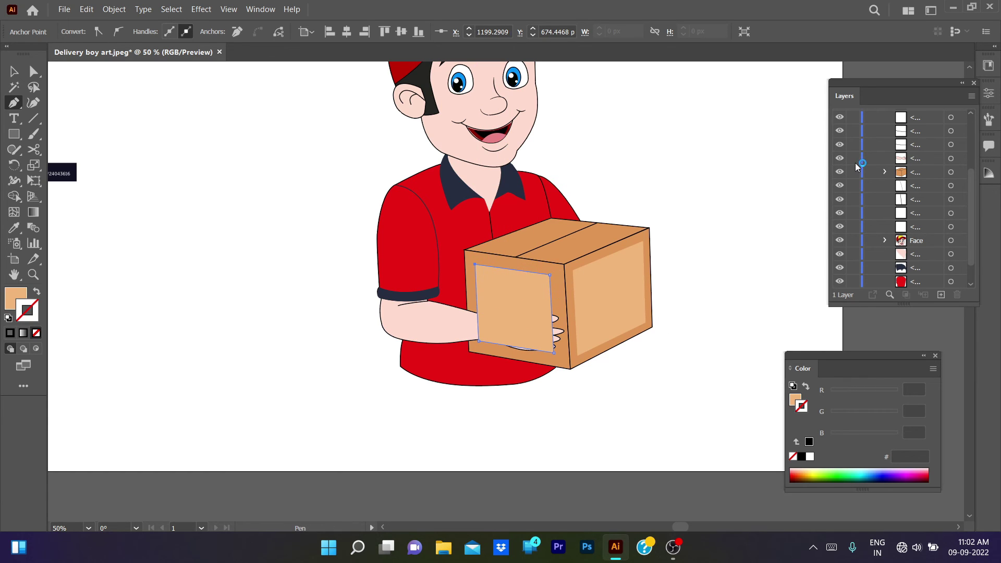
Move the front panel behind the hand, fit it to the box face, and zoom out to check.
{"action": "key", "text": "v"}
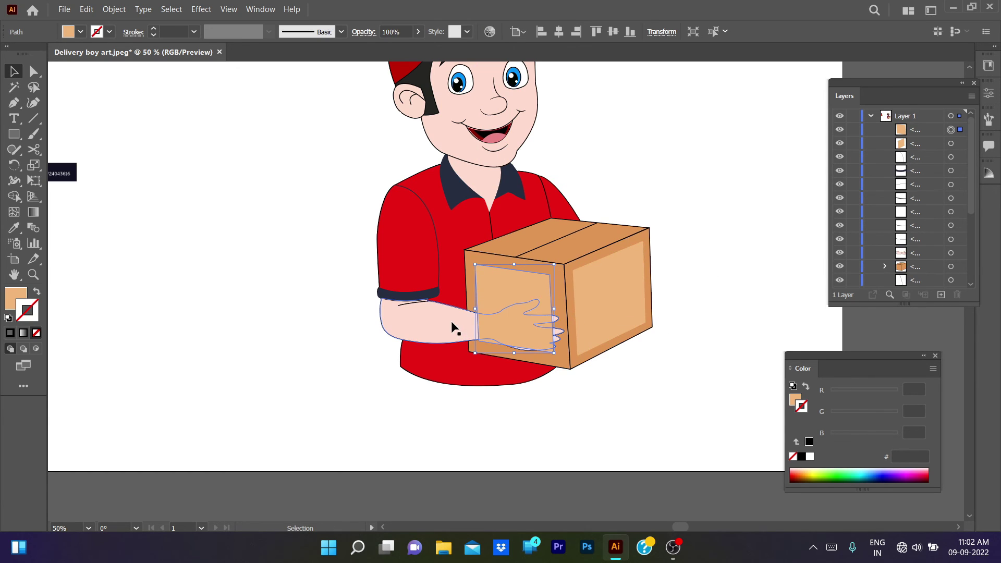
{"action": "left_click_drag", "start_coordinate": [912, 129], "coordinate": [912, 246]}
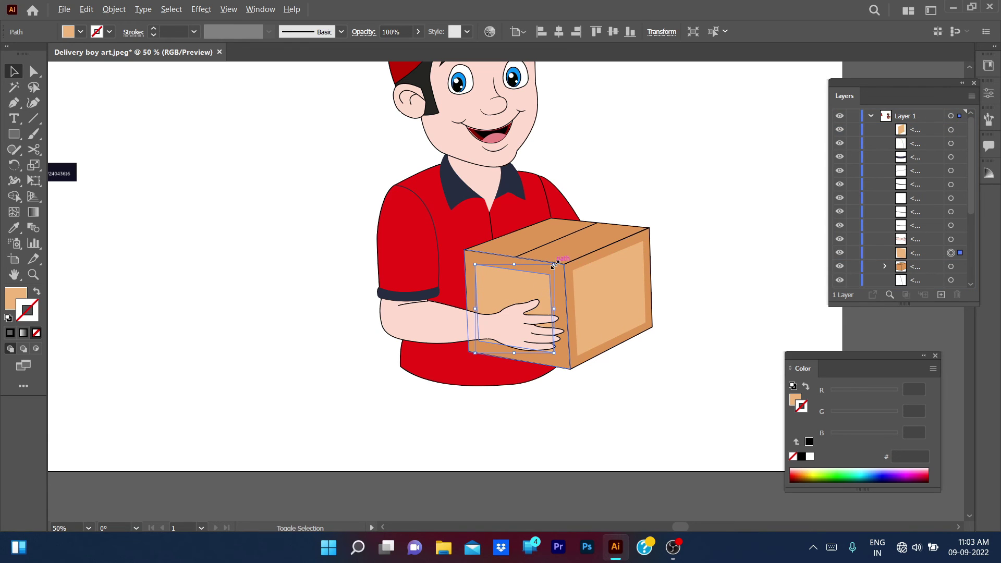
{"action": "left_click_drag", "start_coordinate": [553, 264], "coordinate": [557, 267]}
{"action": "key", "text": "ctrl+shift+a"}
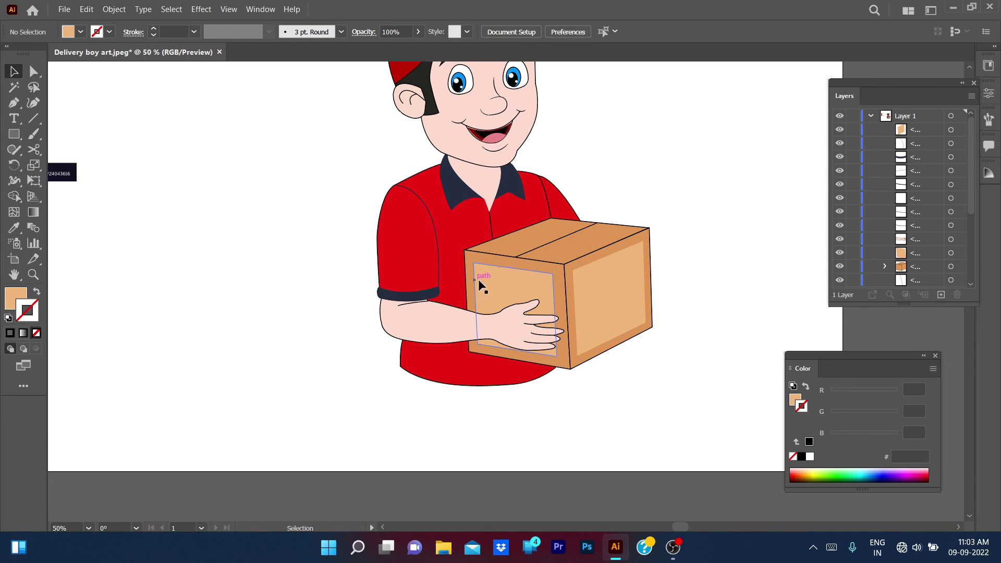
{"action": "left_click", "coordinate": [479, 284]}
{"action": "key", "text": "ctrl+minus"}
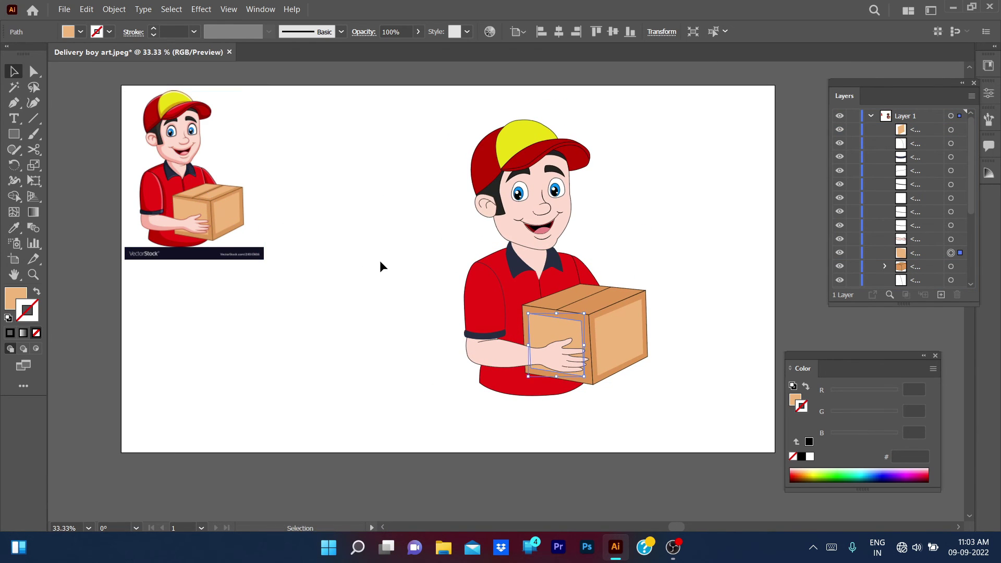
{"action": "key", "text": "ctrl+shift+a"}
{"action": "key", "text": "ctrl+plus"}
{"action": "key", "text": "ctrl+plus"}
Draw a closed four-corner inset panel on the box's left top flap.
{"action": "key", "text": "p"}
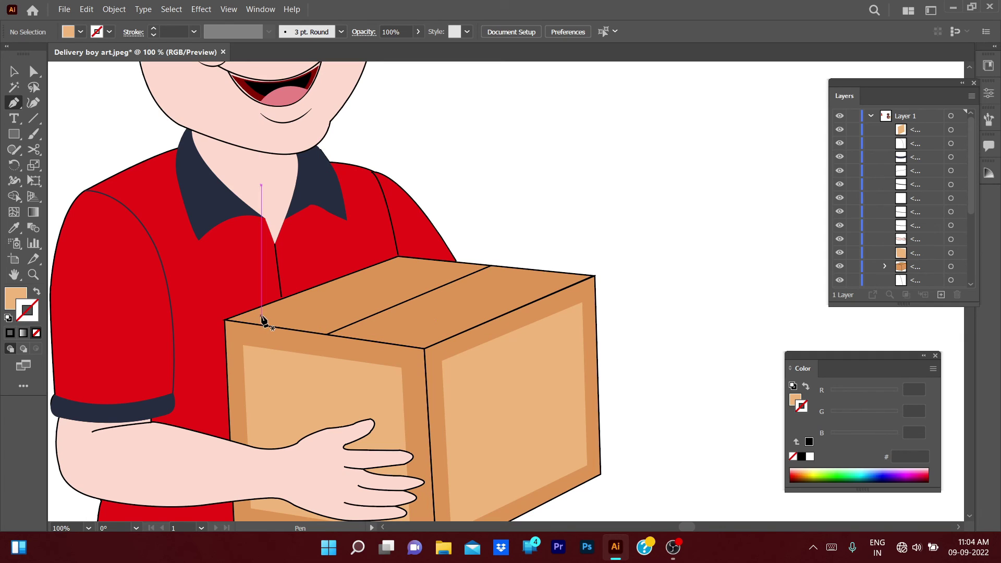
{"action": "left_click", "coordinate": [260, 315]}
{"action": "left_click", "coordinate": [394, 265]}
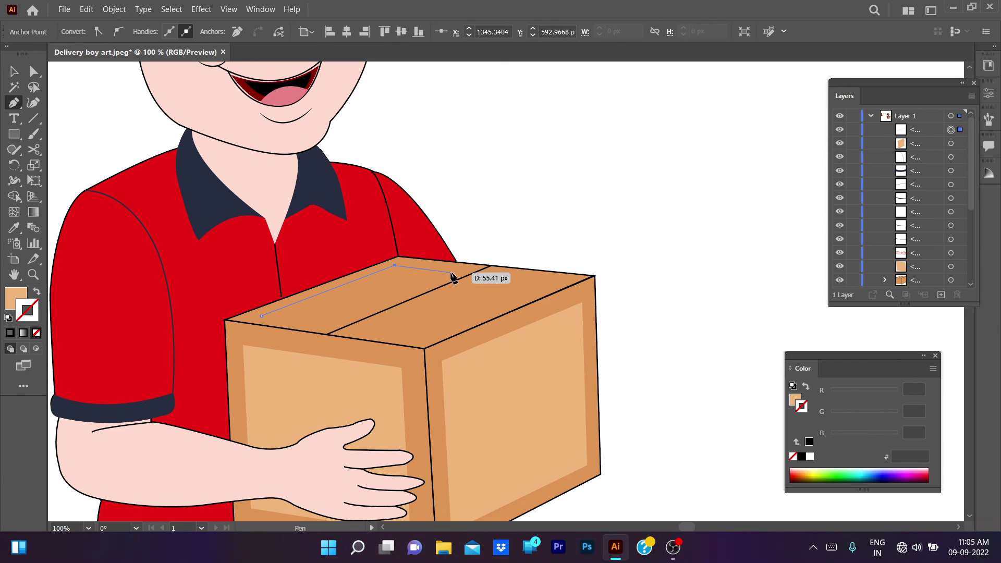
{"action": "left_click", "coordinate": [447, 272]}
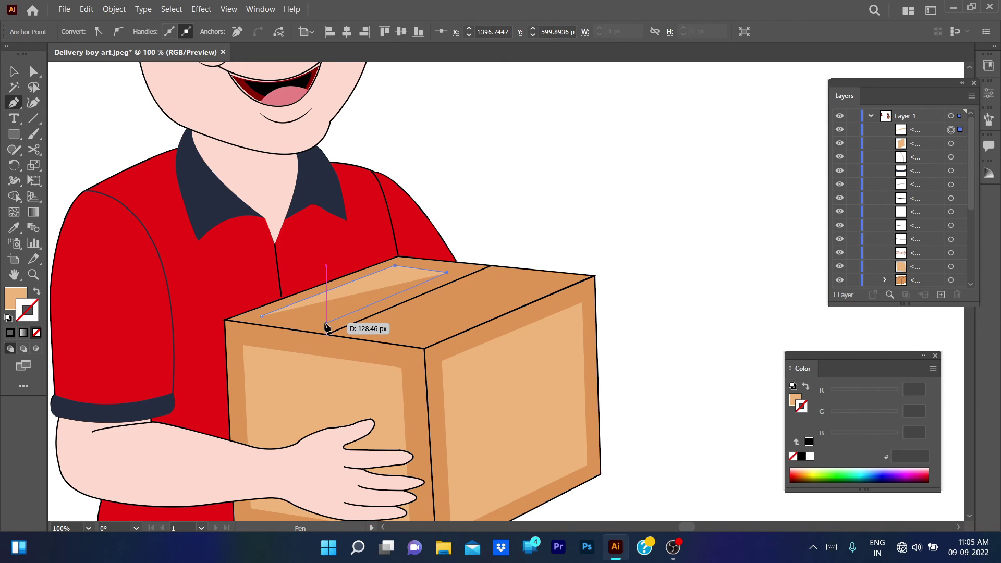
{"action": "left_click", "coordinate": [326, 324]}
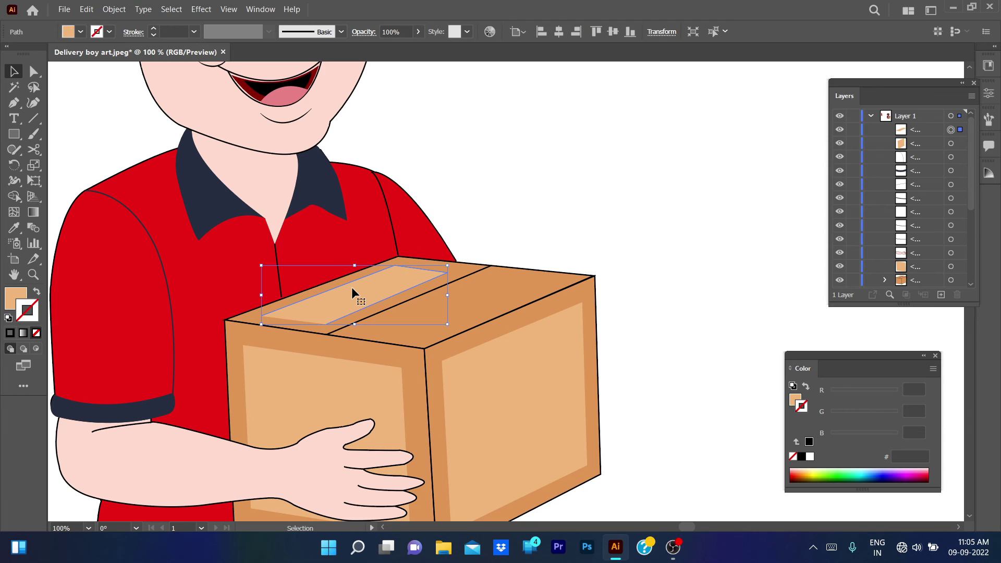
{"action": "left_click", "coordinate": [262, 316]}
Copy the inset panel onto the right top flap and fit its corners to the flap.
{"action": "key", "text": "v"}
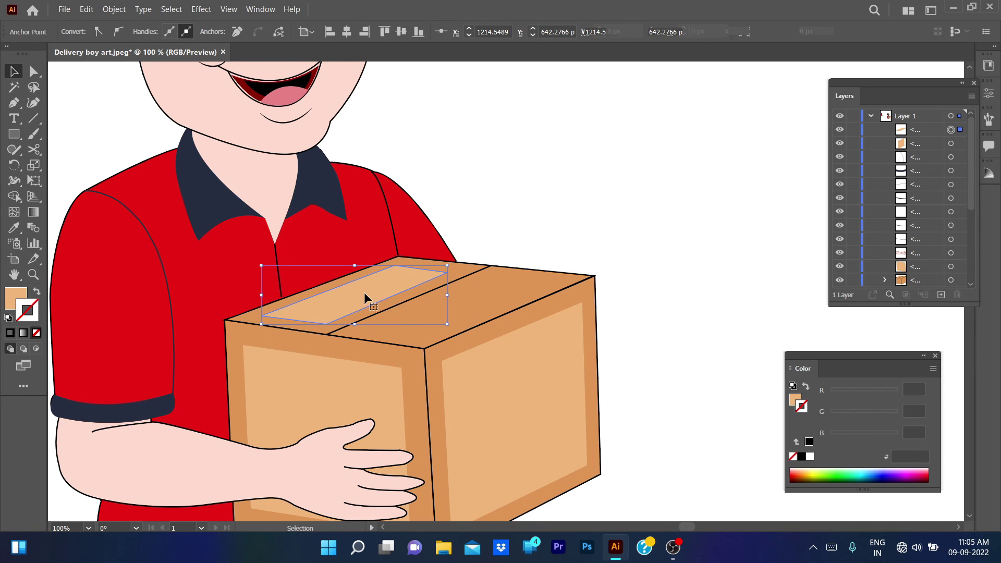
{"action": "left_click_drag", "start_coordinate": [413, 302], "coordinate": [458, 308]}
{"action": "key", "text": "a"}
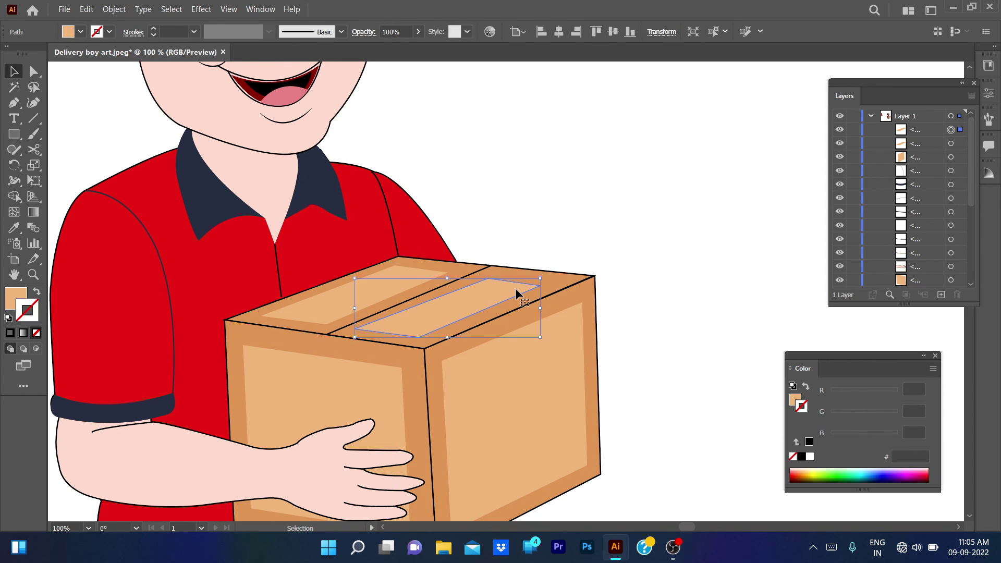
{"action": "scroll", "coordinate": [518, 290], "scroll_direction": "up", "scroll_amount": 2}
{"action": "left_click_drag", "start_coordinate": [522, 262], "coordinate": [524, 255]}
{"action": "left_click_drag", "start_coordinate": [171, 347], "coordinate": [159, 348]}
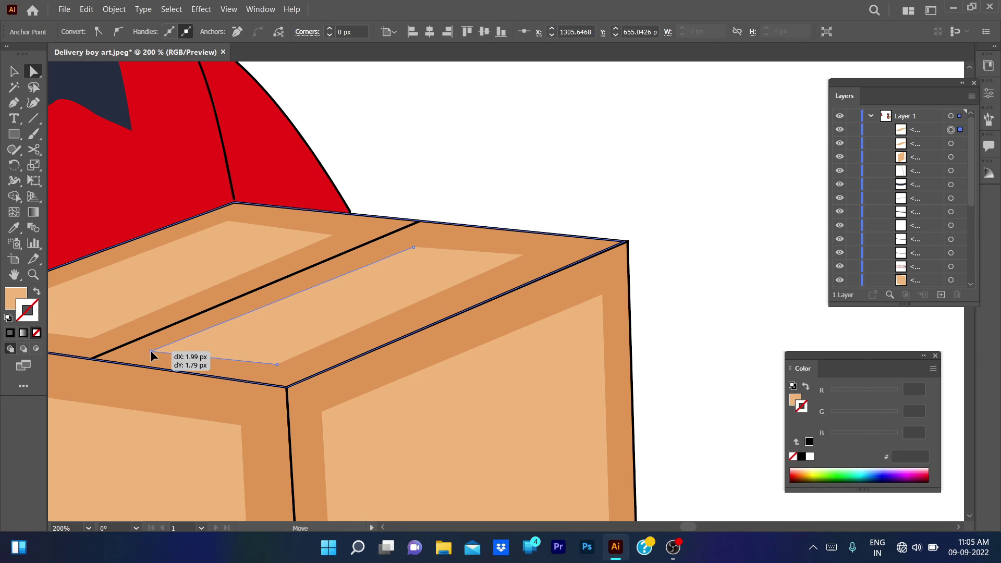
{"action": "left_click_drag", "start_coordinate": [523, 254], "coordinate": [529, 256]}
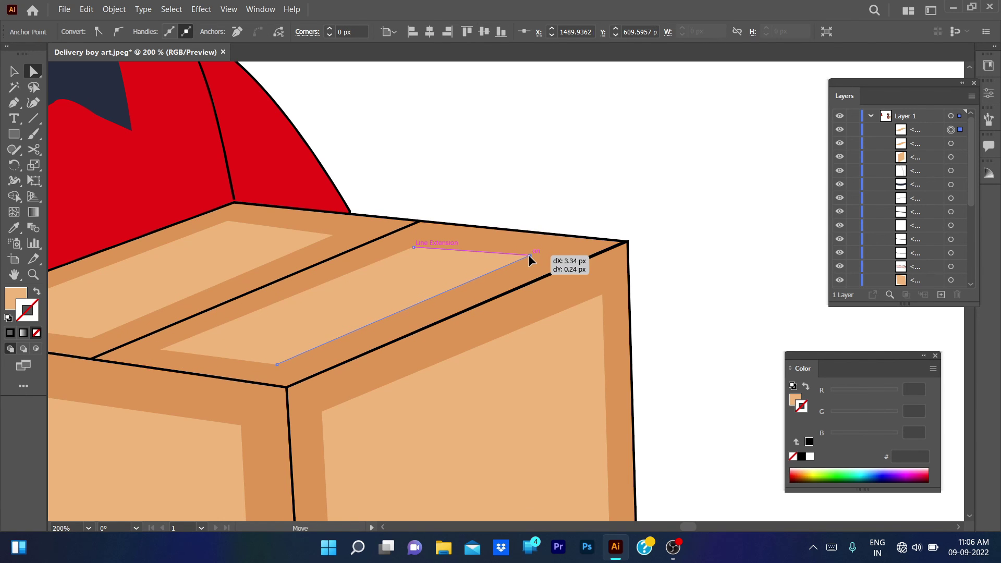
{"action": "left_click_drag", "start_coordinate": [413, 247], "coordinate": [417, 249]}
{"action": "left_click", "coordinate": [621, 233]}
{"action": "key", "text": "ctrl+0"}
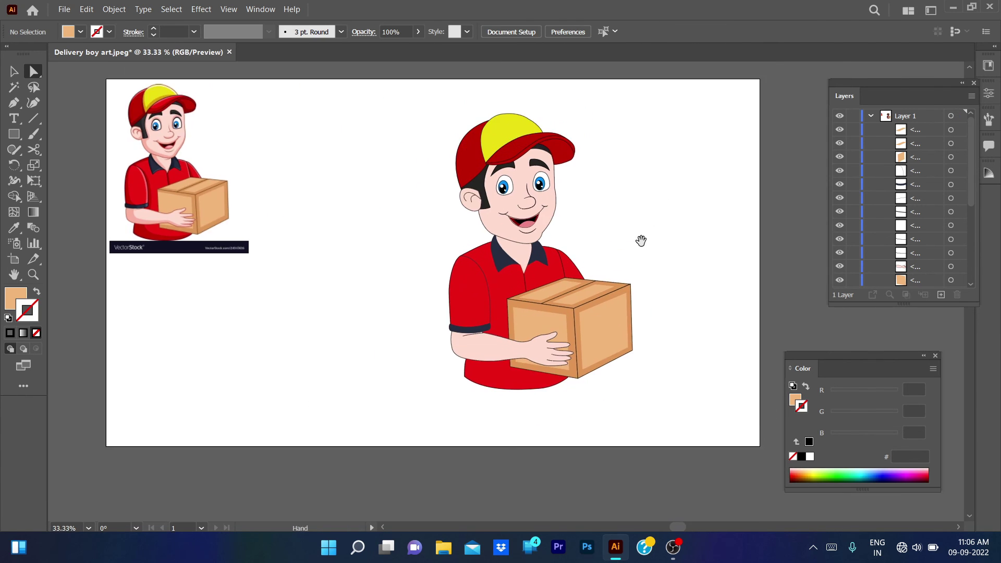
{"action": "key", "text": "ctrl+equal"}
{"action": "key", "text": "ctrl+1"}
Try a Pen curve along the sleeve, then undo it.
{"action": "scroll", "coordinate": [277, 327], "scroll_direction": "down", "scroll_amount": 3}
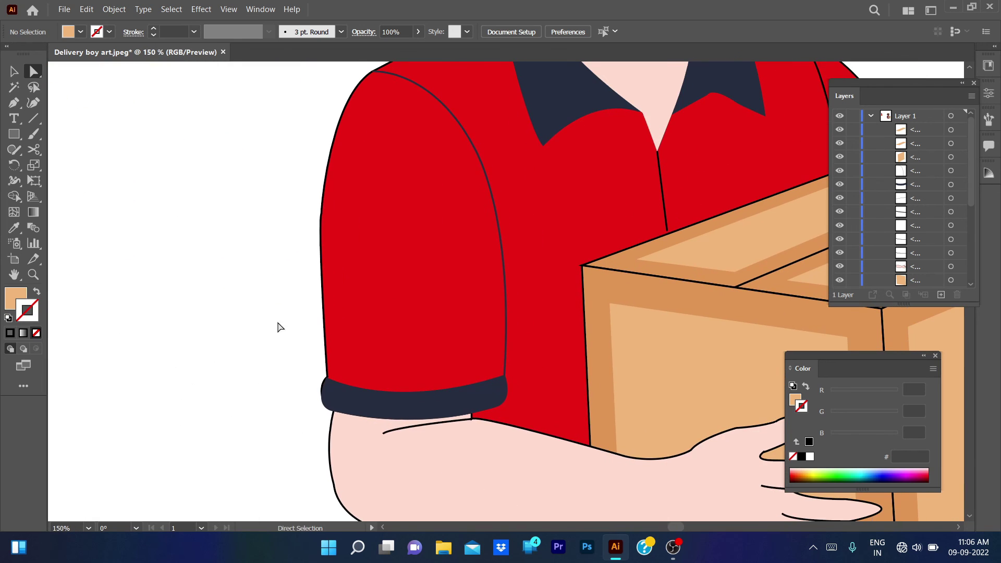
{"action": "scroll", "coordinate": [196, 359], "scroll_direction": "right", "scroll_amount": 3}
{"action": "key", "text": "p"}
{"action": "left_click", "coordinate": [289, 166]}
{"action": "left_click_drag", "start_coordinate": [302, 380], "coordinate": [369, 488]}
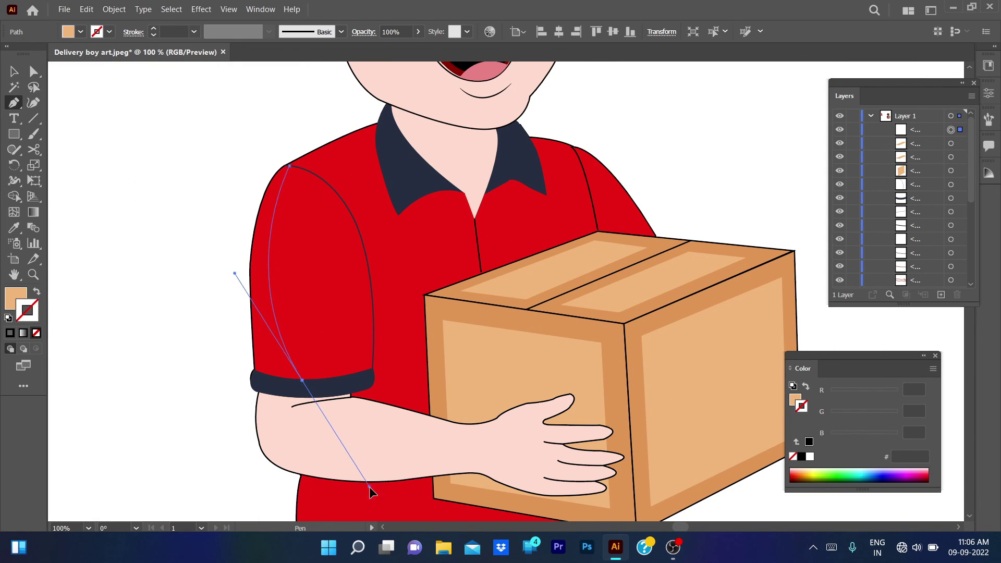
{"action": "key", "text": "ctrl+z"}
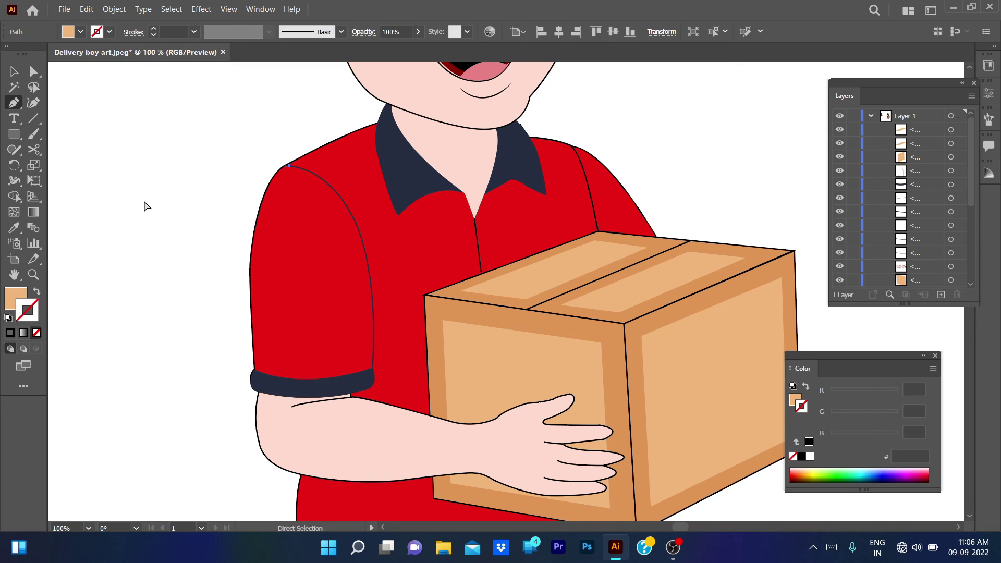
{"action": "key", "text": "v"}
{"action": "key", "text": "ctrl+0"}
Draw a short crease line under the sleeve cuff and give it a tapered width profile.
{"action": "key", "text": "ctrl+equal"}
{"action": "scroll", "coordinate": [412, 441], "scroll_direction": "up", "scroll_amount": 4}
{"action": "key", "text": "p"}
{"action": "left_click", "coordinate": [315, 313]}
{"action": "left_click", "coordinate": [402, 301]}
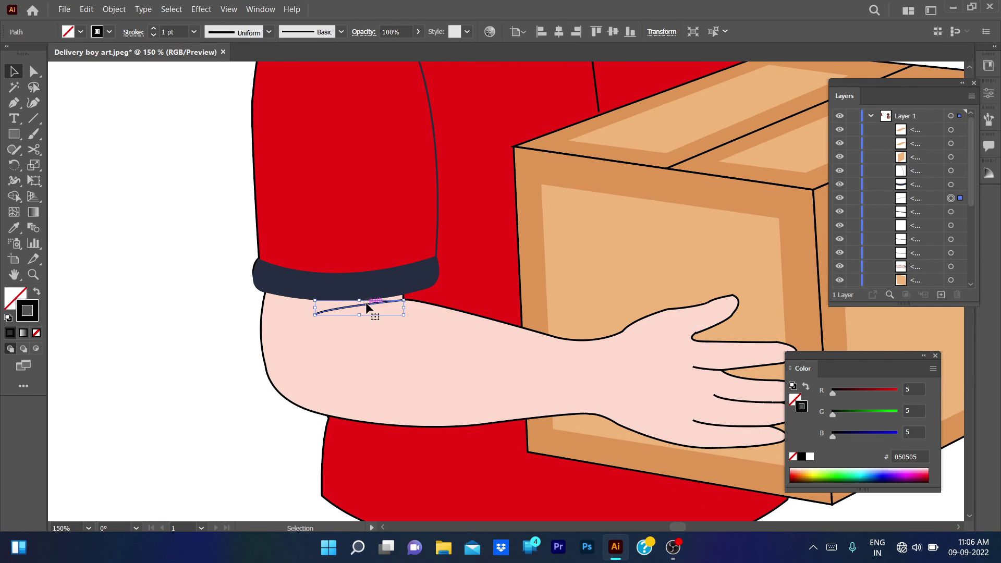
{"action": "left_click", "coordinate": [268, 31]}
{"action": "left_click", "coordinate": [234, 70]}
Apply the tapered width profile to the upper finger crease line.
{"action": "left_click", "coordinate": [695, 367]}
{"action": "left_click", "coordinate": [268, 31]}
{"action": "left_click", "coordinate": [235, 69]}
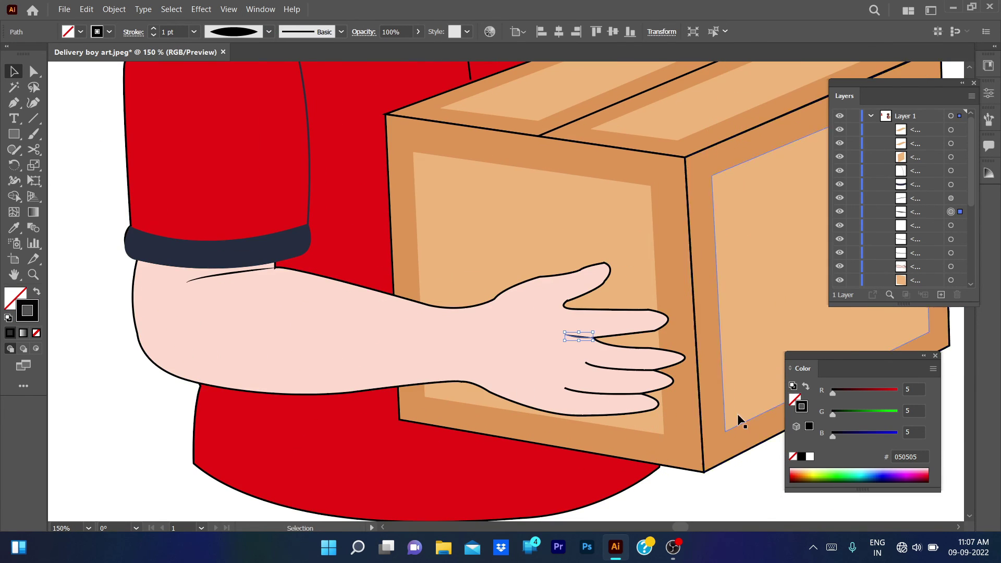
{"action": "left_click_drag", "start_coordinate": [865, 449], "coordinate": [737, 418]}
{"action": "left_click", "coordinate": [607, 368]}
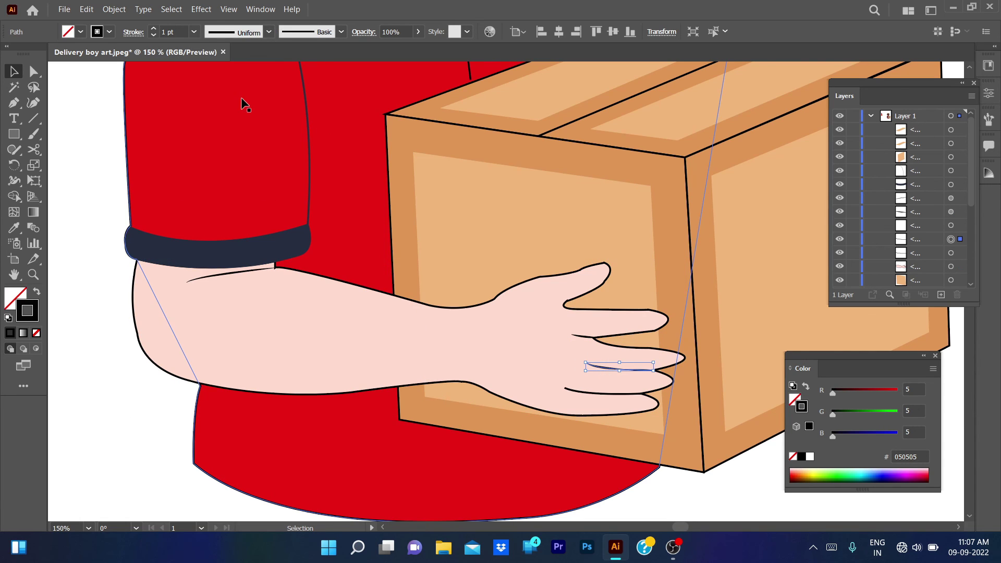
Nudge the two finger crease lines into place on the hand.
{"action": "key", "text": "ctrl+shift+a"}
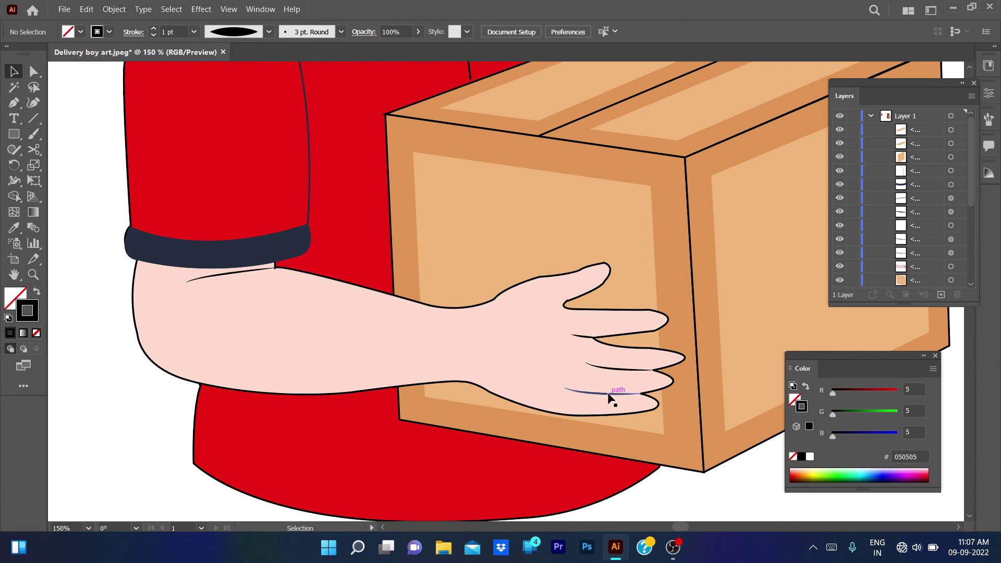
{"action": "scroll", "coordinate": [607, 397], "scroll_direction": "up", "scroll_amount": 3}
{"action": "left_click_drag", "start_coordinate": [515, 371], "coordinate": [543, 371]}
{"action": "left_click_drag", "start_coordinate": [542, 306], "coordinate": [556, 302]}
{"action": "left_click", "coordinate": [400, 302]}
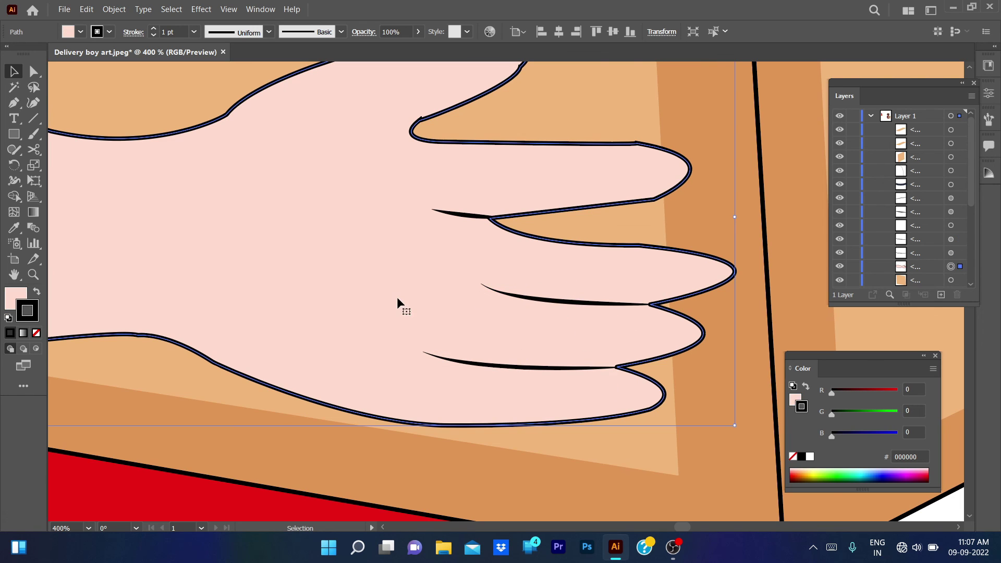
{"action": "left_click", "coordinate": [296, 510]}
Bring the chin into view and draw a short neck curve beneath it.
{"action": "key", "text": "ctrl+0"}
{"action": "scroll", "coordinate": [464, 283], "scroll_direction": "up", "scroll_amount": 3}
{"action": "key", "text": "ctrl+shift+a"}
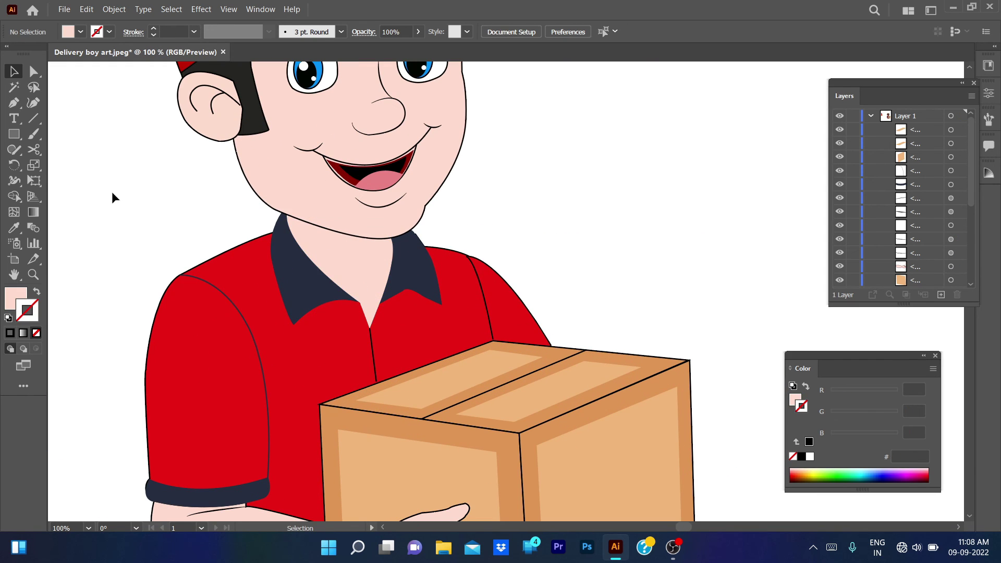
{"action": "left_click_drag", "start_coordinate": [814, 232], "coordinate": [623, 423]}
{"action": "scroll", "coordinate": [624, 422], "scroll_direction": "down", "scroll_amount": 3}
{"action": "scroll", "coordinate": [694, 352], "scroll_direction": "up", "scroll_amount": 2}
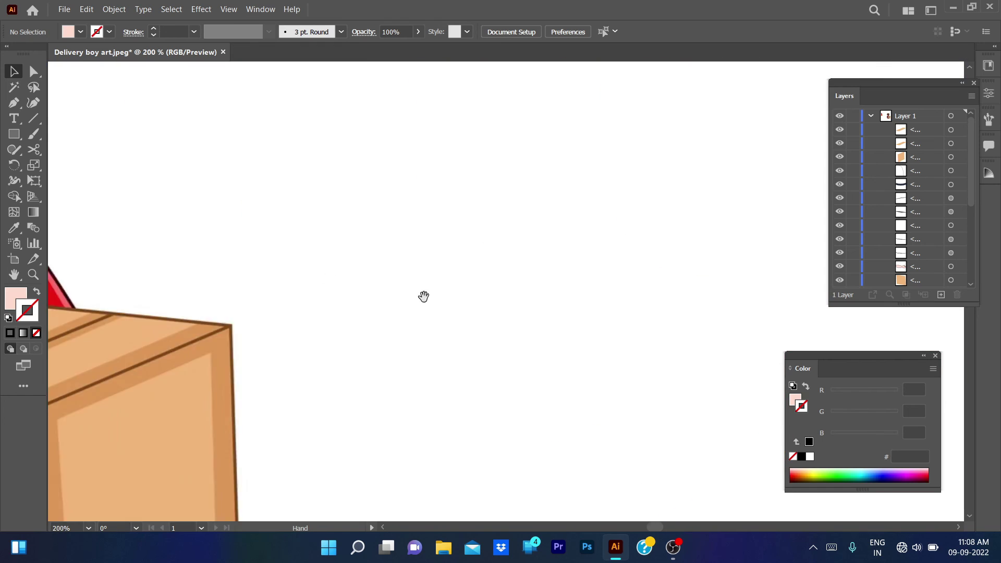
{"action": "mouse_move", "coordinate": [424, 295]}
{"action": "left_mouse_down"}
{"action": "mouse_move", "coordinate": [535, 371]}
{"action": "mouse_move", "coordinate": [335, 357]}
{"action": "left_mouse_up"}
{"action": "key", "text": "p"}
{"action": "left_click", "coordinate": [446, 335]}
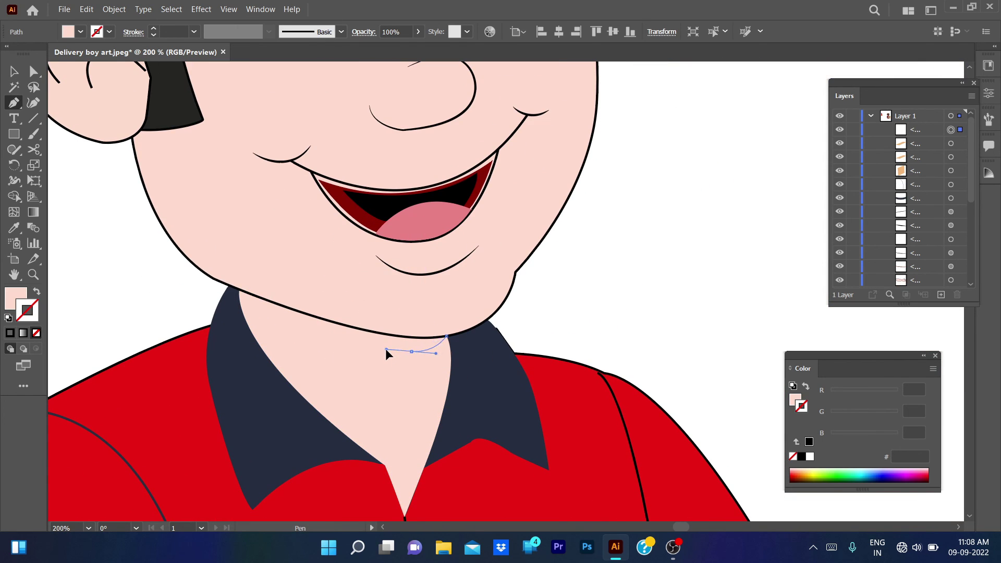
Give the neck curve no fill, a black stroke and a tapered width profile.
{"action": "key", "text": "v"}
{"action": "left_click", "coordinate": [36, 332]}
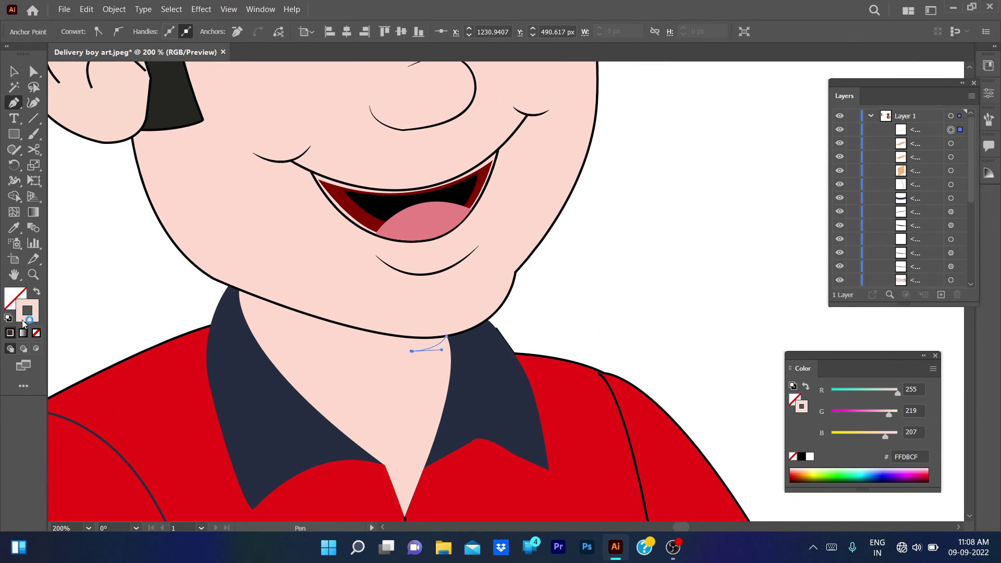
{"action": "double_click", "coordinate": [27, 310]}
{"action": "left_click", "coordinate": [915, 107]}
{"action": "left_click", "coordinate": [691, 237]}
{"action": "left_click", "coordinate": [268, 31]}
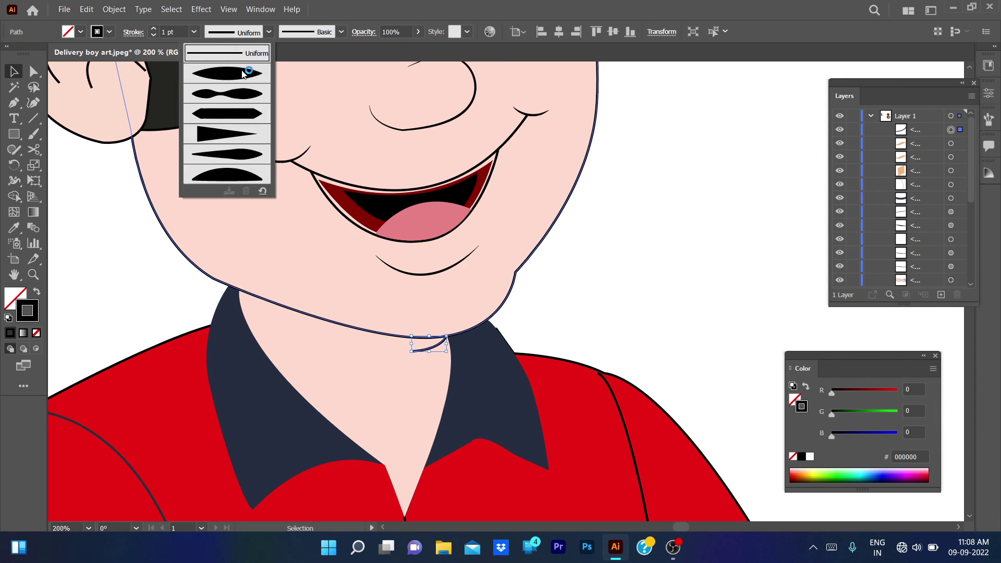
{"action": "key", "text": "ctrl+0"}
{"action": "left_click_drag", "start_coordinate": [193, 232], "coordinate": [338, 284]}
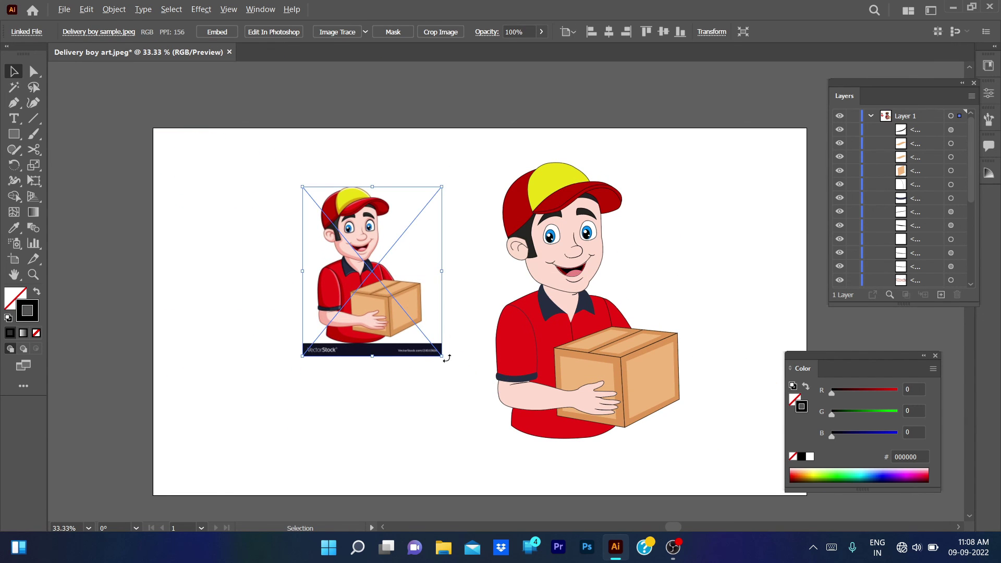
Scale up the reference photo from its corner and move it to the artboard's top-left.
{"action": "left_click_drag", "start_coordinate": [440, 358], "coordinate": [511, 433]}
{"action": "key", "text": "ctrl+z"}
{"action": "key", "text": "ctrl+z"}
{"action": "key", "text": "ctrl+shift+z"}
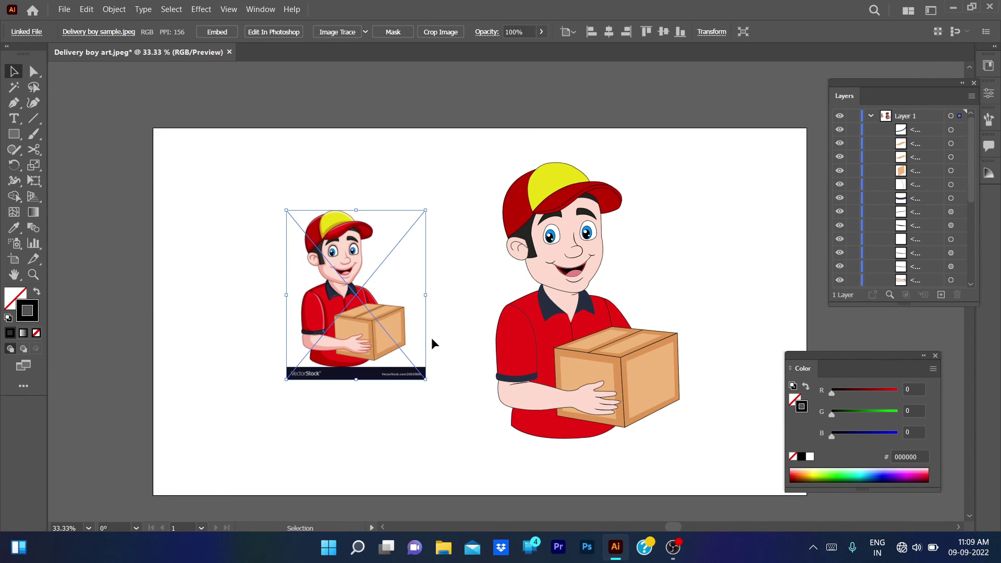
{"action": "left_click_drag", "start_coordinate": [449, 396], "coordinate": [511, 484]}
{"action": "left_click_drag", "start_coordinate": [401, 352], "coordinate": [400, 345]}
{"action": "left_click_drag", "start_coordinate": [493, 448], "coordinate": [513, 474]}
{"action": "left_click", "coordinate": [695, 248]}
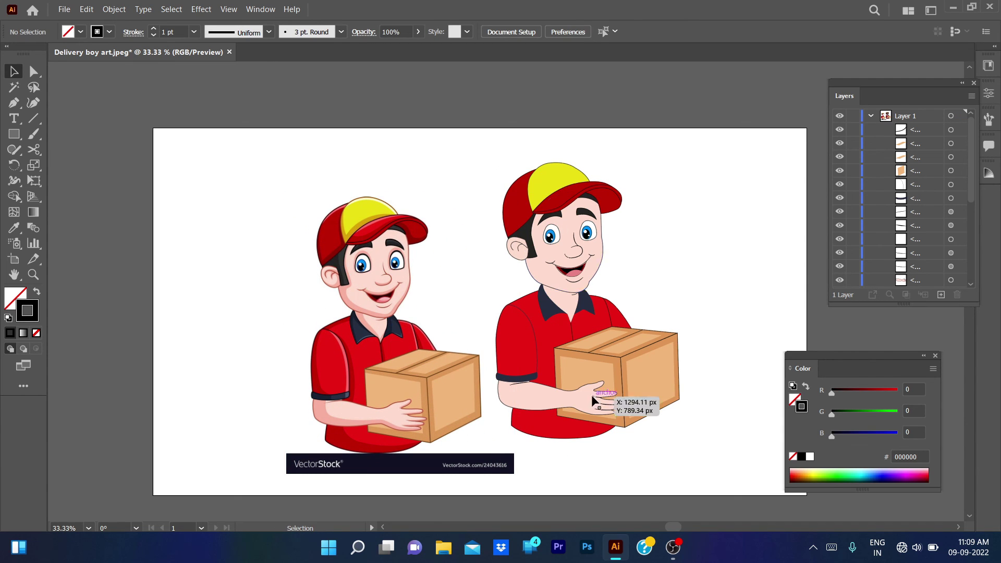
{"action": "left_click_drag", "start_coordinate": [407, 411], "coordinate": [285, 347]}
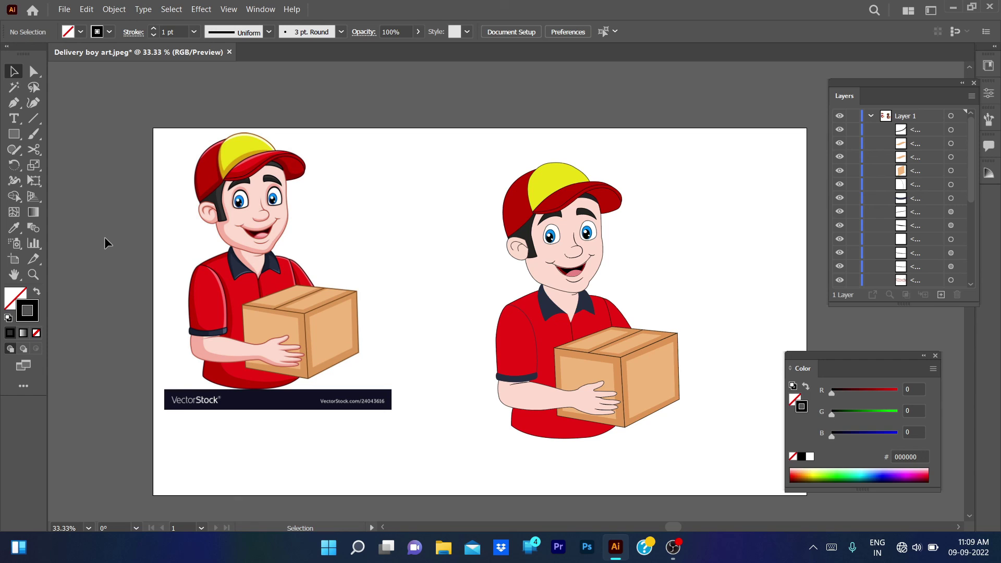